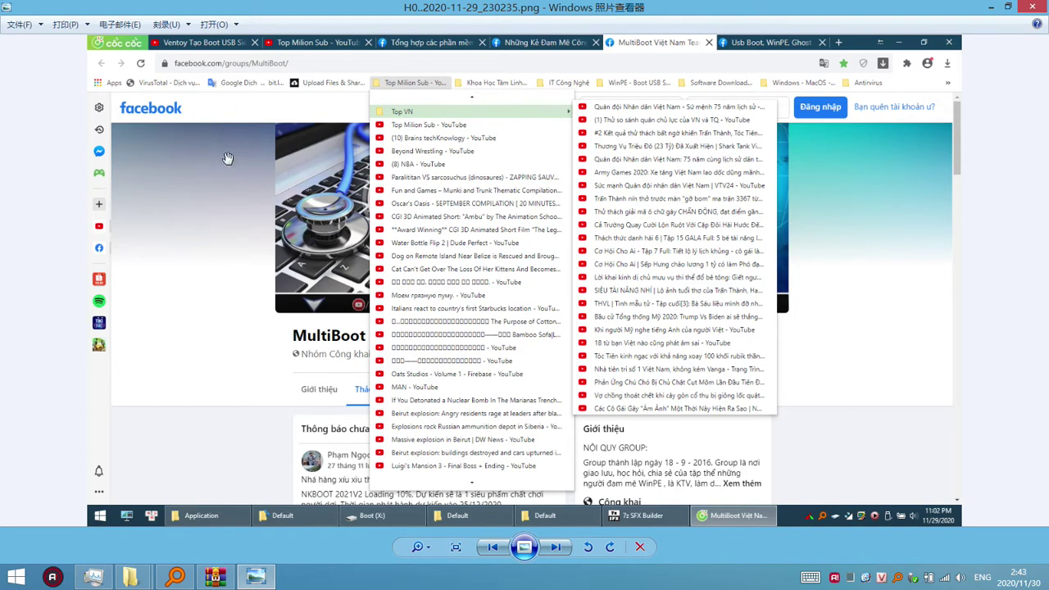
# Step: View the two H0 screenshots to examine the Cốc Cốc bookmarks menu and the page restore prompt
pyautogui.scroll(1, 228, 158)
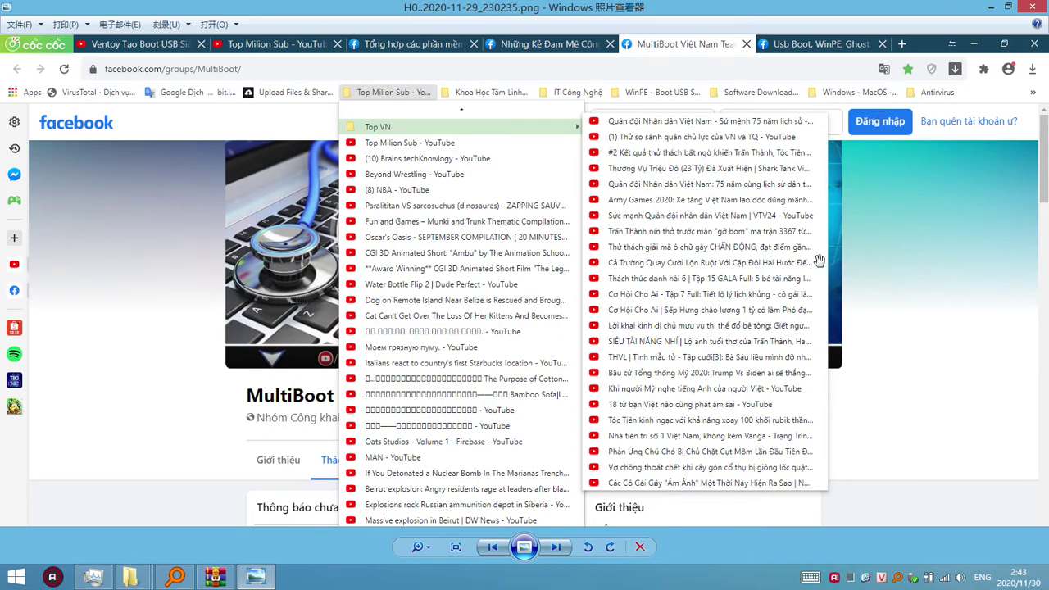
pyautogui.click(493, 547)
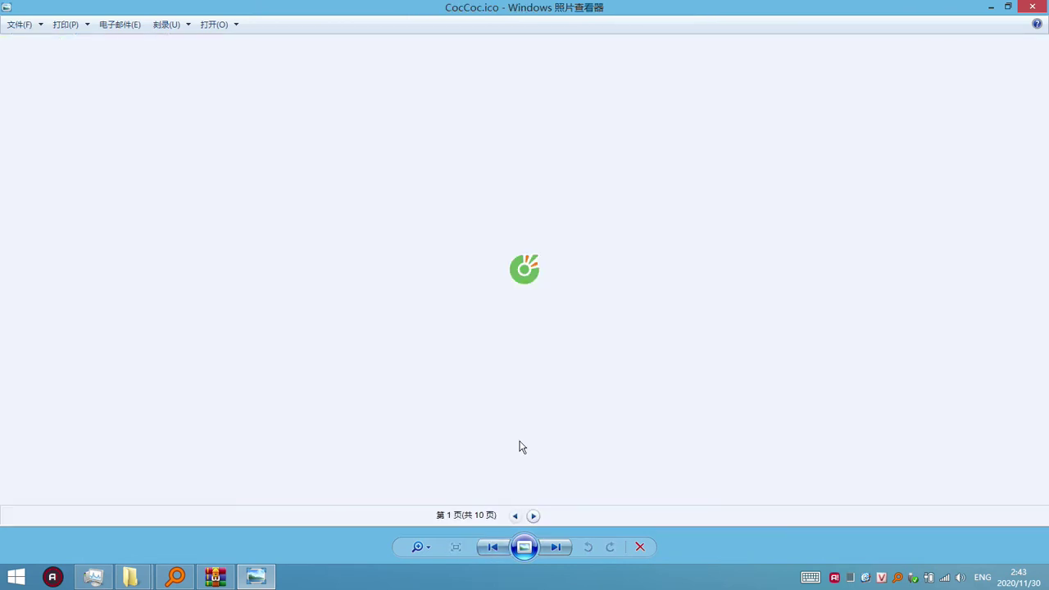
pyautogui.click(555, 552)
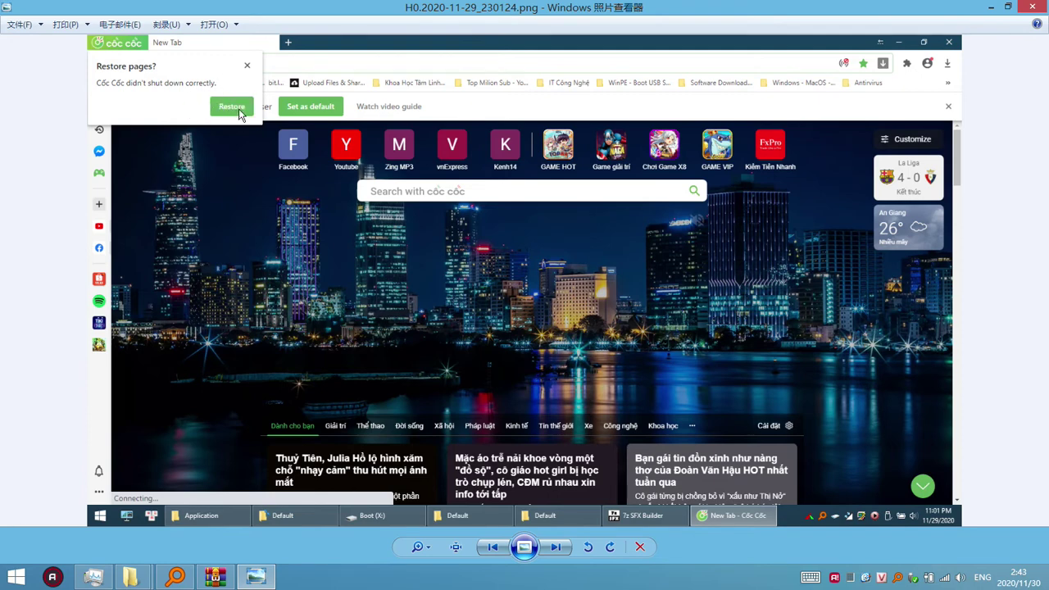
pyautogui.click(493, 547)
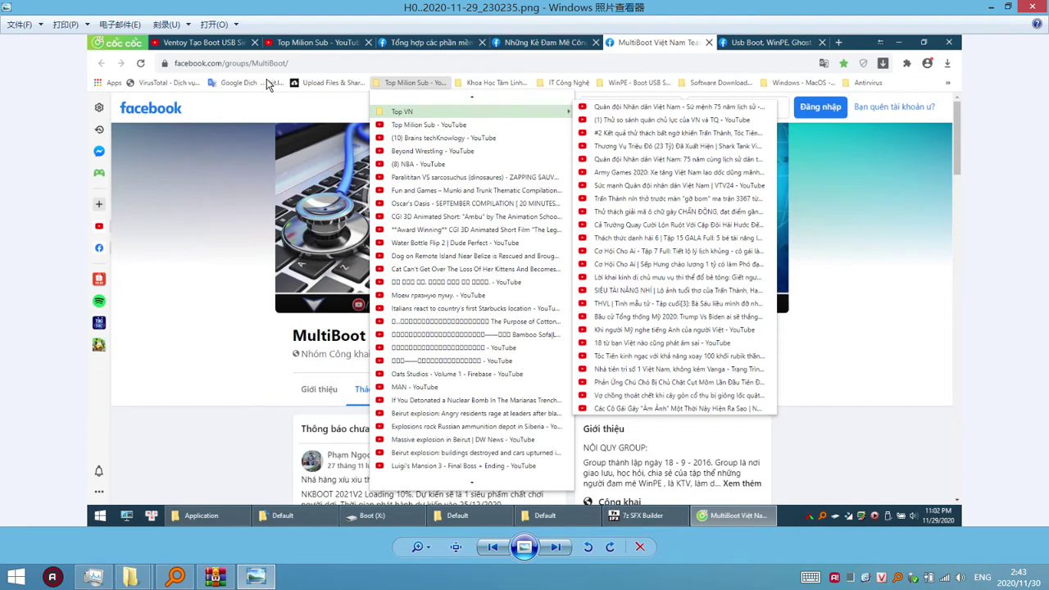
pyautogui.click(992, 8)
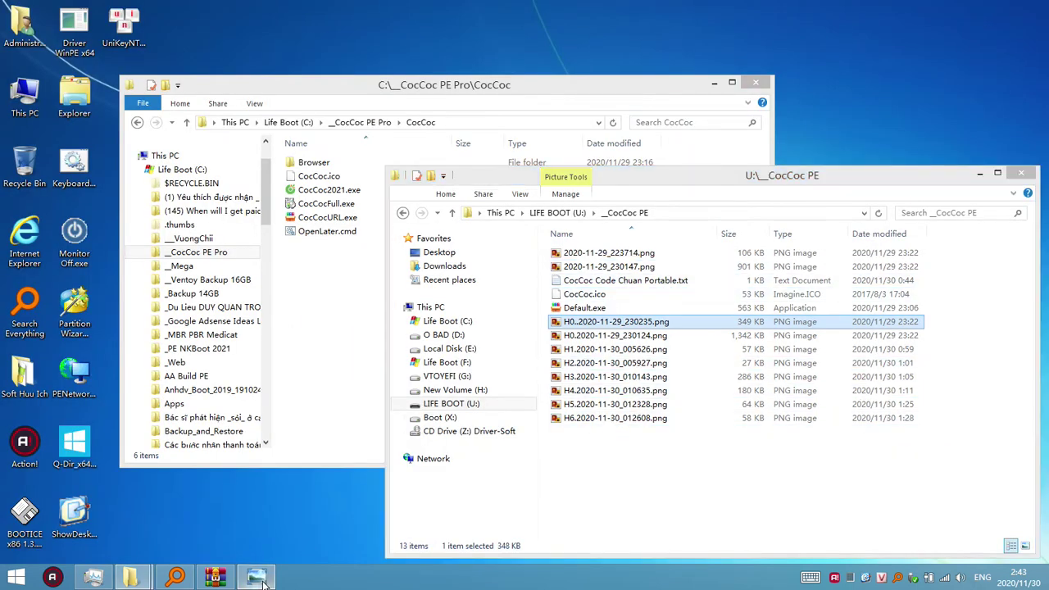
pyautogui.click(261, 578)
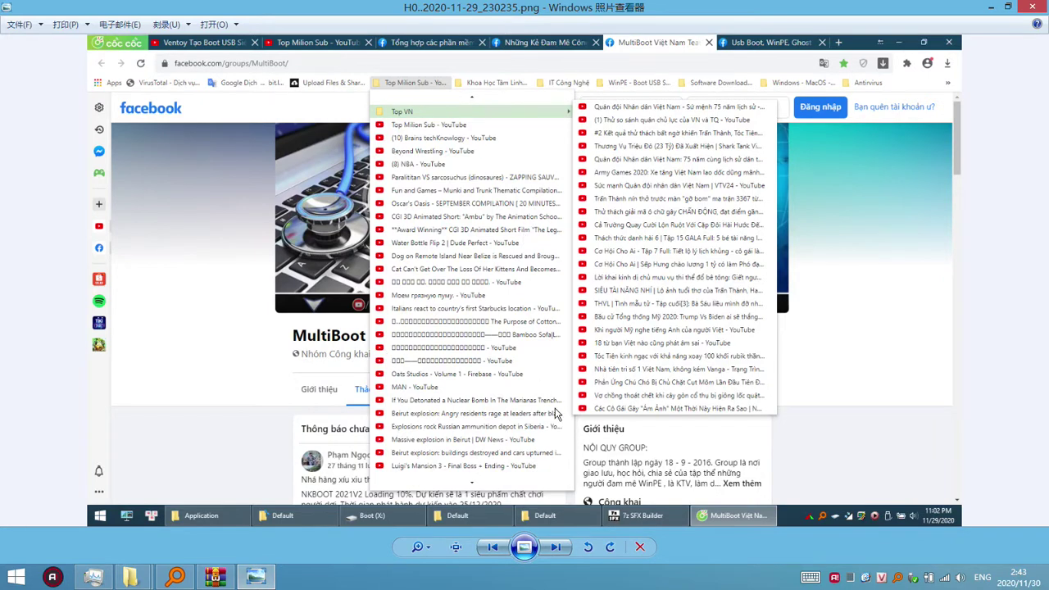
pyautogui.click(556, 547)
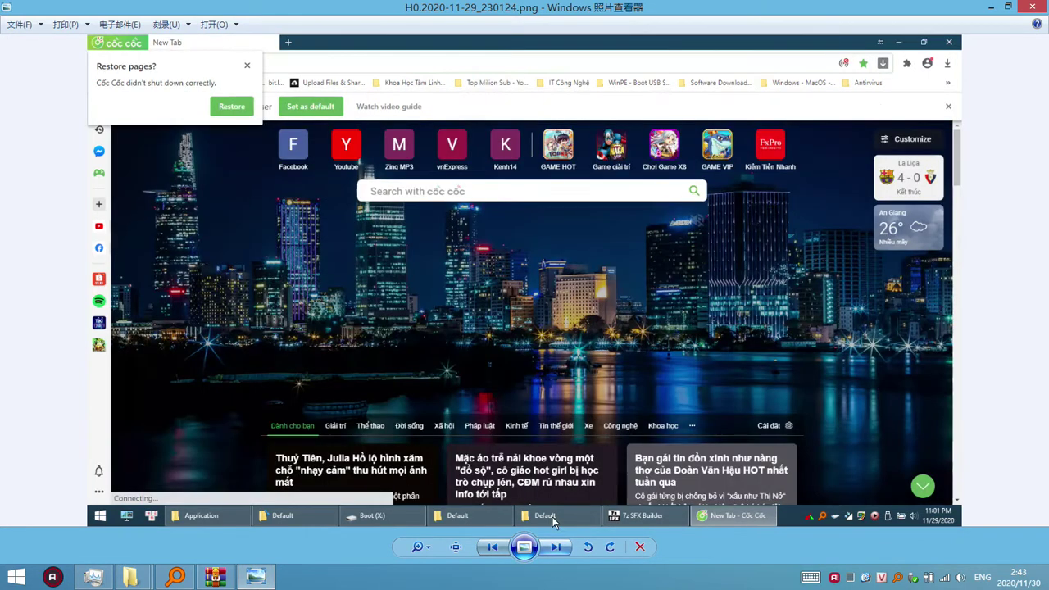
# Step: Look through the guide screenshots from H1 to H6, and close the image viewer
pyautogui.click(556, 547)
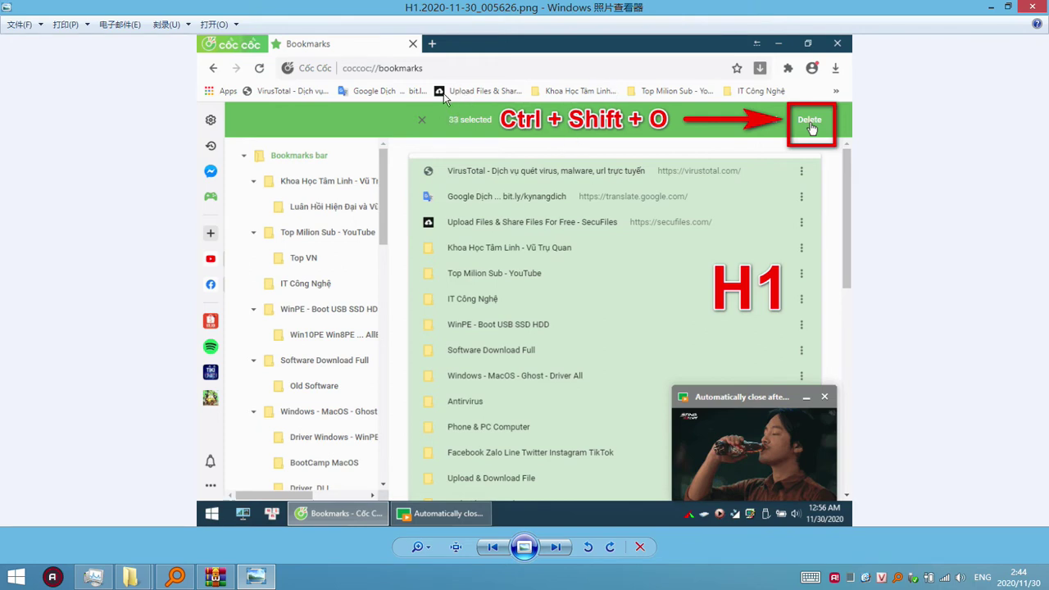
pyautogui.press('Right')
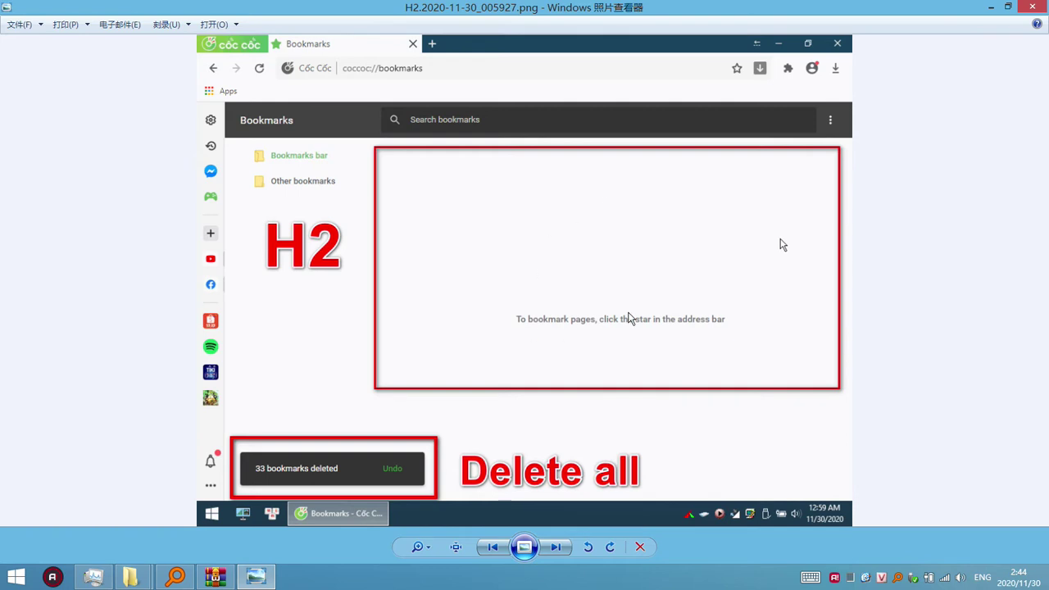
pyautogui.press('Right')
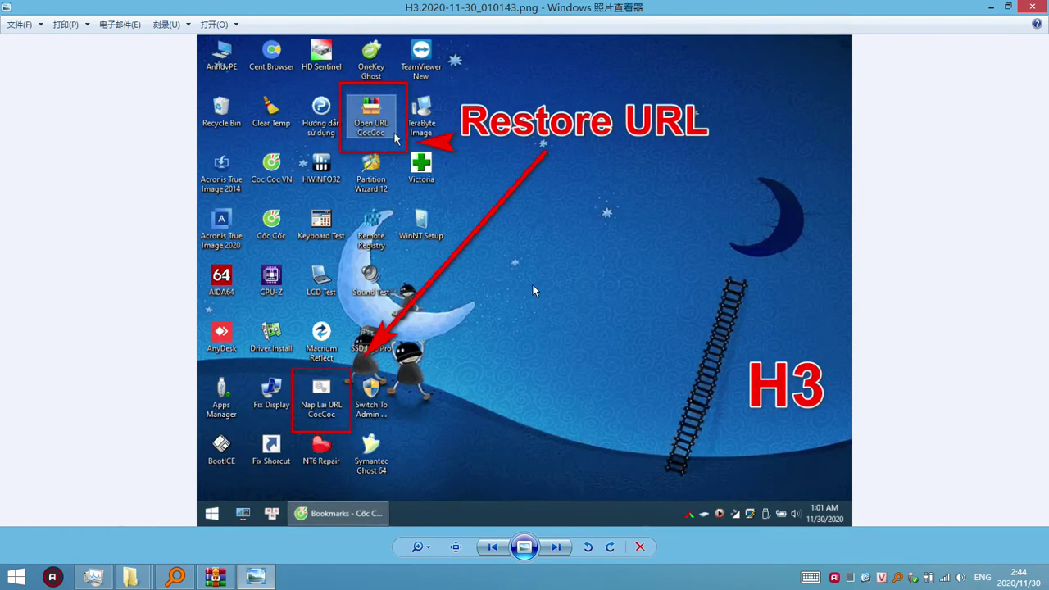
pyautogui.press('Right')
pyautogui.press('Right')
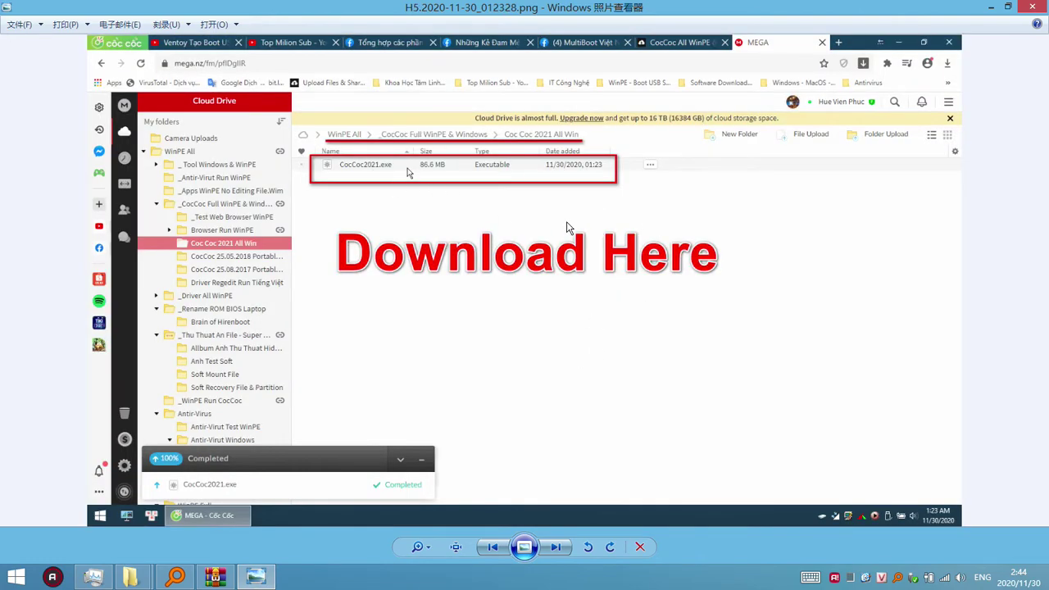
pyautogui.press('Right')
pyautogui.press('Right')
pyautogui.press('Right')
pyautogui.press('Right')
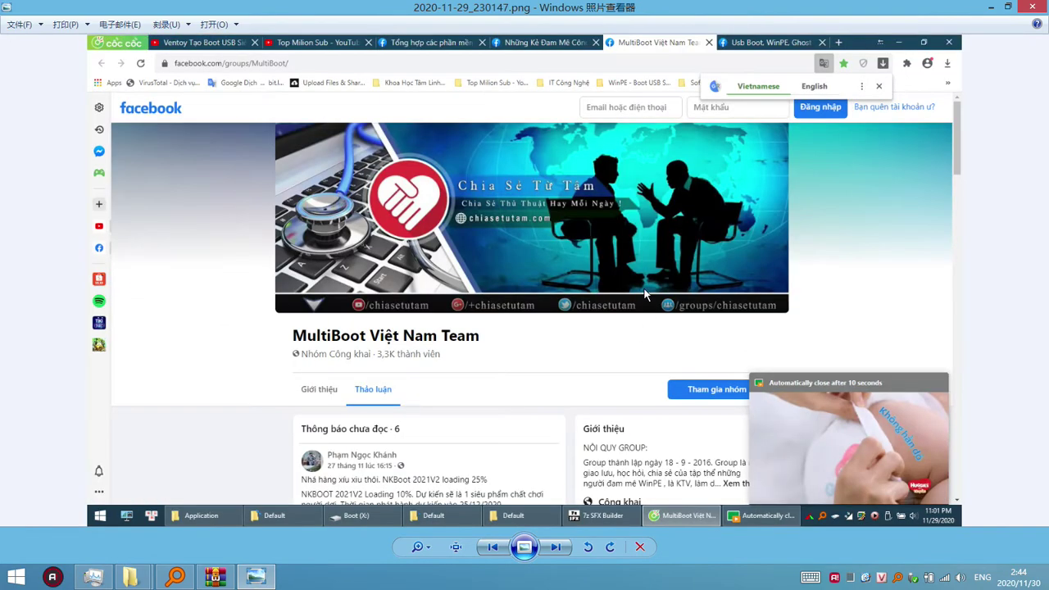
pyautogui.click(1032, 7)
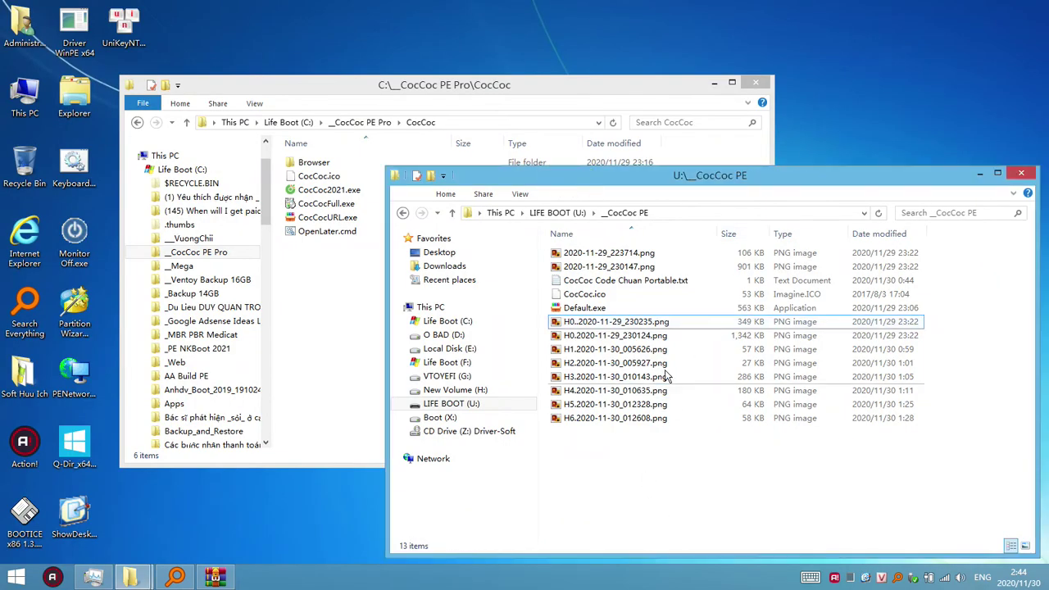
# Step: Switch to Everything, search for "chrome" and select the file 86.0.4240.111_chrome_installer.exe
pyautogui.click(348, 273)
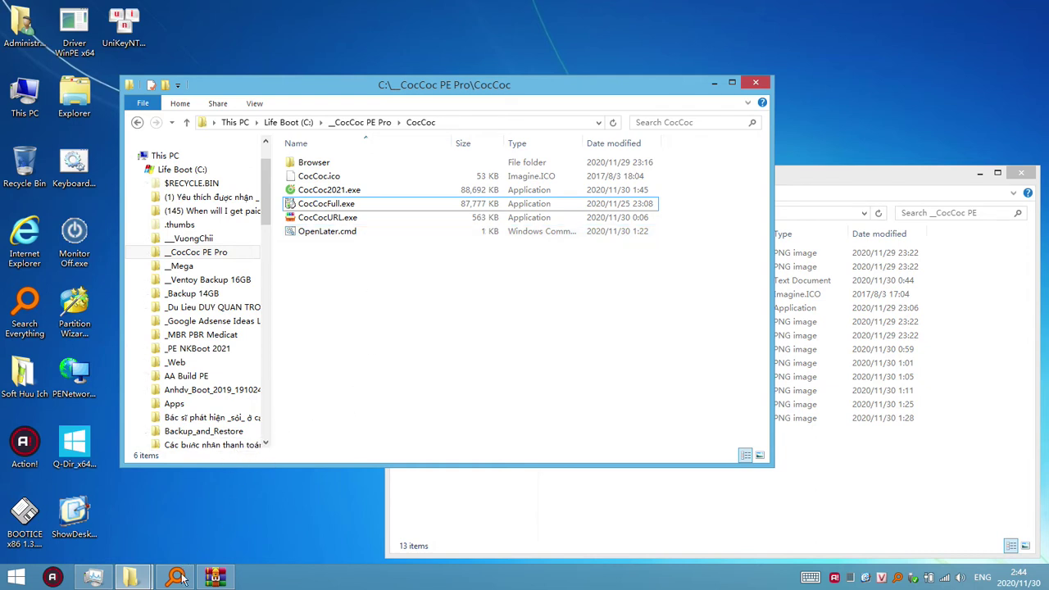
pyautogui.moveTo(184, 580)
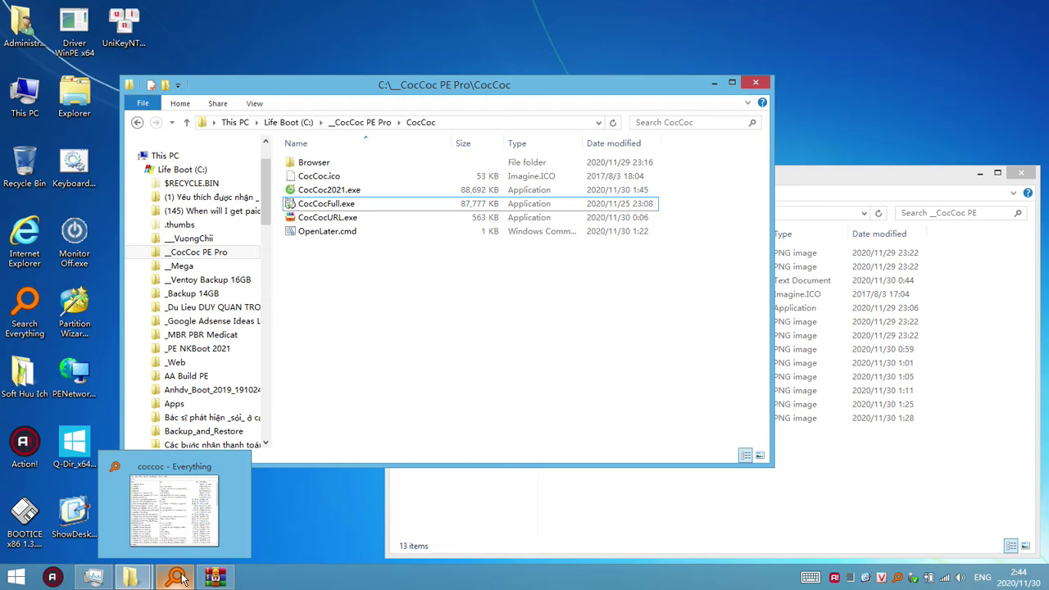
pyautogui.click(182, 579)
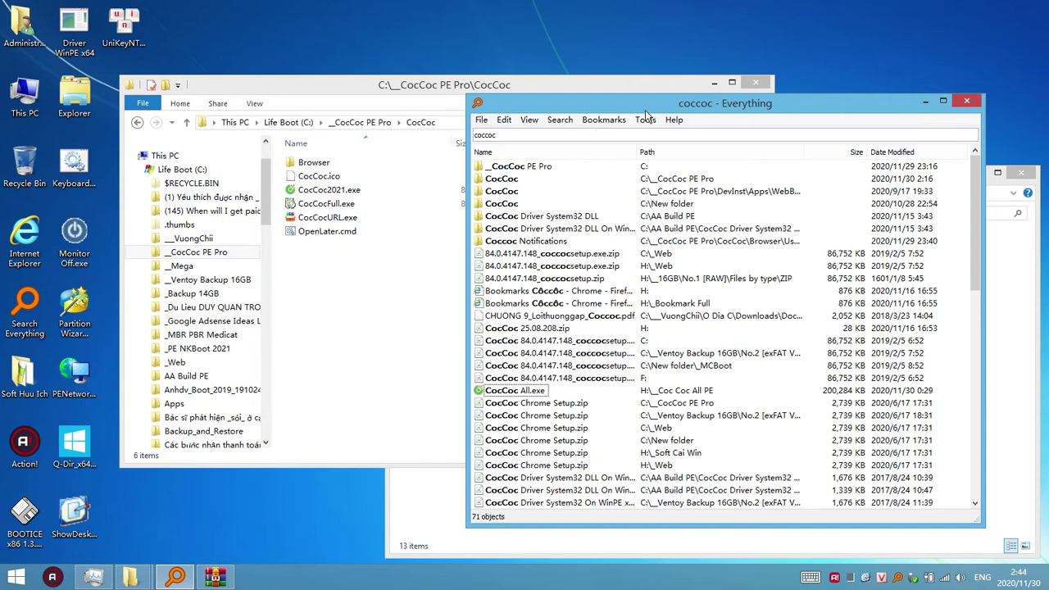
pyautogui.click(558, 136)
pyautogui.moveTo(532, 136); pyautogui.dragTo(477, 140)
pyautogui.write('chrom')
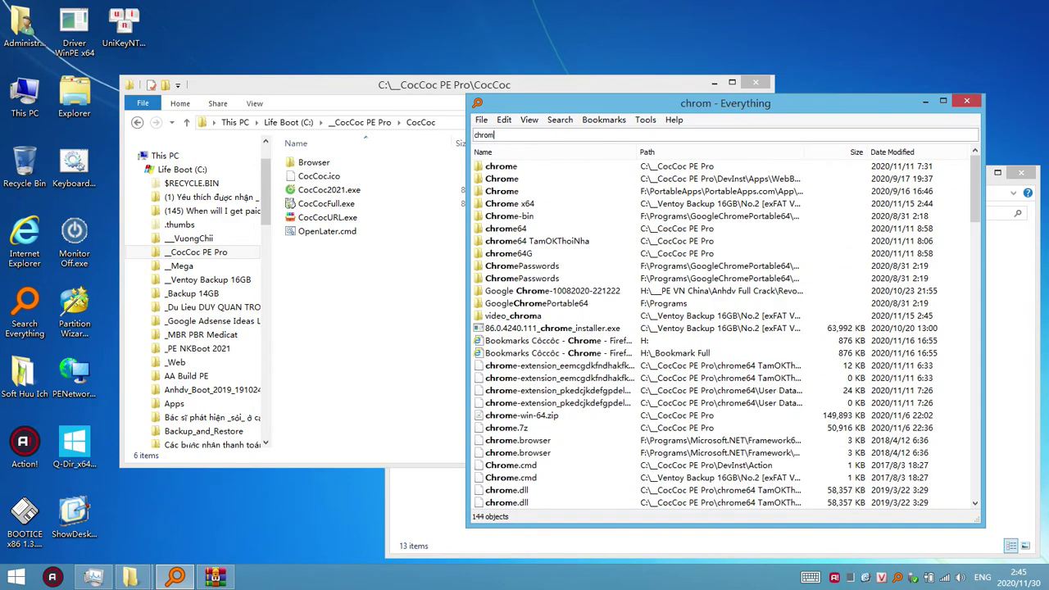
pyautogui.write('e')
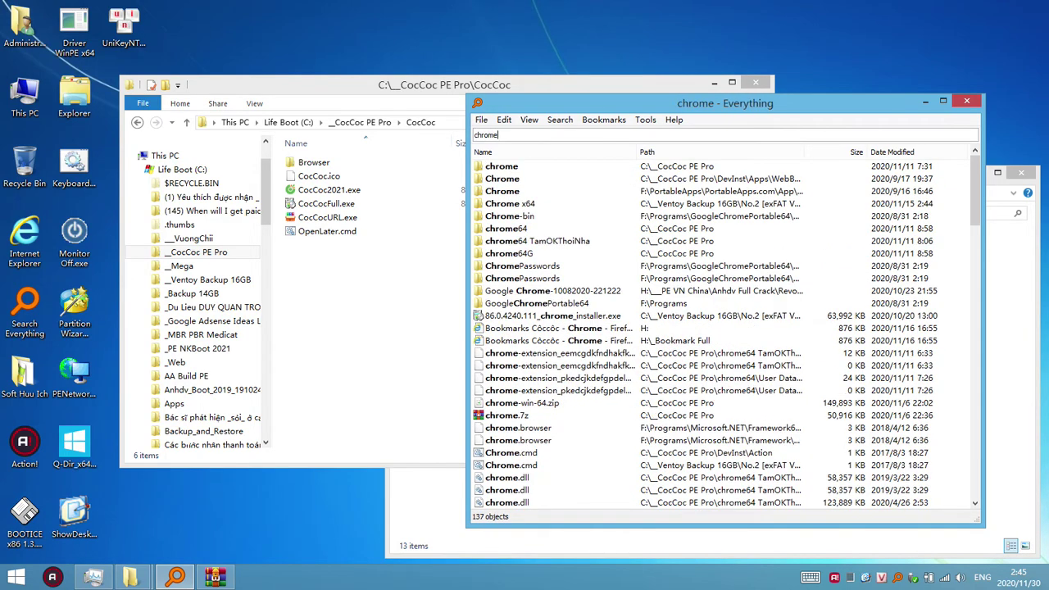
pyautogui.click(603, 322)
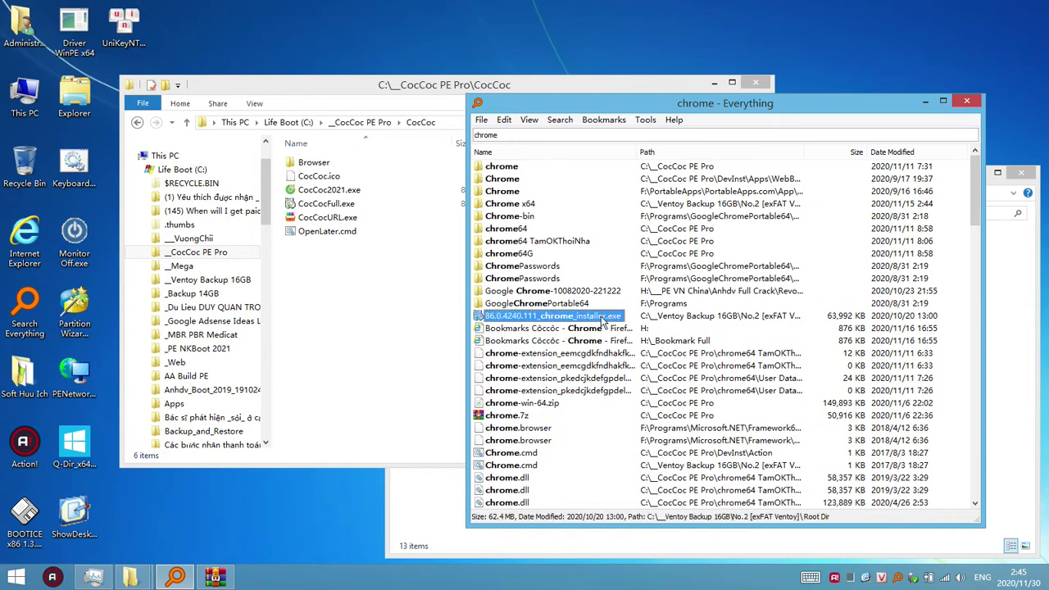
pyautogui.click(619, 324)
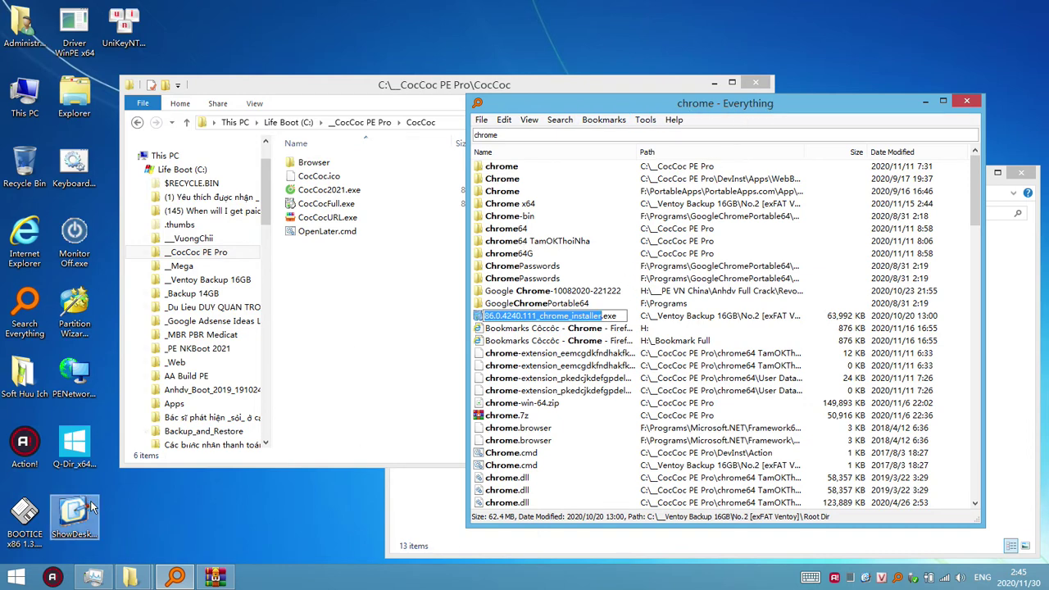
# Step: Search the web for "everything" in Internet Explorer and open the voidtools Downloads page
pyautogui.doubleClick(36, 256)
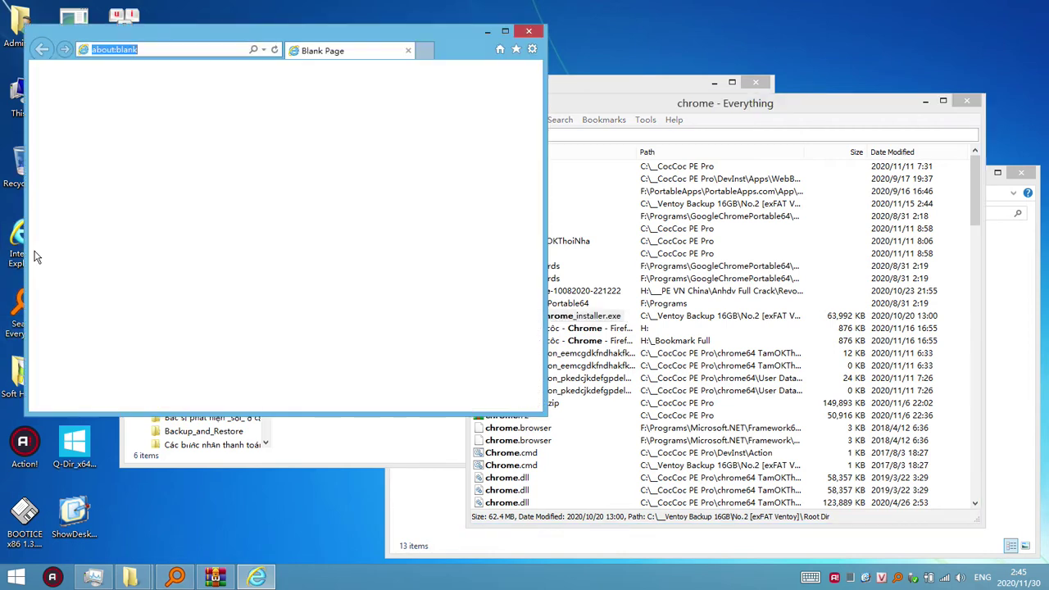
pyautogui.write('ev')
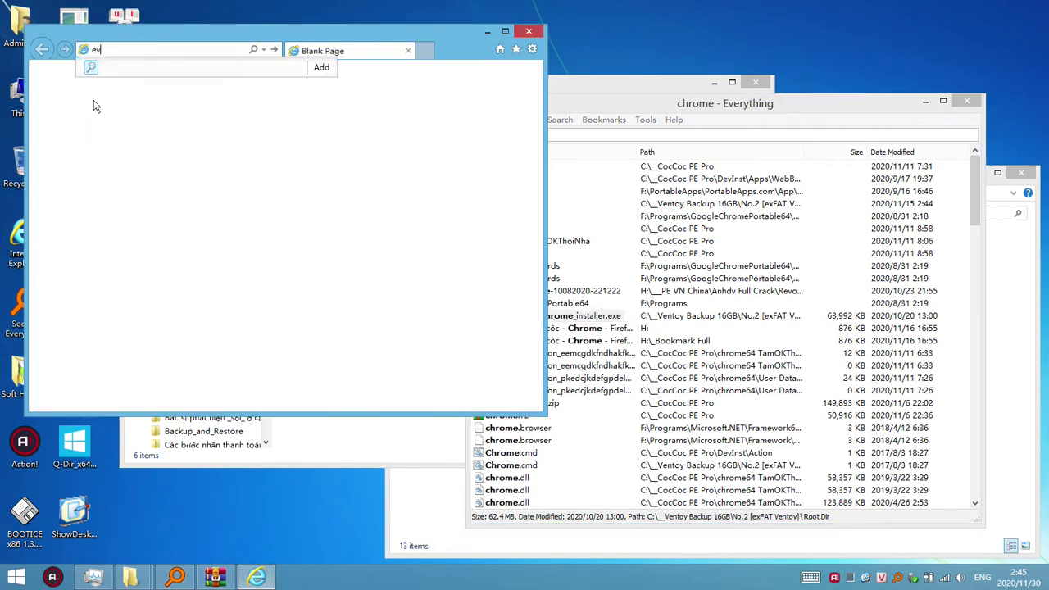
pyautogui.write('erything')
pyautogui.press('Return')
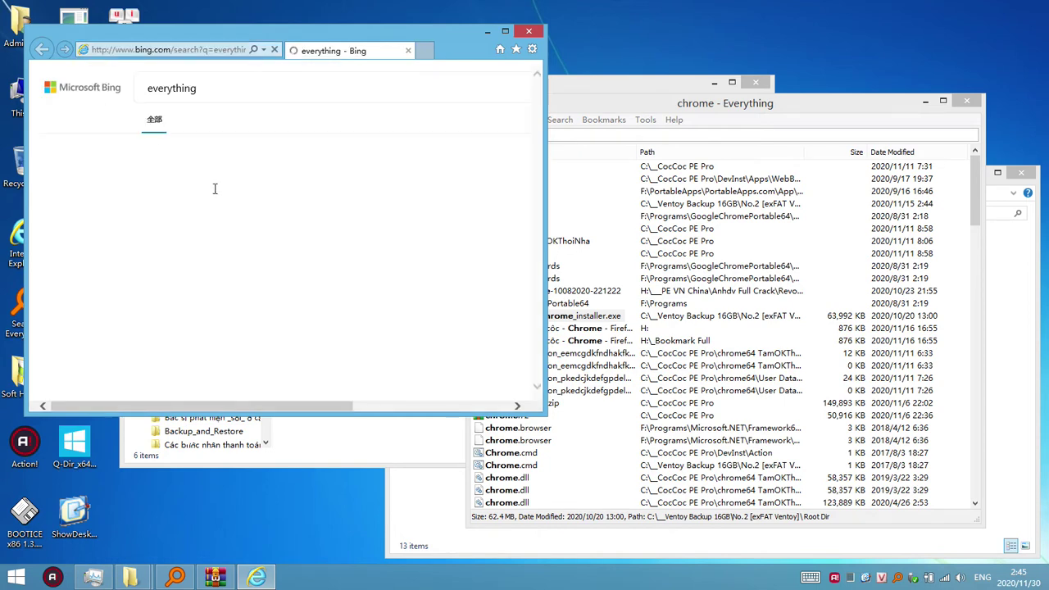
pyautogui.click(194, 262)
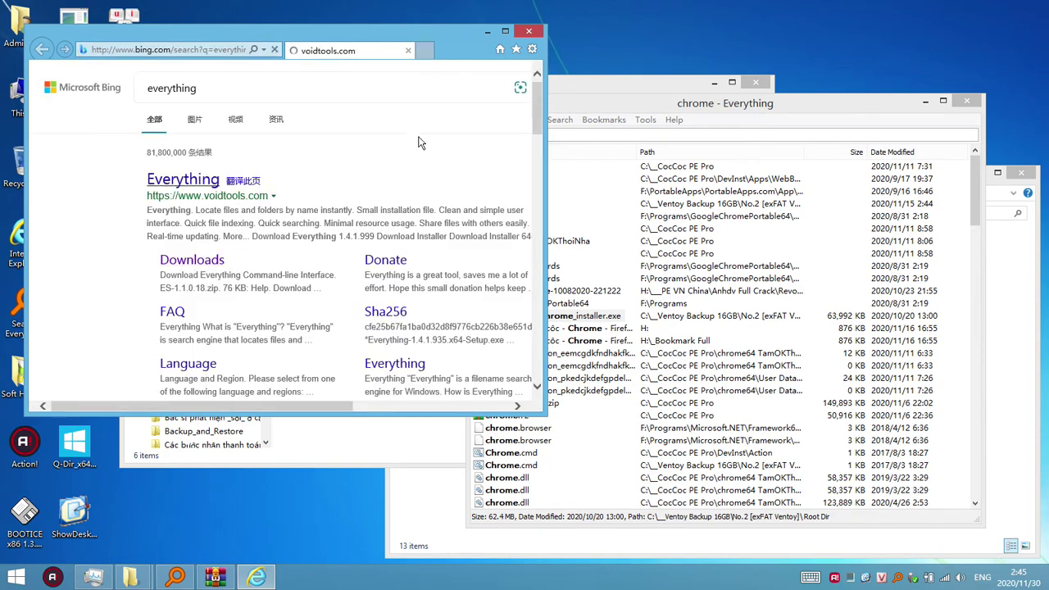
# Step: Maximize the voidtools page, pick the Everything-1.4.1.999.x64-Setup.exe download and close the browser
pyautogui.click(510, 32)
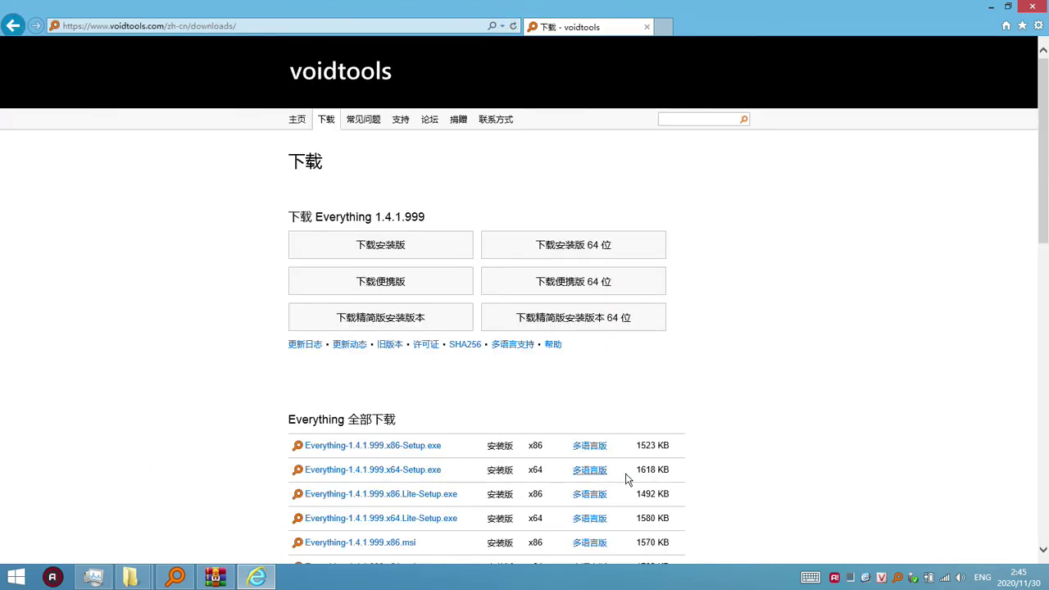
pyautogui.click(389, 471)
pyautogui.click(1036, 7)
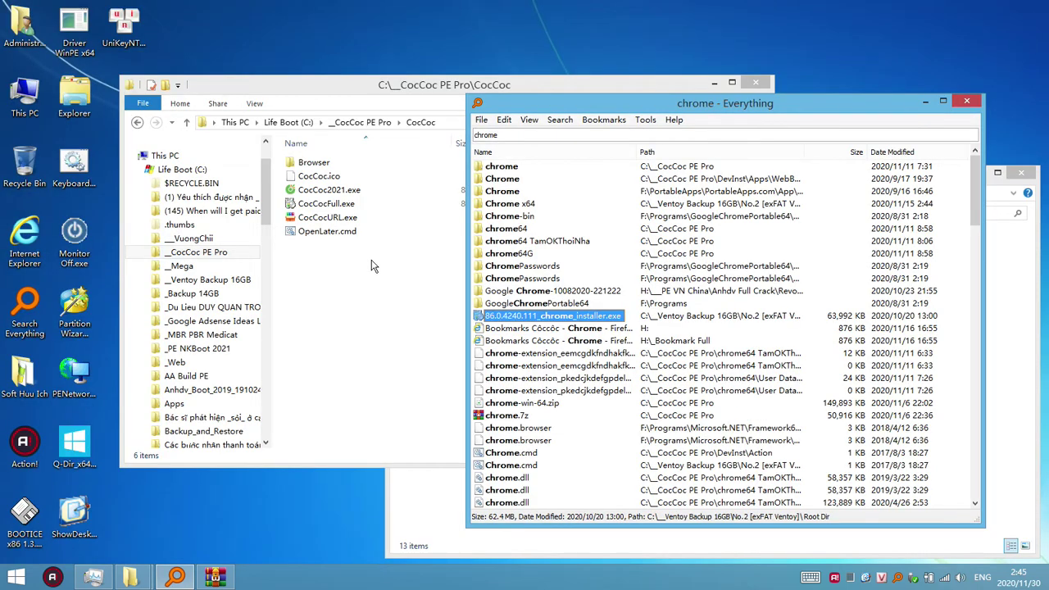
pyautogui.click(344, 312)
pyautogui.click(477, 136)
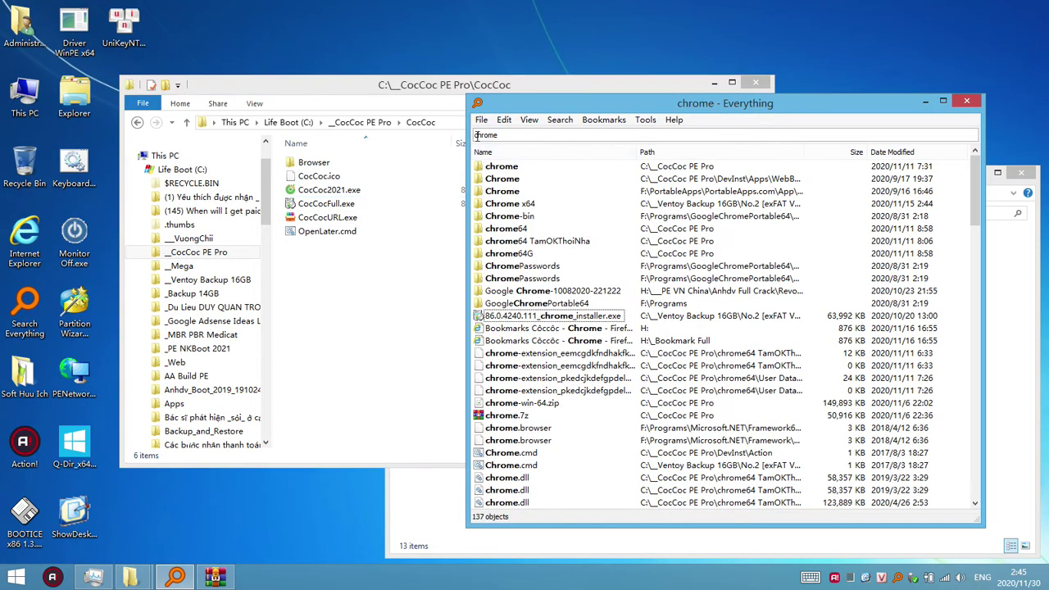
pyautogui.doubleClick(524, 134)
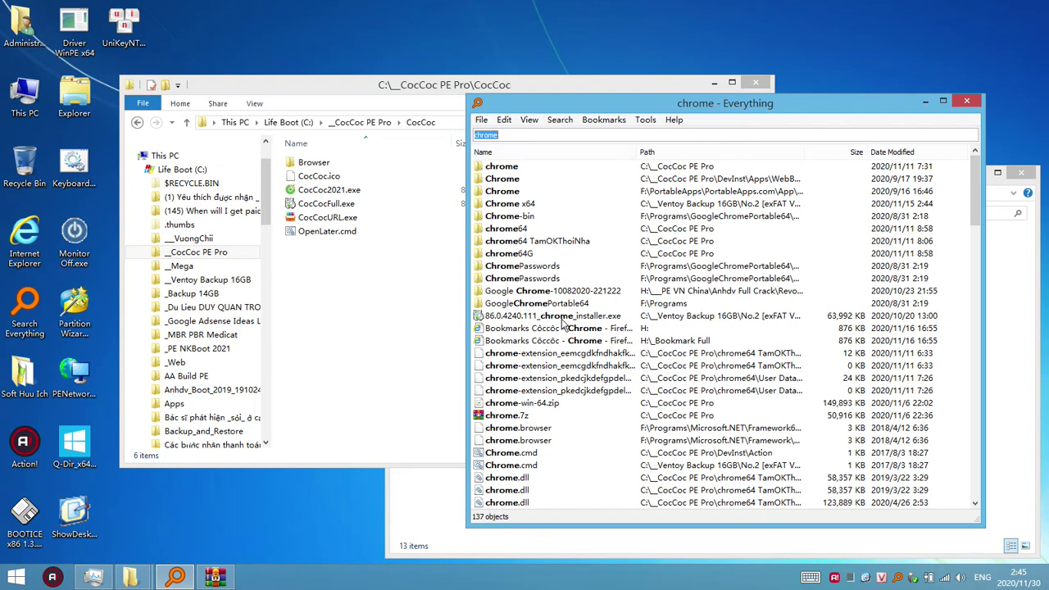
pyautogui.click(527, 133)
pyautogui.moveTo(521, 133); pyautogui.dragTo(465, 131)
pyautogui.click(553, 317)
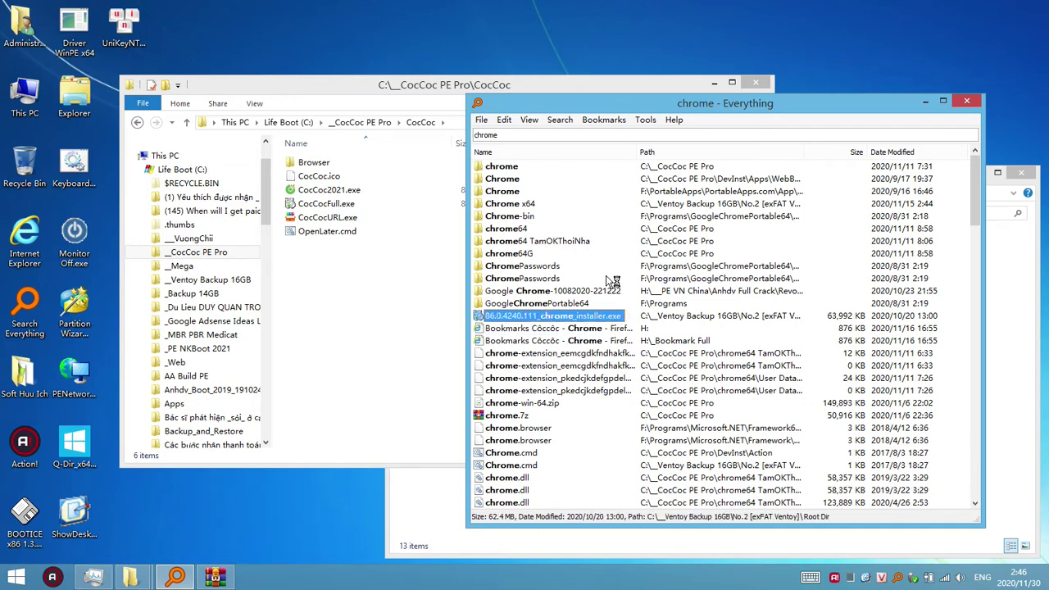
pyautogui.click(520, 135)
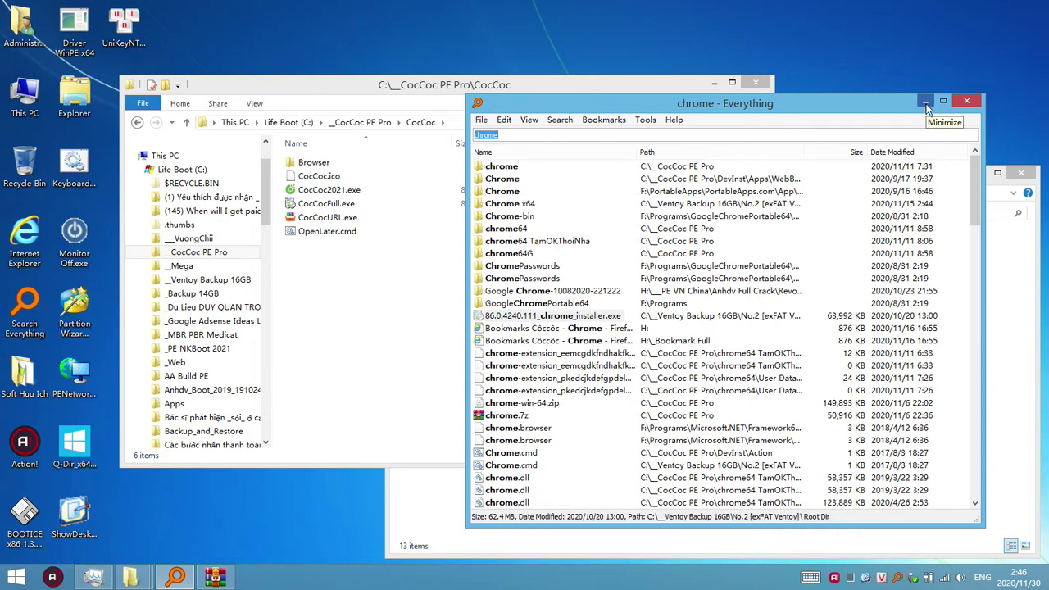
# Step: Run CocCoc2021.exe from the CocCoc folder and close the command window it opens
pyautogui.click(411, 317)
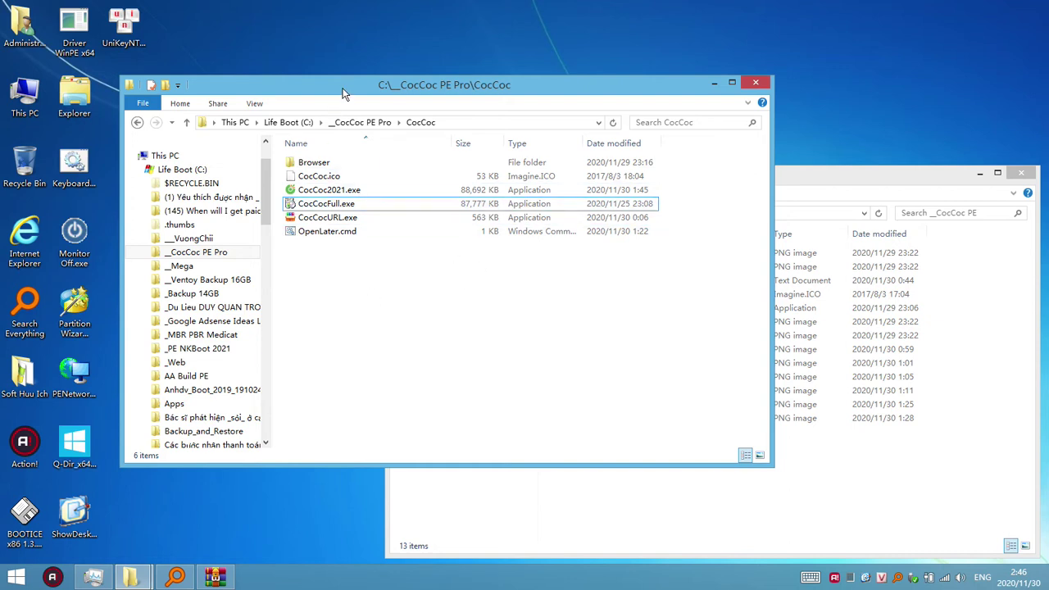
pyautogui.moveTo(370, 87); pyautogui.dragTo(400, 87)
pyautogui.click(402, 190)
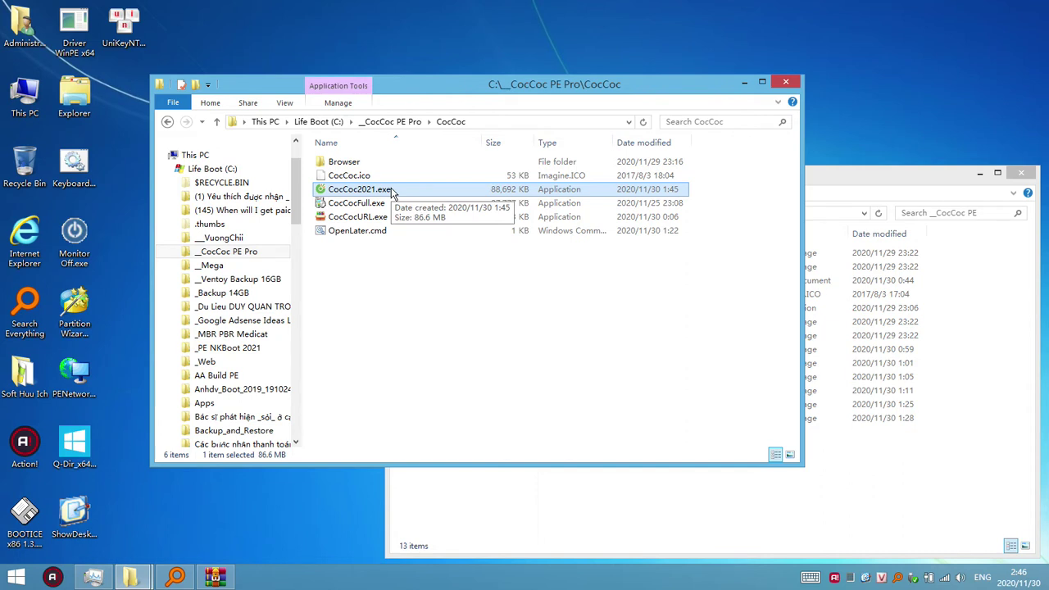
pyautogui.rightClick(392, 192)
pyautogui.click(446, 209)
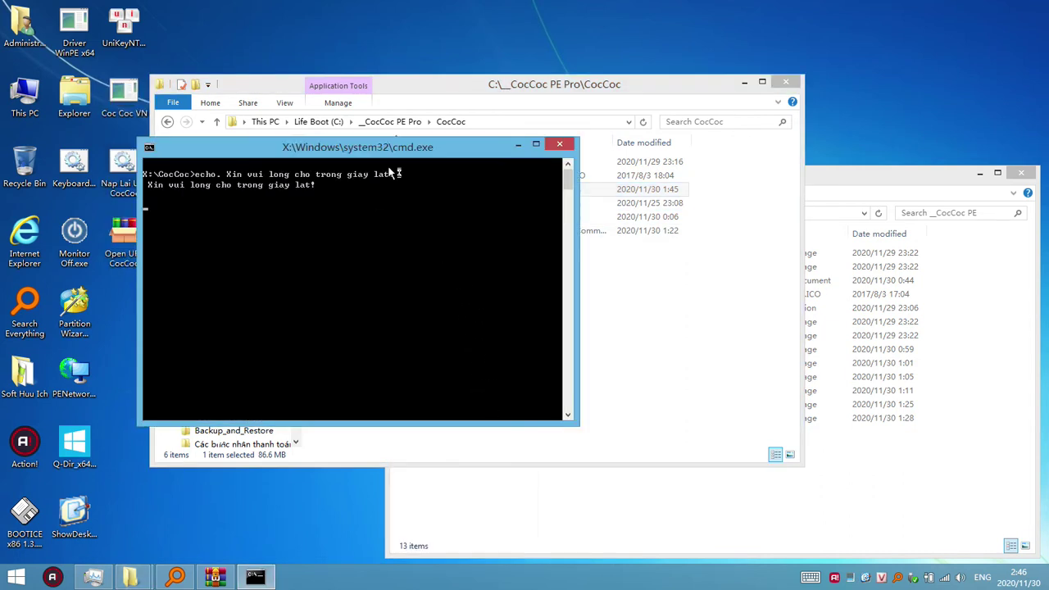
pyautogui.moveTo(389, 147); pyautogui.dragTo(614, 237)
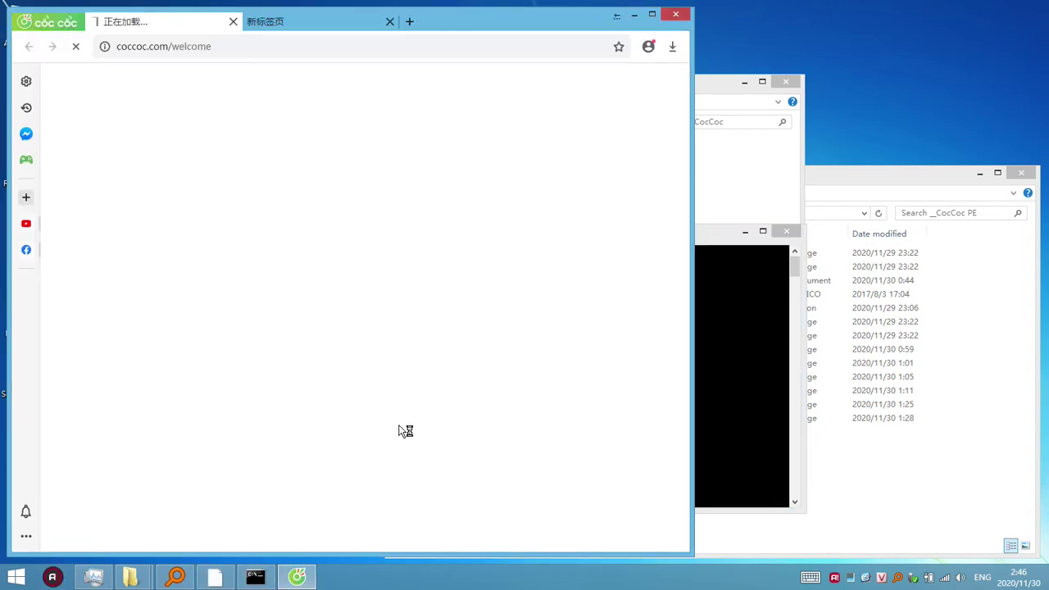
pyautogui.click(786, 231)
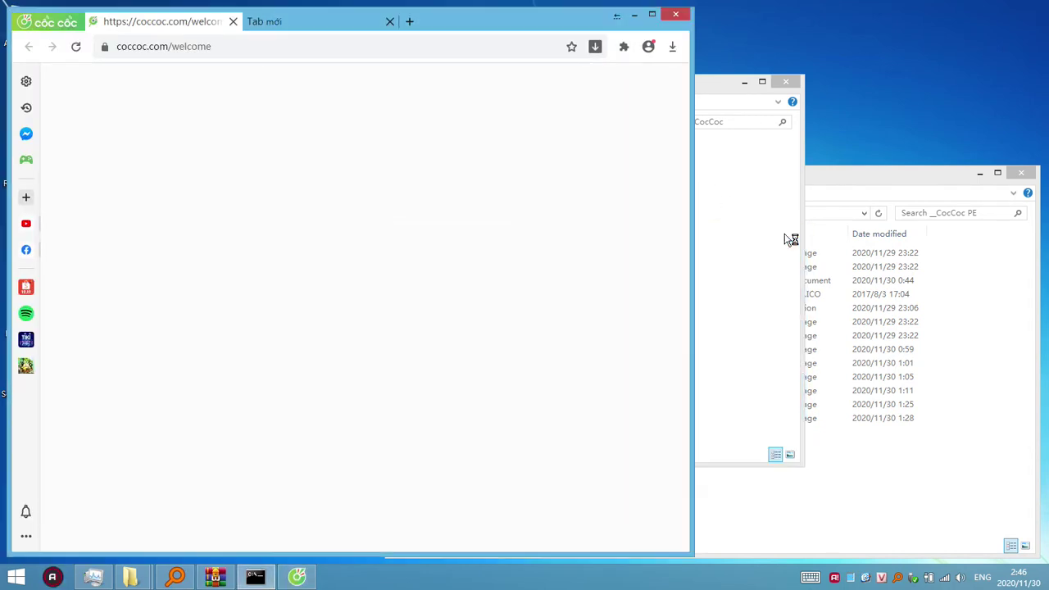
# Step: Maximize the Cốc Cốc window and look over the commands in the browser's main menu
pyautogui.click(653, 15)
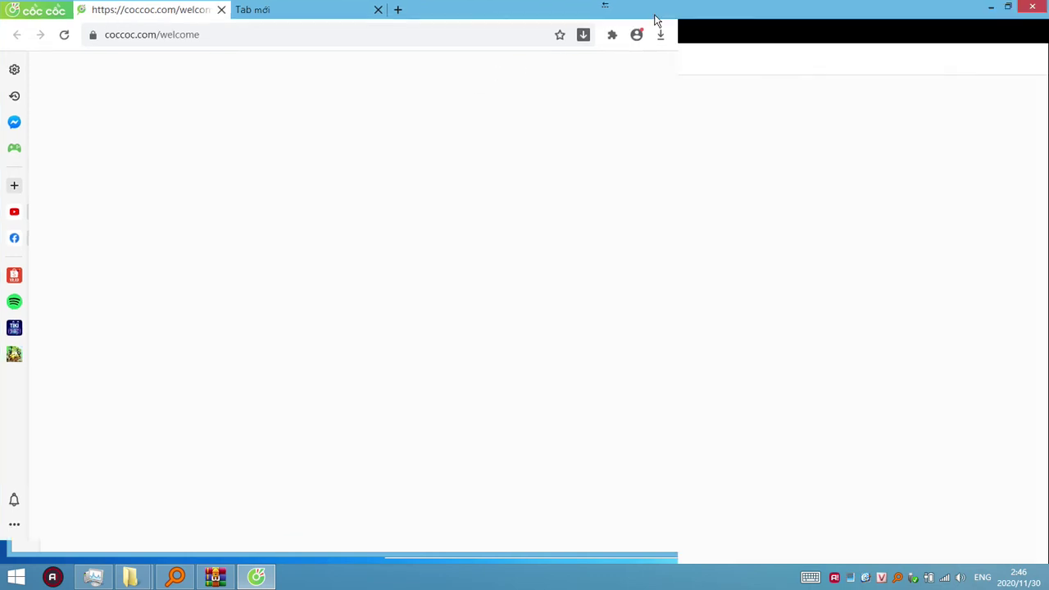
pyautogui.click(51, 12)
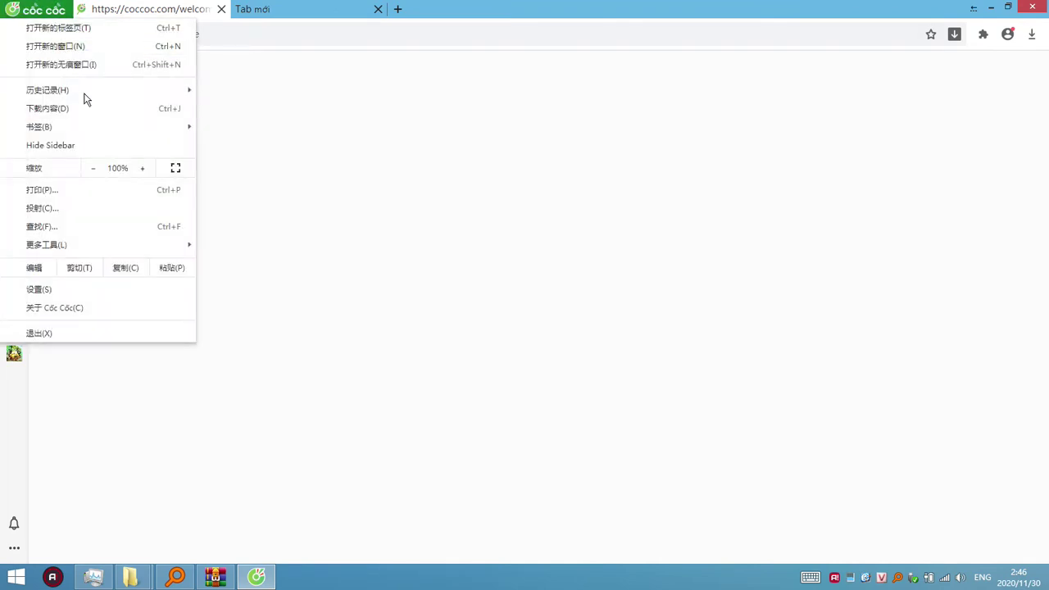
pyautogui.click(736, 179)
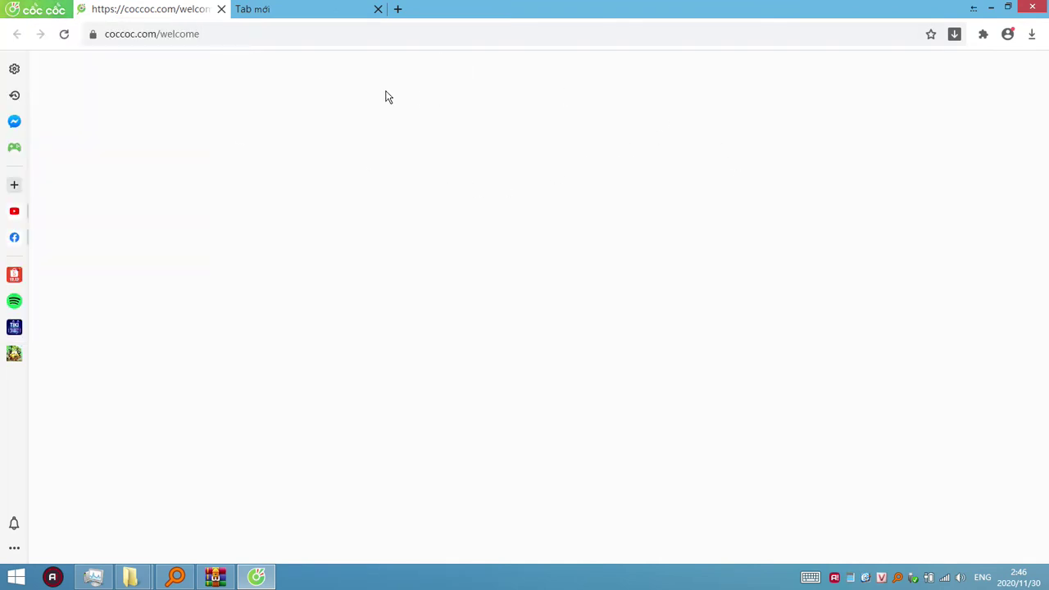
# Step: Show the Tab mới start page, and close that tab and the browser window
pyautogui.click(295, 17)
pyautogui.click(119, 15)
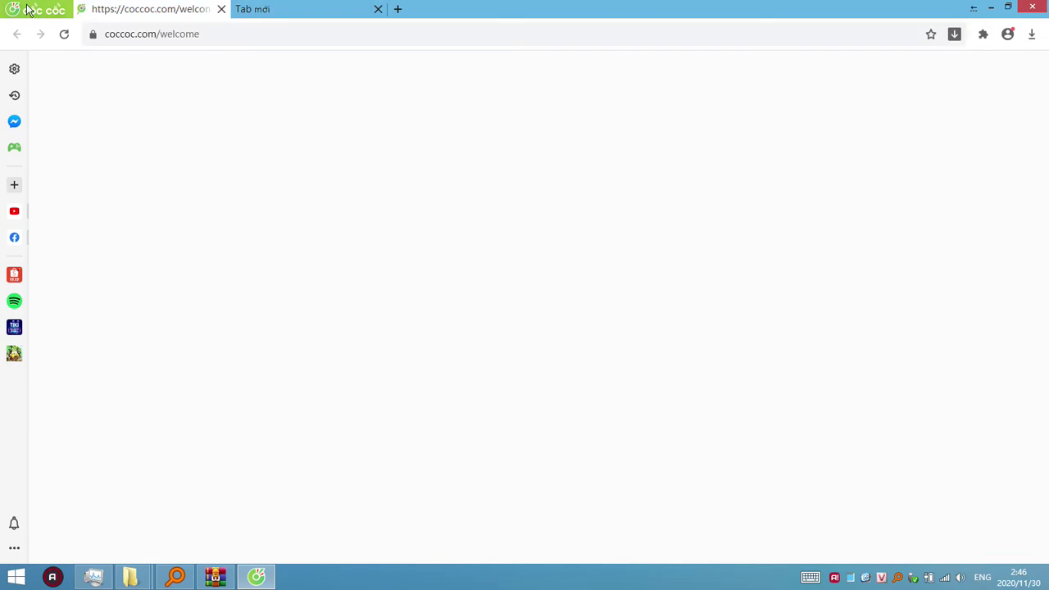
pyautogui.click(336, 18)
pyautogui.click(197, 12)
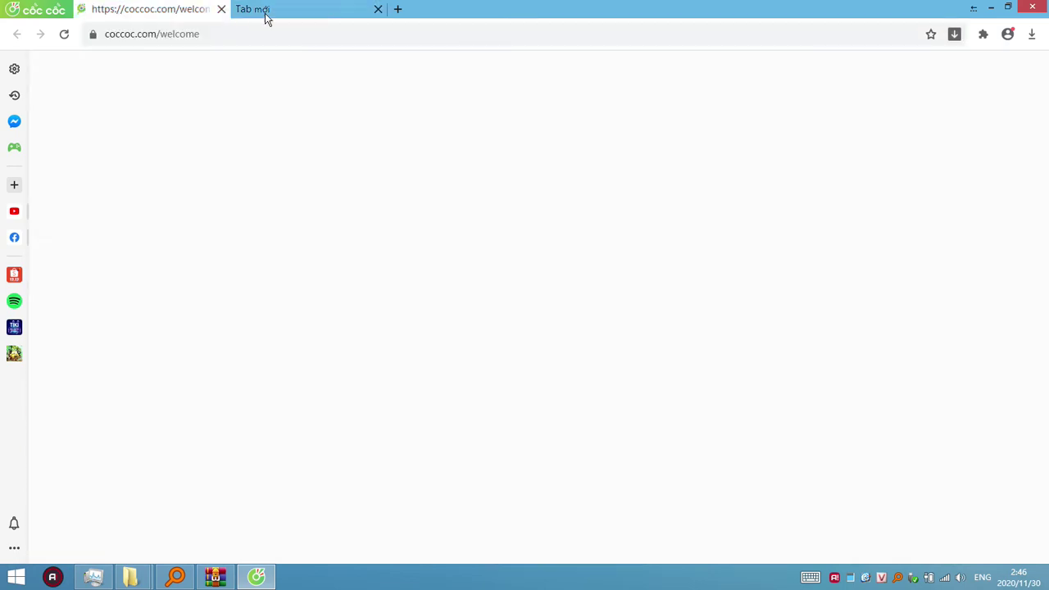
pyautogui.click(355, 12)
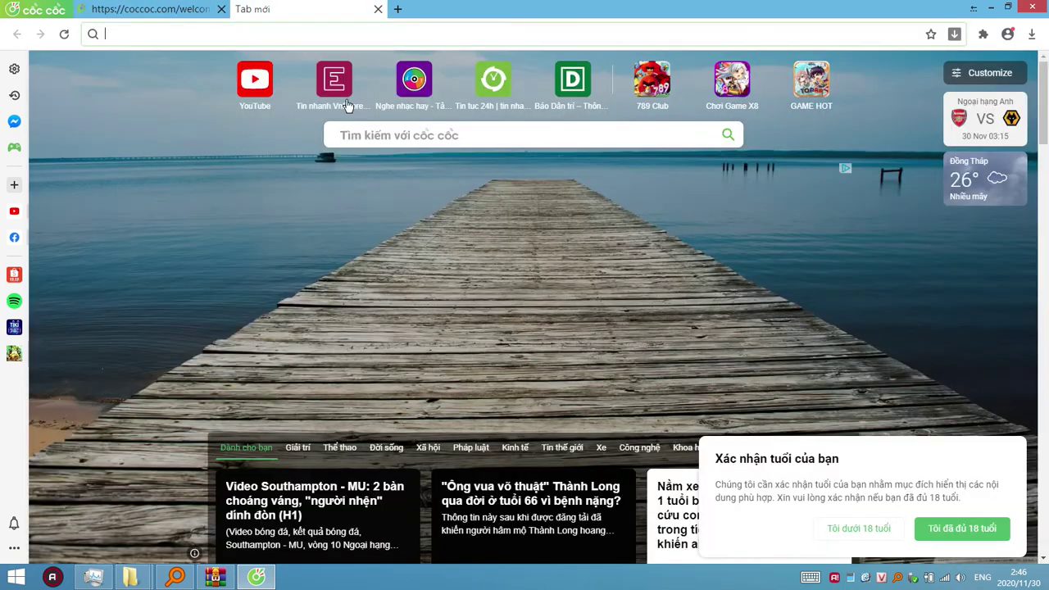
pyautogui.click(378, 9)
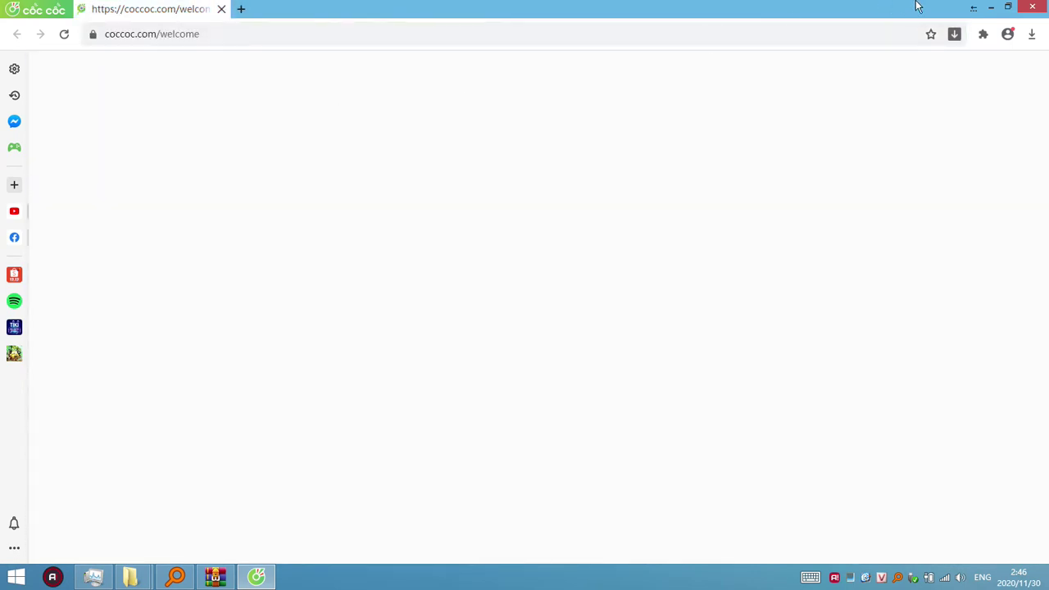
pyautogui.click(1031, 7)
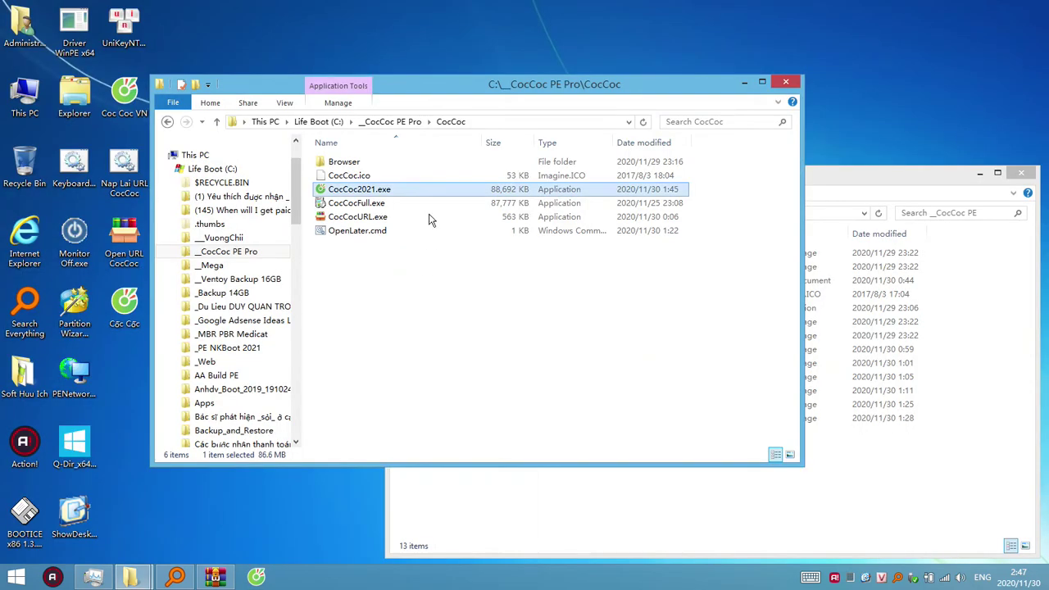
# Step: Minimize the CocCoc folder window and inspect the Nap Lai URL CocCoc and Open URL CocCoc desktop shortcuts
pyautogui.click(744, 83)
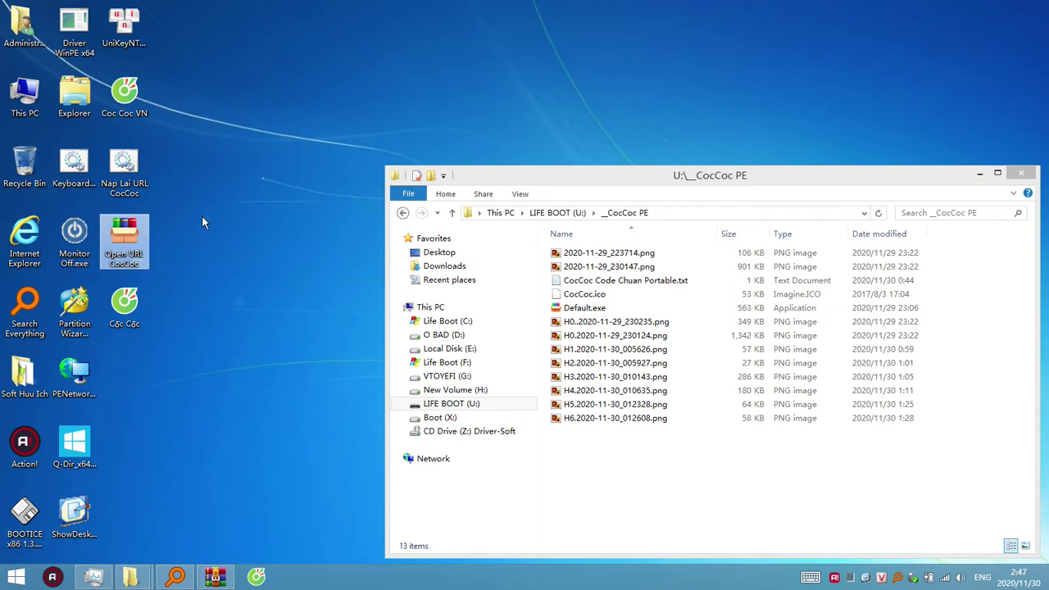
pyautogui.click(130, 181)
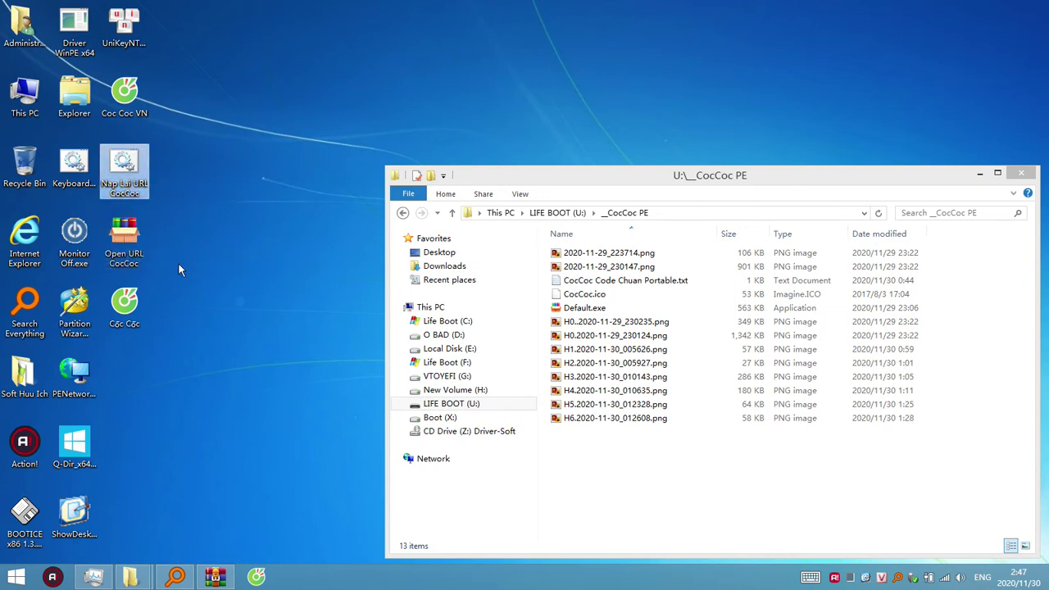
pyautogui.click(135, 237)
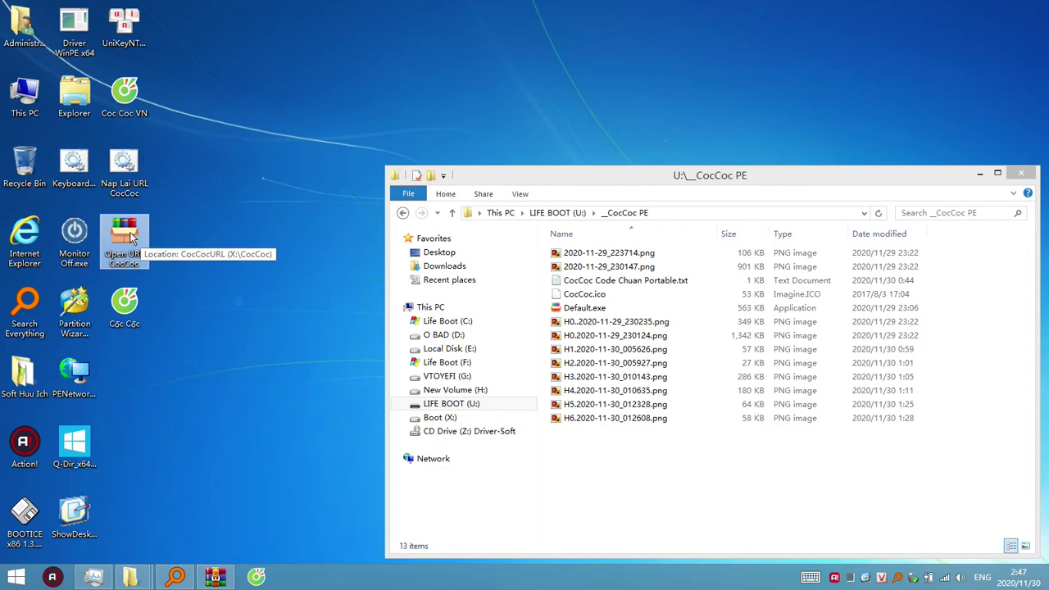
pyautogui.hotkey('alt', 'Tab')
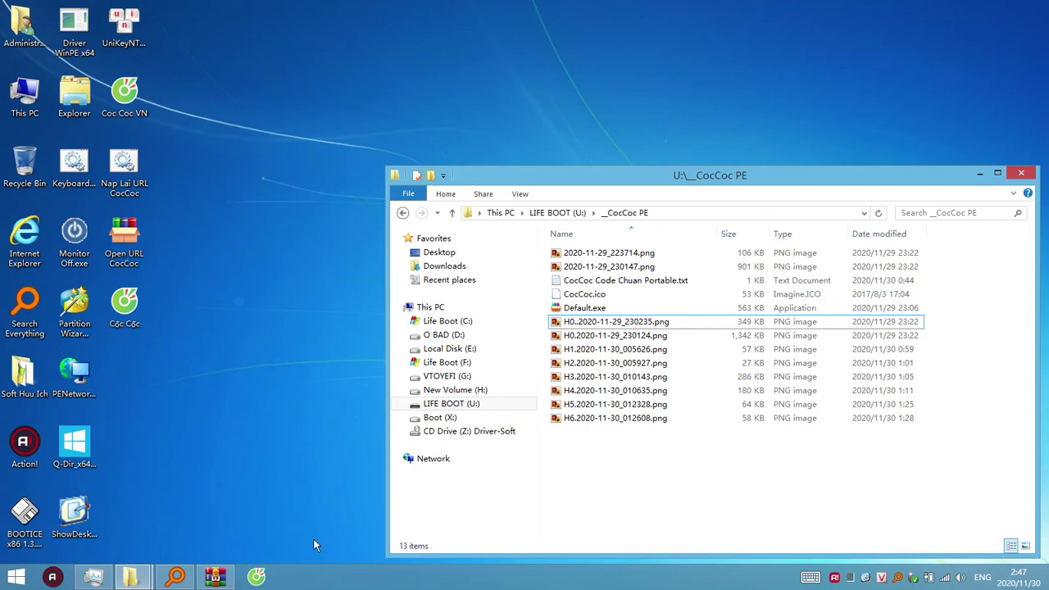
# Step: Relaunch Cốc Cốc, set it as the default browser and close its window
pyautogui.click(256, 578)
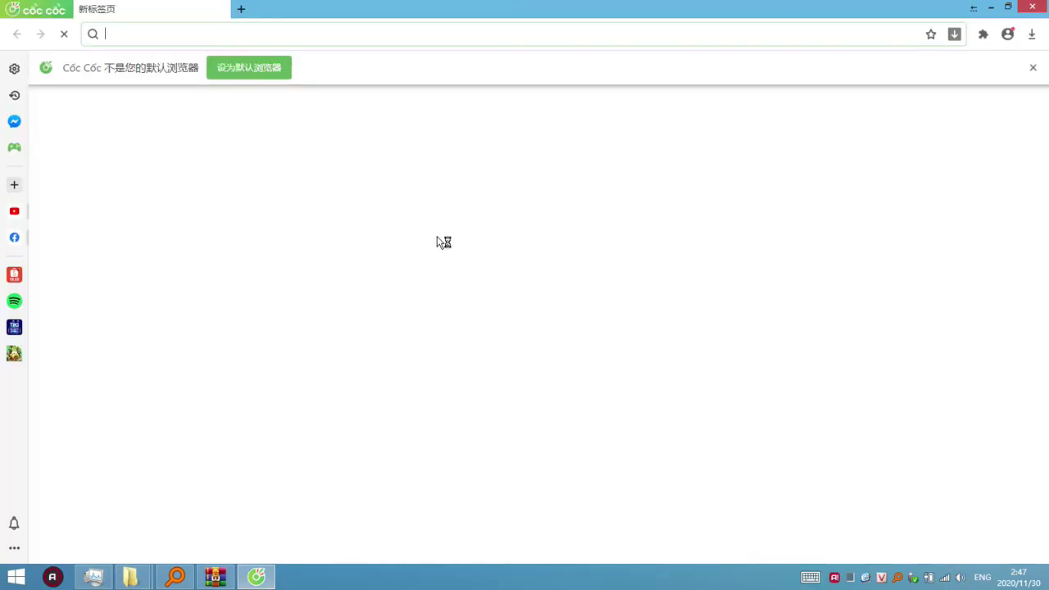
pyautogui.click(238, 66)
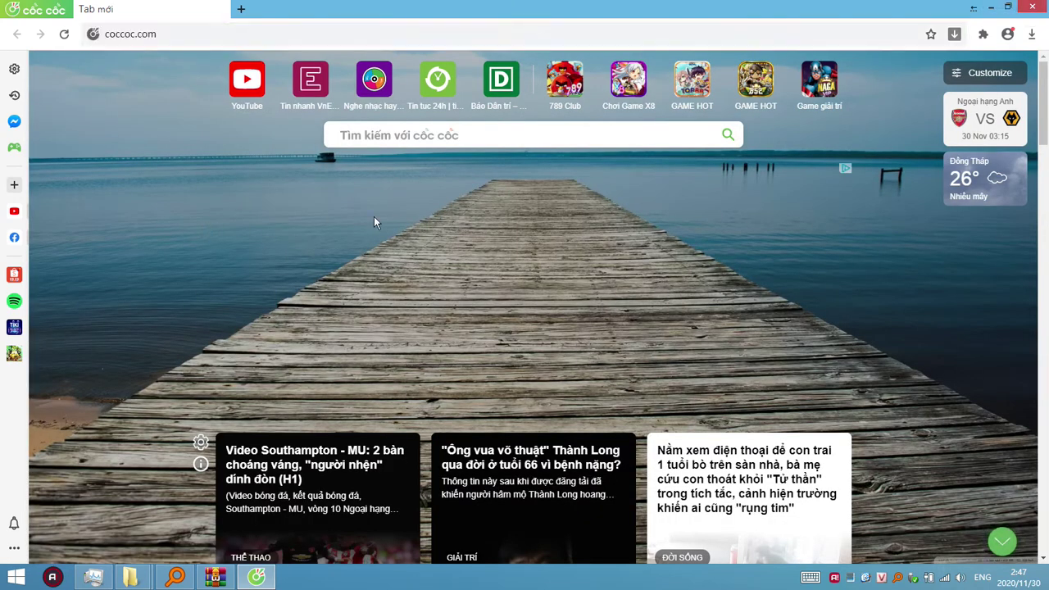
pyautogui.click(1038, 7)
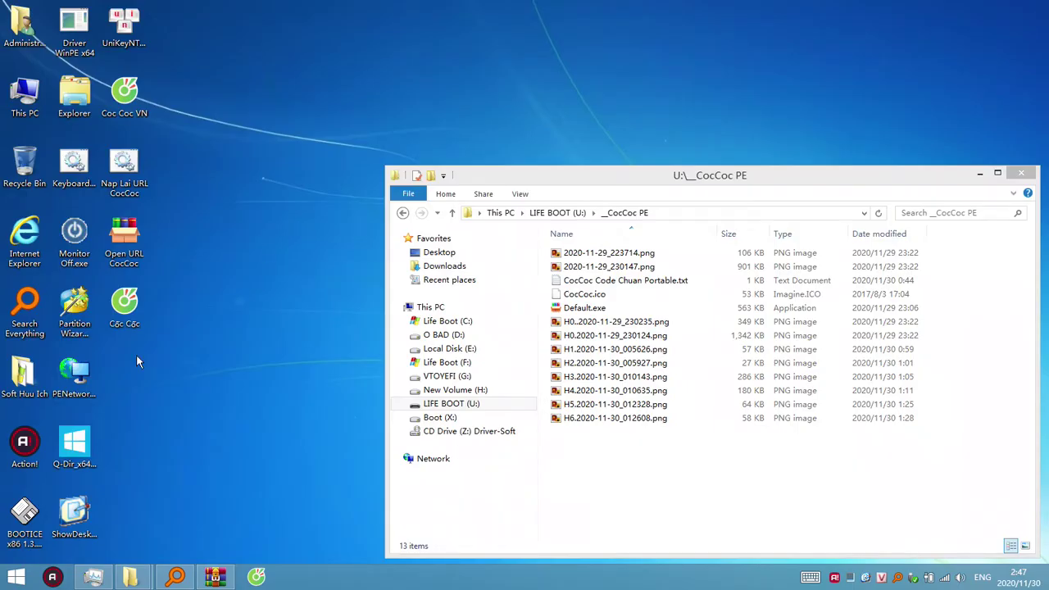
# Step: Open the file location of the Cốc Cốc desktop shortcut
pyautogui.rightClick(125, 308)
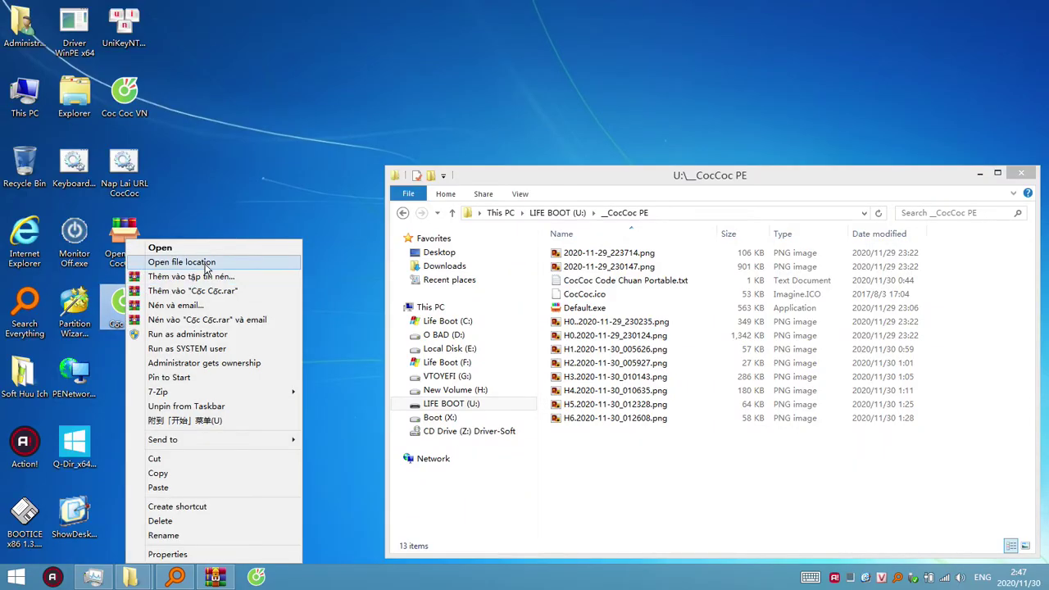
pyautogui.click(253, 175)
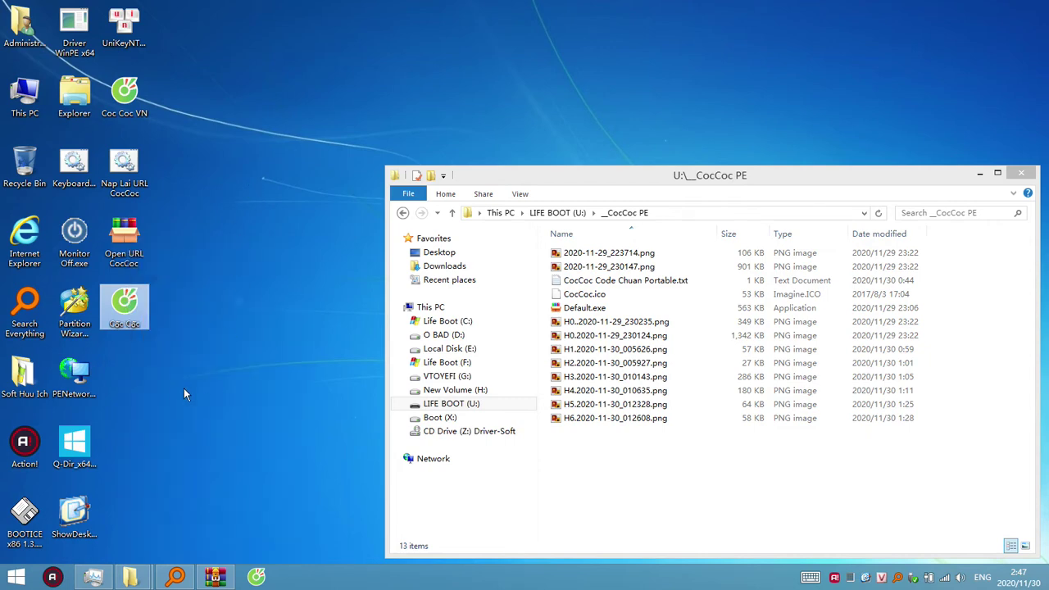
pyautogui.rightClick(137, 314)
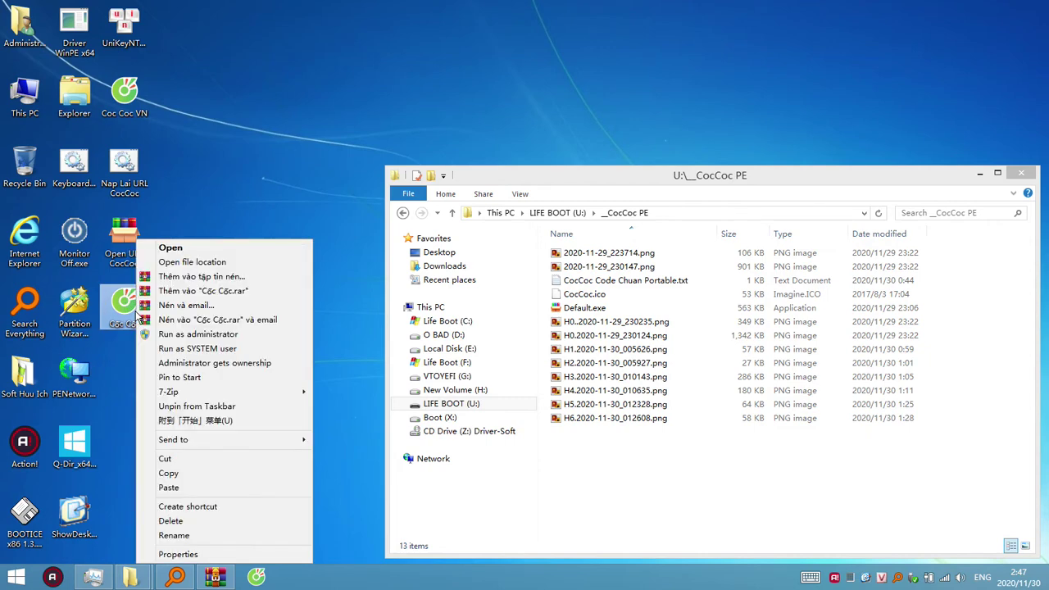
pyautogui.click(221, 262)
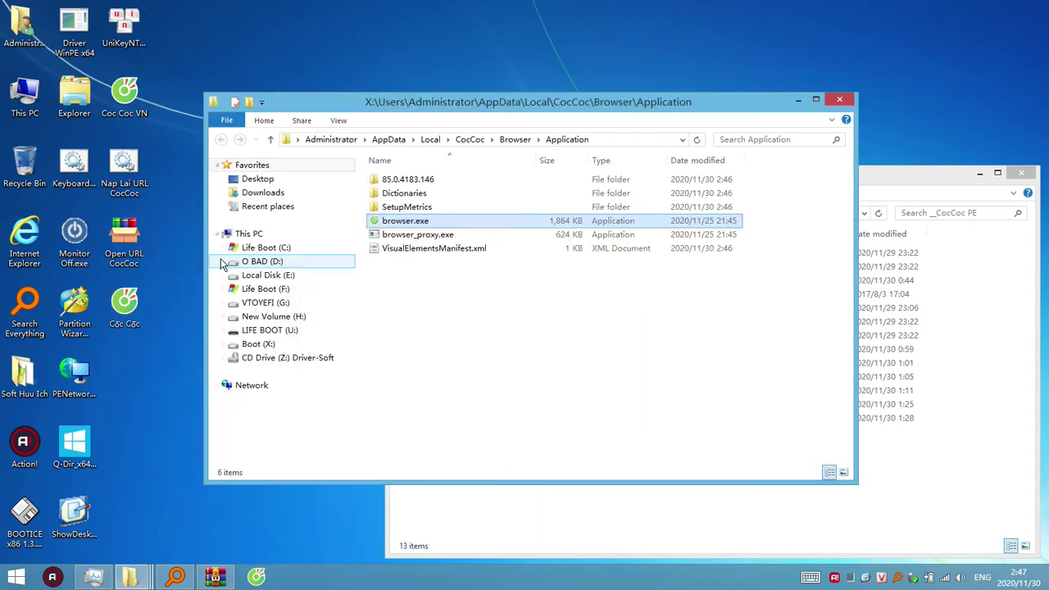
# Step: Examine the full path of the Application folder that holds browser.exe, including its drive letter
pyautogui.click(471, 304)
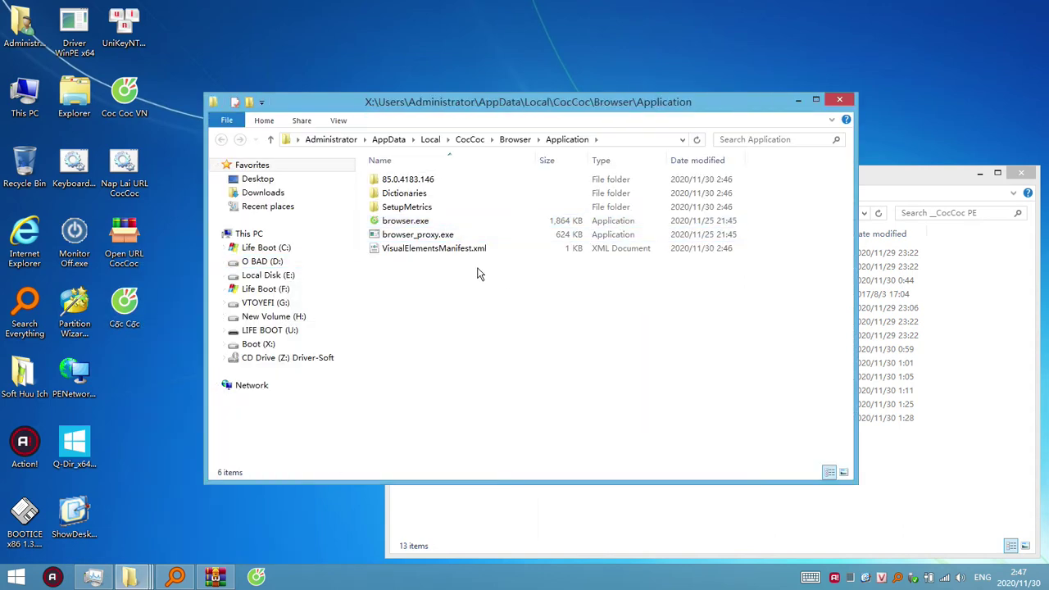
pyautogui.click(637, 141)
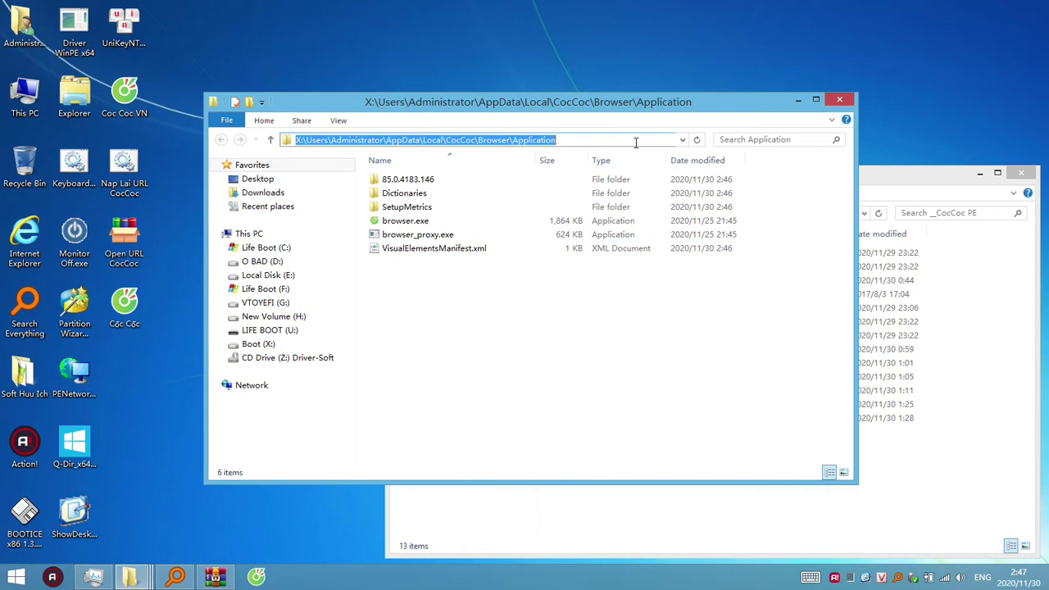
pyautogui.click(580, 140)
pyautogui.moveTo(584, 140); pyautogui.dragTo(311, 140)
pyautogui.click(301, 140)
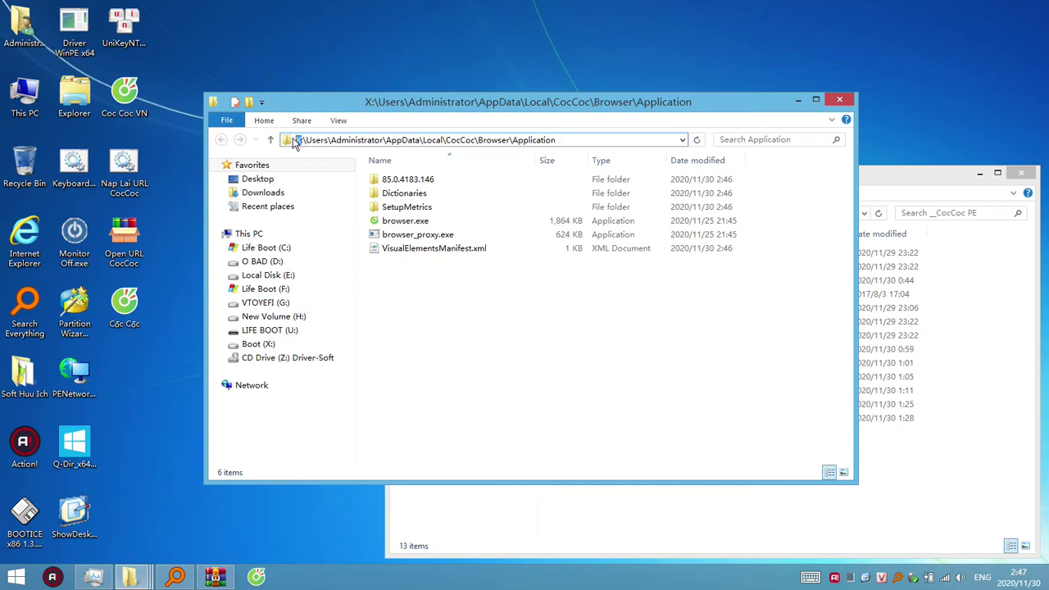
pyautogui.click(546, 327)
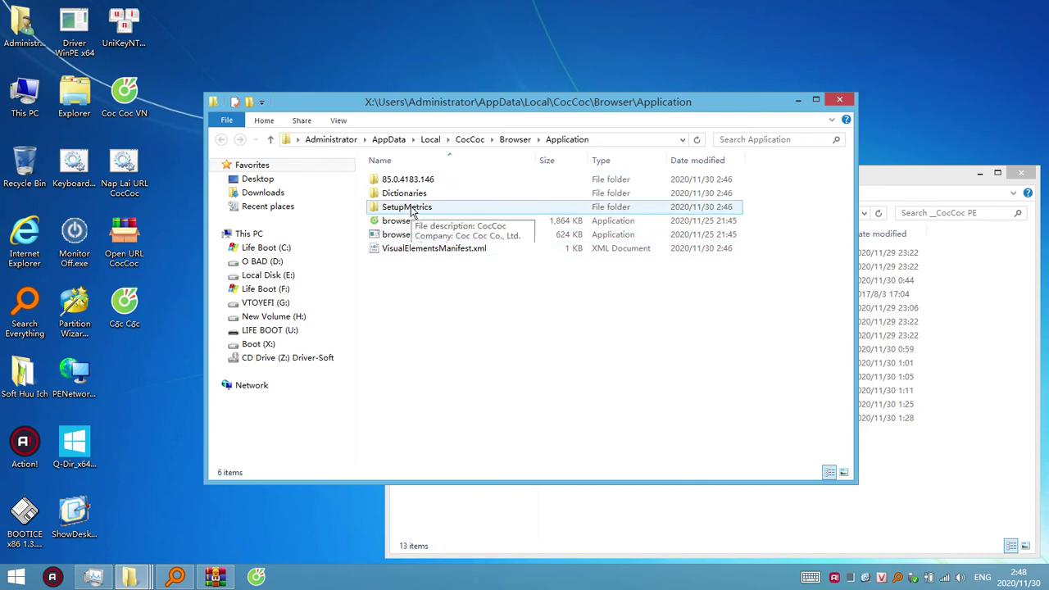
# Step: Open the Default profile folder under Browser\User Data in a maximized window and look through its contents
pyautogui.click(517, 139)
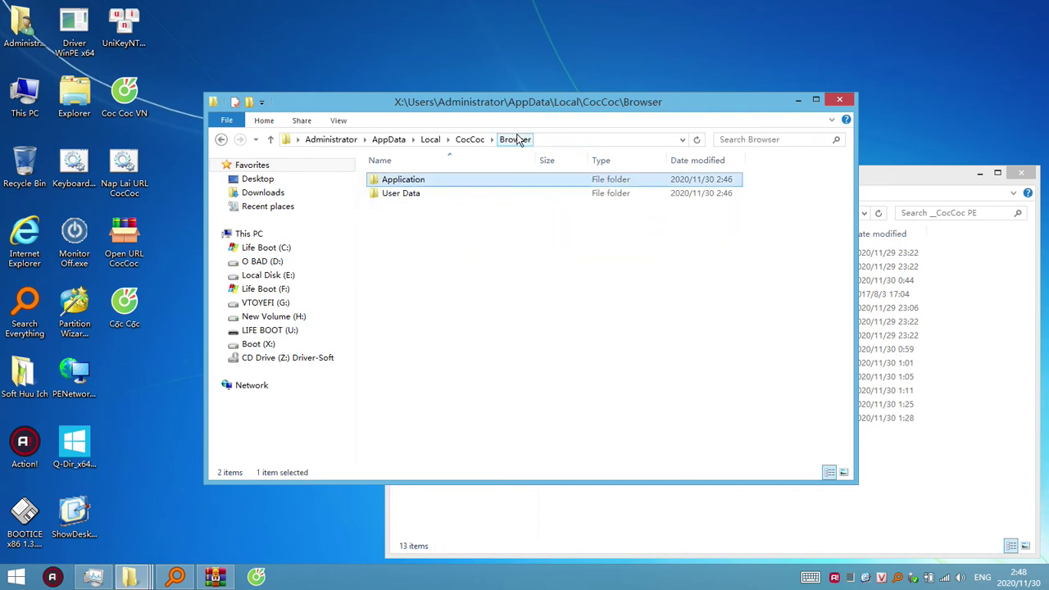
pyautogui.doubleClick(407, 199)
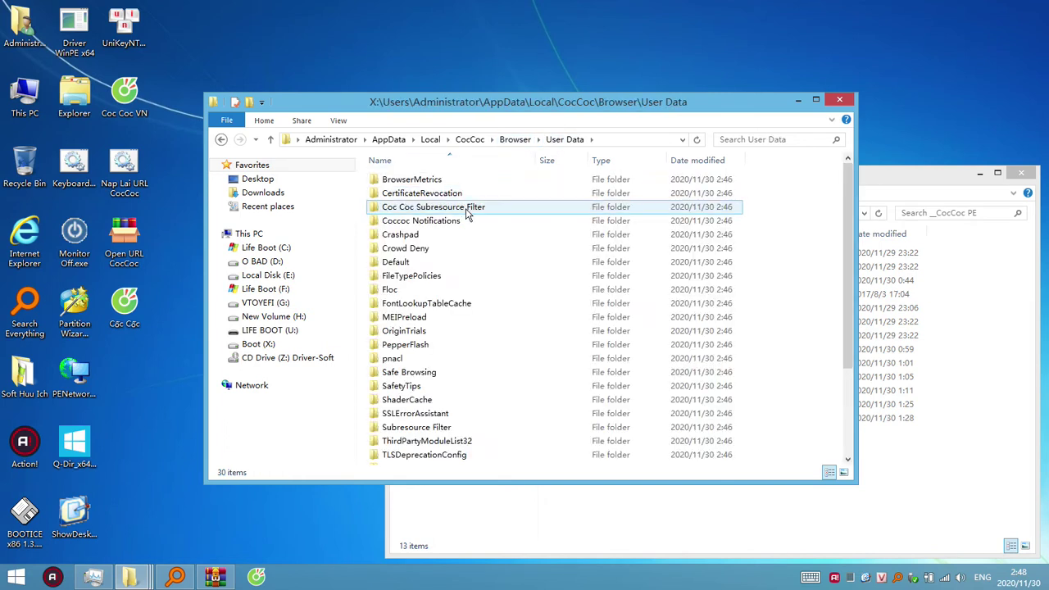
pyautogui.doubleClick(398, 263)
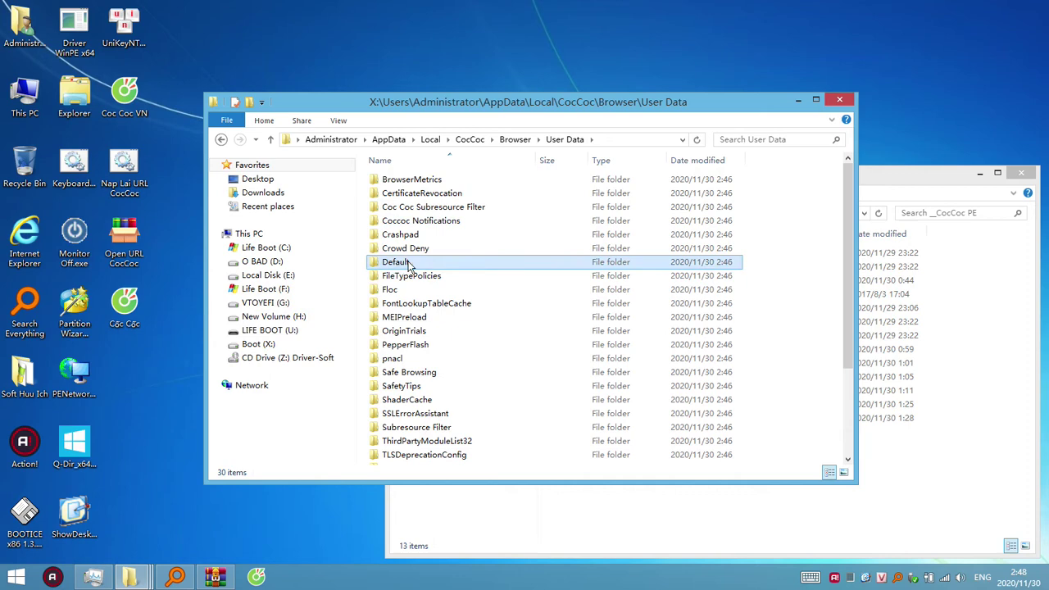
pyautogui.click(815, 100)
pyautogui.scroll(-10, 496, 264)
pyautogui.scroll(6, 496, 263)
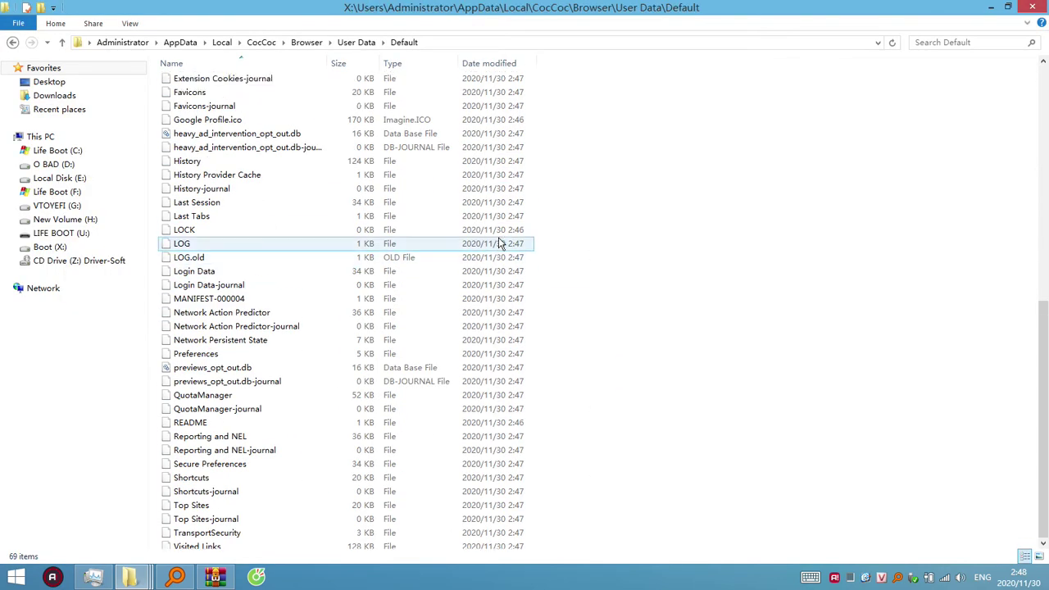
# Step: Select all profile files from 000005.log through Web Data-journal in the Default folder
pyautogui.click(216, 240)
pyautogui.scroll(-7, 393, 392)
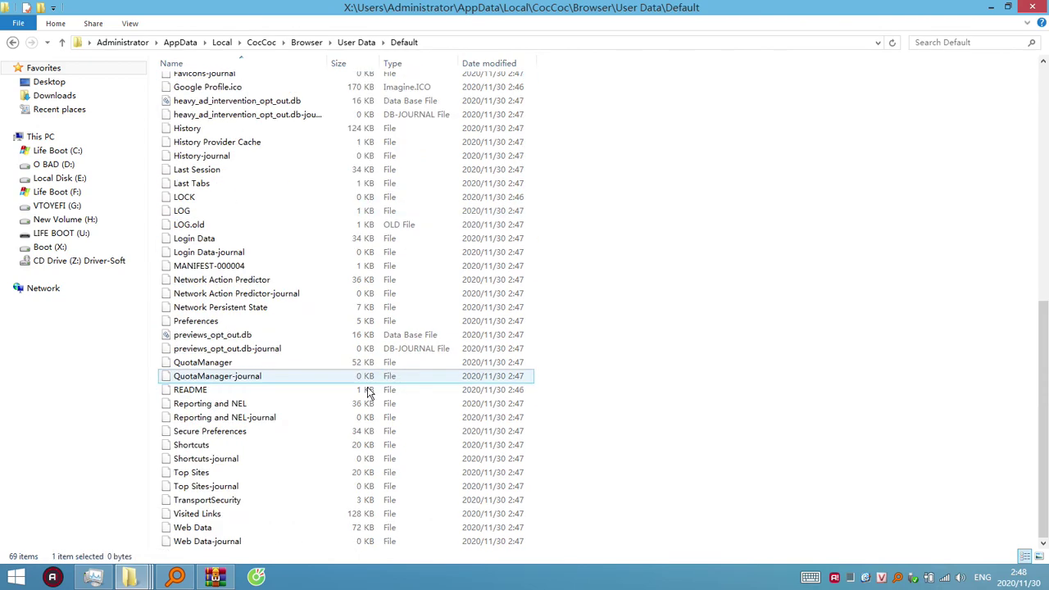
pyautogui.click(230, 542)
pyautogui.keyDown('shift'); pyautogui.click(229, 540); pyautogui.keyUp('shift')
pyautogui.scroll(5, 647, 240)
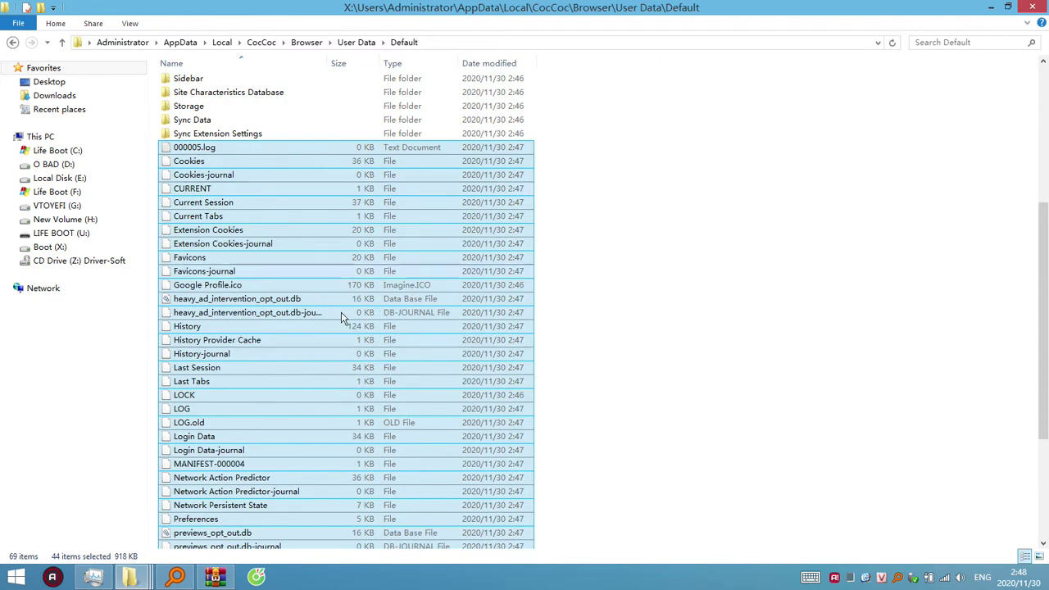
# Step: Single out the History file, clear the selection and restore the folder window to its smaller size
pyautogui.click(250, 354)
pyautogui.click(187, 327)
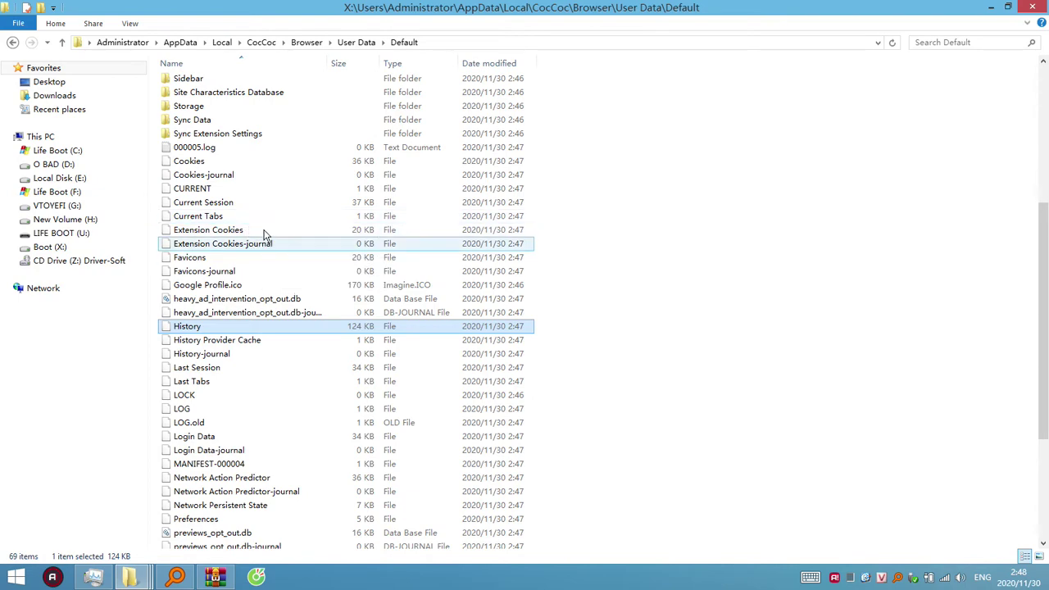
pyautogui.click(643, 246)
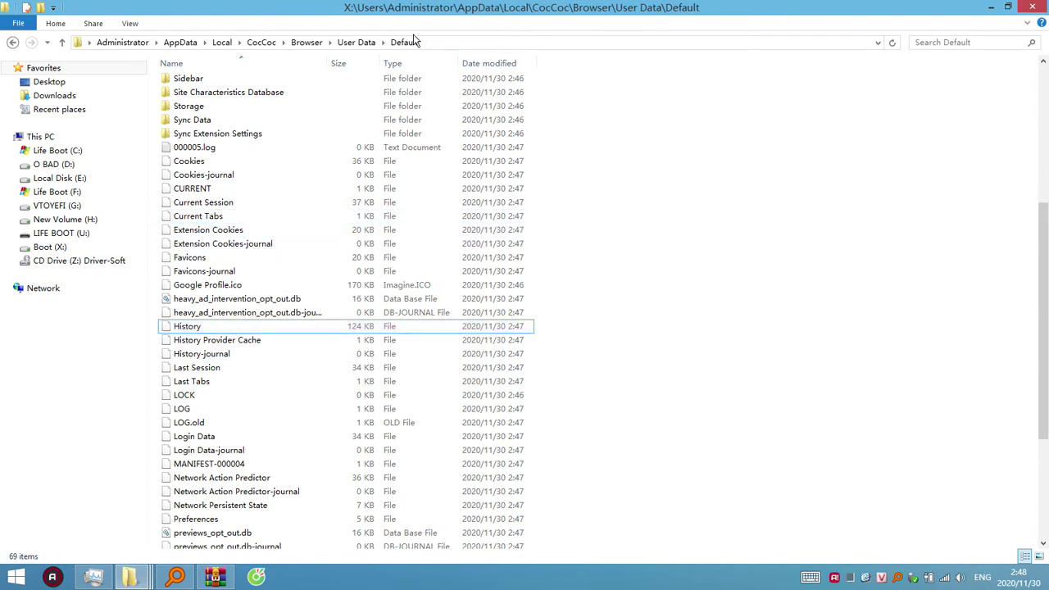
pyautogui.doubleClick(520, 11)
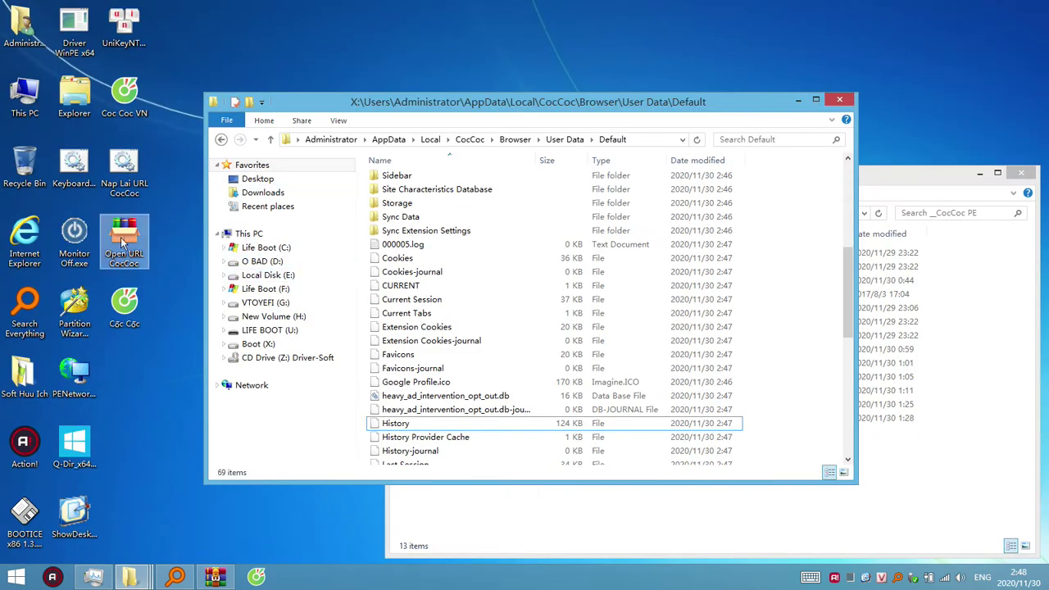
# Step: Try to open the Open URL CocCoc shortcut's target as an archive with 7-Zip
pyautogui.rightClick(120, 237)
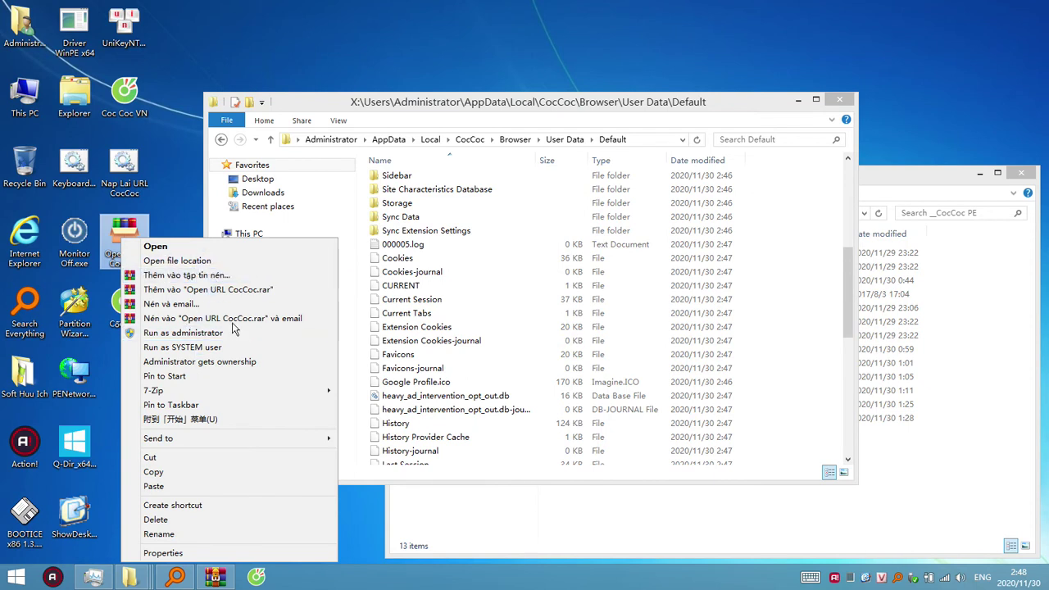
pyautogui.moveTo(286, 394)
pyautogui.click(373, 391)
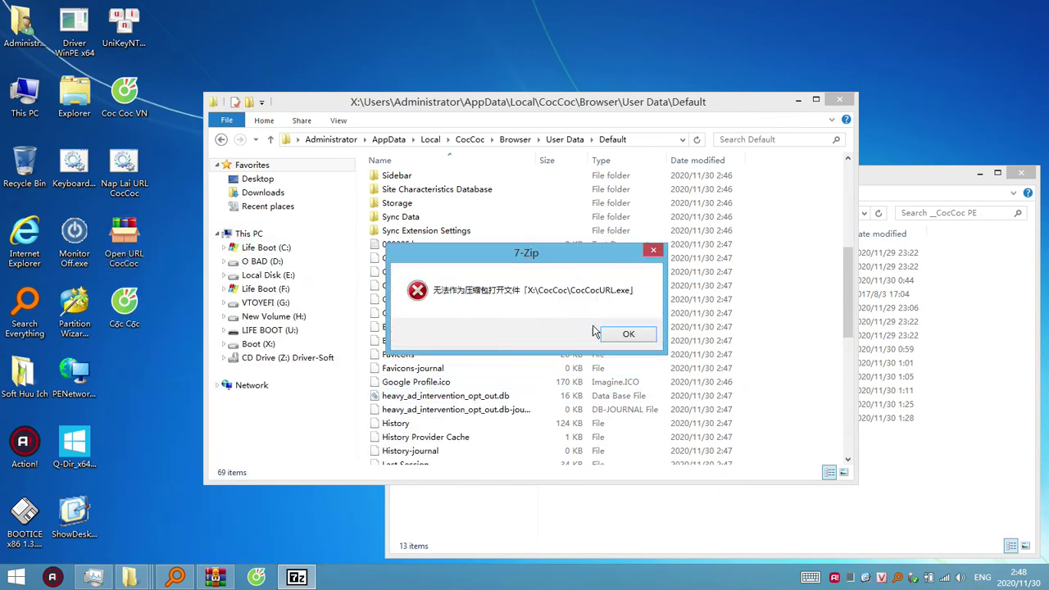
pyautogui.press('Return')
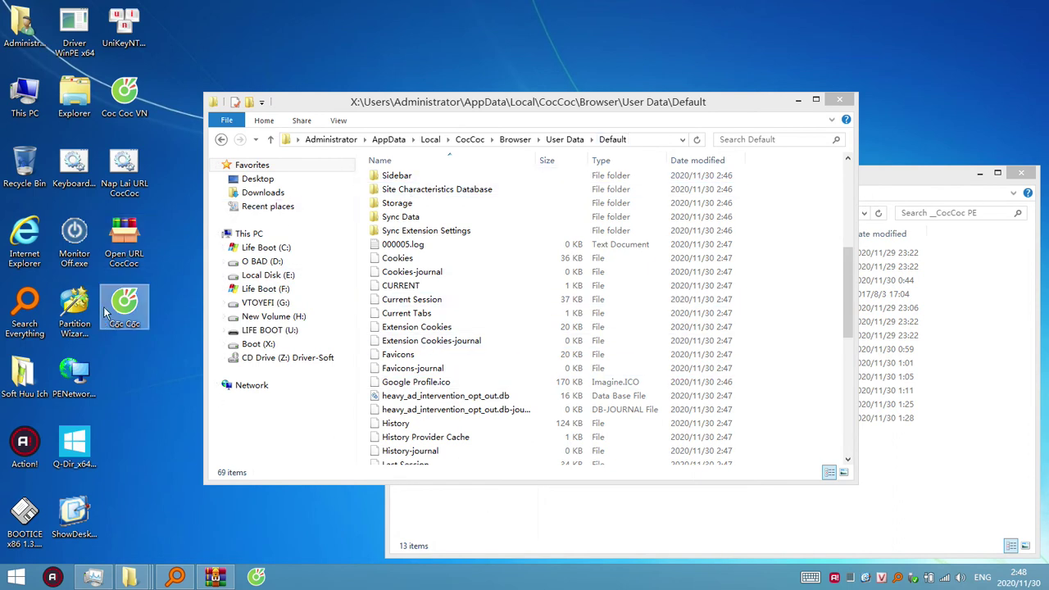
pyautogui.rightClick(131, 270)
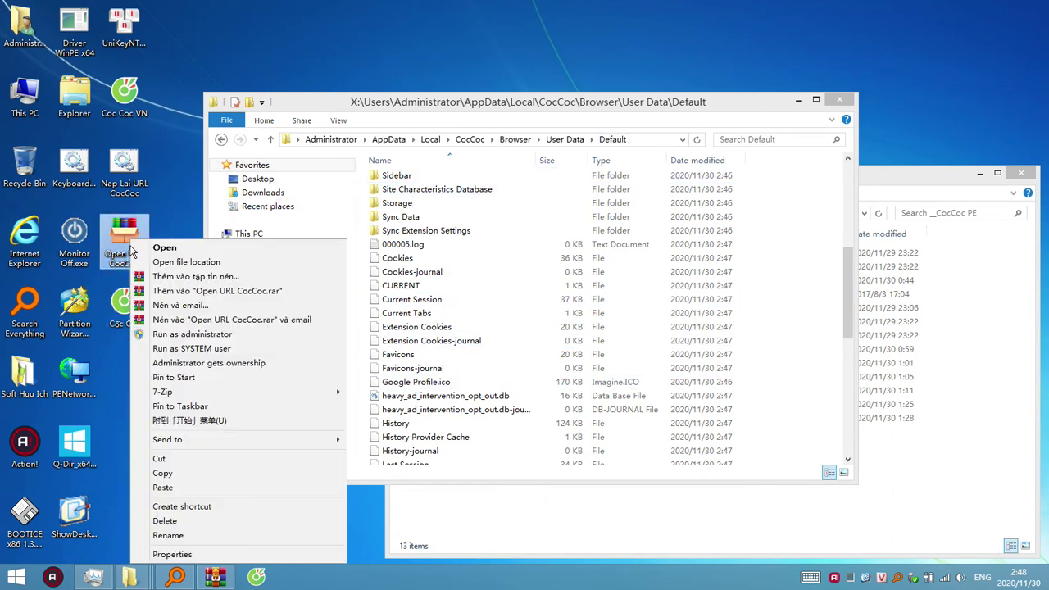
pyautogui.click(184, 209)
pyautogui.rightClick(129, 236)
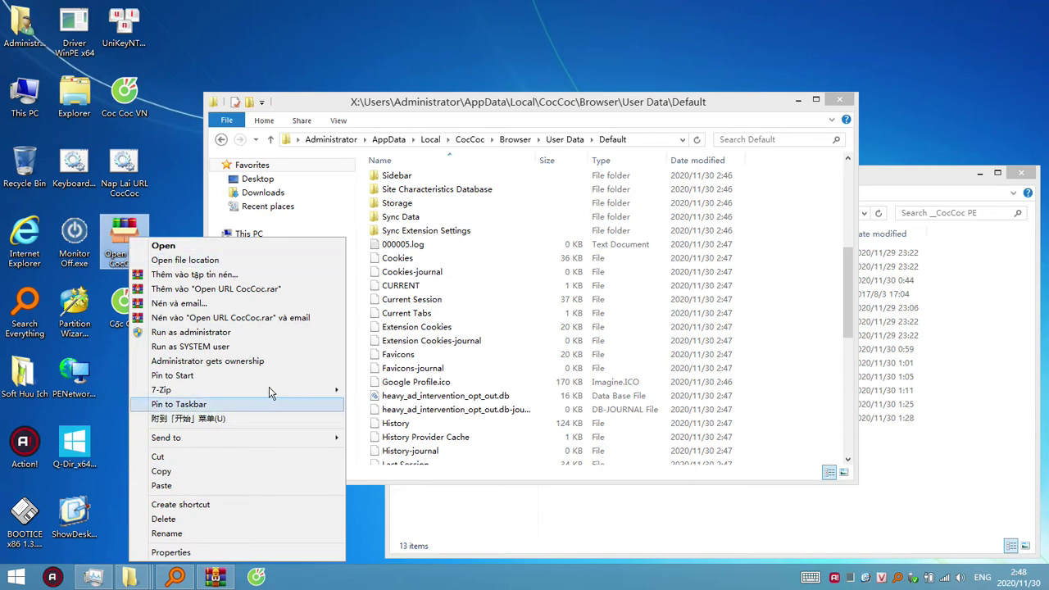
pyautogui.click(451, 276)
pyautogui.click(414, 285)
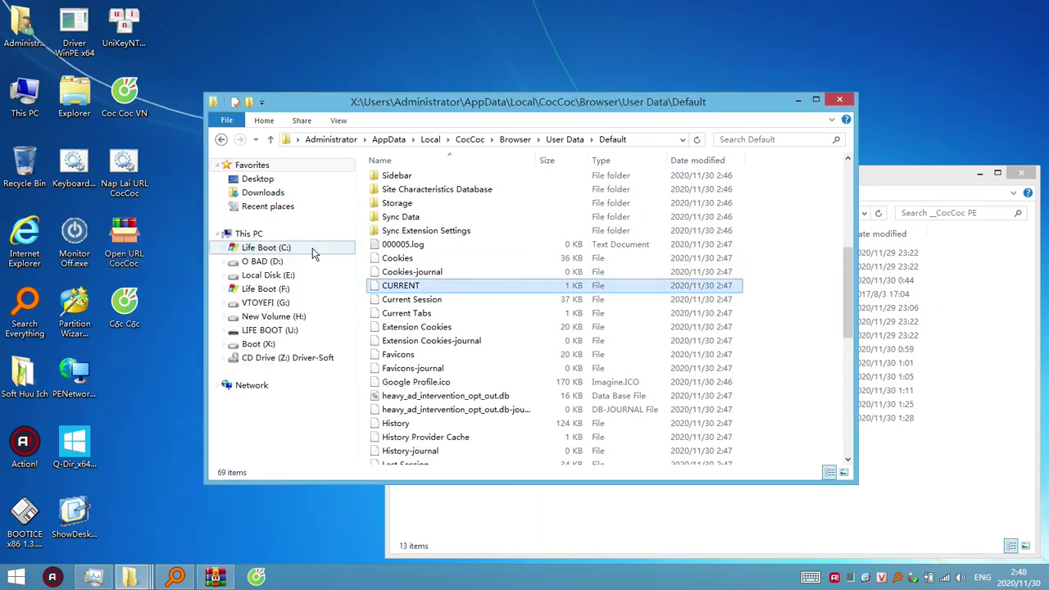
# Step: Go to This PC and open the temporary files folder using the path %temp%
pyautogui.click(248, 234)
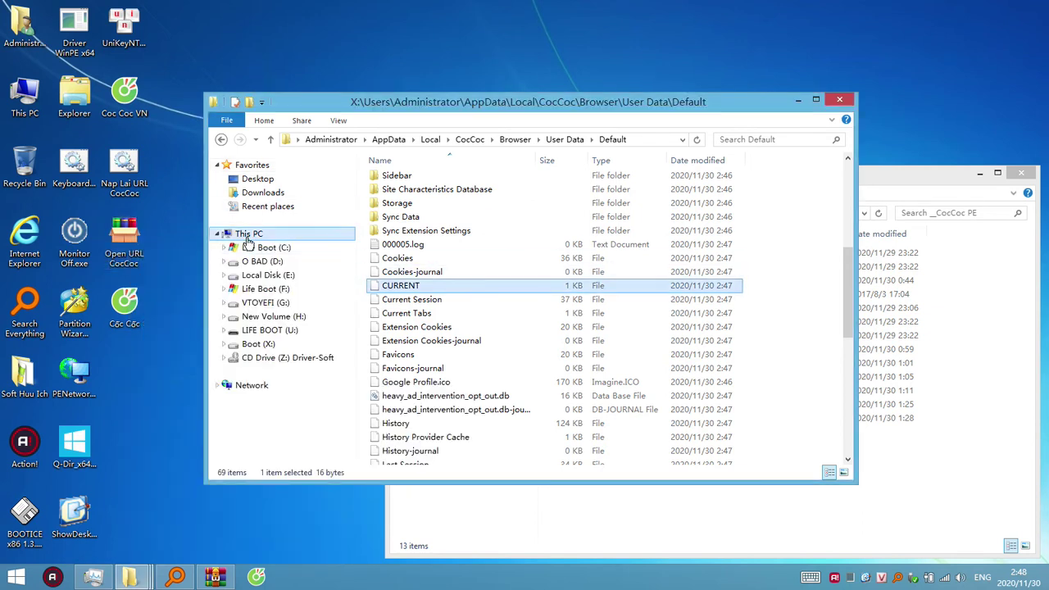
pyautogui.click(541, 141)
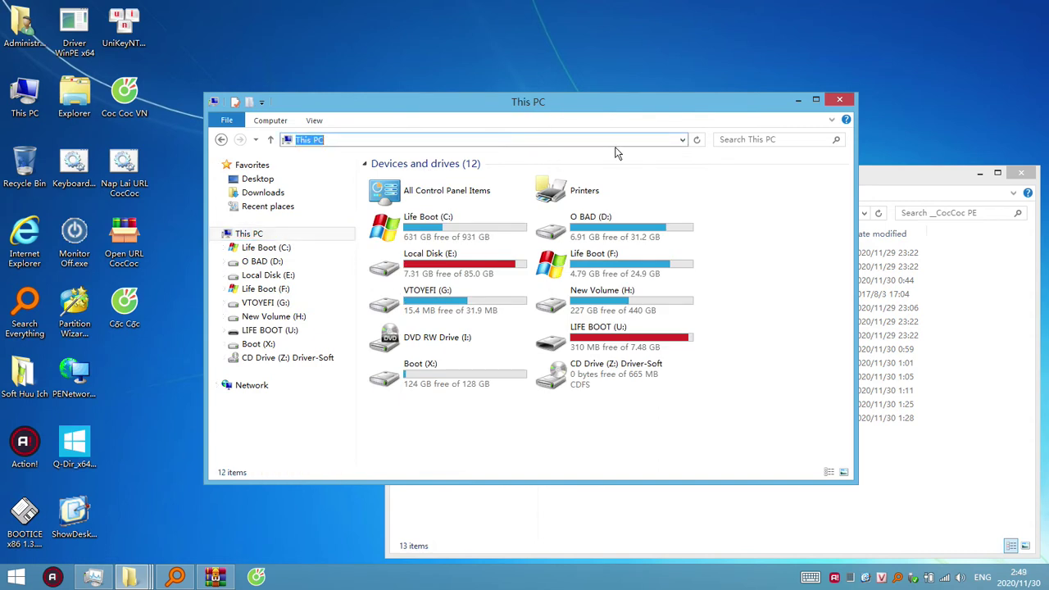
pyautogui.write('%temp%')
pyautogui.press('Return')
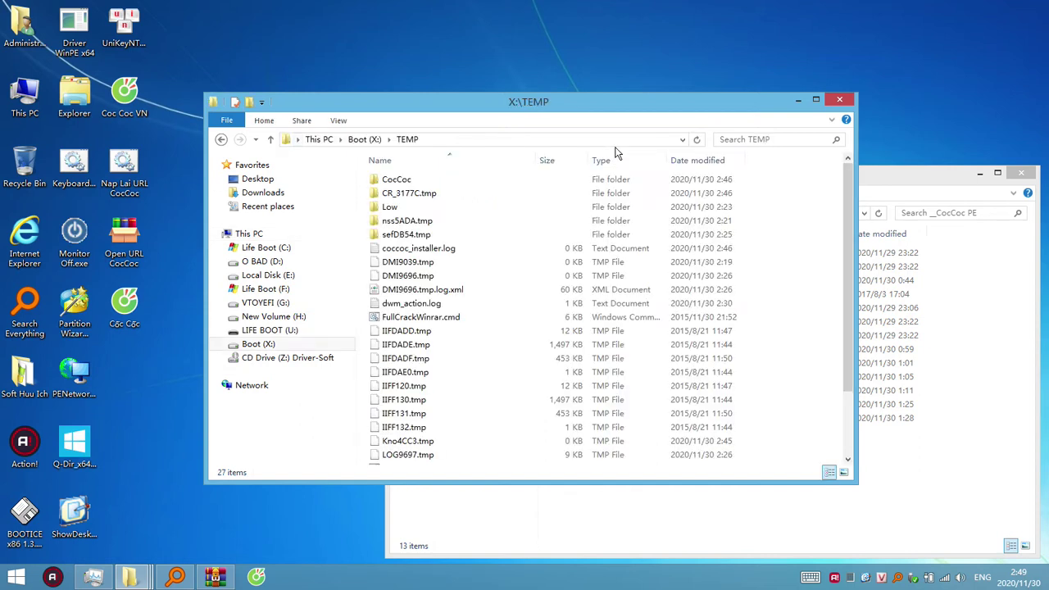
# Step: Open the CocCoc\Browser\User Data\Default folder inside X:\TEMP
pyautogui.doubleClick(401, 182)
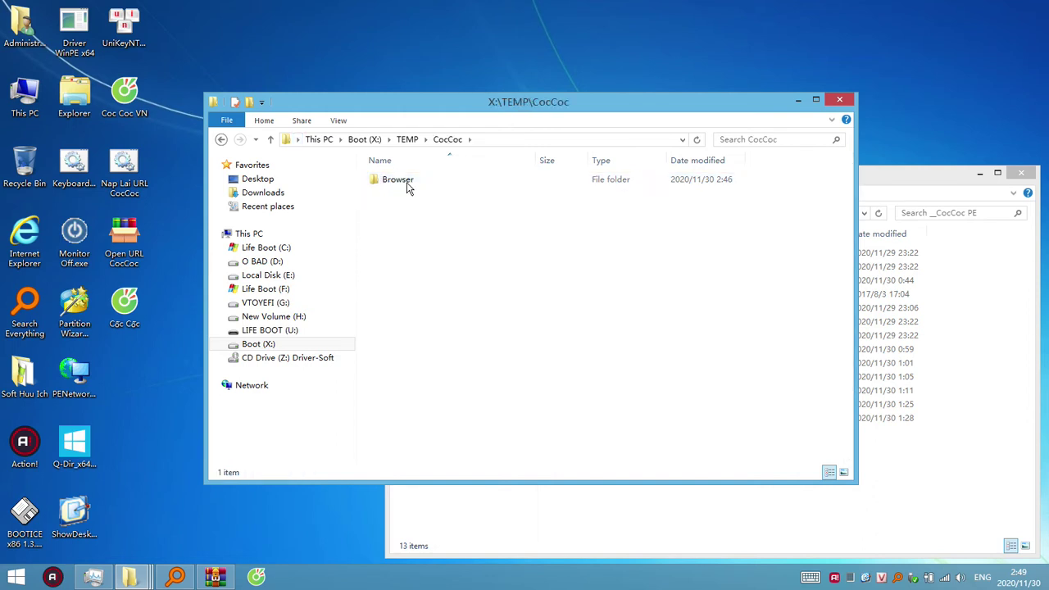
pyautogui.doubleClick(407, 186)
pyautogui.doubleClick(418, 185)
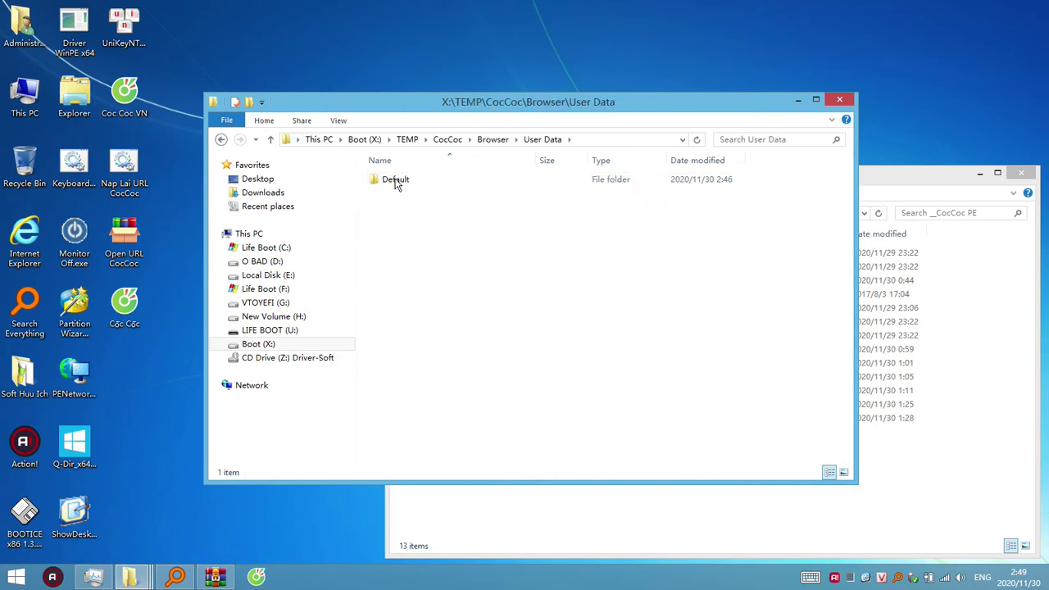
pyautogui.doubleClick(395, 182)
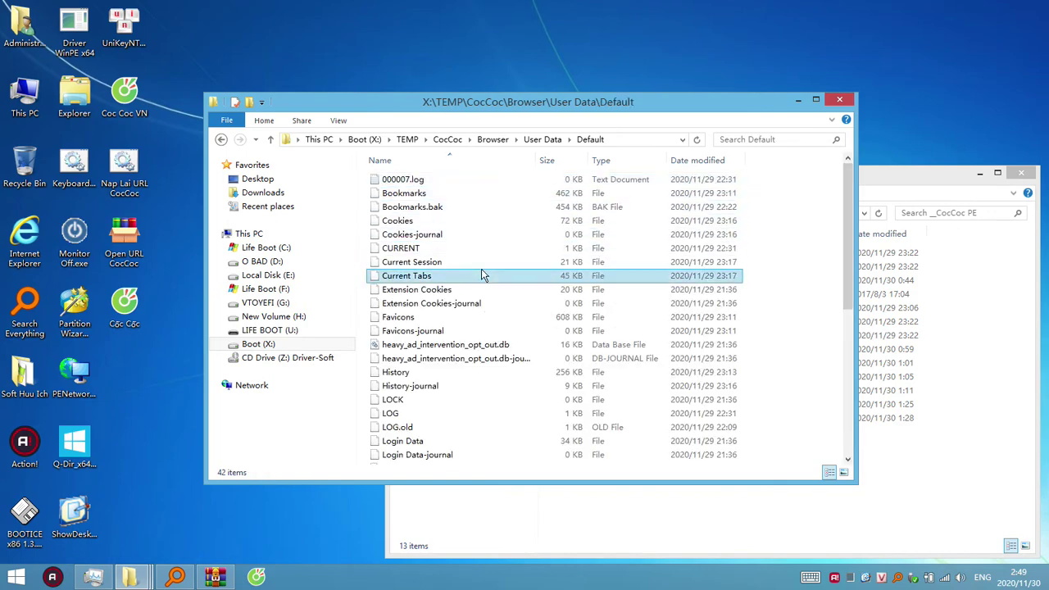
# Step: Look through the files in the TEMP copy of the Default folder, select all of them and copy them
pyautogui.click(483, 275)
pyautogui.scroll(-6, 489, 269)
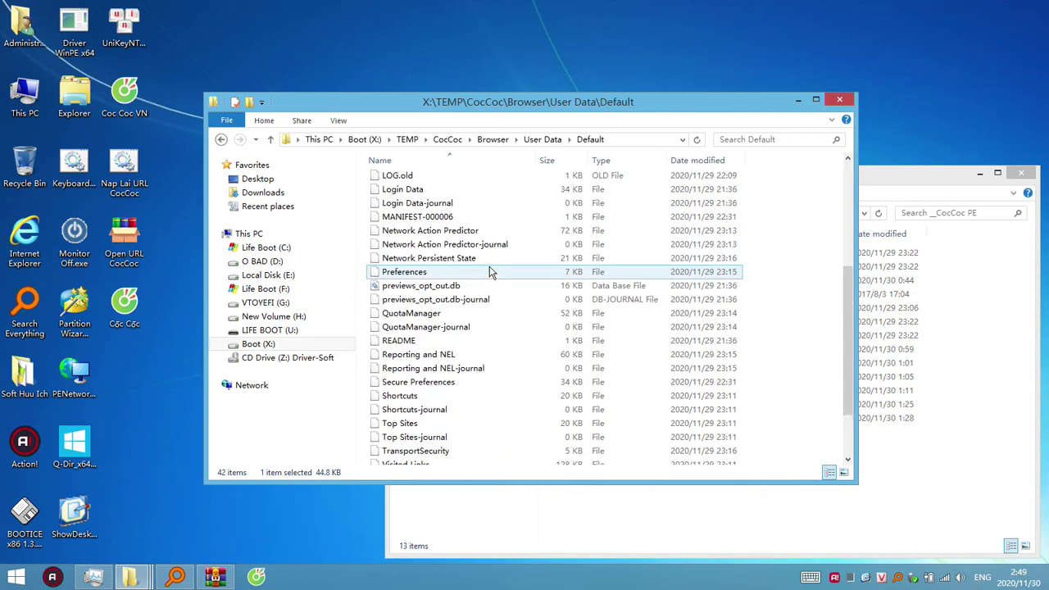
pyautogui.scroll(6, 489, 273)
pyautogui.hotkey('ctrl', 'a')
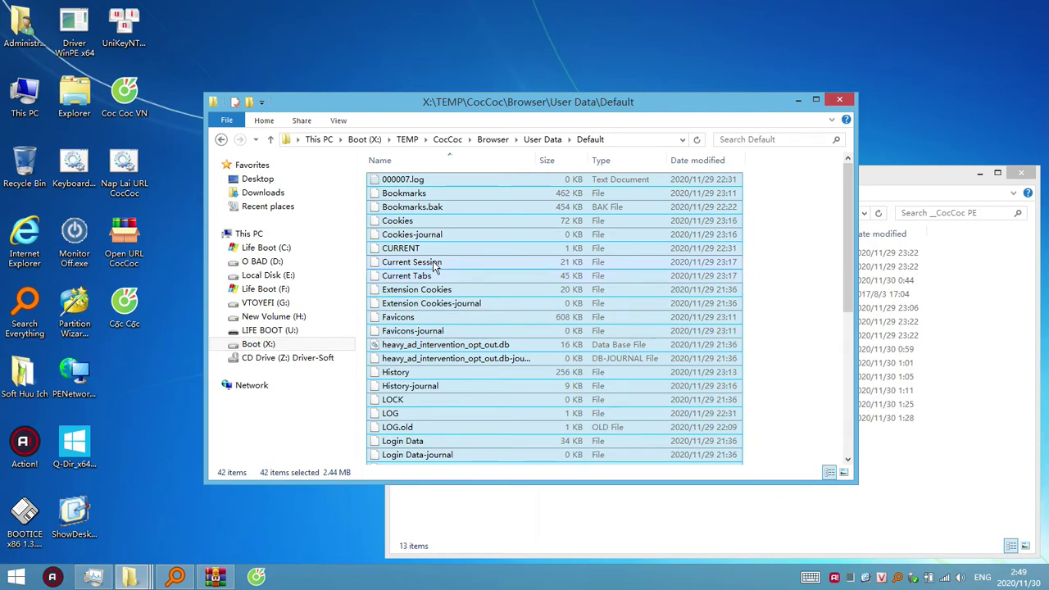
pyautogui.rightClick(434, 263)
pyautogui.click(465, 380)
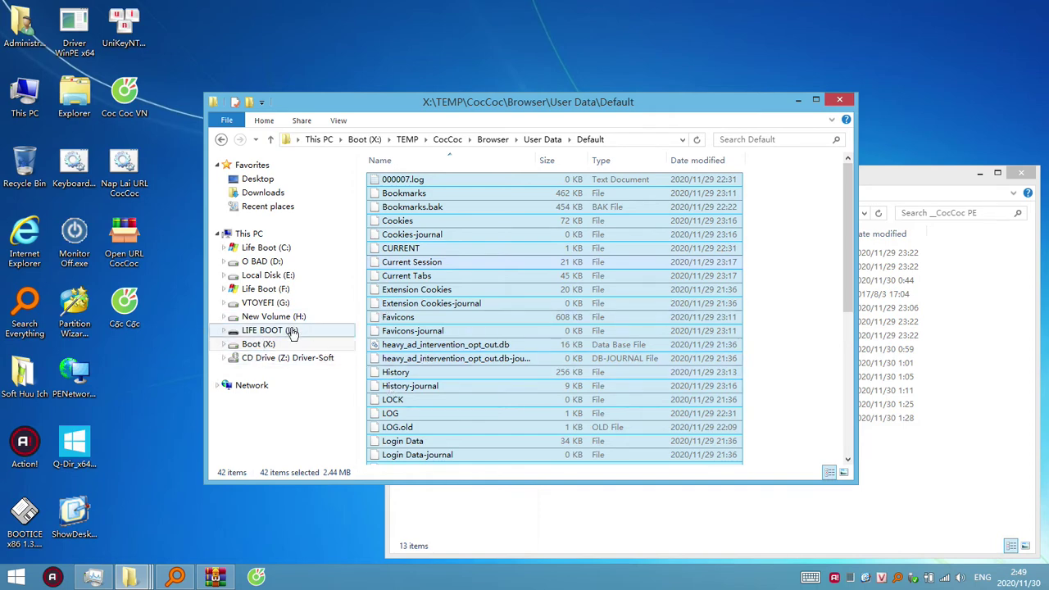
# Step: Highlight the CocCoc\Browser\User Data\Default part of the folder path, then select only heavy_ad_intervention_opt_out.db
pyautogui.click(604, 144)
pyautogui.moveTo(624, 143); pyautogui.dragTo(335, 151)
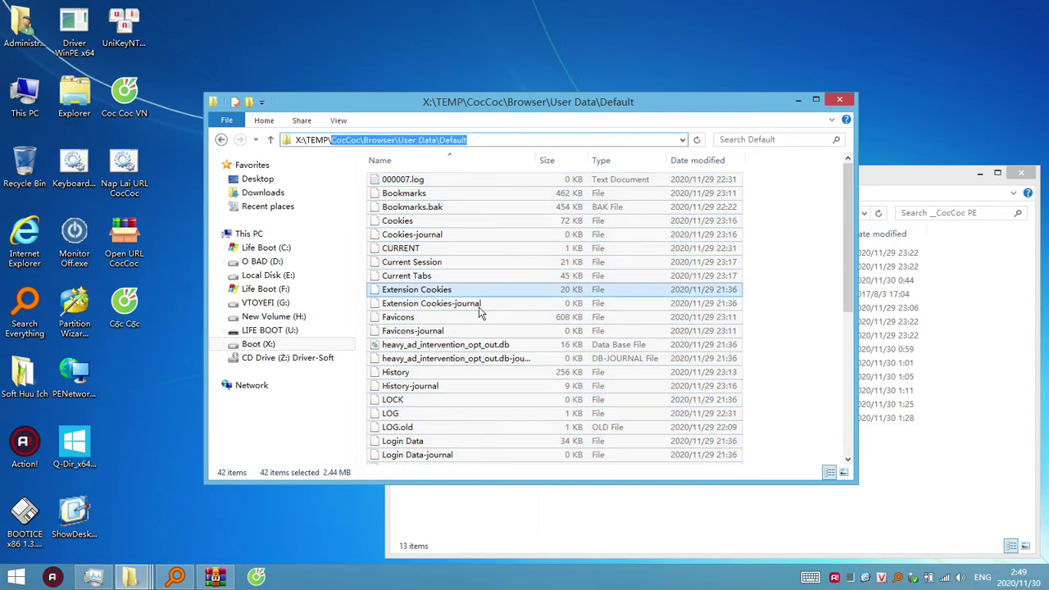
pyautogui.press('Escape')
pyautogui.click(483, 346)
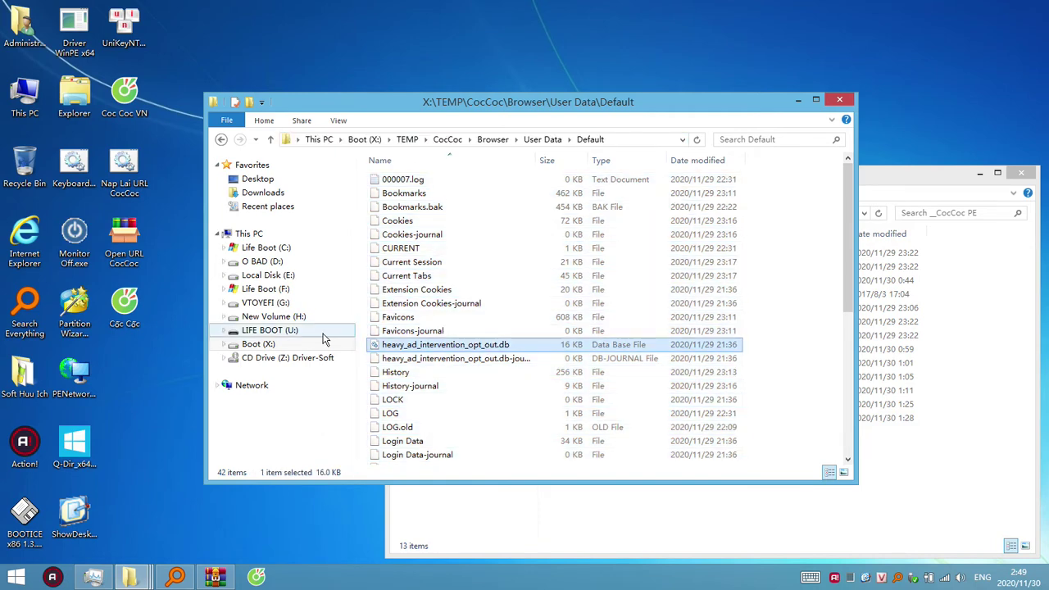
# Step: Open the Cốc Cốc desktop shortcut's file location and browse from there to the Browser\User Data\Default folder's files
pyautogui.doubleClick(126, 307)
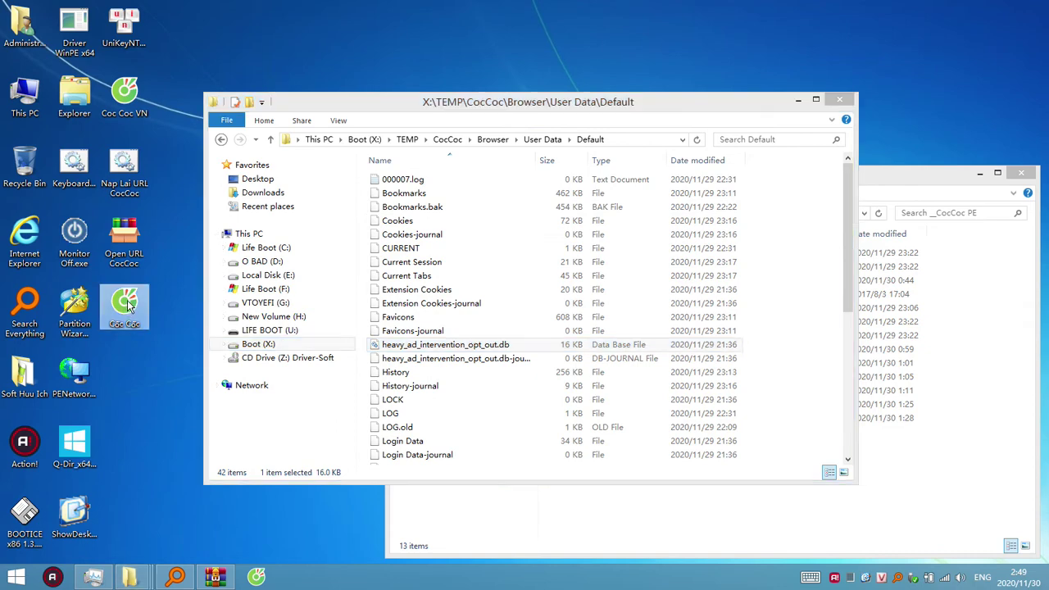
pyautogui.rightClick(127, 306)
pyautogui.click(199, 260)
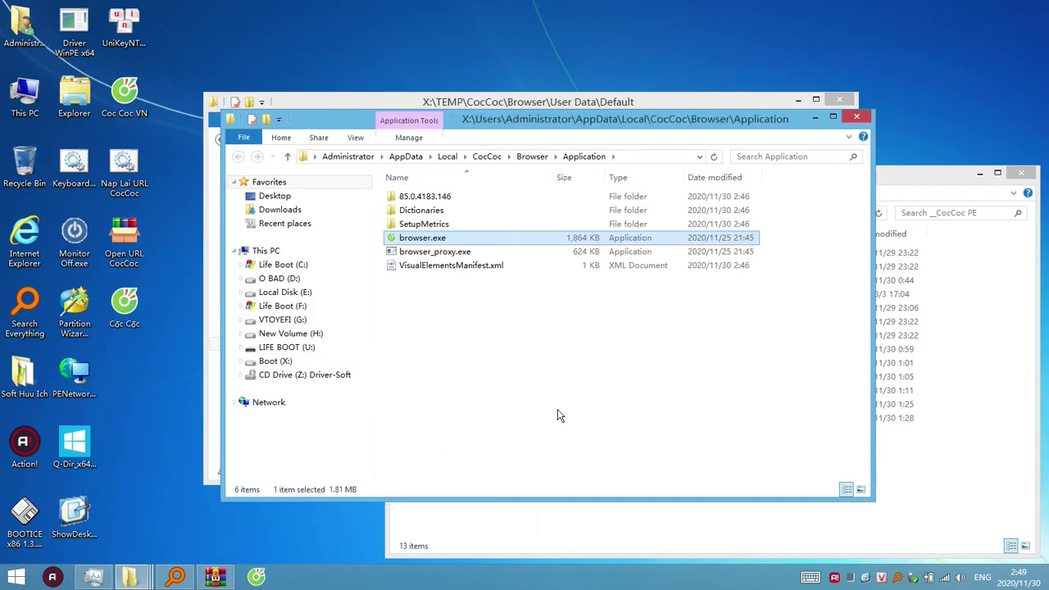
pyautogui.click(532, 155)
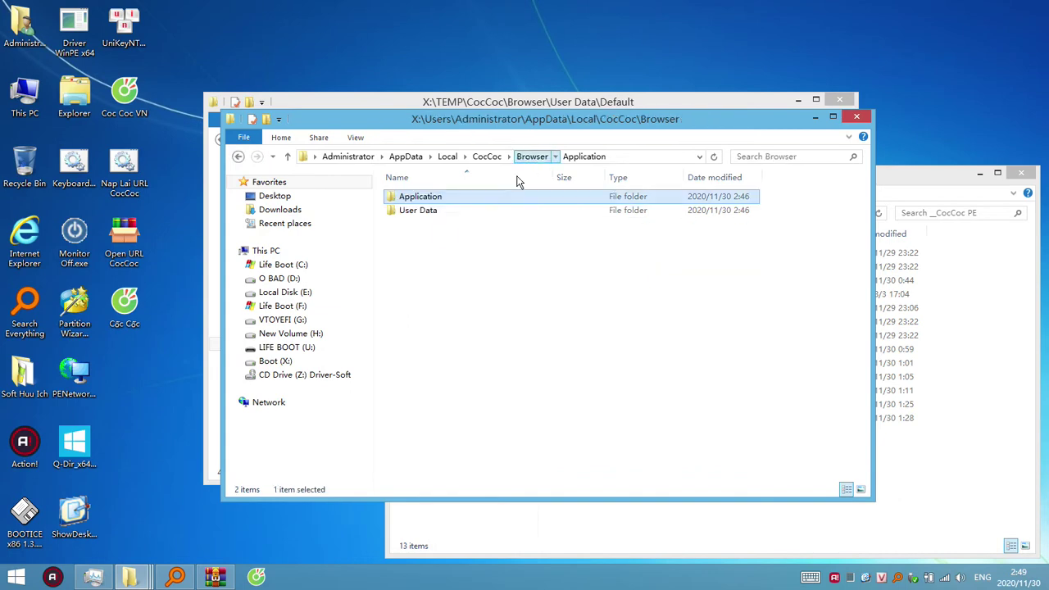
pyautogui.doubleClick(419, 212)
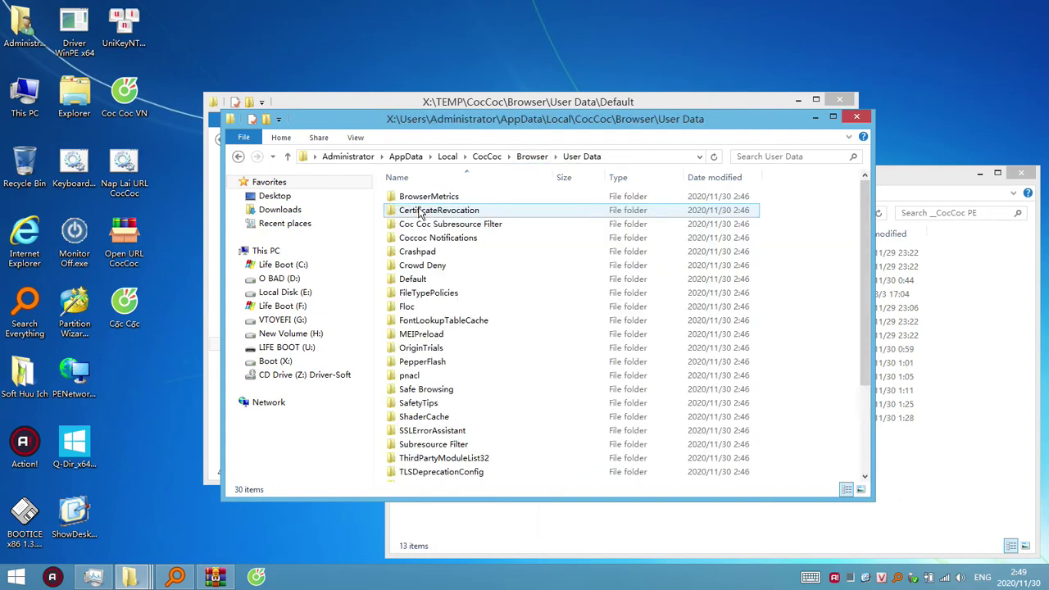
pyautogui.doubleClick(453, 280)
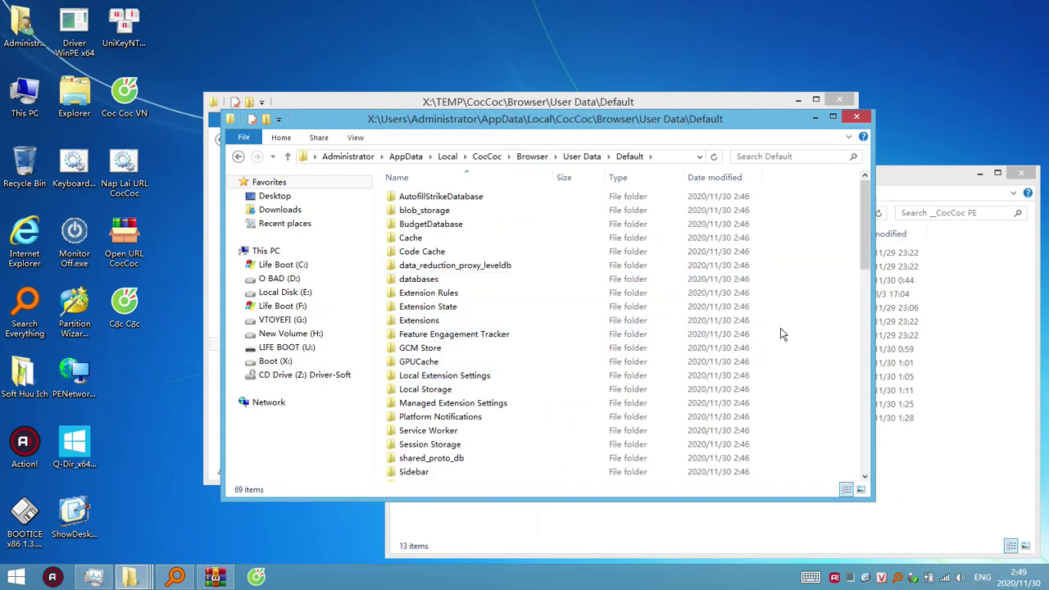
pyautogui.scroll(-15, 781, 334)
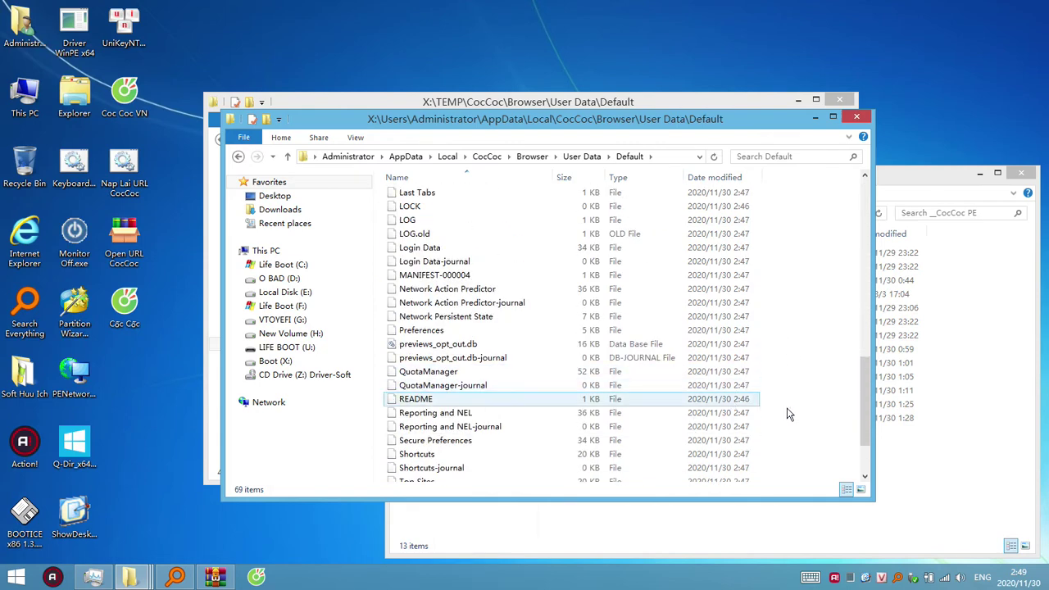
# Step: Paste the copied profile files into the Default folder, review the file conflicts and replace all files in the destination
pyautogui.hotkey('ctrl', 'v')
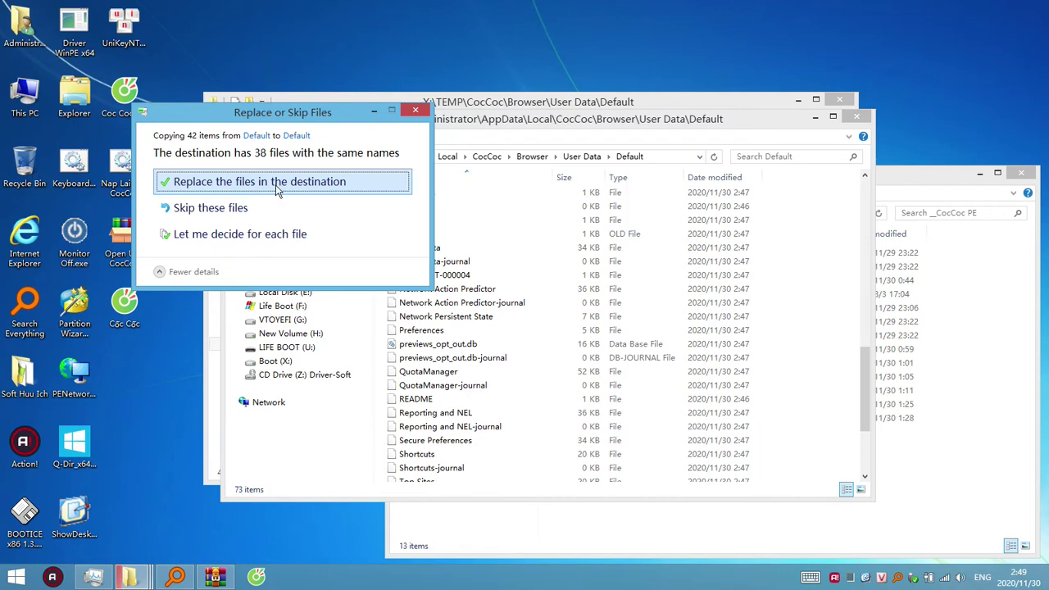
pyautogui.click(278, 233)
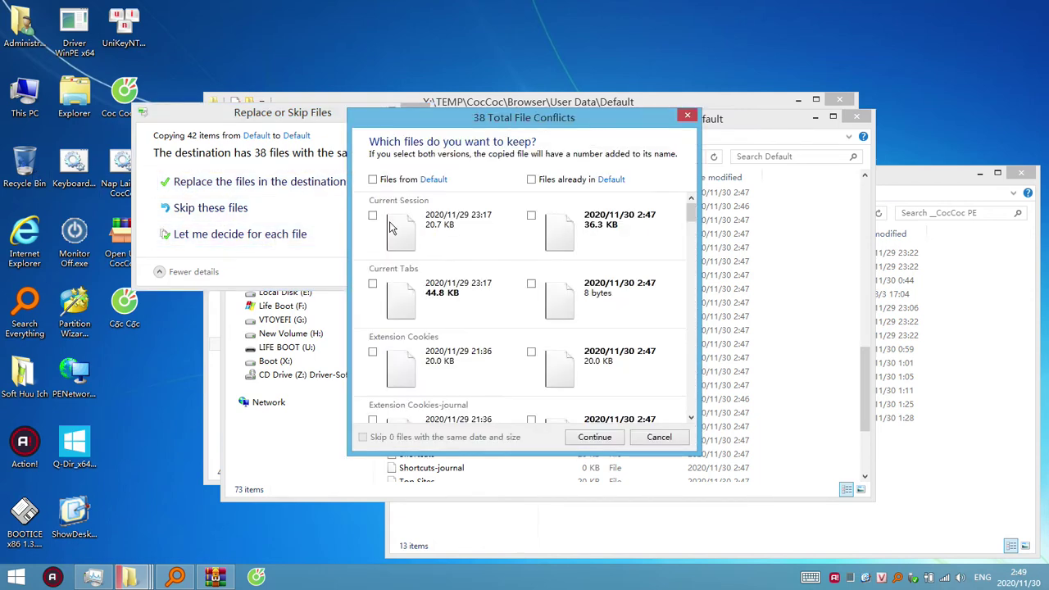
pyautogui.moveTo(693, 215)
pyautogui.mouseDown()
pyautogui.moveTo(693, 399)
pyautogui.moveTo(693, 213)
pyautogui.mouseUp()
pyautogui.click(688, 115)
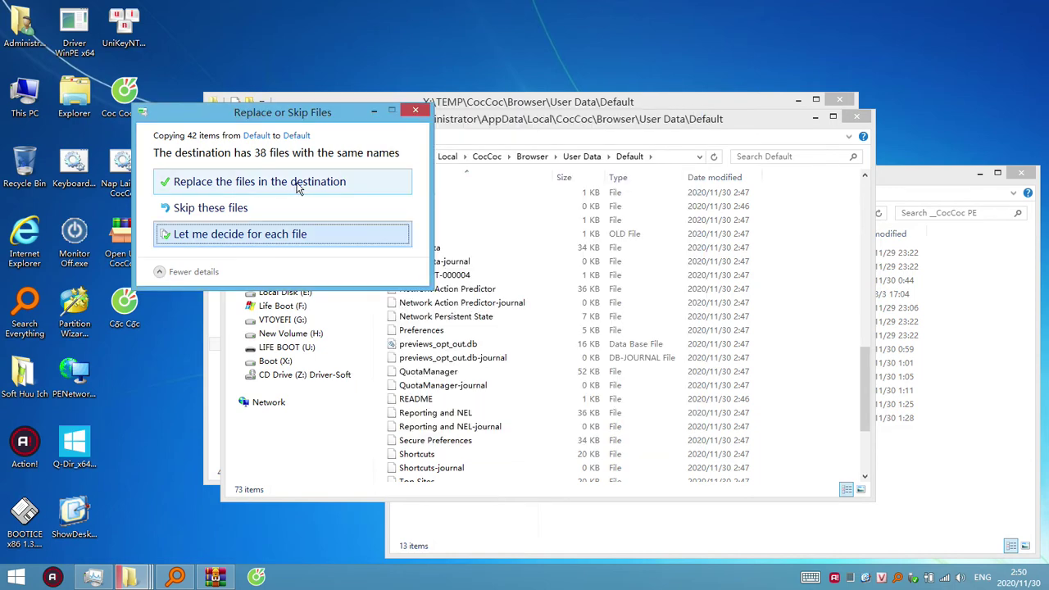
pyautogui.click(299, 187)
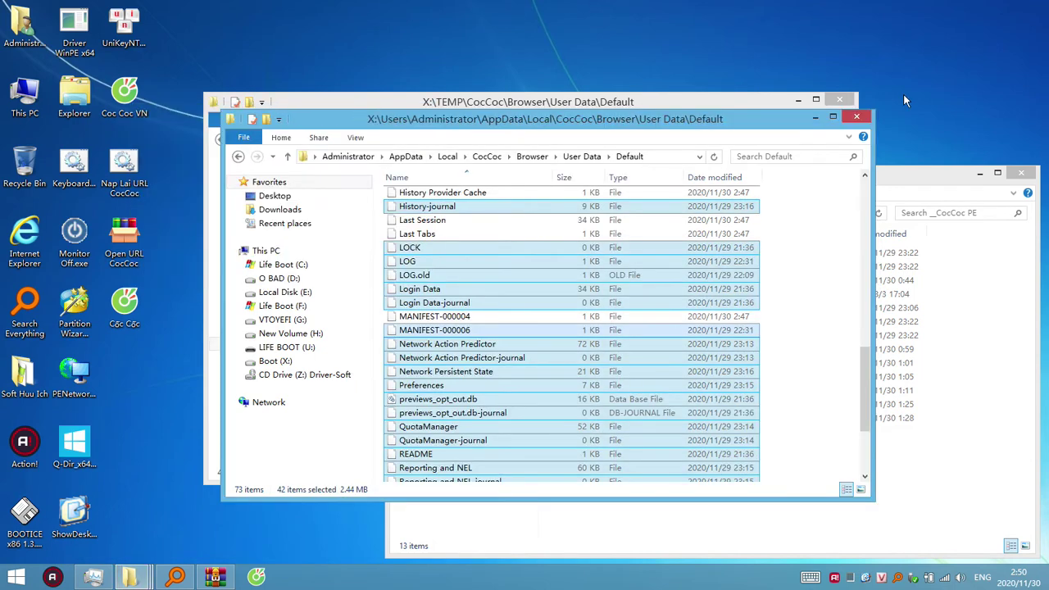
# Step: Launch Cốc Cốc and look through the overflow bookmarks and the Top Milion Sub and Khoa Học Tâm Lin... bookmark folders
pyautogui.click(258, 578)
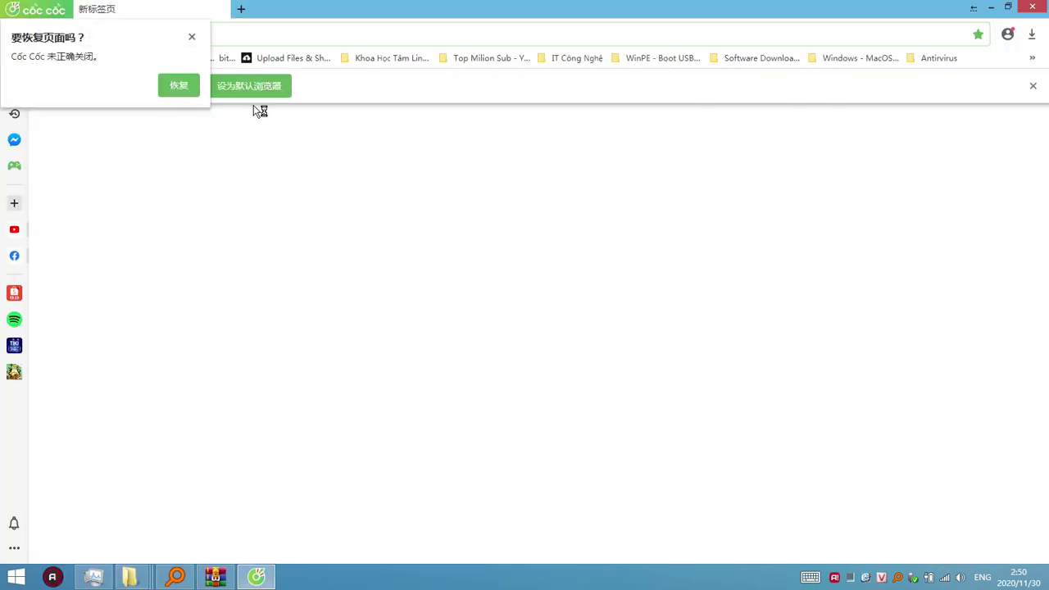
pyautogui.click(1033, 57)
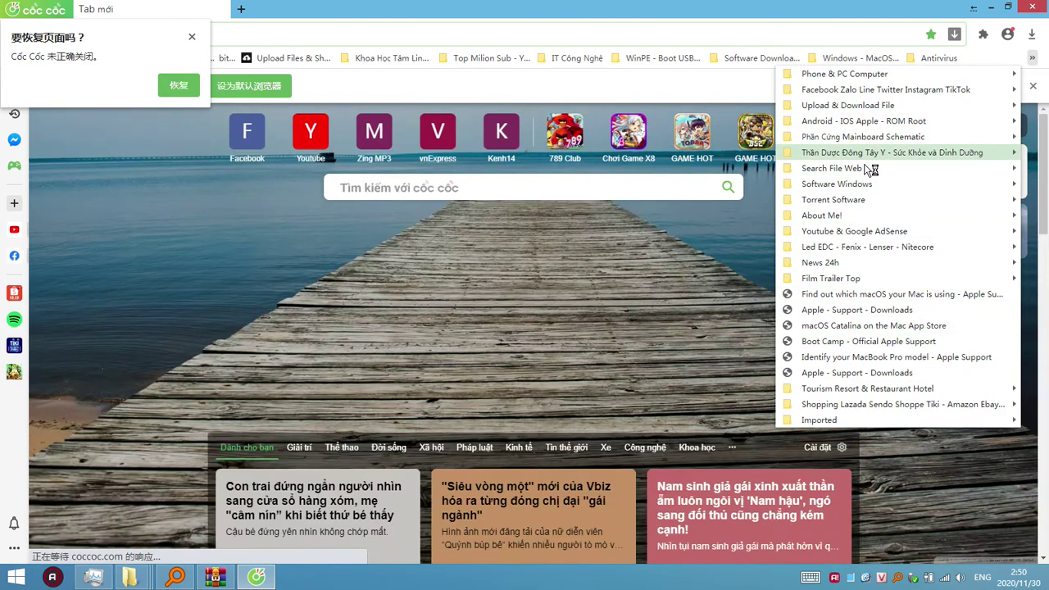
pyautogui.moveTo(876, 220)
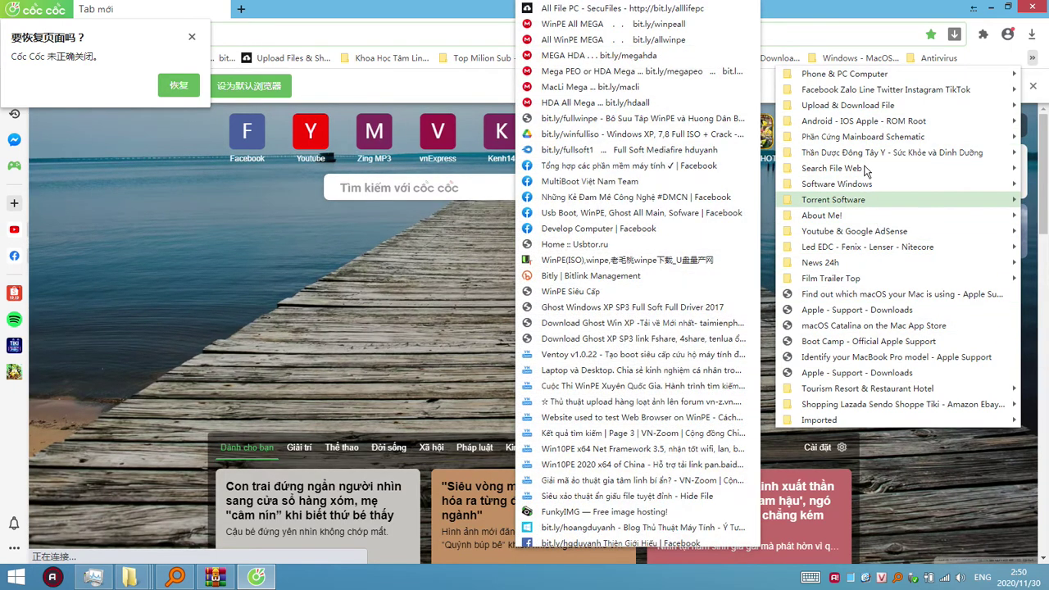
pyautogui.click(462, 109)
pyautogui.click(491, 59)
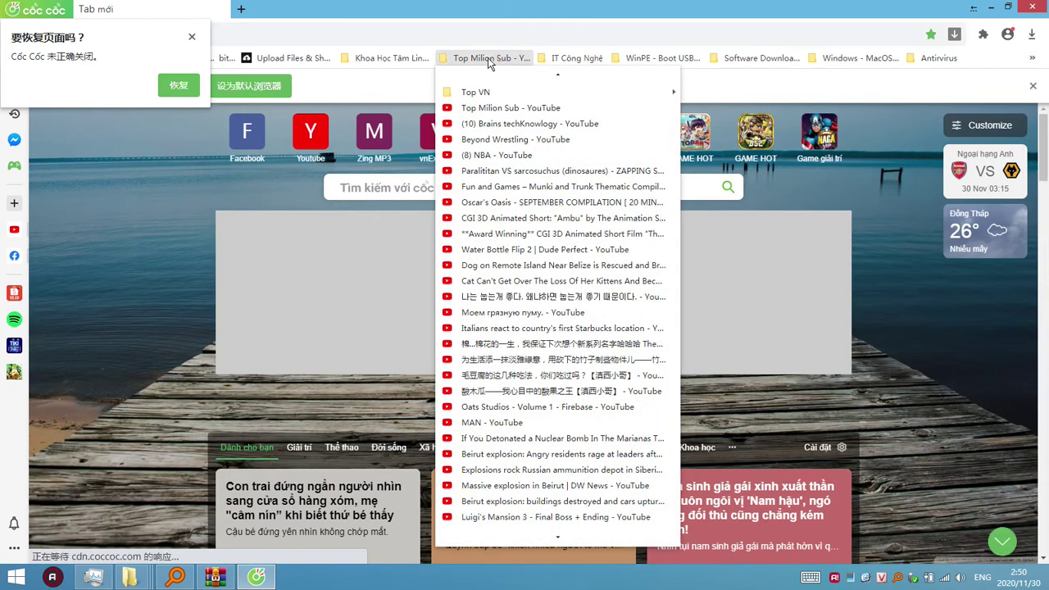
pyautogui.moveTo(486, 100)
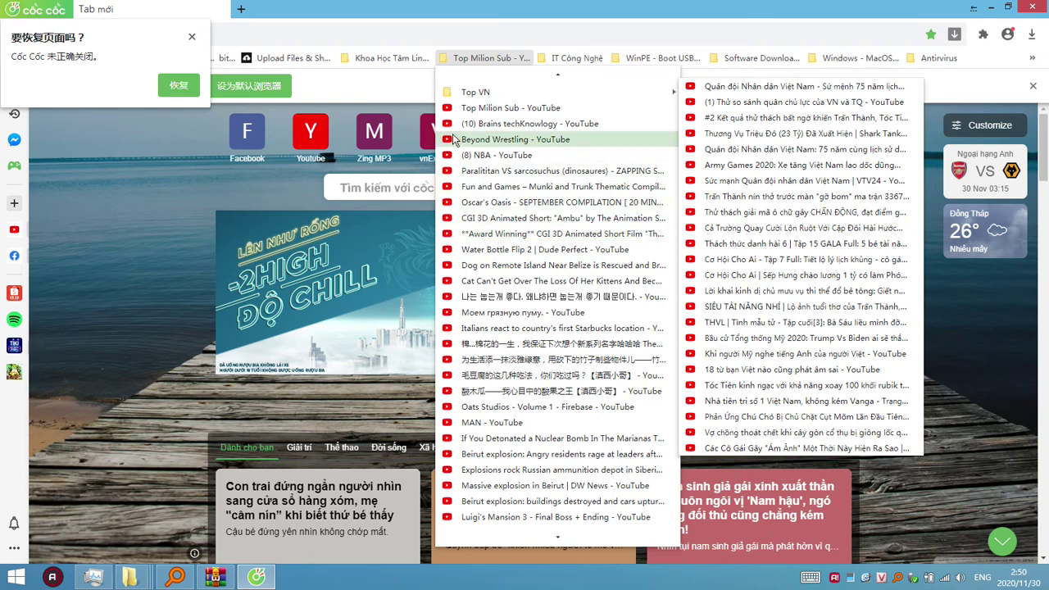
pyautogui.click(488, 58)
pyautogui.click(394, 58)
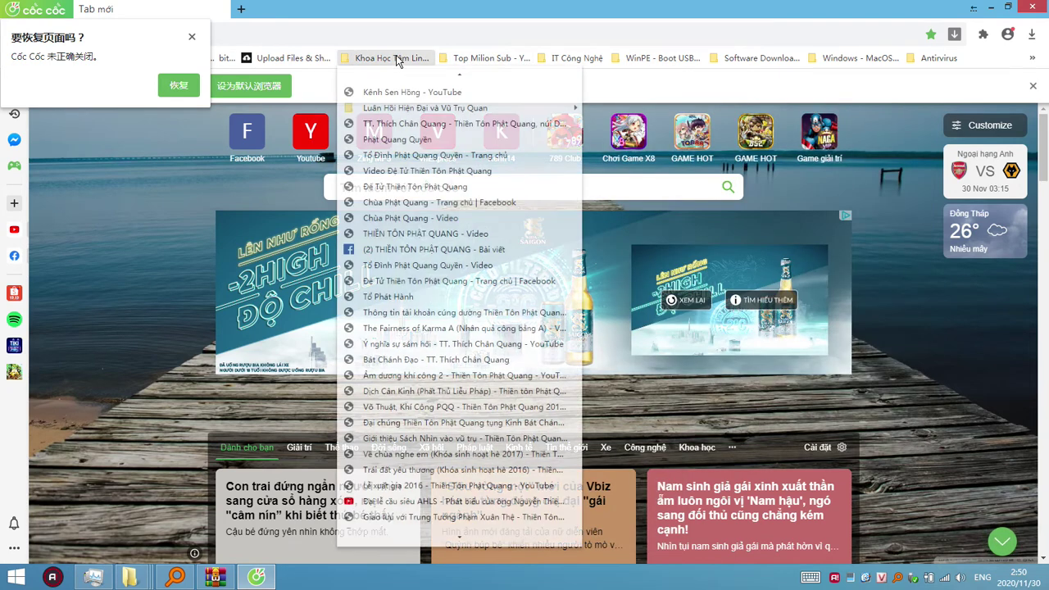
pyautogui.moveTo(459, 114)
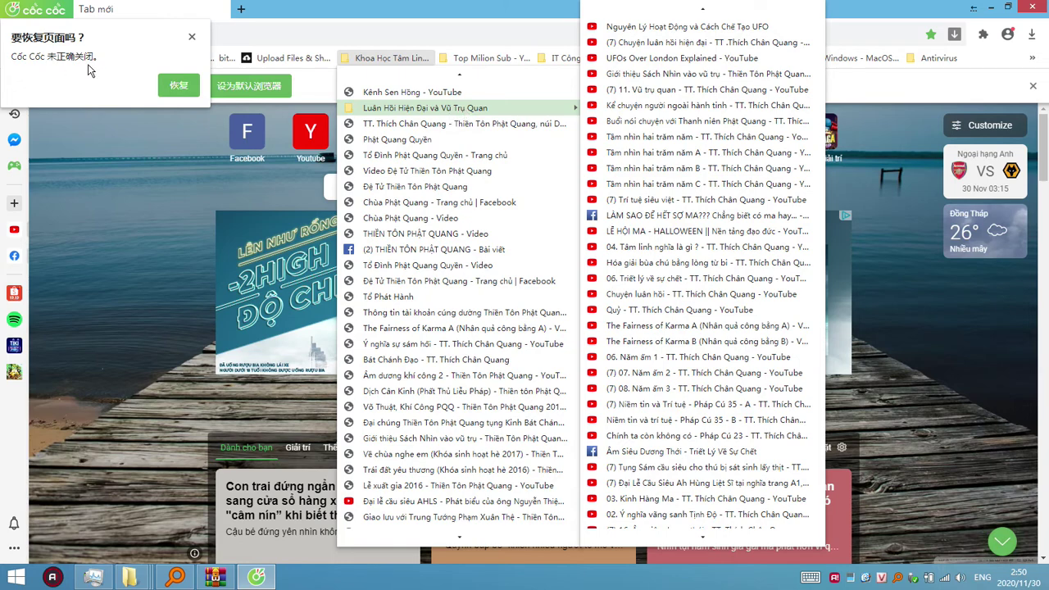
pyautogui.click(174, 101)
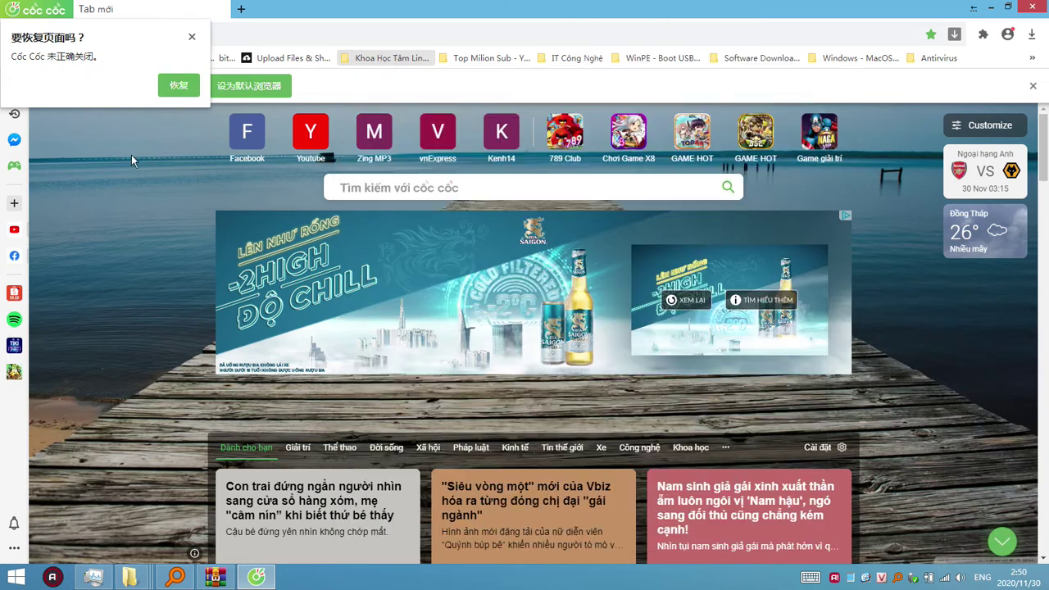
# Step: Restore the previous session's pages and switch through the reopened tabs back to the Ventoy YouTube video
pyautogui.click(179, 90)
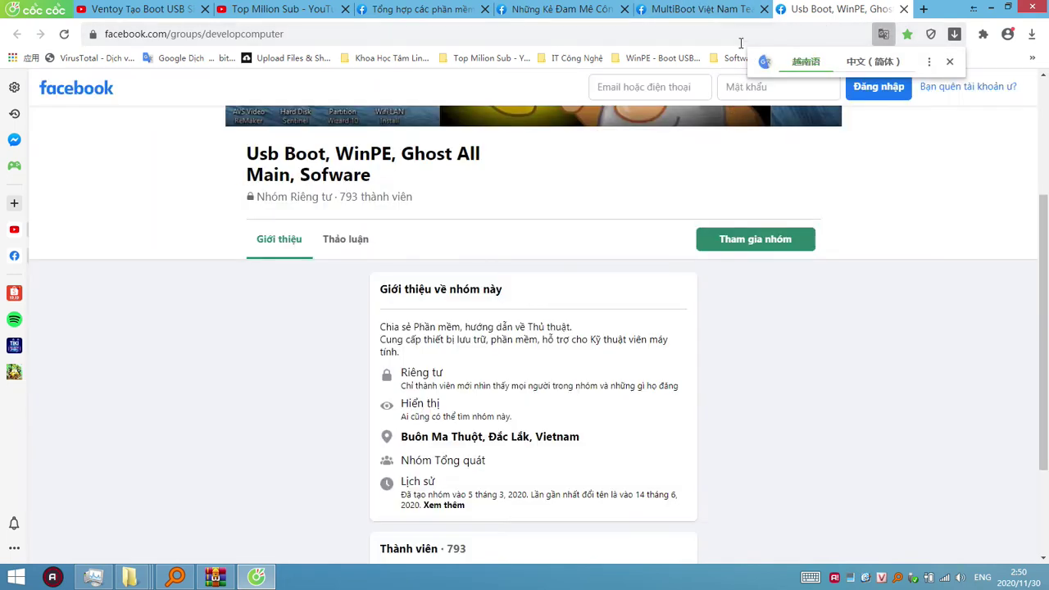
pyautogui.click(710, 12)
pyautogui.click(574, 9)
pyautogui.click(385, 9)
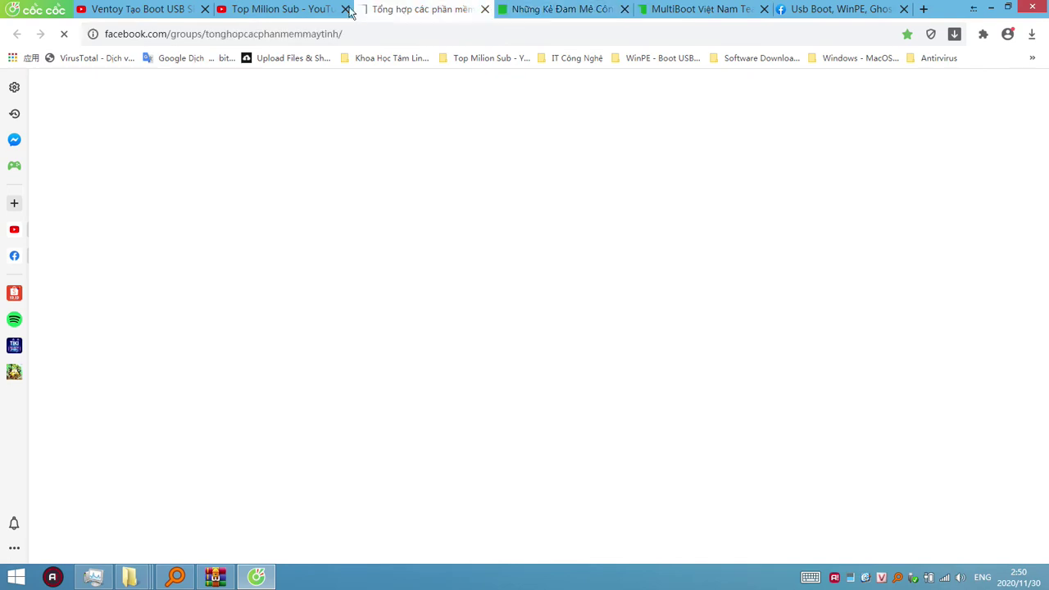
pyautogui.click(292, 9)
pyautogui.click(161, 9)
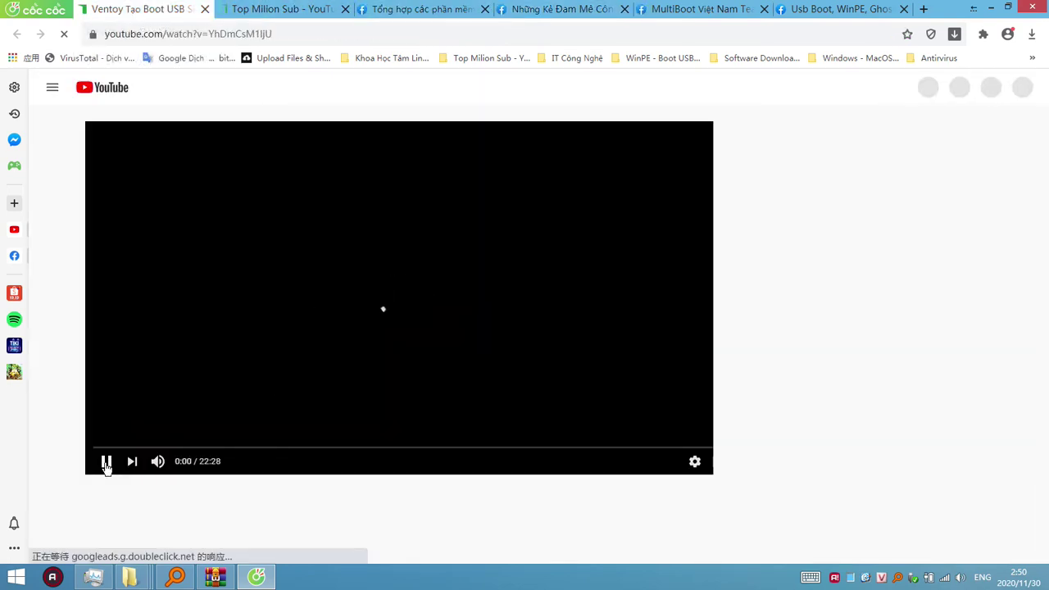
# Step: Pause the Ventoy video and close Cốc Cốc together with all its open tabs
pyautogui.click(107, 462)
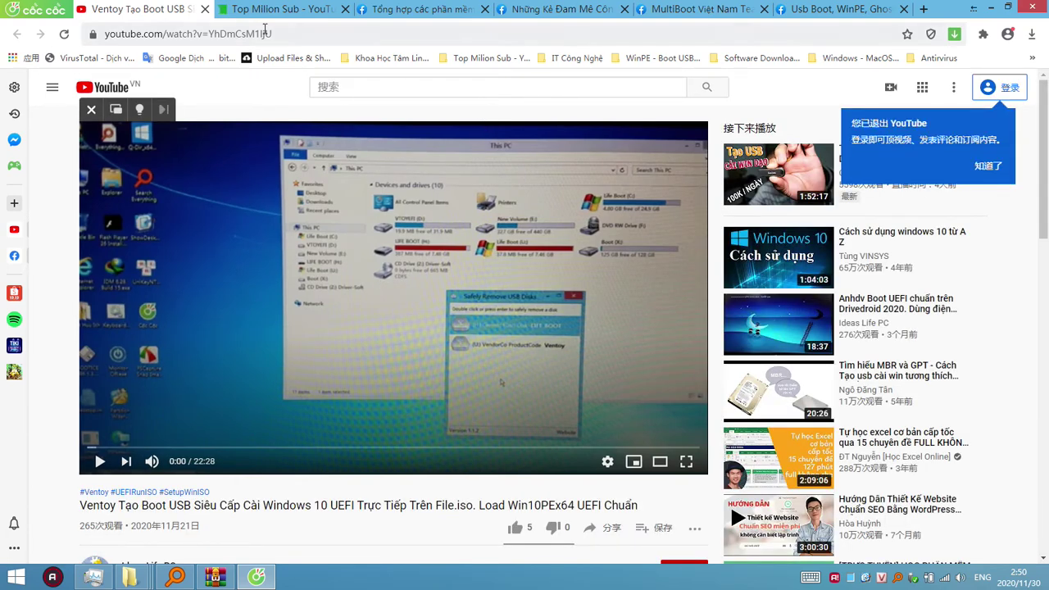
pyautogui.click(1024, 9)
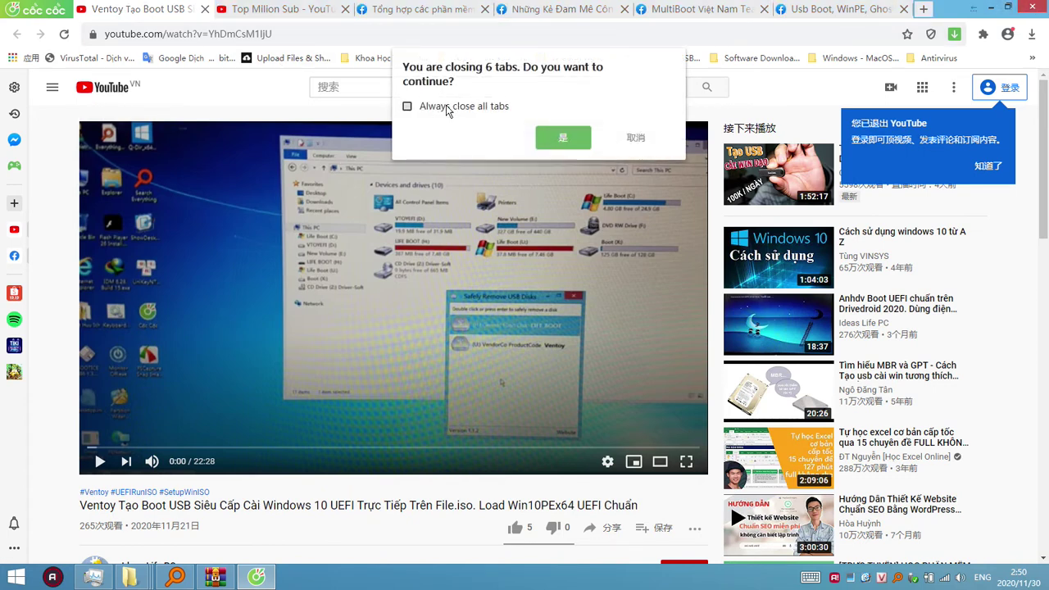
pyautogui.click(573, 138)
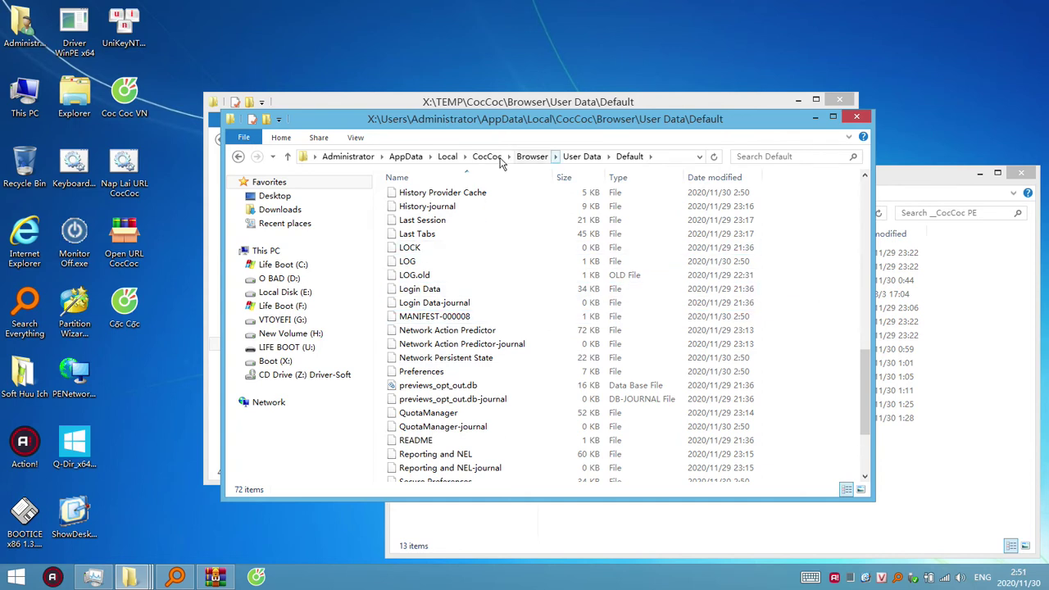
# Step: Go back to the Administrator folder, open AppData and show its full path
pyautogui.click(348, 156)
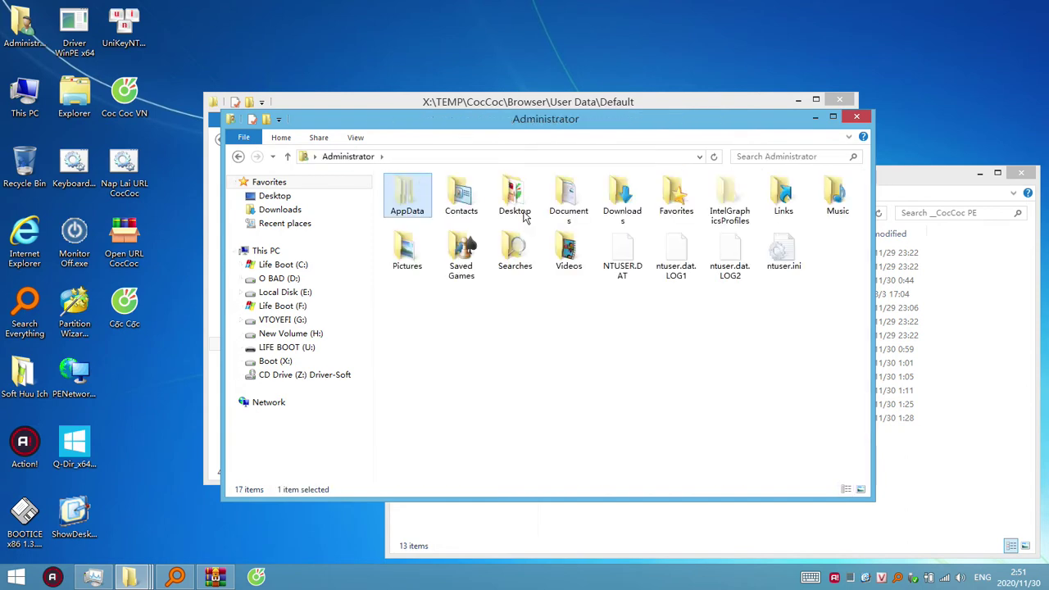
pyautogui.doubleClick(411, 203)
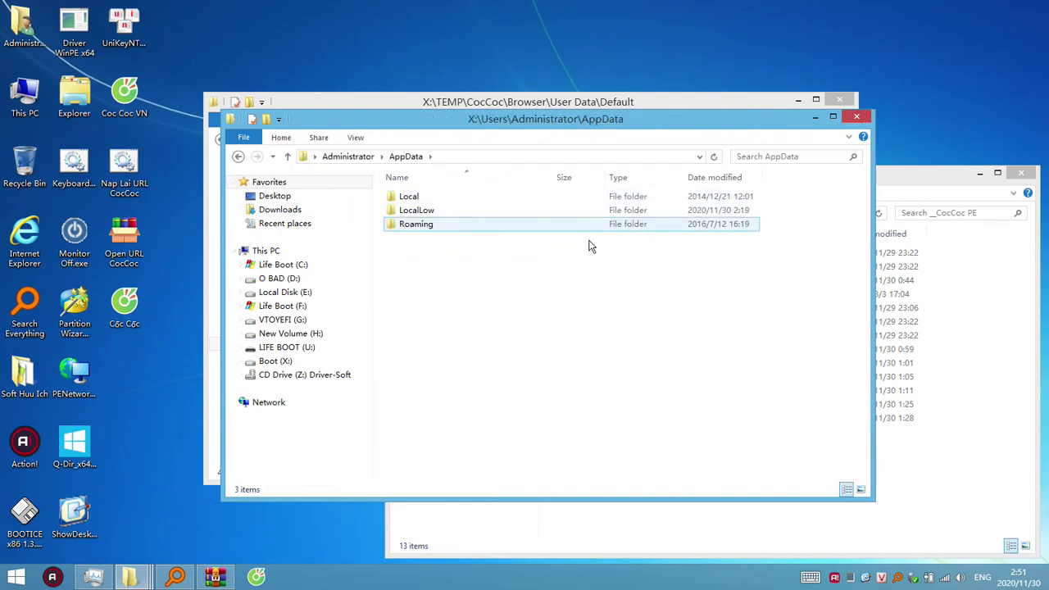
pyautogui.click(456, 156)
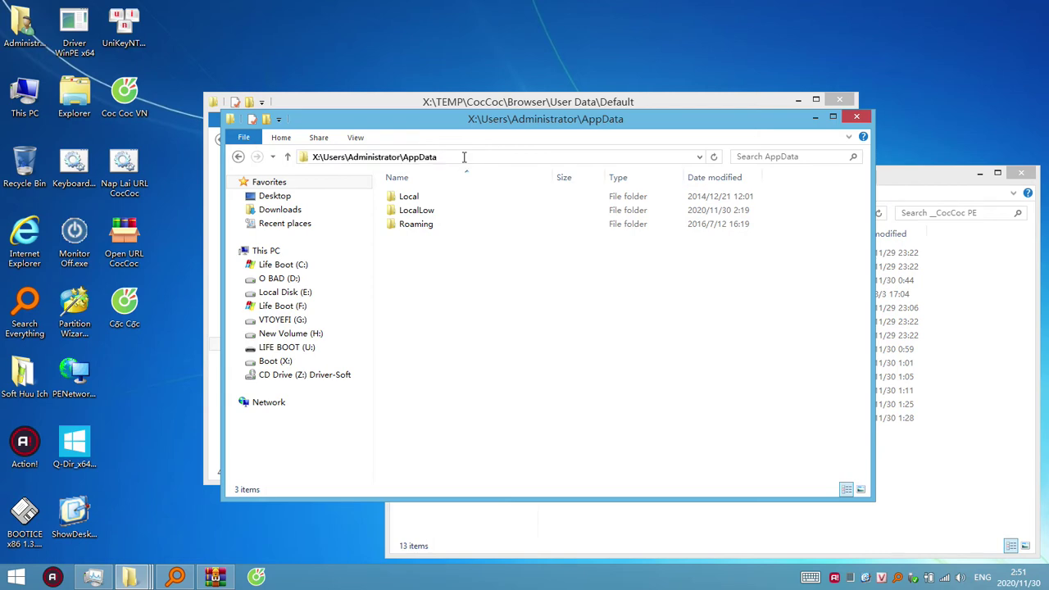
pyautogui.click(541, 393)
# Step: Search Everything for sfx, launch 7z SFX Builder.exe from C:\__CocCoc PE Pro, close the search and move the builder window aside
pyautogui.click(902, 578)
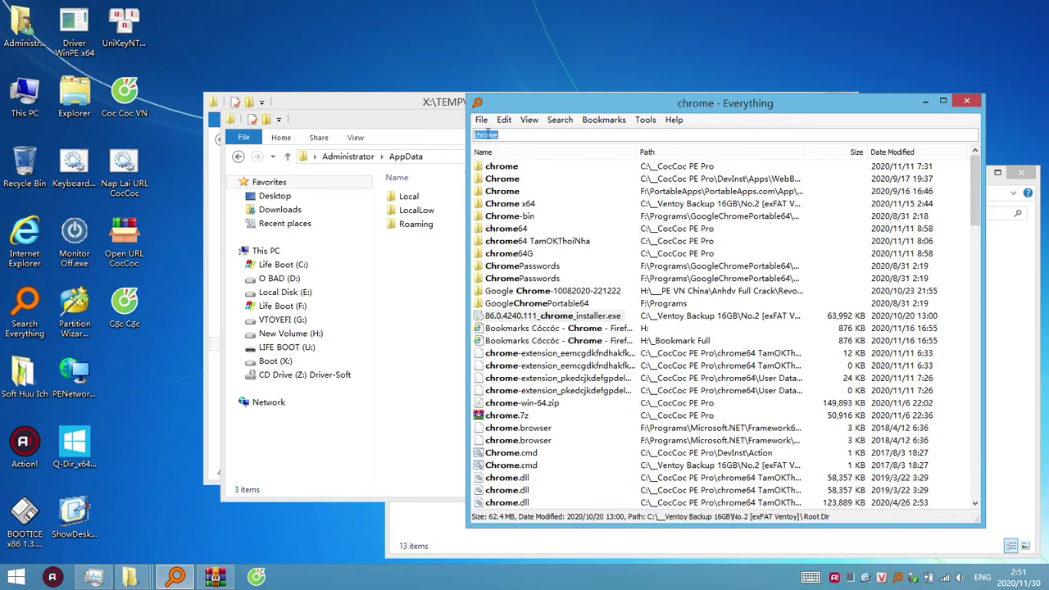
pyautogui.write('sfx')
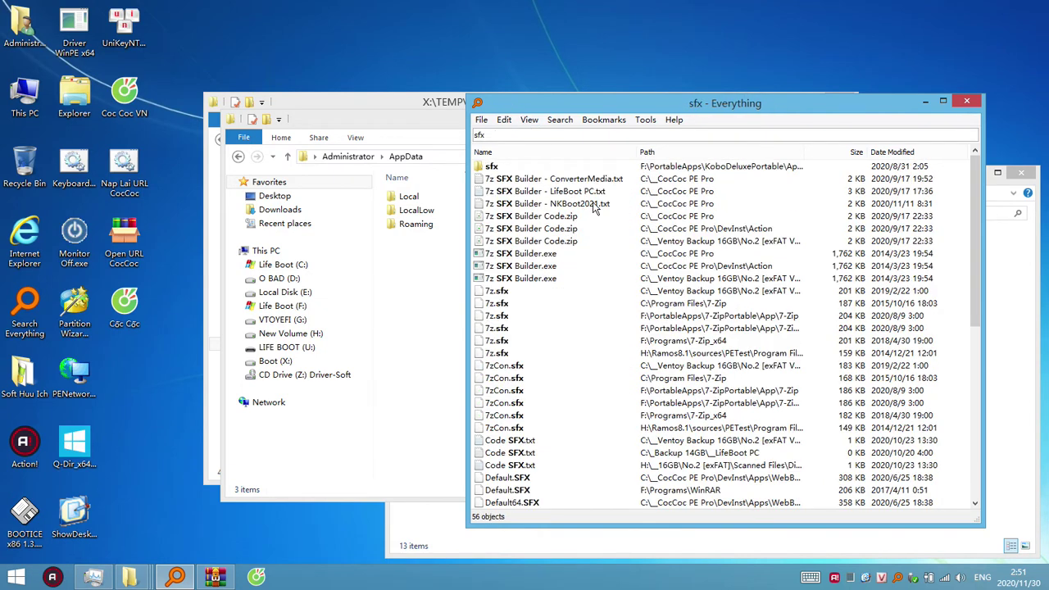
pyautogui.doubleClick(590, 253)
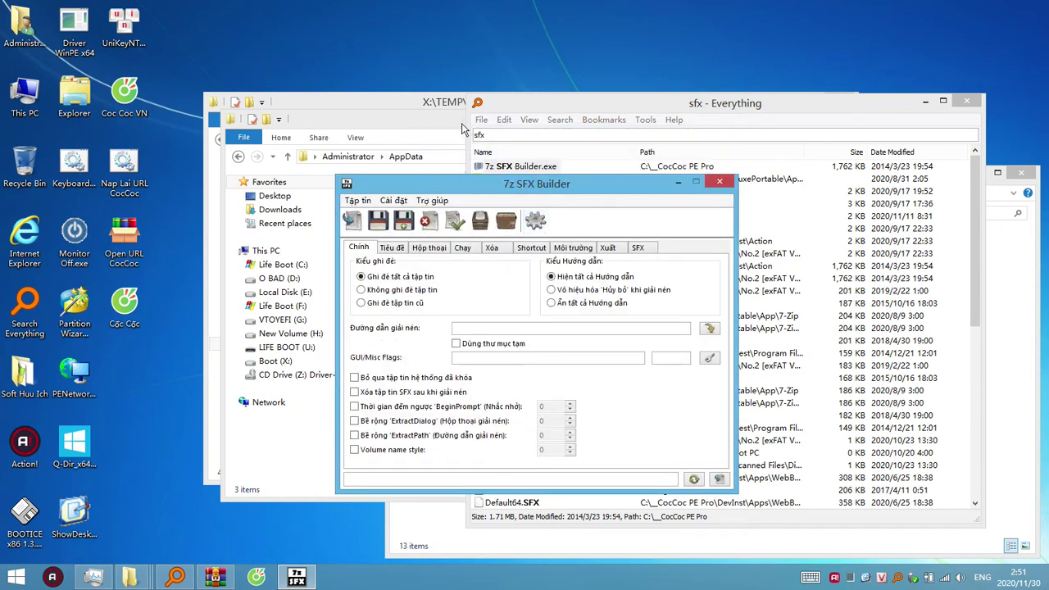
pyautogui.click(968, 101)
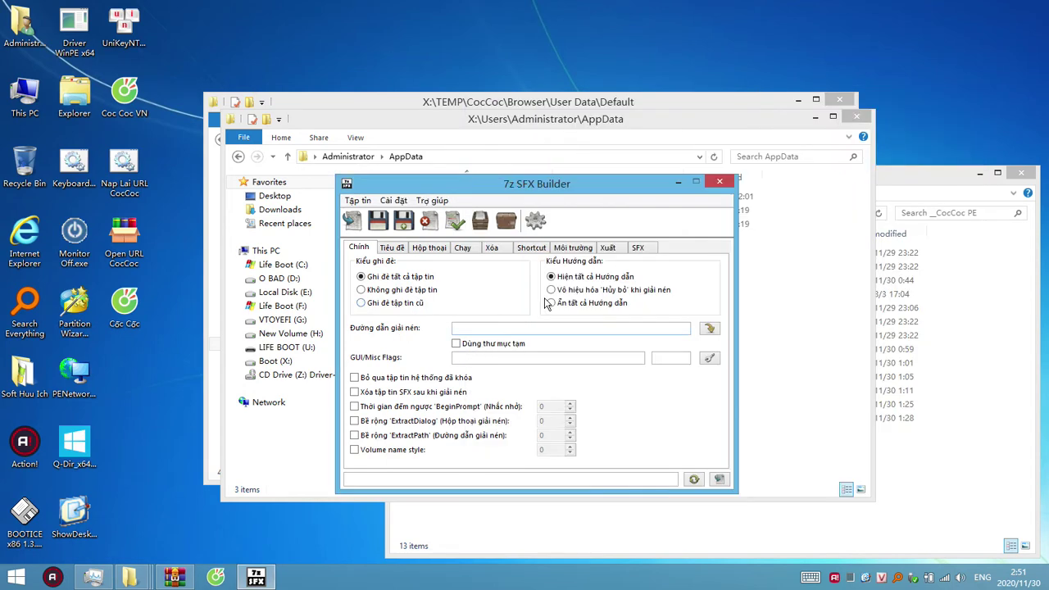
pyautogui.moveTo(554, 183); pyautogui.dragTo(394, 242)
# Step: Browse from AppData to Local\CocCoc\Browser\User Data\Default and look through its files in a maximized window, starting at 000009.log
pyautogui.click(541, 259)
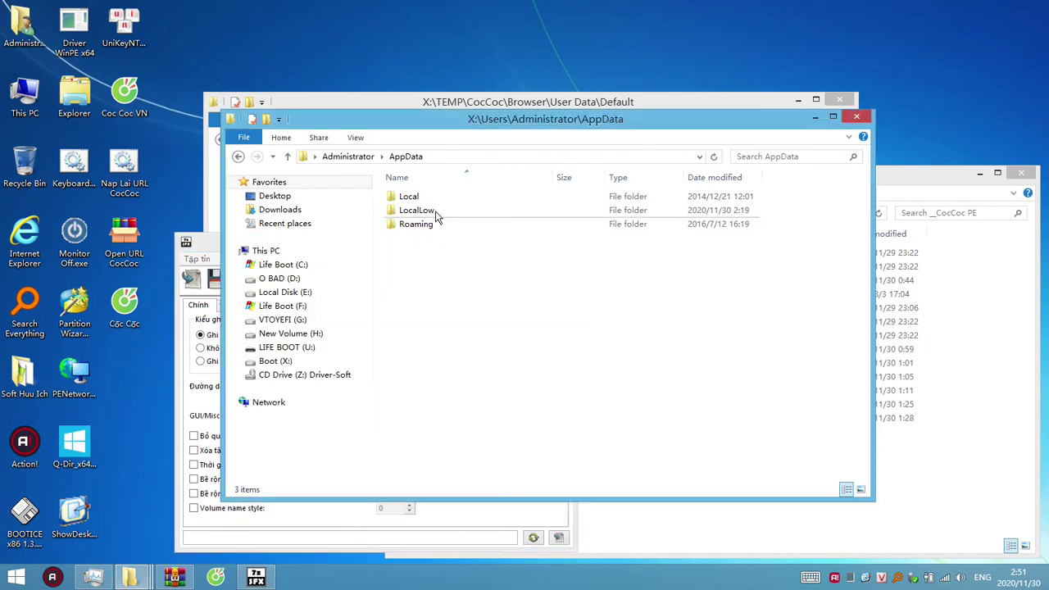
pyautogui.doubleClick(419, 197)
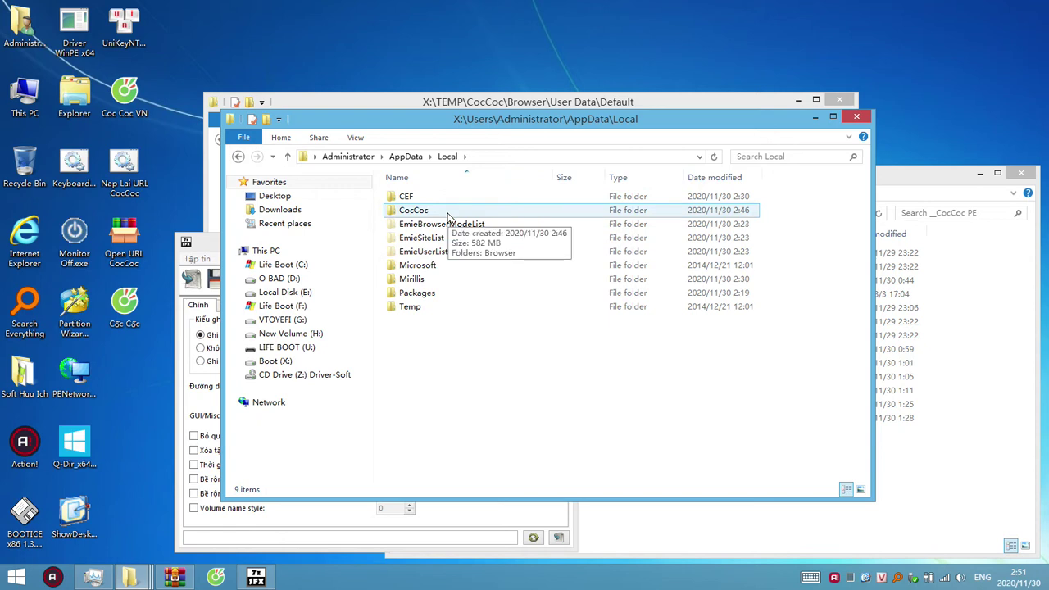
pyautogui.doubleClick(413, 212)
pyautogui.doubleClick(435, 197)
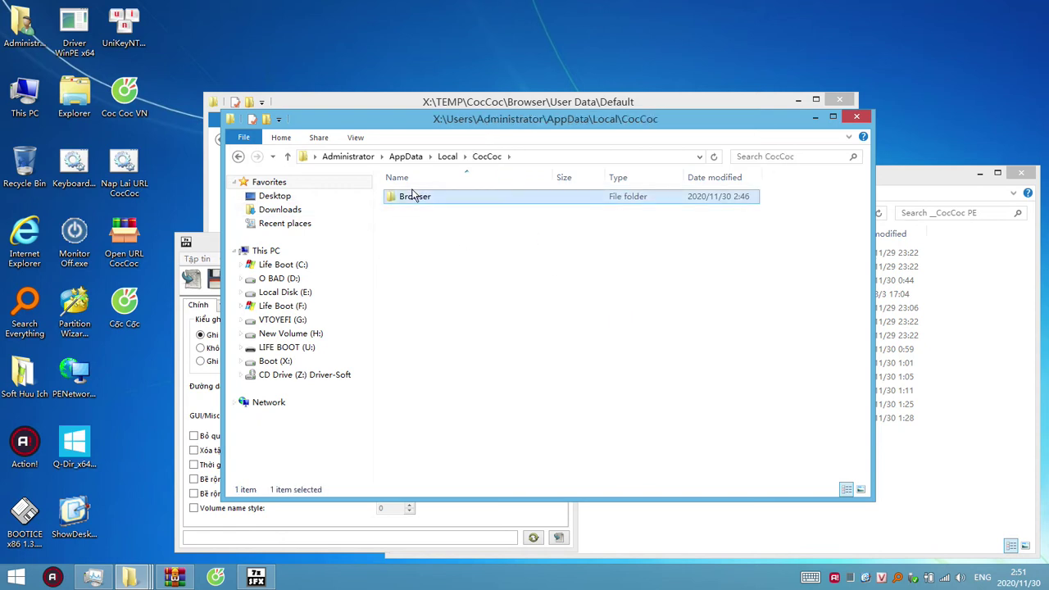
pyautogui.doubleClick(412, 215)
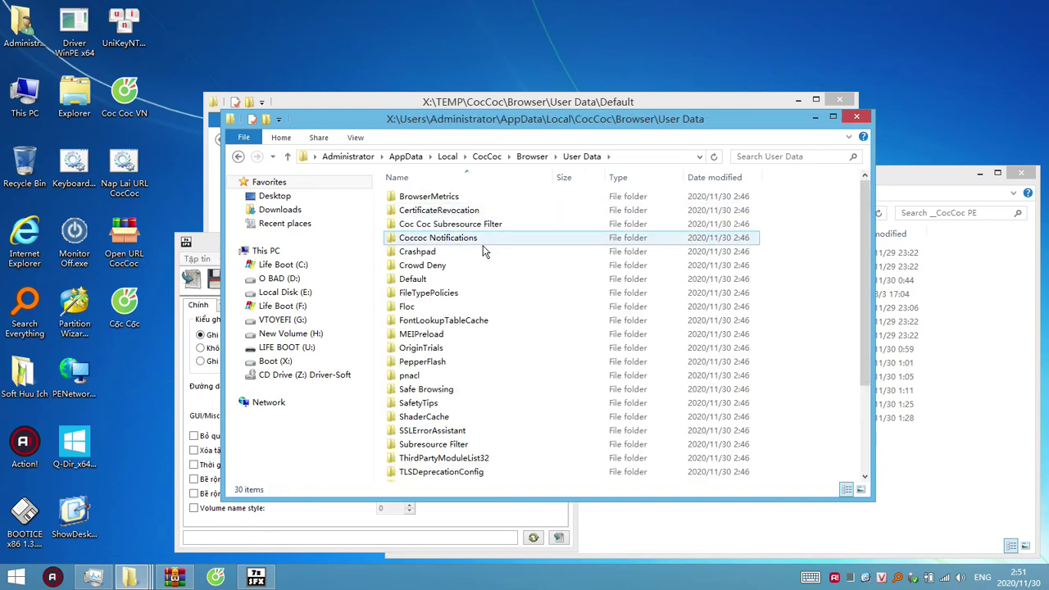
pyautogui.doubleClick(418, 279)
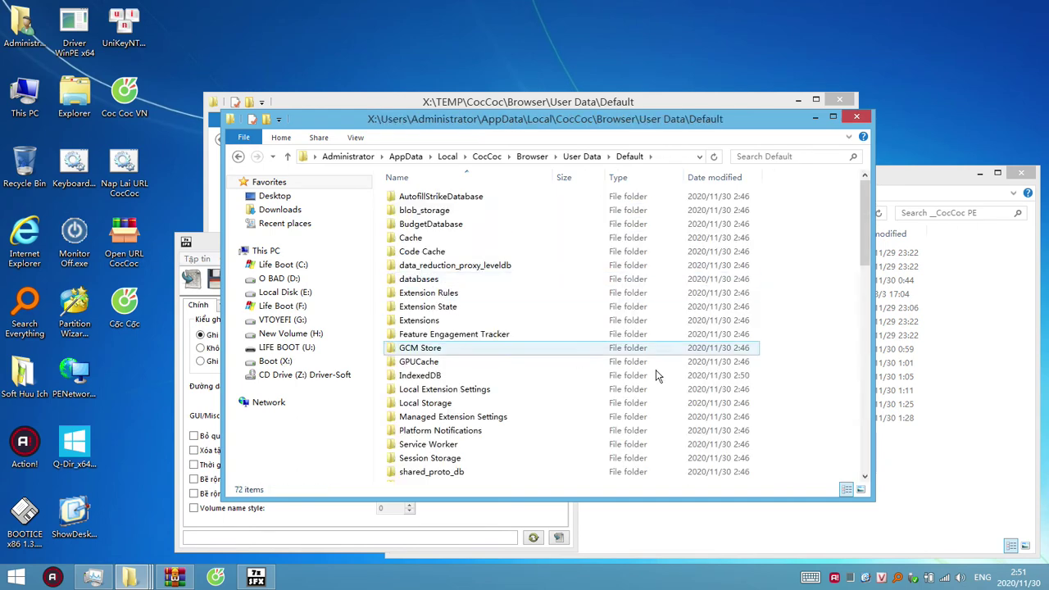
pyautogui.click(832, 117)
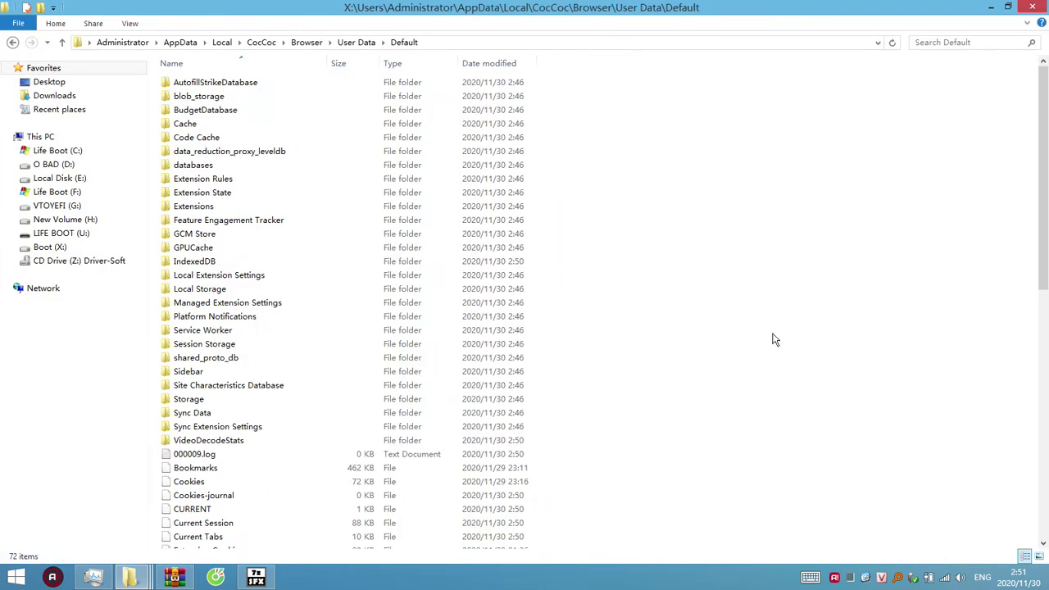
pyautogui.scroll(-7, 775, 340)
pyautogui.scroll(1, 776, 341)
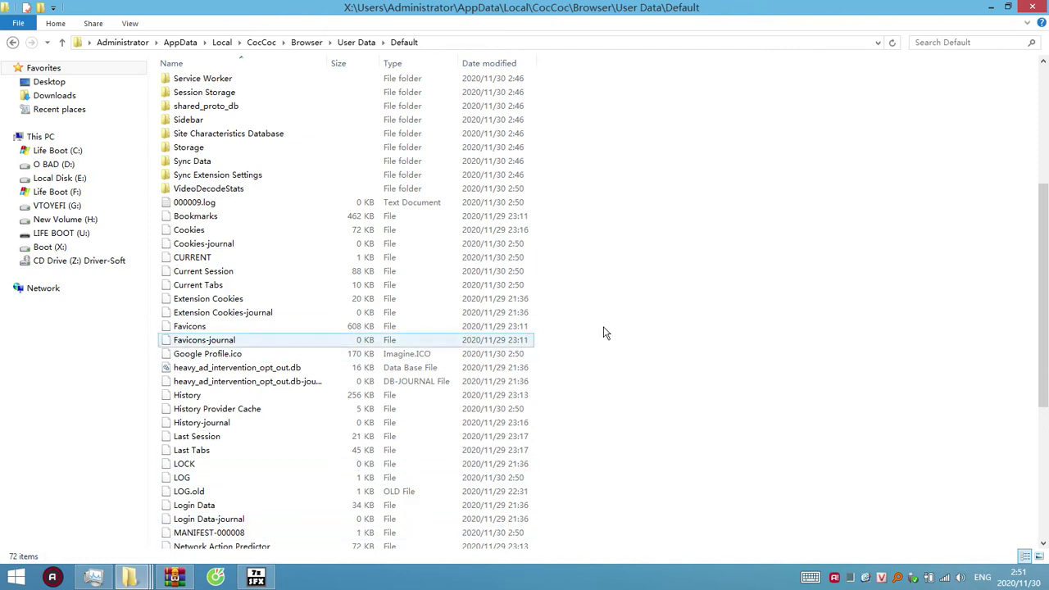
pyautogui.click(242, 204)
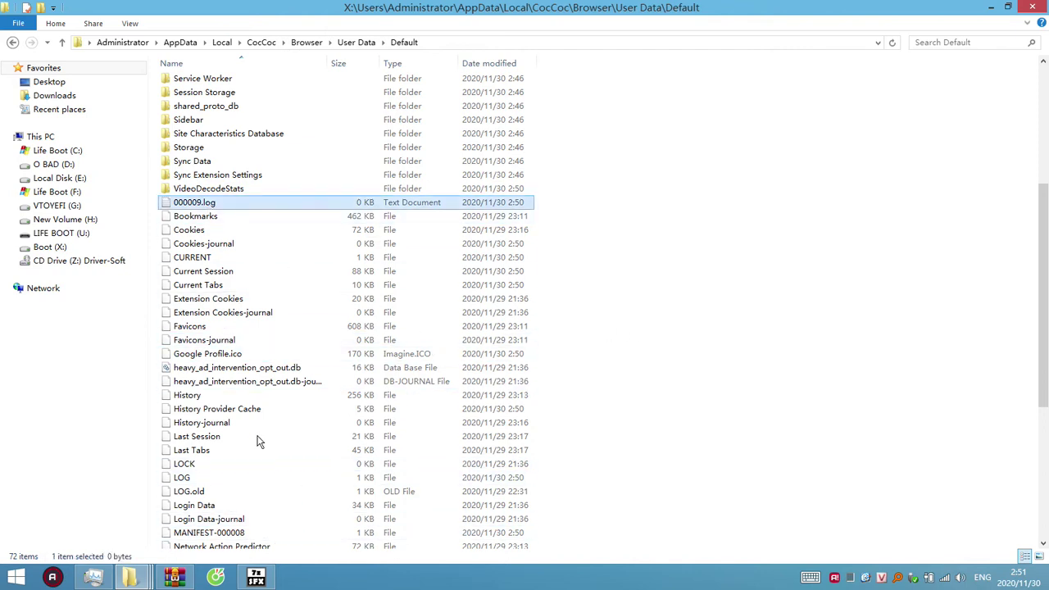
# Step: Launch Cốc Cốc and reopen the six recently closed tabs from the history
pyautogui.click(215, 578)
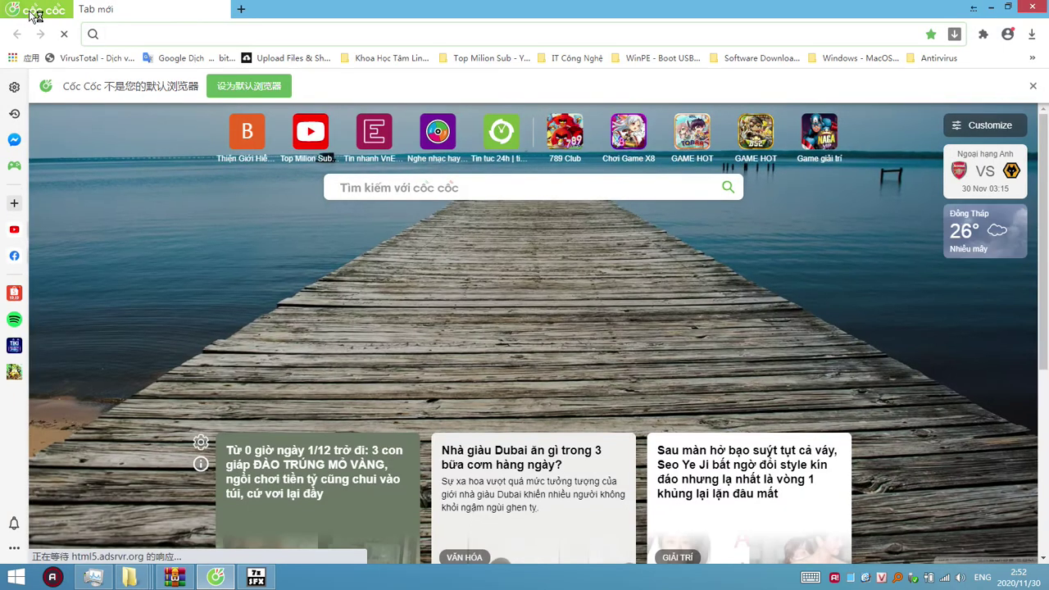
pyautogui.click(33, 9)
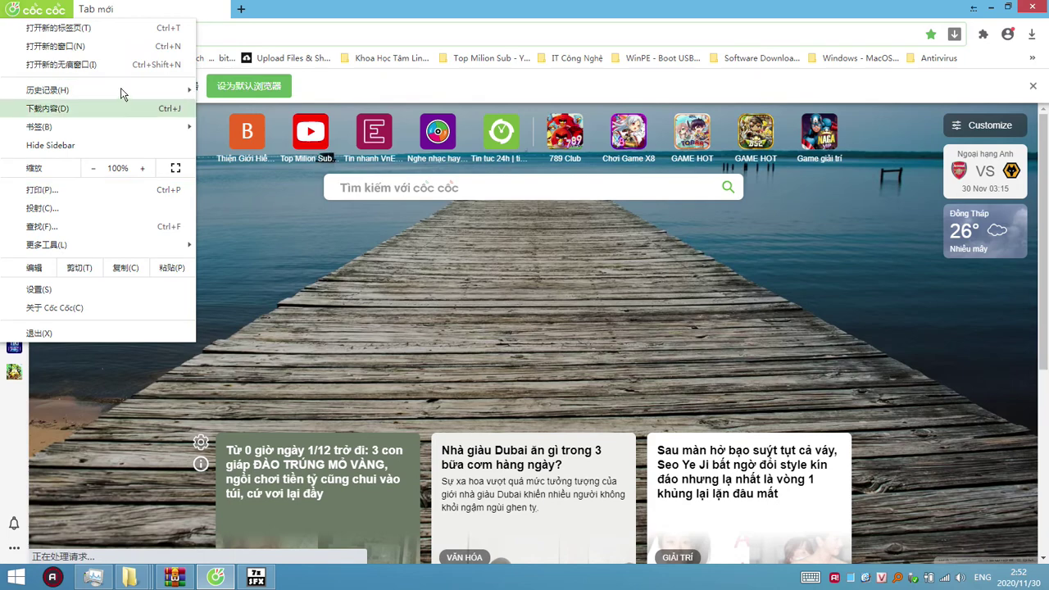
pyautogui.moveTo(186, 88)
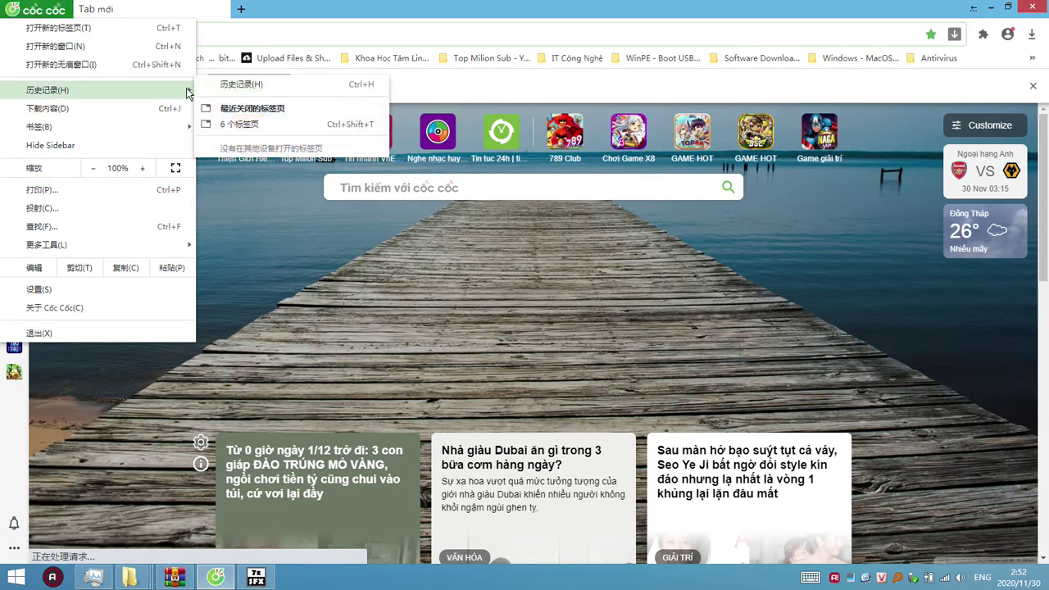
pyautogui.click(240, 124)
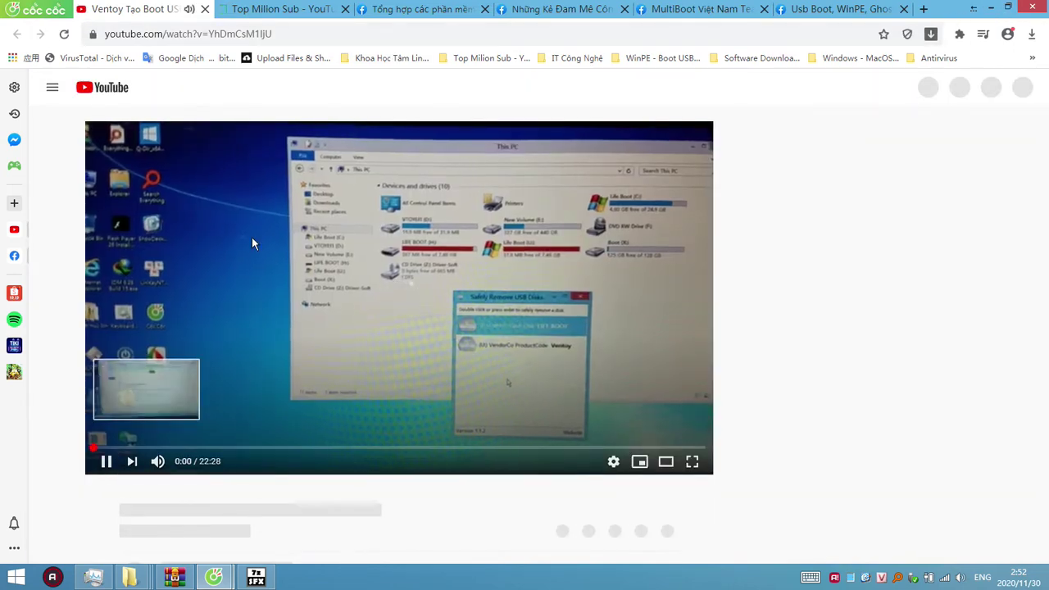
# Step: Reorder the tabs so the four Facebook group tabs come before the Ventoy and Top Milion Sub YouTube tabs
pyautogui.click(278, 8)
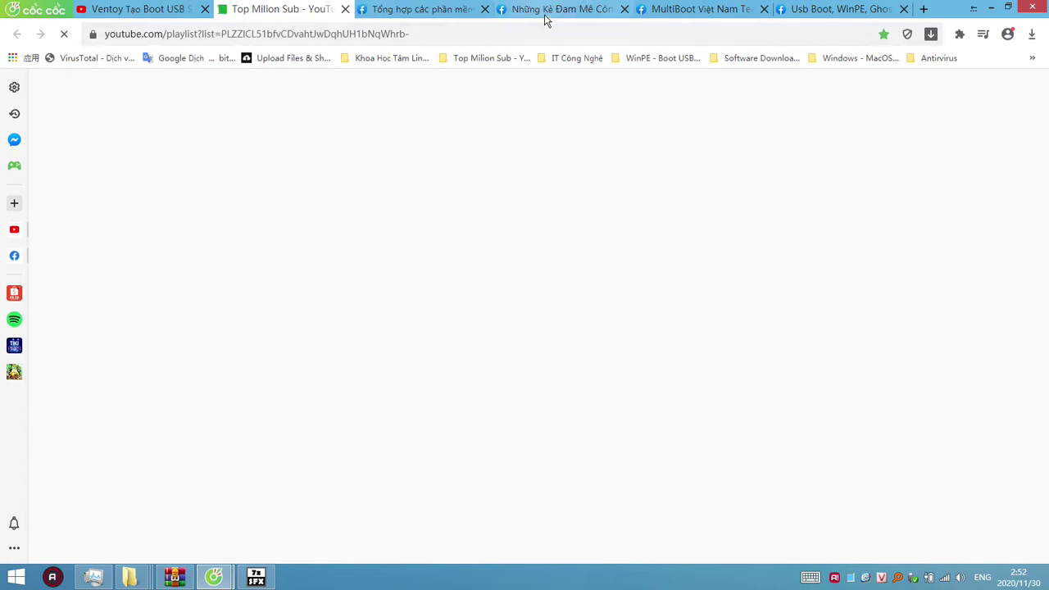
pyautogui.moveTo(425, 9); pyautogui.dragTo(169, 10)
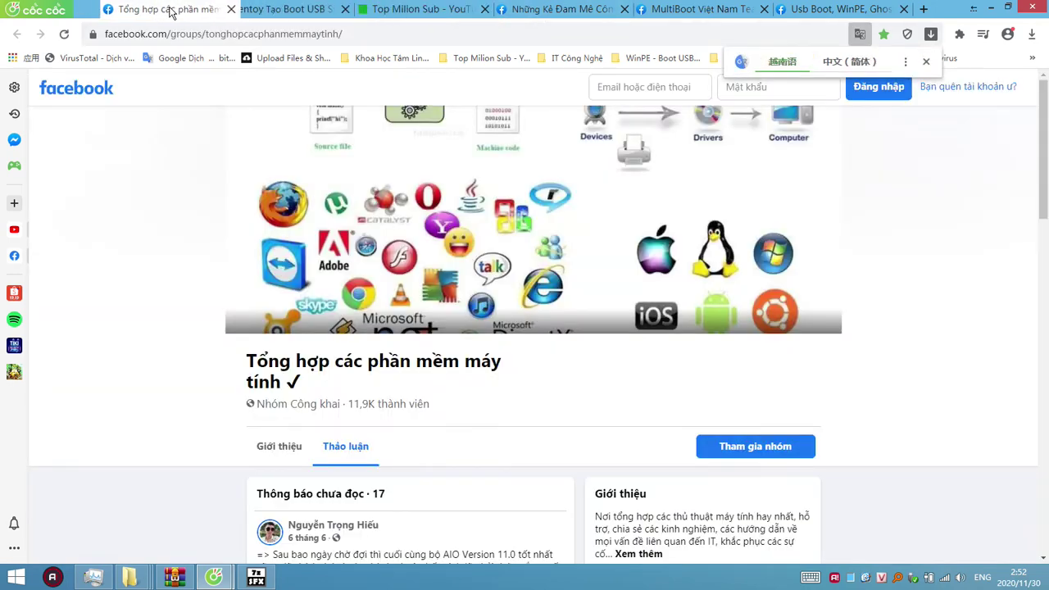
pyautogui.moveTo(595, 9); pyautogui.dragTo(324, 12)
pyautogui.moveTo(698, 9); pyautogui.dragTo(485, 9)
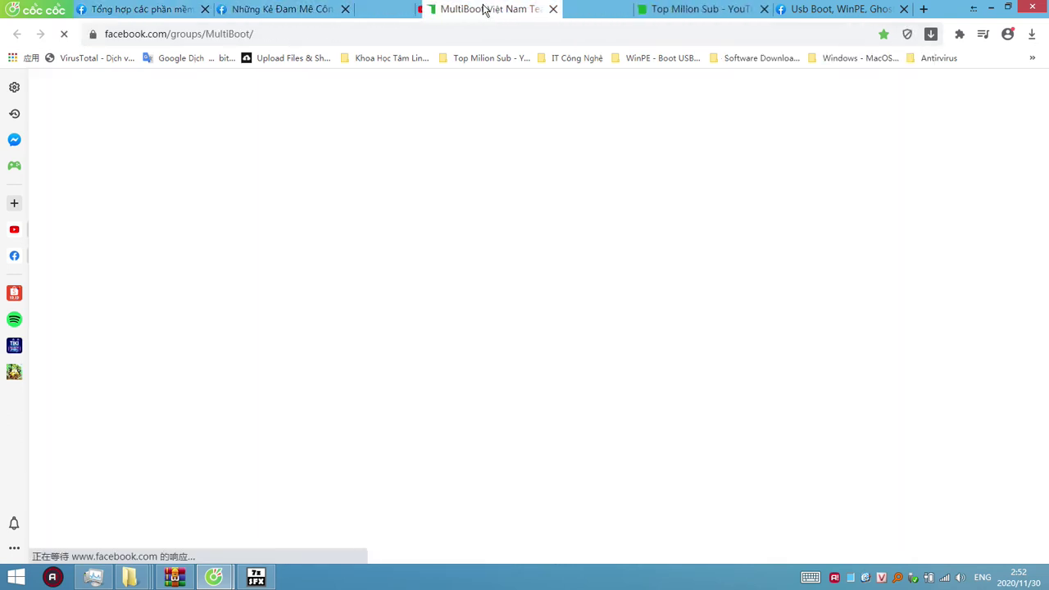
pyautogui.moveTo(810, 11); pyautogui.dragTo(537, 12)
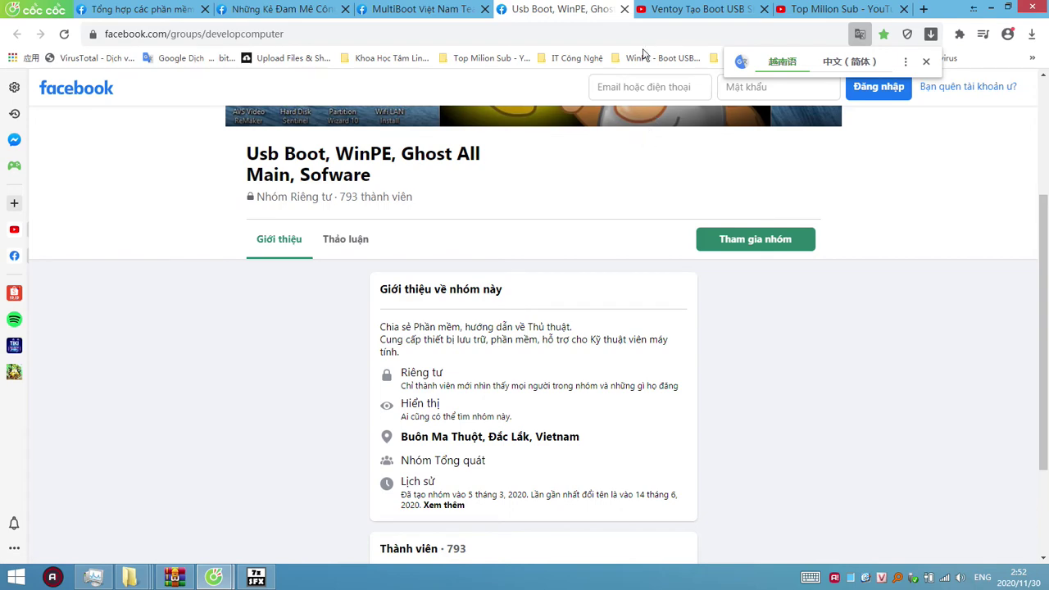
# Step: Switch through the Ventoy video and Facebook group tabs, and view the Usb Boot, WinPE, Ghost group's address and page header
pyautogui.click(689, 12)
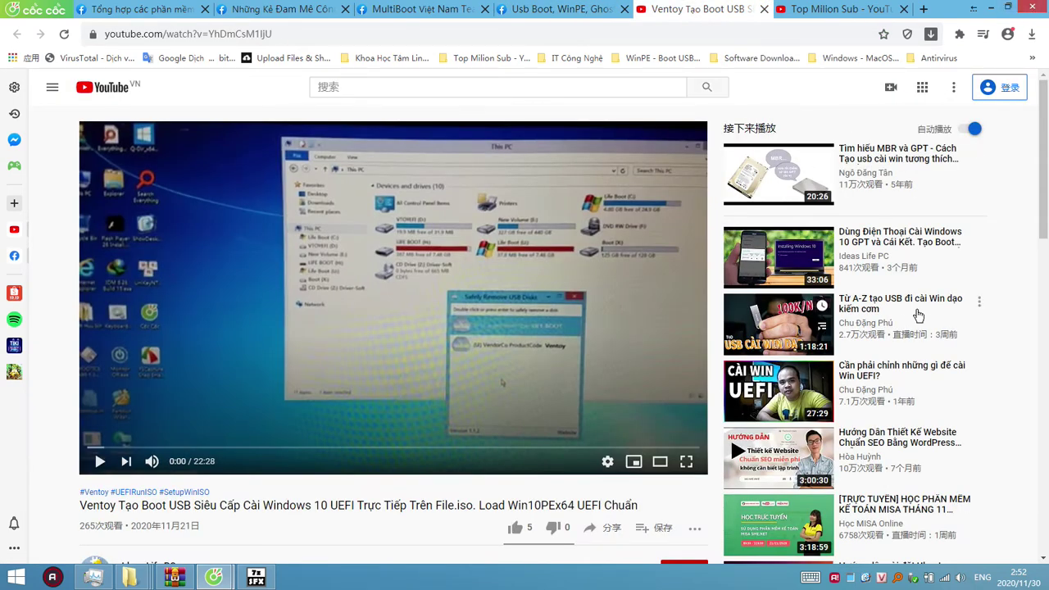
pyautogui.click(164, 10)
pyautogui.click(295, 9)
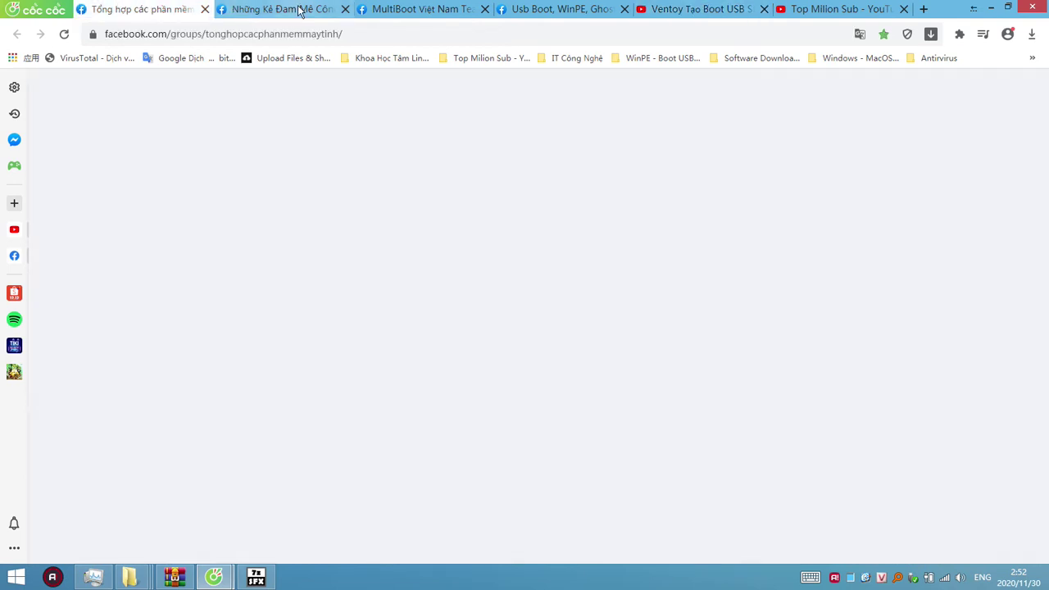
pyautogui.click(418, 10)
pyautogui.click(566, 10)
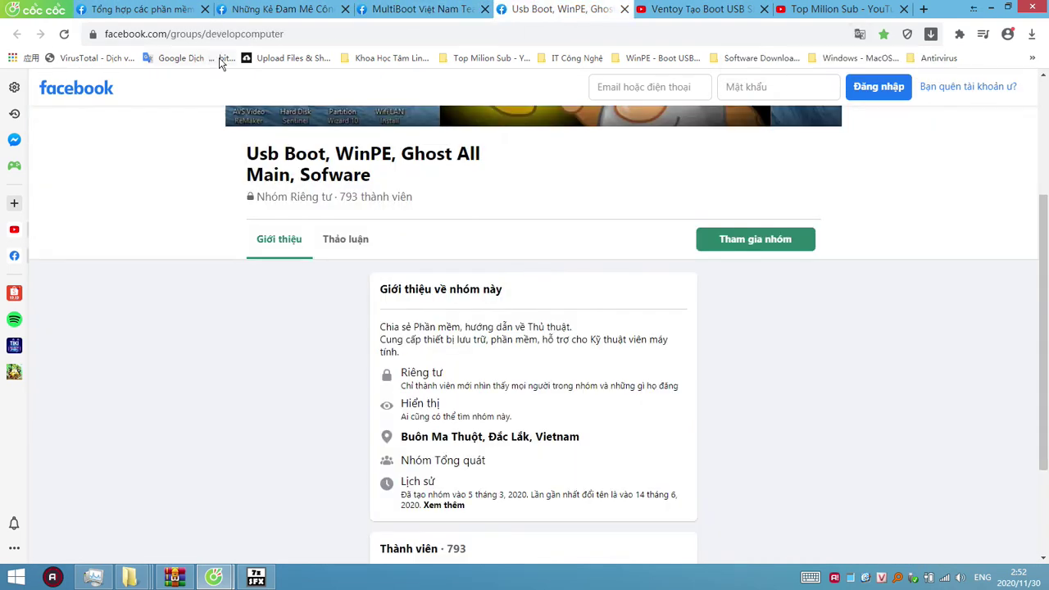
pyautogui.click(457, 36)
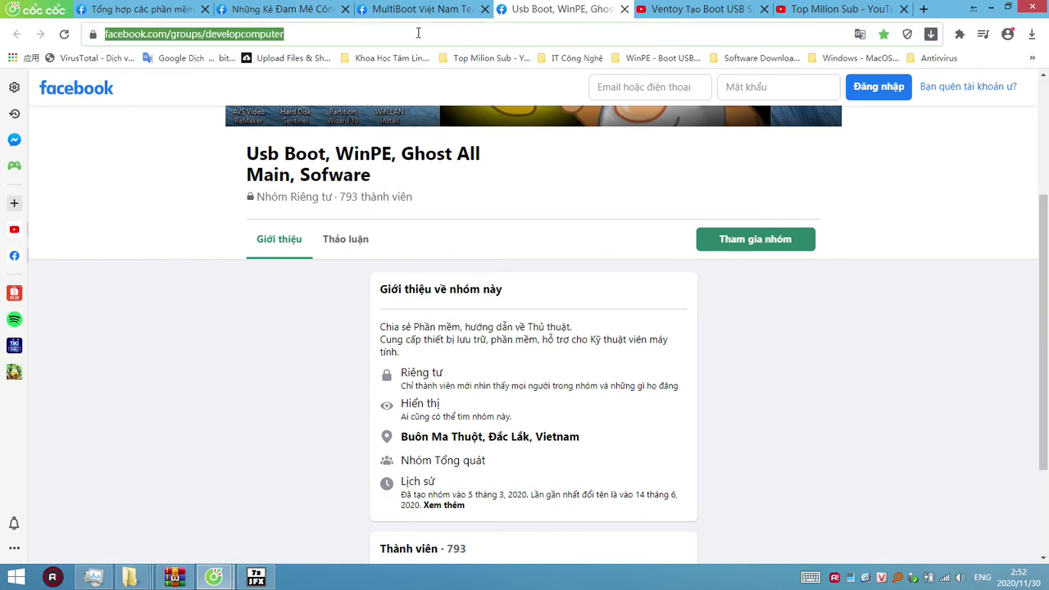
pyautogui.scroll(2, 649, 181)
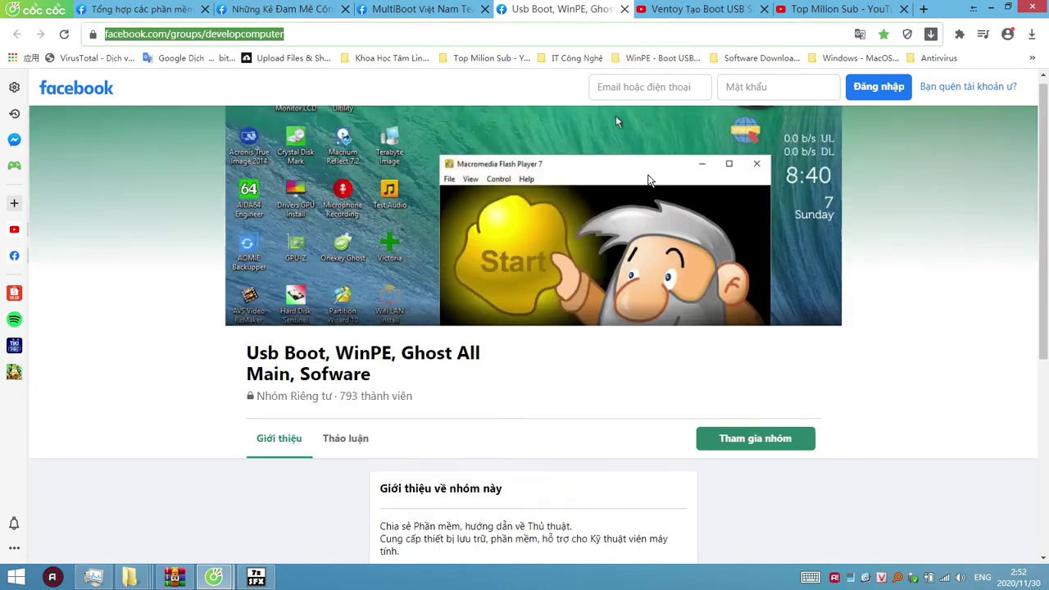
pyautogui.scroll(1, 648, 181)
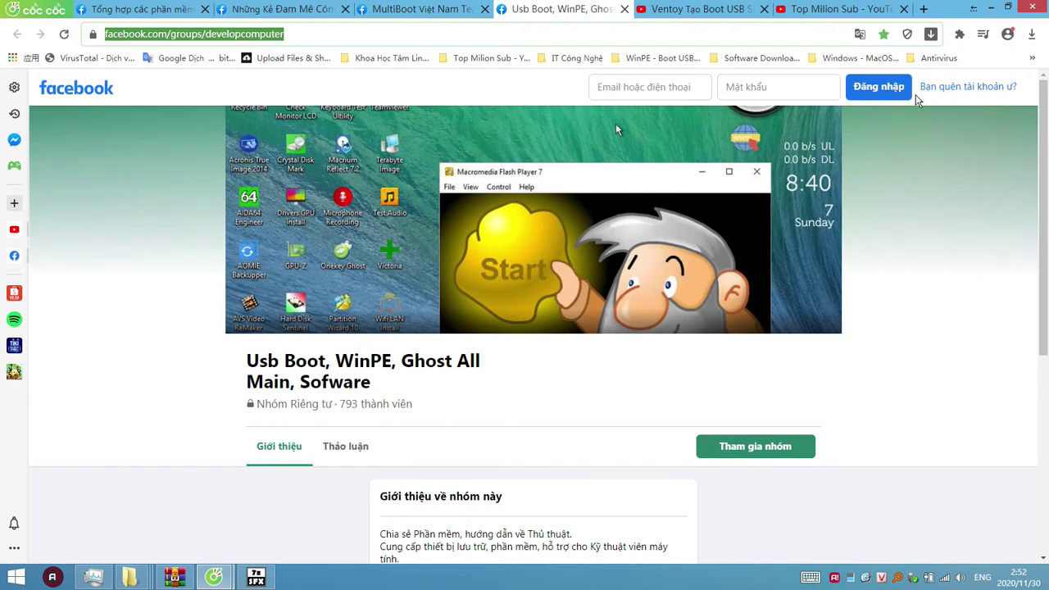
# Step: Return to the Ventoy video tab and try repositioning the WinPE - Boot USB folder on the bookmarks bar
pyautogui.click(703, 10)
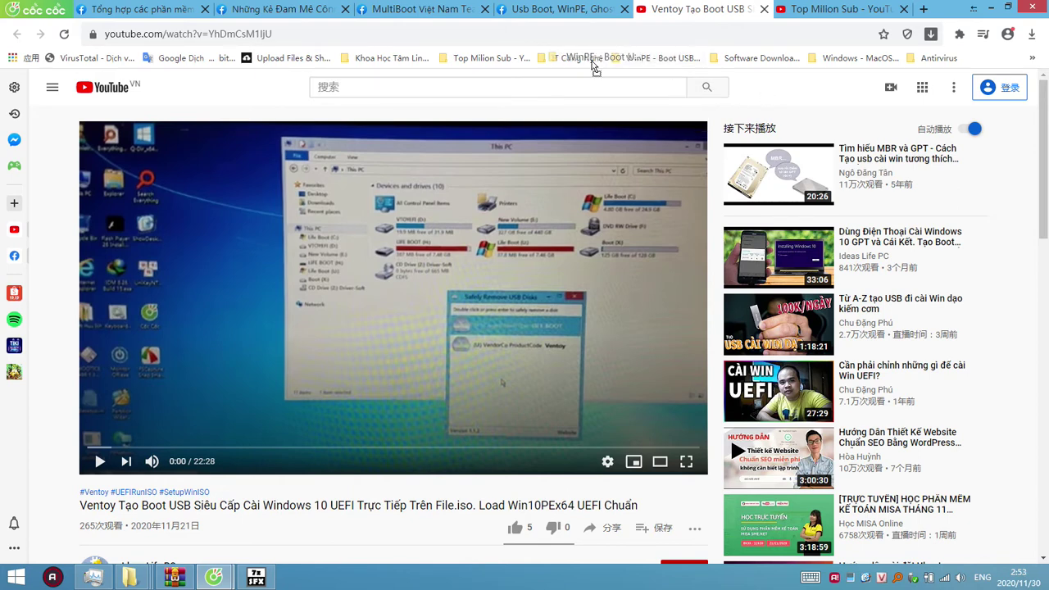
pyautogui.click(564, 59)
pyautogui.moveTo(564, 67); pyautogui.dragTo(706, 62)
# Step: Open the bookmark manager and view the contents of the Top Milion Sub - YouTube folder
pyautogui.hotkey('ctrl', 'shift', 'o')
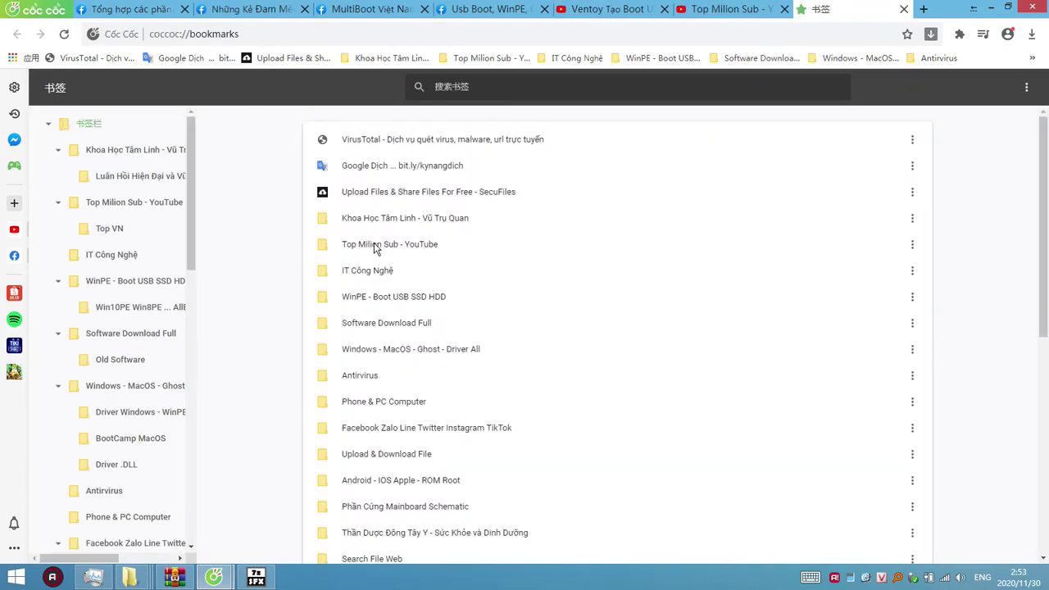
pyautogui.doubleClick(374, 243)
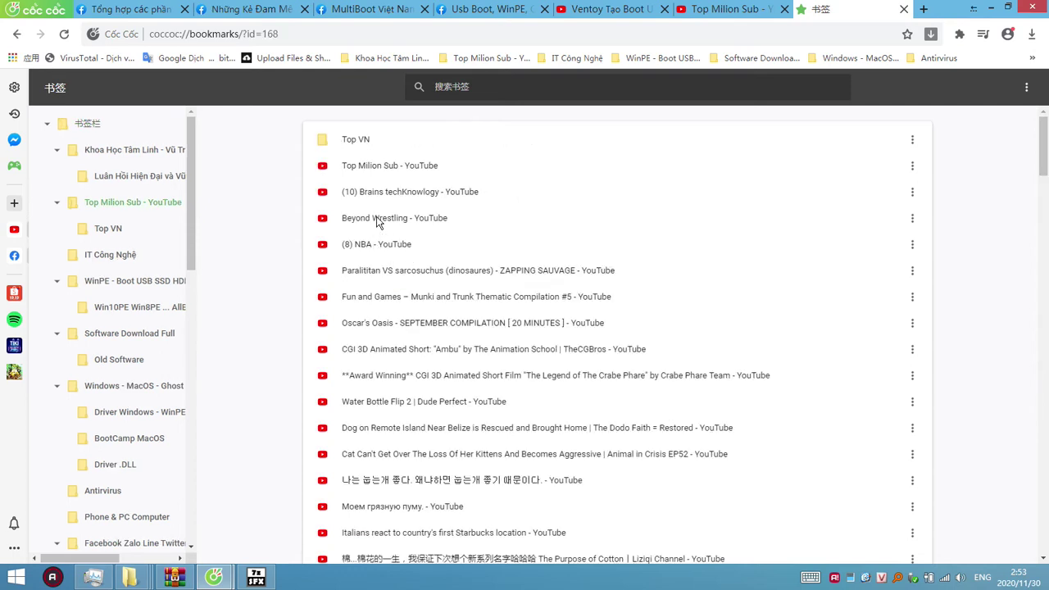
# Step: Remove the Beyond Wrestling - YouTube bookmark from the Top Milion Sub - YouTube folder
pyautogui.click(377, 223)
pyautogui.rightClick(377, 222)
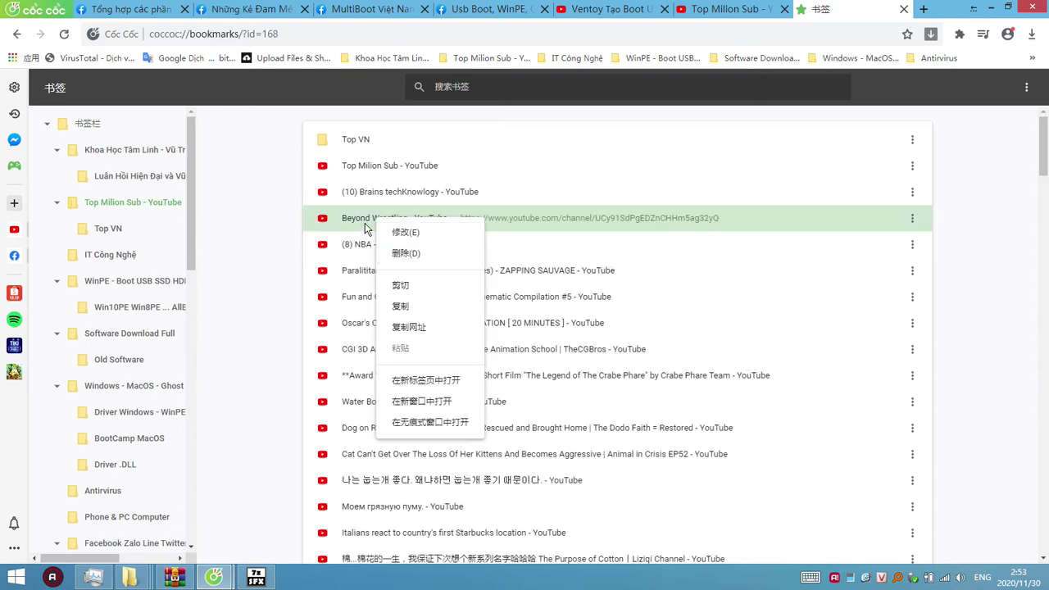
pyautogui.click(377, 235)
pyautogui.click(376, 236)
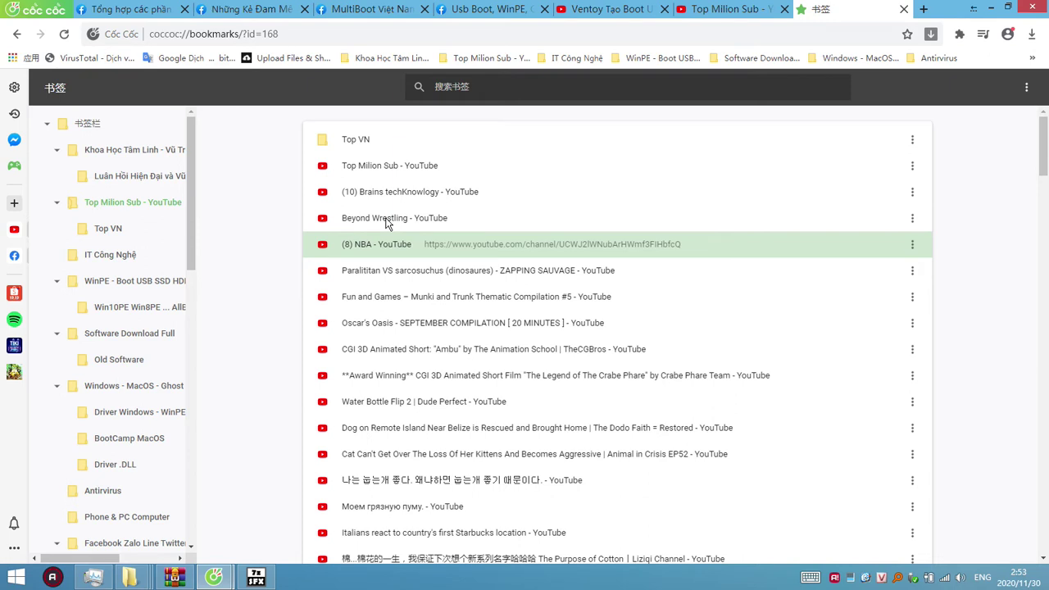
pyautogui.click(388, 224)
pyautogui.press('Delete')
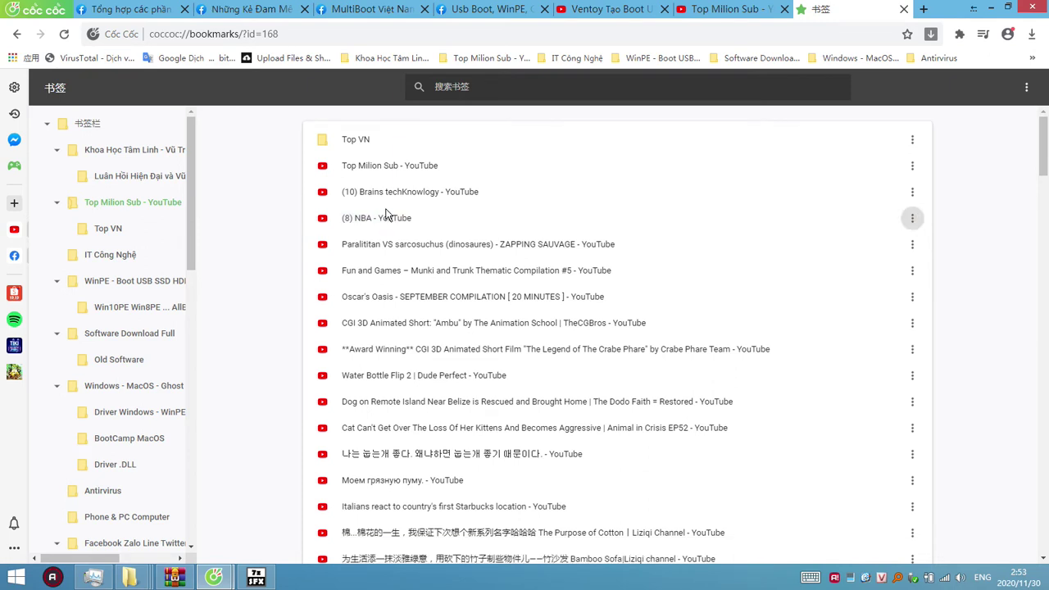
# Step: Put the Beyond Wrestling - YouTube bookmark back directly below (10) Brains techKnowlogy - YouTube
pyautogui.click(388, 213)
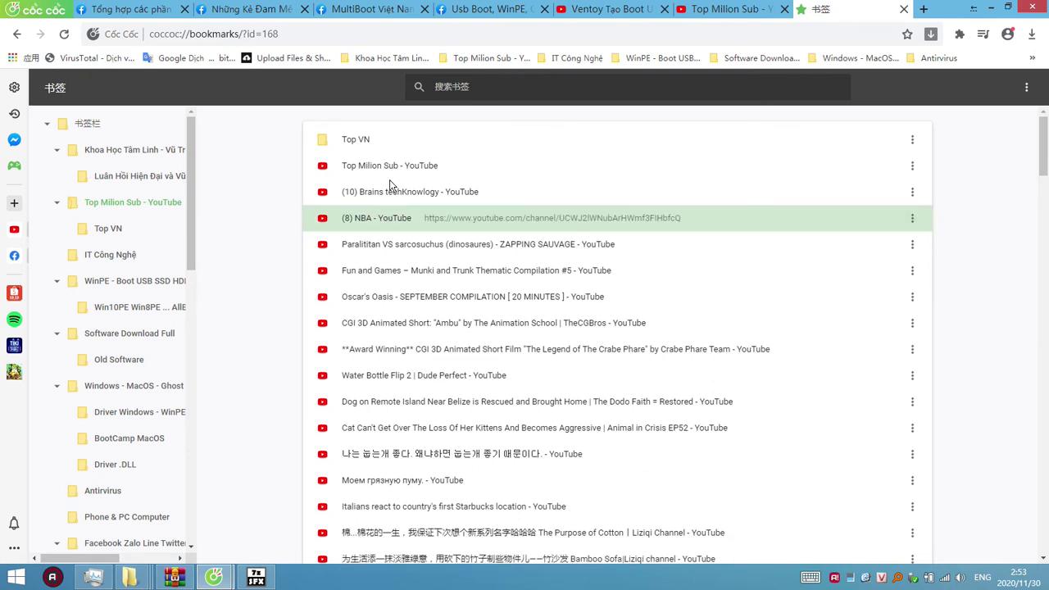
pyautogui.click(390, 183)
pyautogui.click(383, 218)
pyautogui.click(390, 192)
pyautogui.click(390, 192)
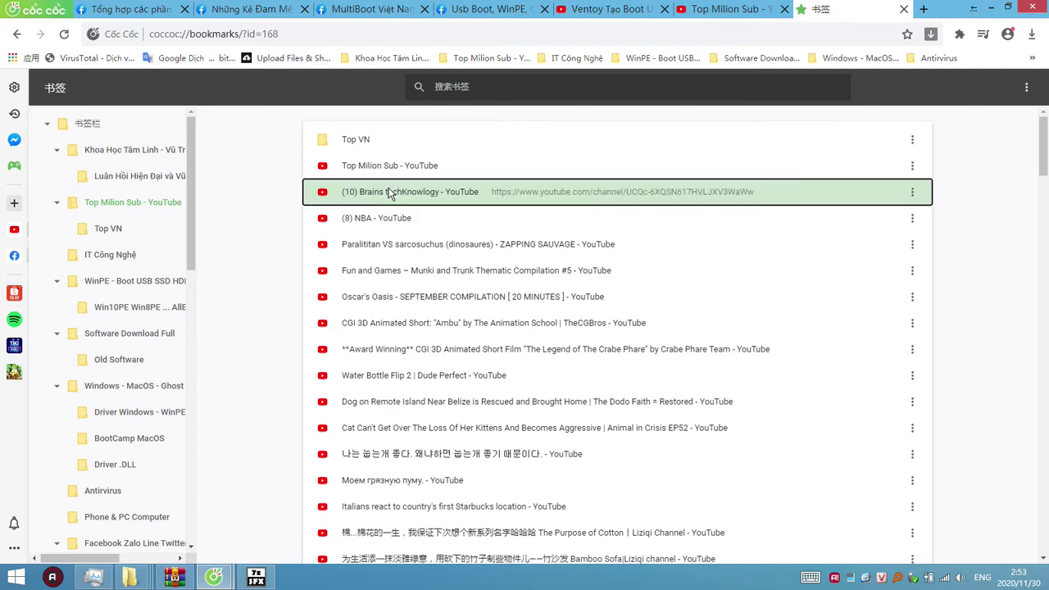
pyautogui.hotkey('ctrl', 'v')
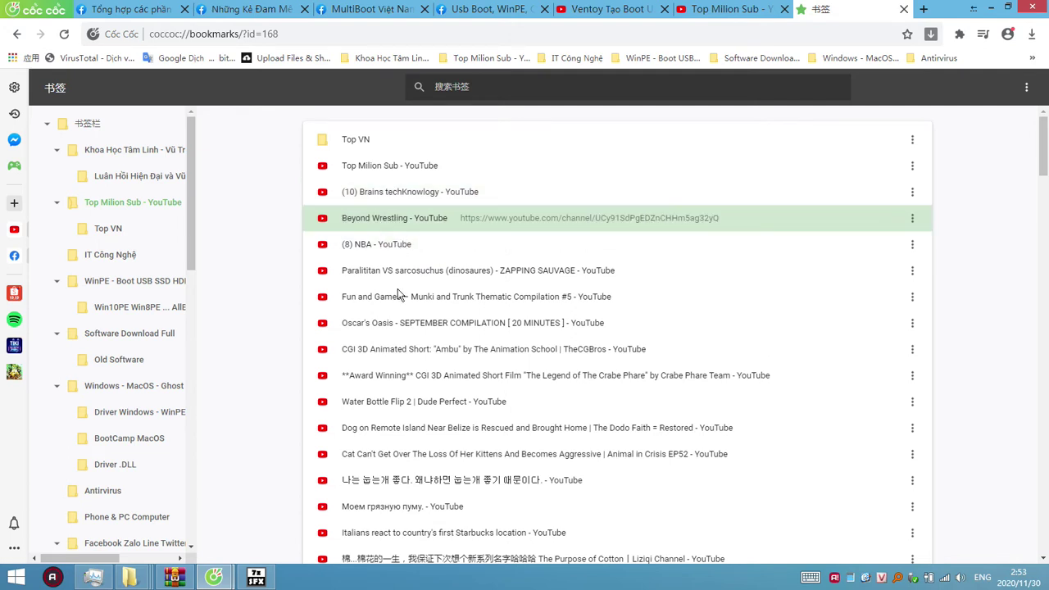
pyautogui.press('Down')
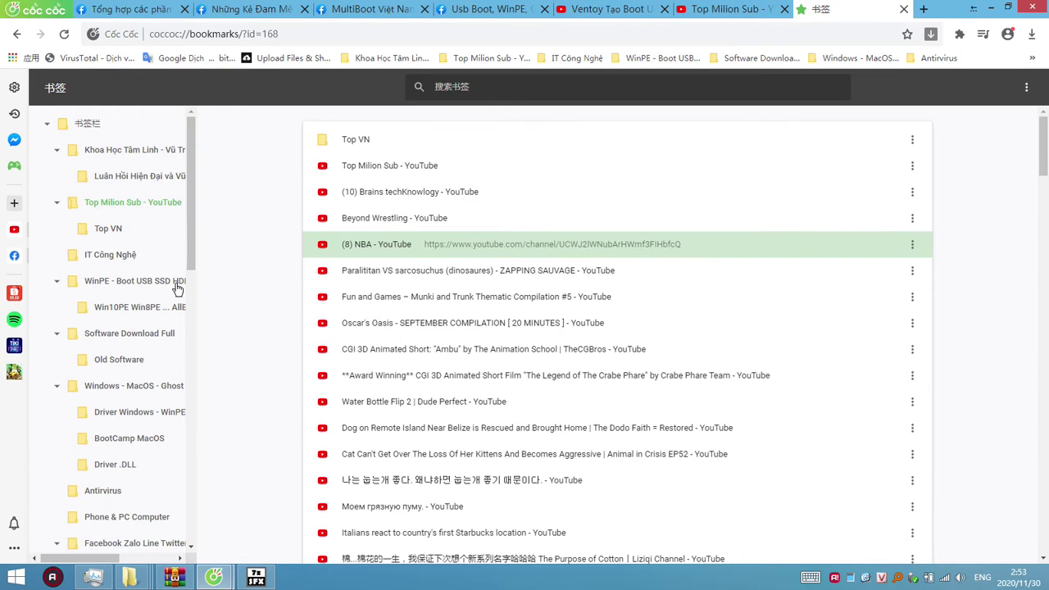
# Step: Browse the bookmark folders in the manager's tree, including Win10PE Win8PE, Old Software and BootCamp MacOS
pyautogui.click(131, 260)
pyautogui.click(133, 336)
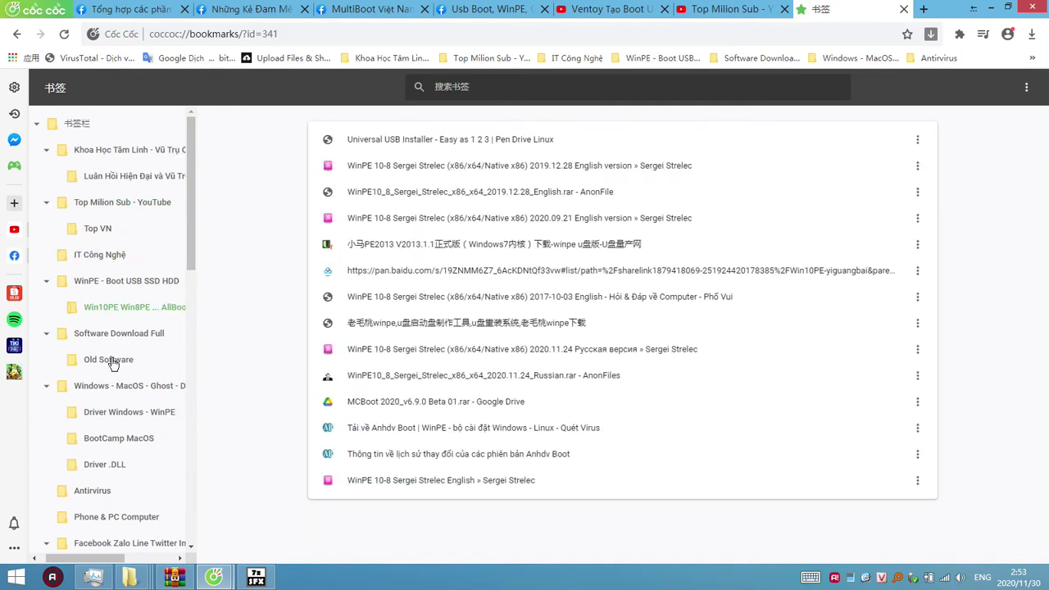
pyautogui.click(119, 362)
pyautogui.click(123, 389)
pyautogui.click(143, 433)
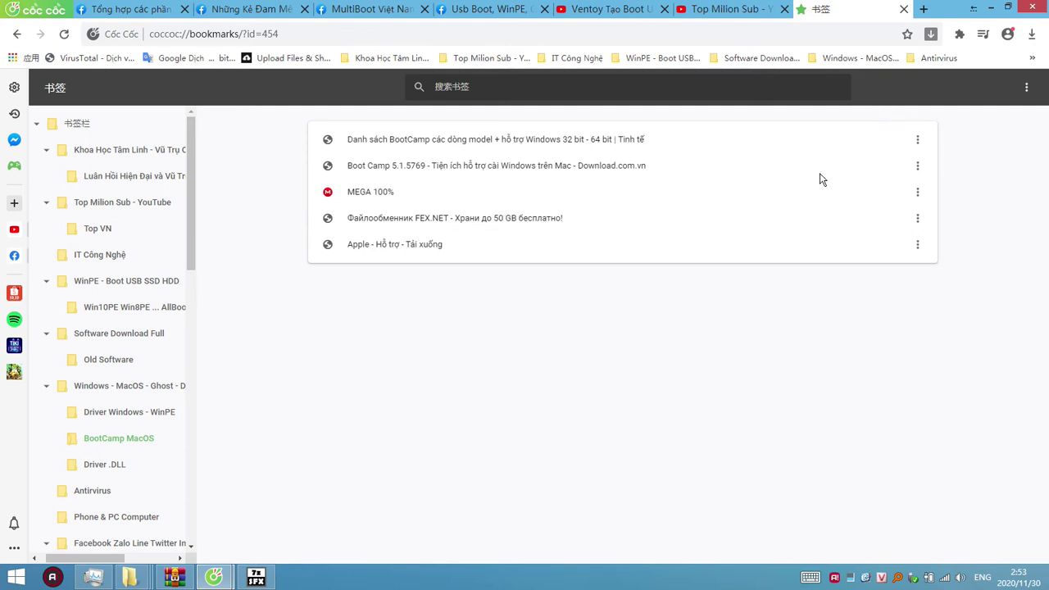
# Step: Open the bookmark export and import file dialogs for viewing and cancel both without saving or loading a file
pyautogui.click(1027, 88)
pyautogui.click(992, 197)
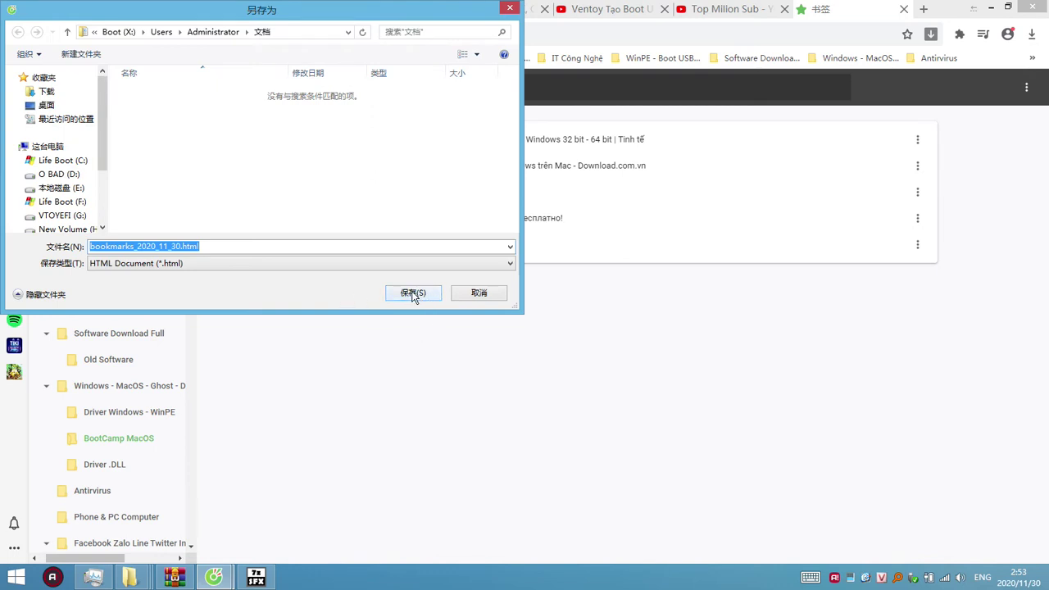
pyautogui.click(475, 293)
pyautogui.click(1027, 86)
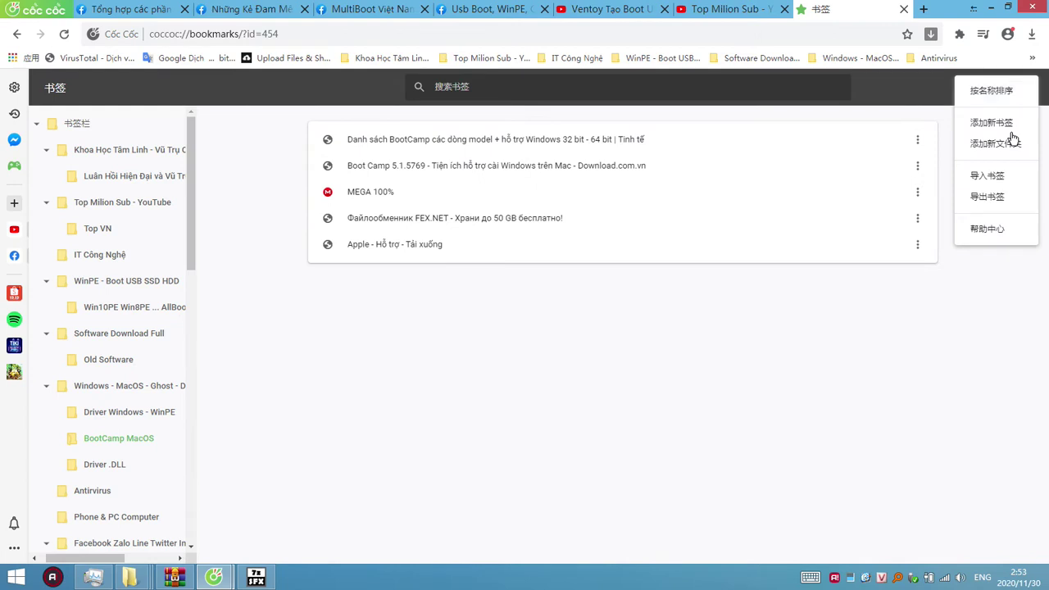
pyautogui.click(1014, 180)
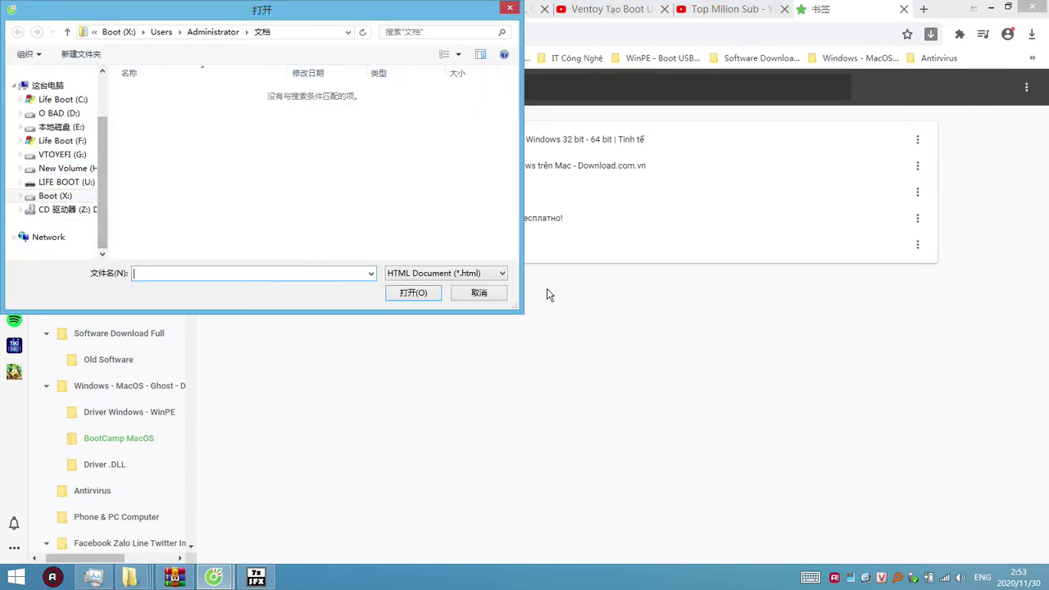
pyautogui.click(497, 295)
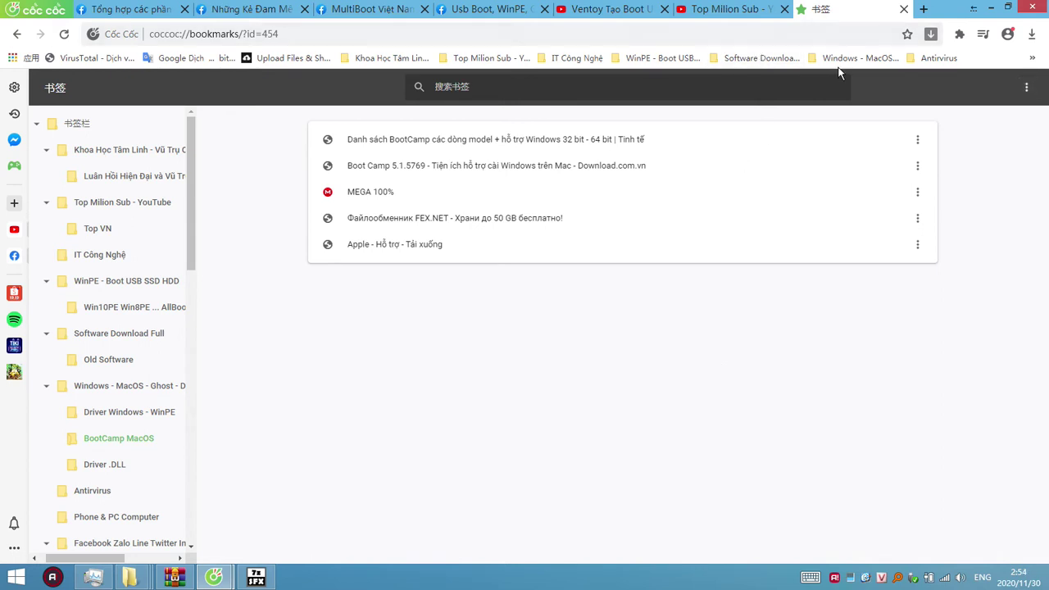
# Step: View the overflow folders of the bookmarks bar and the manager's options, and close the bookmark manager tab
pyautogui.click(1031, 60)
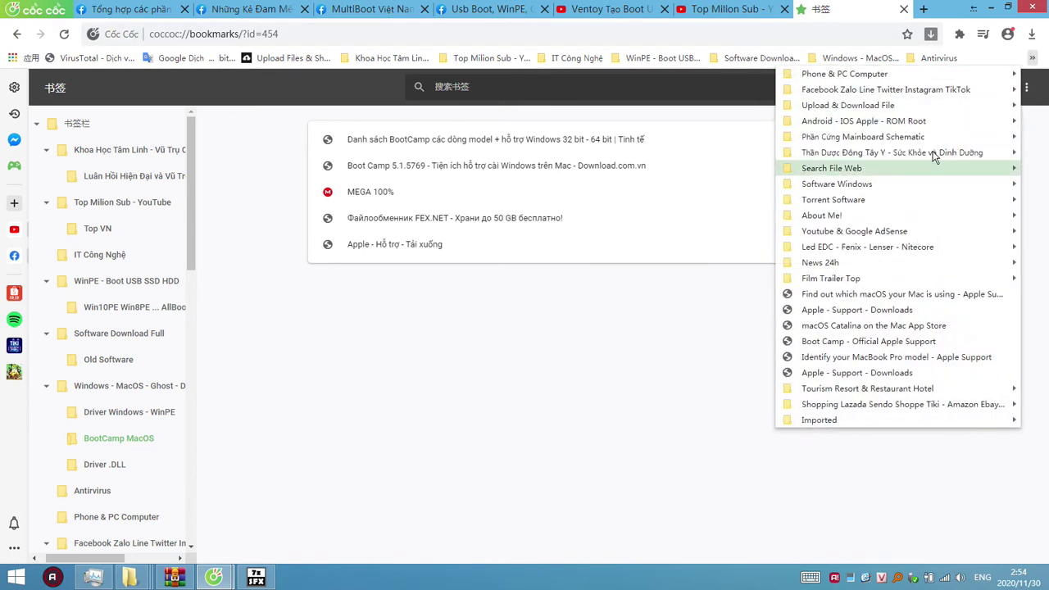
pyautogui.click(1028, 89)
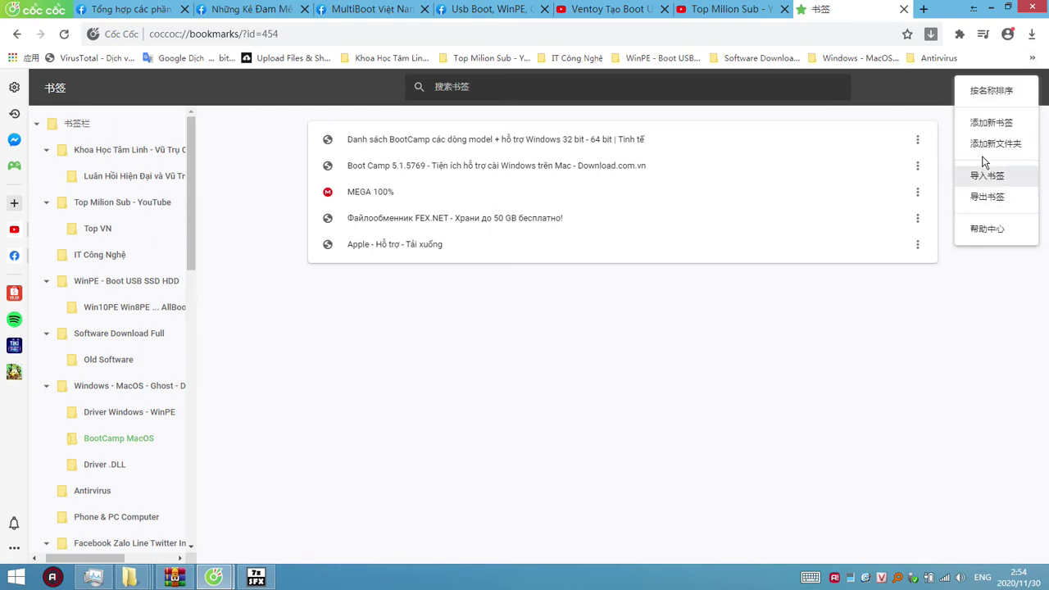
pyautogui.click(757, 375)
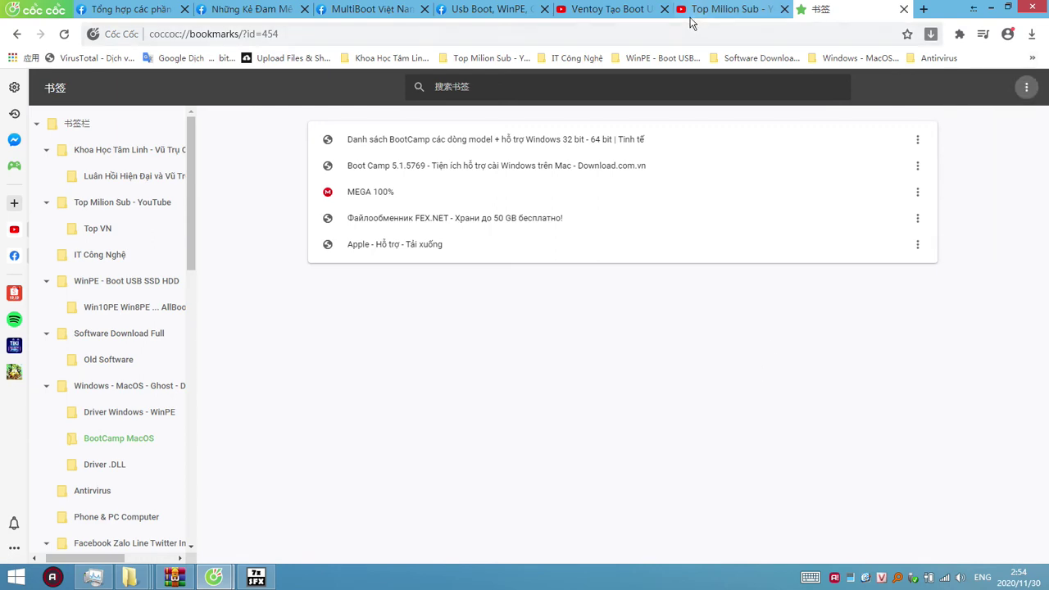
pyautogui.click(902, 10)
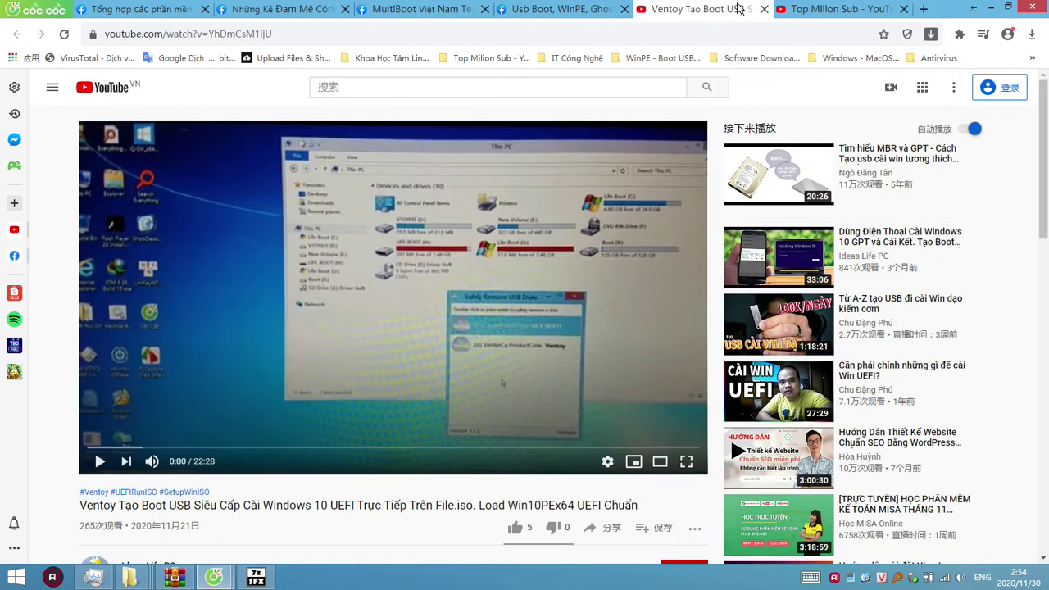
# Step: Look through the four Facebook group tabs and return to the Ventoy video tab
pyautogui.click(137, 14)
pyautogui.click(283, 10)
pyautogui.click(414, 10)
pyautogui.click(566, 10)
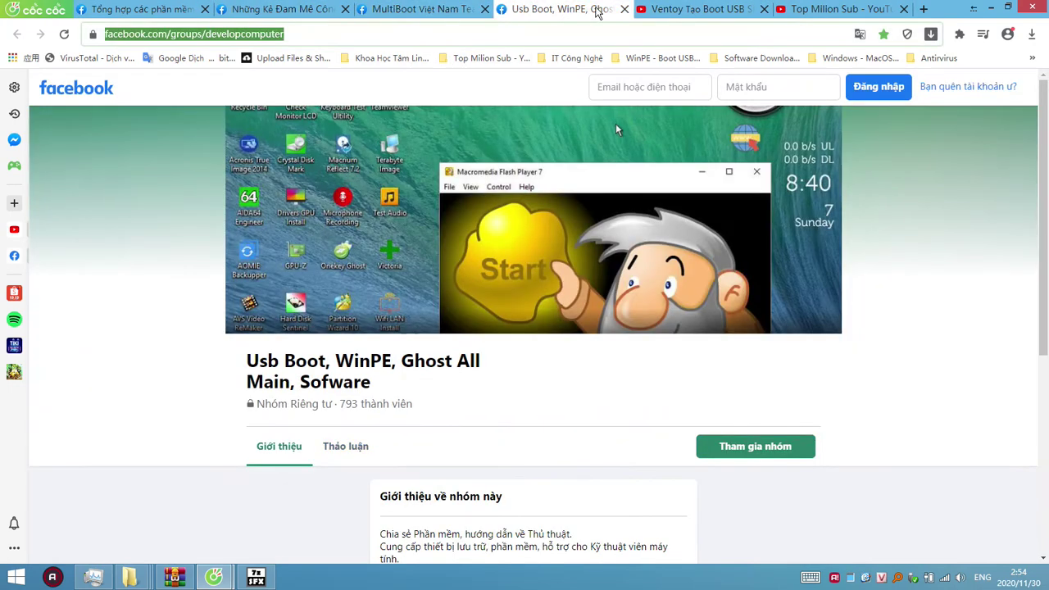
pyautogui.click(697, 10)
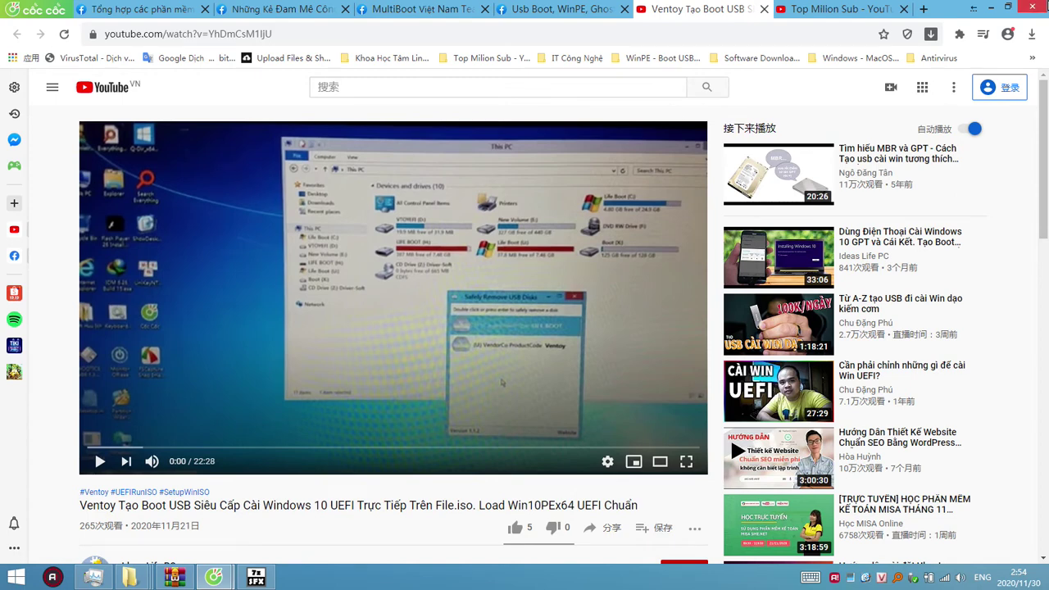
# Step: Close both Cốc Cốc windows and minimize the User Data Default folder window to reach the desktop
pyautogui.click(1035, 6)
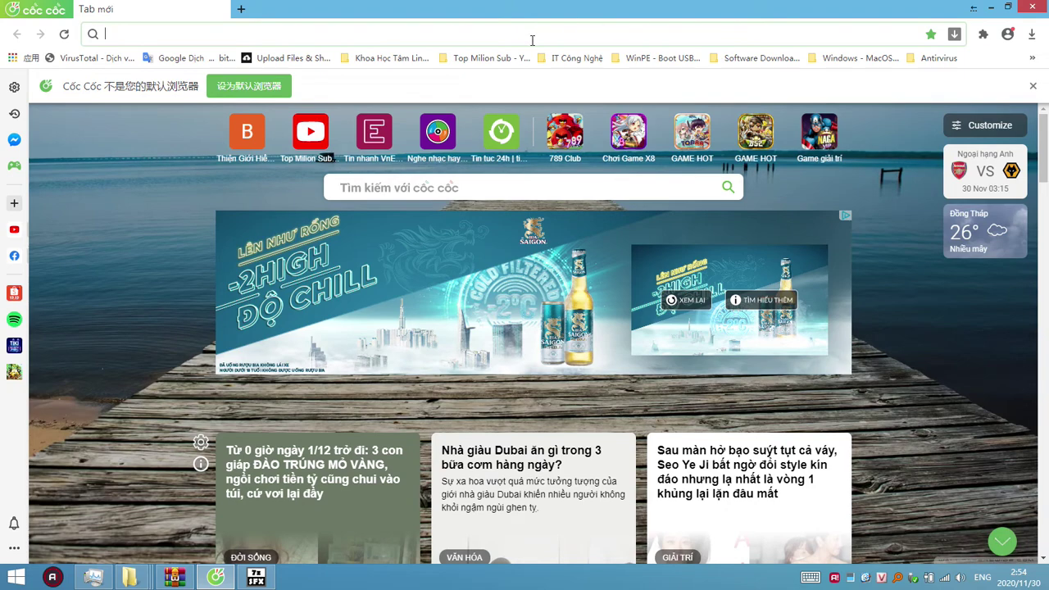
pyautogui.click(1034, 6)
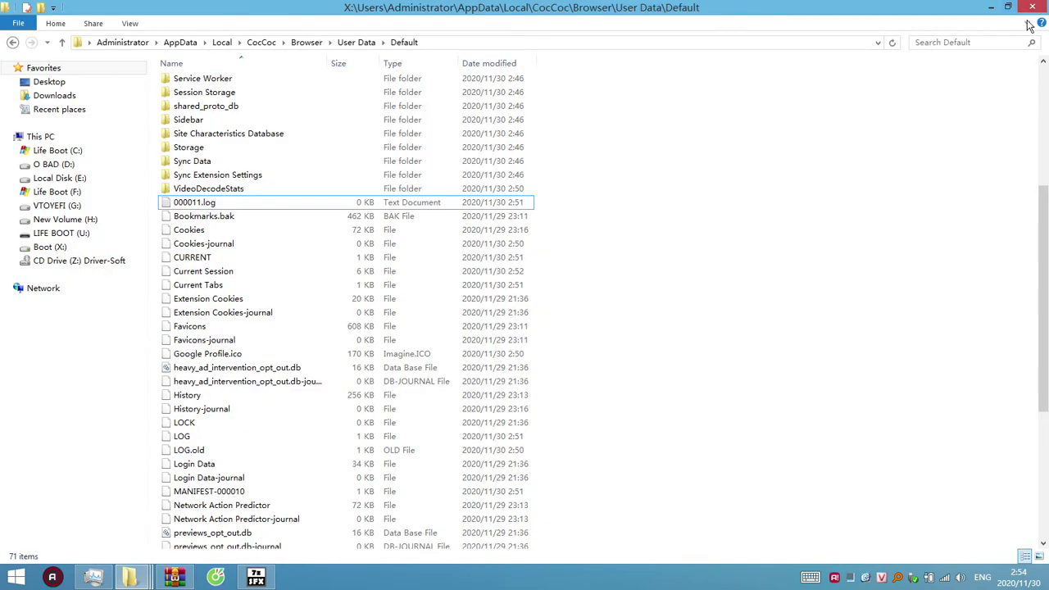
pyautogui.click(992, 6)
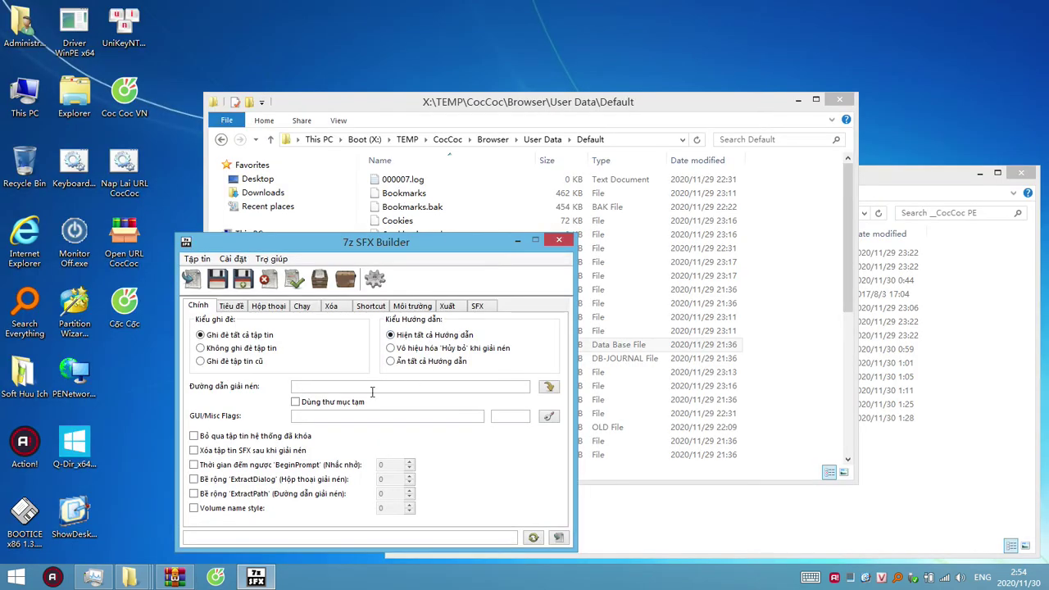
# Step: Relaunch Cốc Cốc and reopen the six recently closed tabs from the history
pyautogui.click(218, 580)
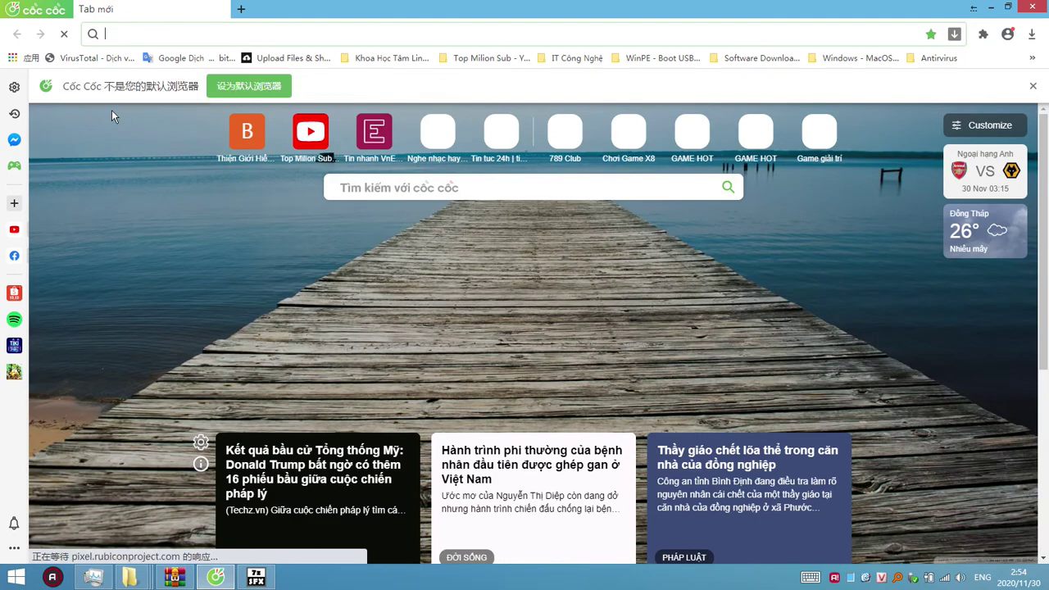
pyautogui.click(33, 9)
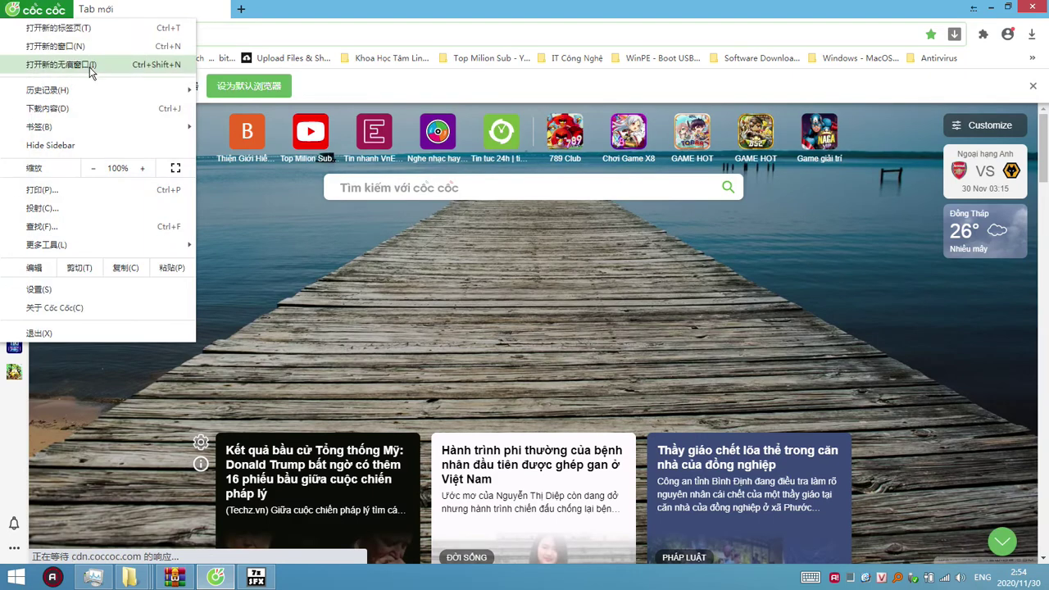
pyautogui.moveTo(123, 90)
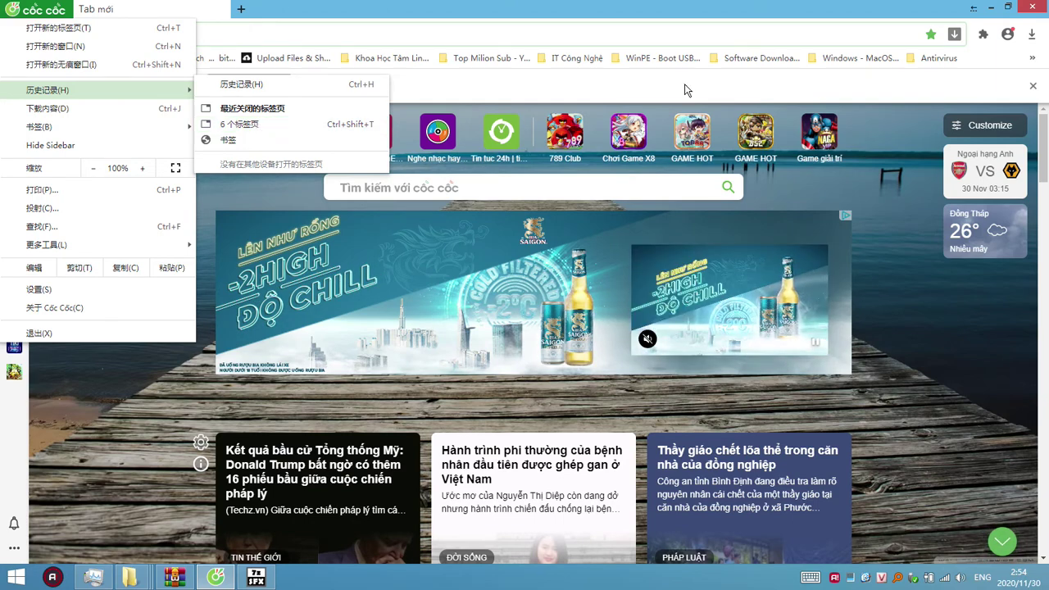
pyautogui.click(246, 123)
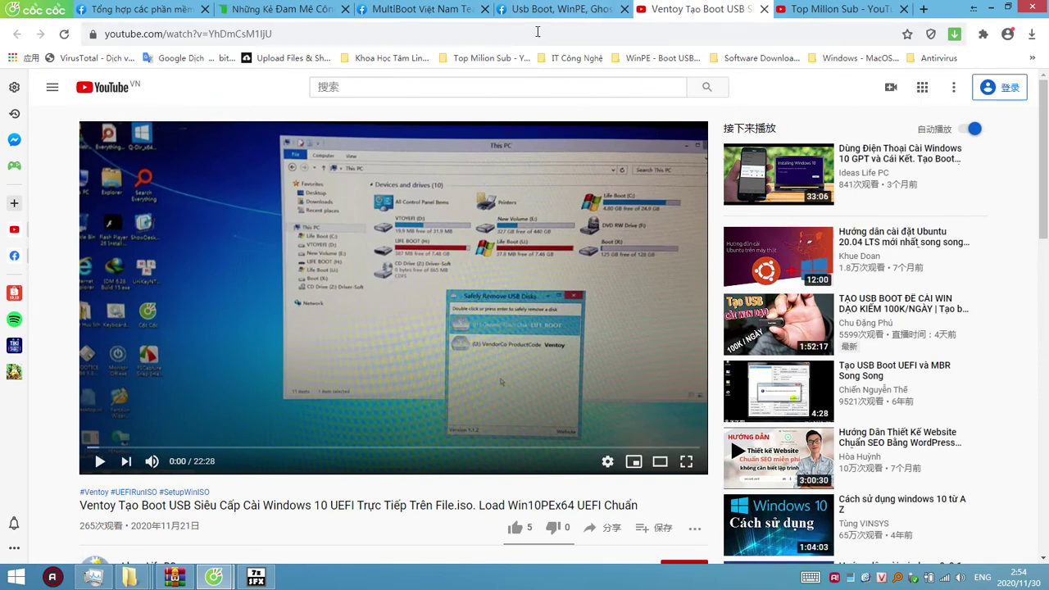
# Step: Close the window with the restored tabs and the new-tab window to return to the desktop
pyautogui.click(1033, 9)
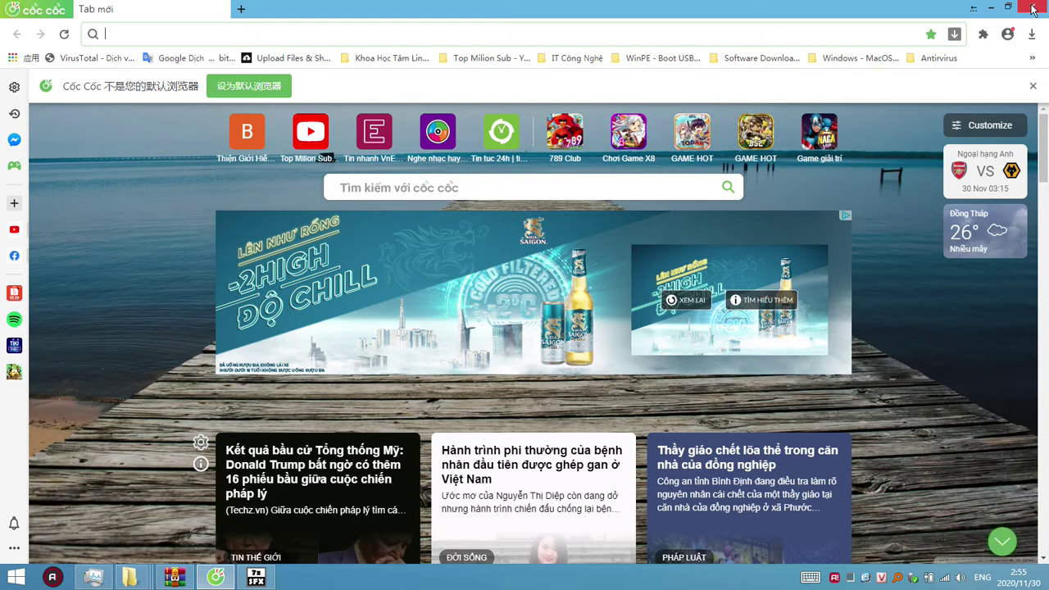
pyautogui.click(1033, 9)
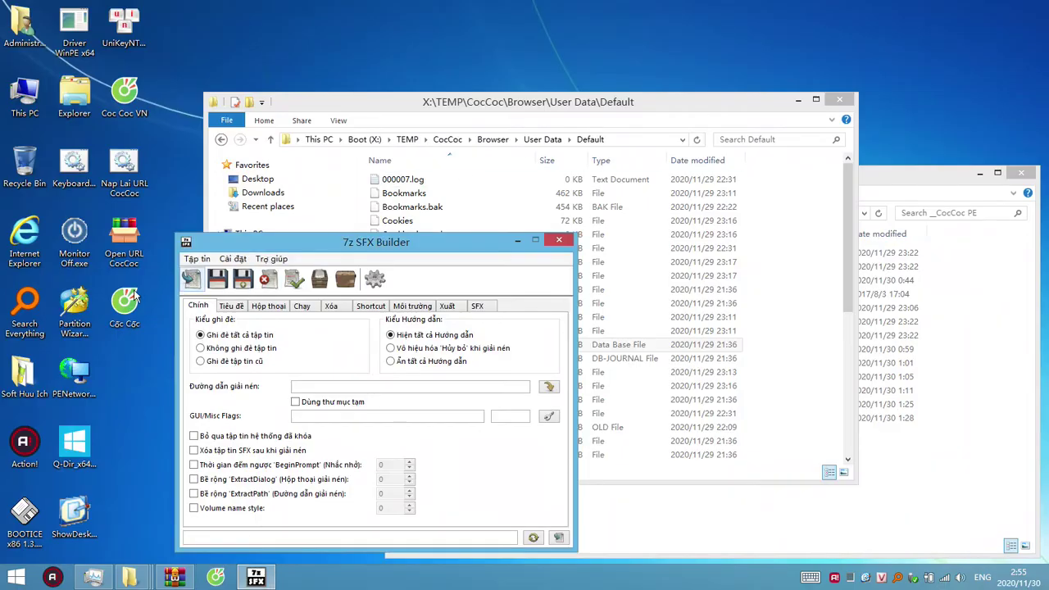
pyautogui.click(166, 157)
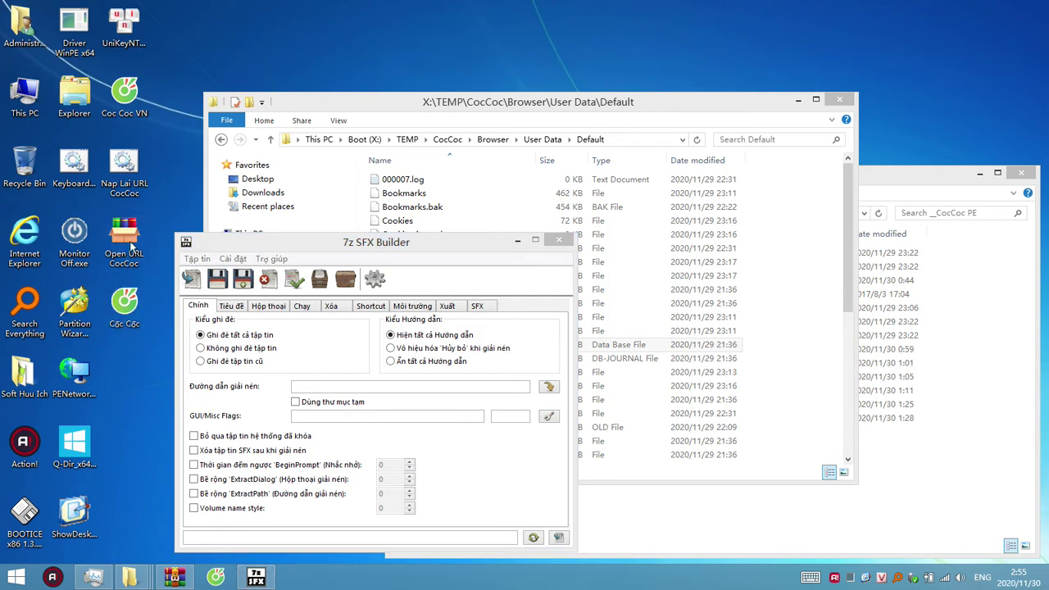
# Step: Launch Coc Coc VN from the desktop and restore the group of six recently closed tabs
pyautogui.doubleClick(132, 118)
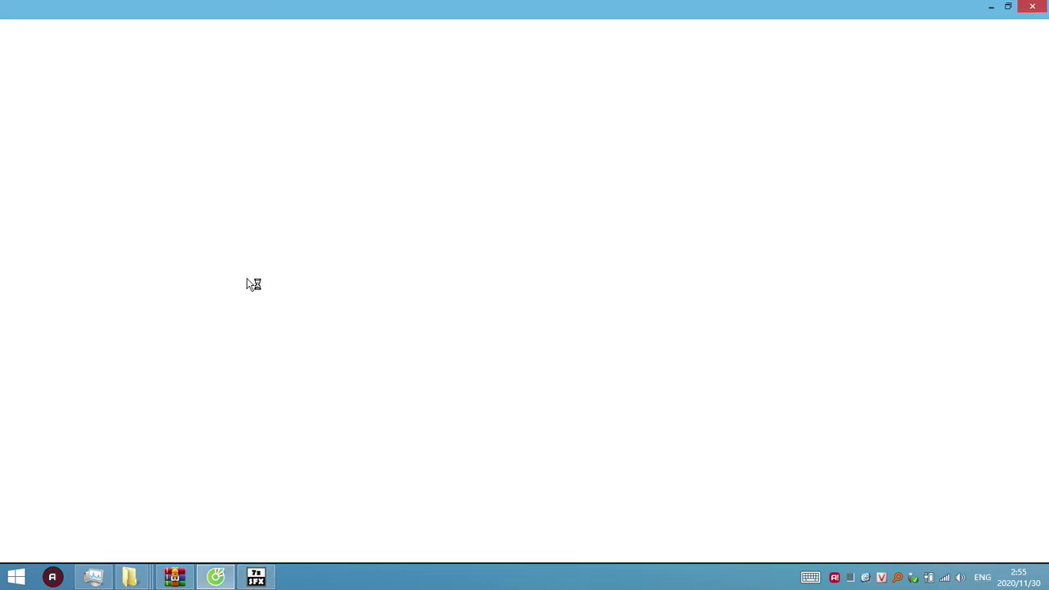
pyautogui.click(35, 18)
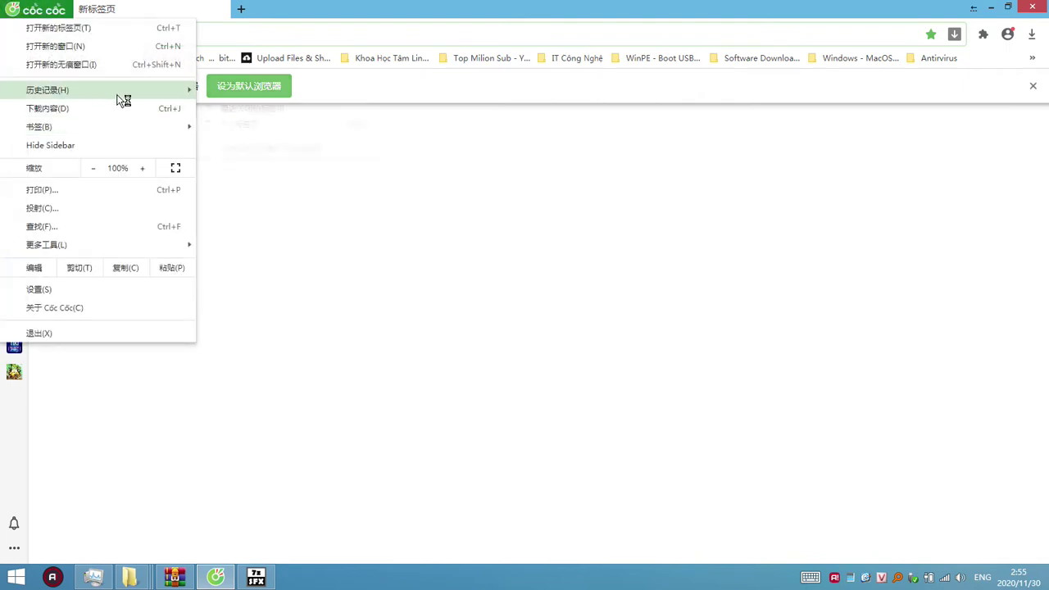
pyautogui.click(232, 125)
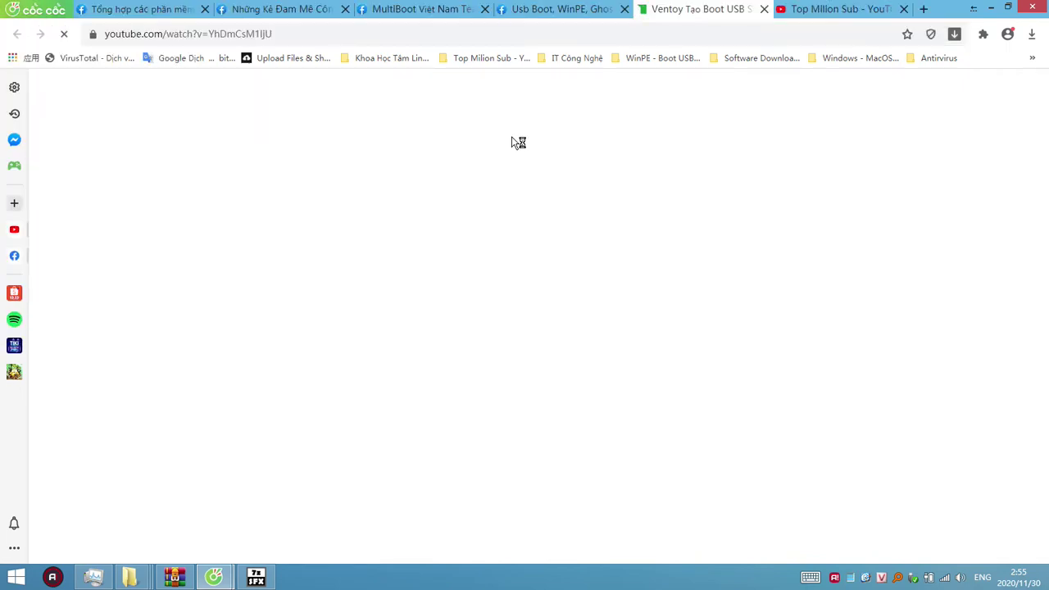
# Step: Close the extra new-tab window, and minimize and restore the remaining window with the six tabs
pyautogui.moveTo(215, 577)
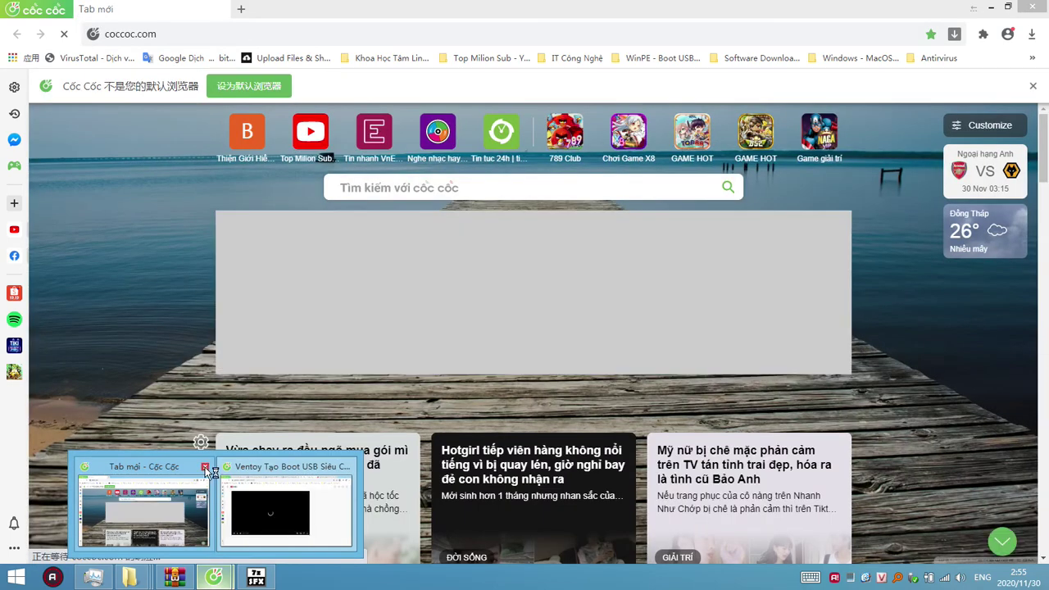
pyautogui.click(203, 466)
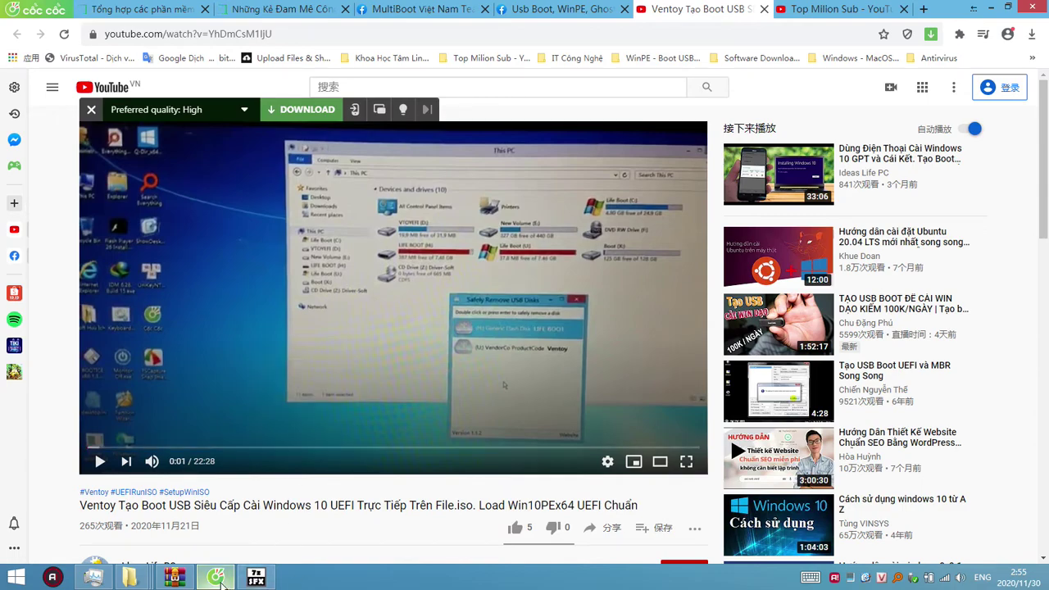
pyautogui.click(217, 578)
pyautogui.click(217, 578)
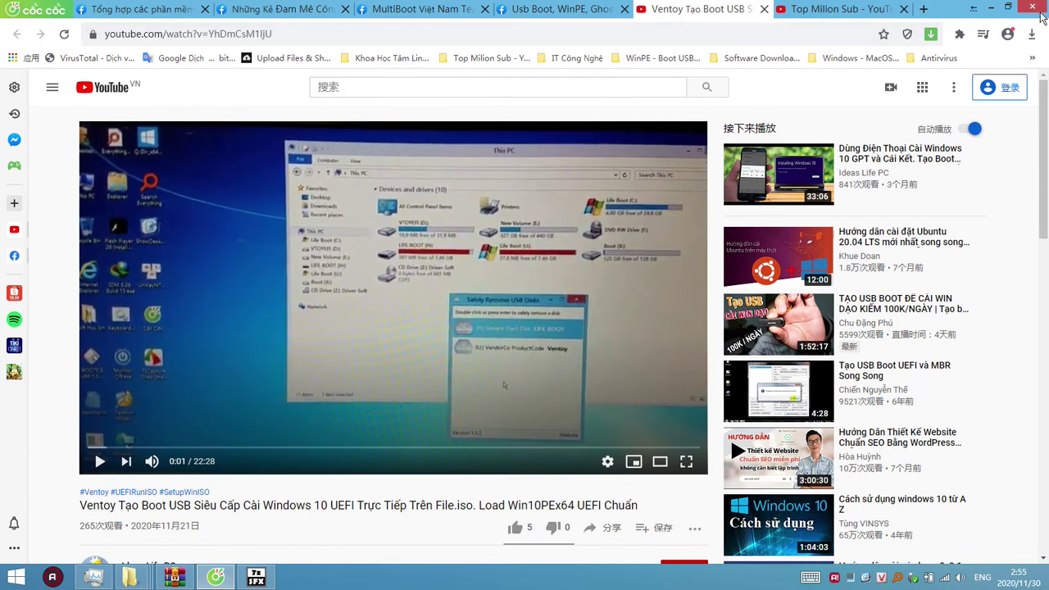
# Step: Close the browser window, bring up the AppData CocCoc User Data\Default folder, and select its Bookmarks file
pyautogui.click(1043, 11)
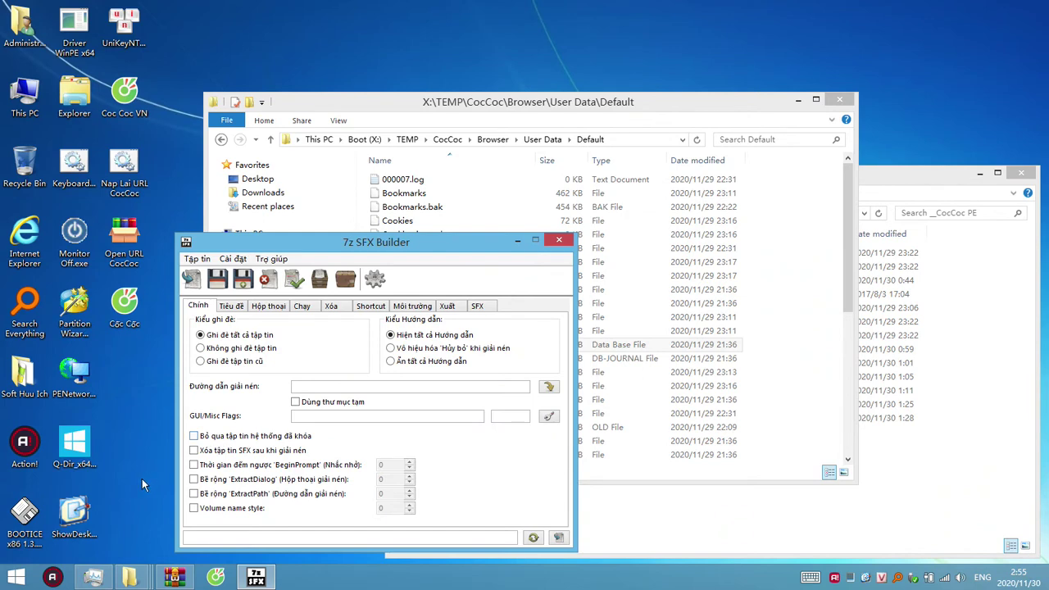
pyautogui.click(131, 581)
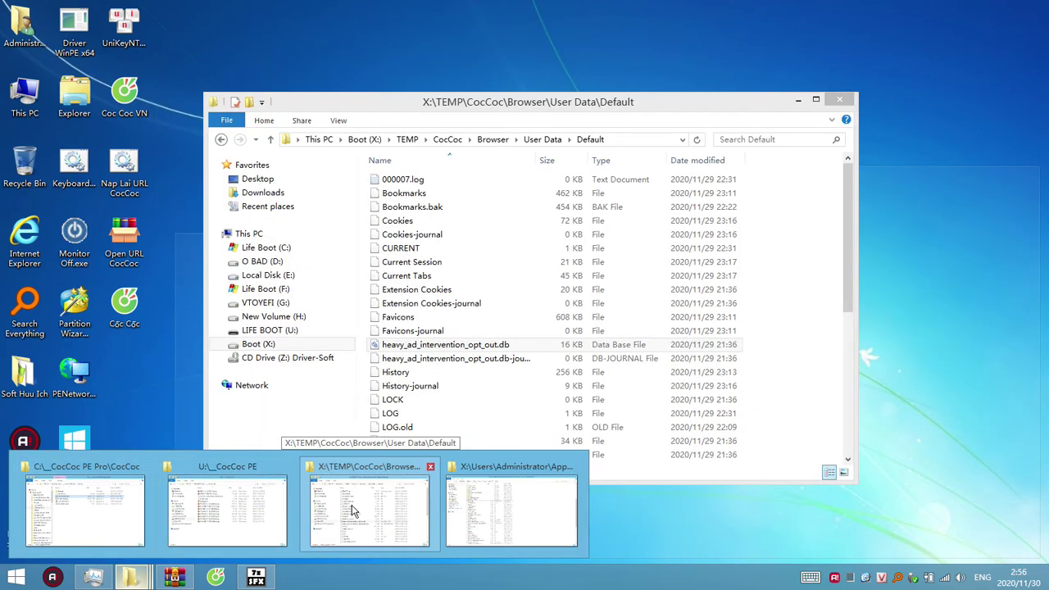
pyautogui.click(480, 515)
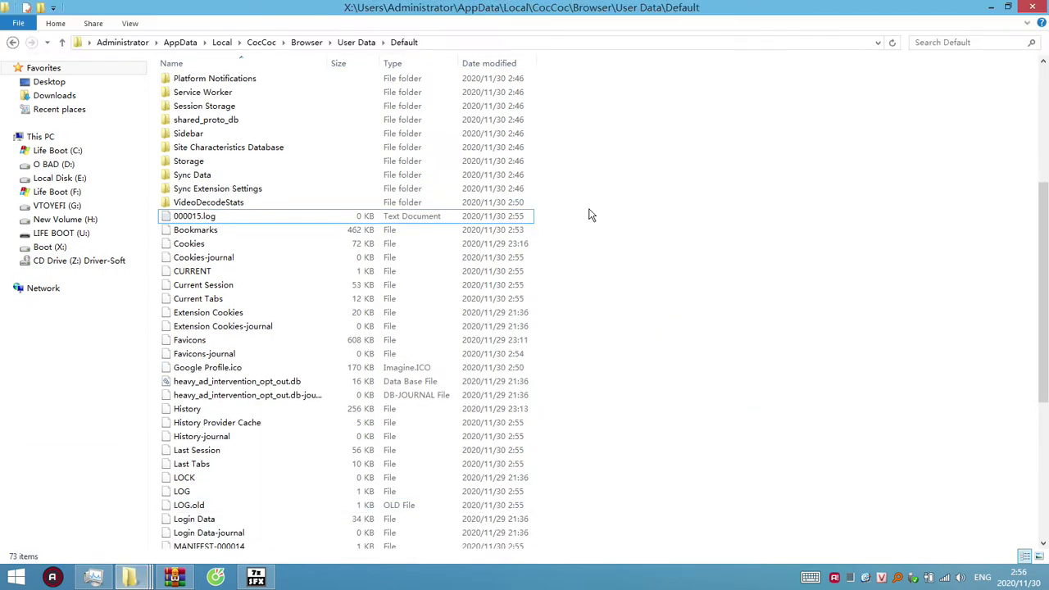
pyautogui.click(468, 38)
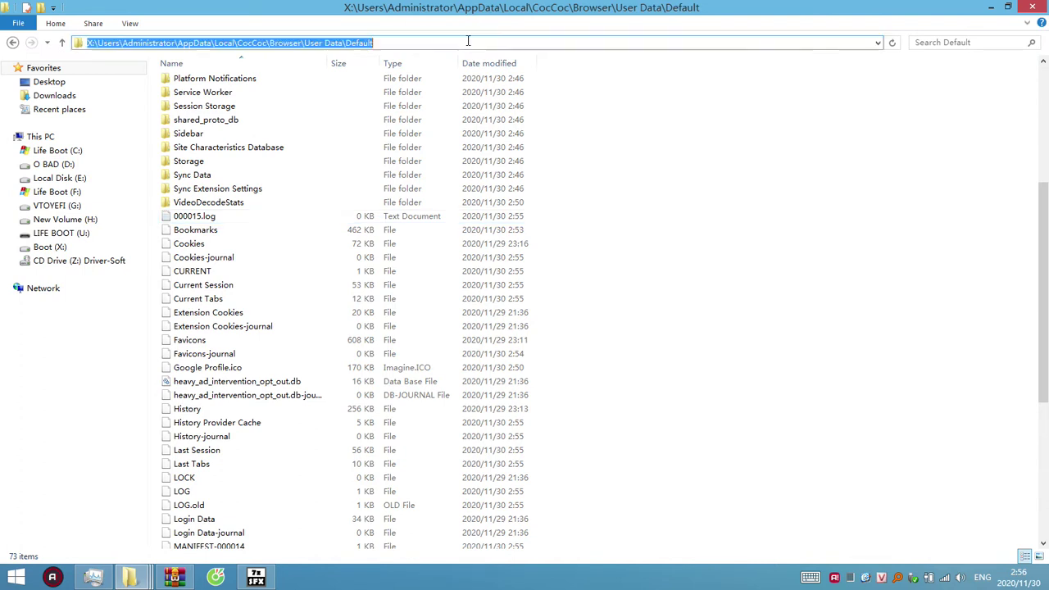
pyautogui.click(534, 100)
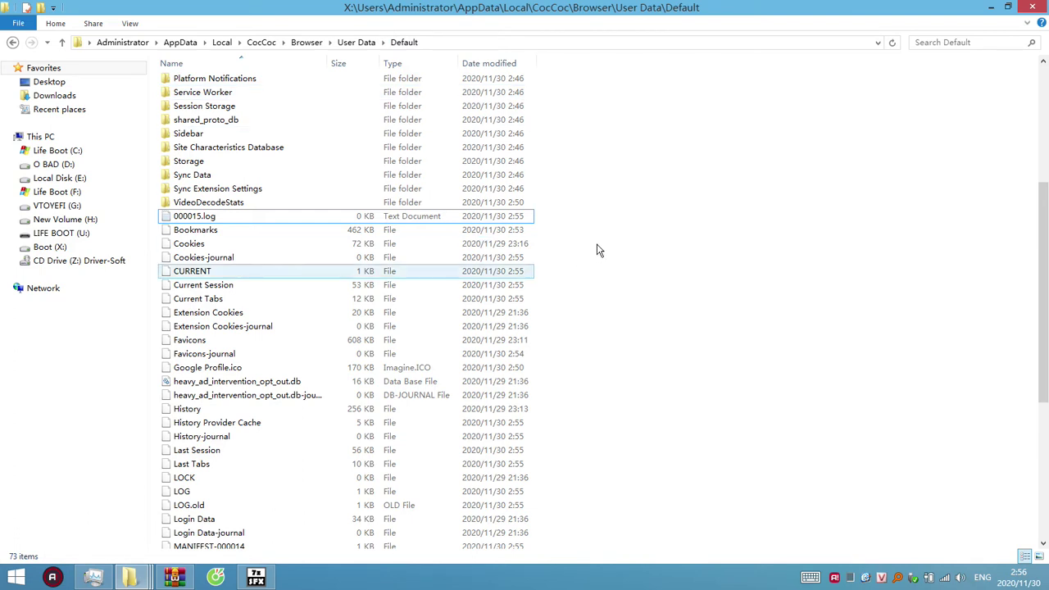
pyautogui.click(195, 232)
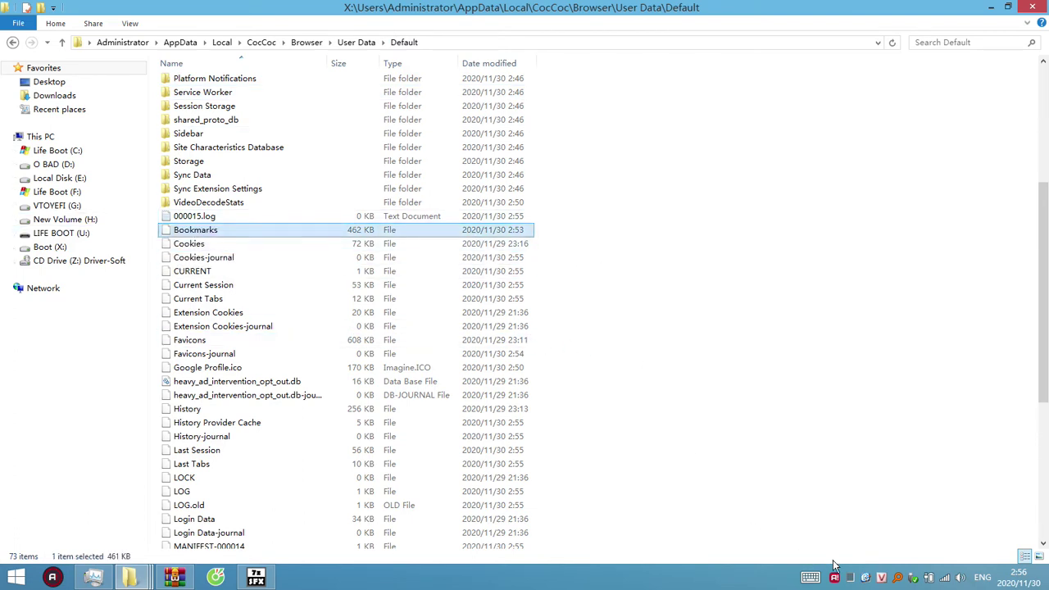
# Step: Search all drives in Everything for "Bookmarks", sort the results by path and look through them, then return to the Default folder
pyautogui.click(897, 577)
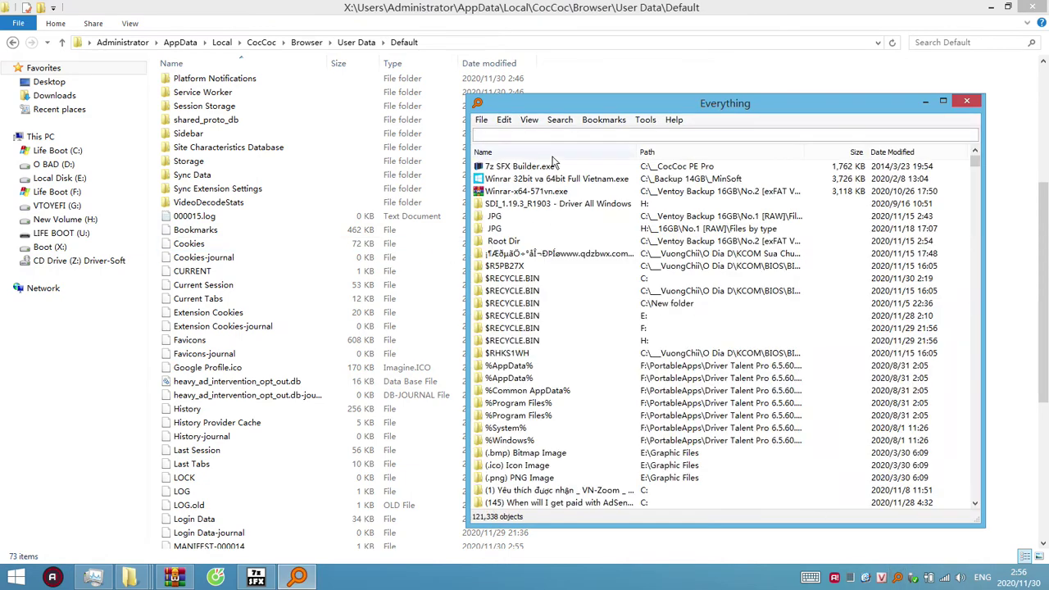
pyautogui.write('Bookmarks')
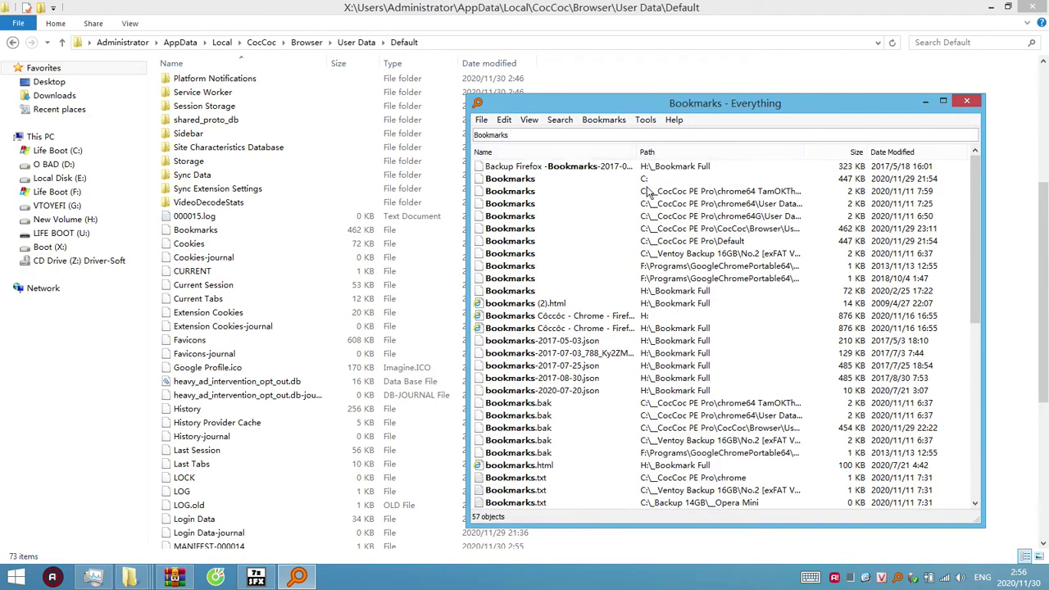
pyautogui.click(733, 154)
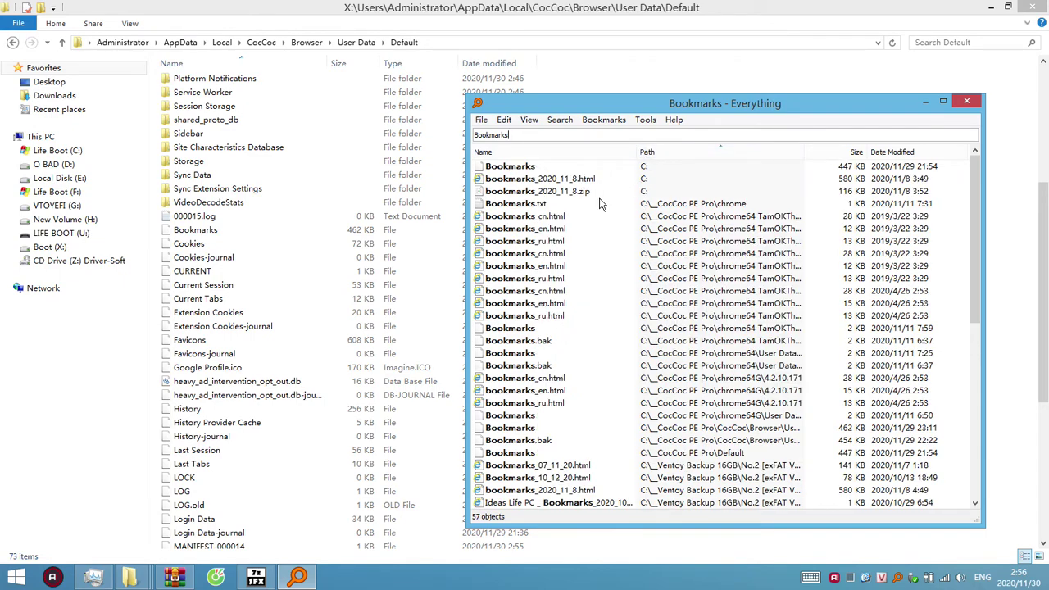
pyautogui.scroll(-10, 599, 203)
pyautogui.scroll(10, 599, 205)
pyautogui.click(540, 194)
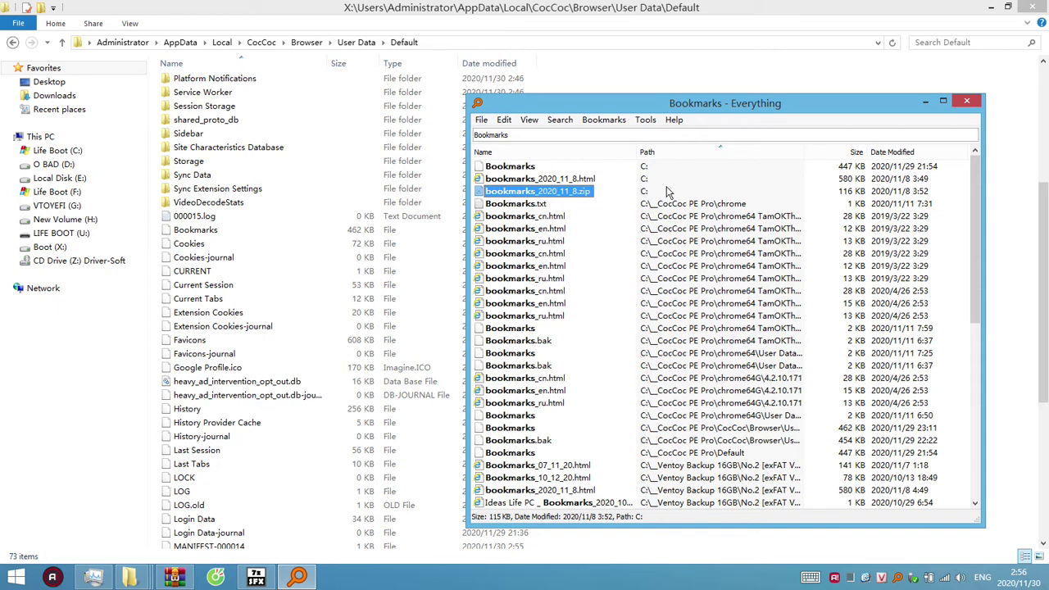
pyautogui.click(668, 79)
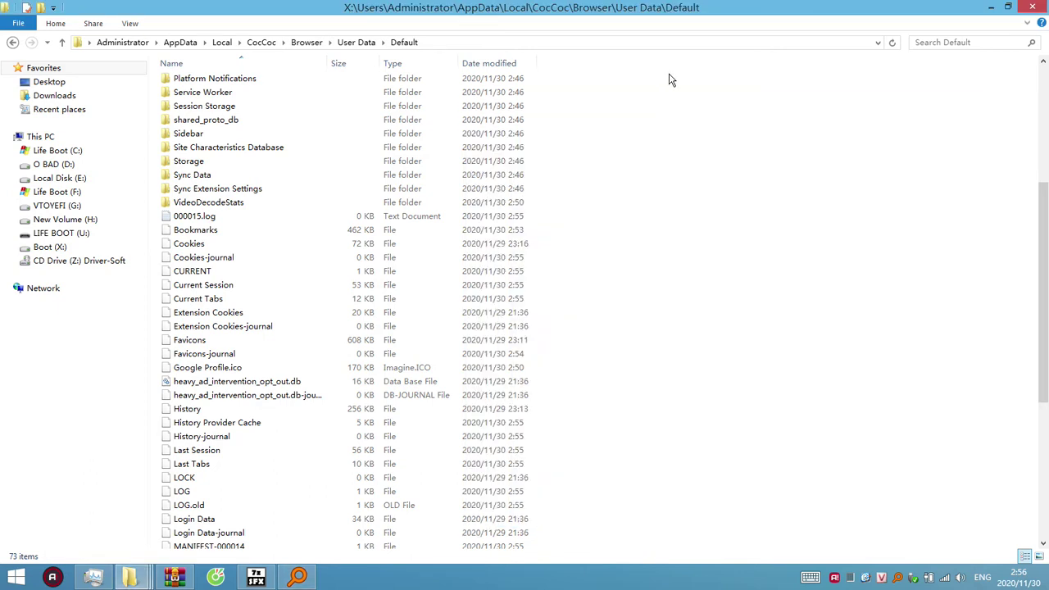
# Step: Copy all loose files in the Default folder, from 000015.log through Web Data-journal, leaving out the subfolders
pyautogui.click(584, 38)
pyautogui.click(620, 166)
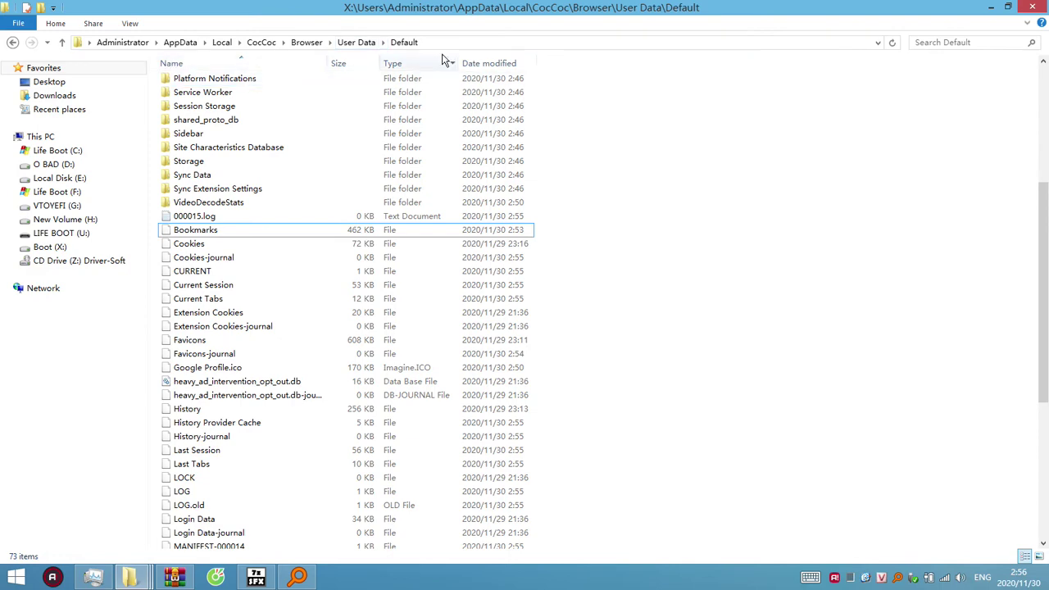
pyautogui.click(201, 227)
pyautogui.click(204, 216)
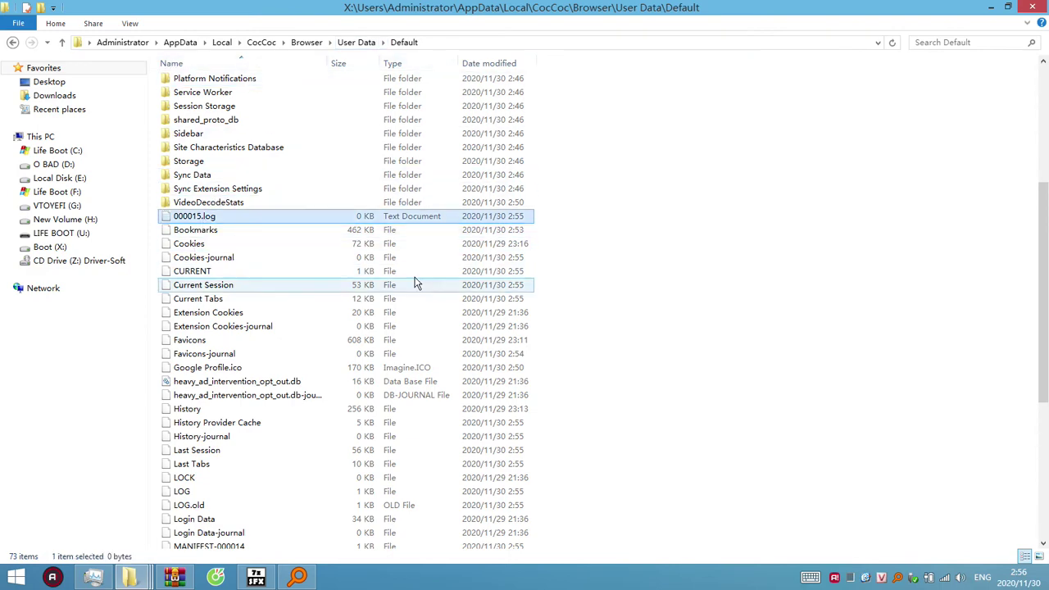
pyautogui.scroll(-6, 352, 281)
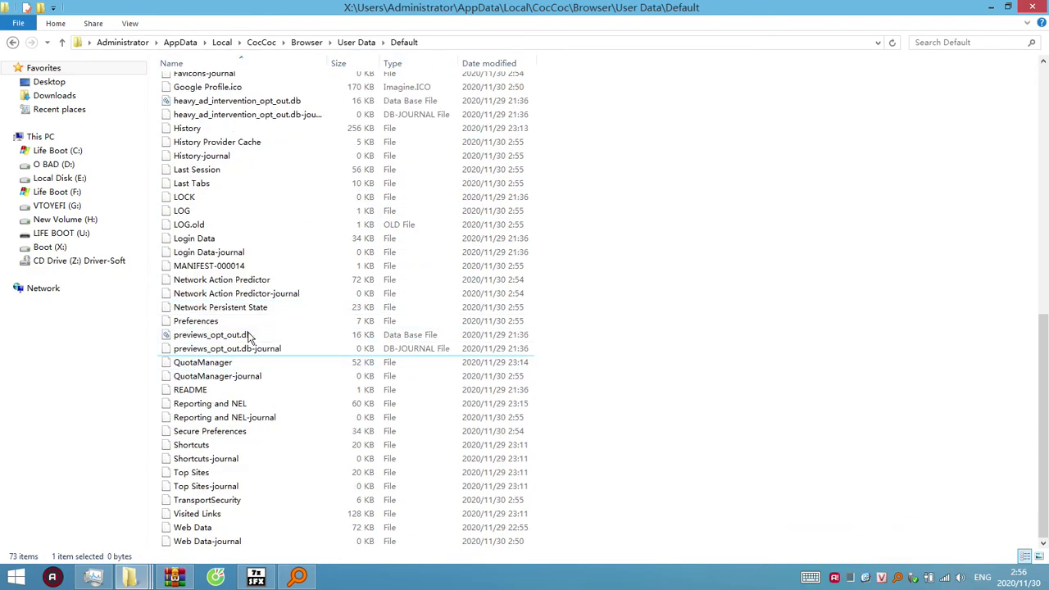
pyautogui.keyDown('shift'); pyautogui.click(226, 541); pyautogui.keyUp('shift')
pyautogui.scroll(6, 243, 427)
pyautogui.scroll(4, 245, 410)
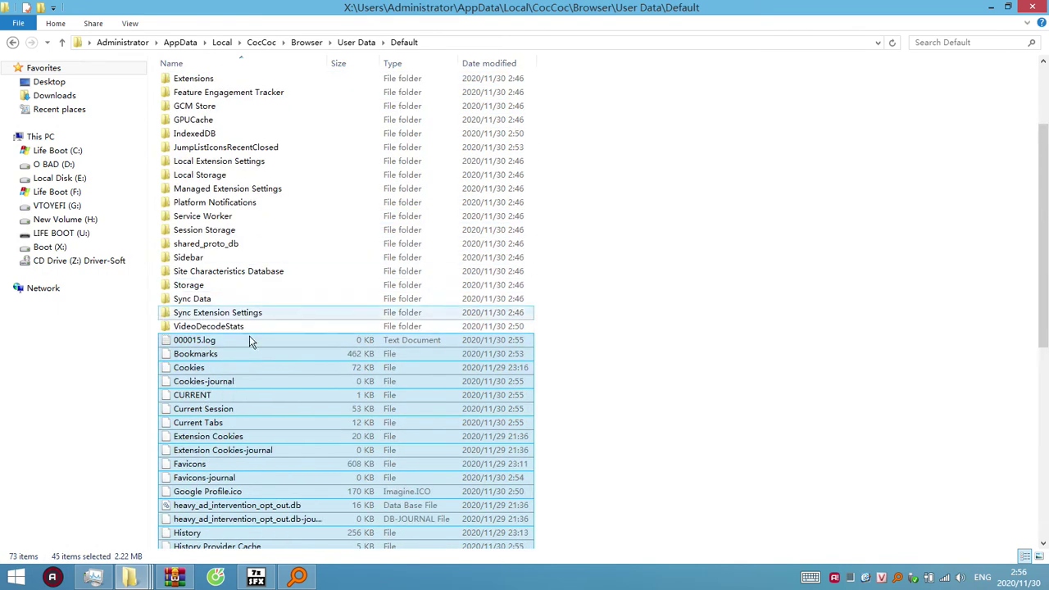
pyautogui.rightClick(234, 398)
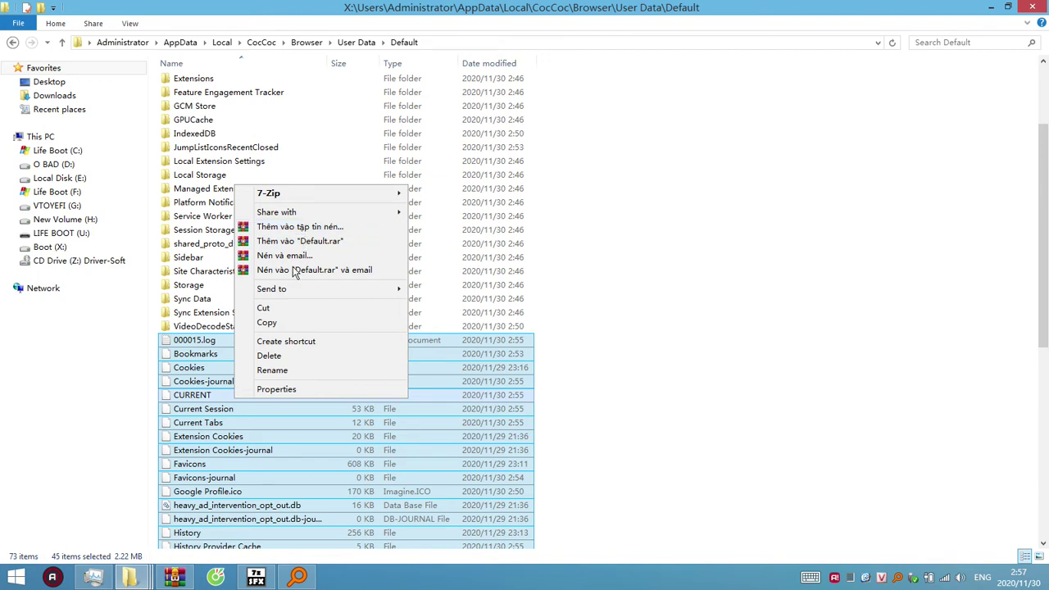
pyautogui.click(271, 323)
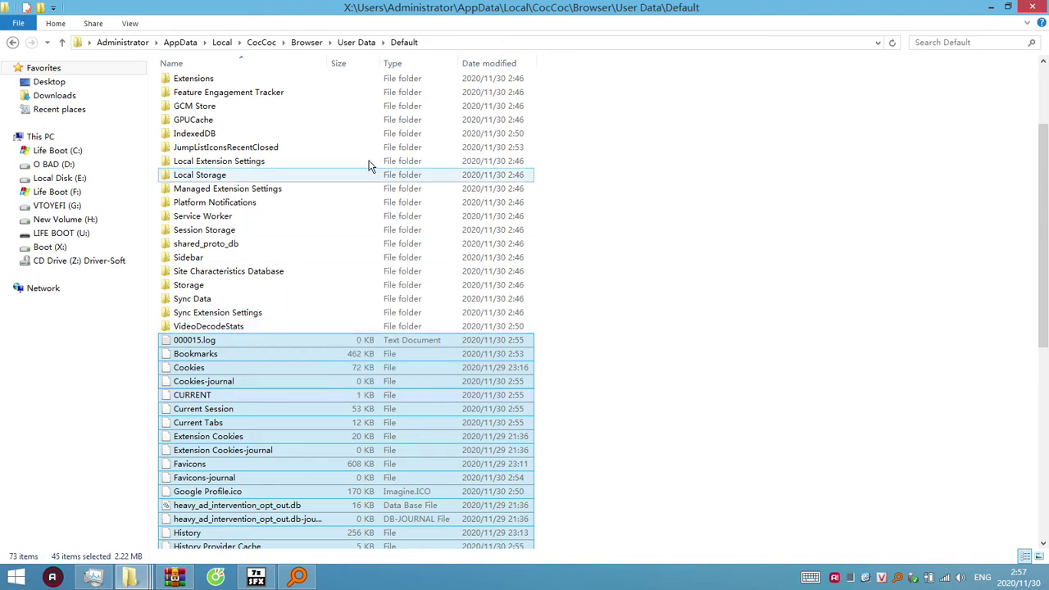
# Step: Take the Default folder window out of full screen, then move and resize it to uncover the other windows
pyautogui.doubleClick(621, 14)
pyautogui.moveTo(479, 118); pyautogui.dragTo(648, 92)
pyautogui.moveTo(842, 83); pyautogui.dragTo(842, 17)
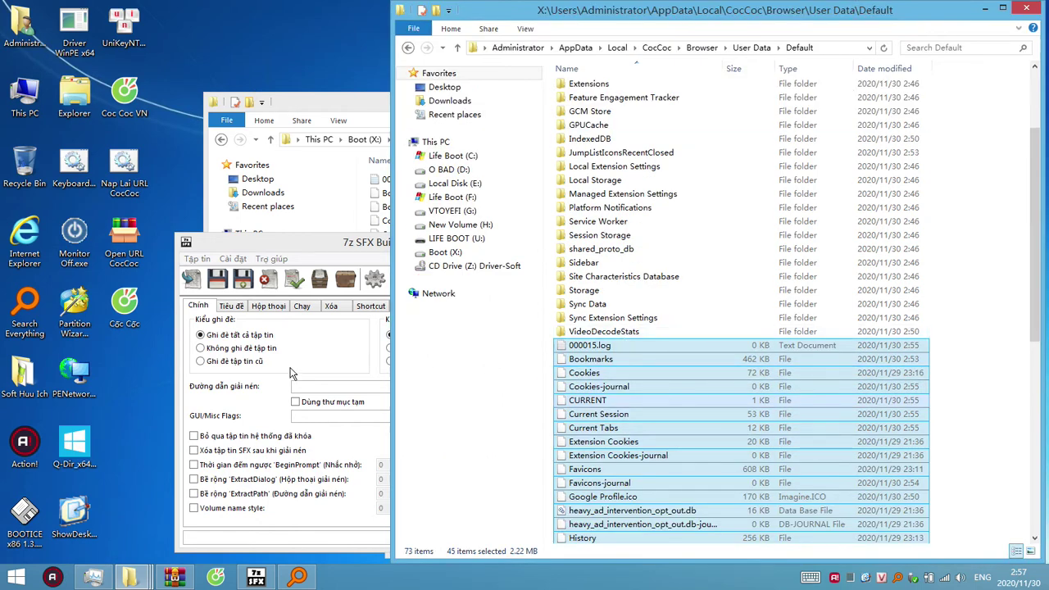
# Step: Switch to the X:\TEMP\CocCoc folder window, check the X:\CocCoc folder, and go to the root of Boot (X:)
pyautogui.click(131, 577)
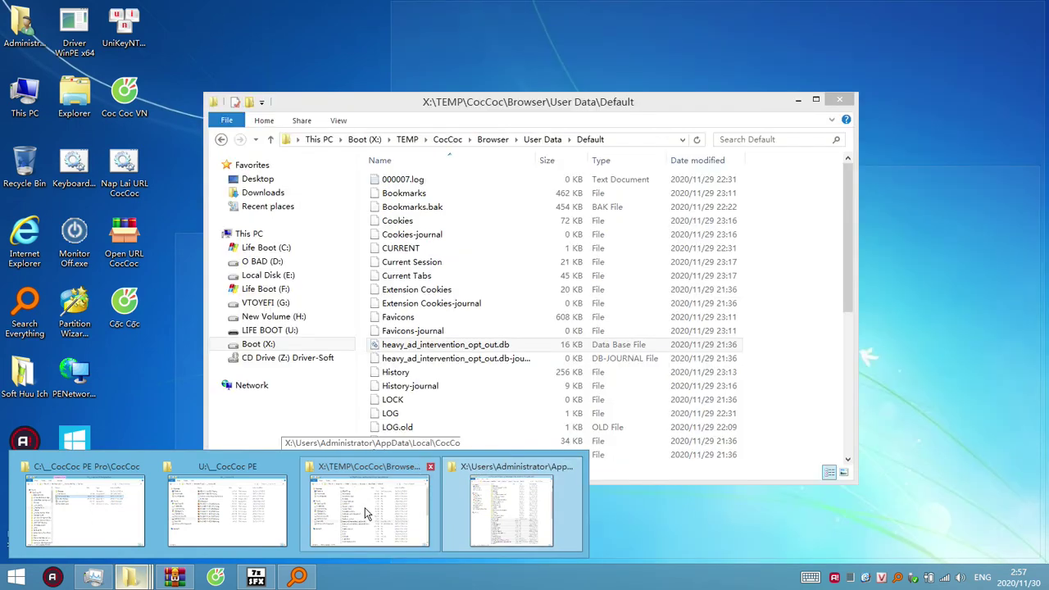
pyautogui.click(367, 514)
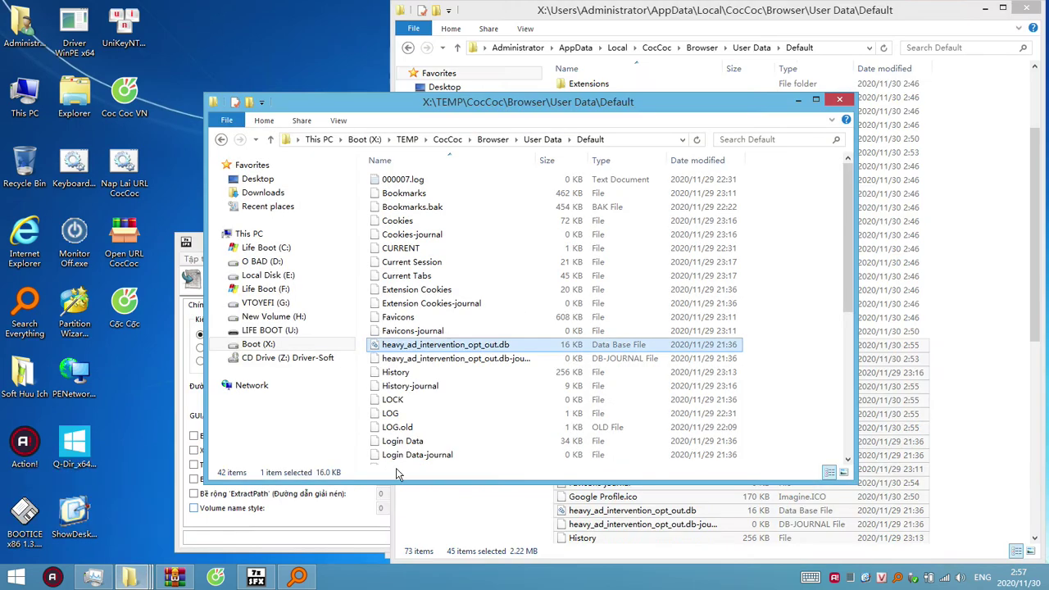
pyautogui.click(364, 139)
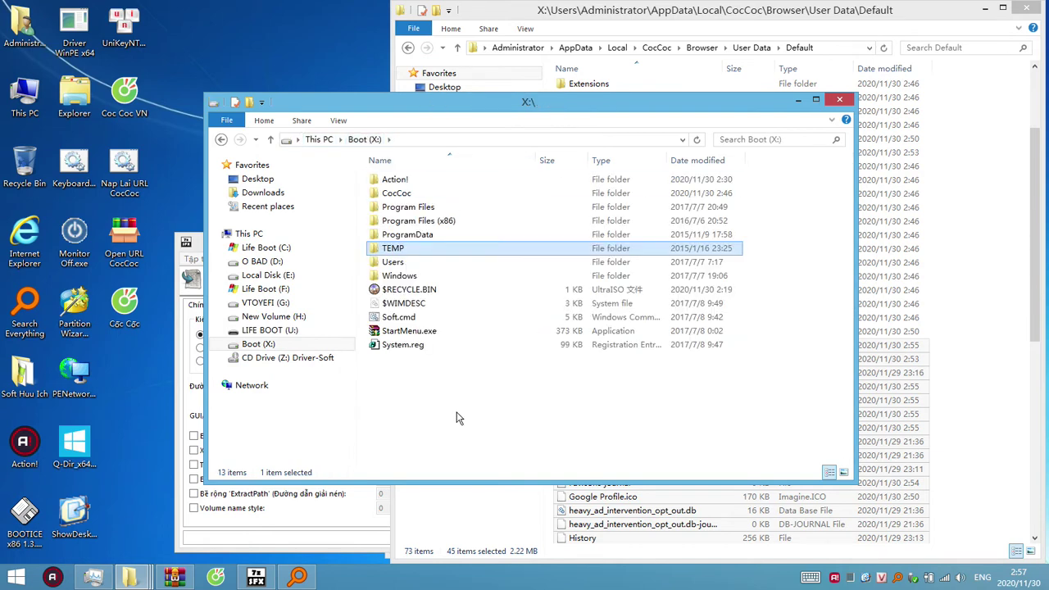
pyautogui.doubleClick(397, 194)
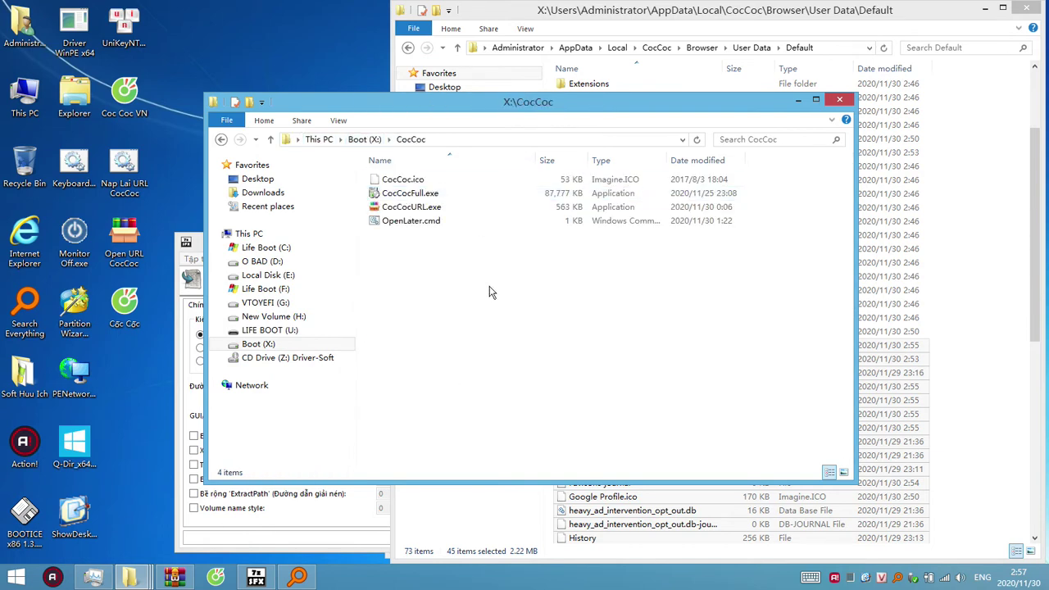
pyautogui.click(364, 139)
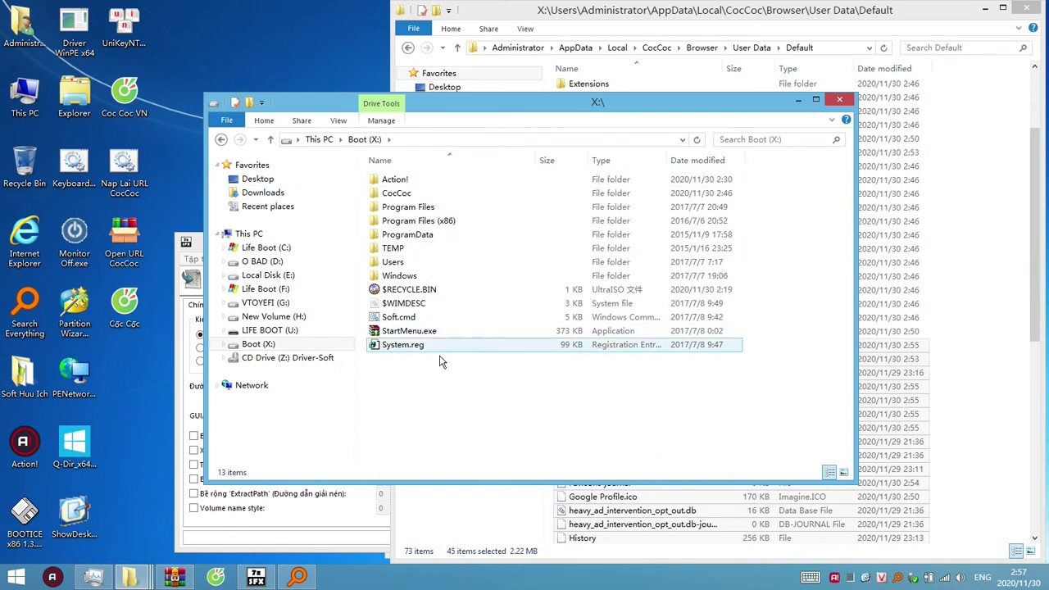
# Step: Create a folder named CocCocPE on Boot (X:) and paste the copied profile files into it
pyautogui.click(249, 104)
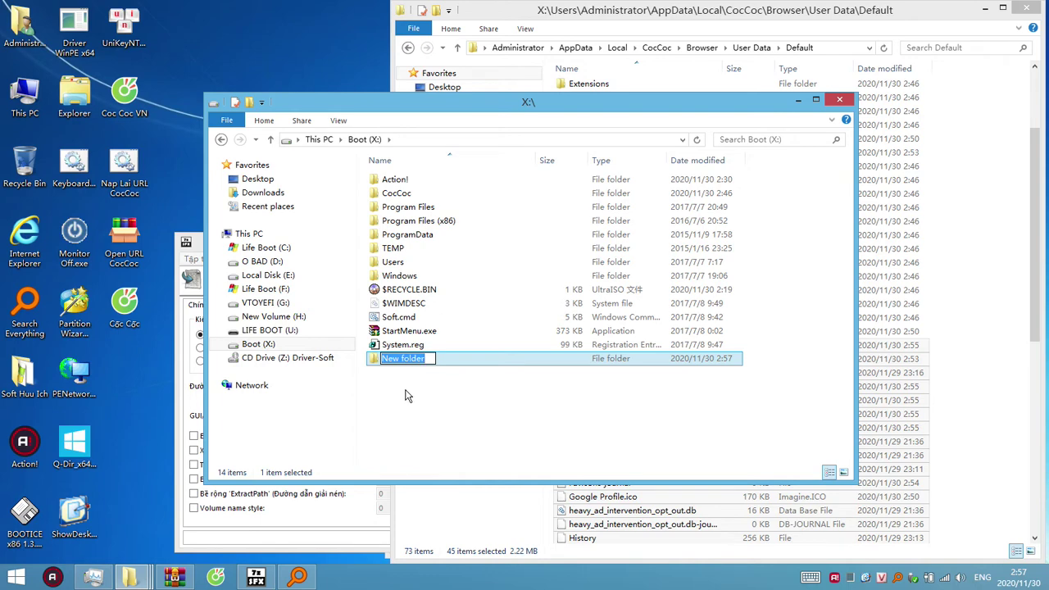
pyautogui.write('Co')
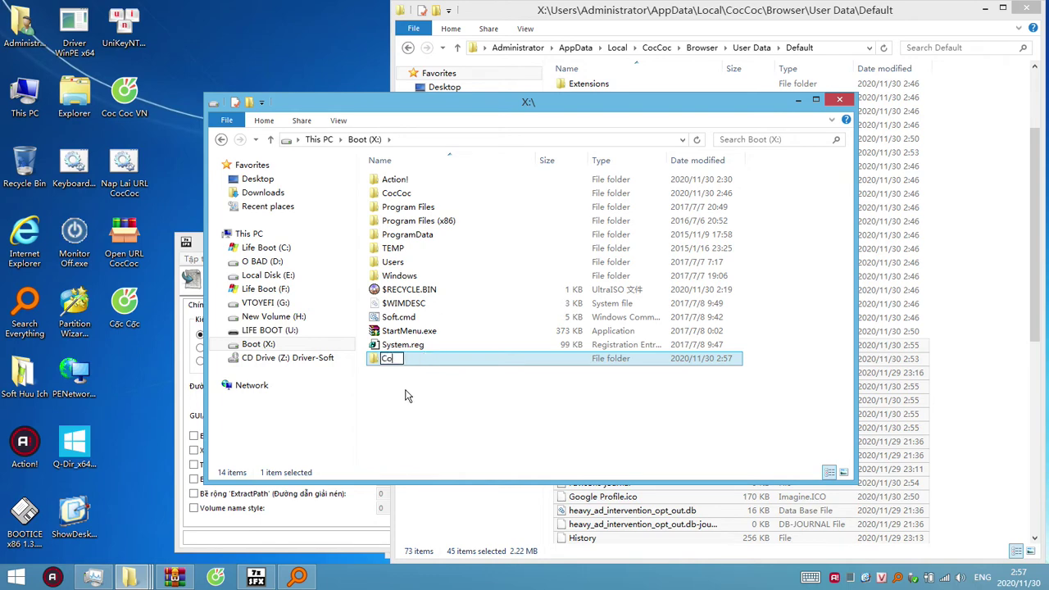
pyautogui.write('cCocPE')
pyautogui.press('Return')
pyautogui.press('Return')
pyautogui.hotkey('ctrl', 'v')
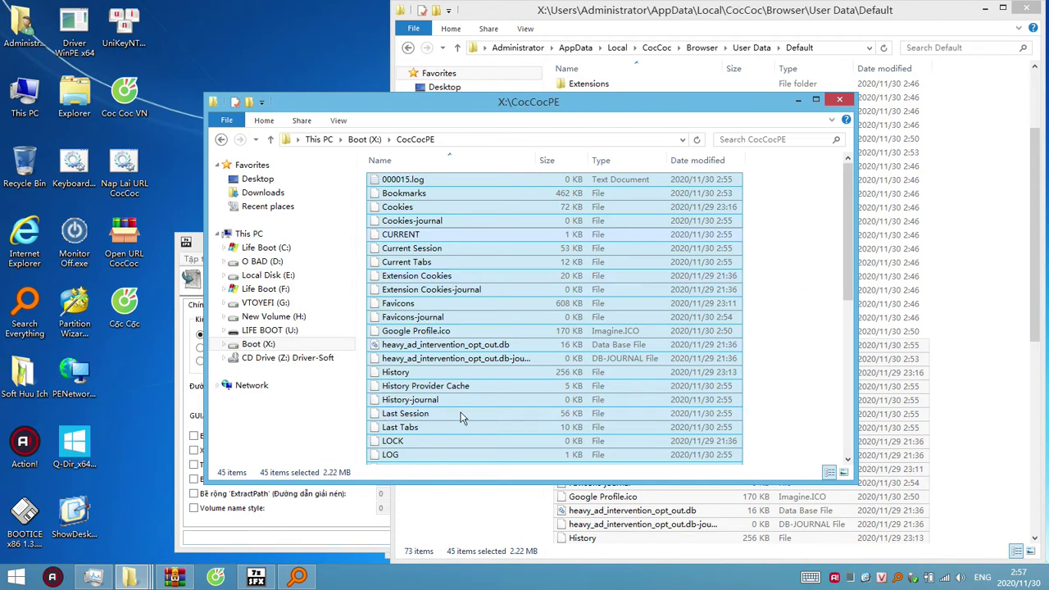
# Step: Delete all loose files from 000015.log through Web Data-journal in the AppData Default folder, keeping the subfolders
pyautogui.click(967, 375)
pyautogui.click(607, 346)
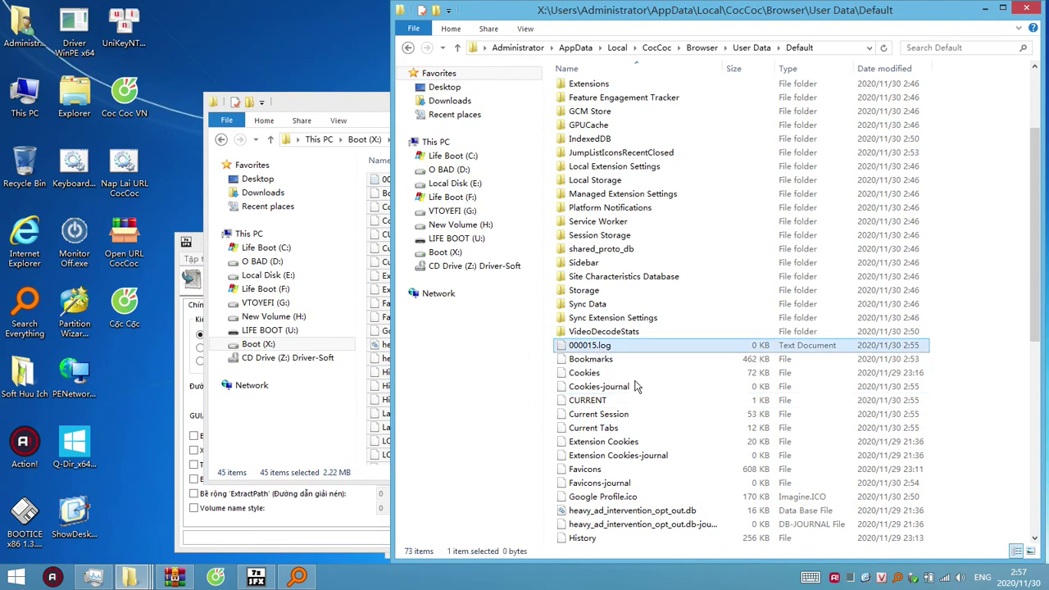
pyautogui.scroll(-1, 748, 459)
pyautogui.scroll(-10, 748, 459)
pyautogui.keyDown('shift'); pyautogui.click(607, 536); pyautogui.keyUp('shift')
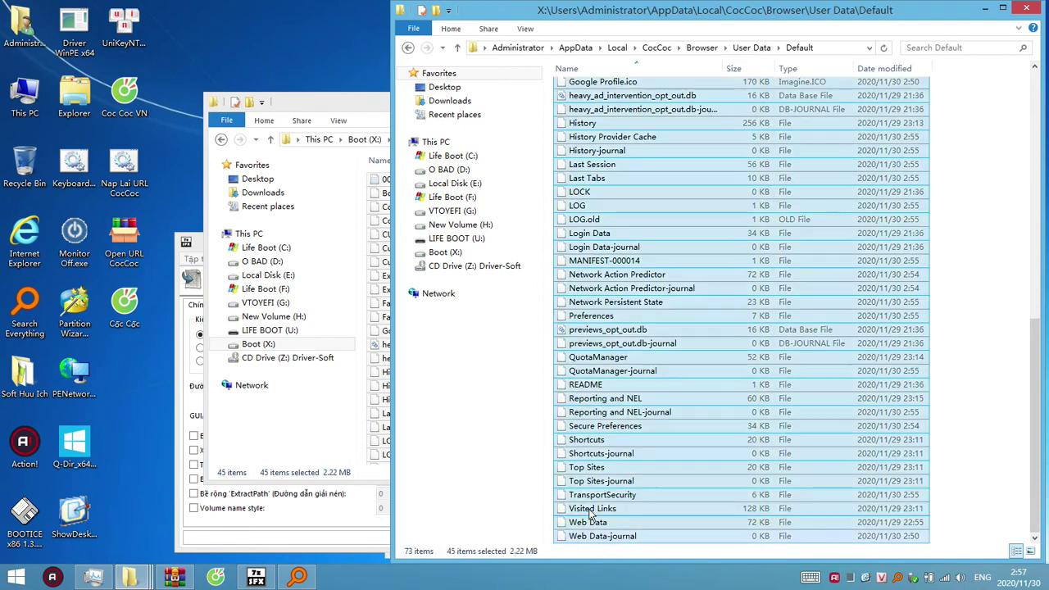
pyautogui.press('Delete')
pyautogui.press('Return')
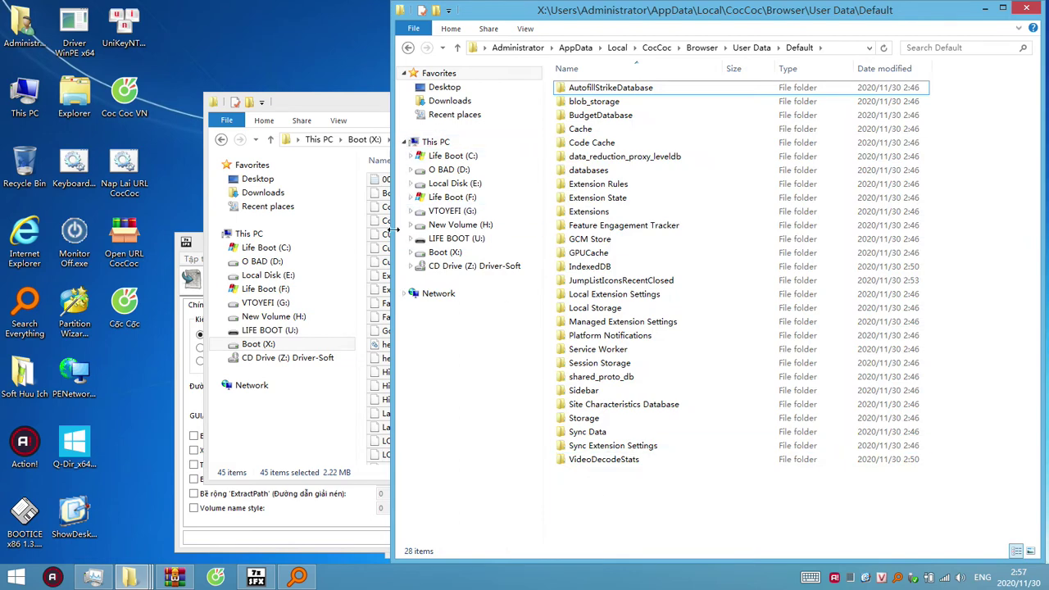
# Step: Narrow the Default folder window and launch Cốc Cốc beside it
pyautogui.moveTo(391, 230); pyautogui.dragTo(547, 311)
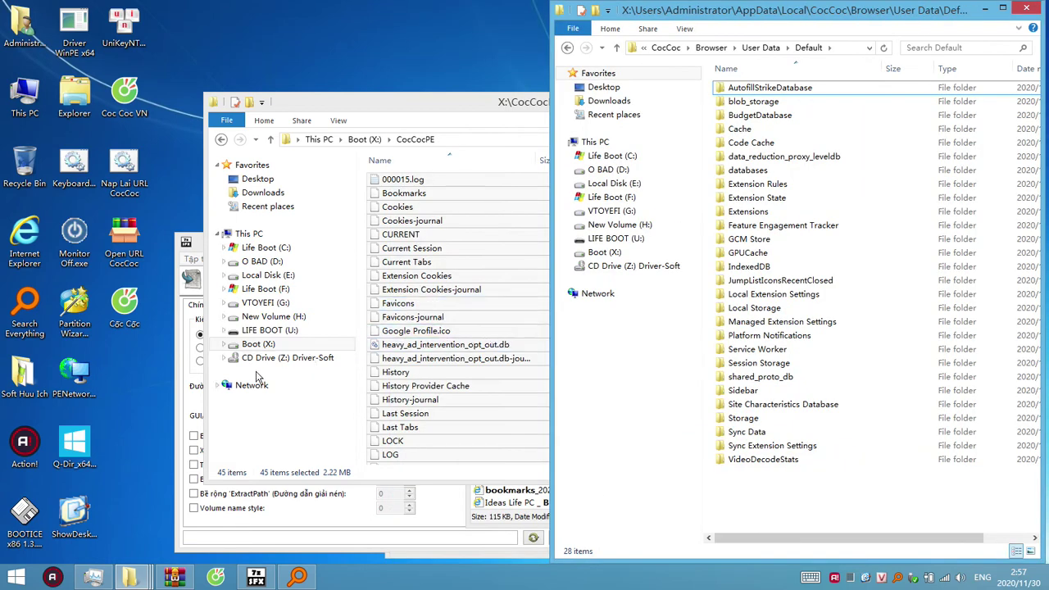
pyautogui.click(122, 365)
pyautogui.click(216, 577)
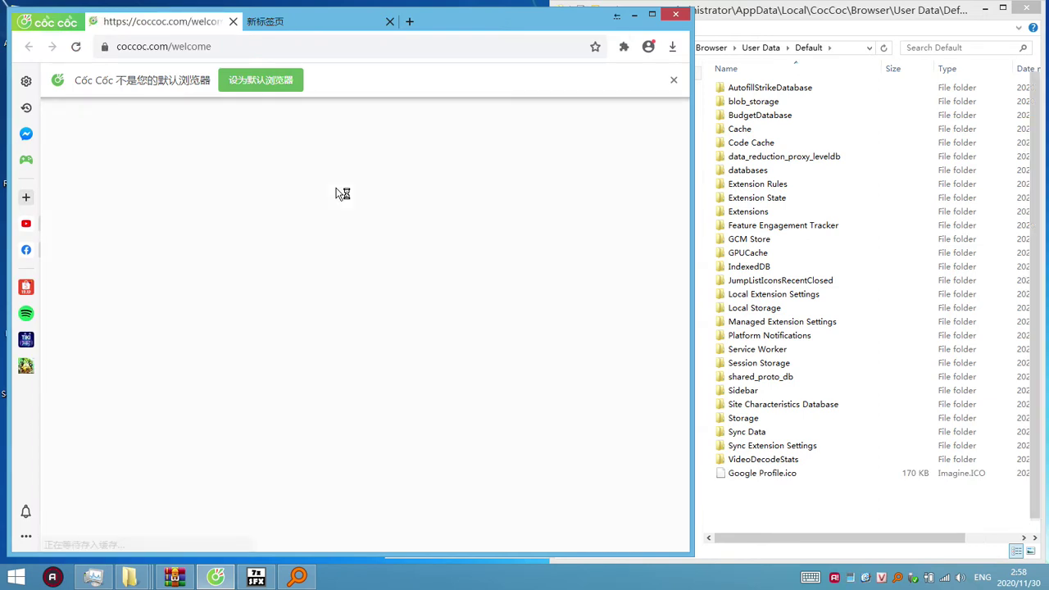
# Step: Dismiss the default-browser prompt in Cốc Cốc and examine the profile files in the Default folder
pyautogui.click(48, 21)
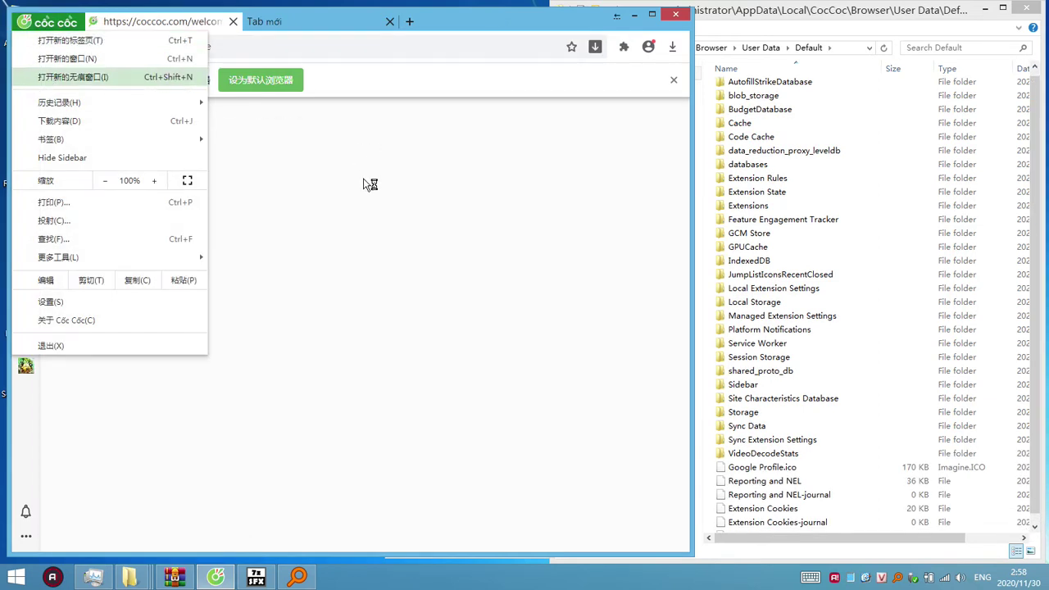
pyautogui.click(370, 183)
pyautogui.click(675, 81)
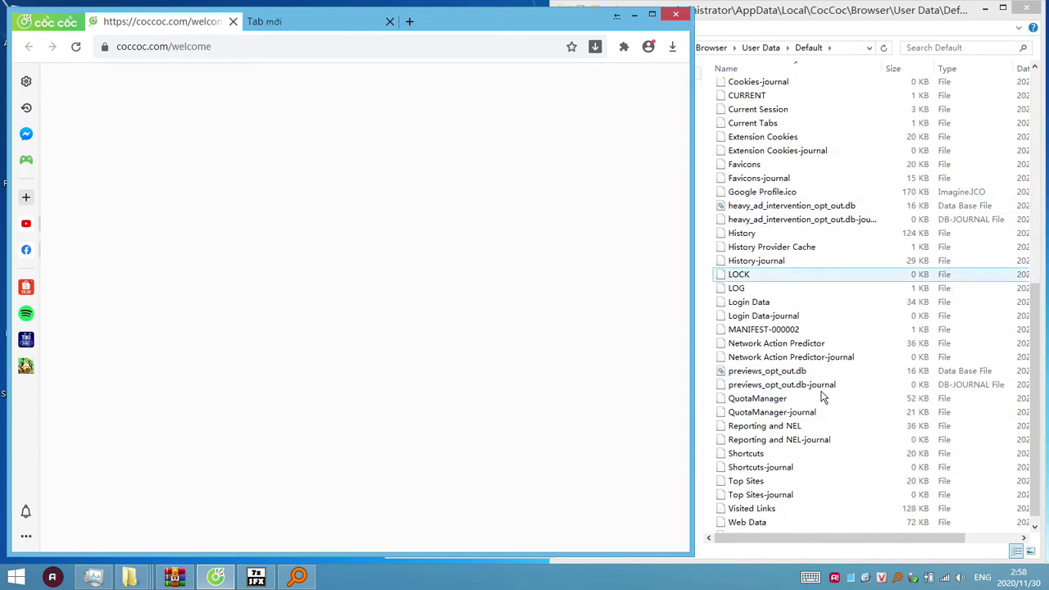
pyautogui.scroll(-1, 820, 266)
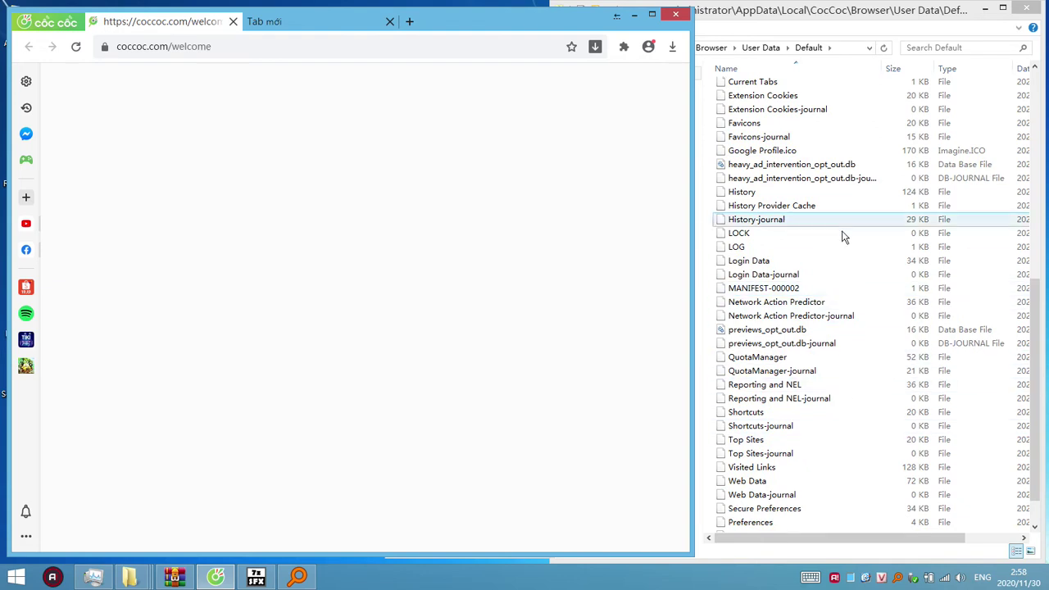
pyautogui.scroll(-1, 721, 98)
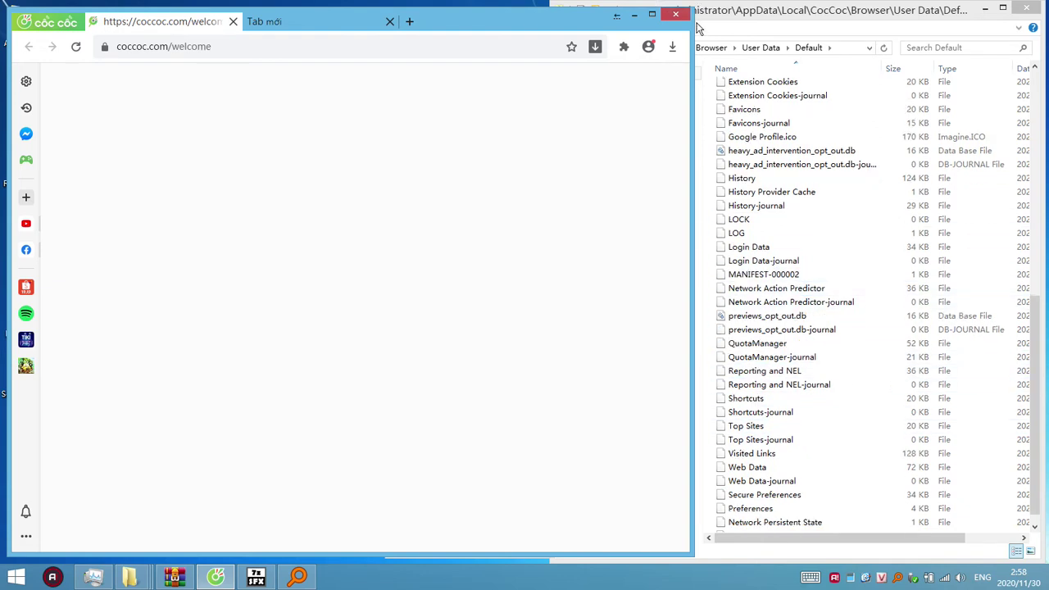
# Step: Close Cốc Cốc with all its tabs and copy the backed-up profile files from CocCocPE into the Default folder, replacing existing files
pyautogui.click(677, 16)
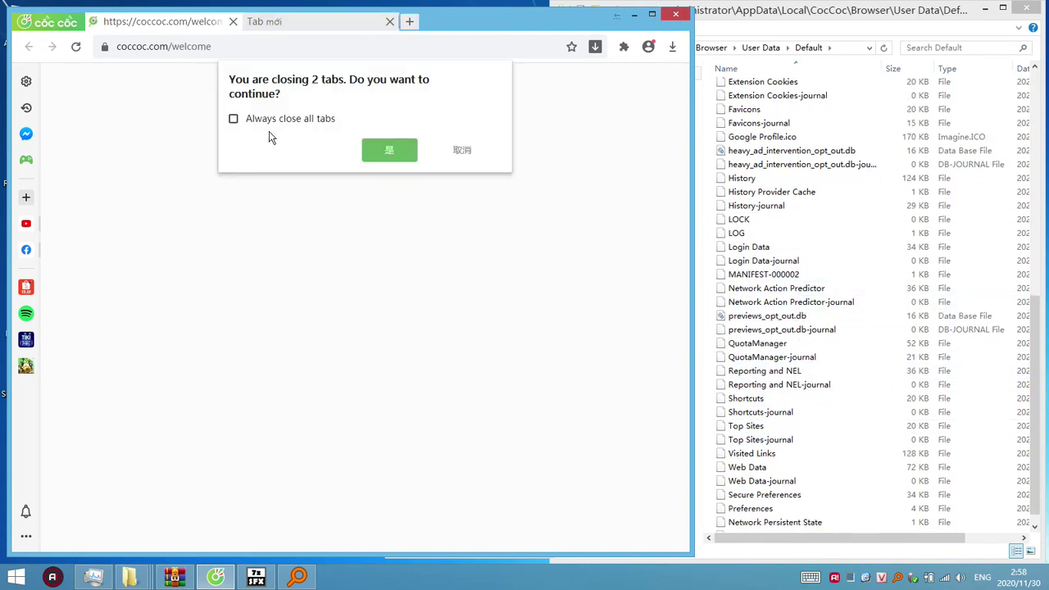
pyautogui.click(389, 150)
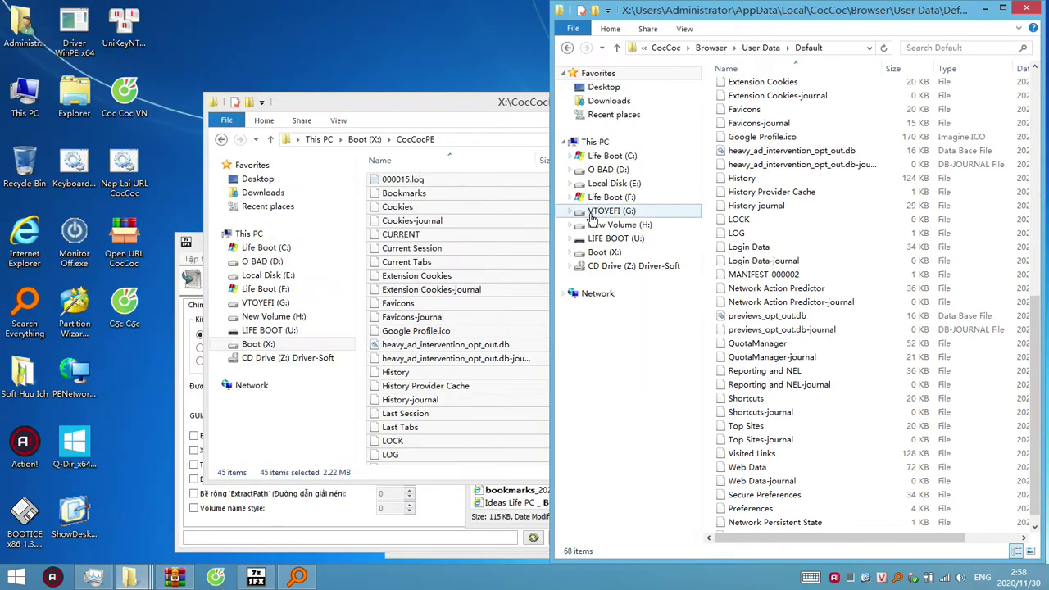
pyautogui.click(417, 101)
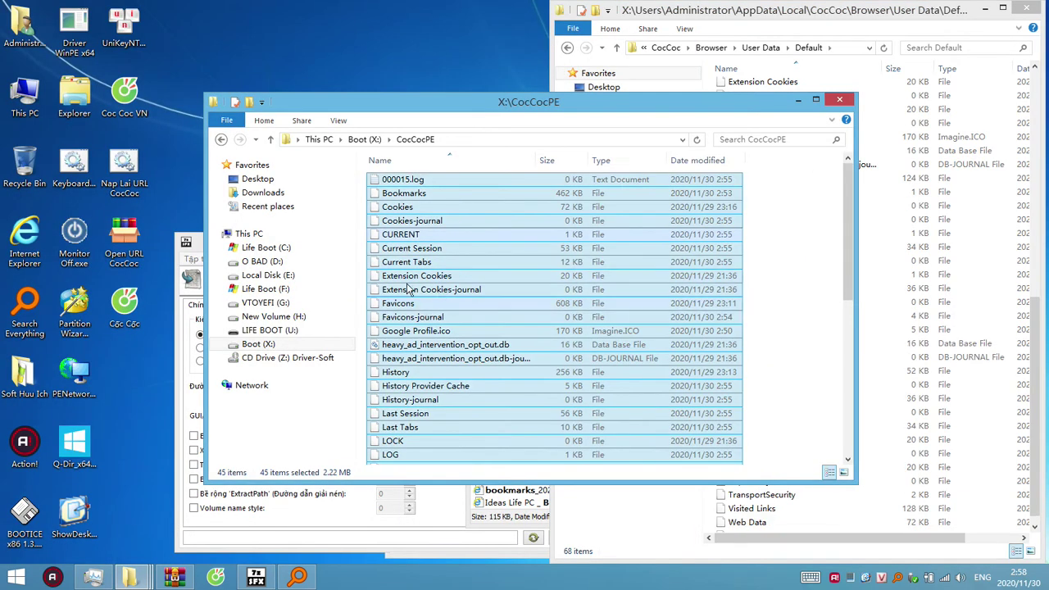
pyautogui.rightClick(403, 271)
pyautogui.click(436, 389)
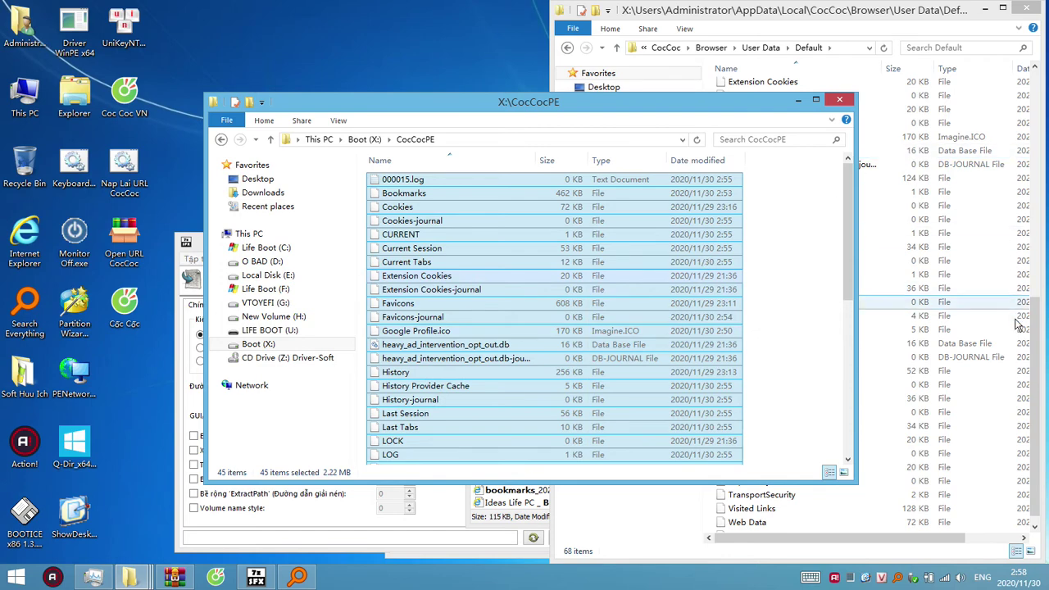
pyautogui.click(973, 322)
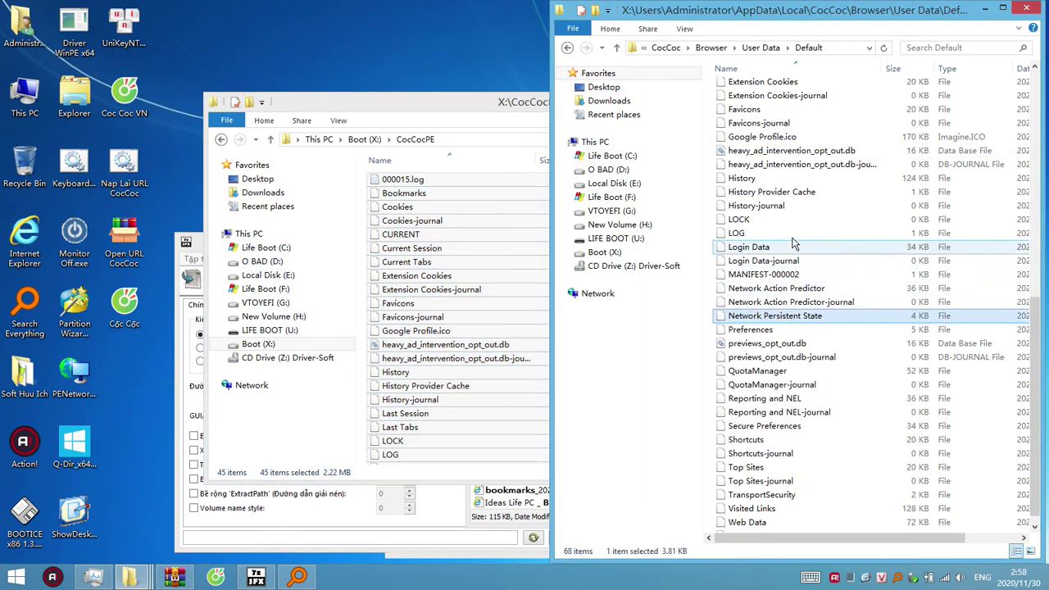
pyautogui.hotkey('ctrl', 'v')
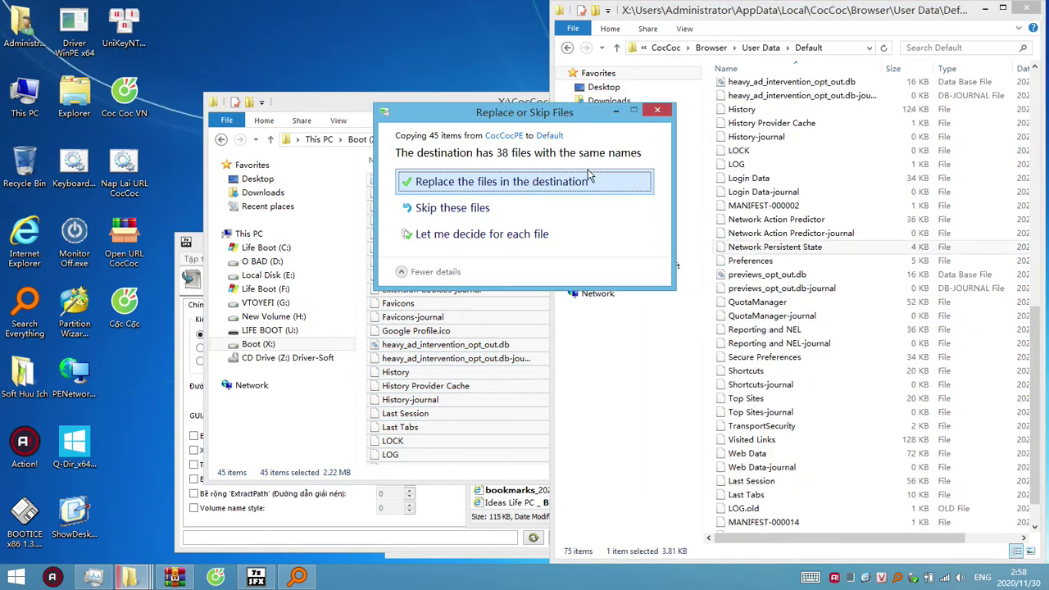
pyautogui.click(576, 184)
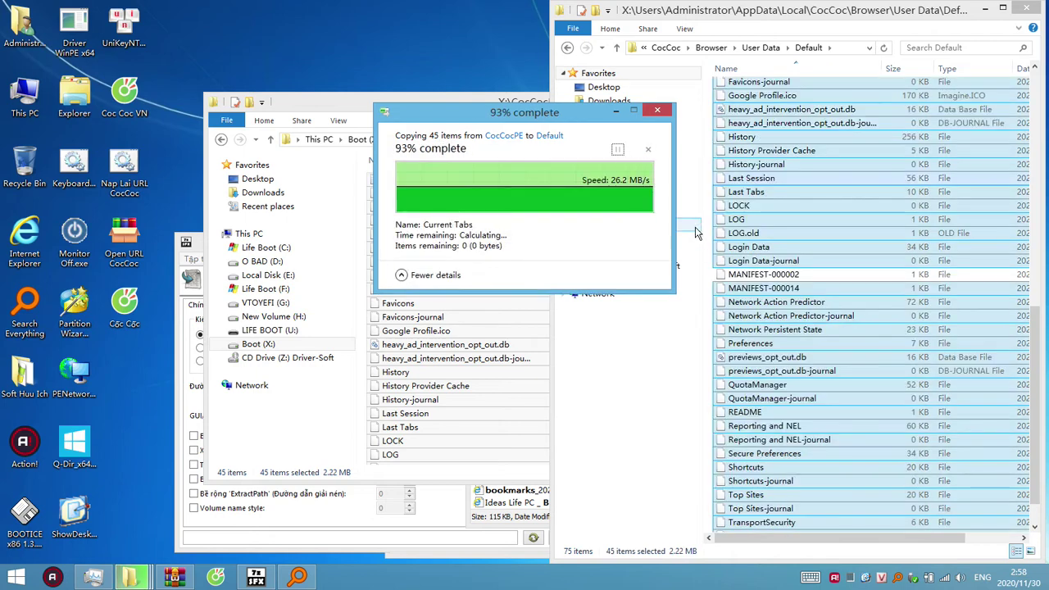
# Step: Launch Cốc Cốc and examine the restored overflow bookmarks and the recently closed tabs in the history
pyautogui.click(226, 579)
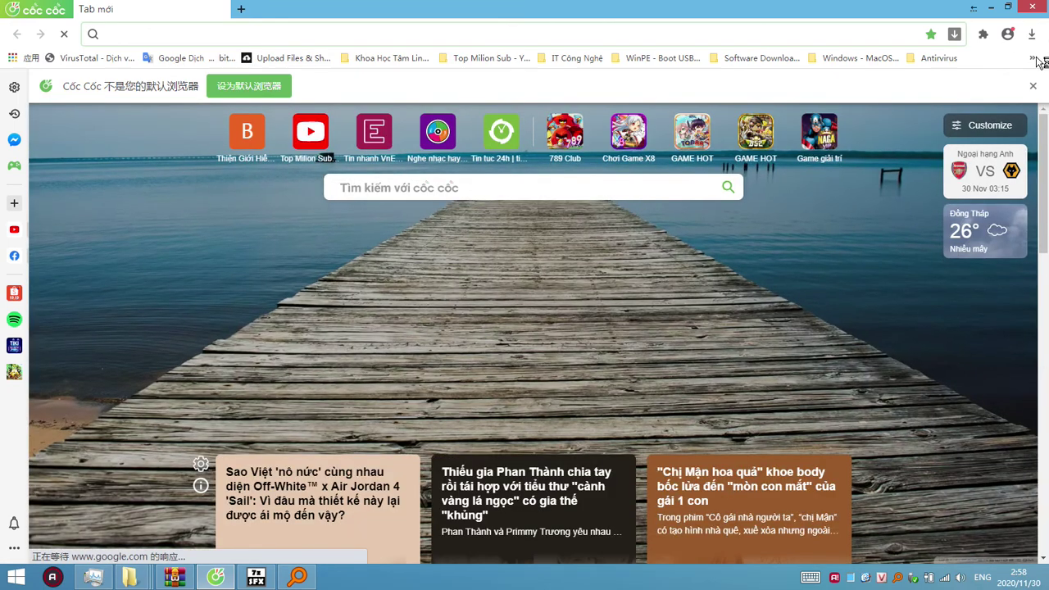
pyautogui.click(1033, 58)
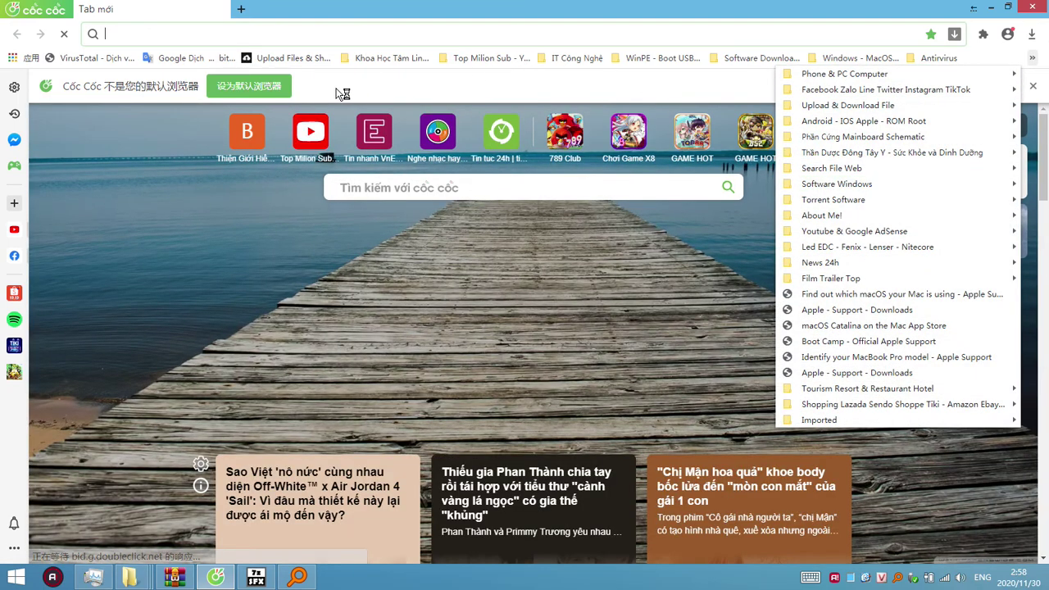
pyautogui.click(1047, 75)
pyautogui.click(1032, 58)
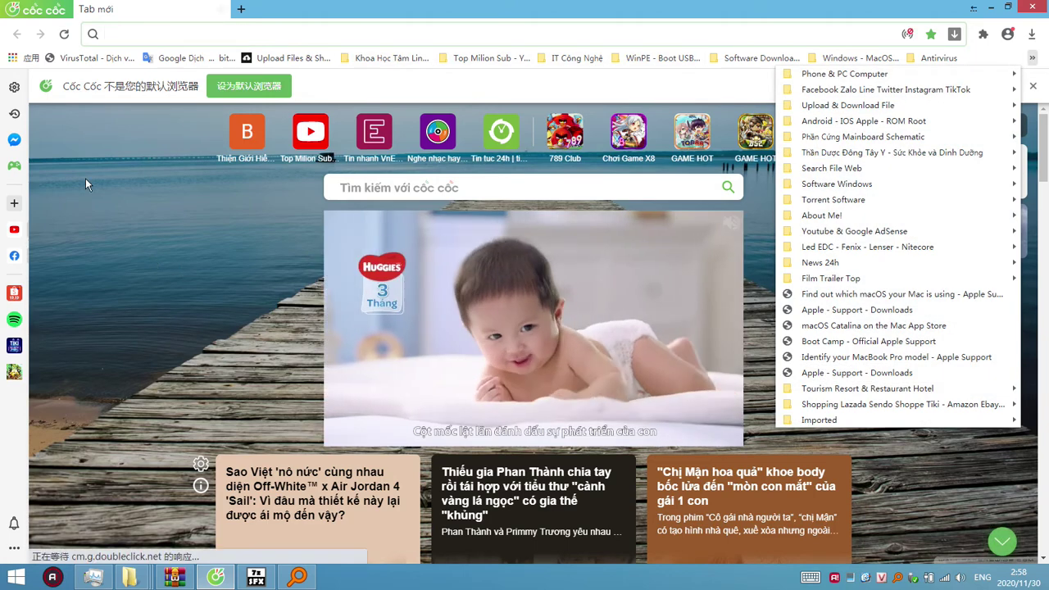
pyautogui.click(66, 107)
pyautogui.click(35, 9)
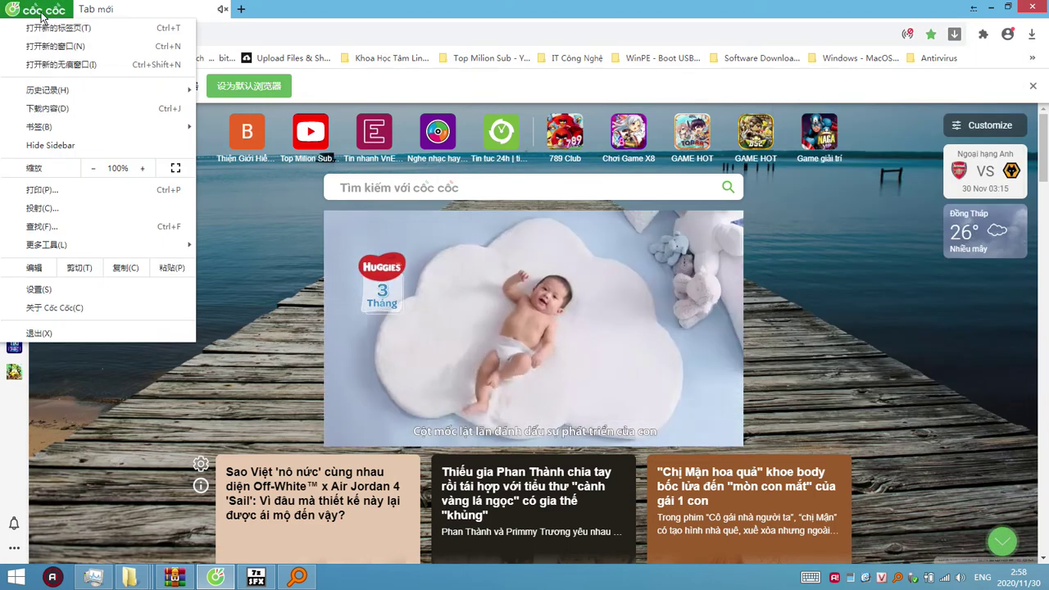
pyautogui.moveTo(115, 90)
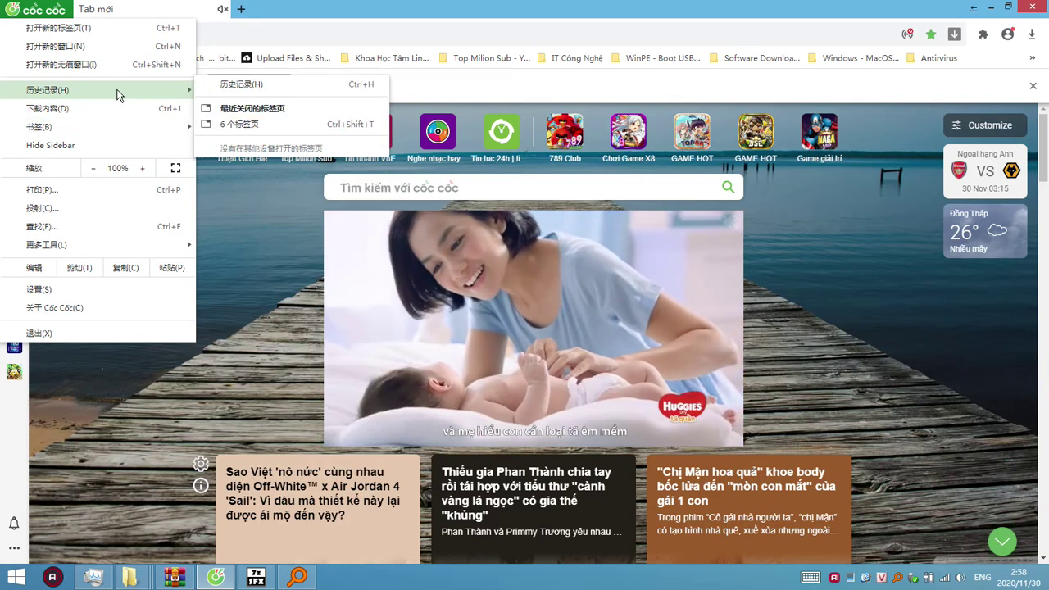
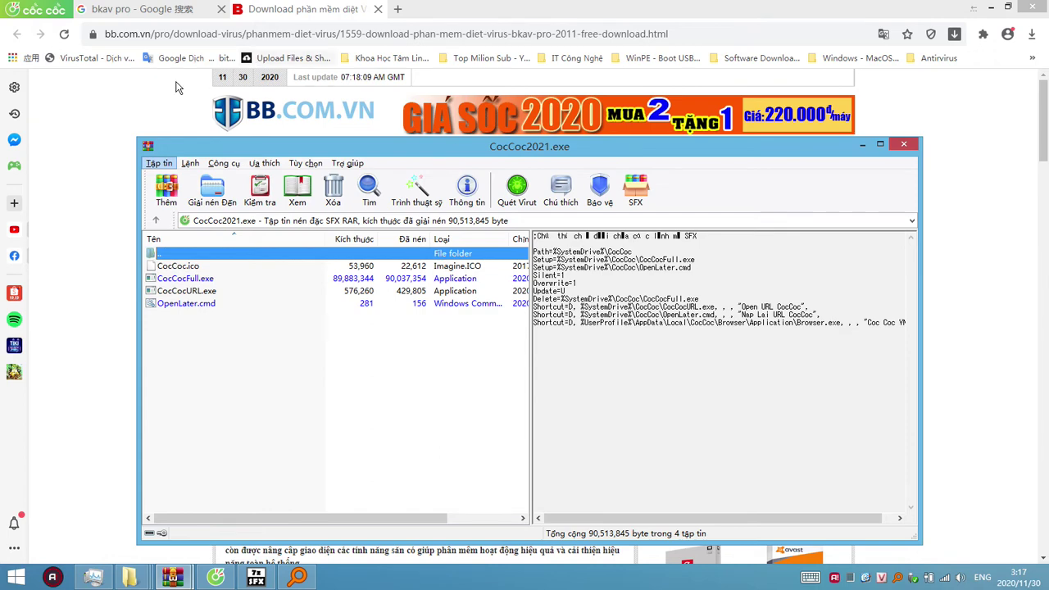
# Step: Minimise the Cốc Cốc window and clear the remaining windows to show the desktop
pyautogui.click(123, 108)
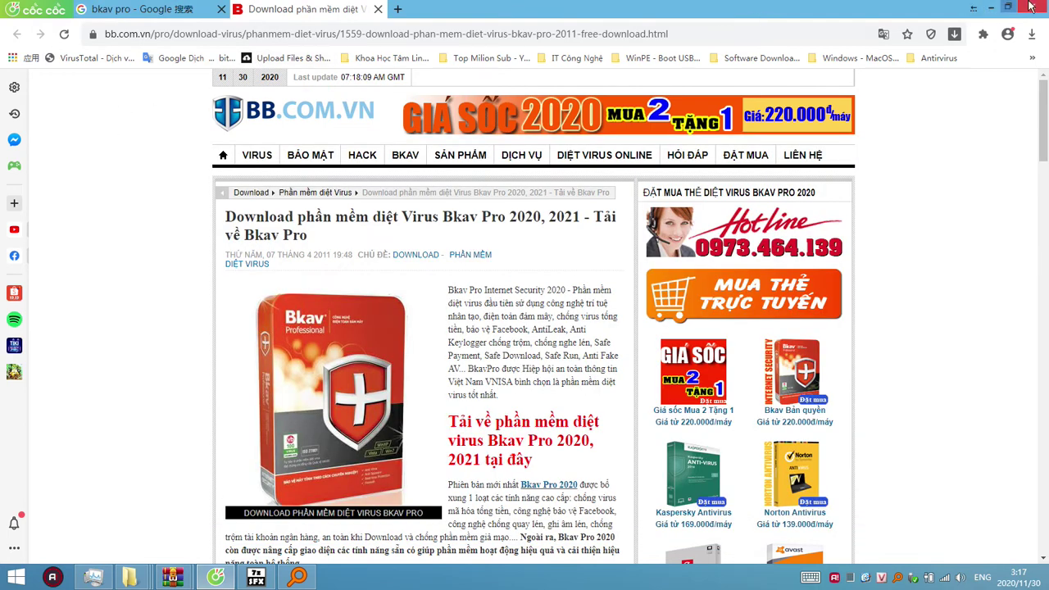
pyautogui.click(989, 8)
pyautogui.click(990, 237)
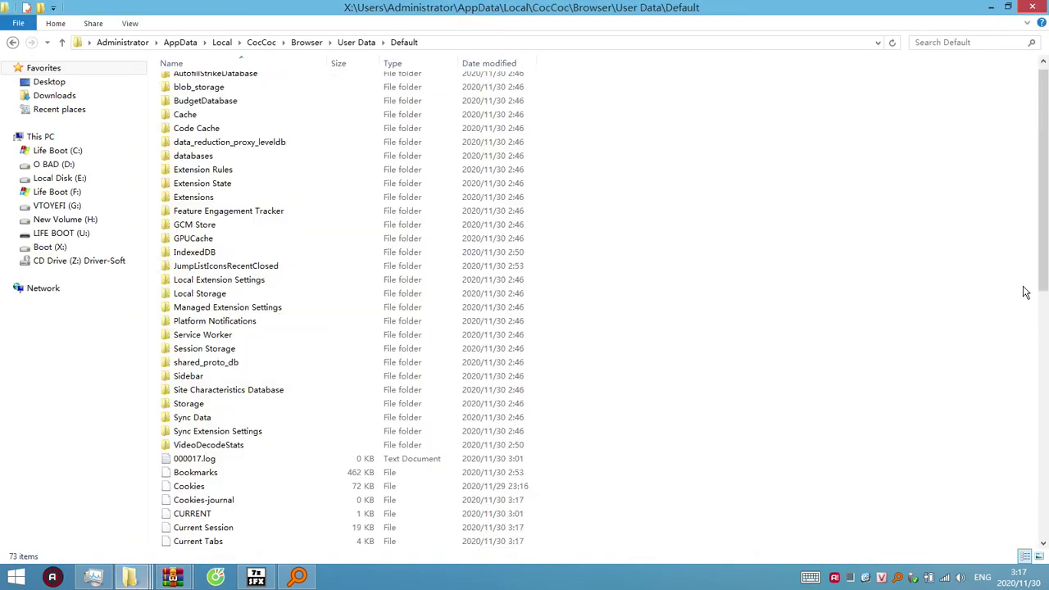
pyautogui.click(865, 578)
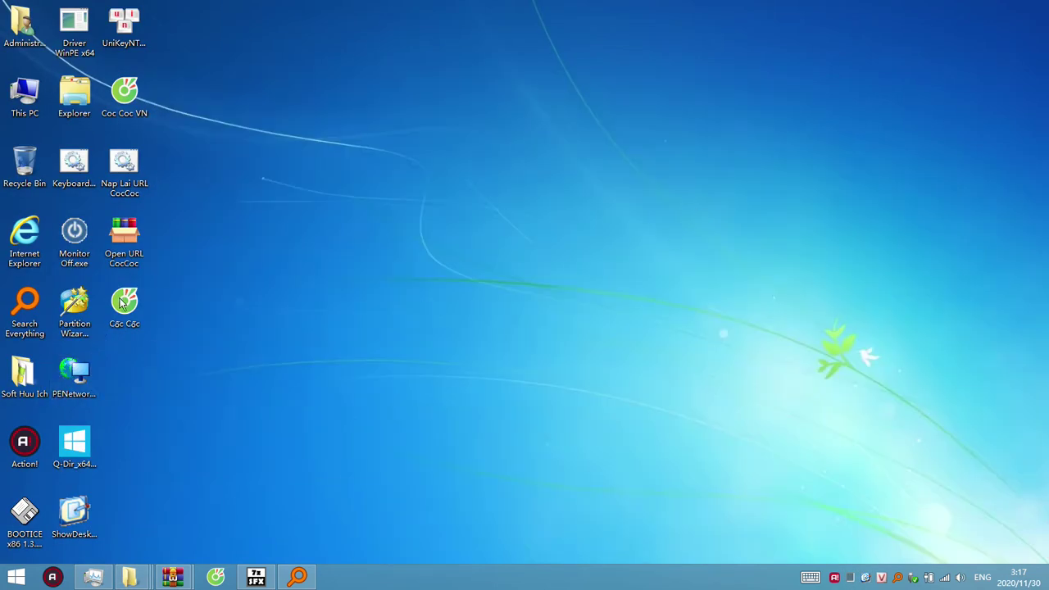
# Step: Open the Cốc Cốc desktop shortcut's file location, go up to AppData\Local, and permanently delete the CocCoc folder
pyautogui.rightClick(120, 303)
pyautogui.click(158, 250)
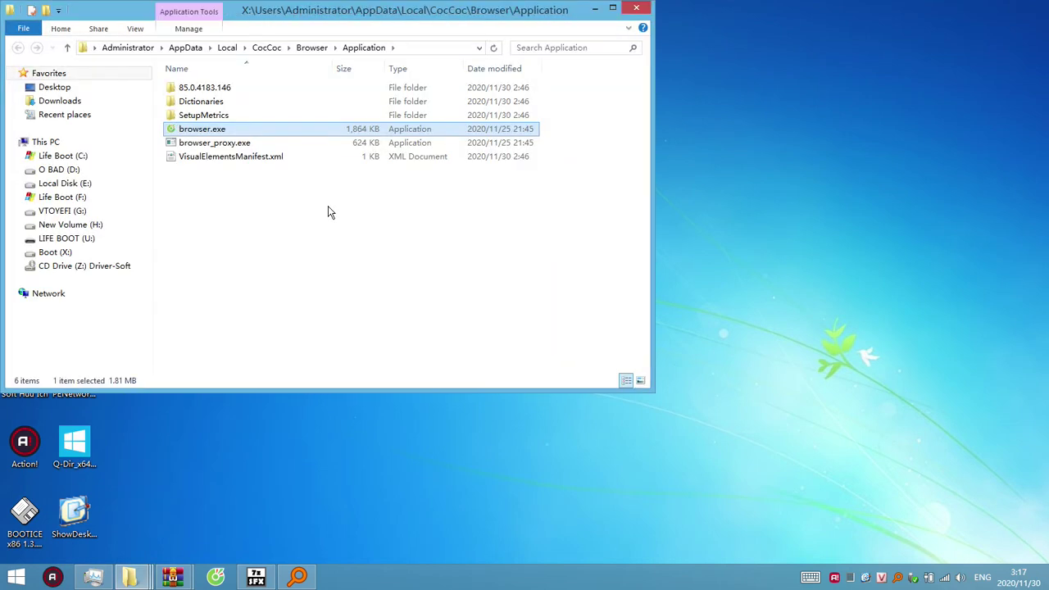
pyautogui.click(217, 201)
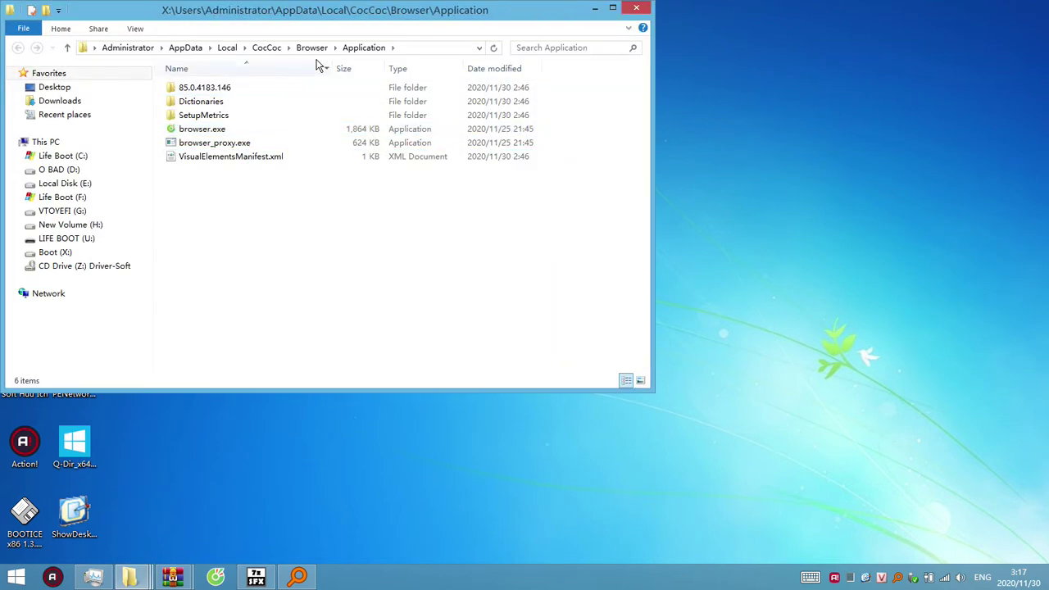
pyautogui.click(229, 47)
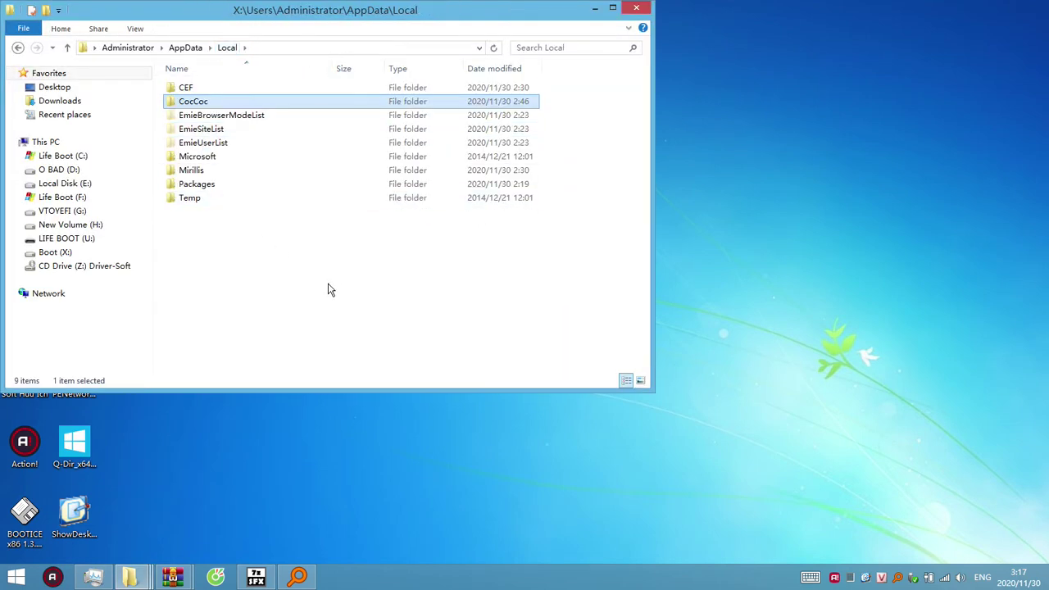
pyautogui.press('Delete')
pyautogui.press('Return')
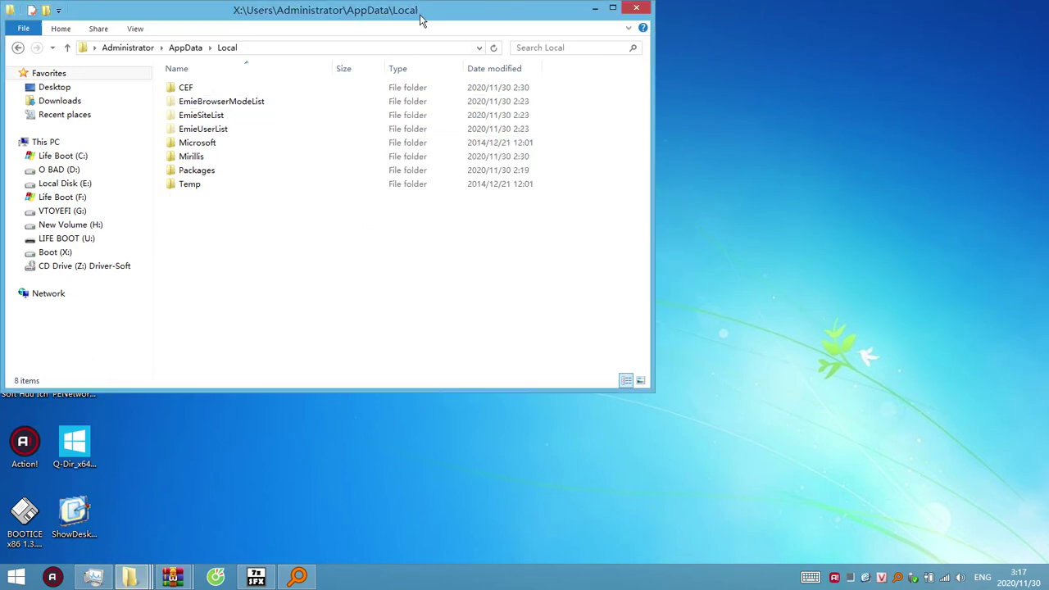
# Step: Browse from Boot (X:) to the Administrator AppData folder and check Local, Temp and LocalLow for leftover CocCoc folders
pyautogui.moveTo(420, 14); pyautogui.dragTo(637, 68)
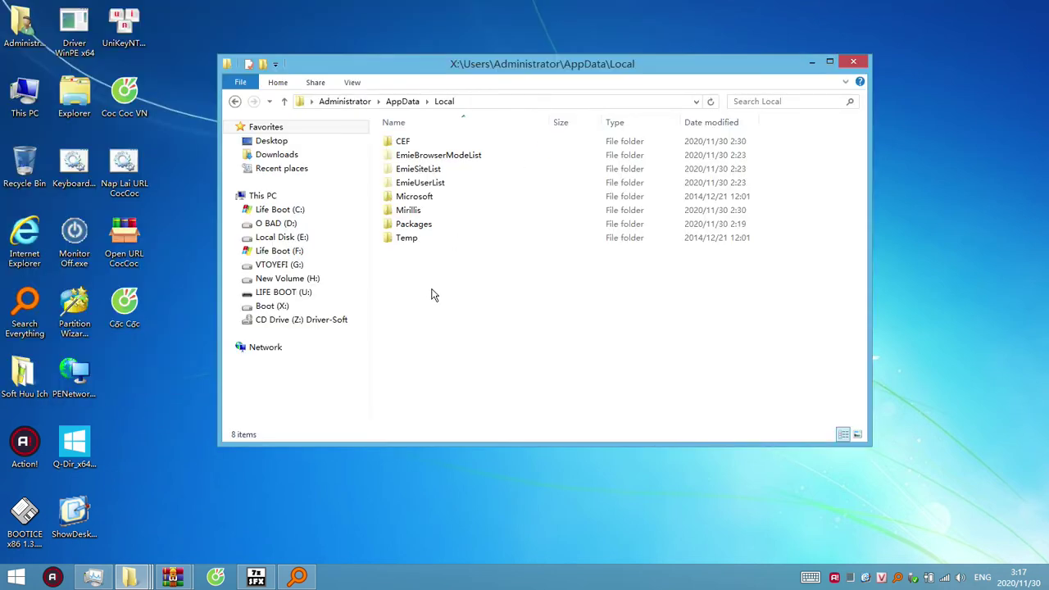
pyautogui.click(275, 310)
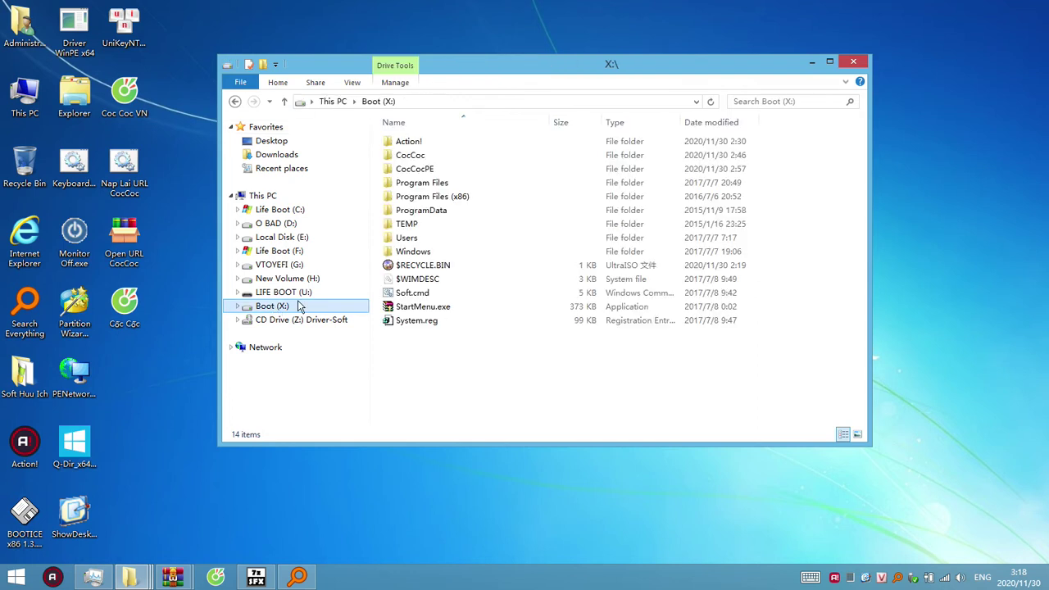
pyautogui.click(413, 237)
pyautogui.doubleClick(413, 238)
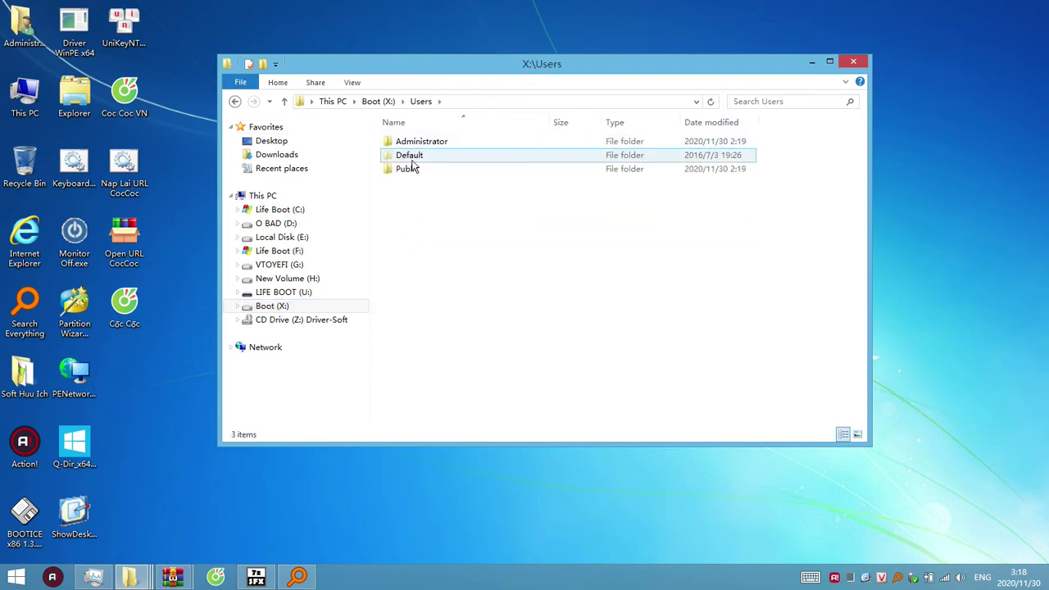
pyautogui.doubleClick(422, 143)
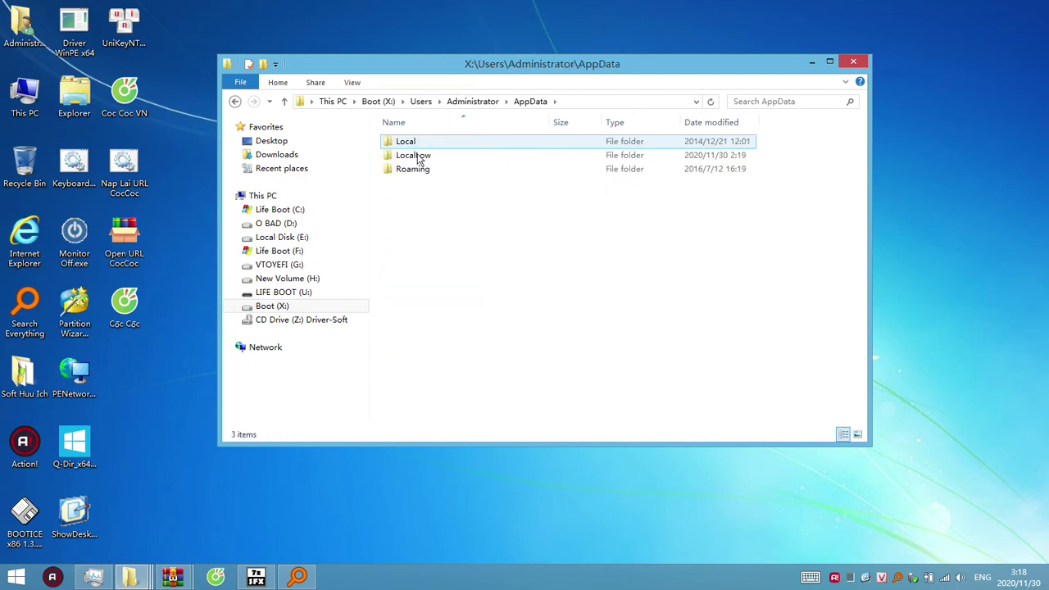
pyautogui.doubleClick(422, 145)
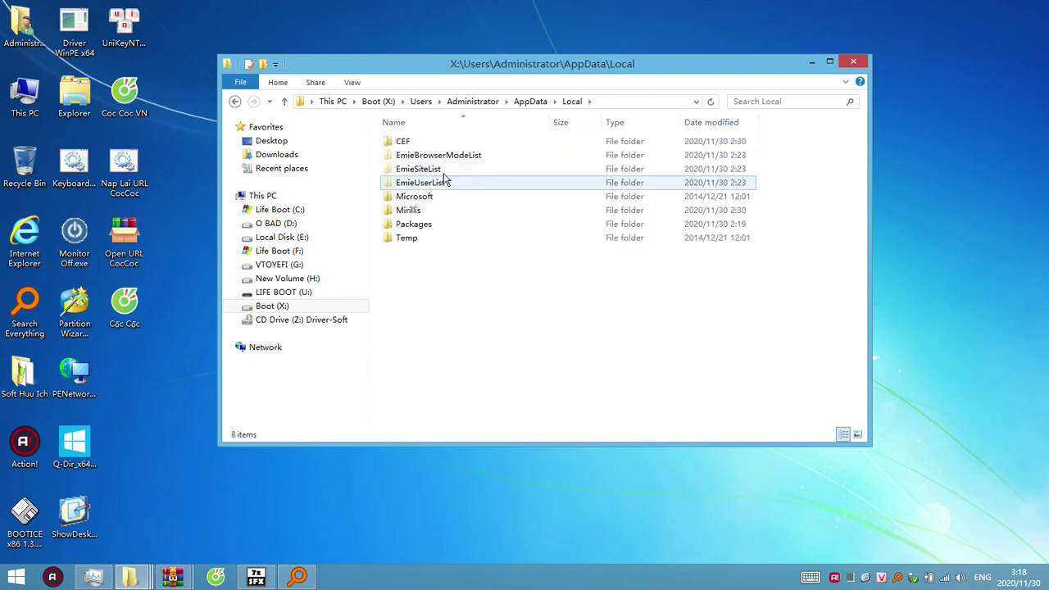
pyautogui.click(419, 169)
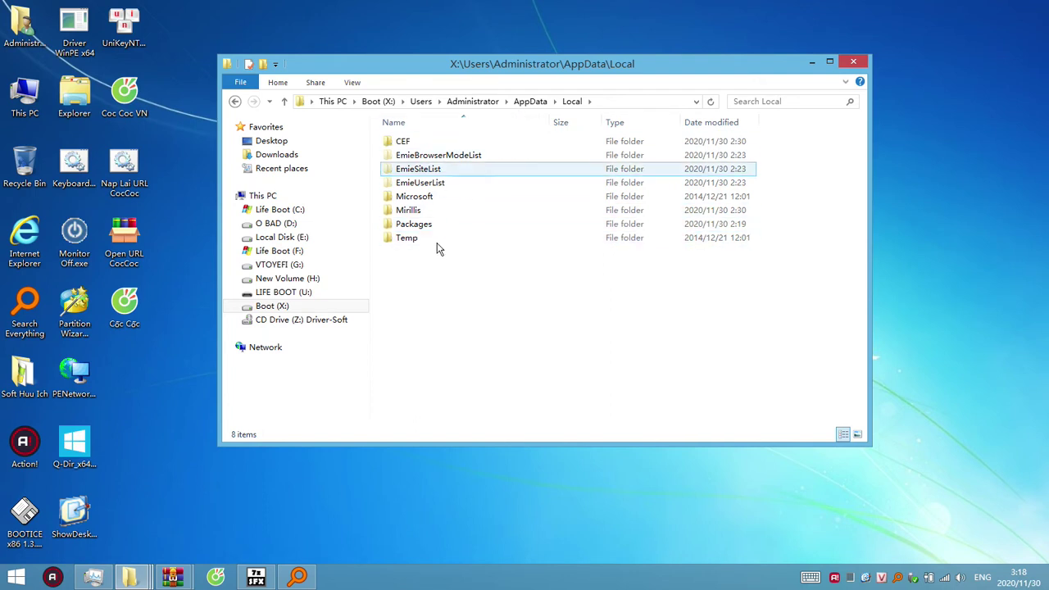
pyautogui.doubleClick(400, 244)
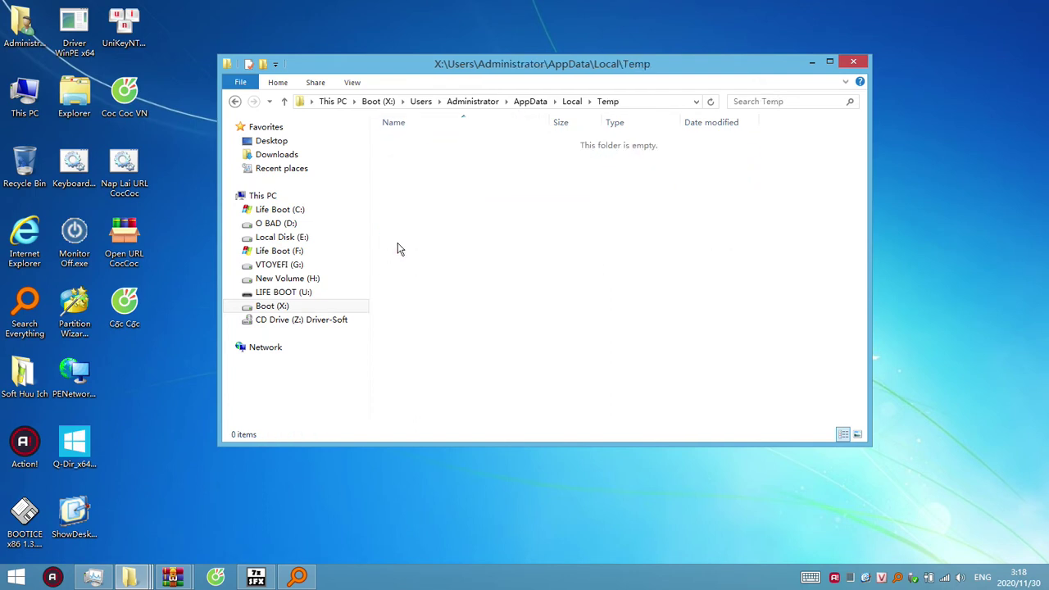
pyautogui.click(571, 101)
pyautogui.click(531, 100)
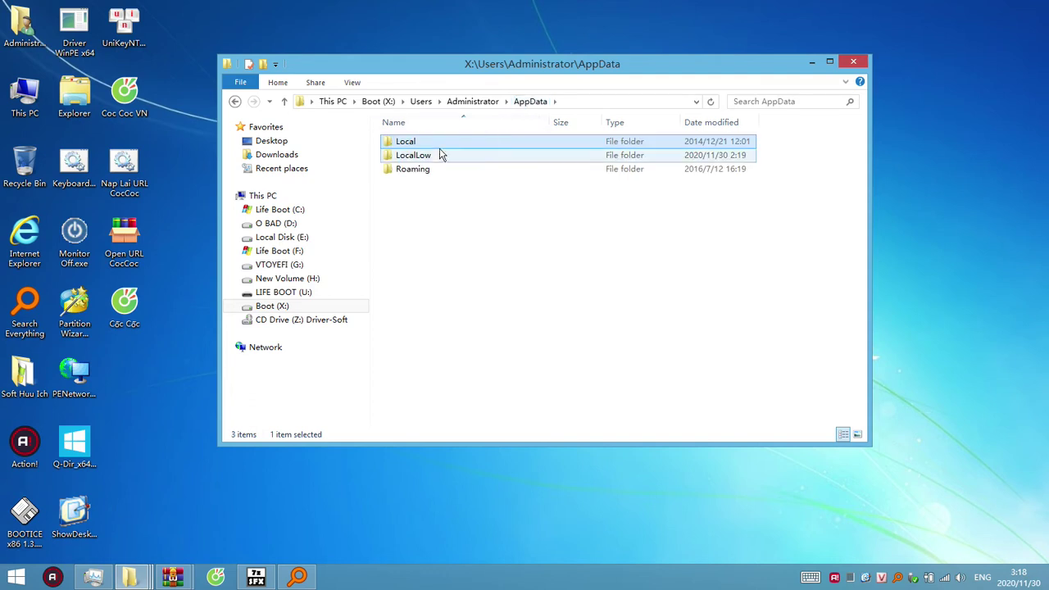
pyautogui.doubleClick(440, 155)
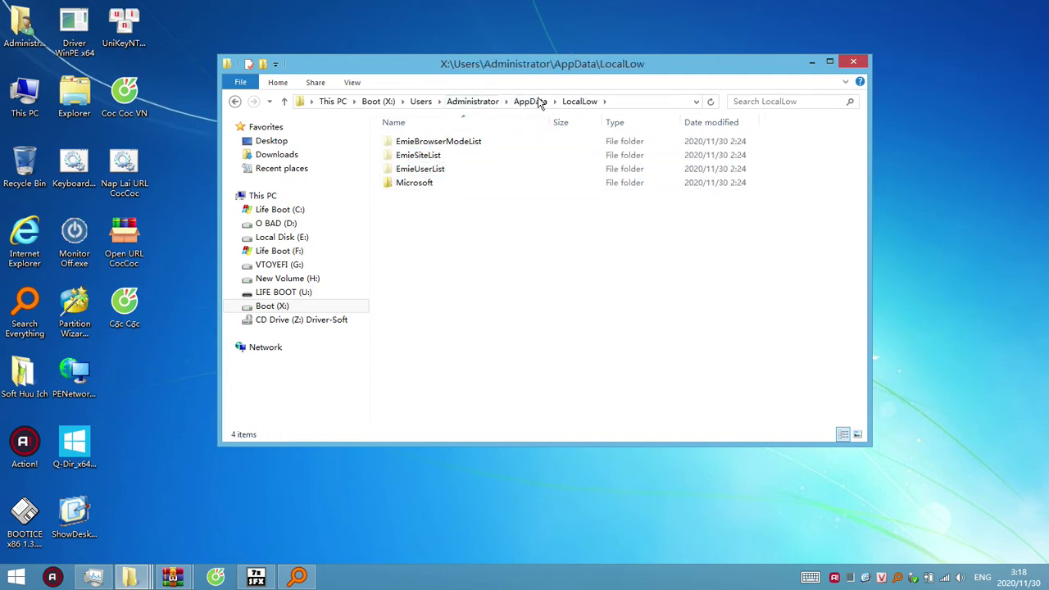
# Step: Check the properties of the CocCoc folder in AppData\Roaming and permanently delete that folder
pyautogui.click(532, 101)
pyautogui.doubleClick(416, 169)
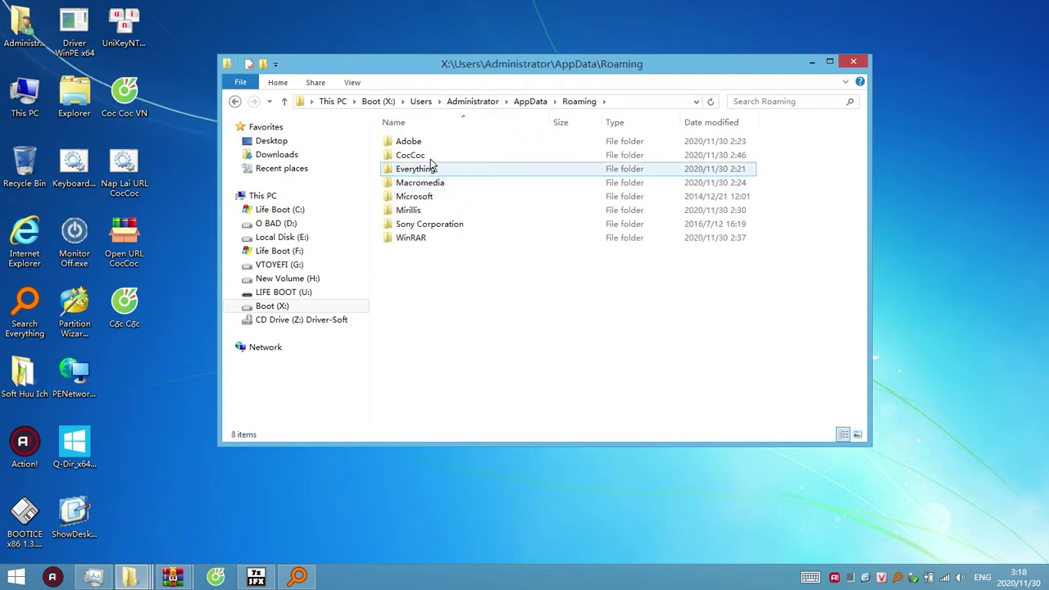
pyautogui.click(418, 156)
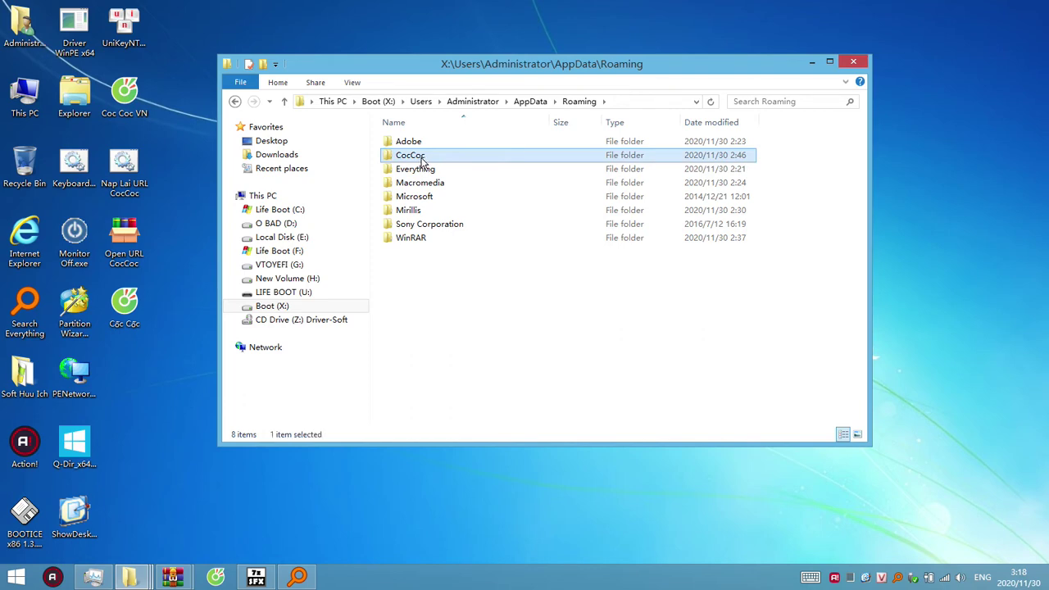
pyautogui.rightClick(422, 162)
pyautogui.click(467, 472)
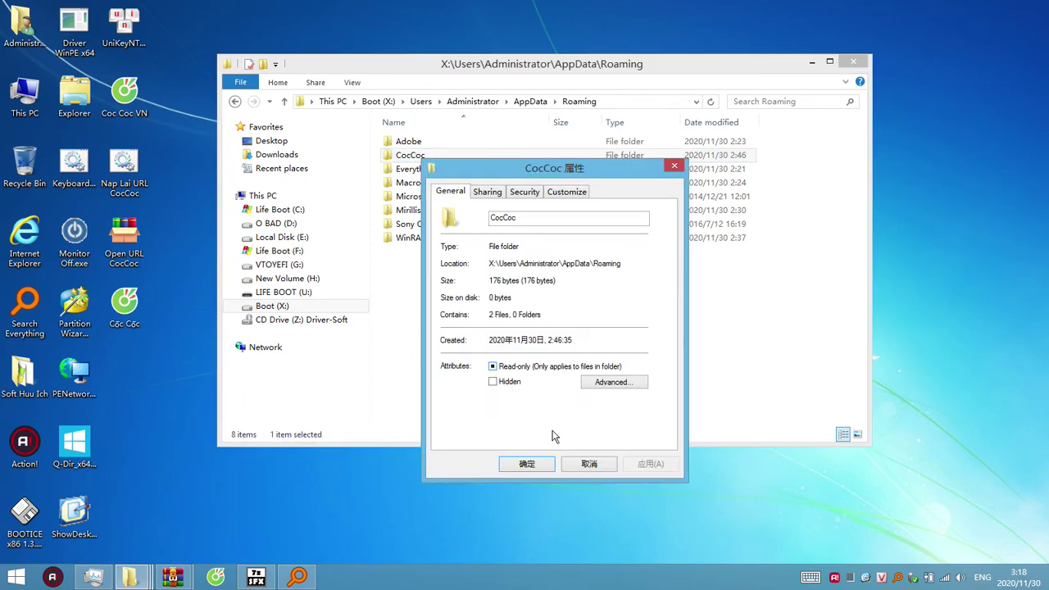
pyautogui.click(542, 466)
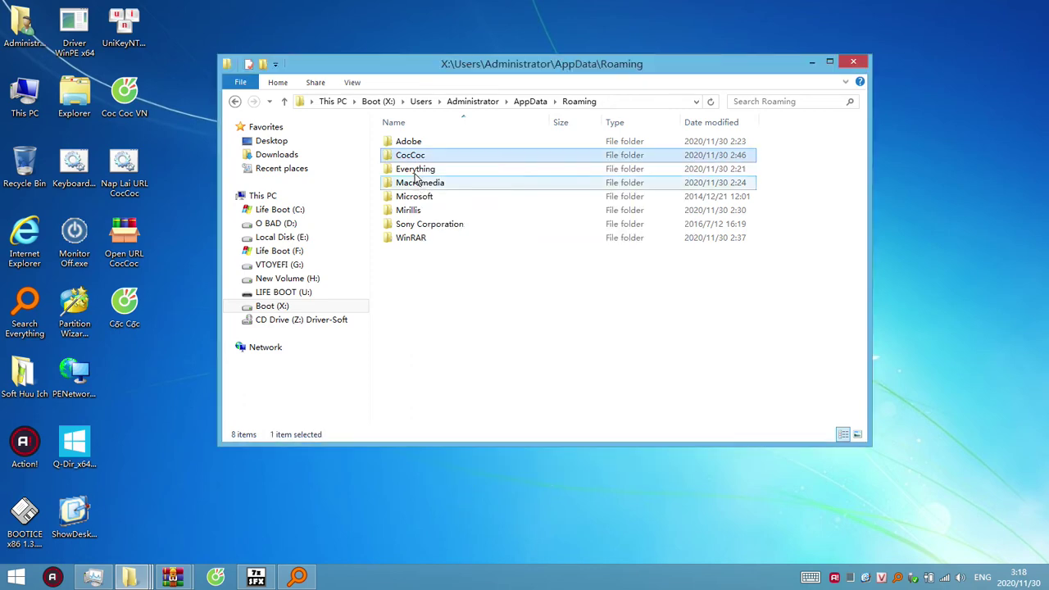
pyautogui.press('Delete')
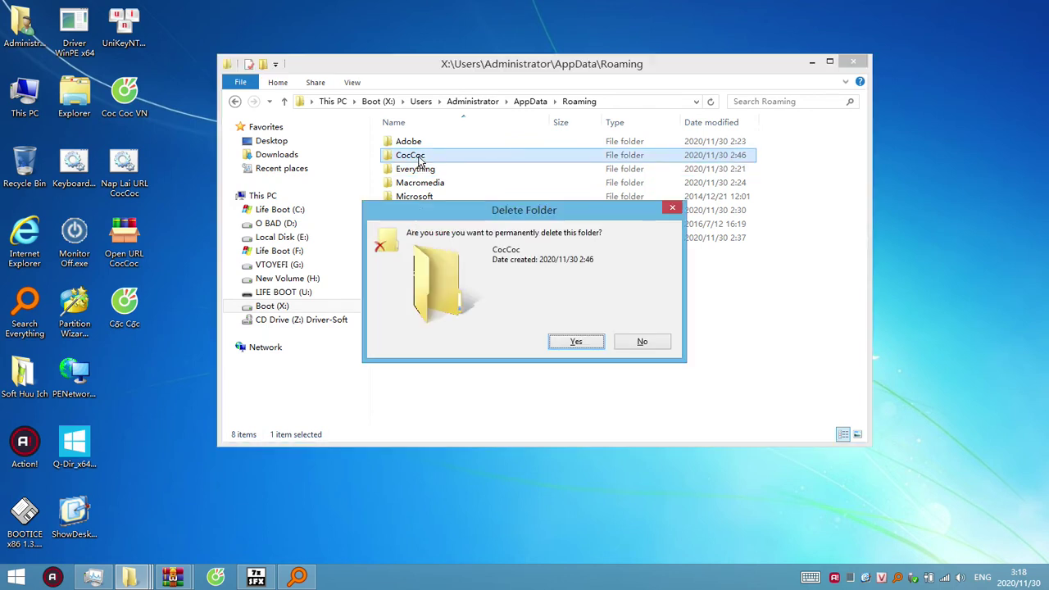
pyautogui.press('Return')
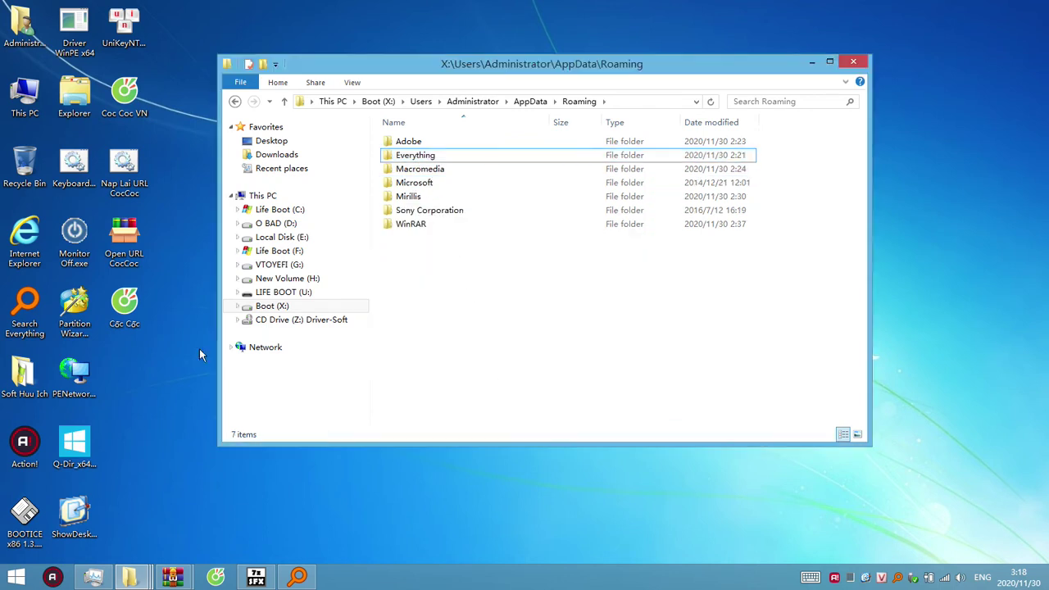
# Step: Open the Coc Coc VN shortcut's file location, cancelling the missing-target search, and delete the Coc Coc VN and Cốc Cốc shortcuts from the Desktop folder
pyautogui.rightClick(144, 103)
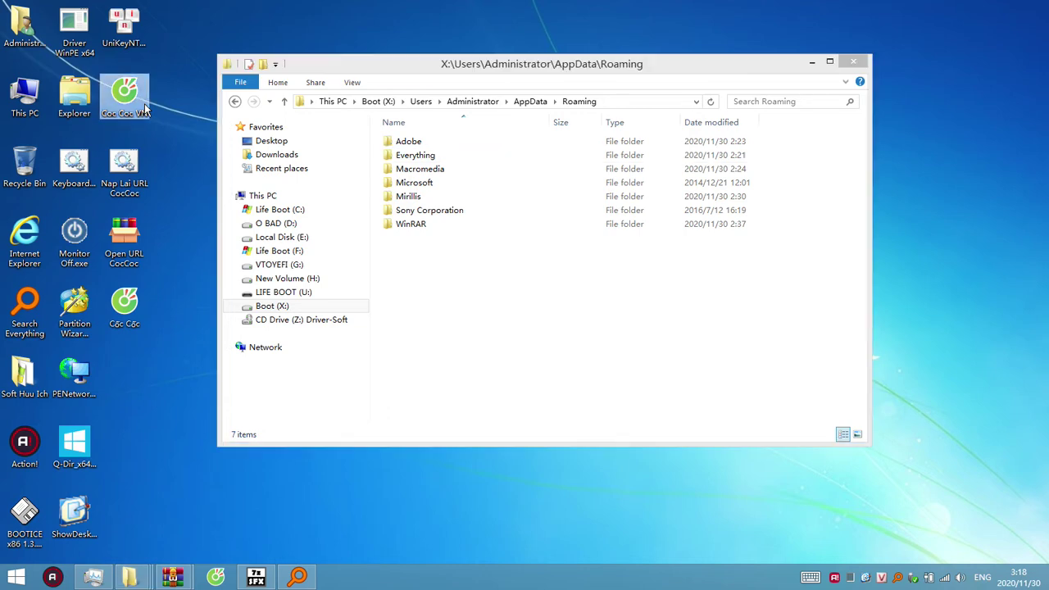
pyautogui.click(185, 128)
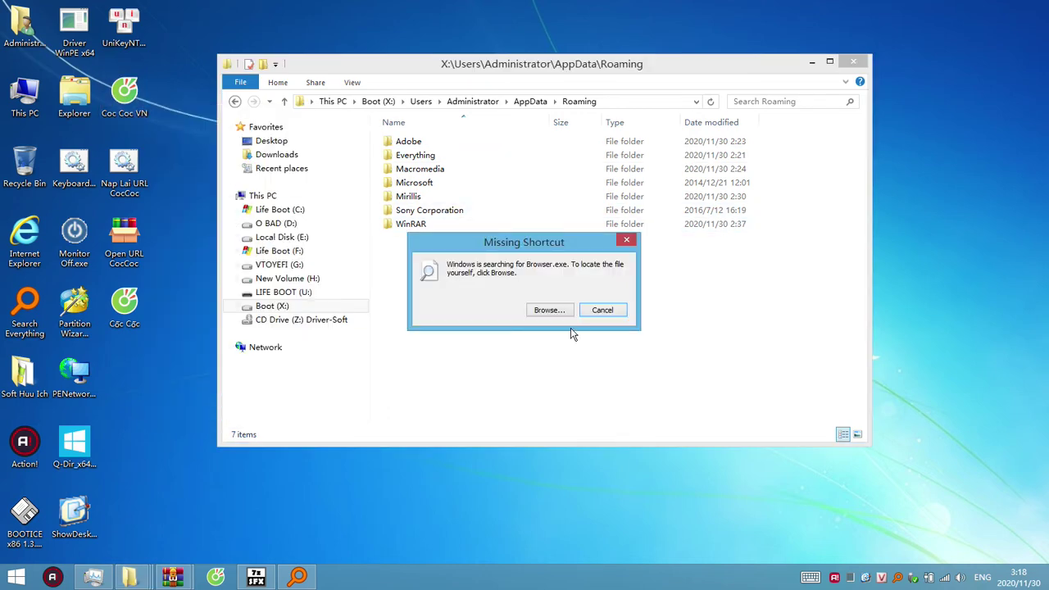
pyautogui.click(602, 311)
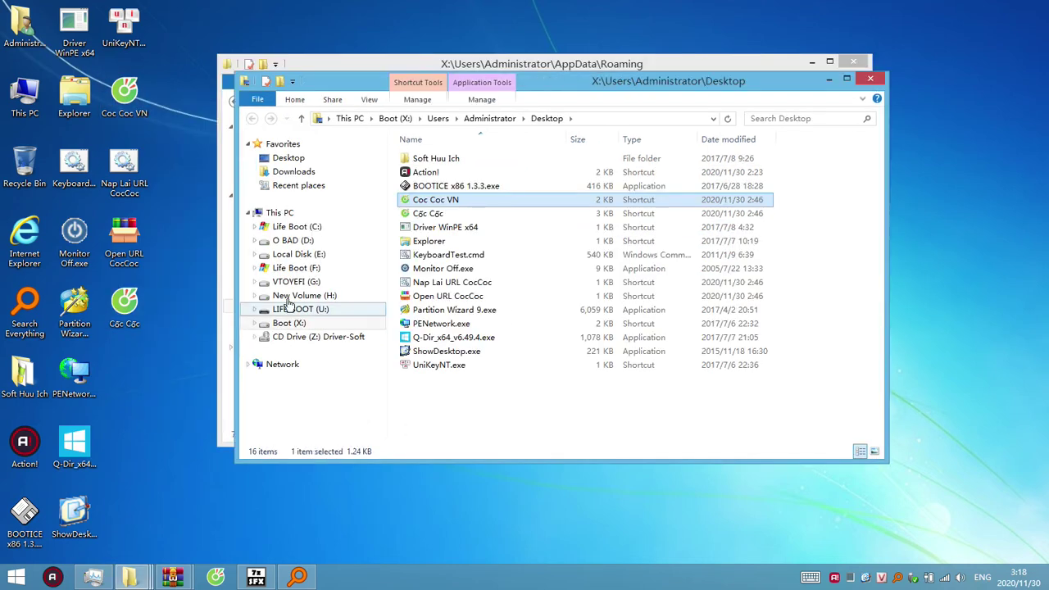
pyautogui.keyDown('ctrl'); pyautogui.click(432, 215); pyautogui.keyUp('ctrl')
pyautogui.press('Delete')
pyautogui.press('Return')
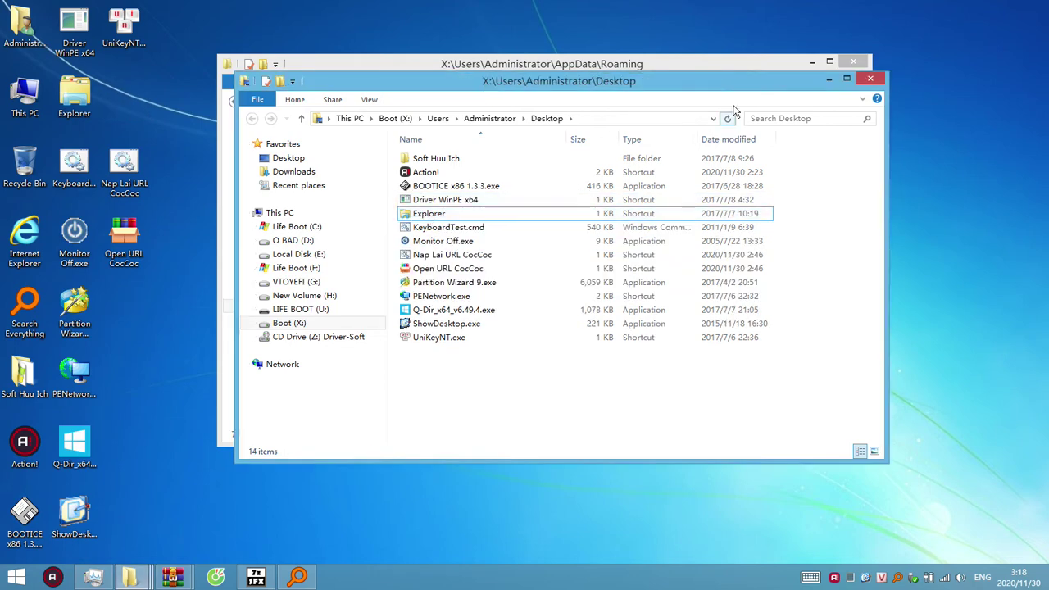
# Step: Switch to the C:\__CocCoc PE Pro\CocCoc folder and run CocCoc2021.exe to set up the portable browser again
pyautogui.moveTo(794, 88); pyautogui.dragTo(845, 136)
pyautogui.moveTo(129, 577)
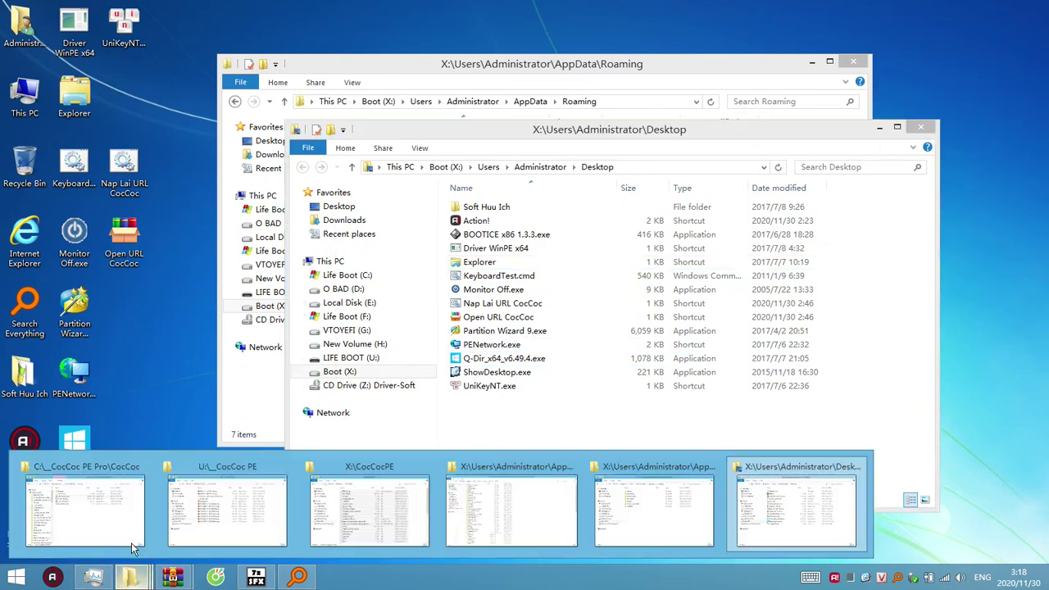
pyautogui.click(139, 504)
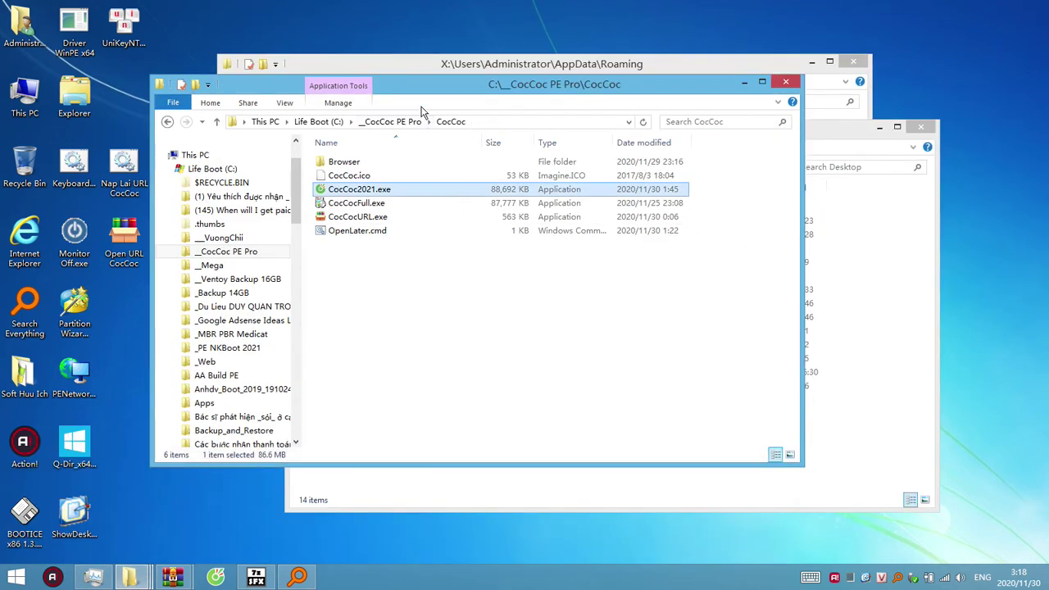
pyautogui.moveTo(429, 92); pyautogui.dragTo(575, 149)
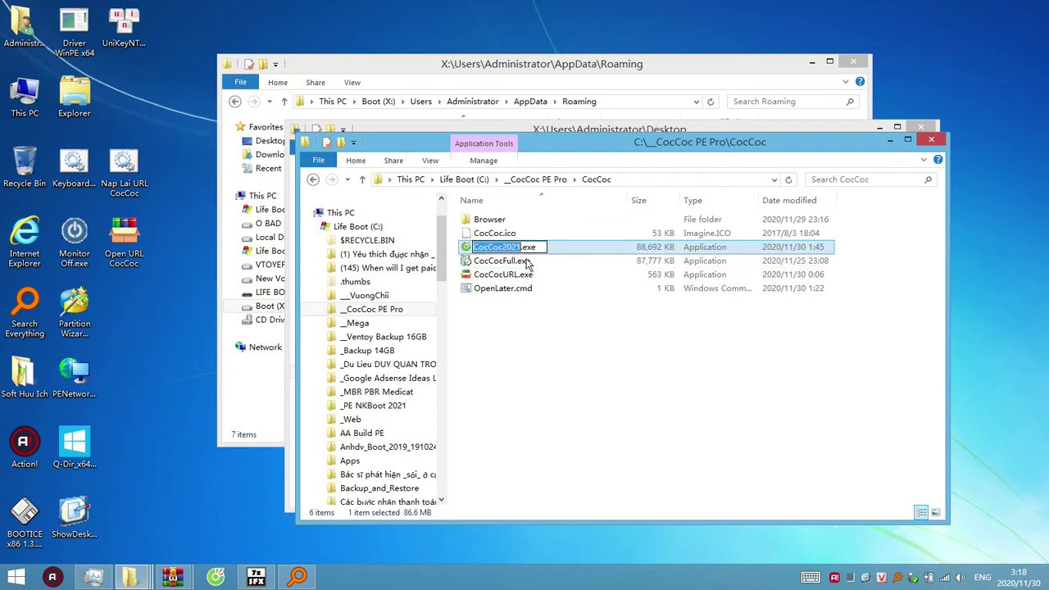
pyautogui.click(526, 261)
pyautogui.doubleClick(536, 247)
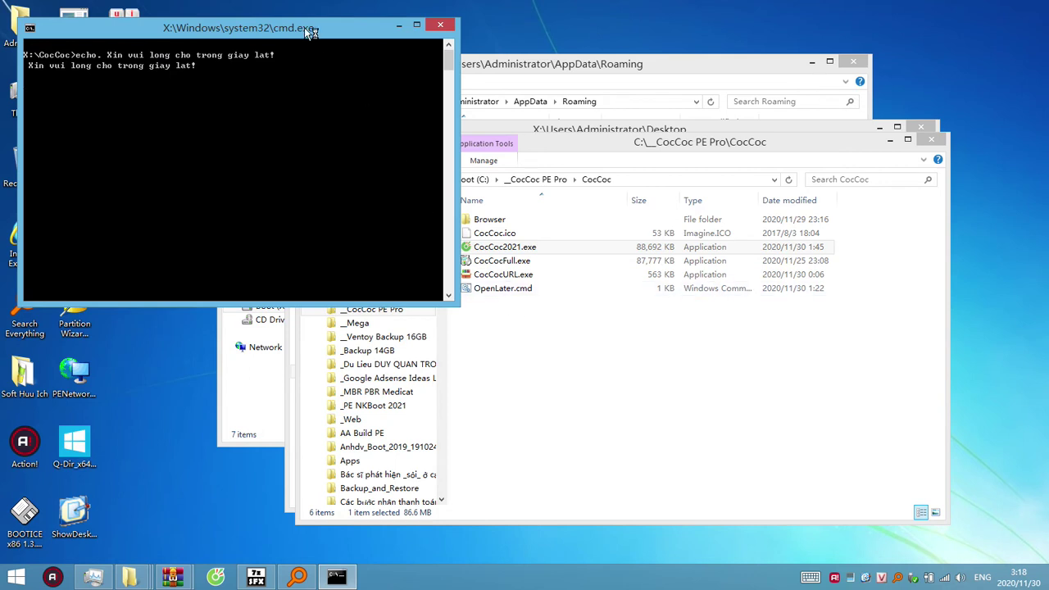
pyautogui.moveTo(306, 28); pyautogui.dragTo(541, 50)
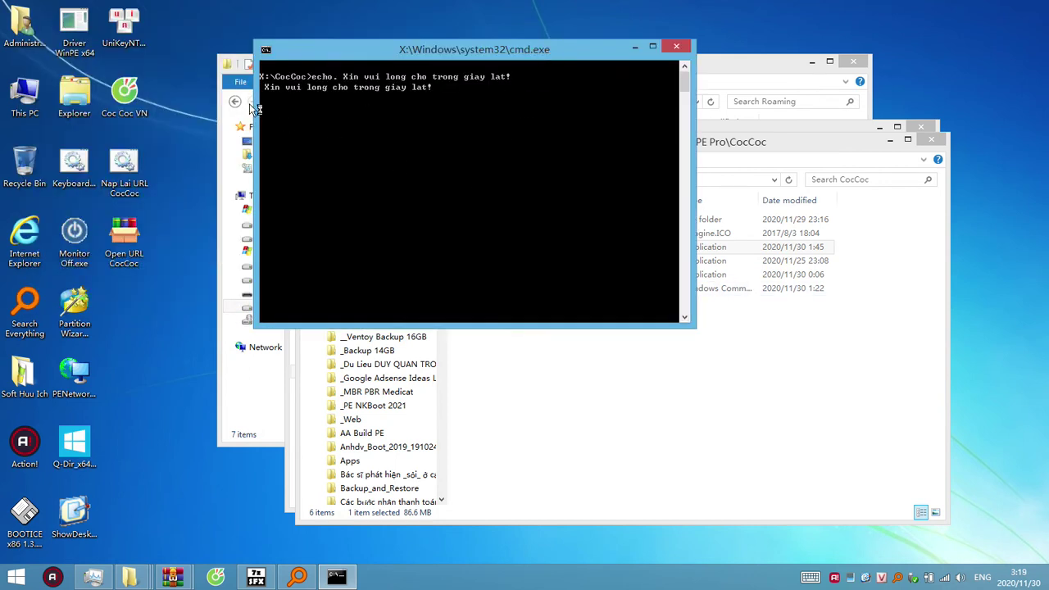
pyautogui.click(131, 112)
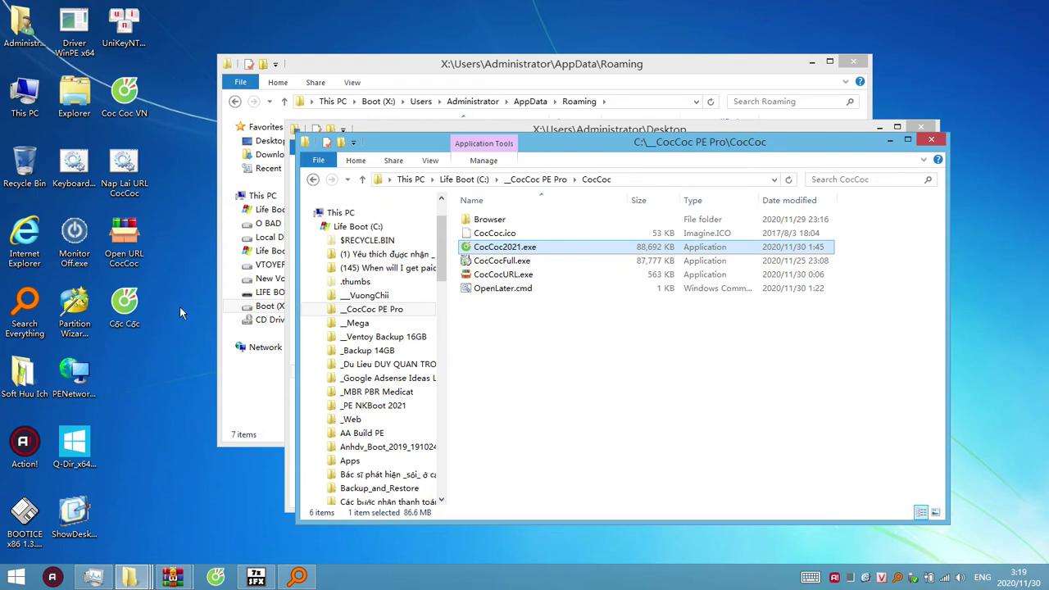
# Step: Launch Cốc Cốc from its desktop shortcut, then close it with the Always close all tabs option ticked
pyautogui.click(127, 313)
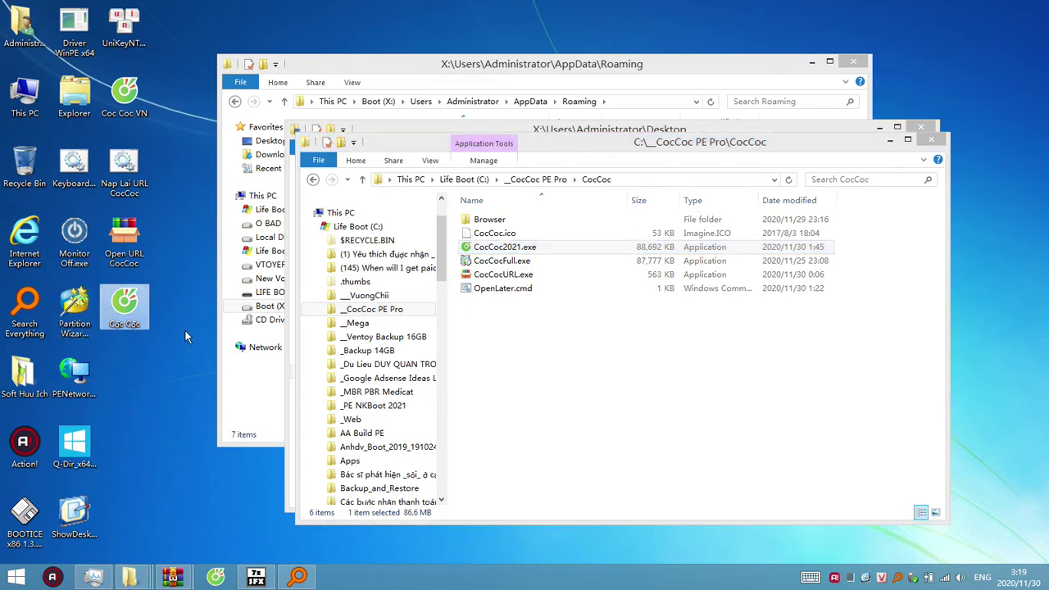
pyautogui.doubleClick(144, 306)
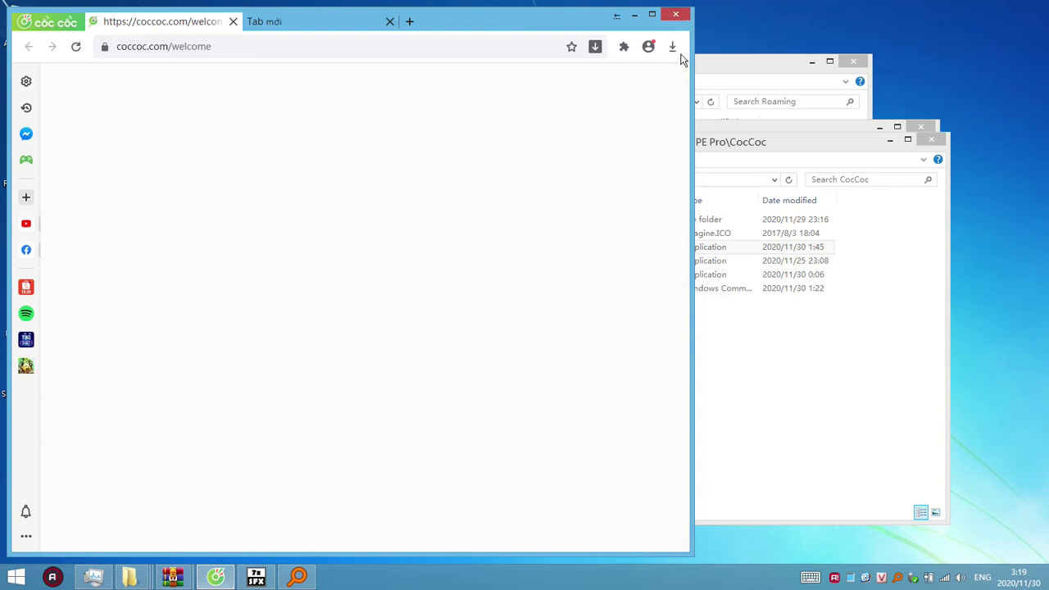
pyautogui.click(681, 18)
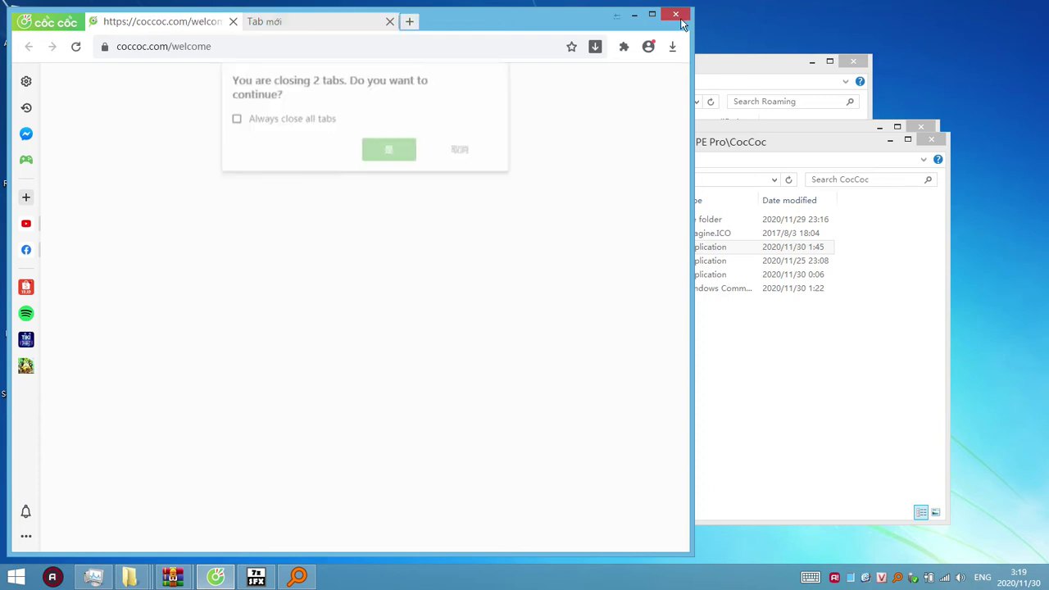
pyautogui.click(327, 122)
pyautogui.click(384, 150)
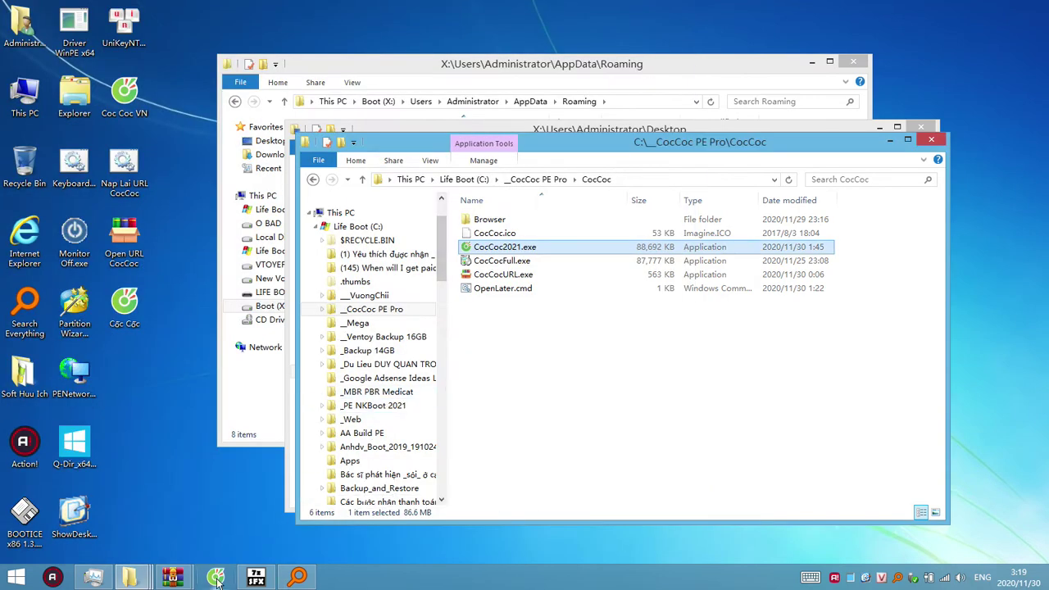
# Step: Review the backed-up profile files in X:\CocCocPE and close that folder window
pyautogui.click(131, 578)
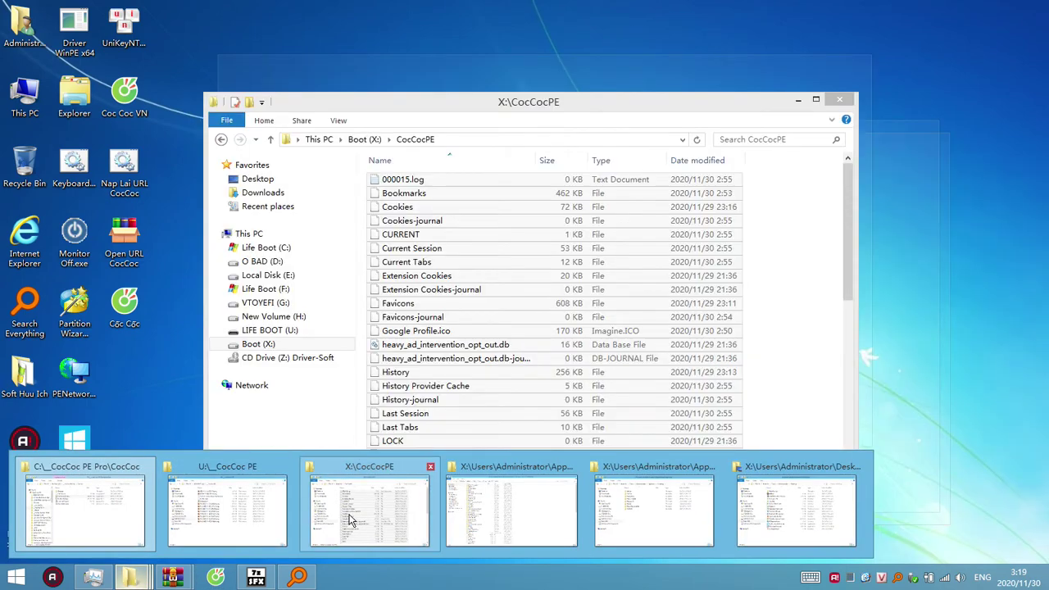
pyautogui.click(351, 519)
pyautogui.hotkey('ctrl', 'a')
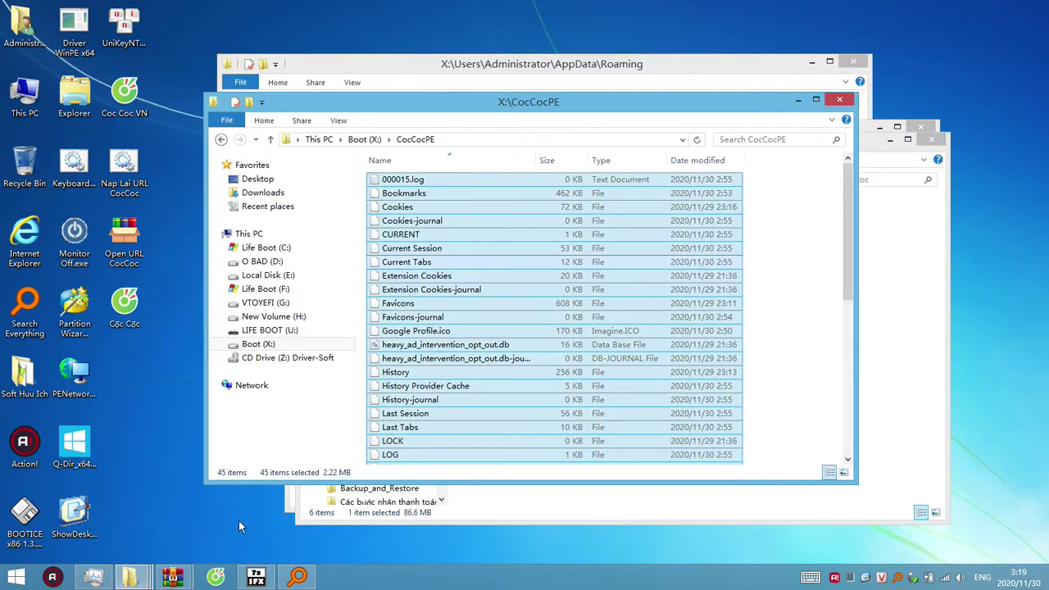
pyautogui.click(759, 276)
pyautogui.click(838, 101)
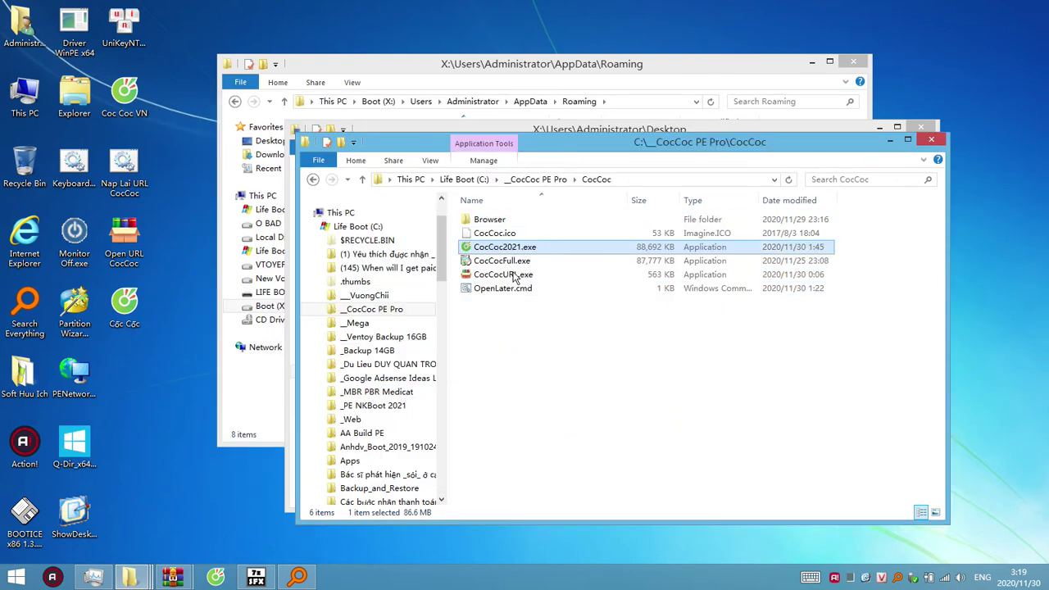
# Step: Open CocCocURL.exe as an archive in WinRAR and select all of its profile files
pyautogui.rightClick(516, 278)
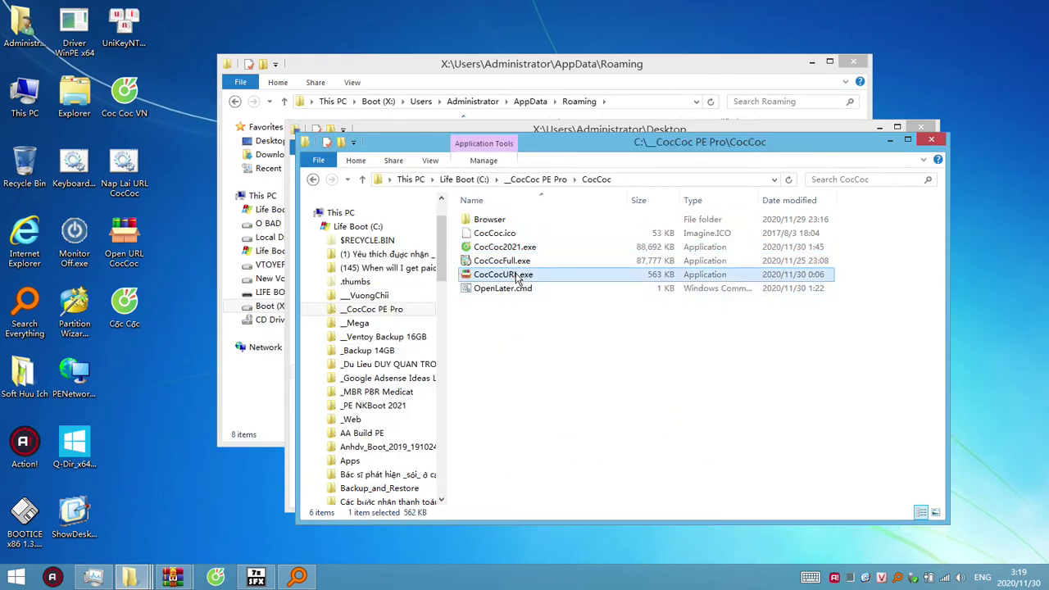
pyautogui.click(577, 284)
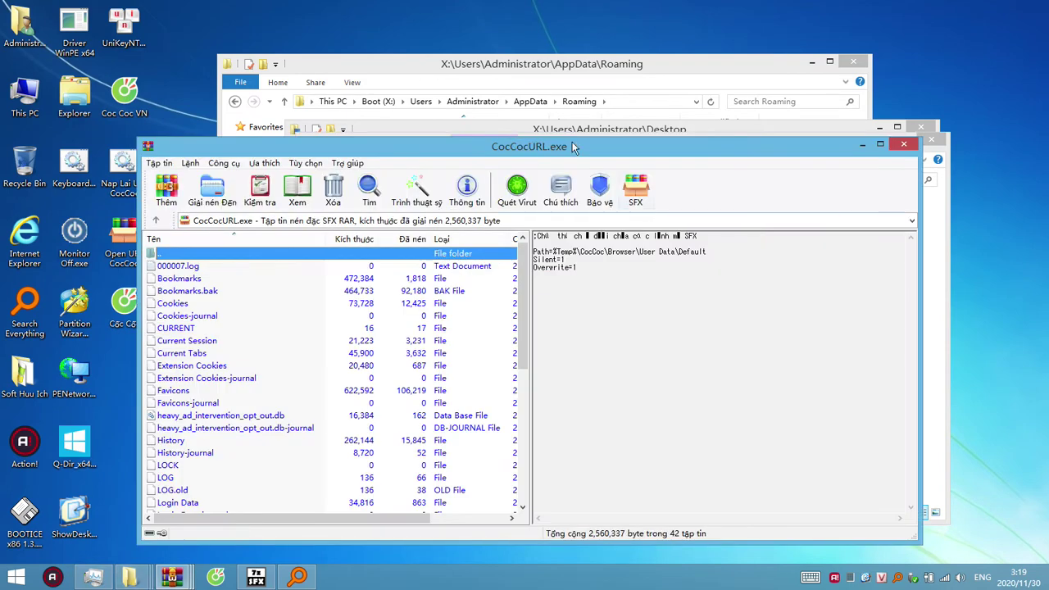
pyautogui.moveTo(509, 154); pyautogui.dragTo(706, 152)
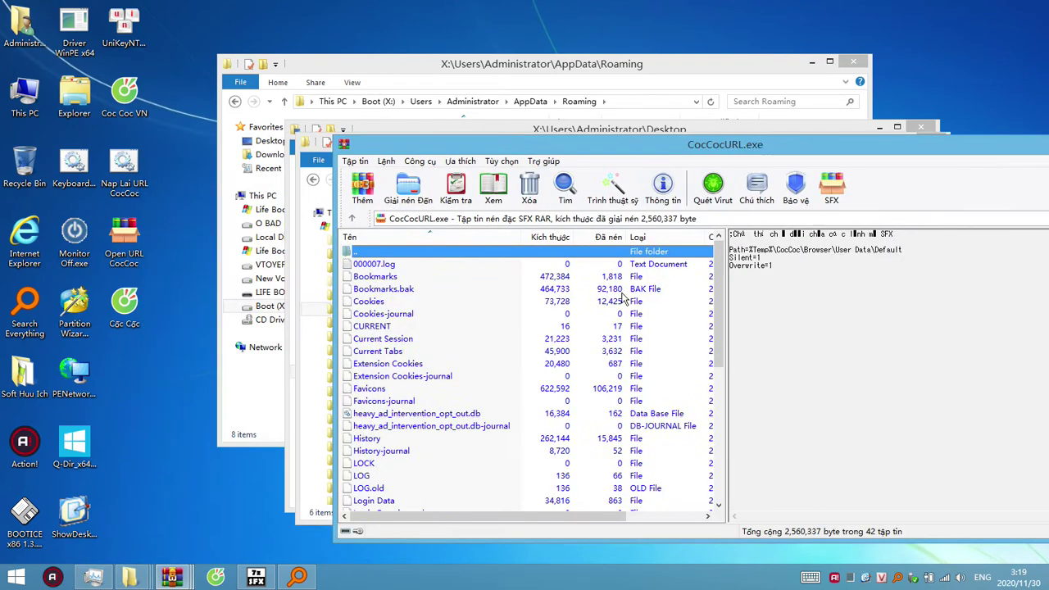
pyautogui.click(492, 387)
pyautogui.hotkey('ctrl', 'a')
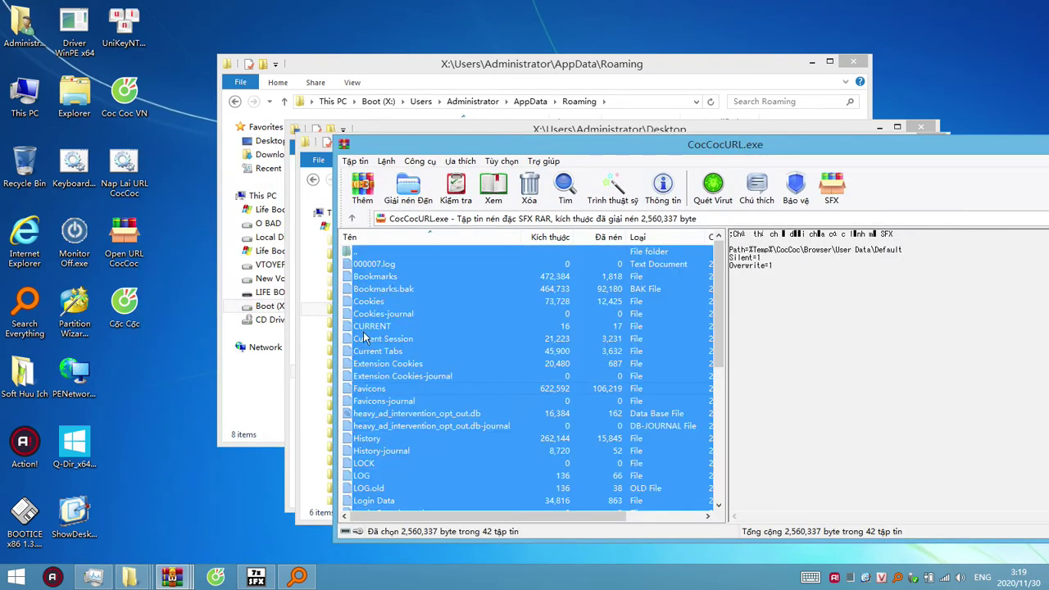
# Step: From the Cốc Cốc shortcut's file location, browse to CocCoc\Browser\User Data\Default and place that folder window beside the archive
pyautogui.click(125, 308)
pyautogui.rightClick(125, 307)
pyautogui.click(160, 246)
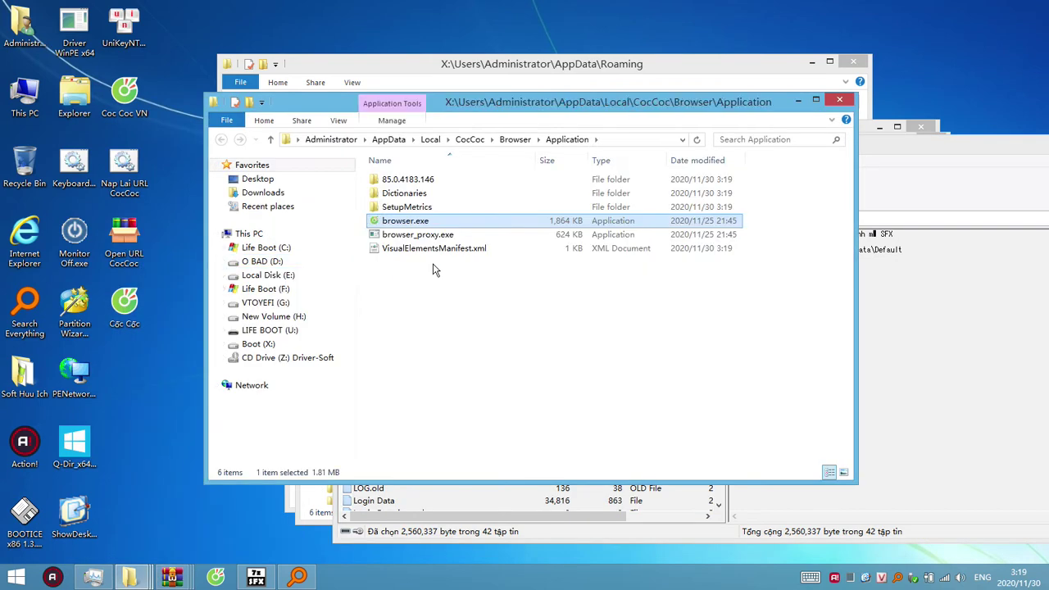
pyautogui.click(464, 140)
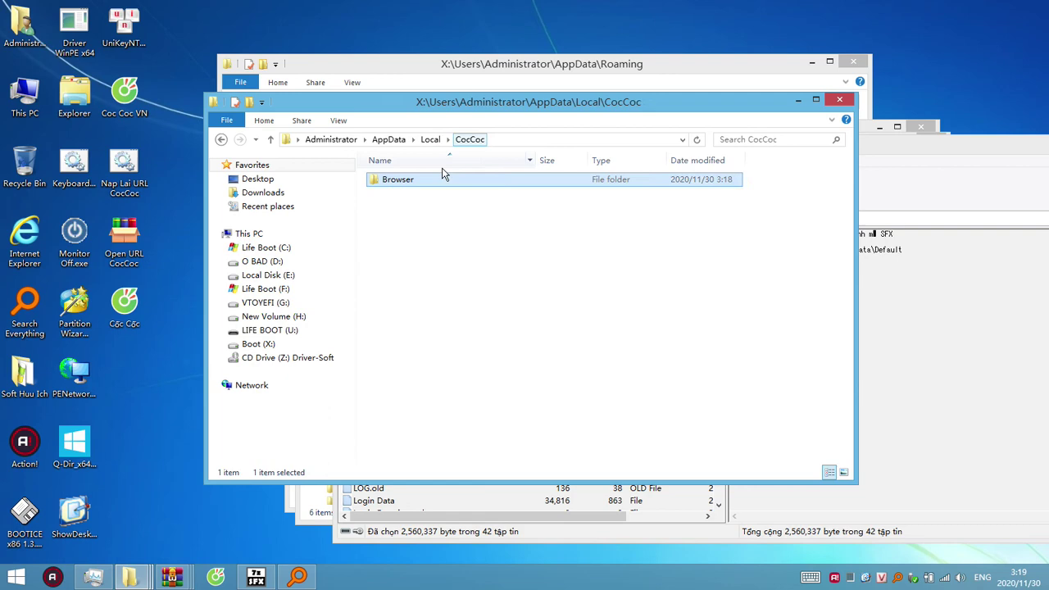
pyautogui.doubleClick(406, 180)
pyautogui.doubleClick(408, 193)
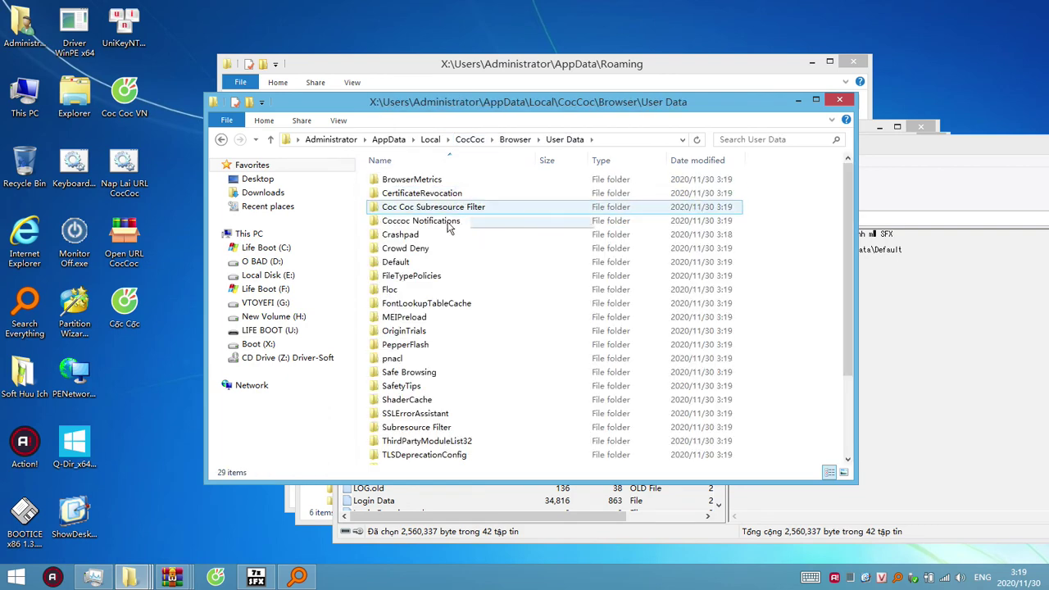
pyautogui.doubleClick(397, 261)
pyautogui.scroll(-8, 574, 246)
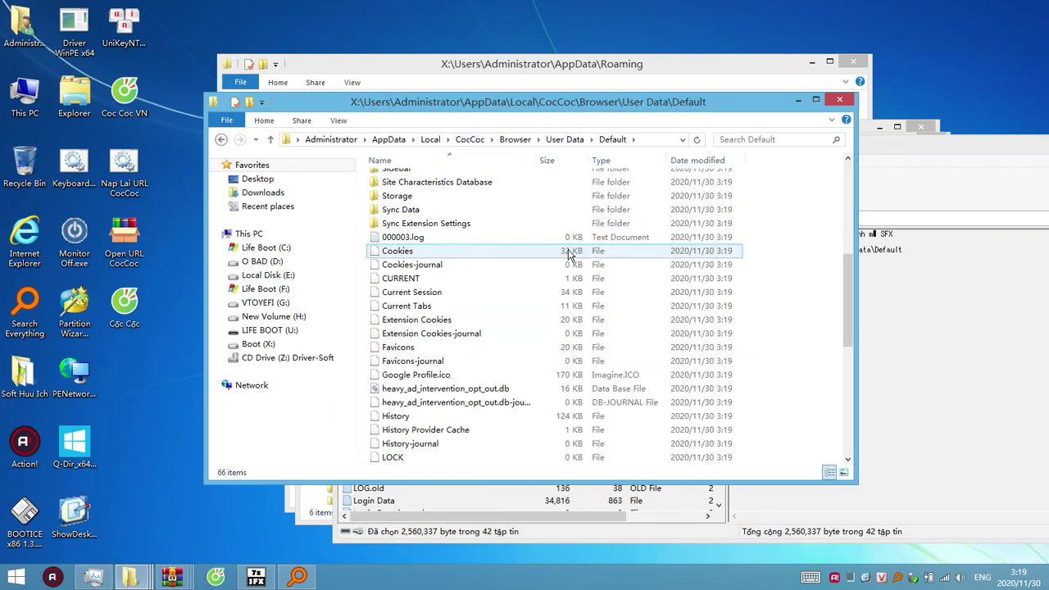
pyautogui.scroll(-8, 571, 256)
pyautogui.press('Print')
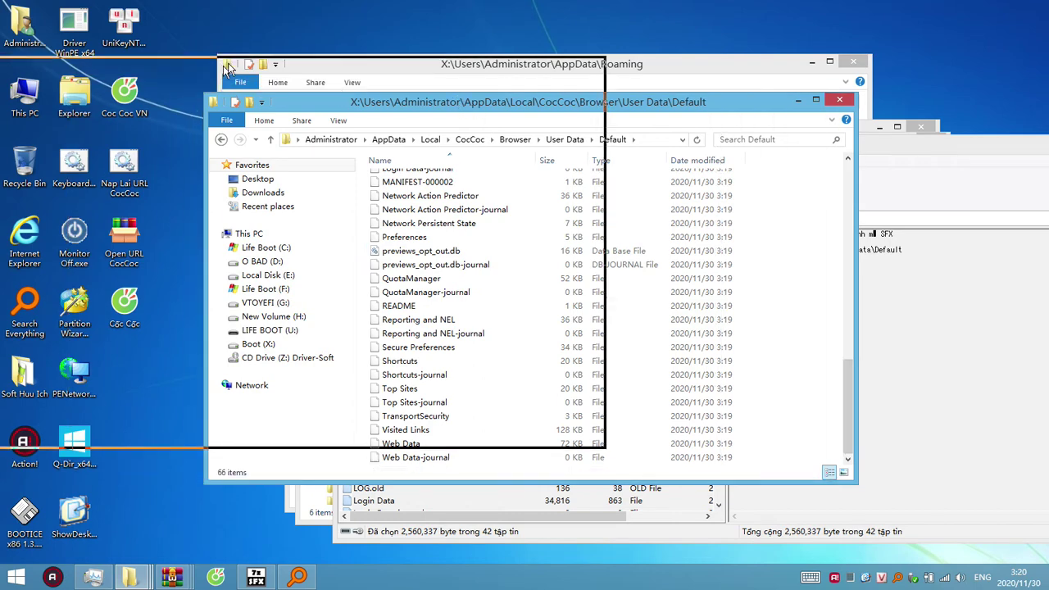
pyautogui.moveTo(226, 63); pyautogui.dragTo(6, 56)
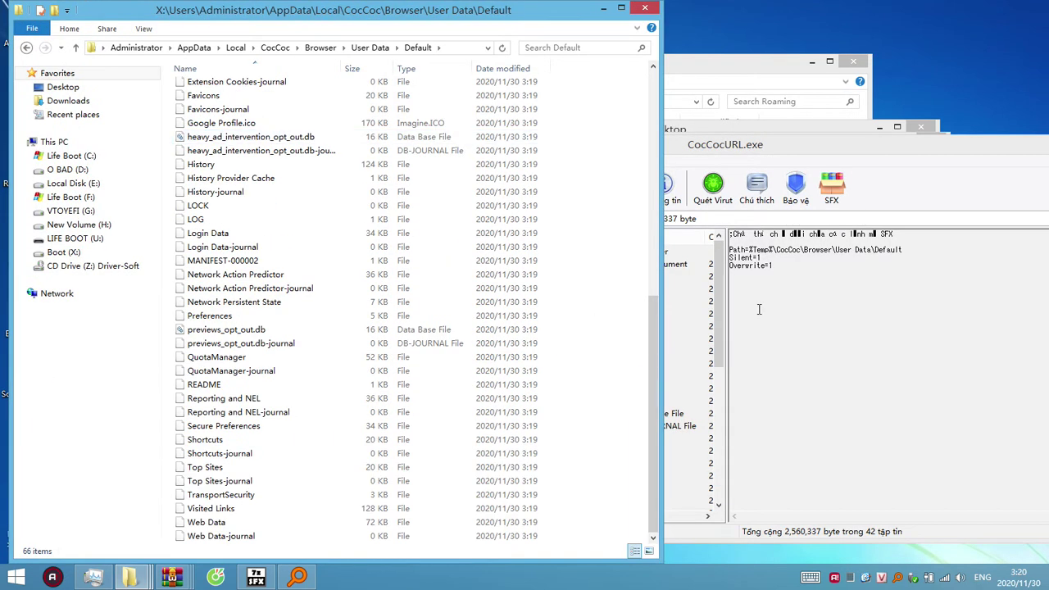
# Step: Extract all files from the CocCocURL.exe archive into the Default profile folder, replacing the files with the same names
pyautogui.click(805, 361)
pyautogui.click(533, 376)
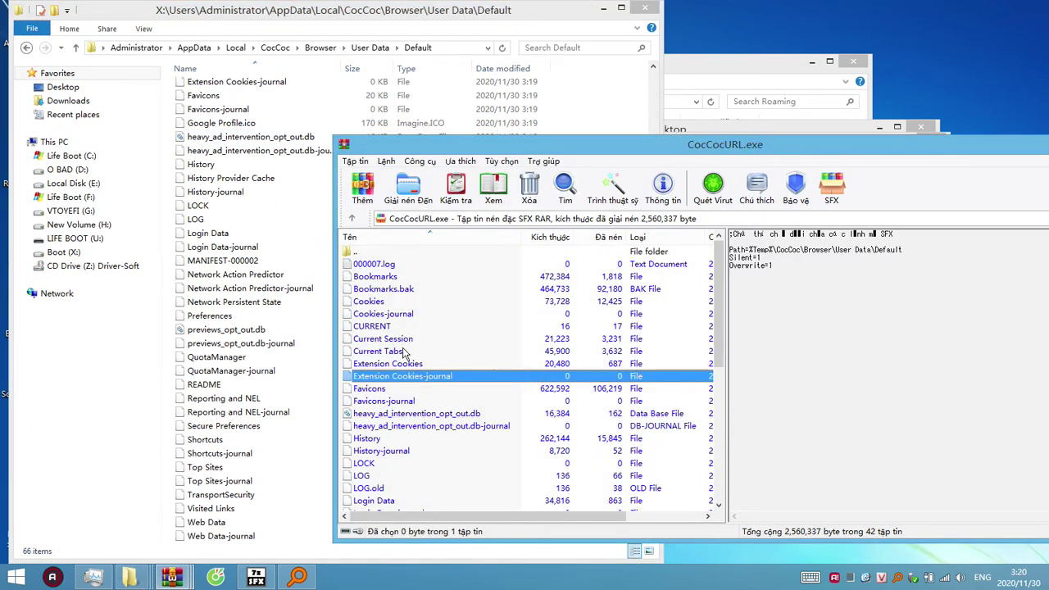
pyautogui.hotkey('ctrl', 'a')
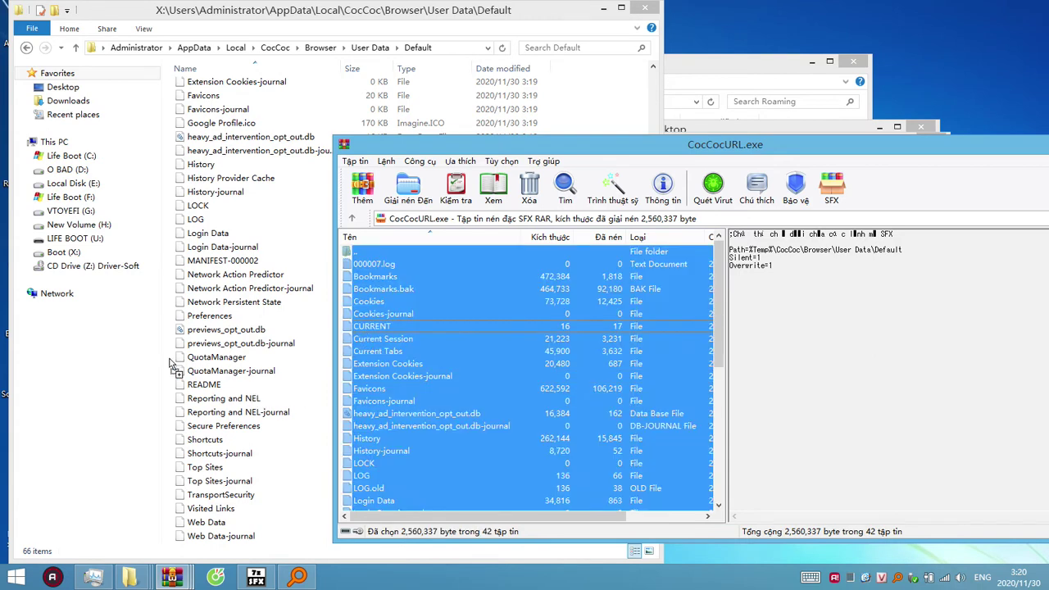
pyautogui.moveTo(172, 363); pyautogui.dragTo(173, 366)
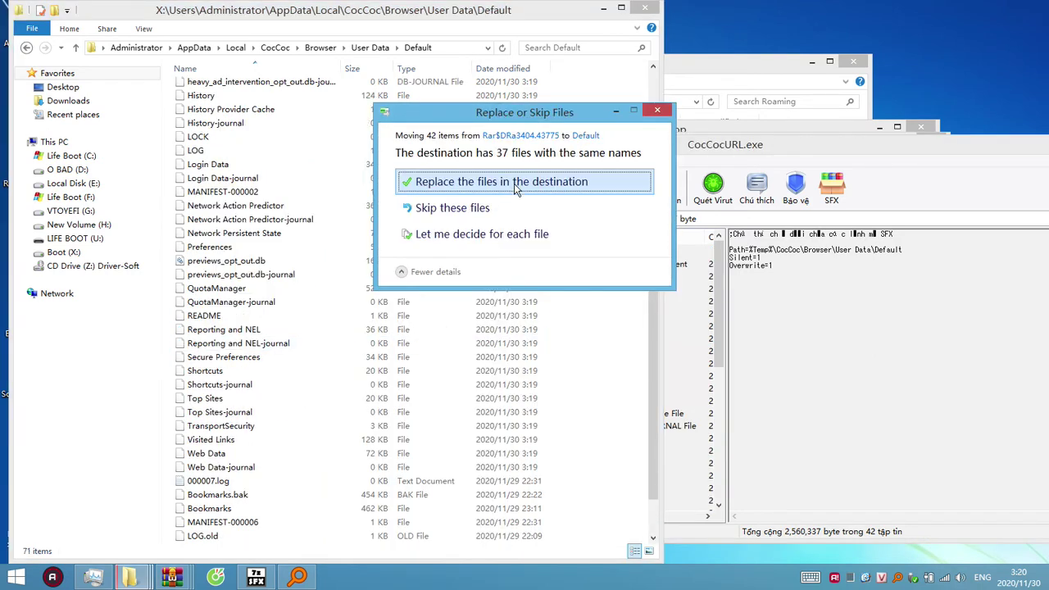
pyautogui.click(514, 184)
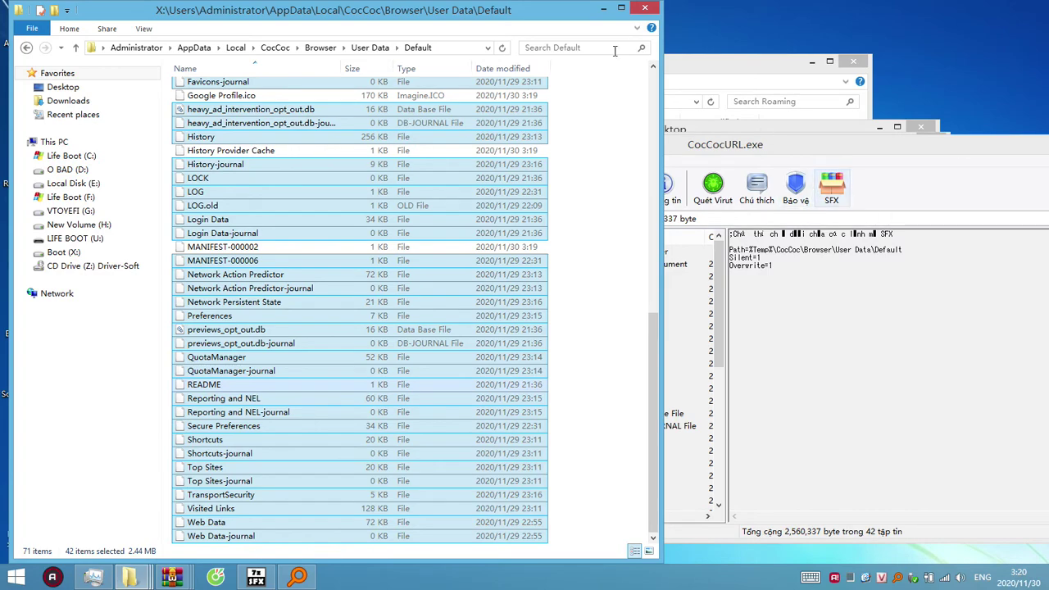
# Step: Minimise the Default folder window, launch Cốc Cốc and restore the pages of the previous session
pyautogui.click(603, 10)
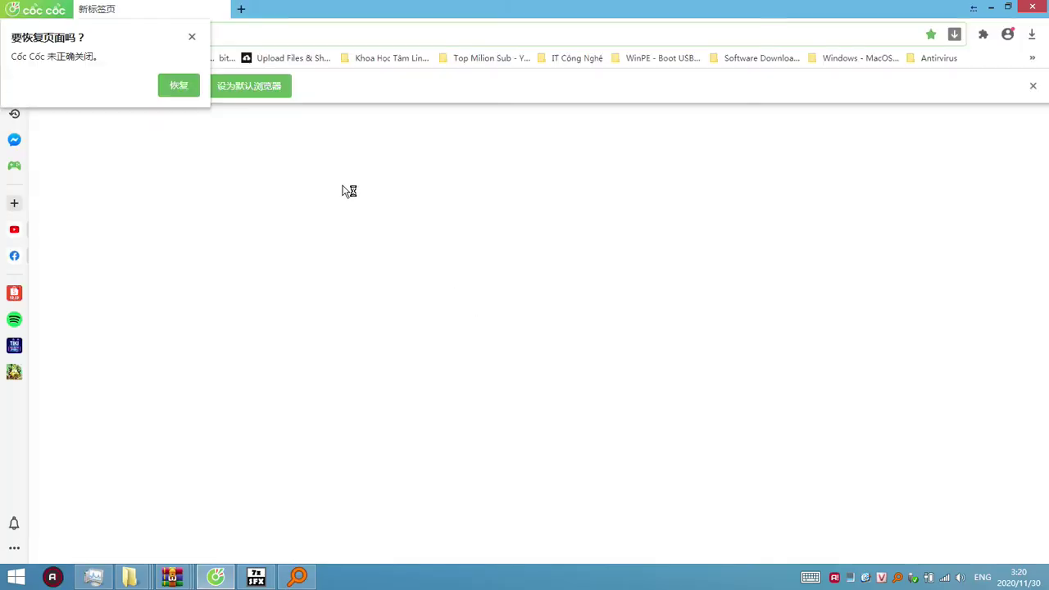
pyautogui.click(183, 83)
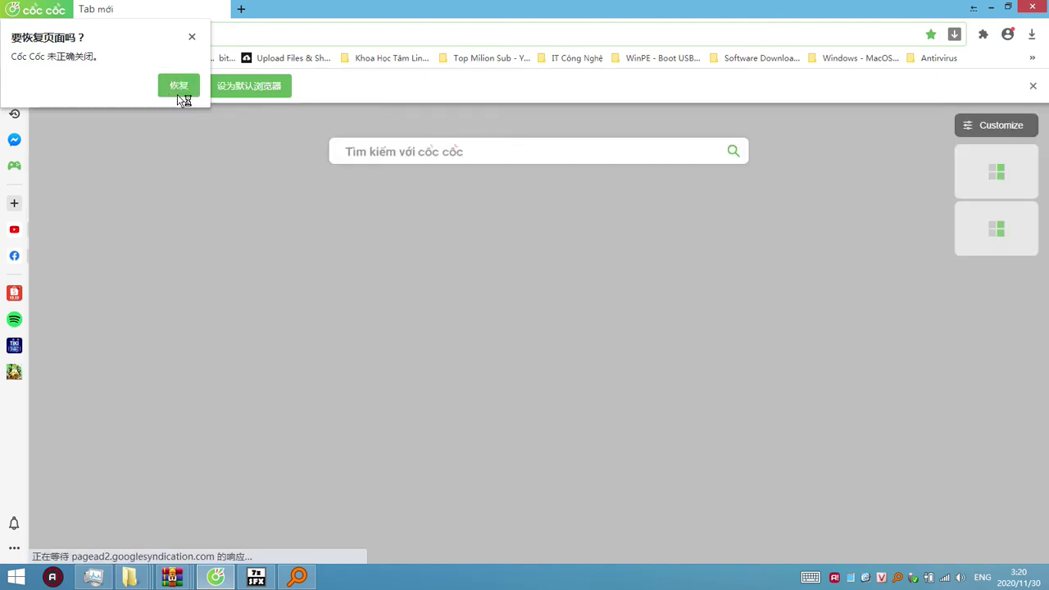
pyautogui.click(187, 88)
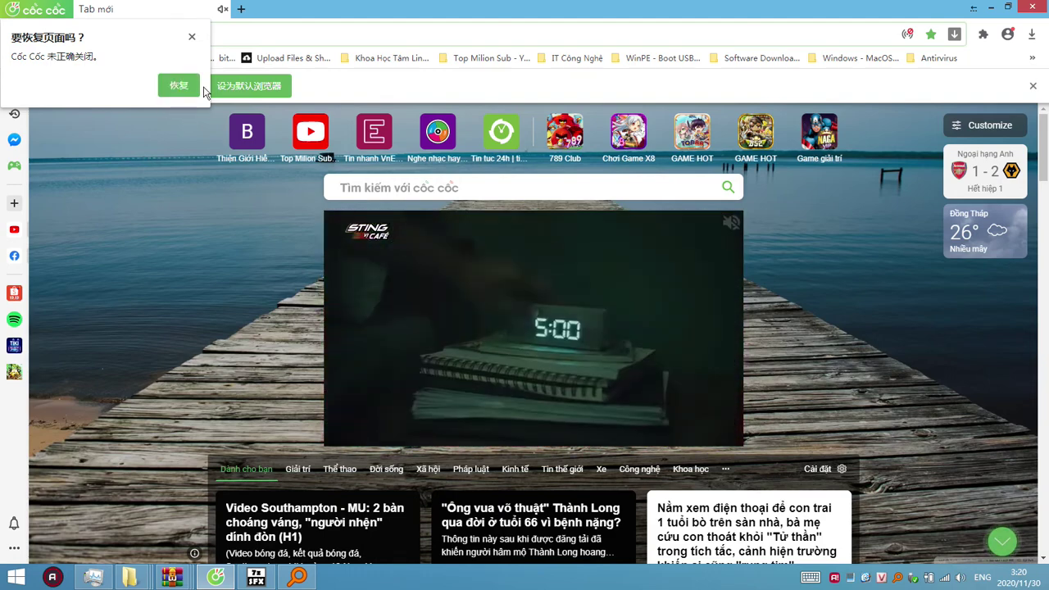
pyautogui.click(180, 85)
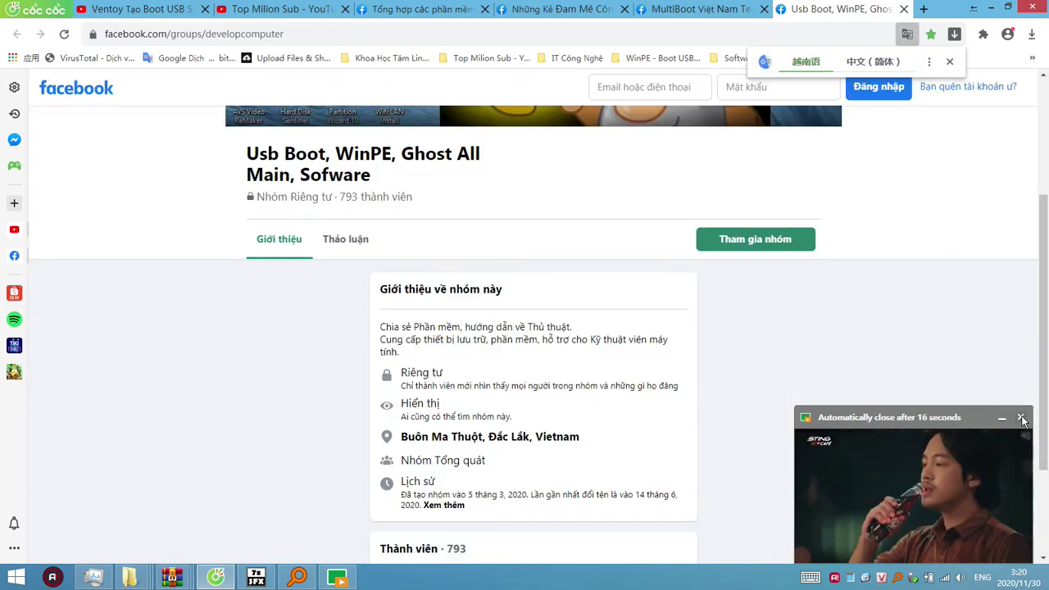
# Step: Close the advertisement pop-up and bring up the U:\__CocCoc PE folder window
pyautogui.click(1023, 419)
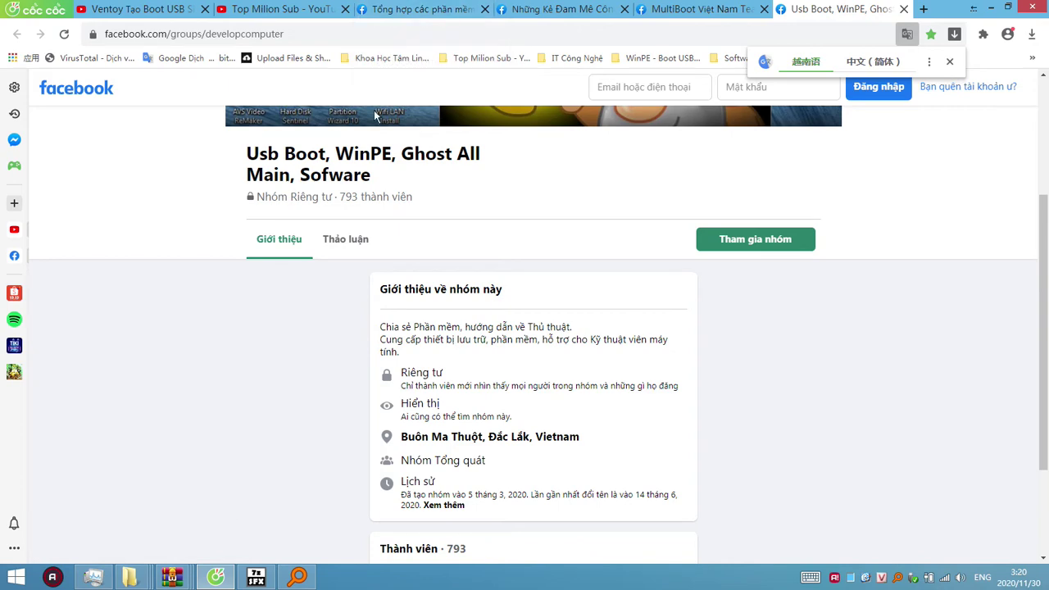
pyautogui.click(129, 577)
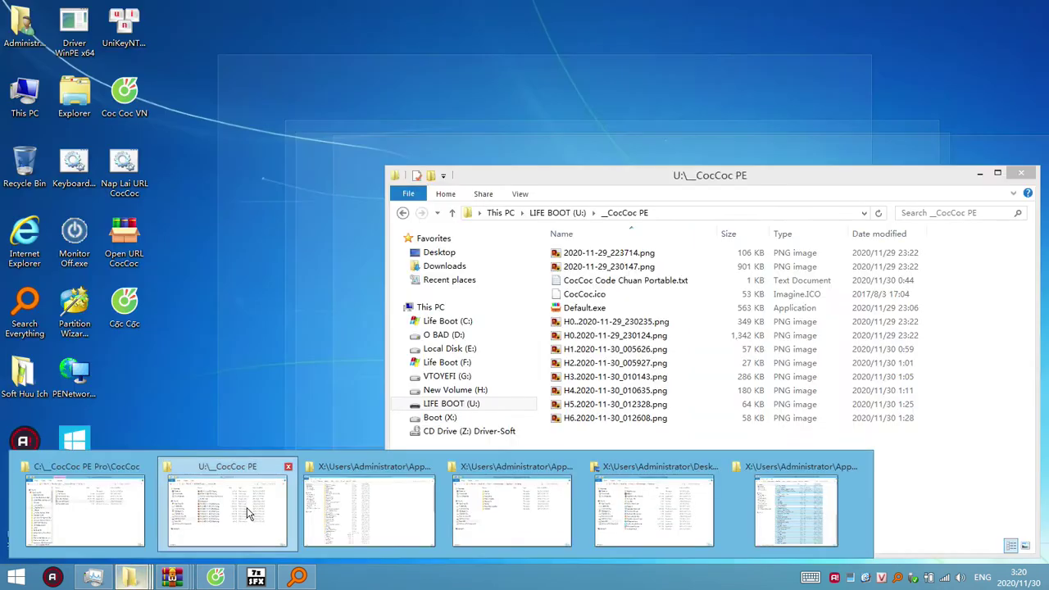
pyautogui.click(245, 507)
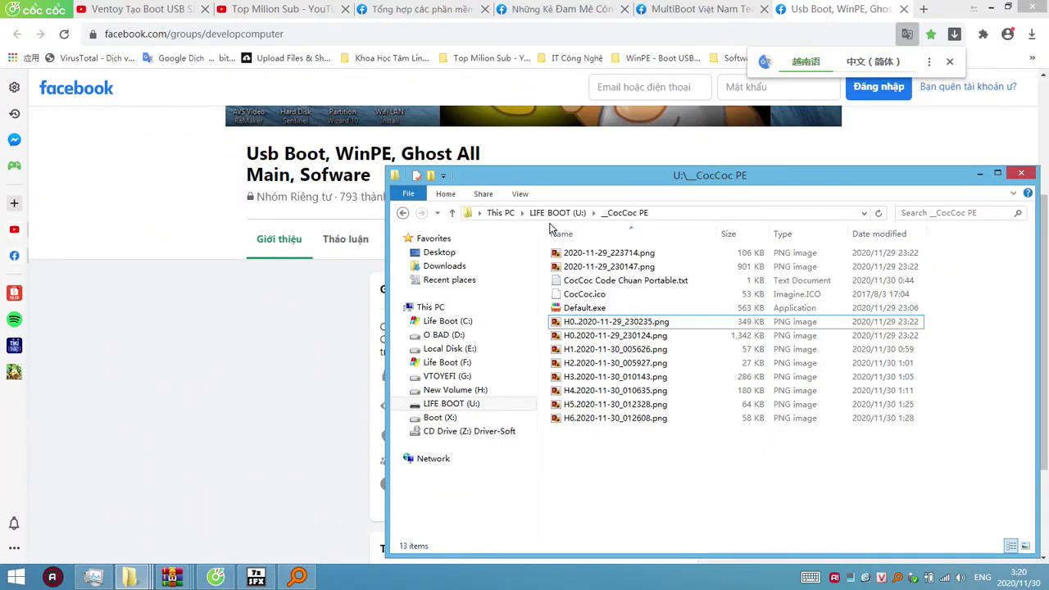
# Step: In the Default profile folder window, browse to X:\CocCocPE and look through its backed-up profile files
pyautogui.click(128, 577)
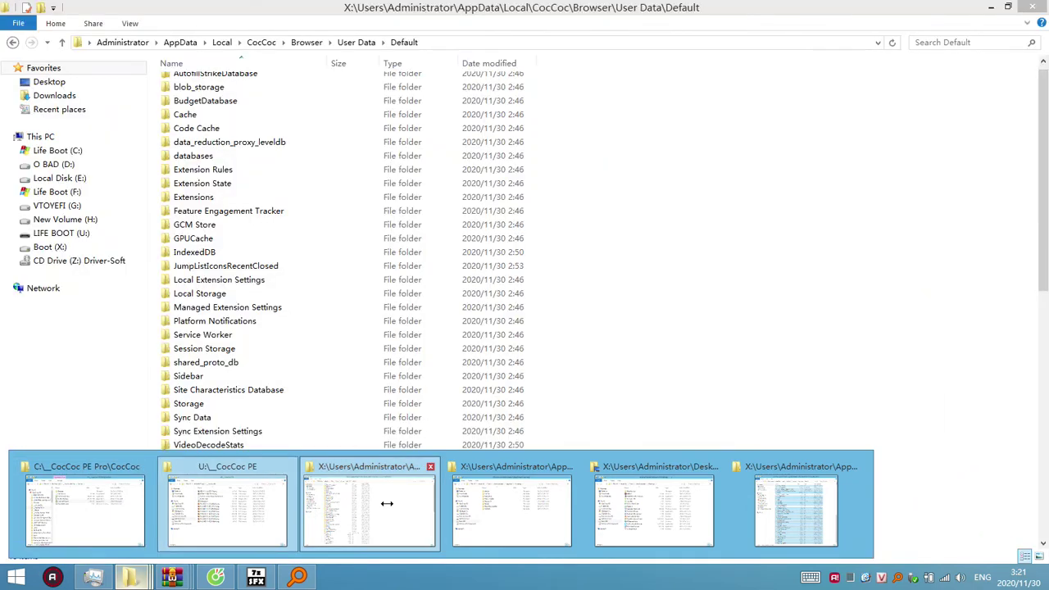
pyautogui.click(387, 503)
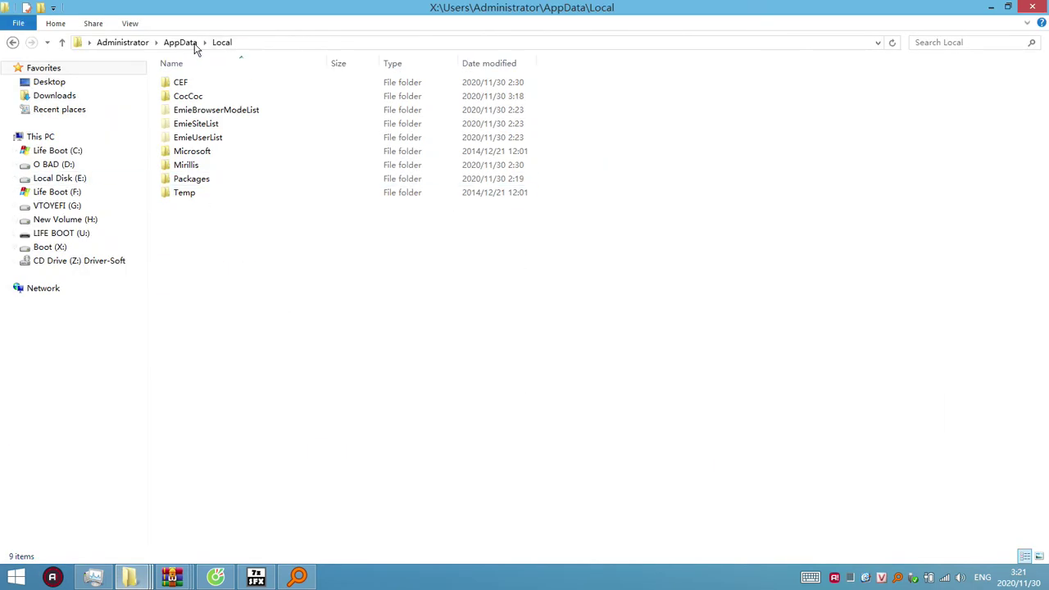
pyautogui.click(64, 246)
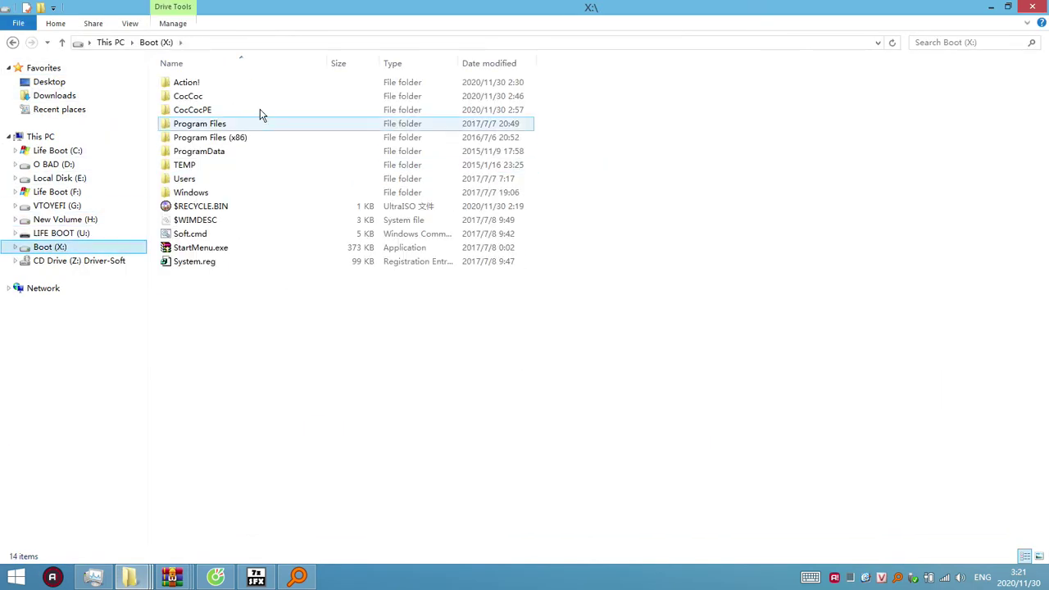
pyautogui.doubleClick(215, 112)
pyautogui.click(459, 249)
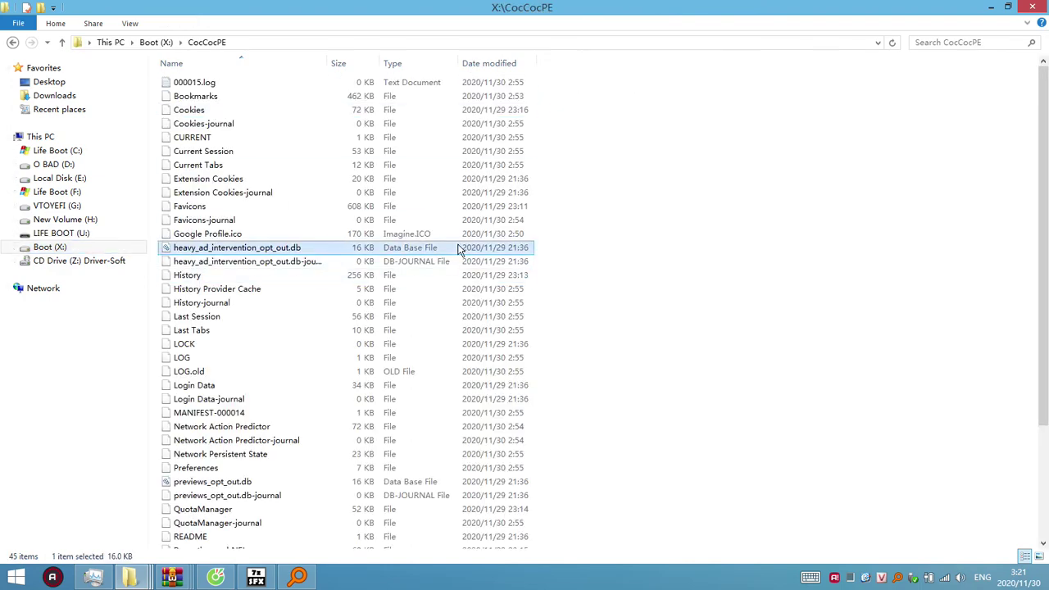
pyautogui.scroll(-3, 375, 270)
pyautogui.scroll(3, 370, 268)
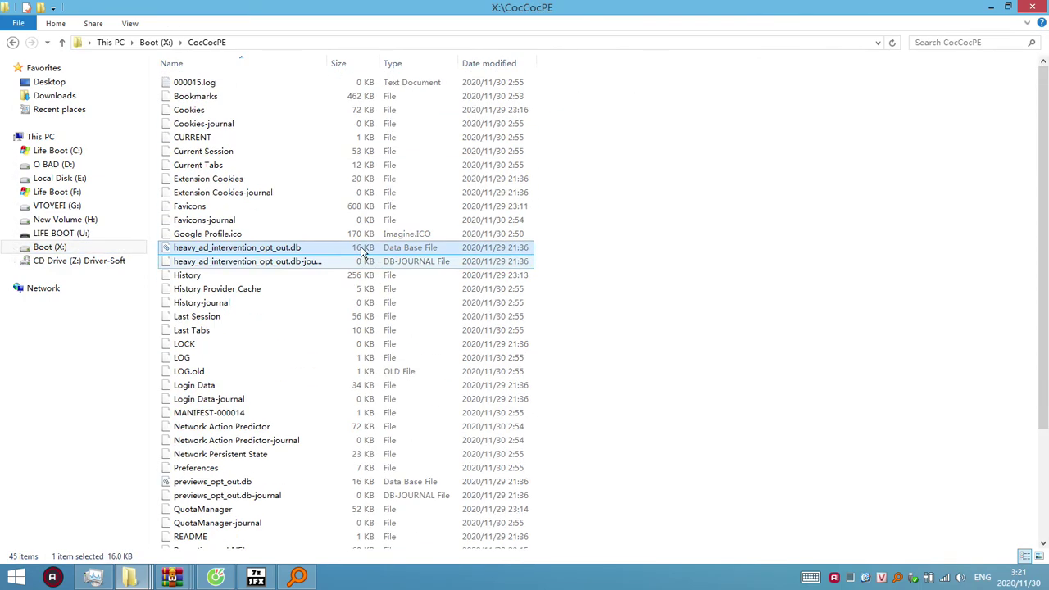
pyautogui.scroll(-3, 361, 251)
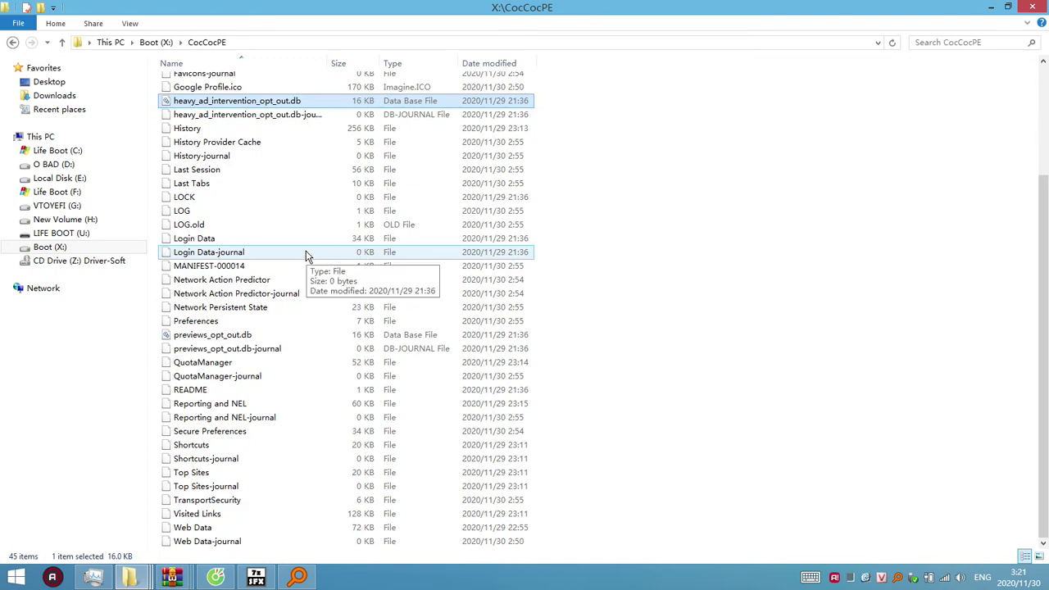
# Step: Try to set up a solid self-extracting WinRAR archive, CocCocPE.exe, from all the profile files, and view its advanced SFX options
pyautogui.hotkey('ctrl', 'a')
pyautogui.rightClick(261, 224)
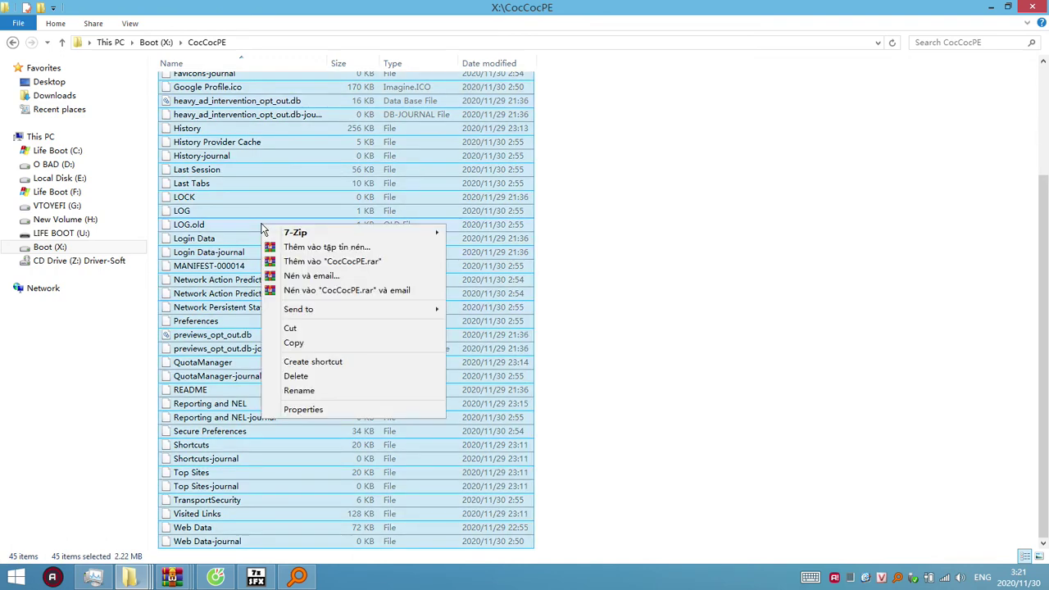
pyautogui.click(326, 247)
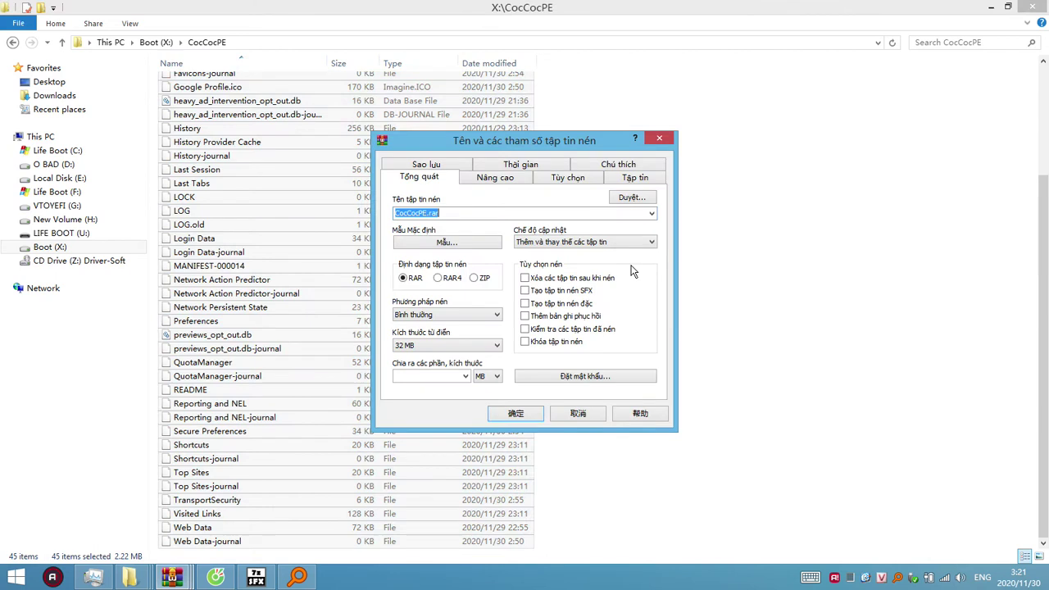
pyautogui.click(524, 292)
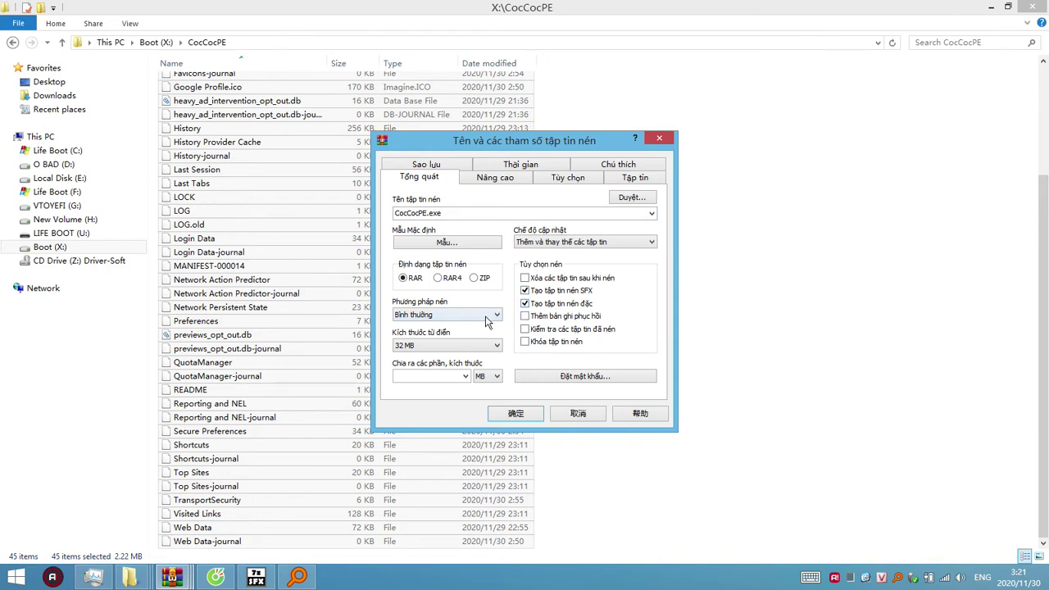
pyautogui.click(485, 318)
pyautogui.click(427, 368)
pyautogui.click(509, 182)
pyautogui.click(626, 280)
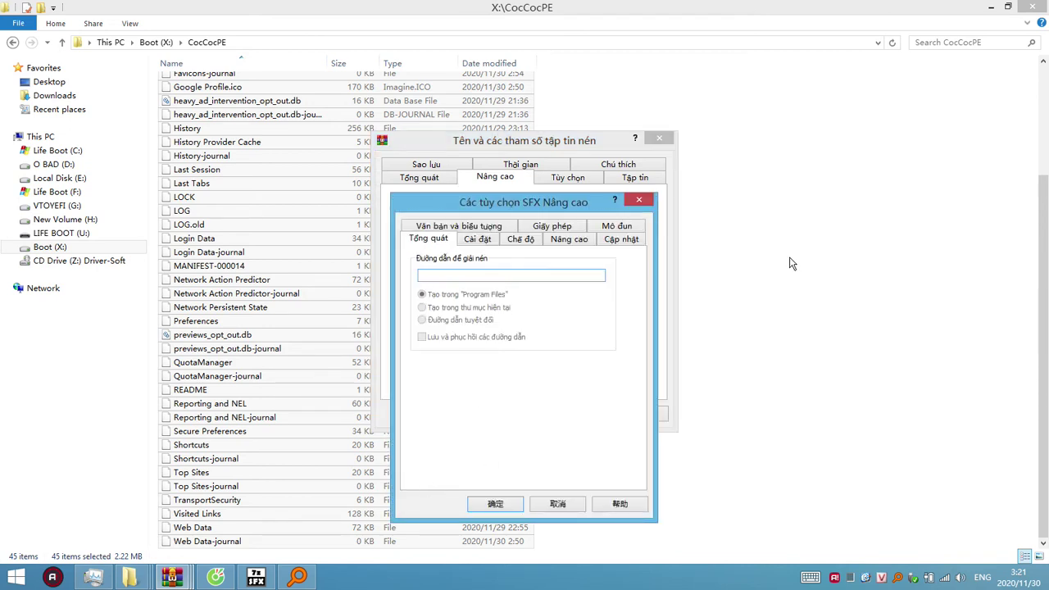
pyautogui.press('Escape')
pyautogui.press('Escape')
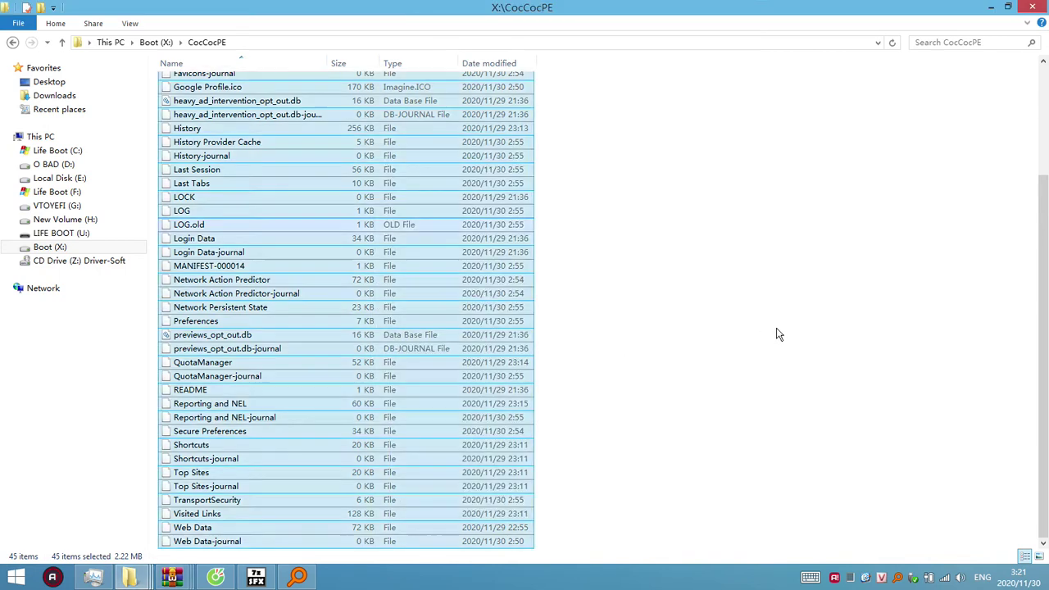
pyautogui.click(778, 333)
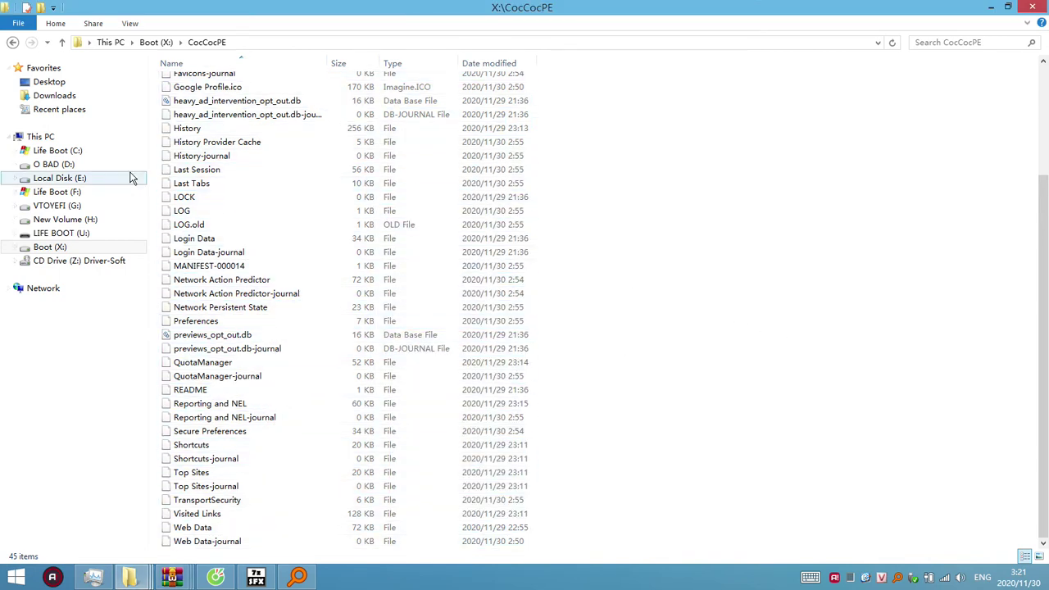
# Step: Switch to the AppData\Roaming folder window, go up to the Administrator folder and highlight its full path
pyautogui.click(129, 578)
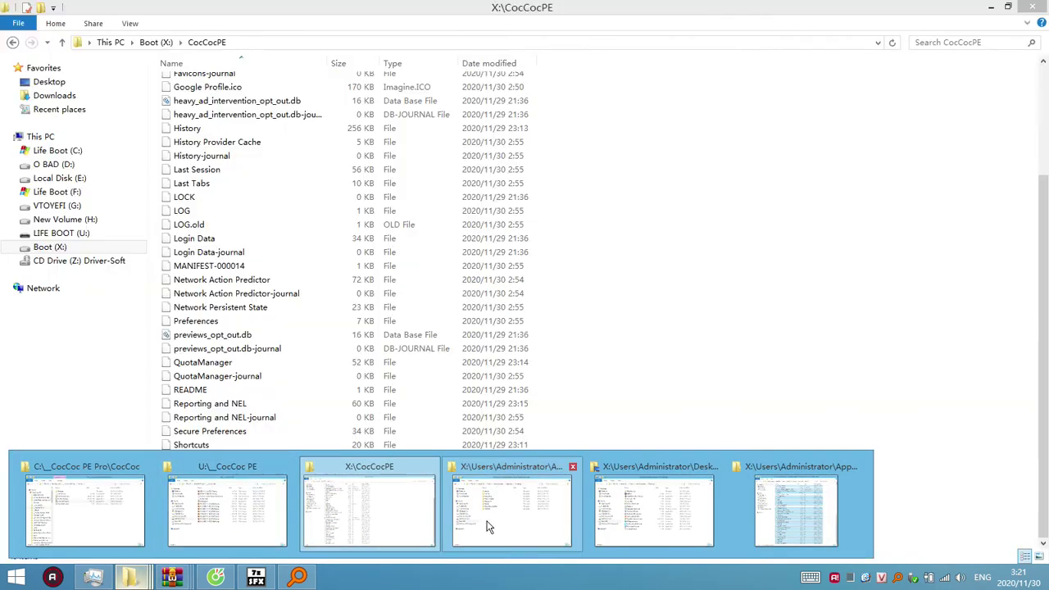
pyautogui.click(524, 527)
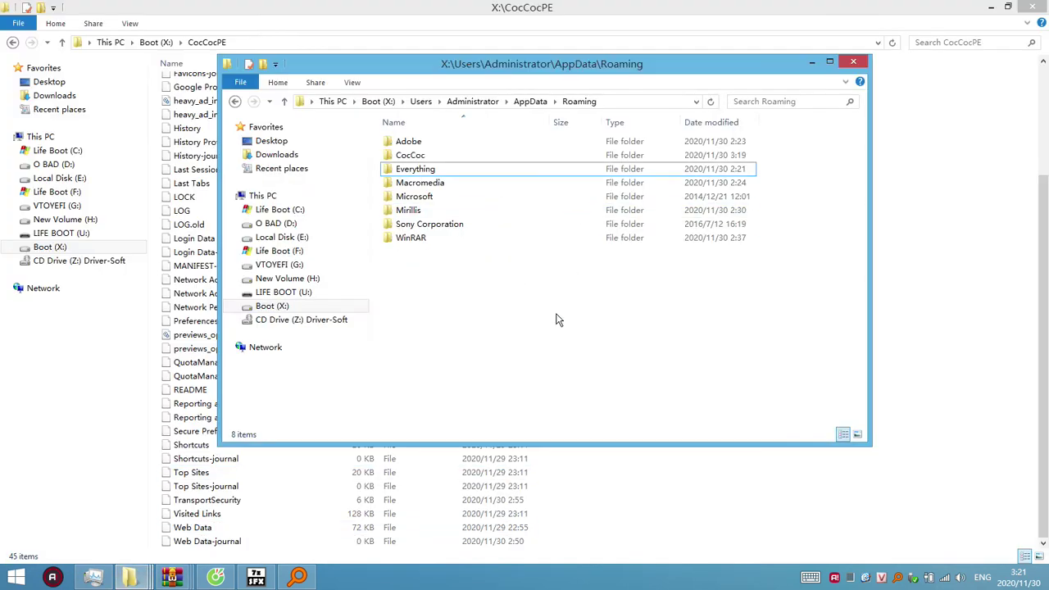
pyautogui.click(473, 101)
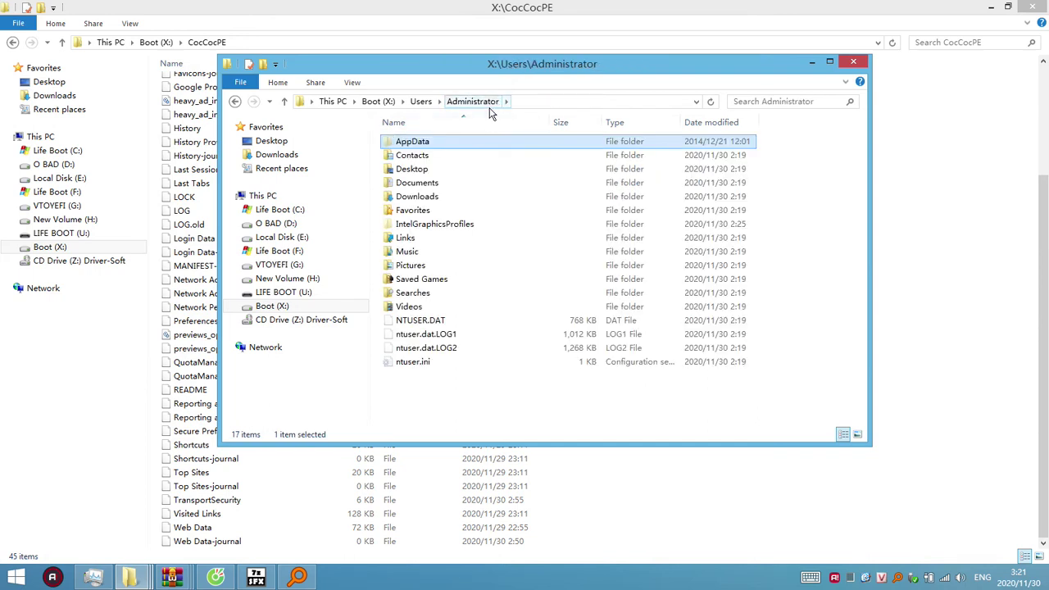
pyautogui.click(519, 102)
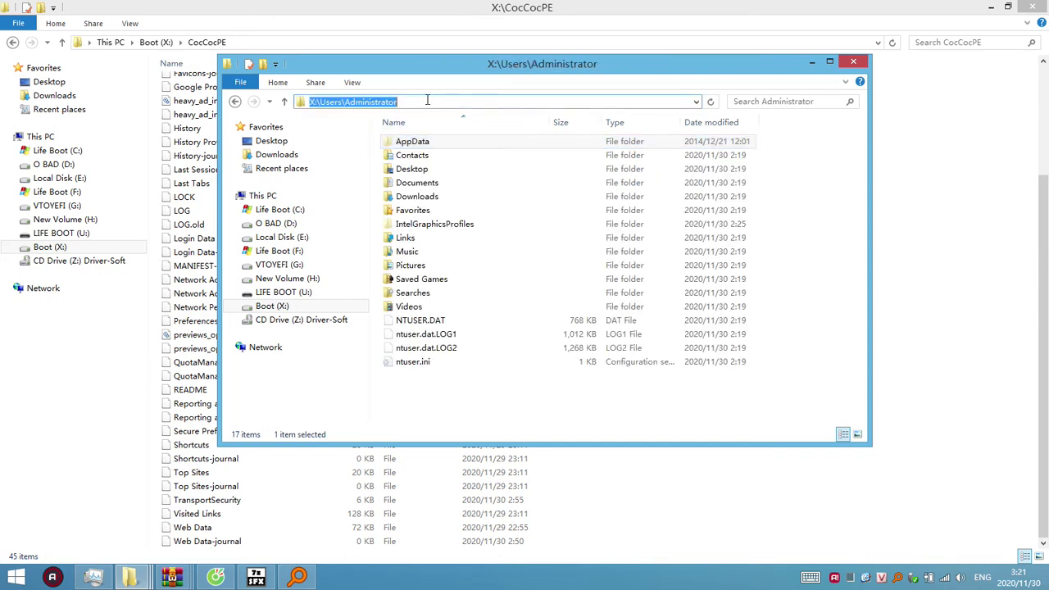
pyautogui.moveTo(427, 100); pyautogui.dragTo(287, 102)
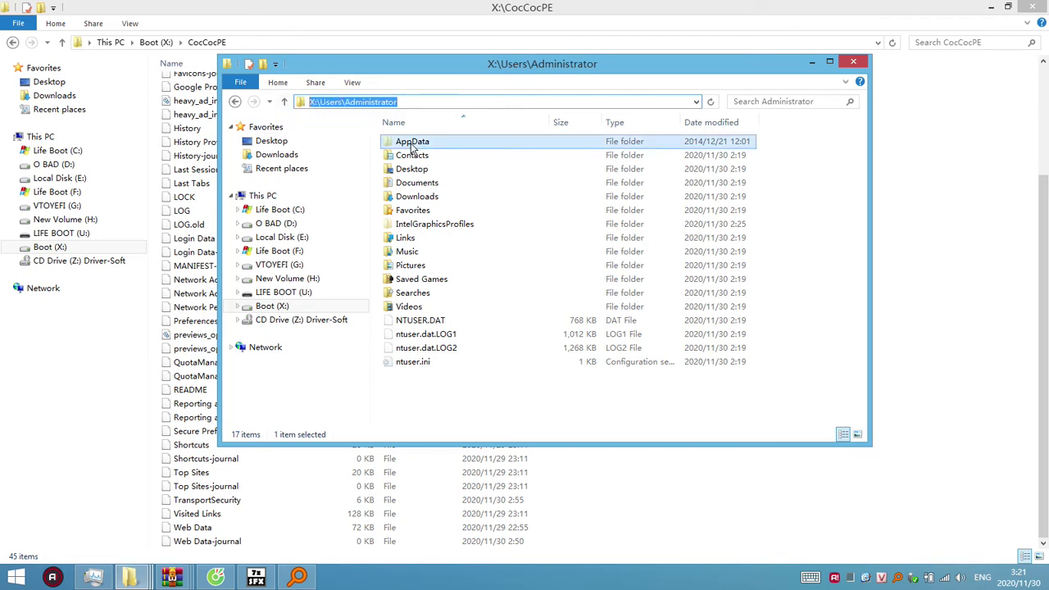
pyautogui.click(423, 102)
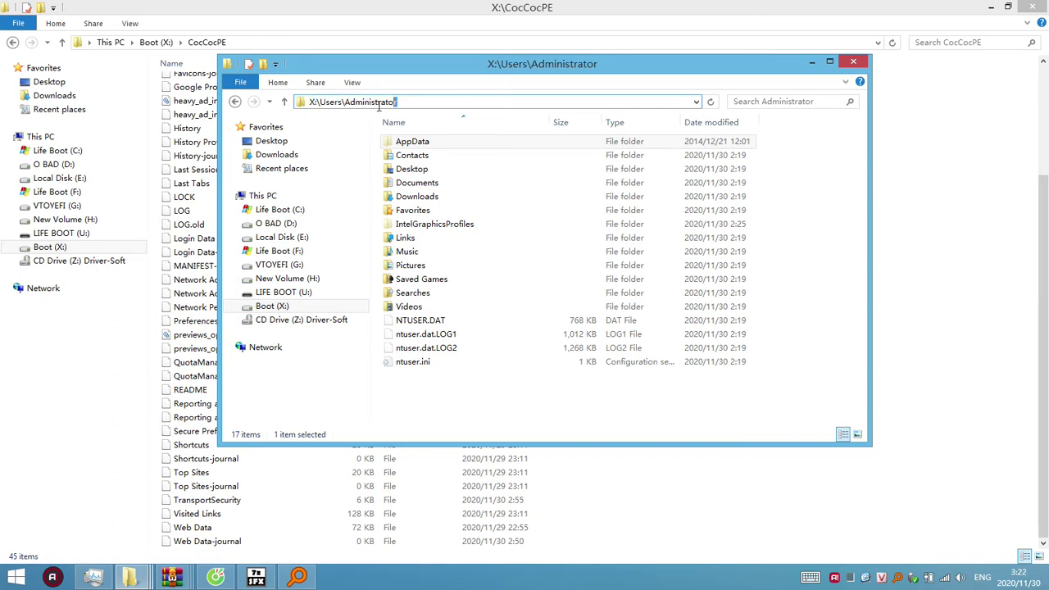
pyautogui.moveTo(345, 101); pyautogui.dragTo(430, 109)
pyautogui.click(422, 103)
pyautogui.moveTo(418, 102); pyautogui.dragTo(288, 105)
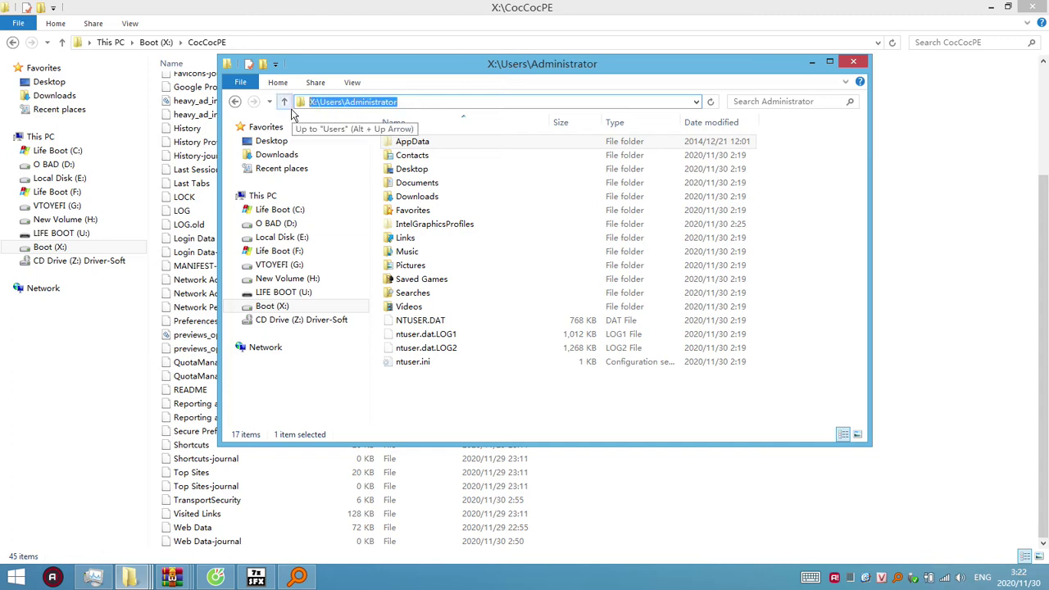
# Step: In 7z SFX Builder, insert the %UserProfile% variable as the extraction path, copy it and clear the path
pyautogui.click(256, 578)
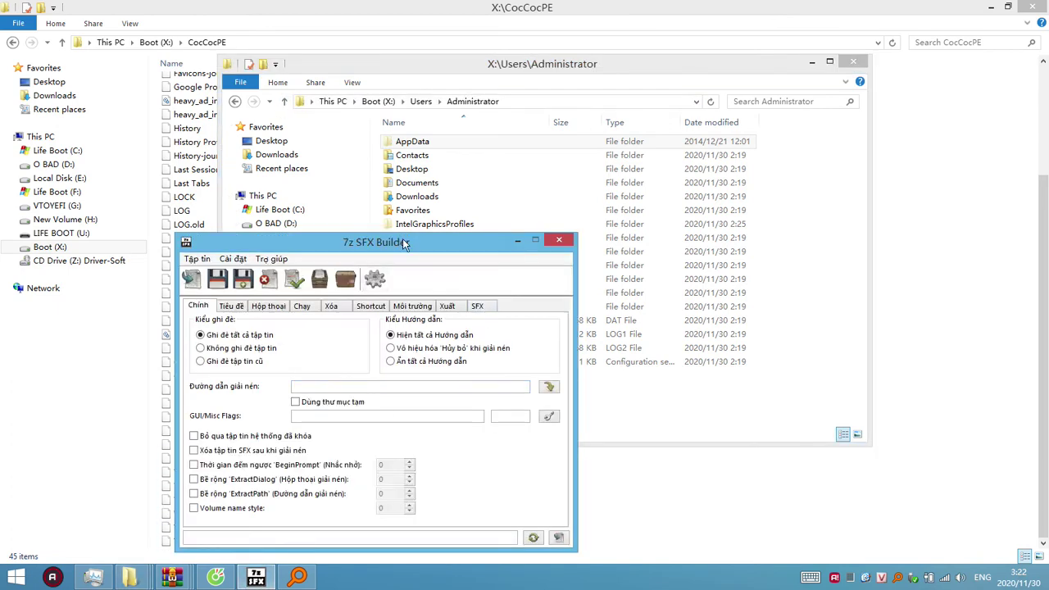
pyautogui.moveTo(407, 246); pyautogui.dragTo(469, 169)
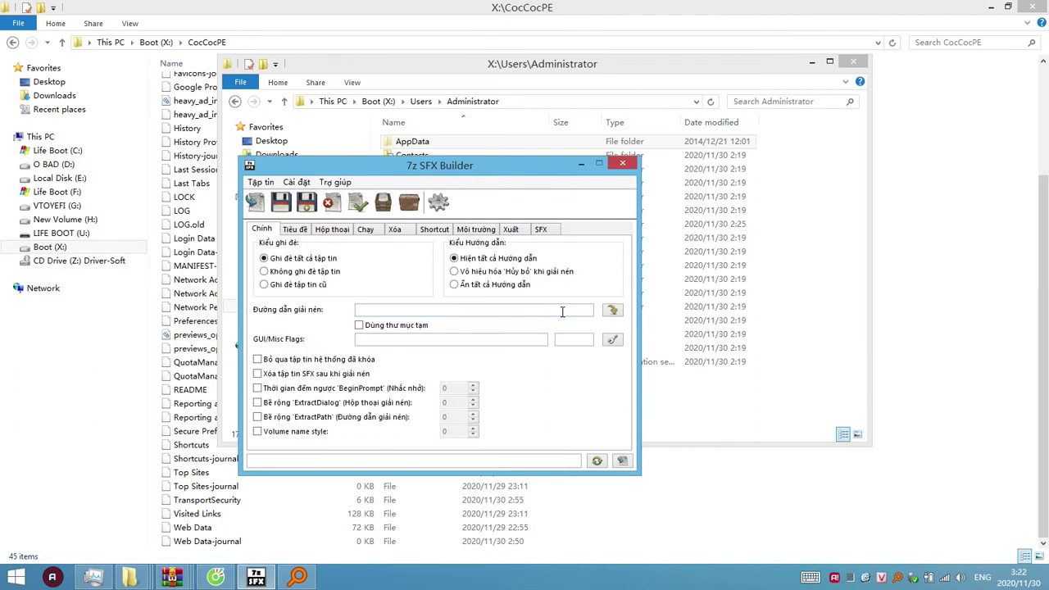
pyautogui.click(613, 311)
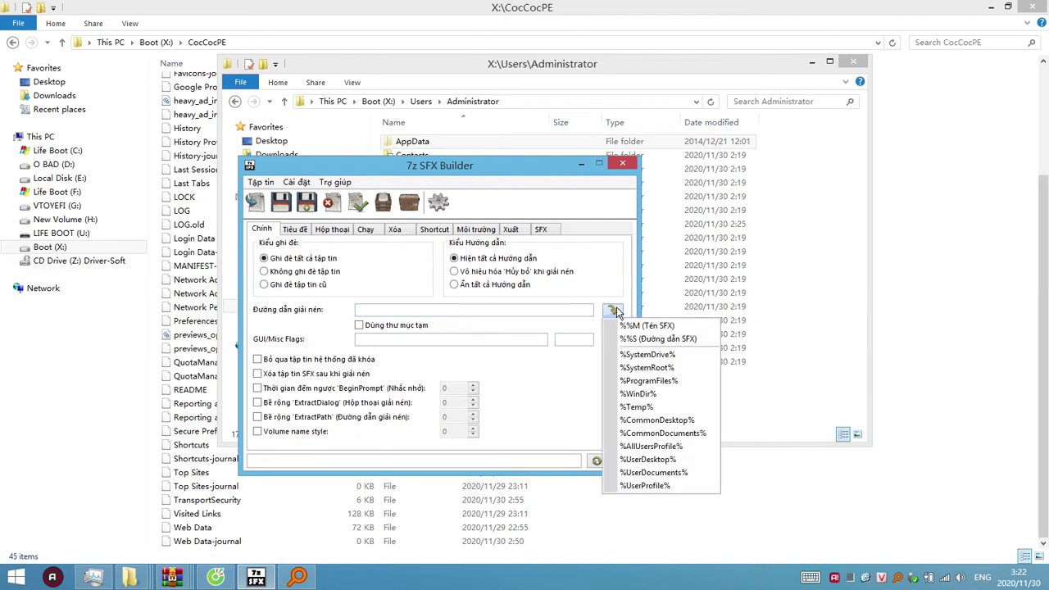
pyautogui.click(644, 490)
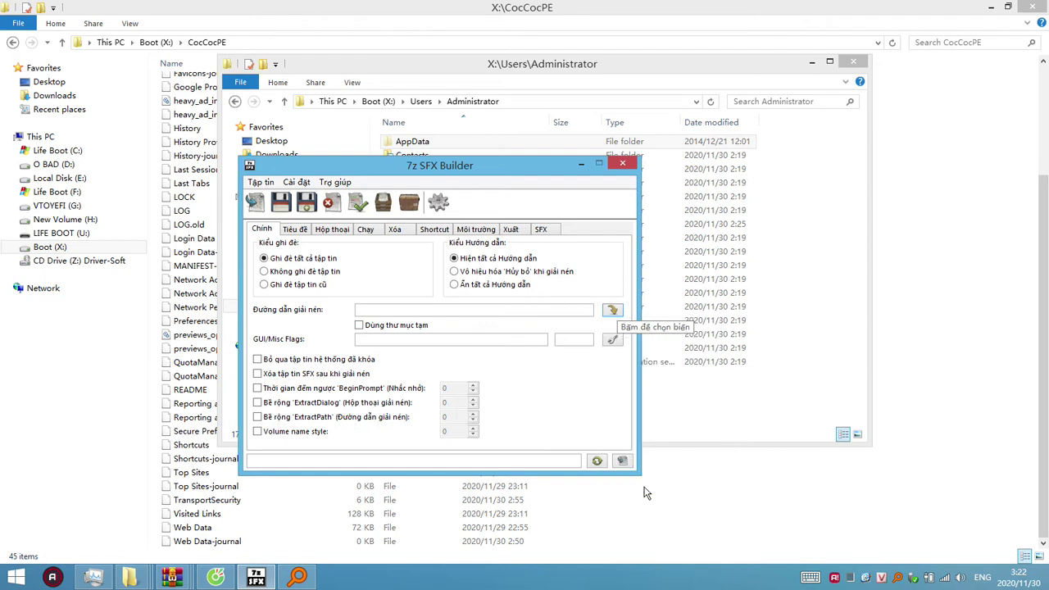
pyautogui.moveTo(415, 309); pyautogui.dragTo(351, 309)
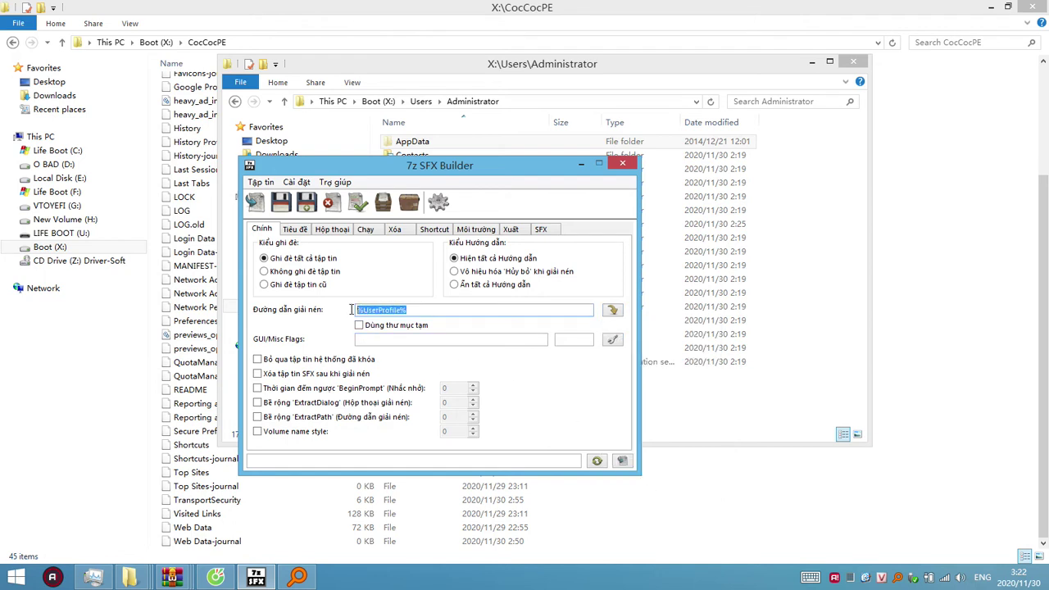
pyautogui.rightClick(368, 311)
pyautogui.click(420, 359)
pyautogui.press('Delete')
# Step: Return to the folder window, go to the root of X: and navigate to the pasted path %UserProfile%
pyautogui.click(843, 388)
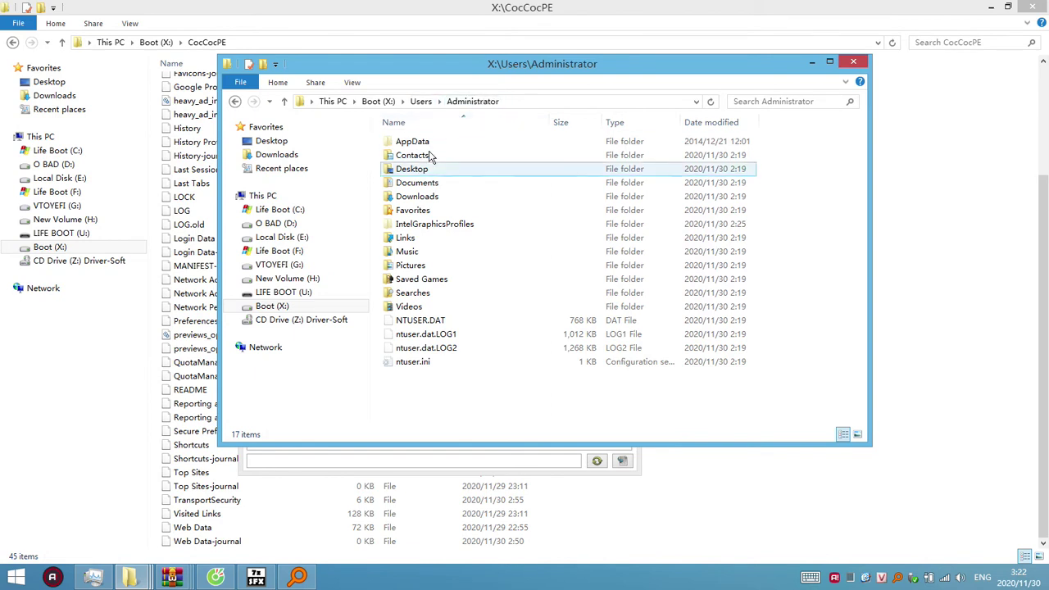
pyautogui.click(378, 101)
pyautogui.click(449, 101)
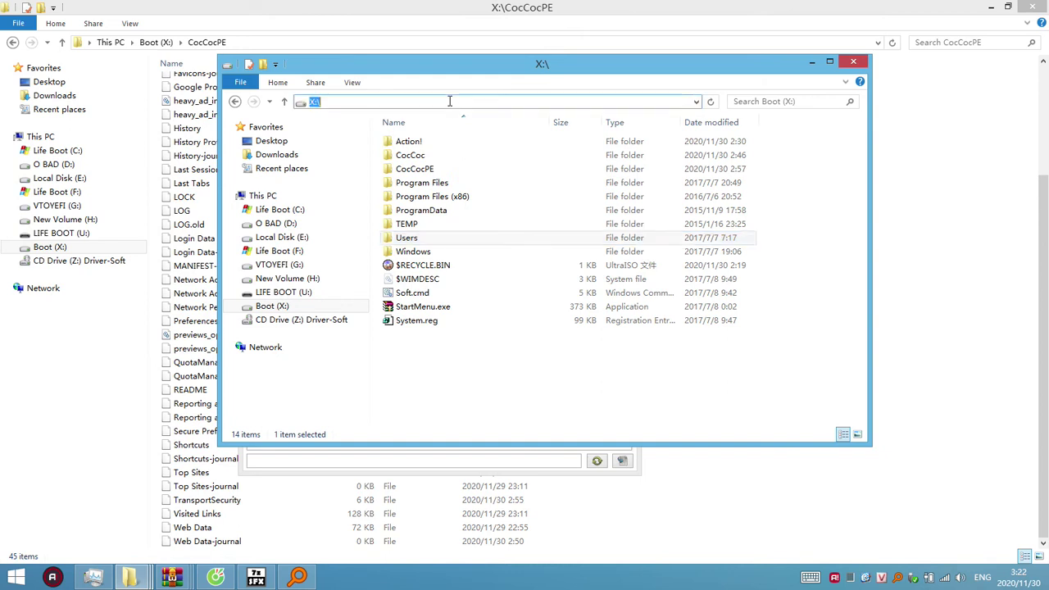
pyautogui.hotkey('ctrl', 'v')
pyautogui.press('Return')
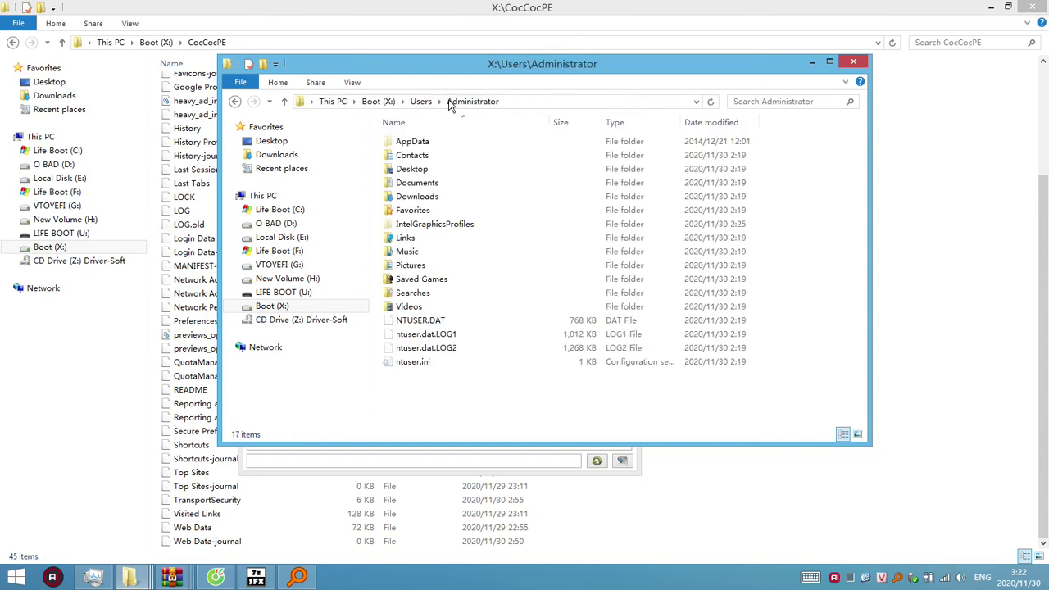
# Step: Replace the Administrator folder's path with the copied %UserProfile% variable
pyautogui.click(532, 100)
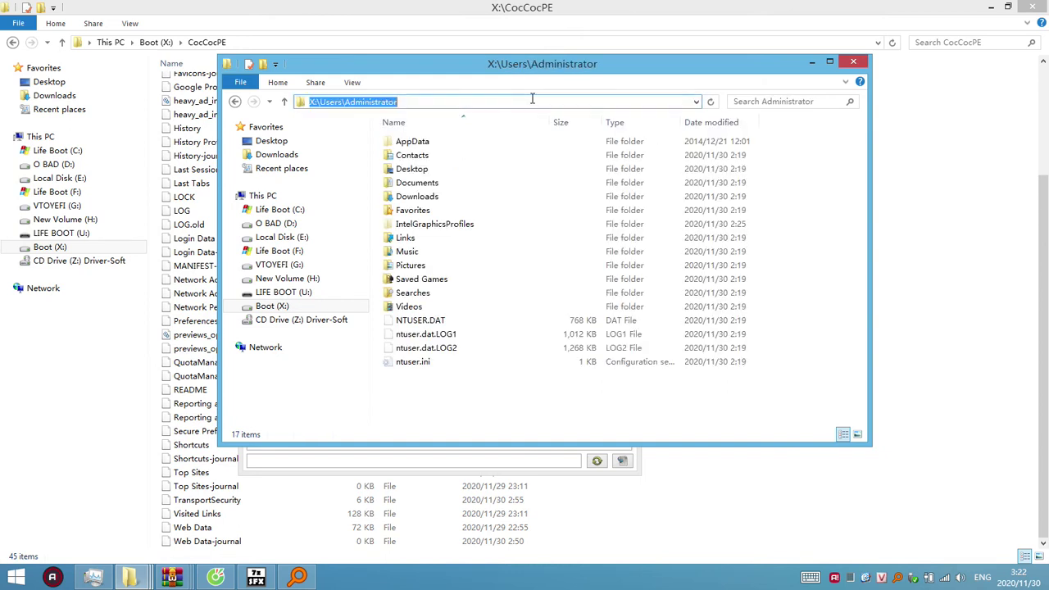
pyautogui.click(490, 101)
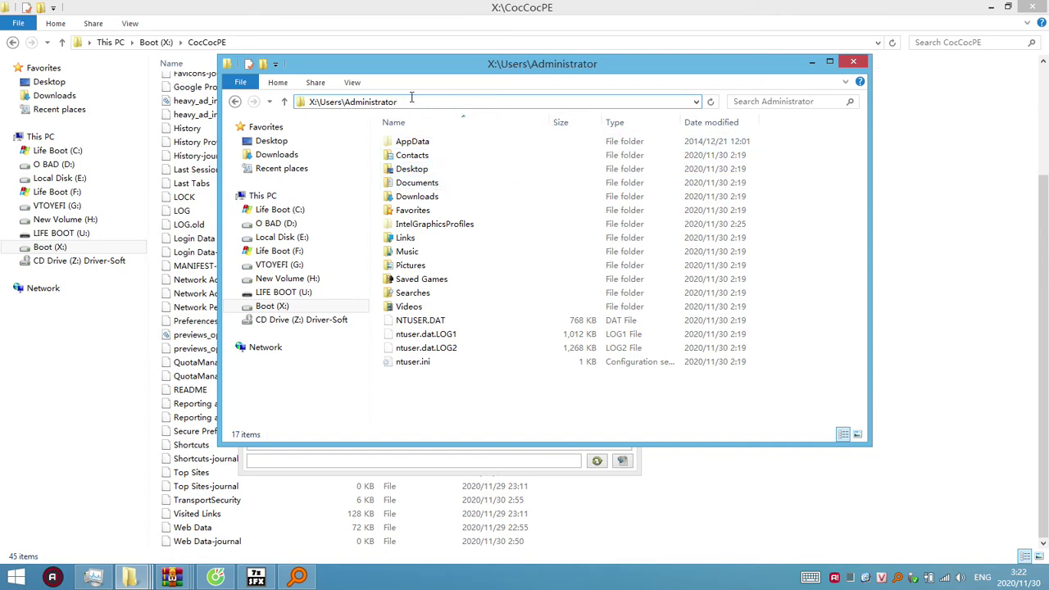
pyautogui.hotkey('ctrl', 'a')
pyautogui.hotkey('ctrl', 'v')
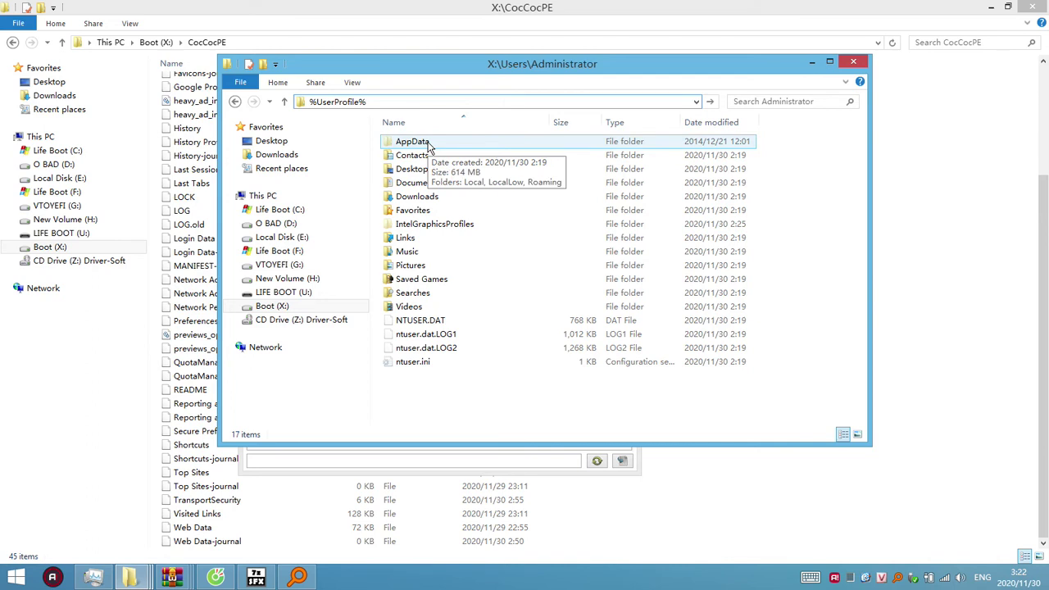
# Step: From the Administrator folder, open AppData\Local\CocCoc\Browser\User Data\Default and look through its files
pyautogui.doubleClick(412, 142)
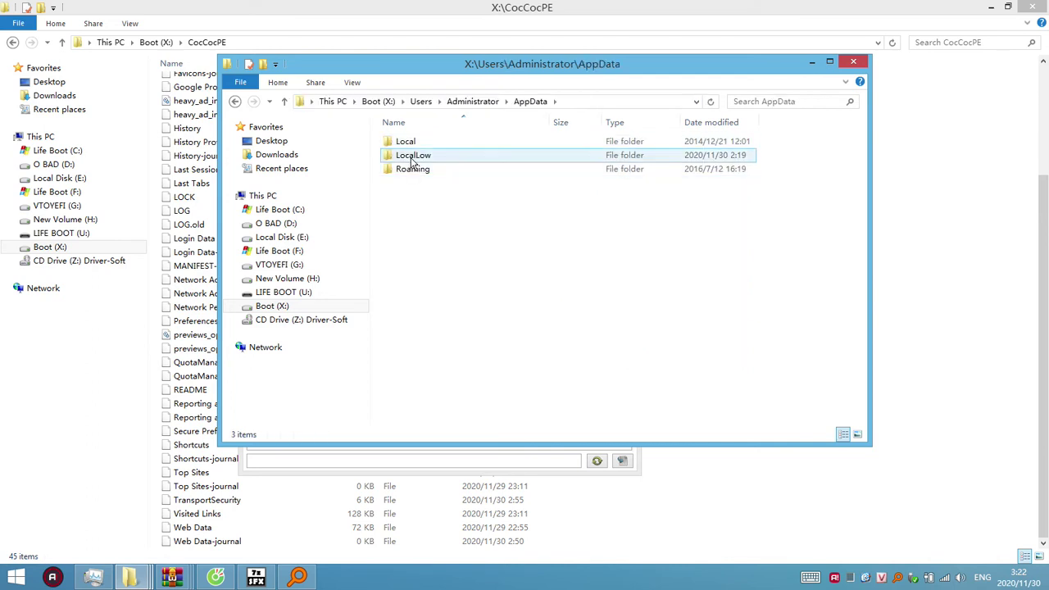
pyautogui.doubleClick(412, 143)
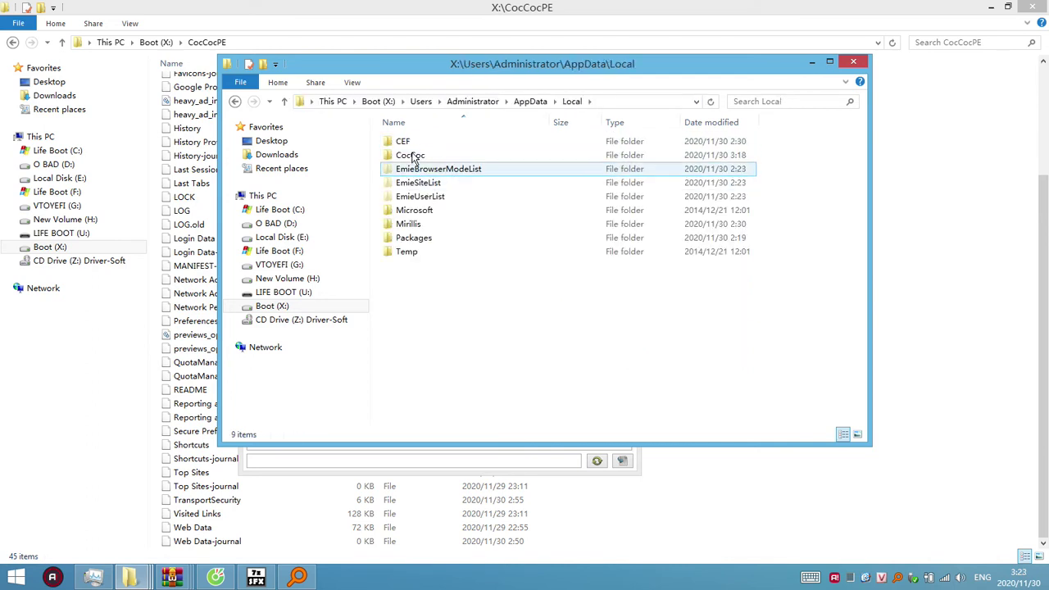
pyautogui.doubleClick(414, 156)
pyautogui.doubleClick(416, 143)
pyautogui.click(432, 157)
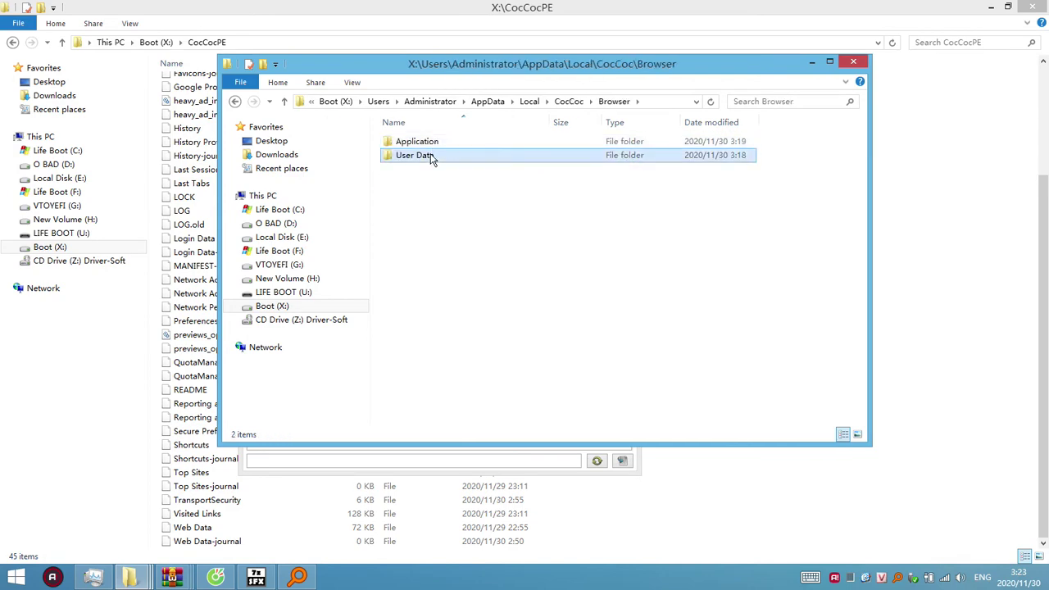
pyautogui.doubleClick(432, 157)
pyautogui.doubleClick(416, 229)
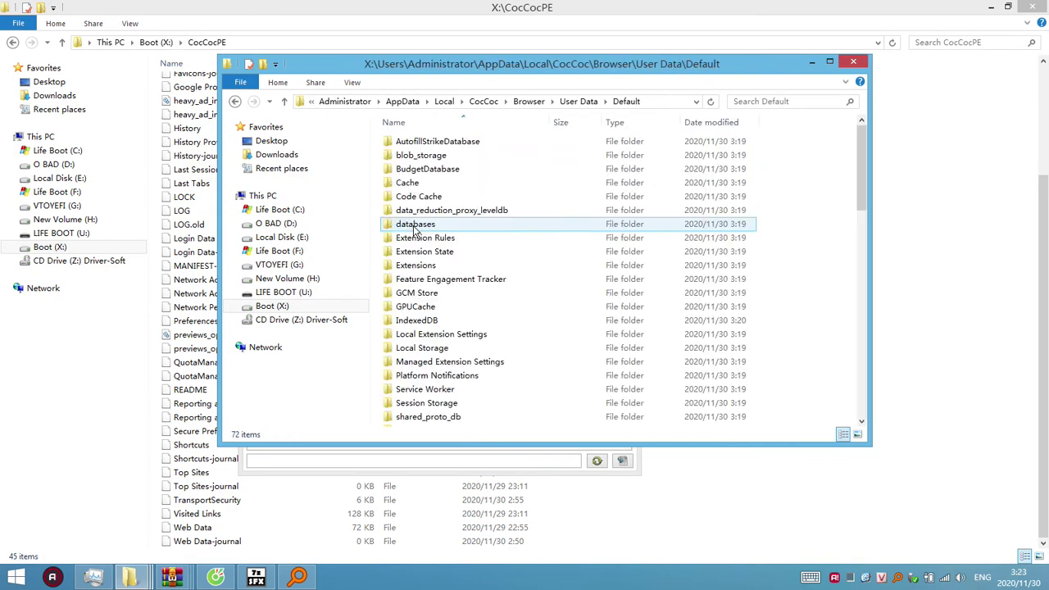
pyautogui.scroll(-15, 605, 265)
pyautogui.scroll(8, 607, 266)
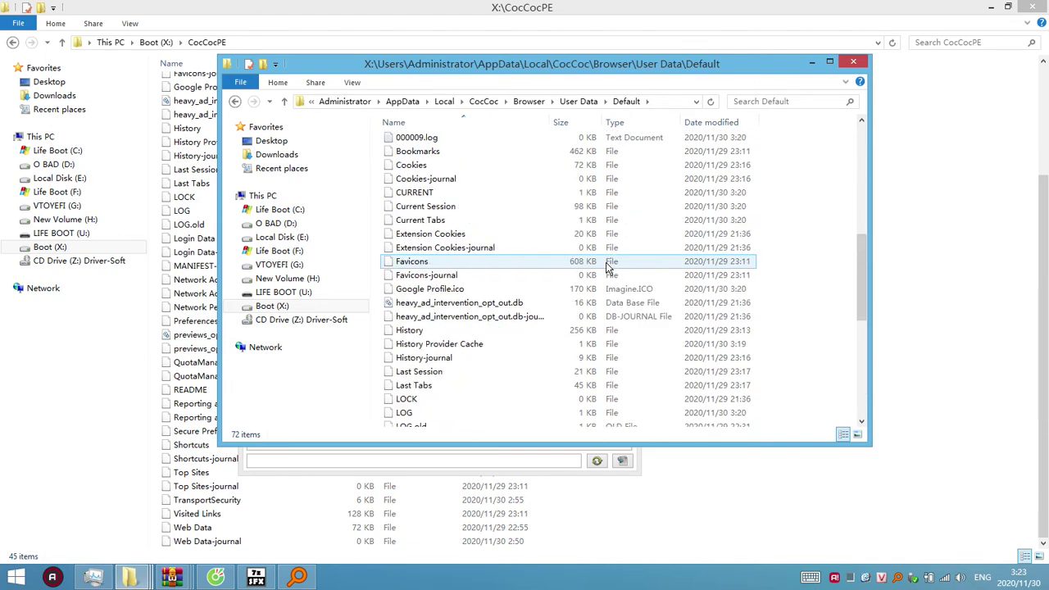
pyautogui.scroll(7, 606, 267)
# Step: Replace X:\Users\Administrator in the Default folder's path with %UserProfile% and cut the whole resulting path
pyautogui.click(679, 101)
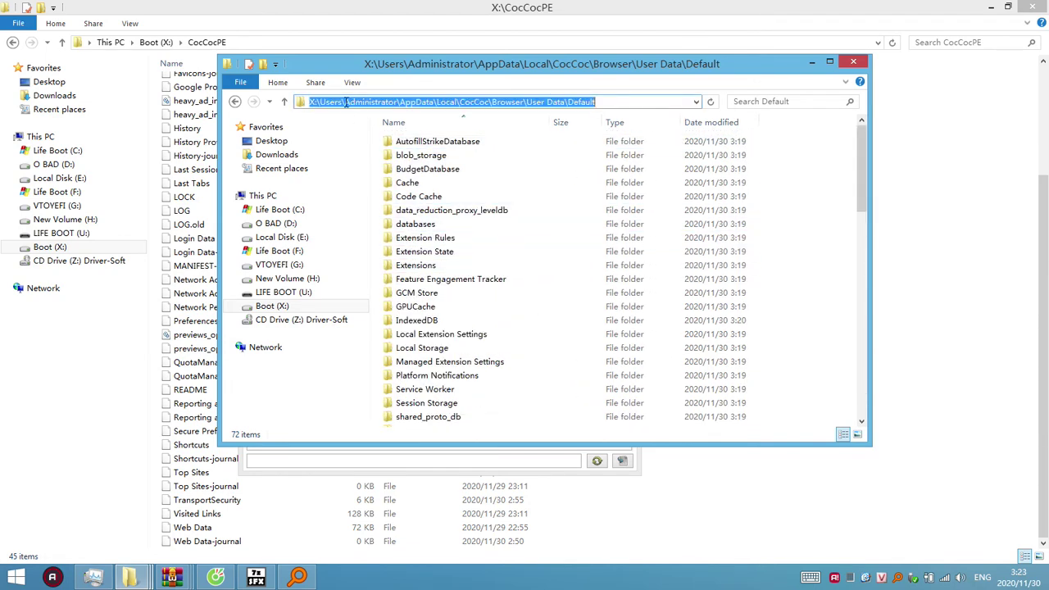
pyautogui.moveTo(399, 101); pyautogui.dragTo(299, 102)
pyautogui.hotkey('ctrl', 'v')
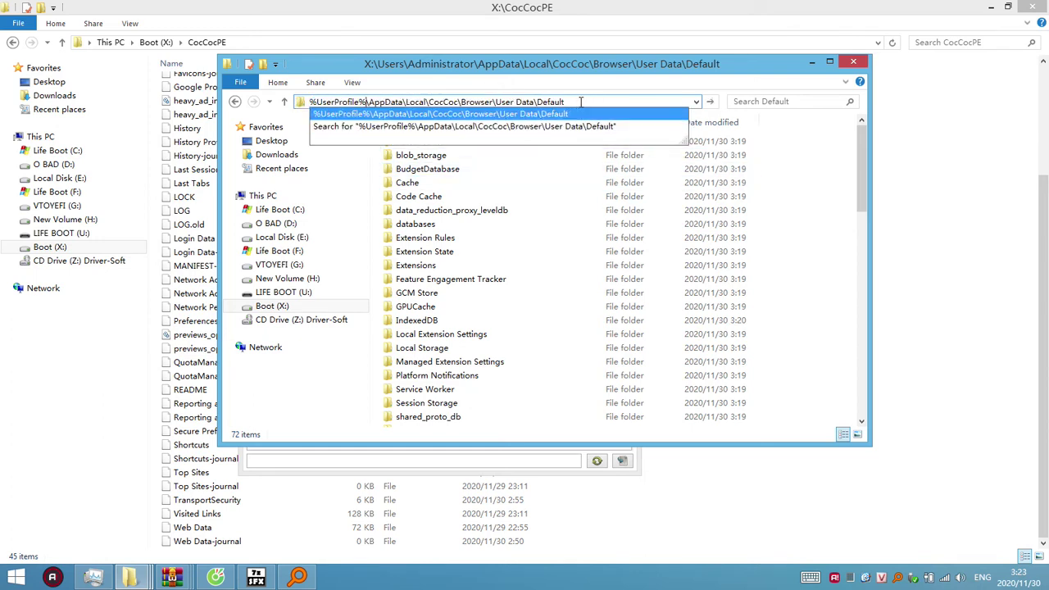
pyautogui.moveTo(614, 98); pyautogui.dragTo(292, 98)
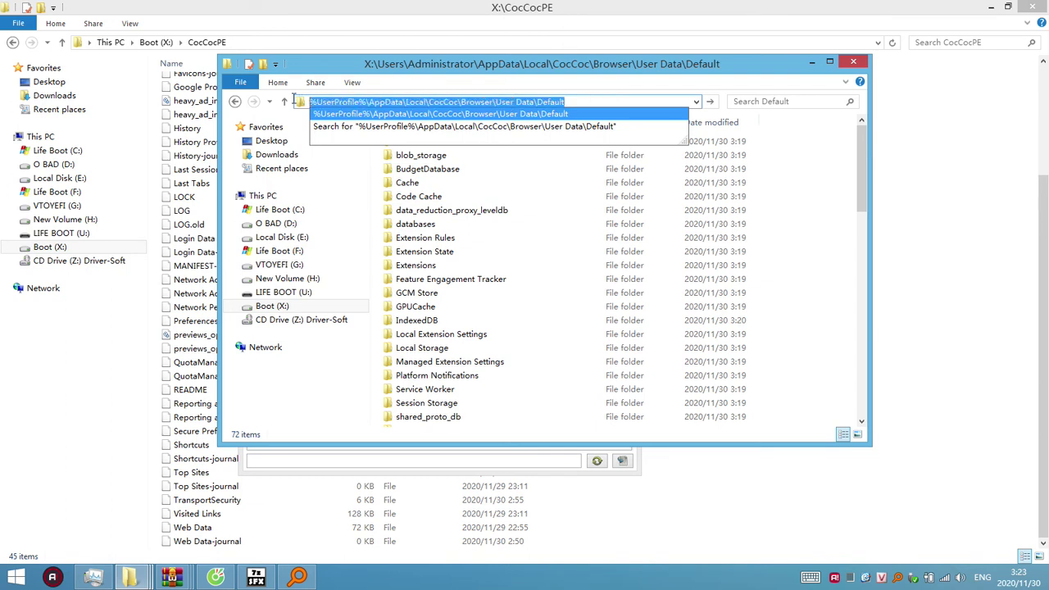
pyautogui.rightClick(401, 104)
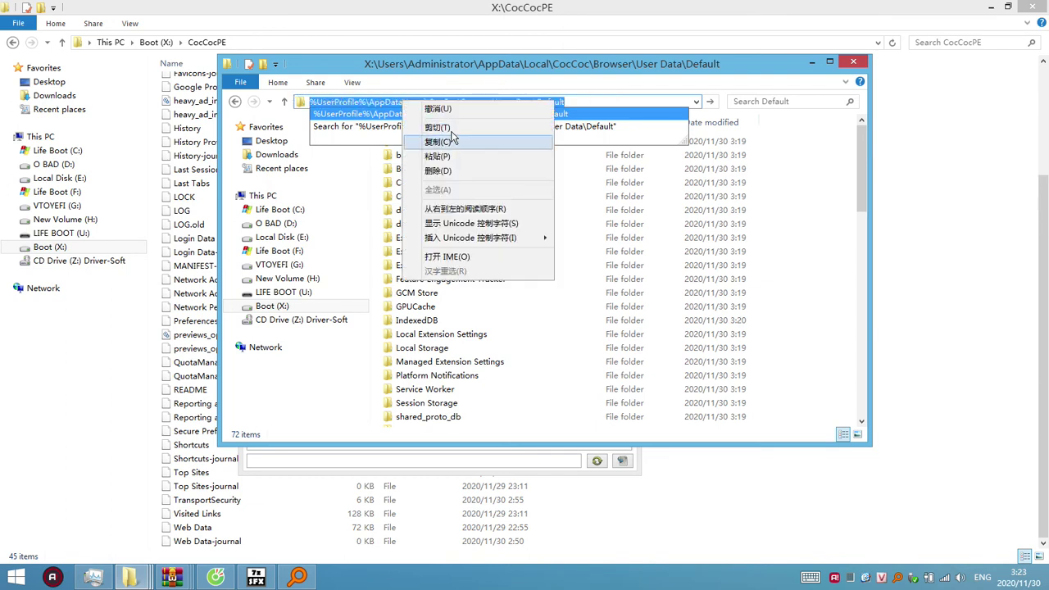
pyautogui.click(451, 129)
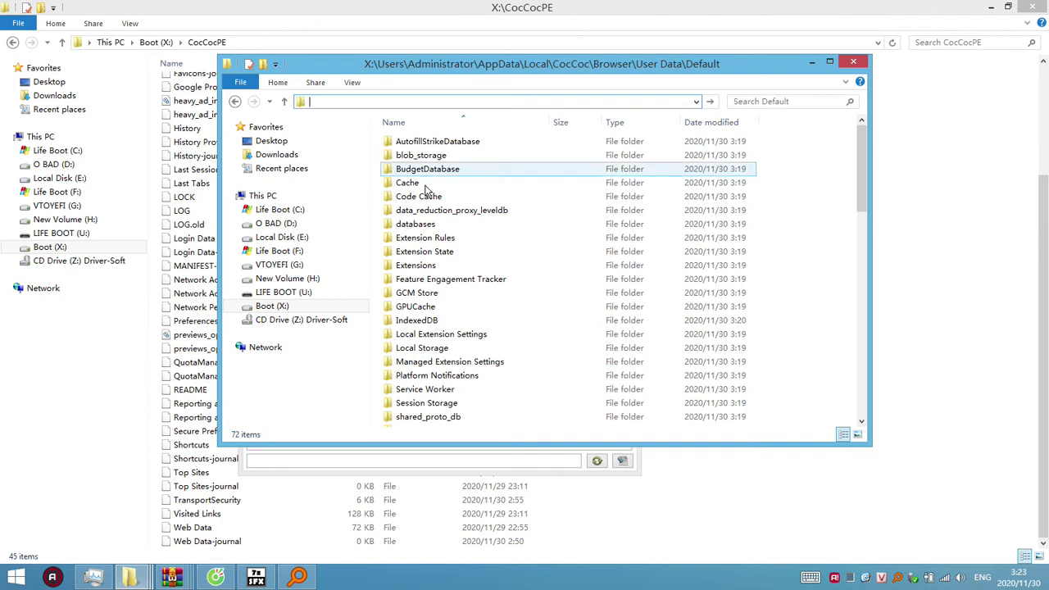
# Step: Go to the root of X: and navigate to the pasted path %UserProfile%\AppData\Local\CocCoc\Browser\User Data\Default
pyautogui.click(272, 306)
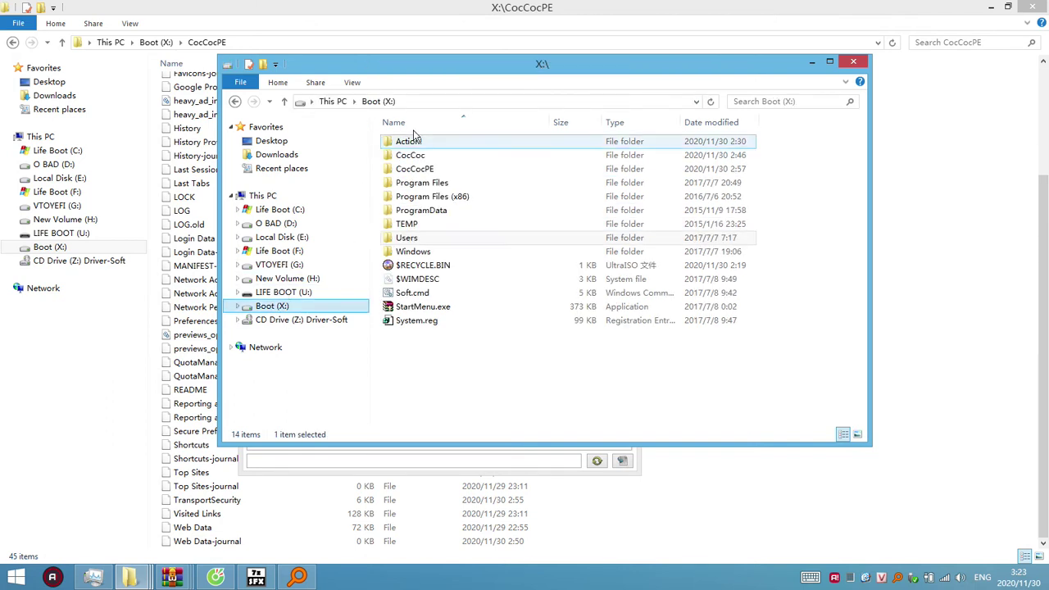
pyautogui.click(443, 101)
pyautogui.hotkey('ctrl', 'v')
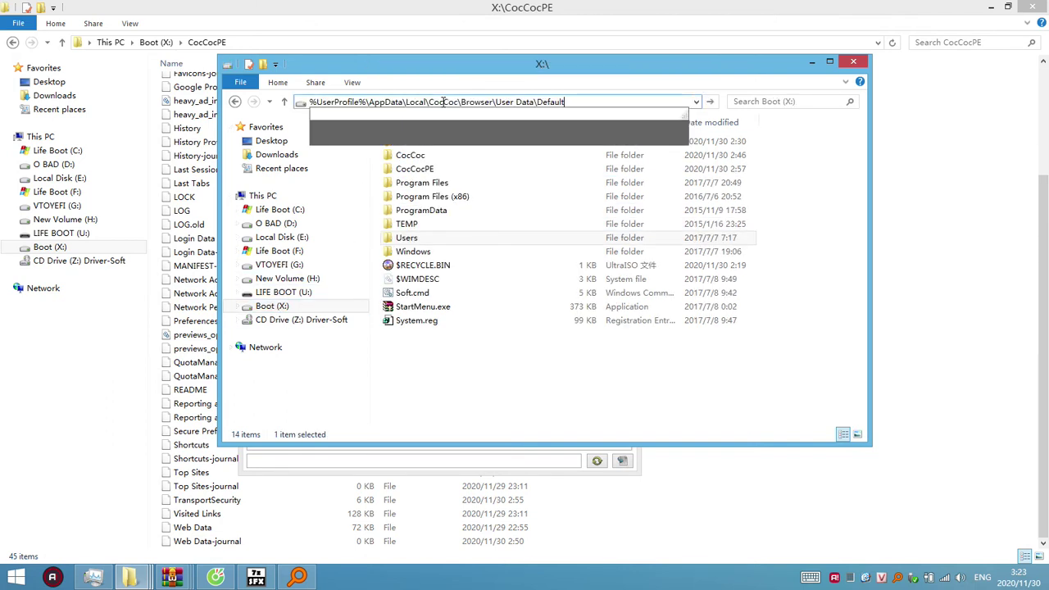
pyautogui.press('Return')
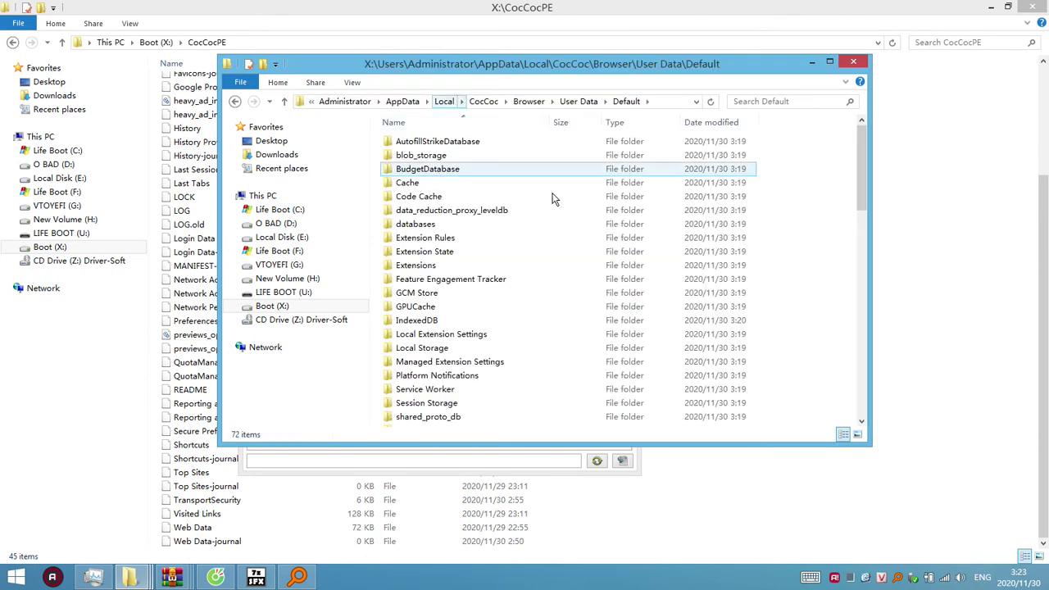
# Step: Maximize the Default folder window and highlight its full path
pyautogui.scroll(-7, 592, 232)
pyautogui.click(593, 232)
pyautogui.doubleClick(697, 65)
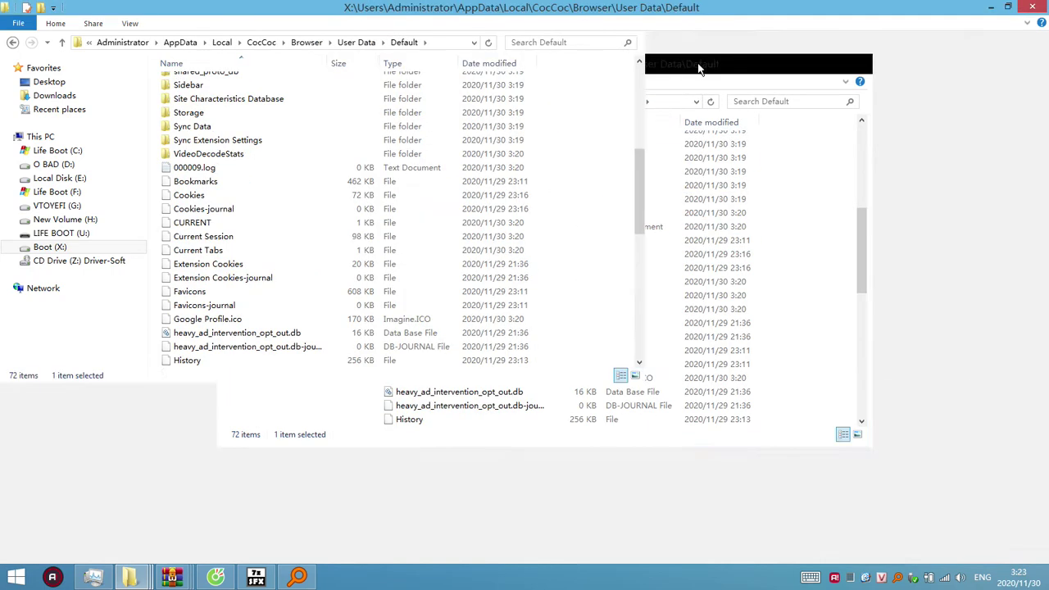
pyautogui.click(574, 42)
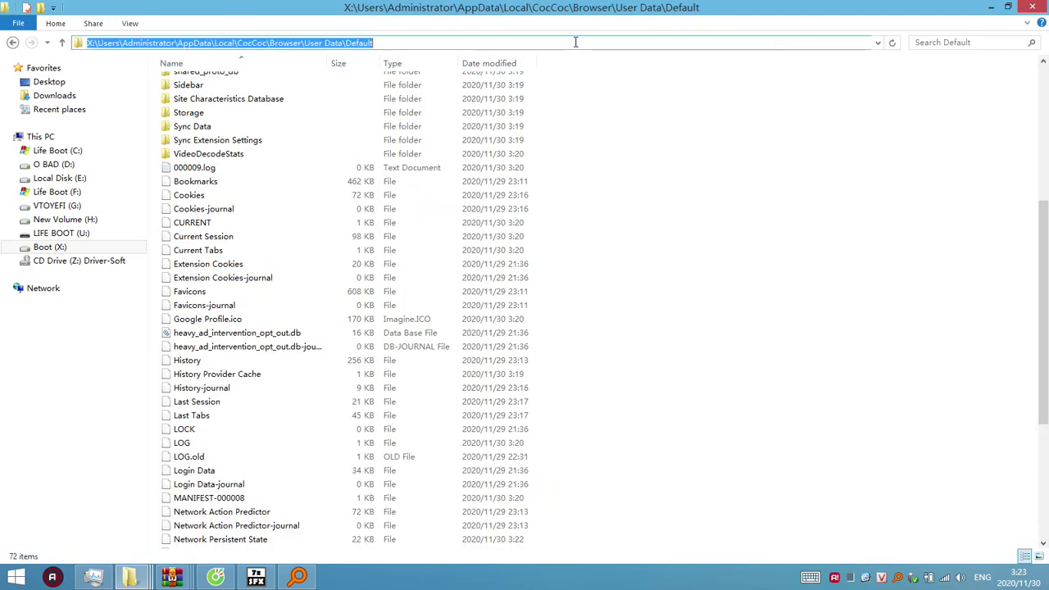
pyautogui.click(623, 188)
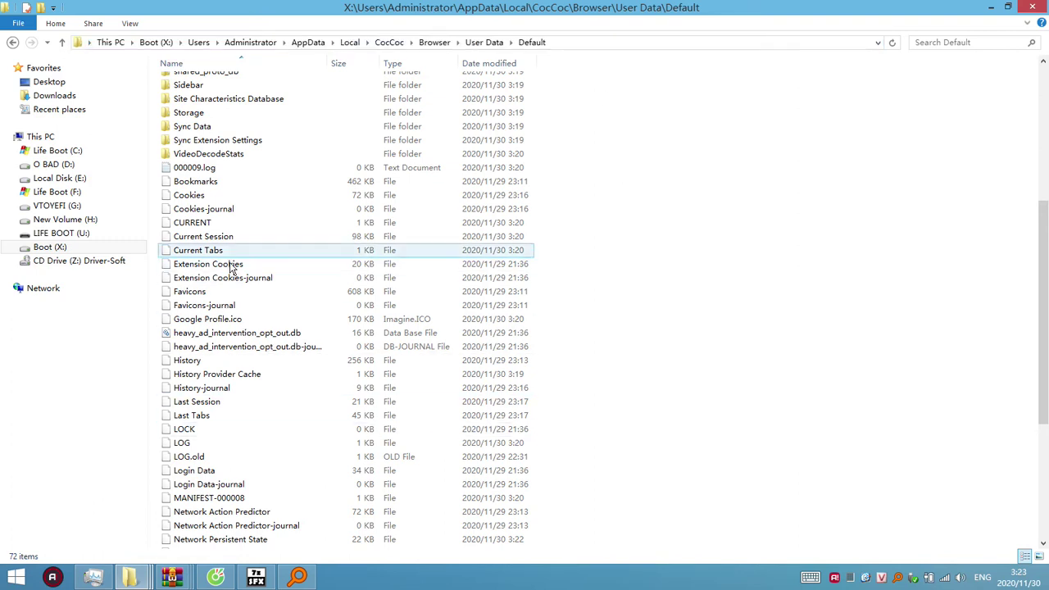
# Step: Switch to WinRAR's advanced SFX options and set the extraction path to %UserProfile%\AppData\Local\CocCoc\Browser\User Data\Default
pyautogui.moveTo(172, 577)
pyautogui.click(512, 504)
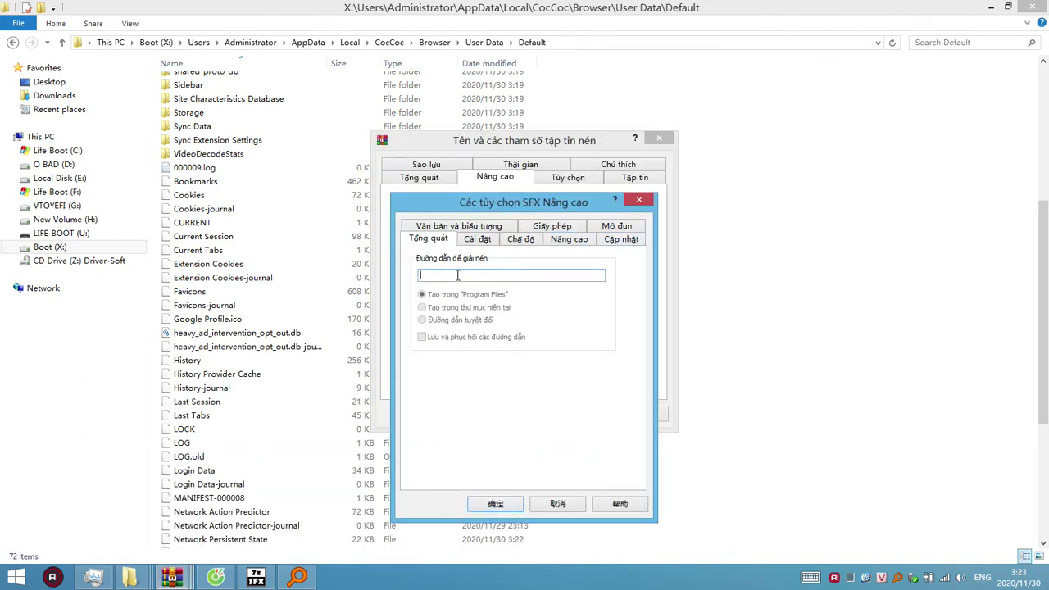
pyautogui.hotkey('ctrl', 'v')
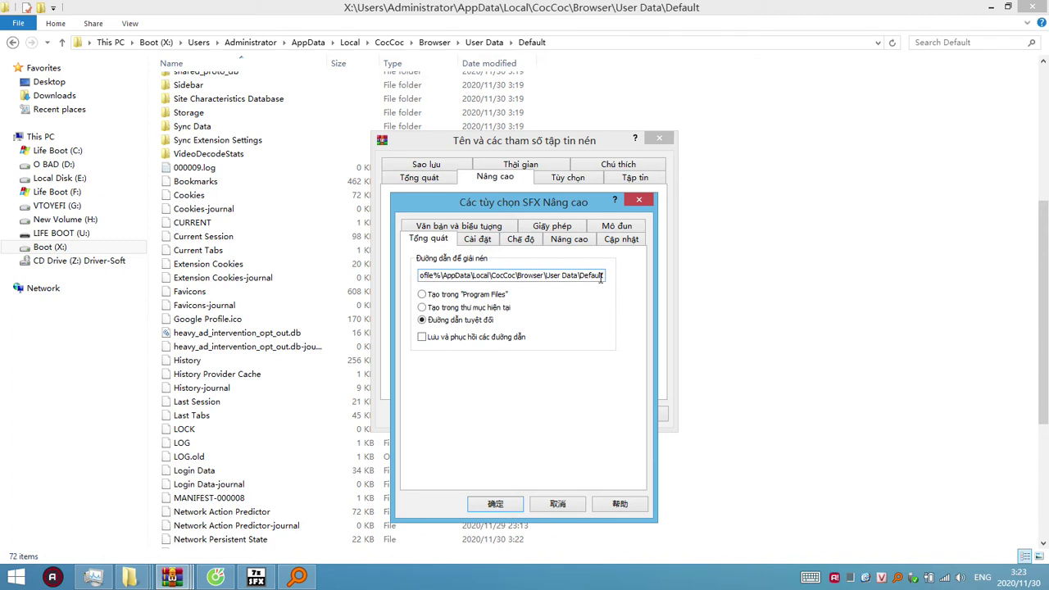
pyautogui.moveTo(605, 276); pyautogui.dragTo(637, 276)
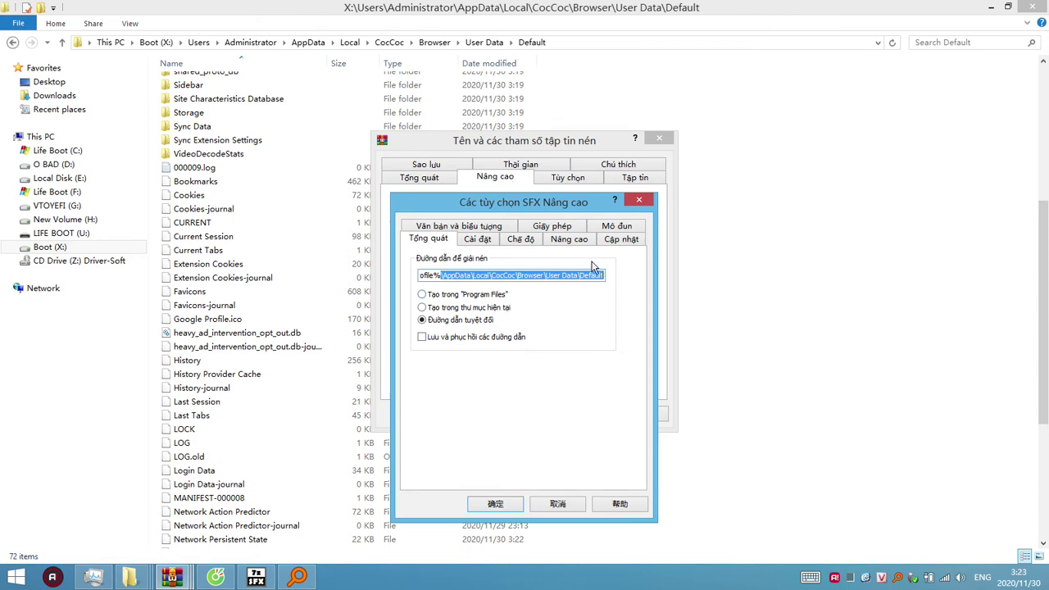
pyautogui.moveTo(580, 275); pyautogui.dragTo(606, 275)
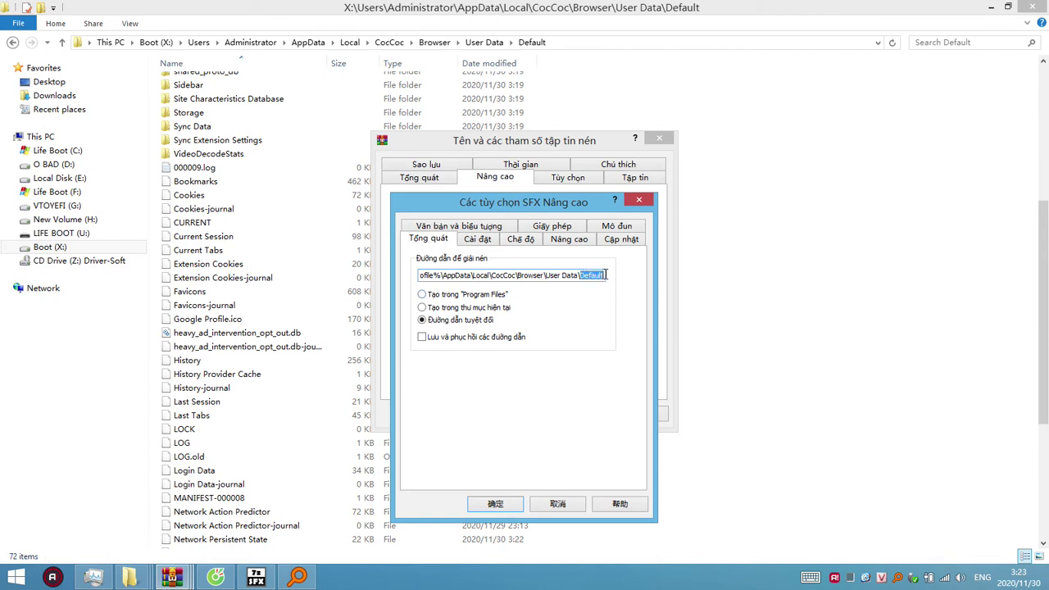
# Step: View the SFX setup program options and set the silent mode to "Ẩn tất cả" (hide all)
pyautogui.click(478, 238)
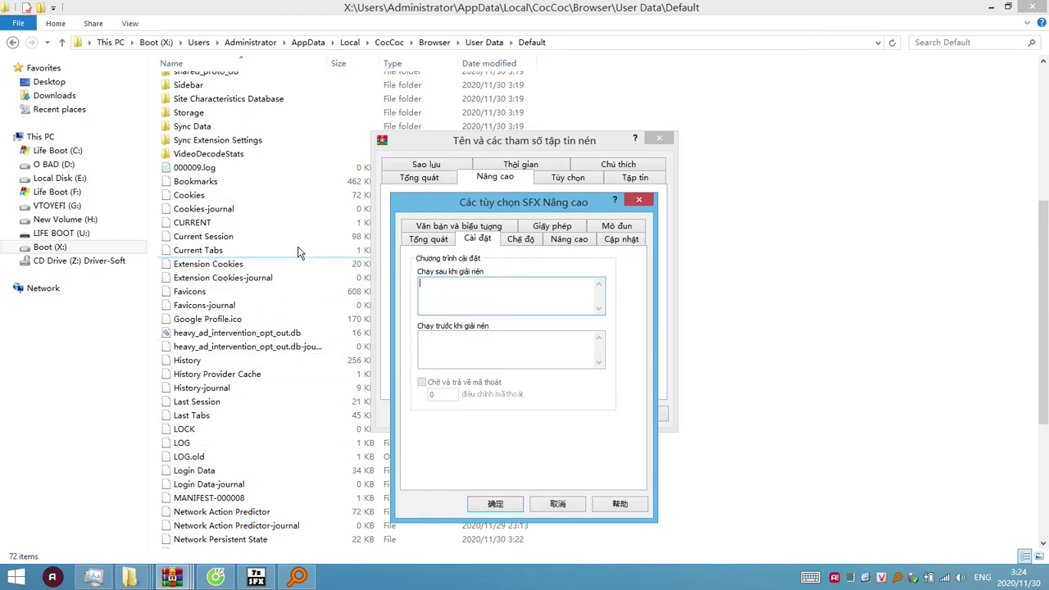
pyautogui.click(527, 241)
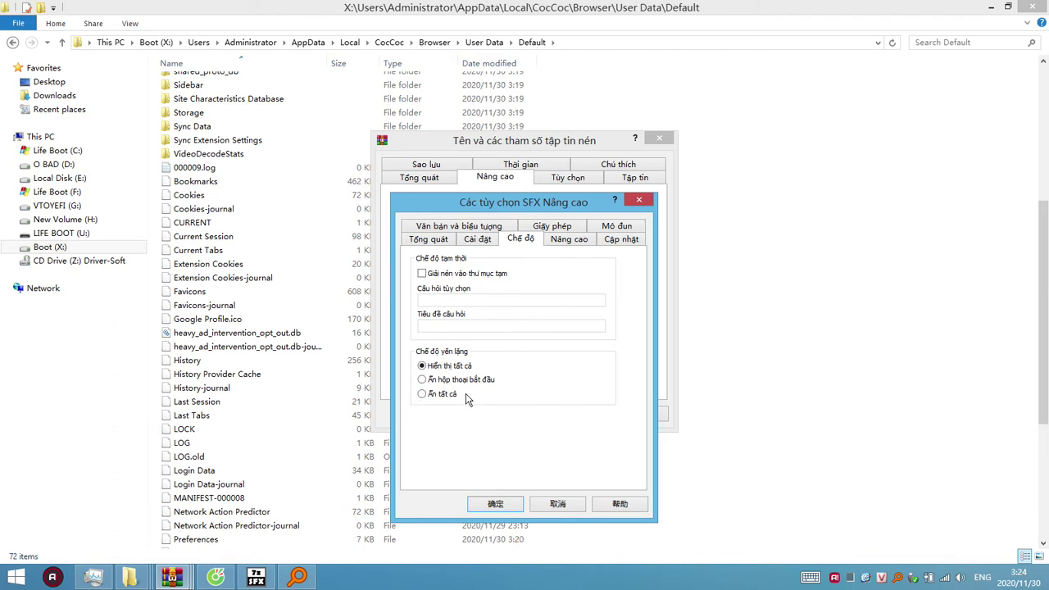
pyautogui.click(432, 396)
pyautogui.click(432, 366)
pyautogui.click(422, 395)
# Step: Set the SFX update mode to "Giải nén và thay thế các tập tin" and the overwrite mode to "Ghi đè tất cả các tập tin"
pyautogui.click(564, 240)
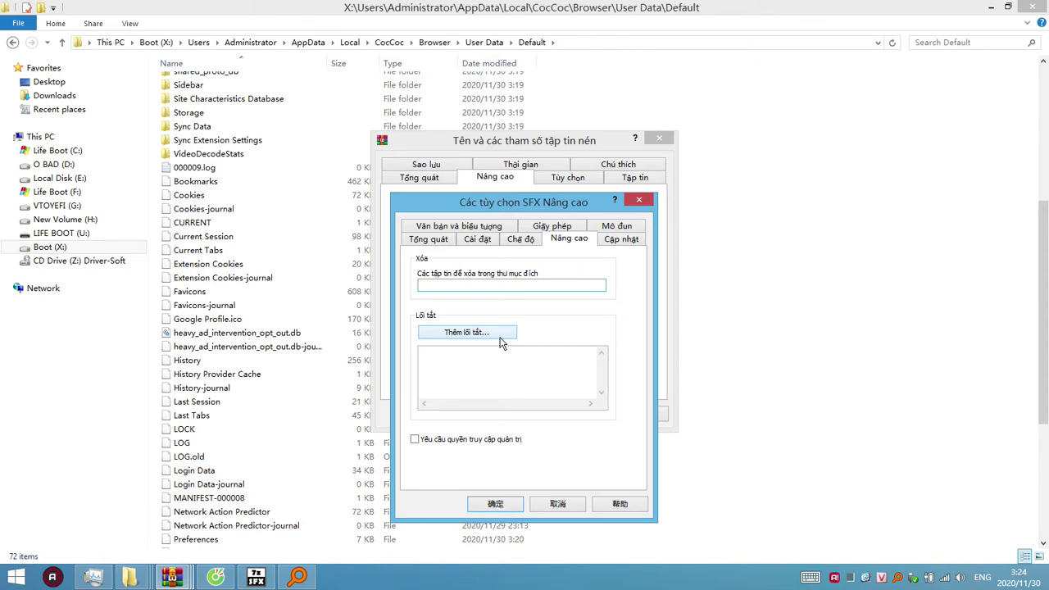
pyautogui.click(480, 363)
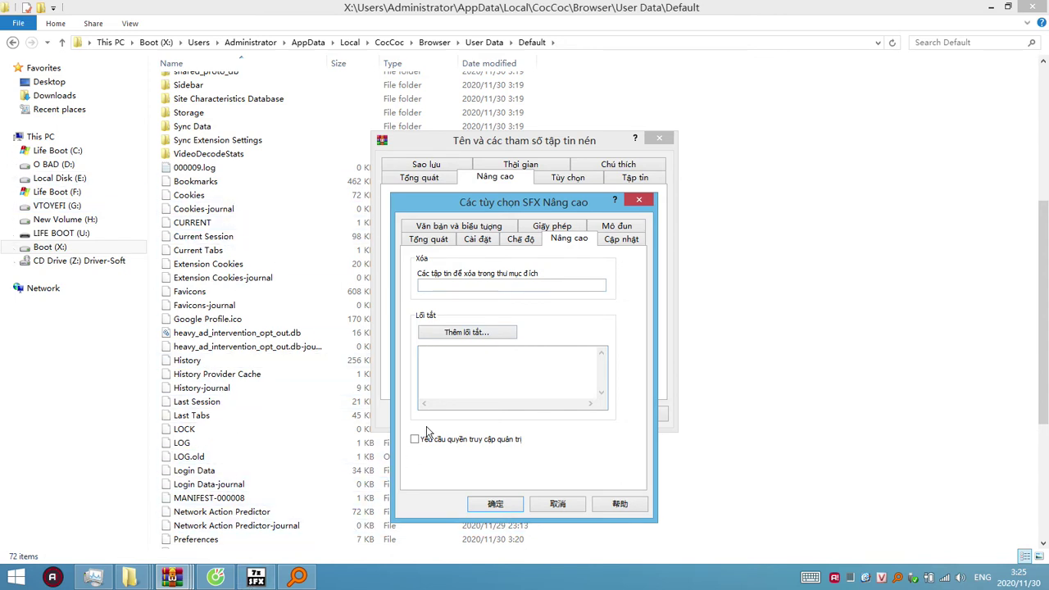
pyautogui.click(621, 239)
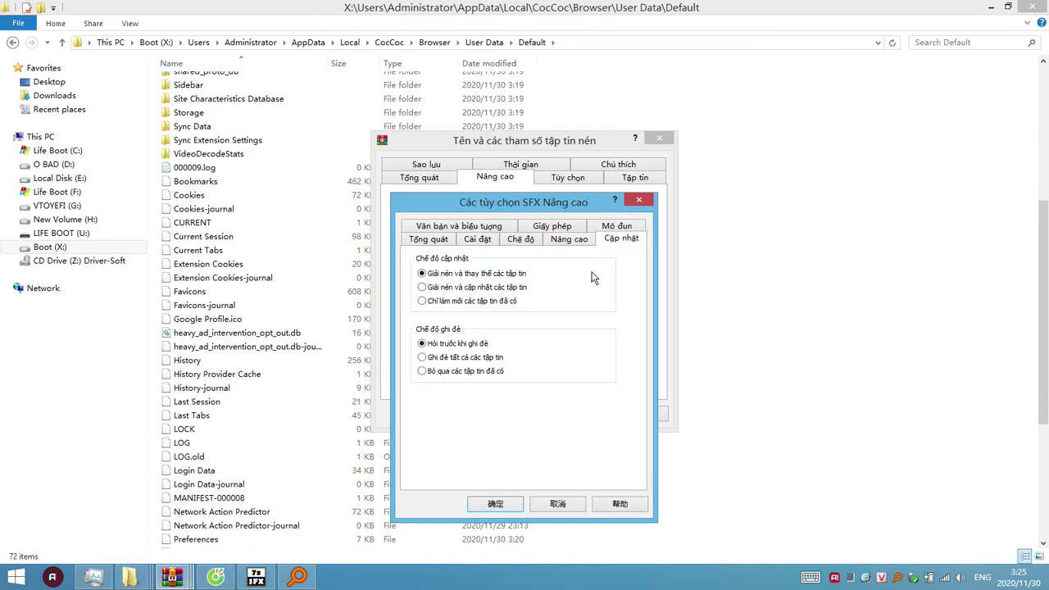
pyautogui.click(464, 359)
pyautogui.click(430, 289)
pyautogui.click(427, 274)
# Step: Browse for an SFX icon file without choosing one, and accept the advanced SFX options
pyautogui.click(420, 227)
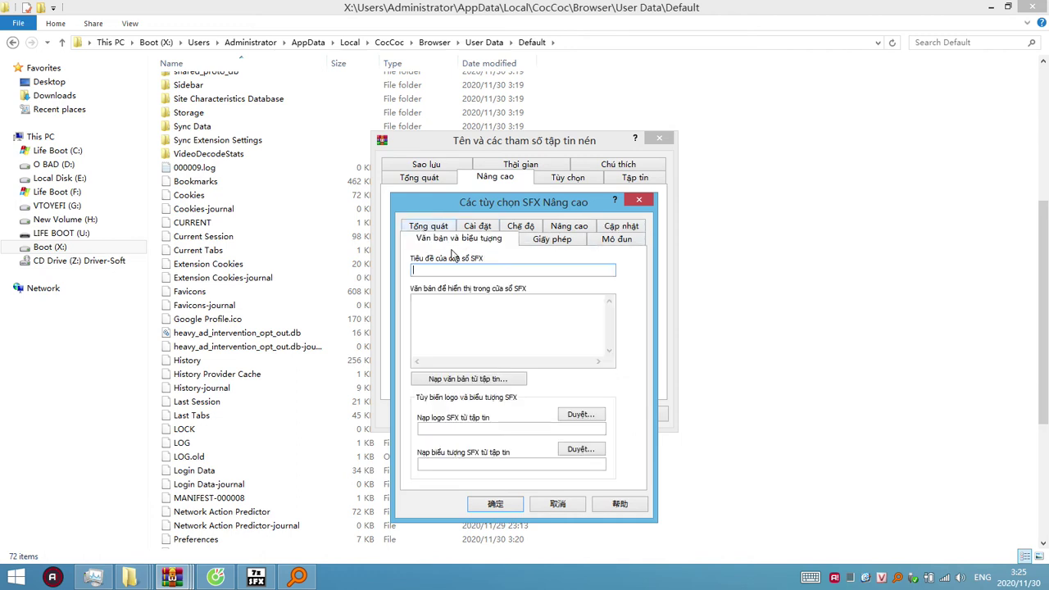
pyautogui.click(588, 450)
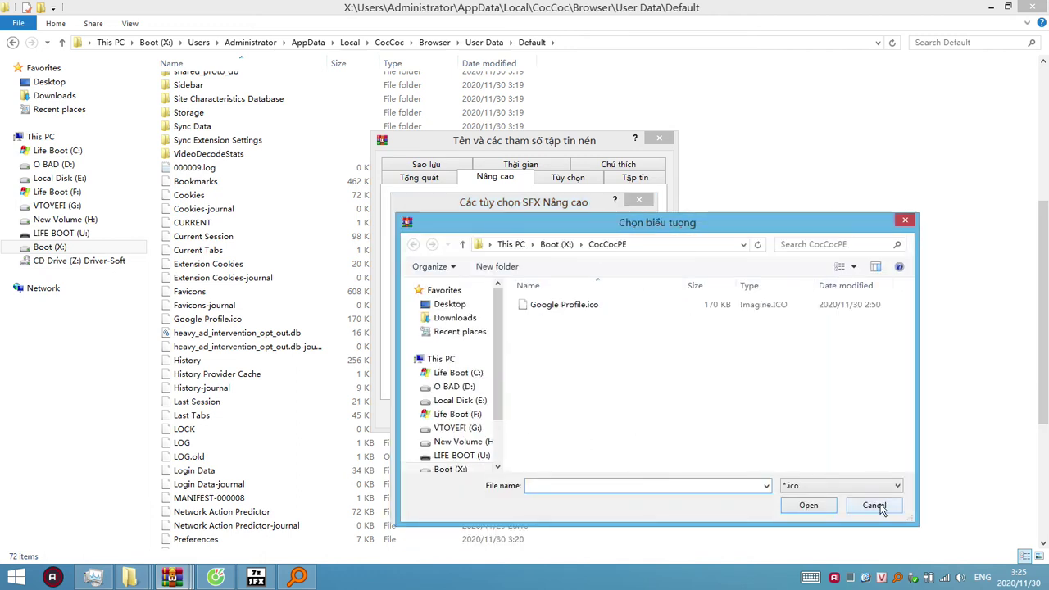
pyautogui.click(876, 506)
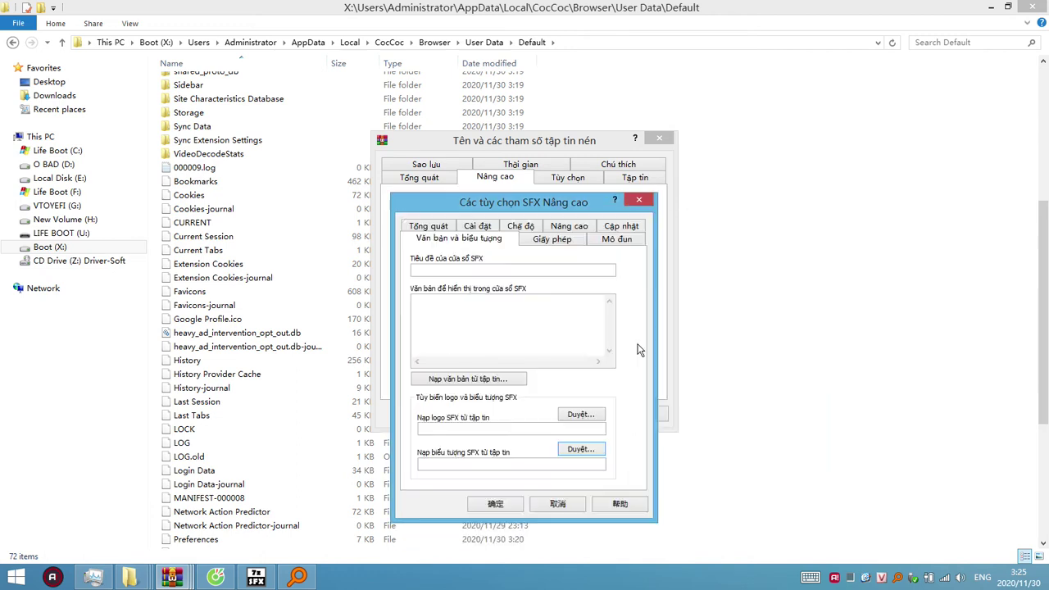
pyautogui.click(415, 232)
pyautogui.click(505, 505)
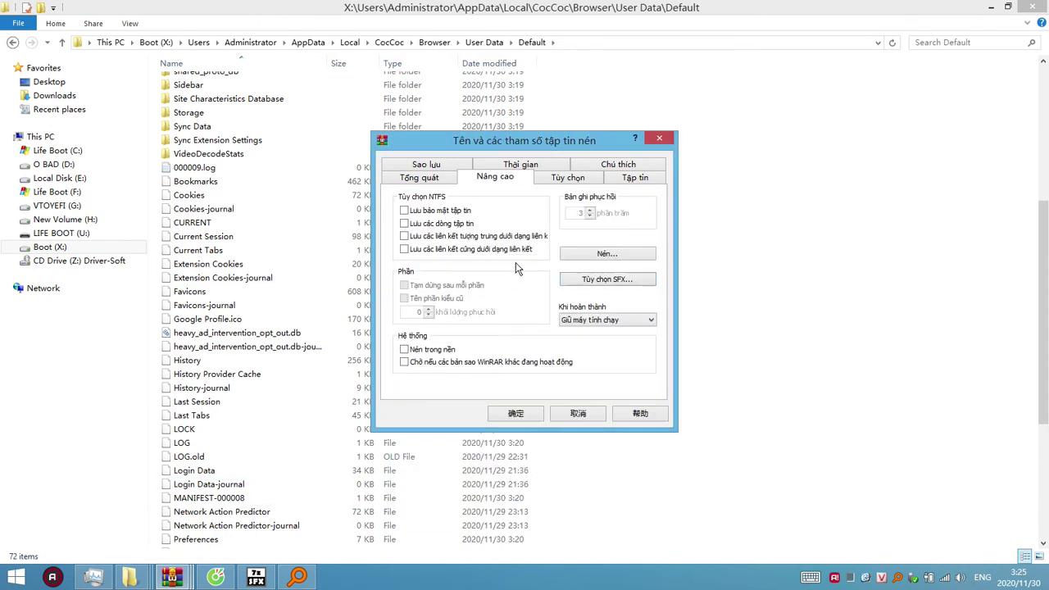
# Step: Return to the general archive settings and set the output file to CocCocURL.exe in the root of Boot (X:)
pyautogui.click(401, 180)
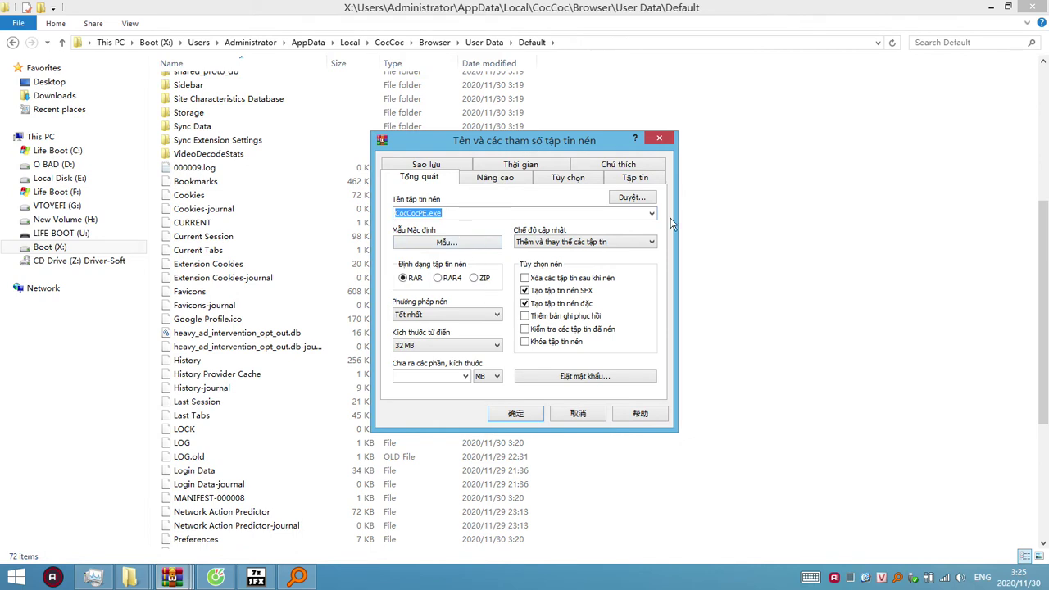
pyautogui.click(645, 200)
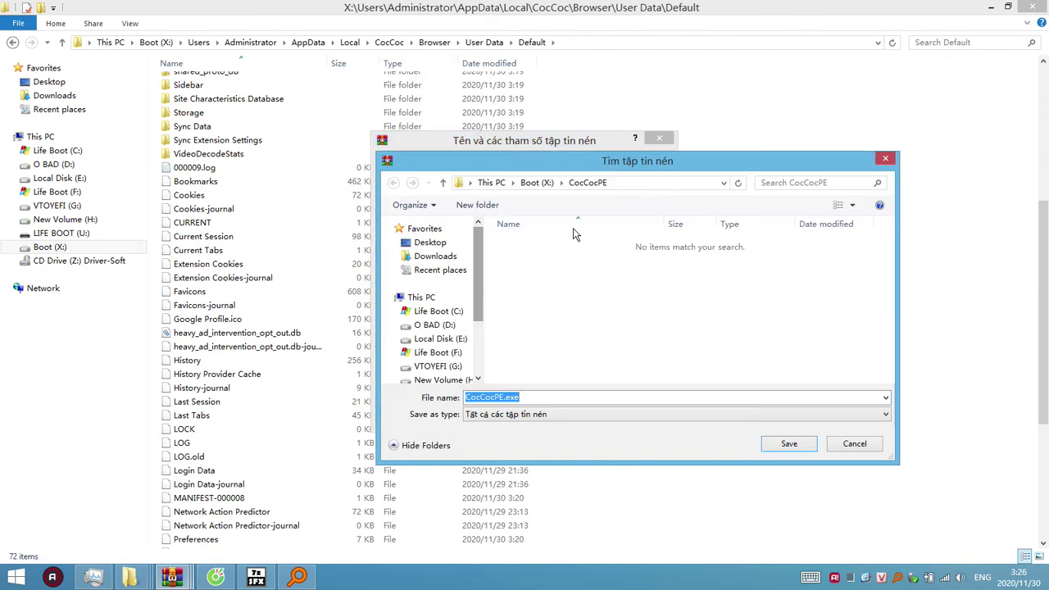
pyautogui.click(541, 182)
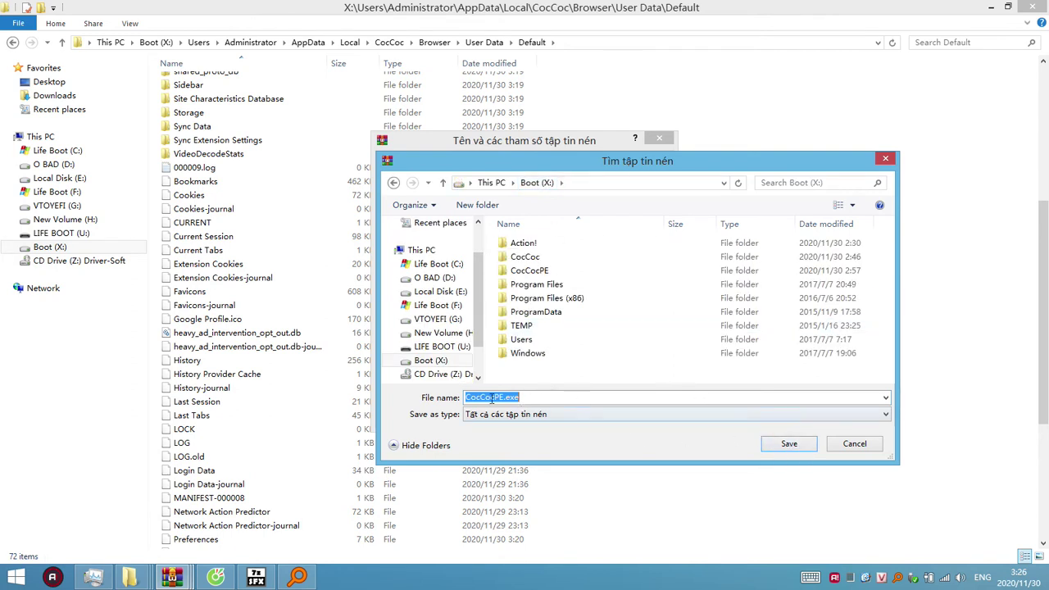
pyautogui.click(500, 398)
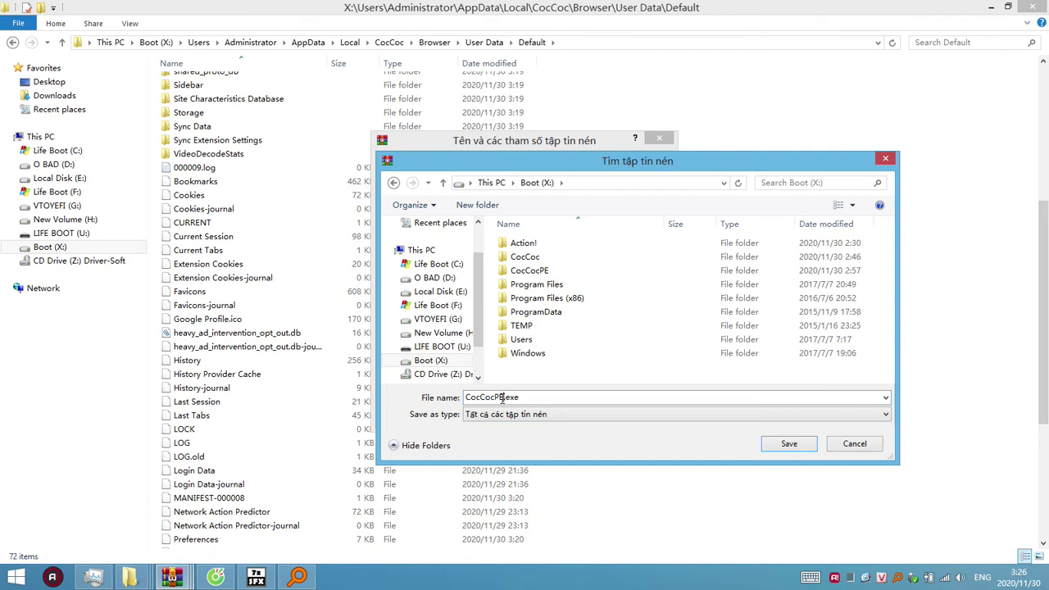
pyautogui.moveTo(503, 398); pyautogui.dragTo(472, 398)
pyautogui.press('Right')
pyautogui.press('BackSpace')
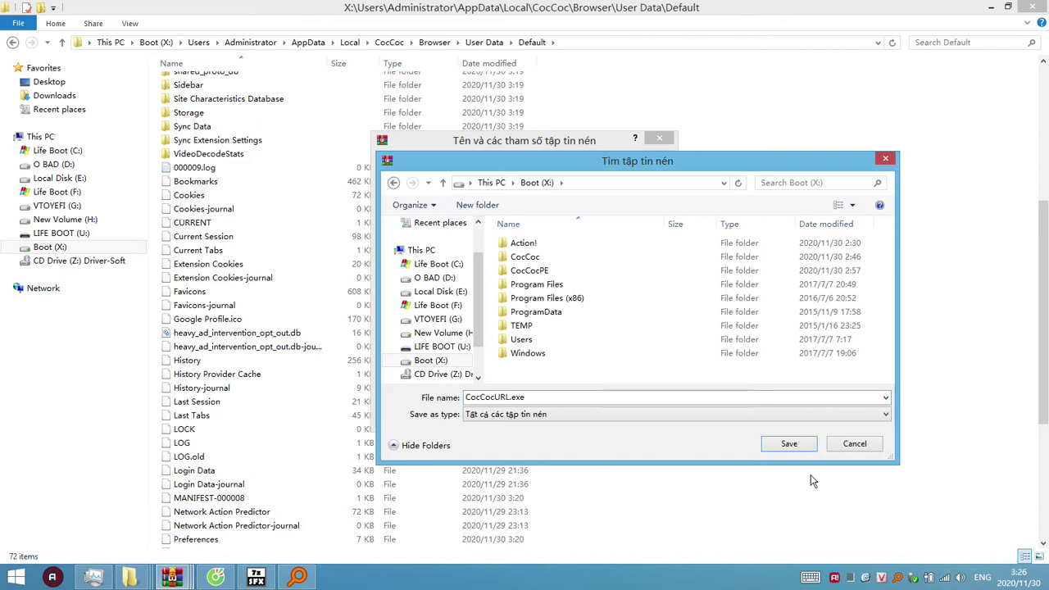
pyautogui.click(803, 445)
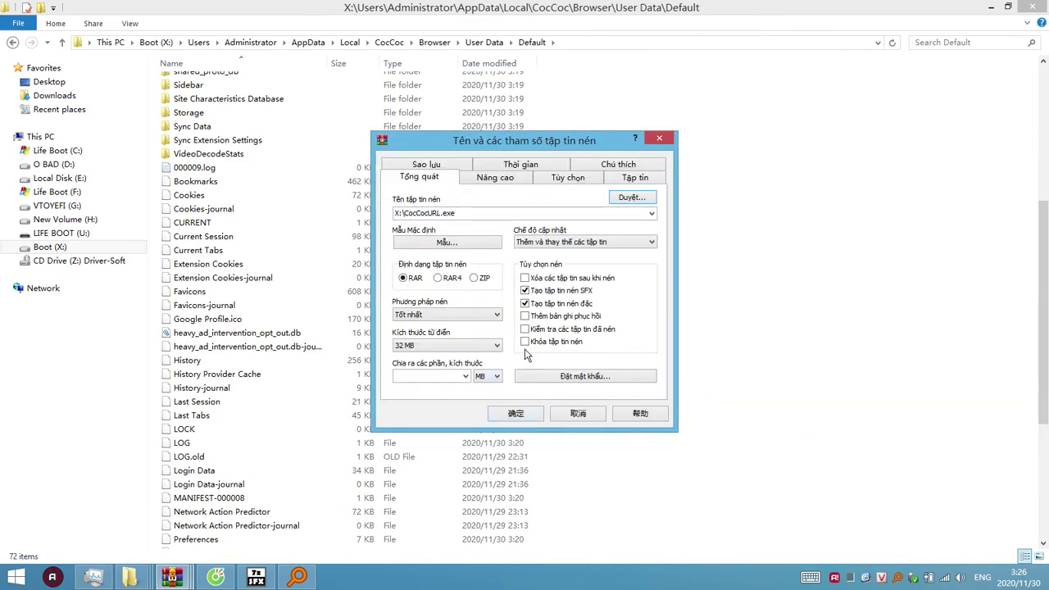
# Step: Set the compression method to "Tốt nhất" and create the self-extracting archive
pyautogui.click(475, 315)
pyautogui.click(437, 375)
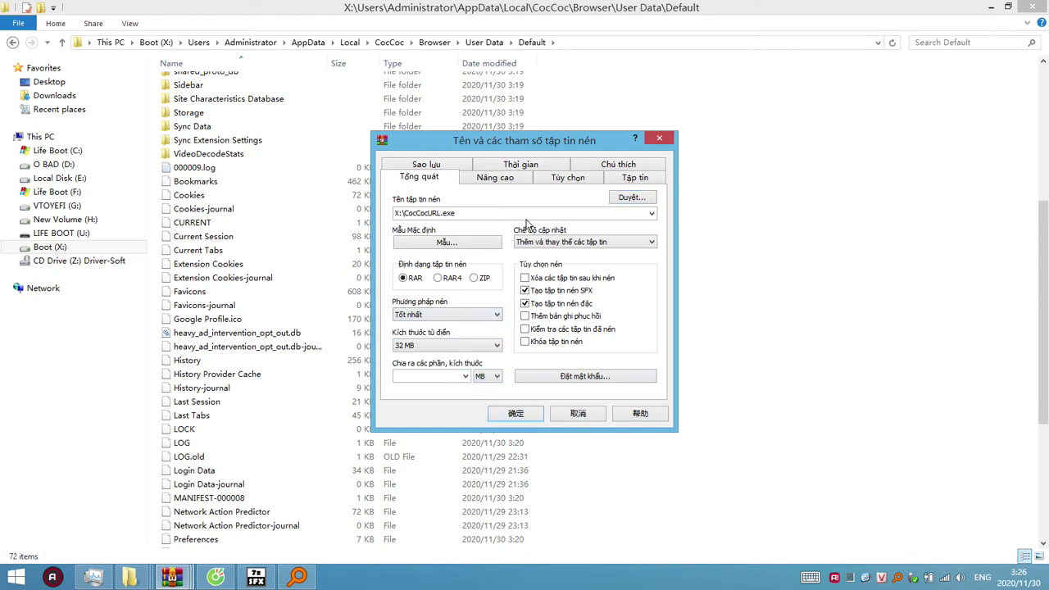
pyautogui.click(464, 213)
pyautogui.click(522, 417)
# Step: Open the root of Boot (X:) in File Explorer and select the new CocCocURL.exe
pyautogui.moveTo(130, 577)
pyautogui.moveTo(182, 533)
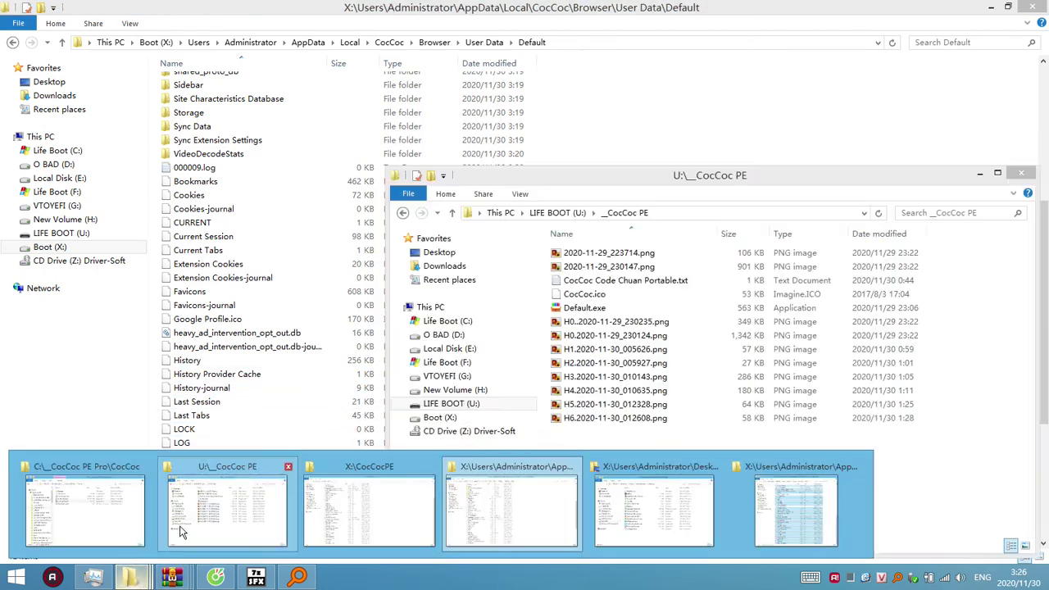
pyautogui.moveTo(94, 520)
pyautogui.moveTo(468, 516)
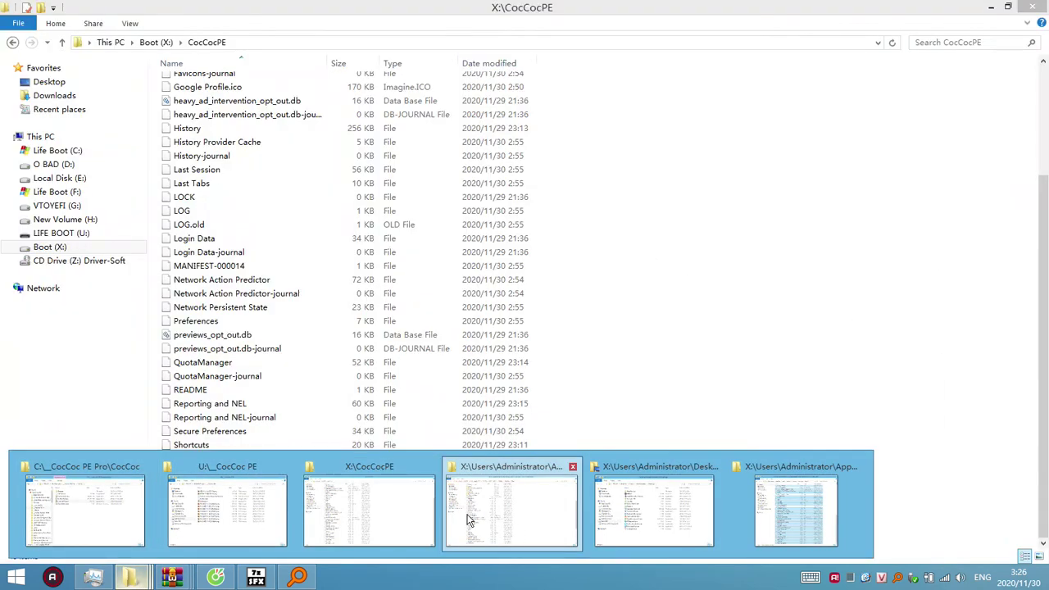
pyautogui.click(415, 520)
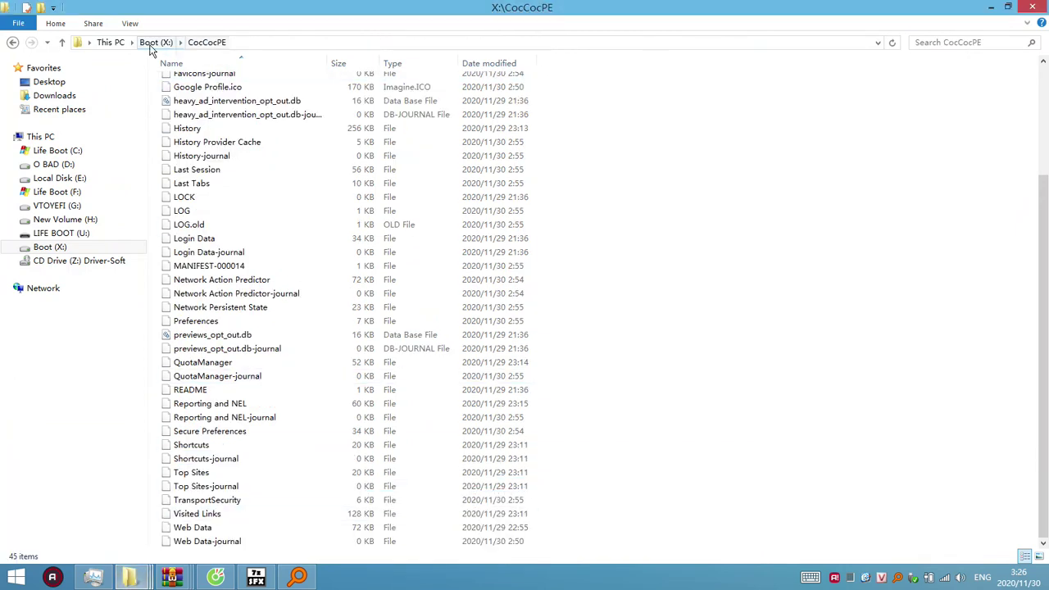
pyautogui.click(155, 41)
pyautogui.click(203, 234)
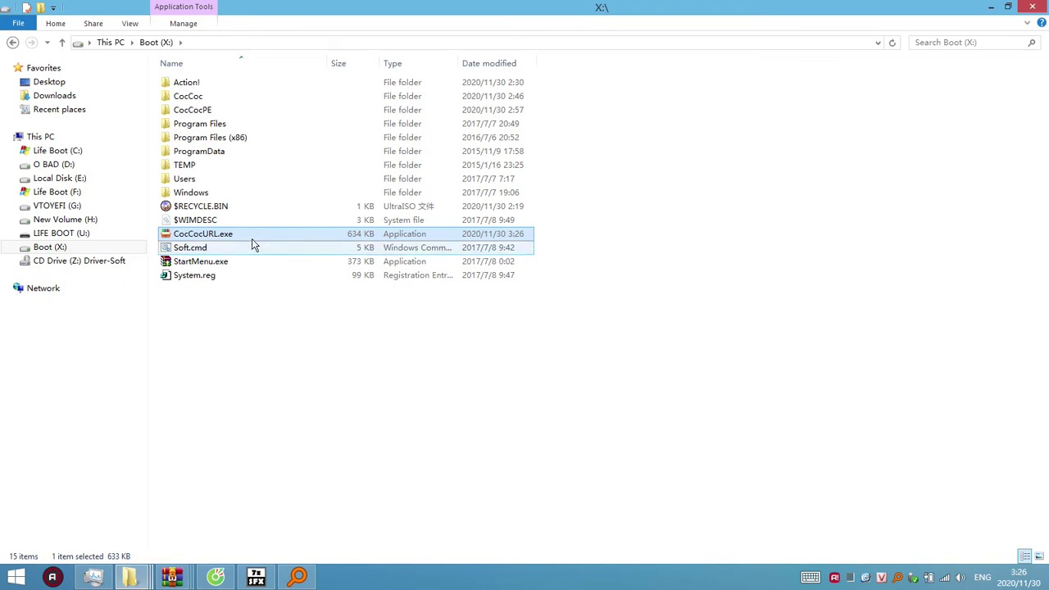
# Step: Switch to the C:\__CocCoc PE Pro\CocCoc folder and point out its CocCocURL.exe and OpenLater.cmd files
pyautogui.moveTo(129, 578)
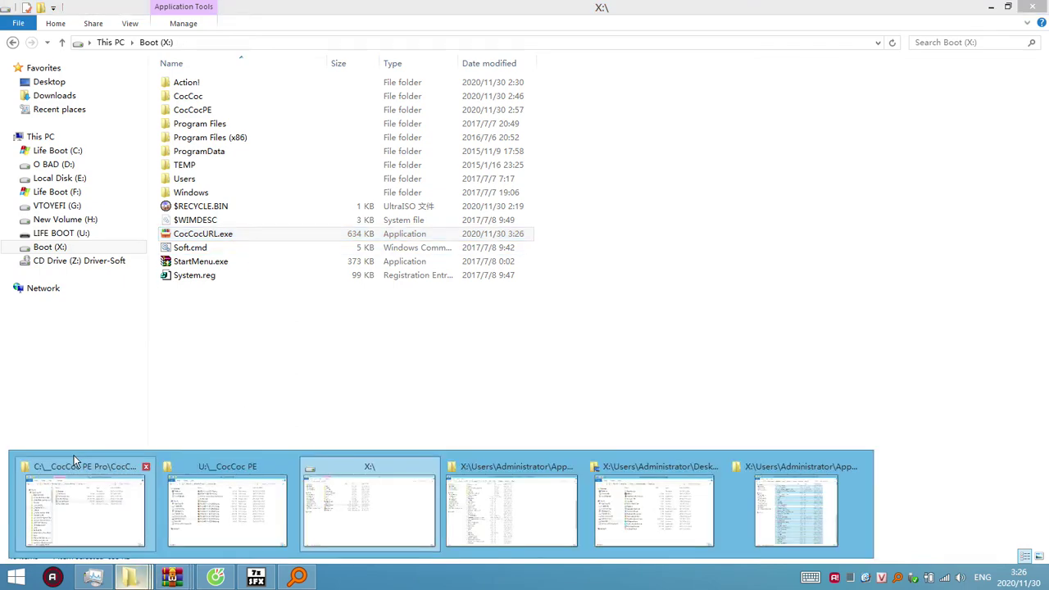
pyautogui.click(82, 497)
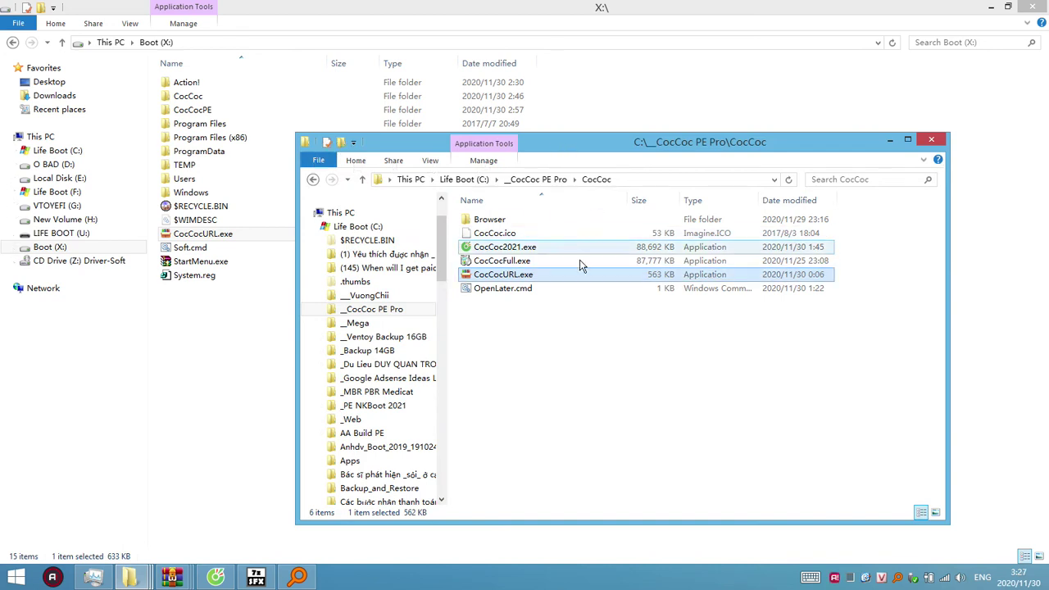
pyautogui.click(520, 290)
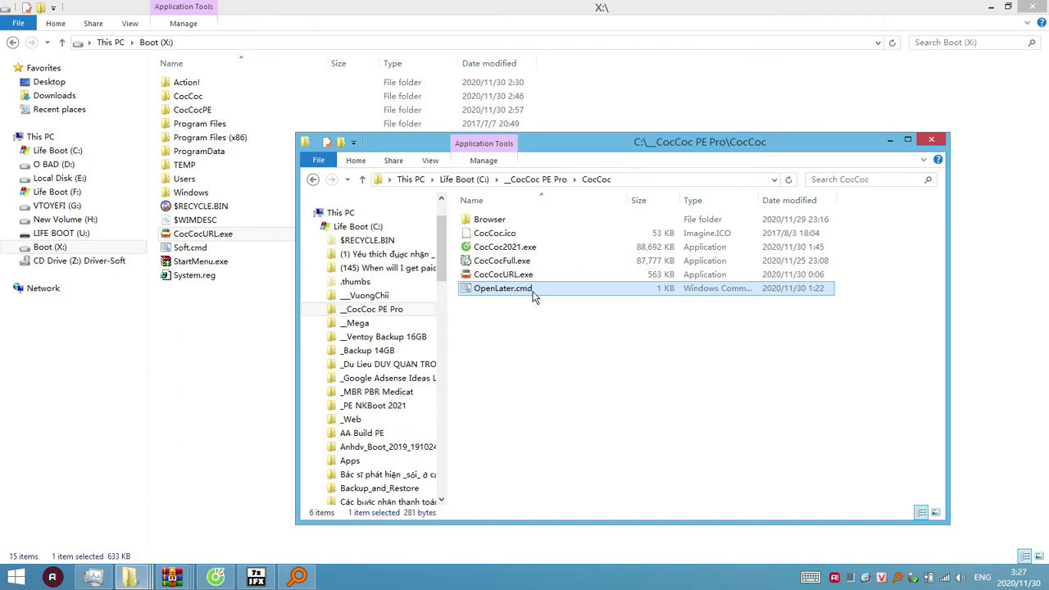
pyautogui.rightClick(534, 295)
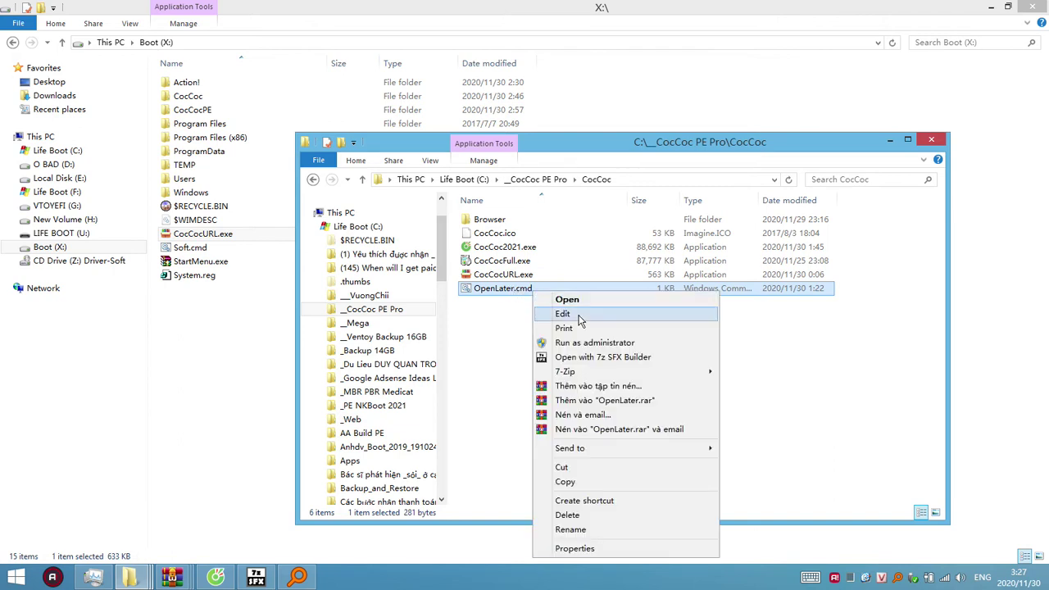
pyautogui.click(506, 321)
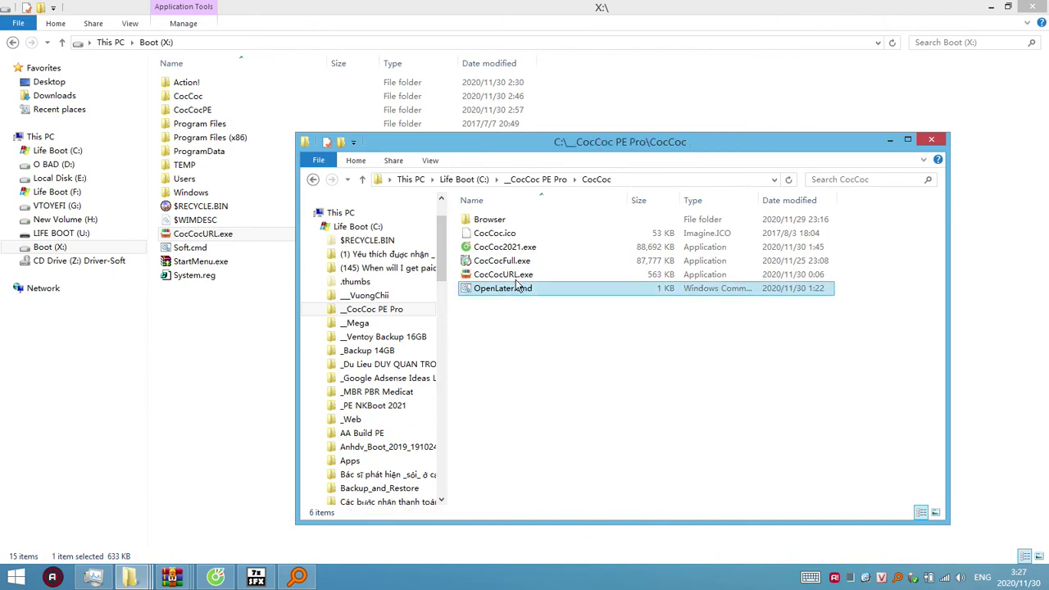
pyautogui.click(520, 276)
pyautogui.keyDown('ctrl'); pyautogui.click(520, 292); pyautogui.keyUp('ctrl')
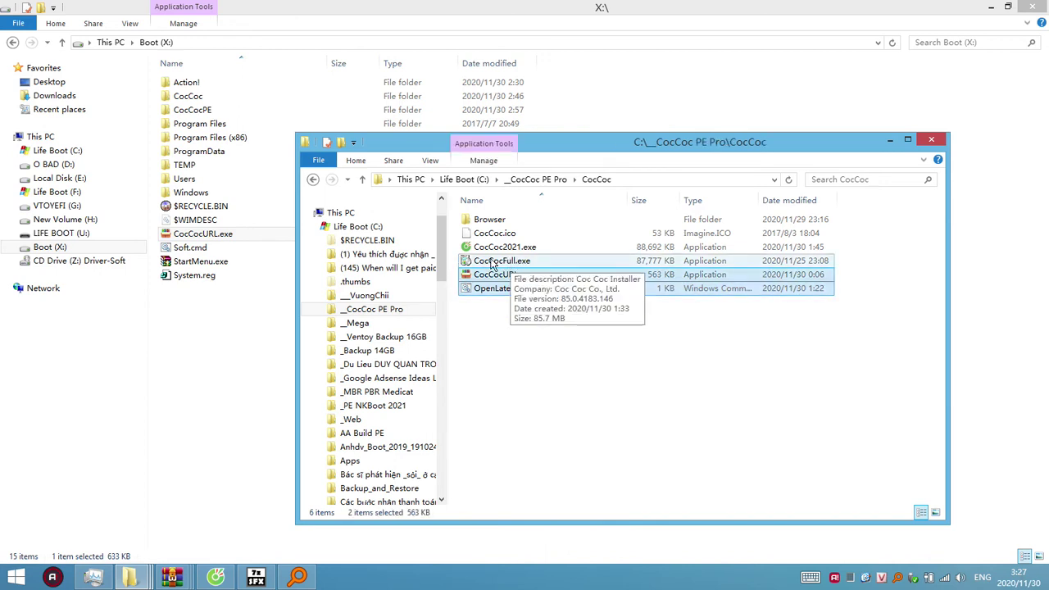
pyautogui.click(513, 330)
pyautogui.click(527, 287)
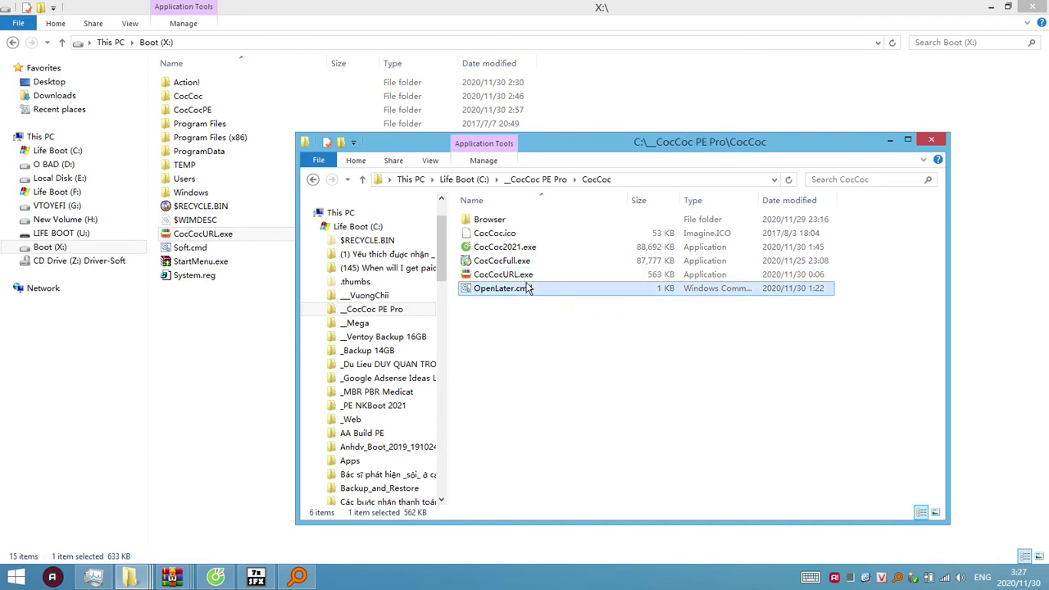
pyautogui.click(523, 305)
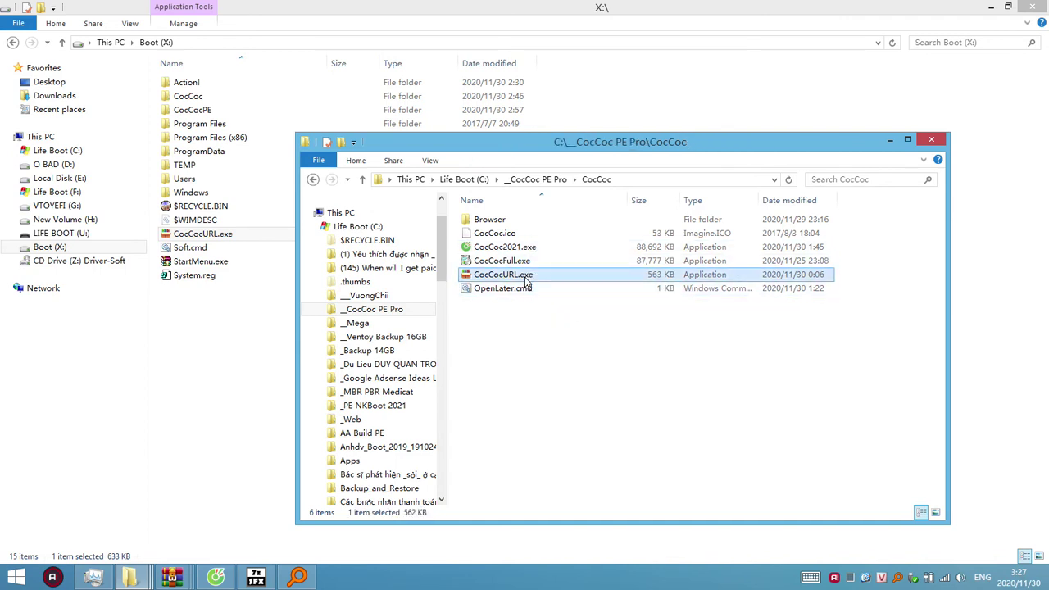
pyautogui.click(529, 291)
pyautogui.keyDown('ctrl'); pyautogui.click(530, 292); pyautogui.keyUp('ctrl')
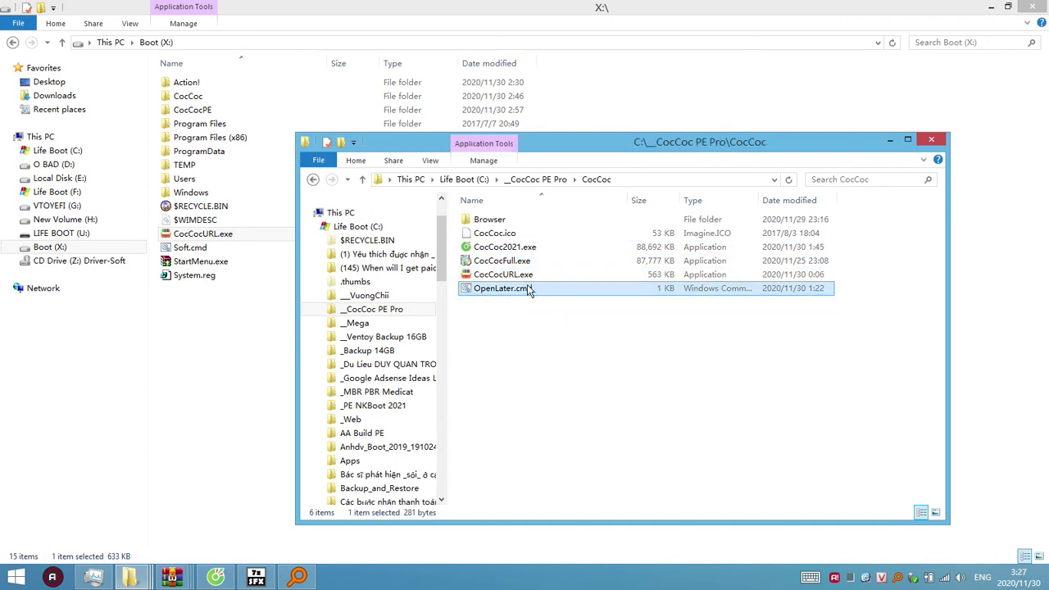
# Step: Open OpenLater.cmd for editing in Notepad and examine the folder and file name in its CocCocURL.exe start line
pyautogui.rightClick(527, 287)
pyautogui.click(582, 310)
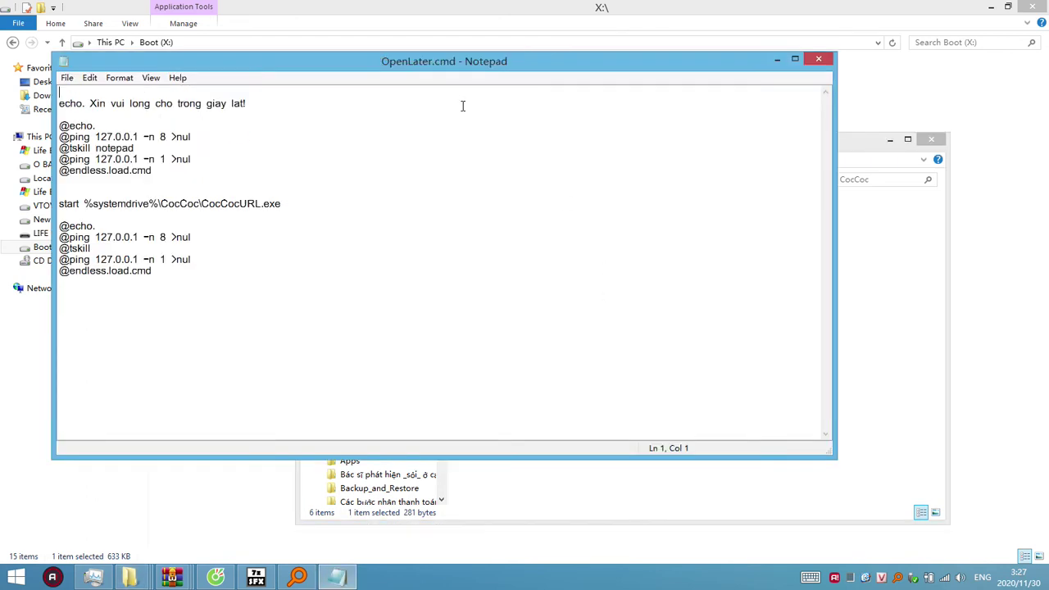
pyautogui.moveTo(339, 68); pyautogui.dragTo(710, 235)
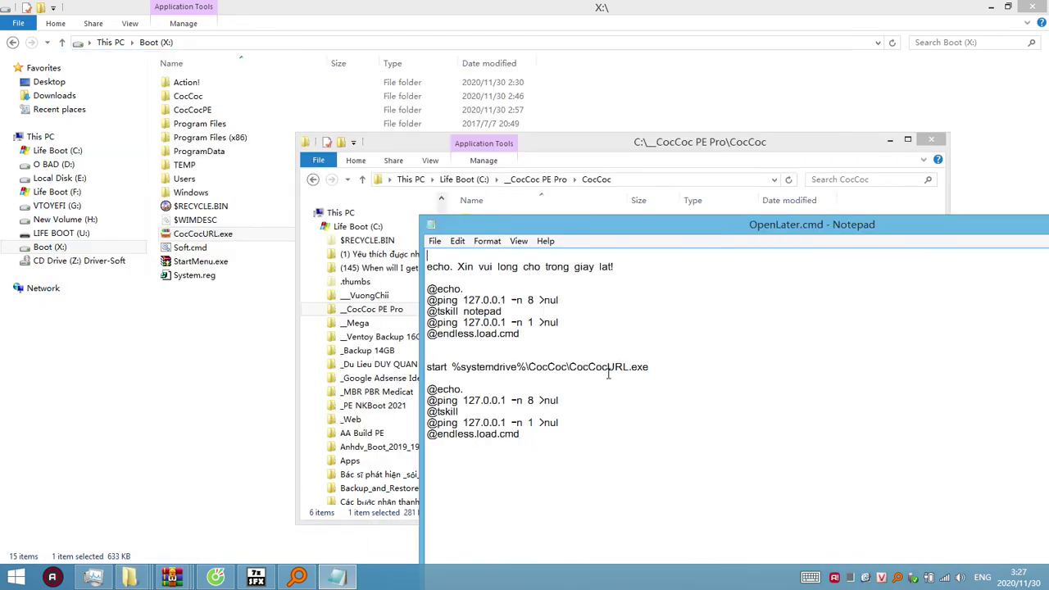
pyautogui.moveTo(615, 234); pyautogui.dragTo(773, 281)
pyautogui.moveTo(726, 414); pyautogui.dragTo(820, 414)
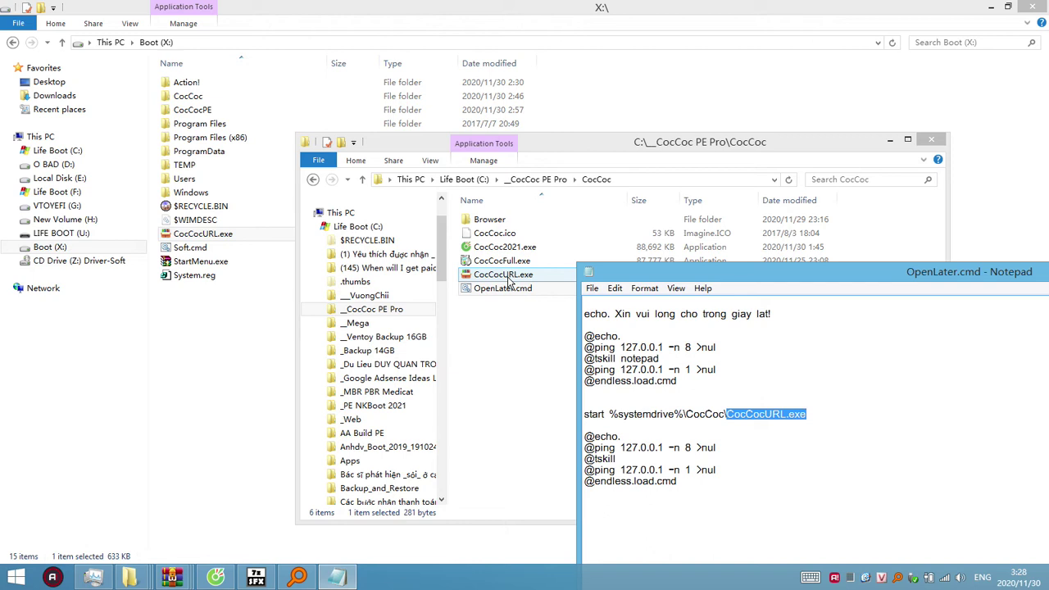
pyautogui.click(781, 456)
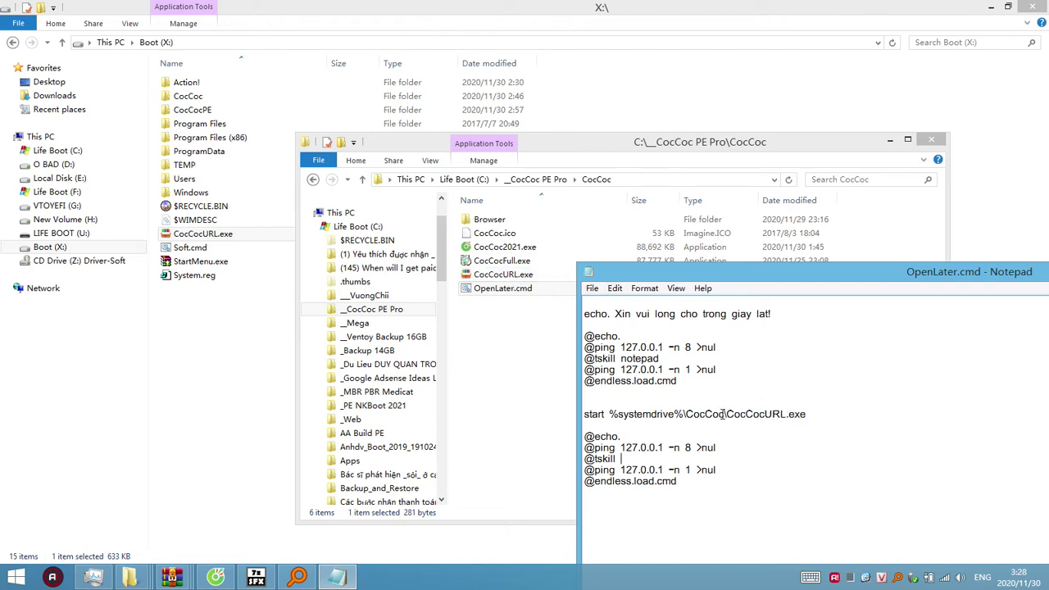
pyautogui.moveTo(724, 414); pyautogui.dragTo(693, 413)
# Step: Copy CocCoc.ico and OpenLater.cmd from C:\__CocCoc PE Pro\CocCoc into the root of Boot (X:)
pyautogui.click(515, 314)
pyautogui.click(508, 289)
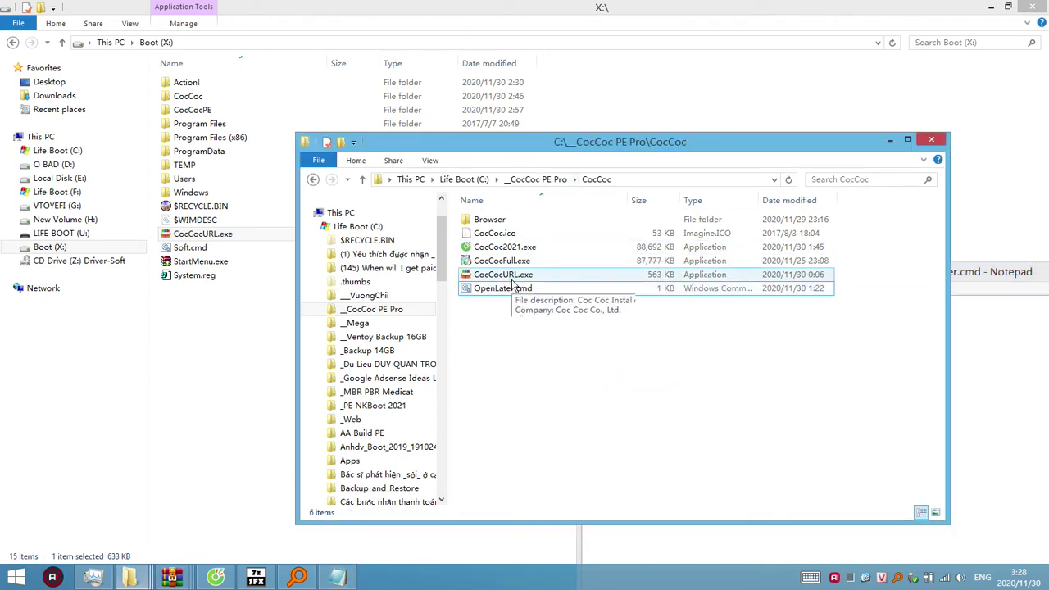
pyautogui.click(515, 293)
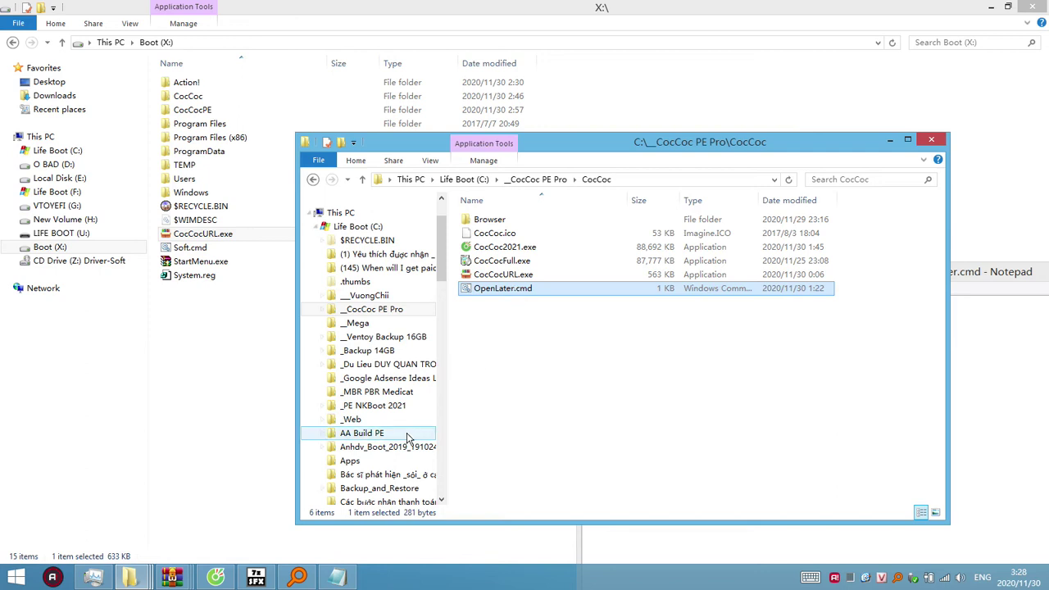
pyautogui.keyDown('ctrl'); pyautogui.click(496, 233); pyautogui.keyUp('ctrl')
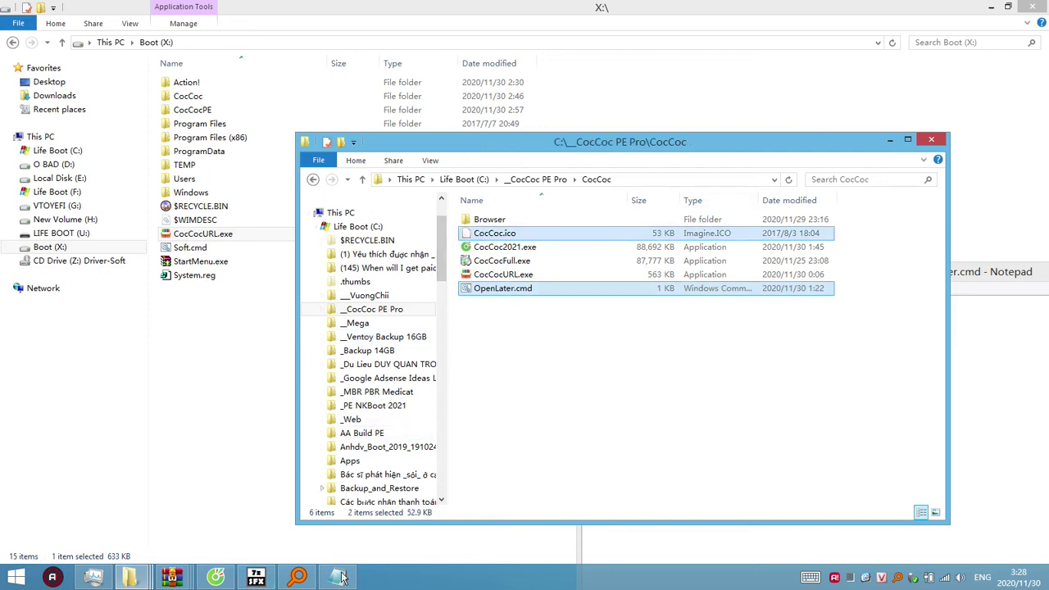
pyautogui.click(129, 578)
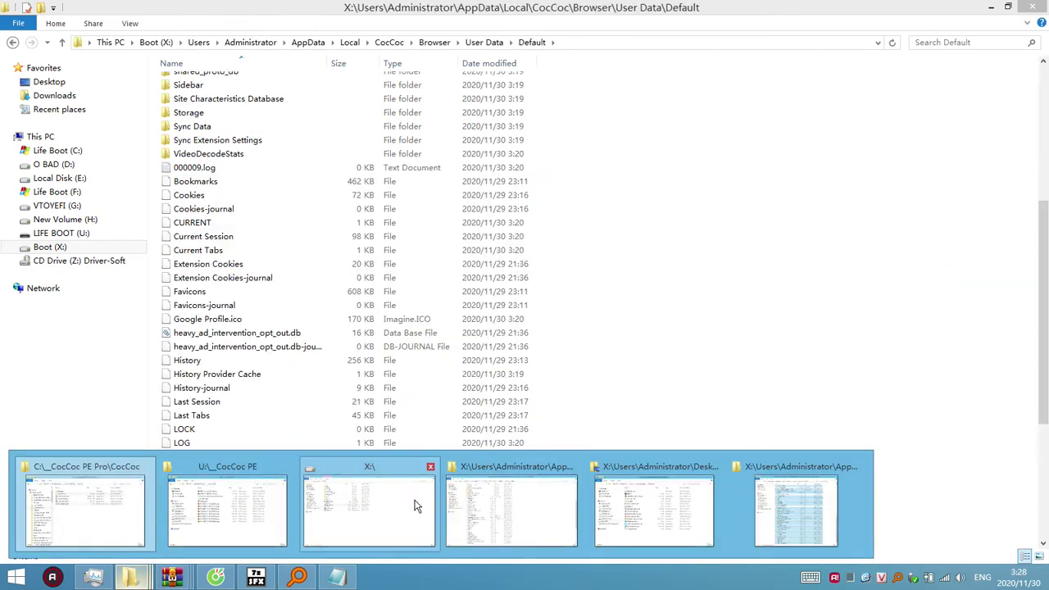
pyautogui.click(414, 507)
pyautogui.hotkey('ctrl', 'v')
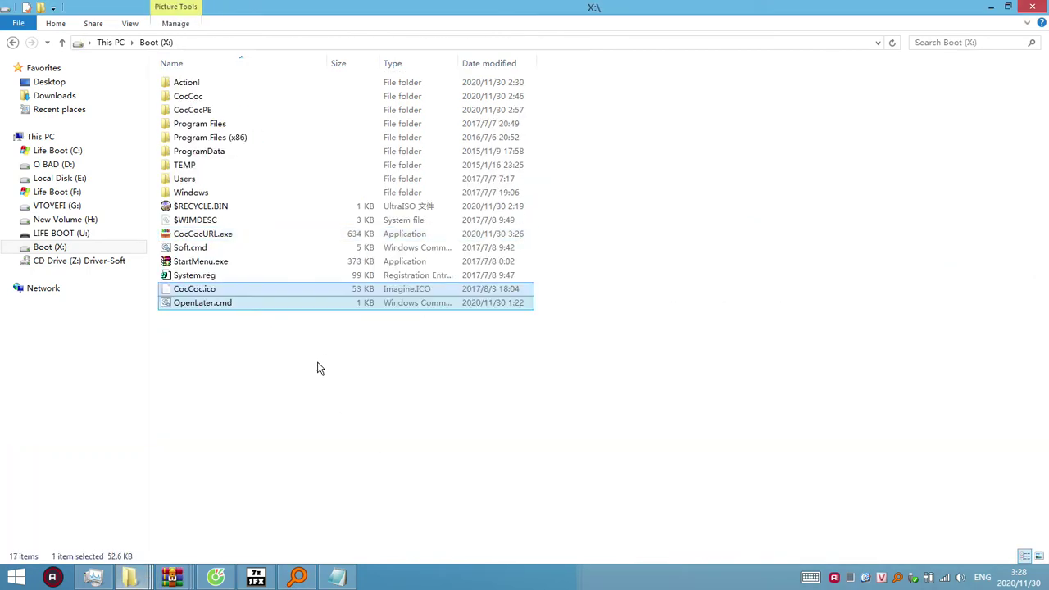
# Step: Point out CocCoc.ico, OpenLater.cmd and CocCocURL.exe in the X: root by selecting them together
pyautogui.click(317, 346)
pyautogui.click(230, 42)
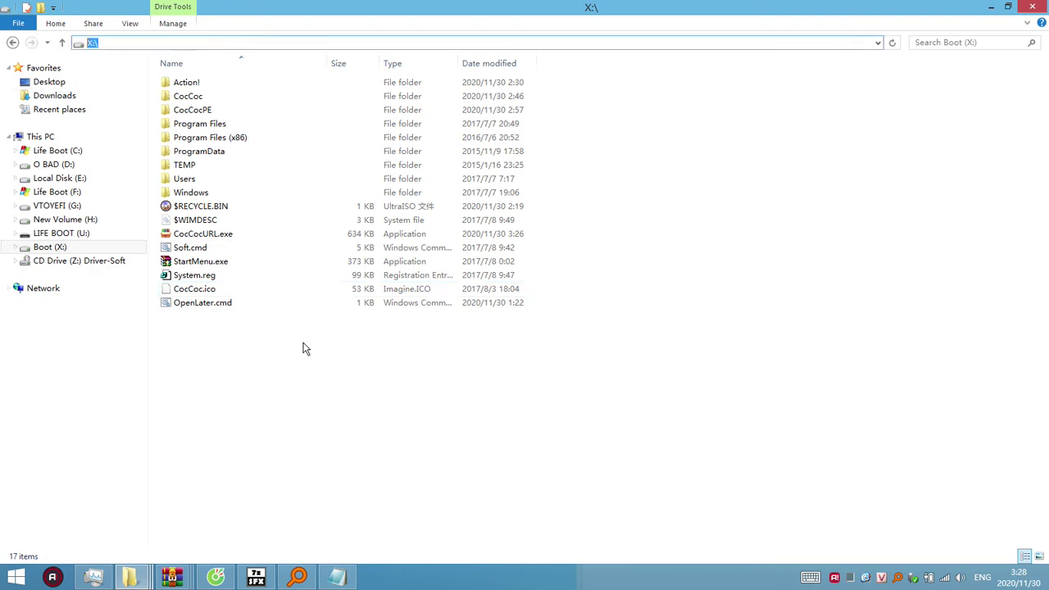
pyautogui.click(207, 335)
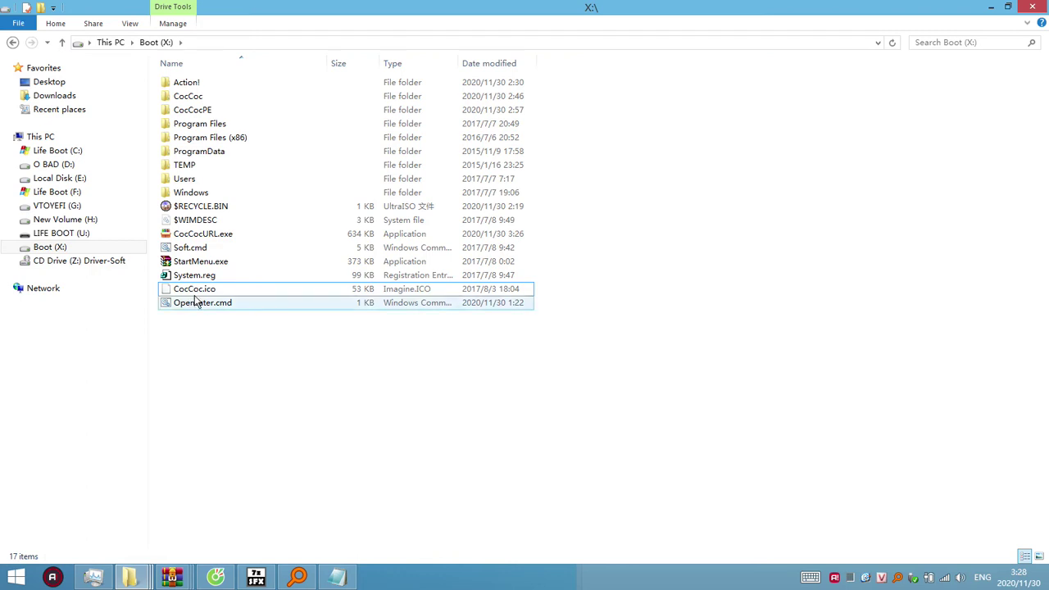
pyautogui.click(212, 295)
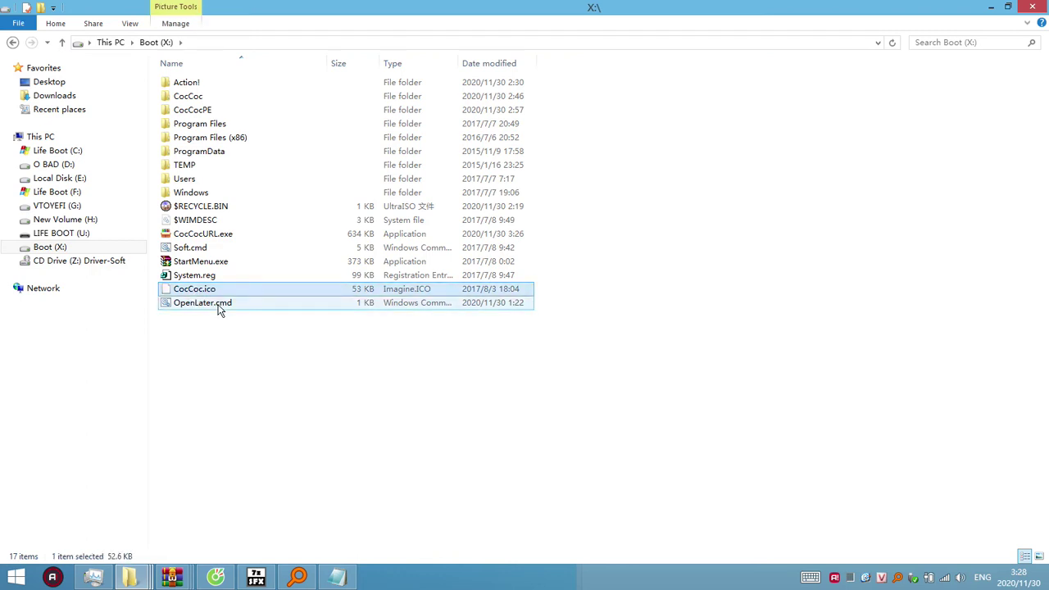
pyautogui.keyDown('ctrl'); pyautogui.click(218, 306); pyautogui.keyUp('ctrl')
pyautogui.keyDown('ctrl'); pyautogui.click(205, 235); pyautogui.keyUp('ctrl')
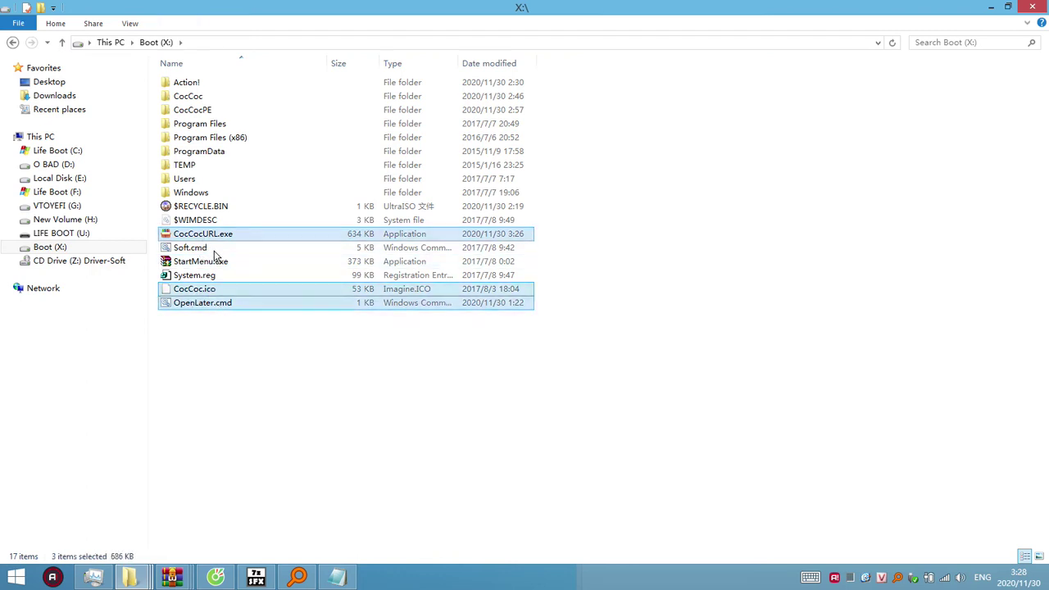
# Step: Permanently delete StartMenu.exe, Soft.cmd, $WIMDESC and $RECYCLE.BIN from the root of Boot (X:), applying the system-file confirmation to all current items
pyautogui.click(219, 266)
pyautogui.keyDown('ctrl'); pyautogui.click(209, 247); pyautogui.keyUp('ctrl')
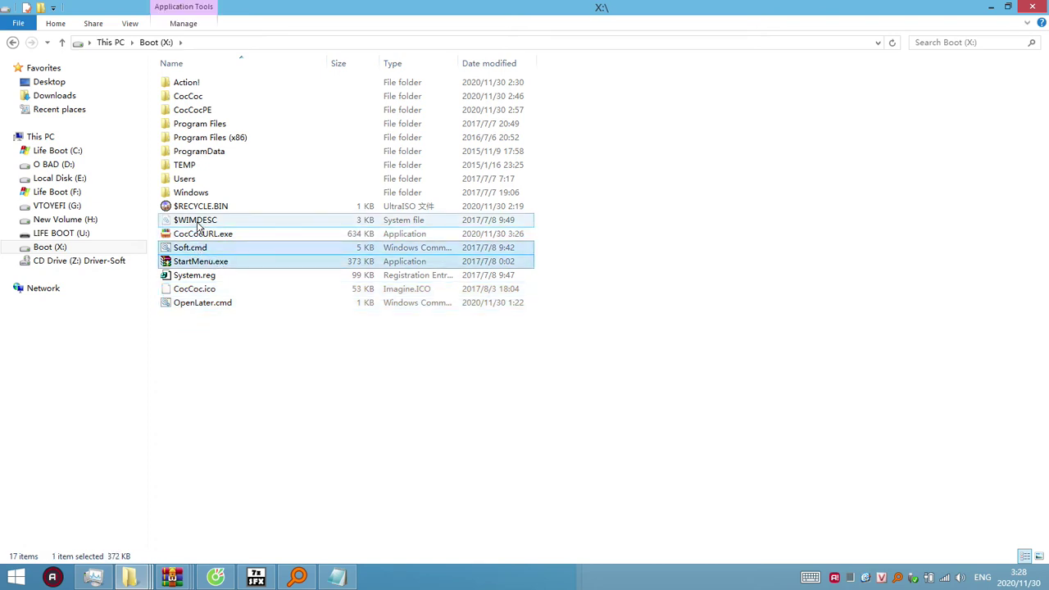
pyautogui.keyDown('ctrl'); pyautogui.click(209, 220); pyautogui.keyUp('ctrl')
pyautogui.keyDown('ctrl'); pyautogui.click(205, 207); pyautogui.keyUp('ctrl')
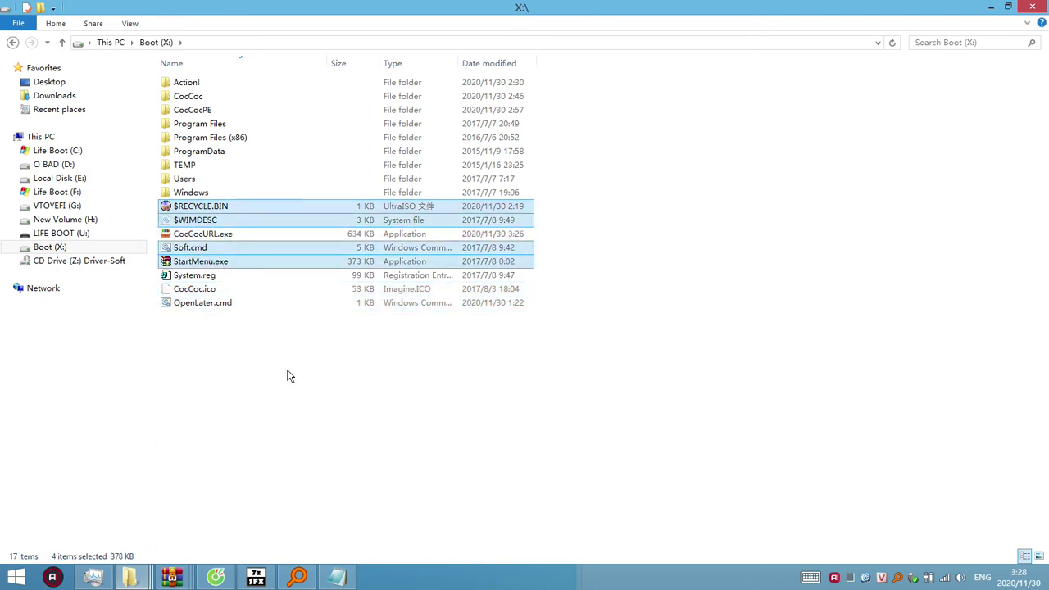
pyautogui.hotkey('shift', 'Delete')
pyautogui.press('Return')
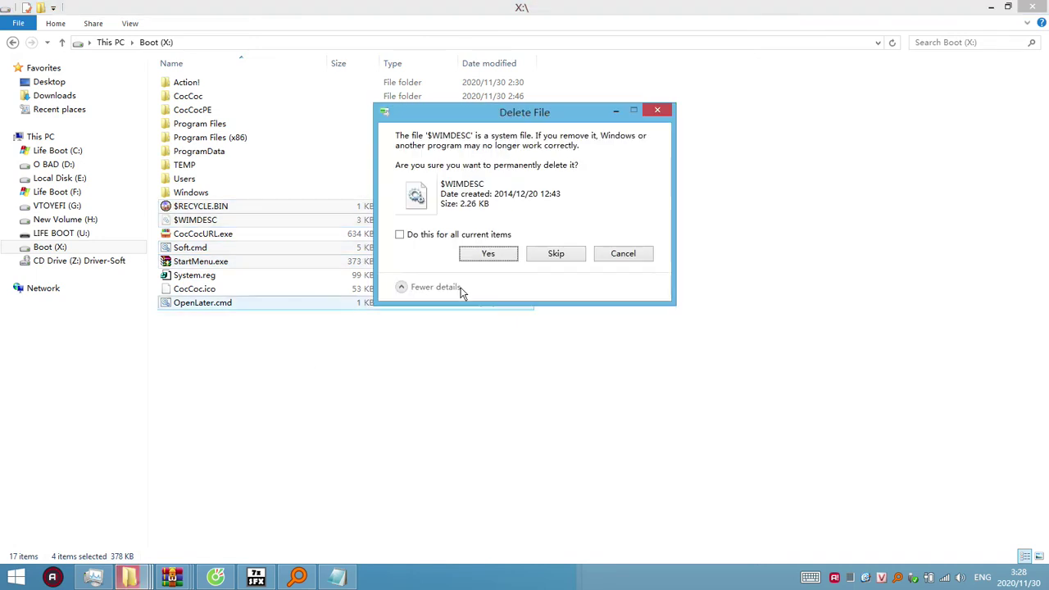
pyautogui.click(470, 236)
pyautogui.click(488, 254)
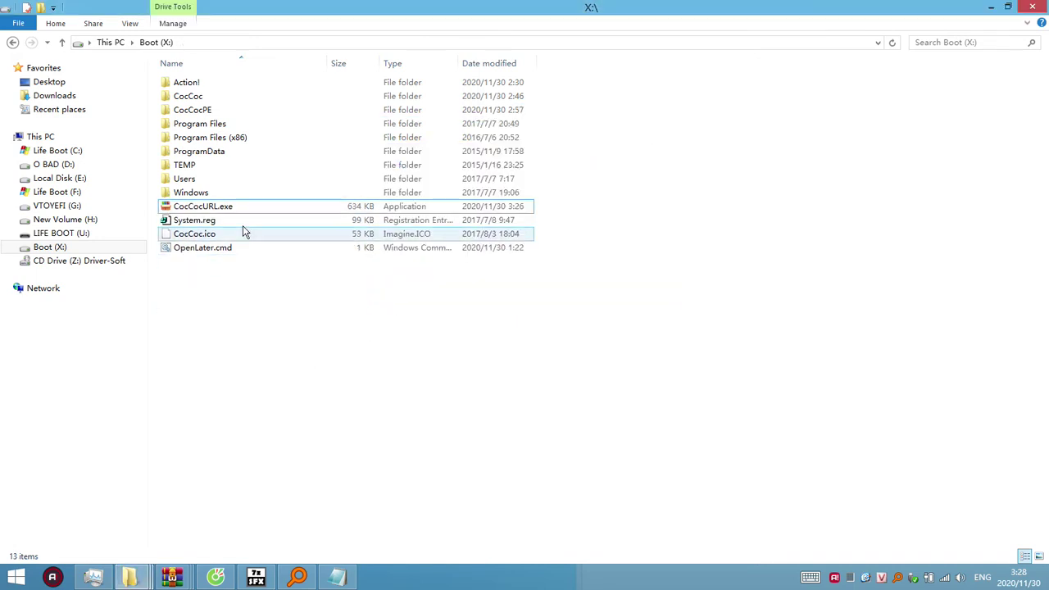
# Step: Remove System.reg and the $RECYCLE.BIN folder from the root of Boot (X:)
pyautogui.click(227, 209)
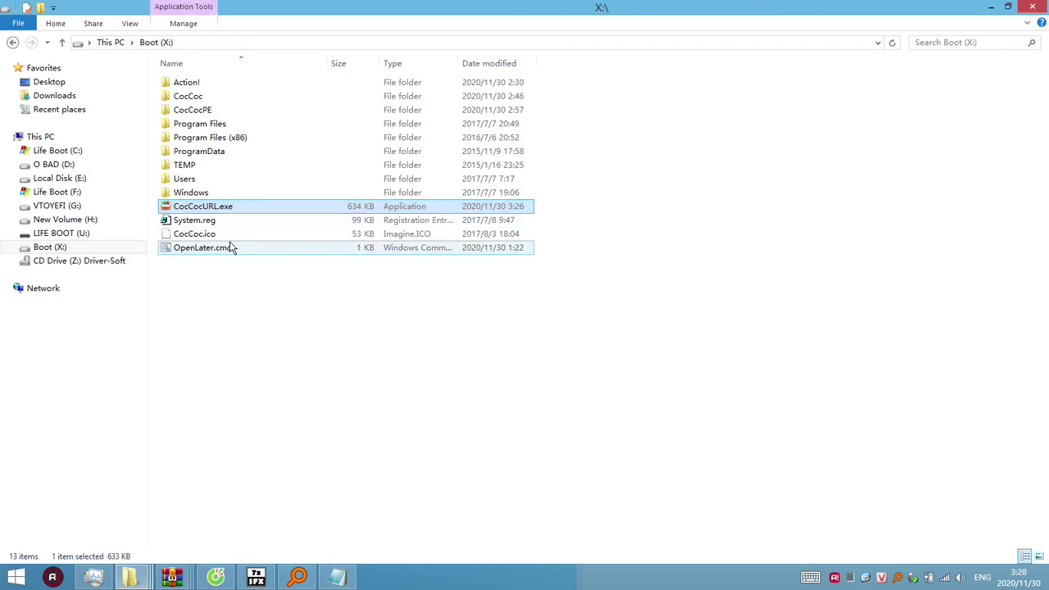
pyautogui.click(210, 222)
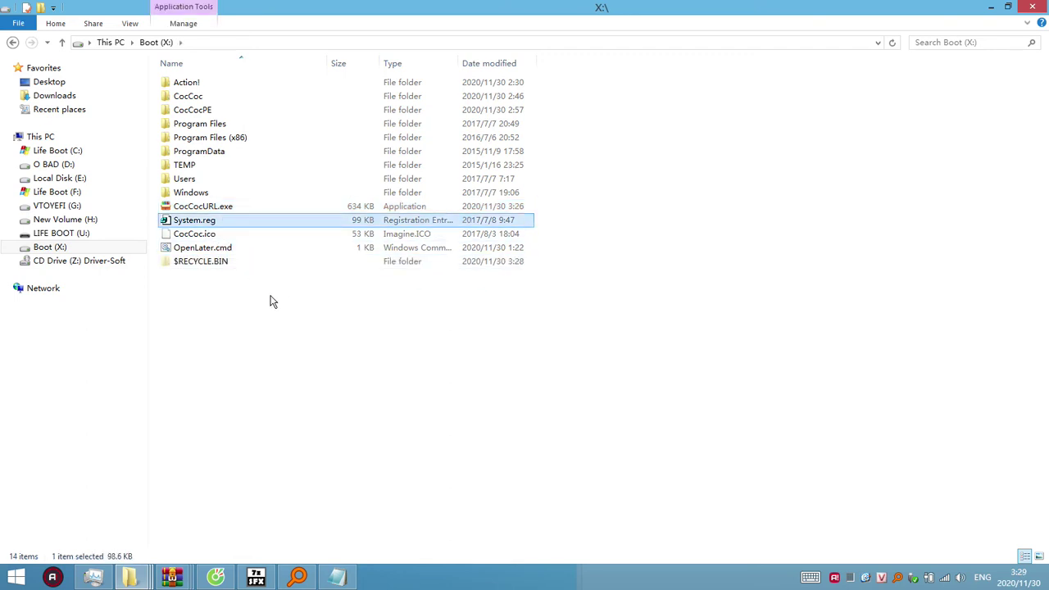
pyautogui.press('Delete')
pyautogui.press('Return')
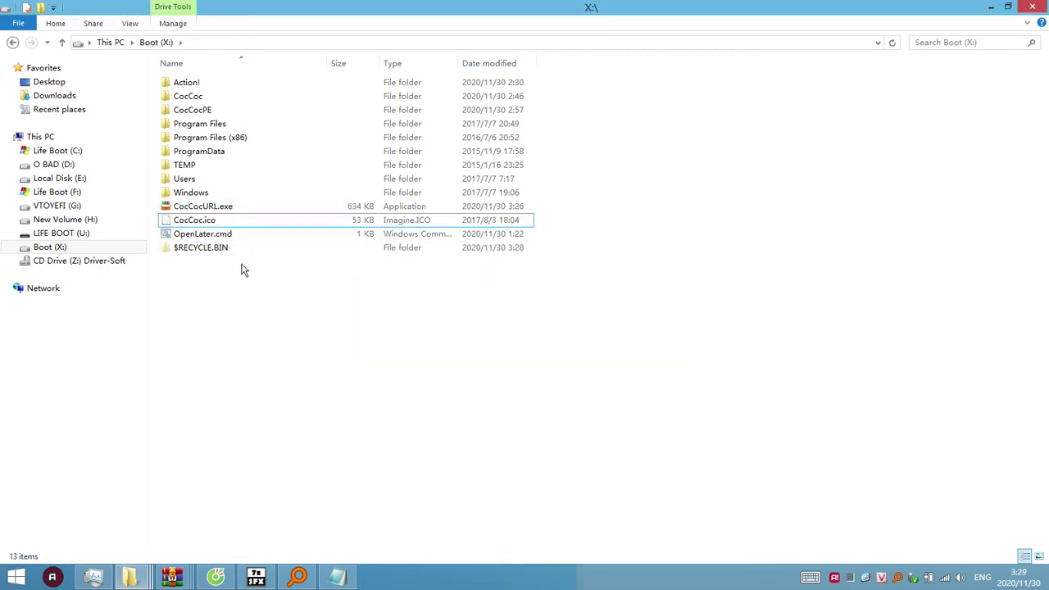
pyautogui.moveTo(215, 246); pyautogui.dragTo(197, 90)
# Step: Point out CocCocURL.exe, CocCoc.ico and OpenLater.cmd by selecting them together, and clear the selection
pyautogui.click(209, 207)
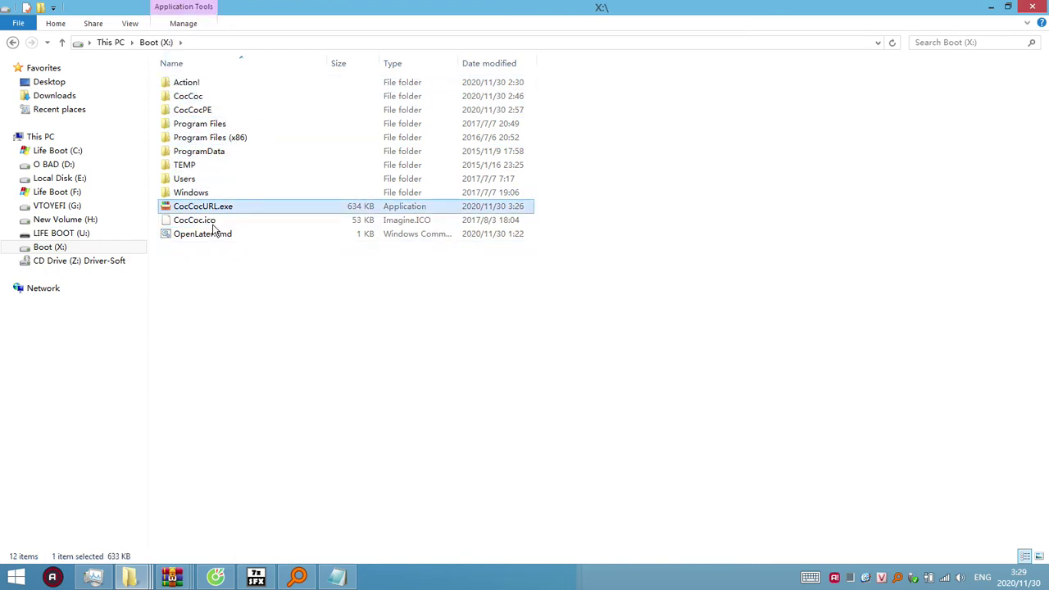
pyautogui.keyDown('shift'); pyautogui.click(217, 236); pyautogui.keyUp('shift')
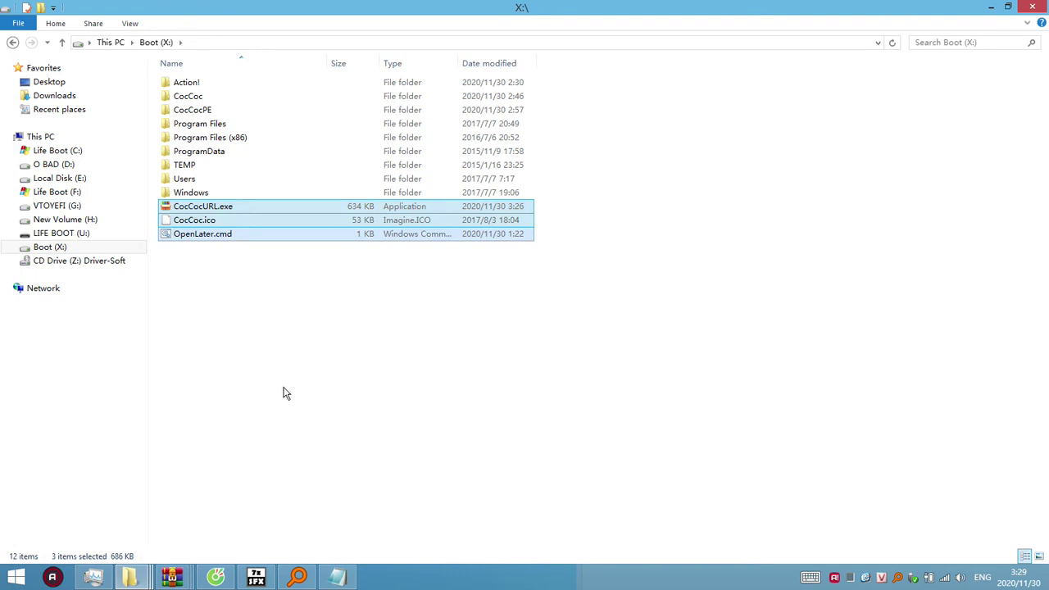
pyautogui.click(282, 480)
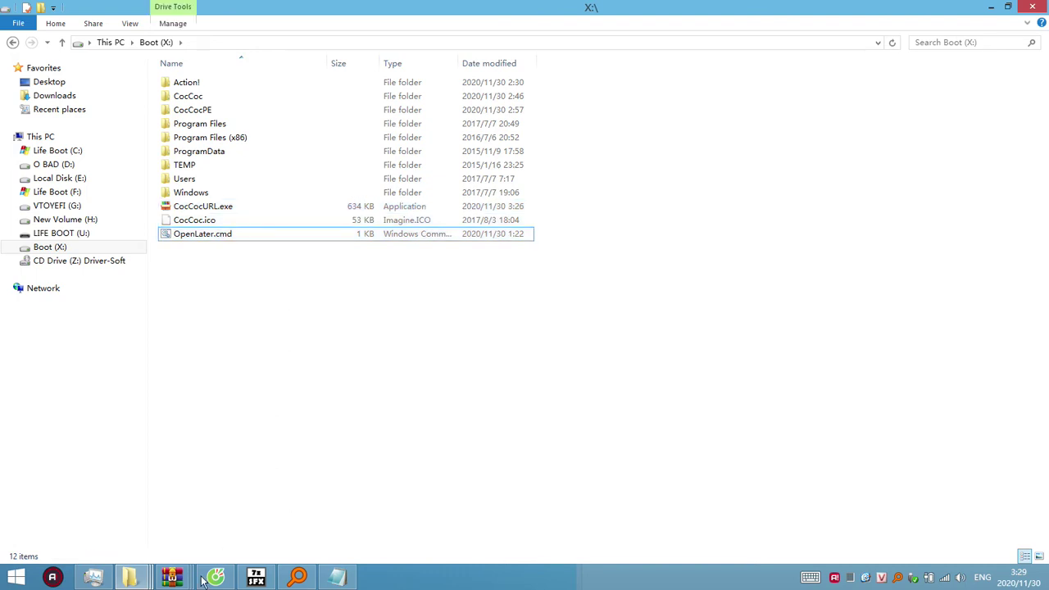
# Step: Copy CocCocFull.exe from the X:\CocCoc folder into the root of Boot (X:)
pyautogui.moveTo(172, 578)
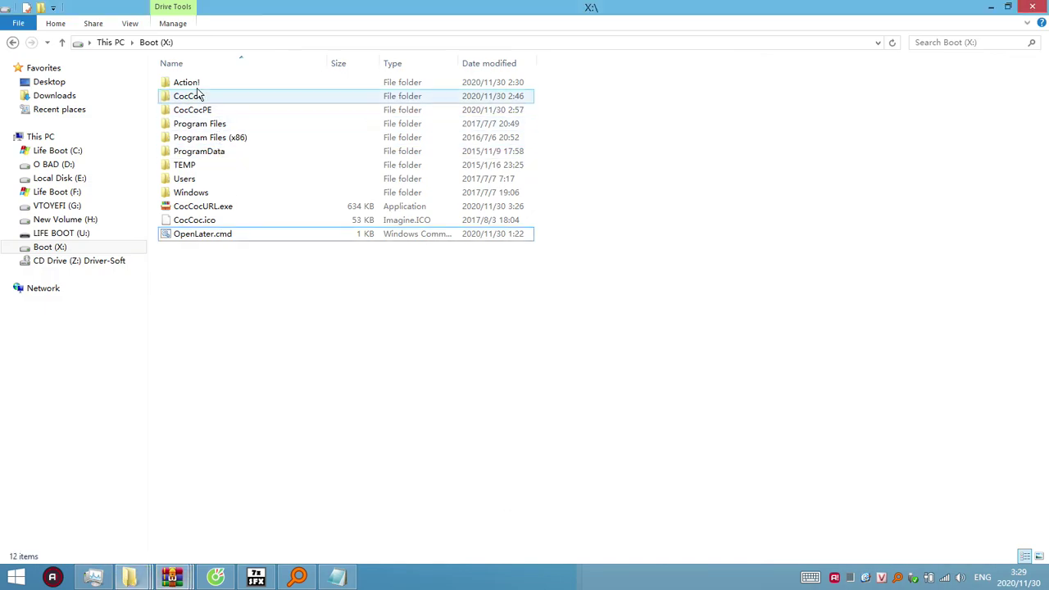
pyautogui.click(198, 97)
pyautogui.doubleClick(198, 98)
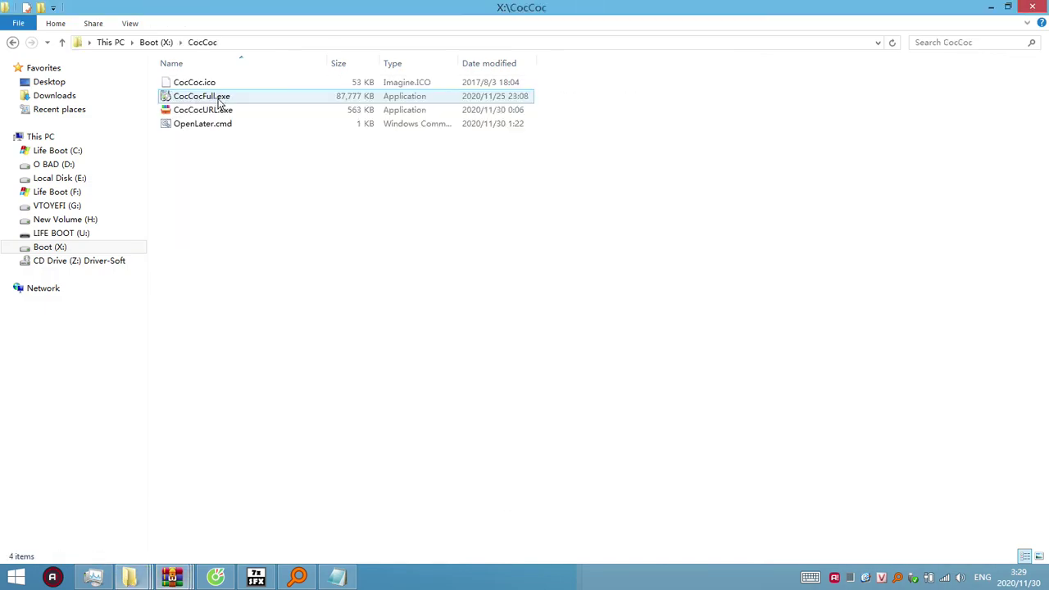
pyautogui.click(219, 100)
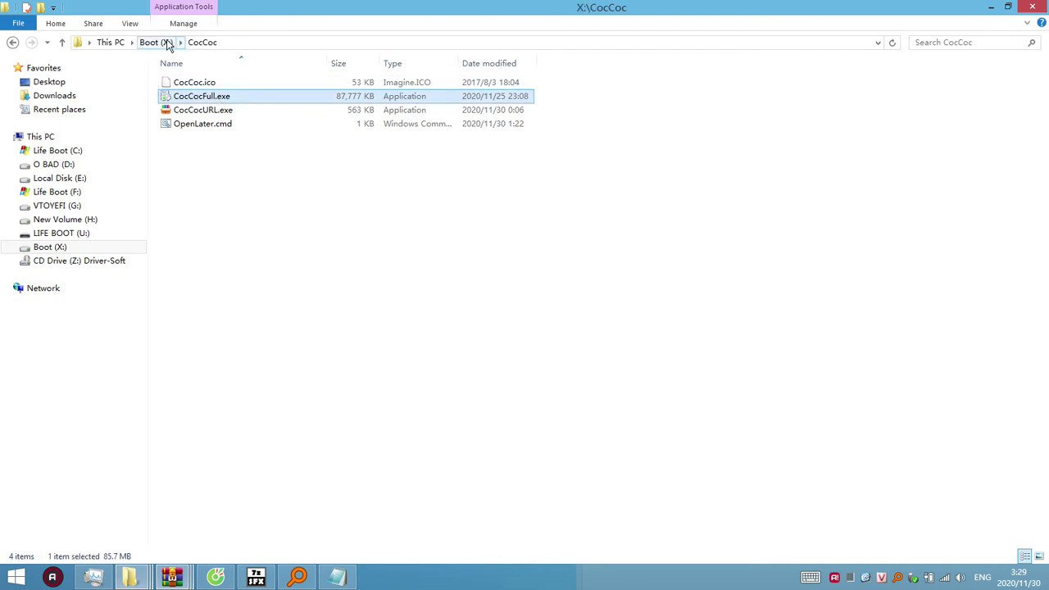
pyautogui.click(157, 42)
pyautogui.click(233, 307)
pyautogui.hotkey('ctrl', 'v')
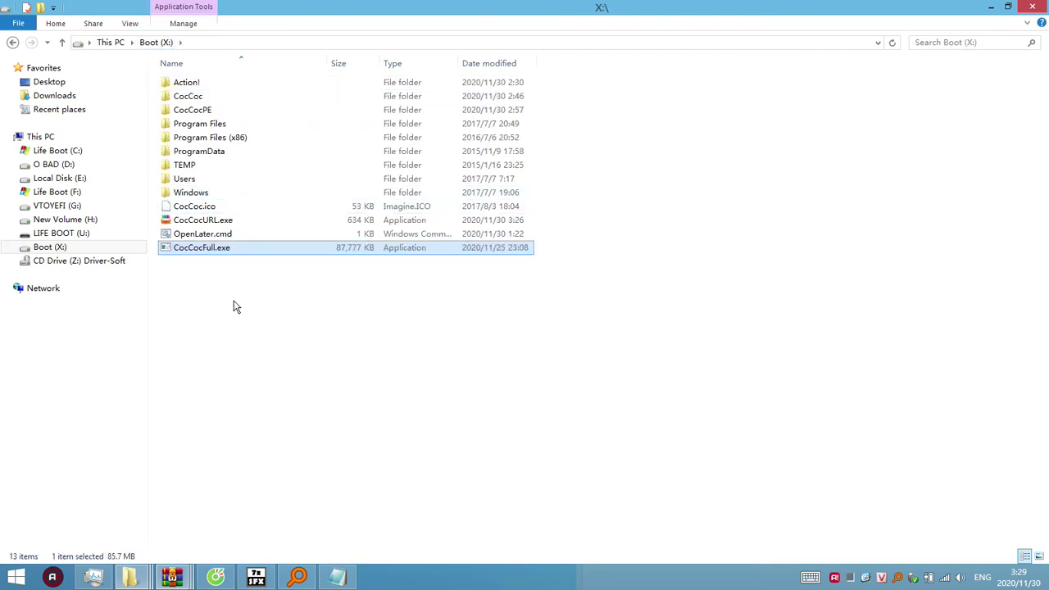
# Step: Remove the Full ending from the copied CocCocFull.exe file's name and enter Full again
pyautogui.click(211, 248)
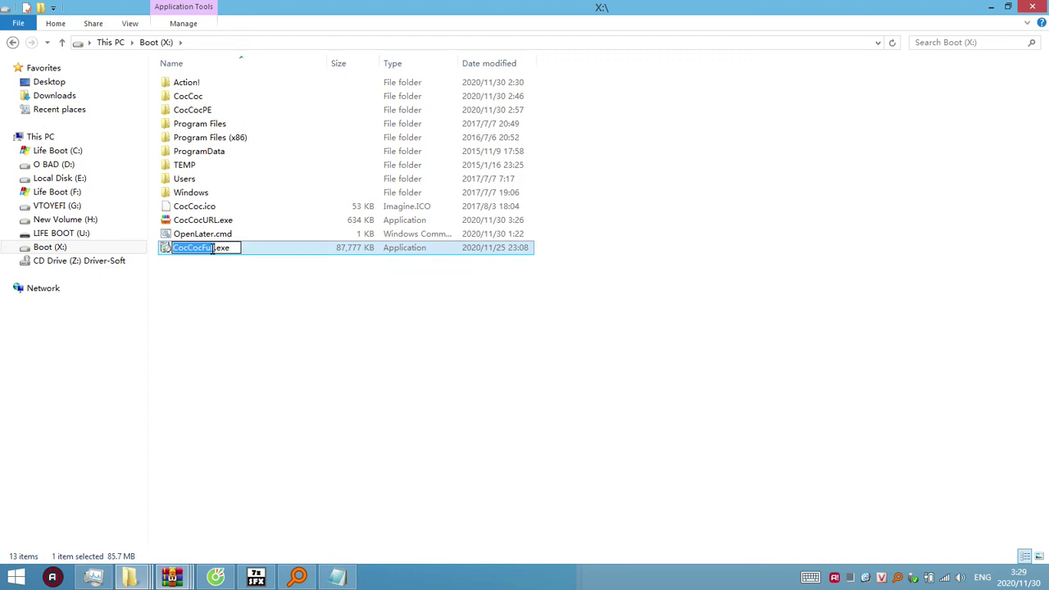
pyautogui.press('Right')
pyautogui.press('BackSpace')
pyautogui.press('BackSpace')
pyautogui.press('BackSpace')
pyautogui.press('BackSpace')
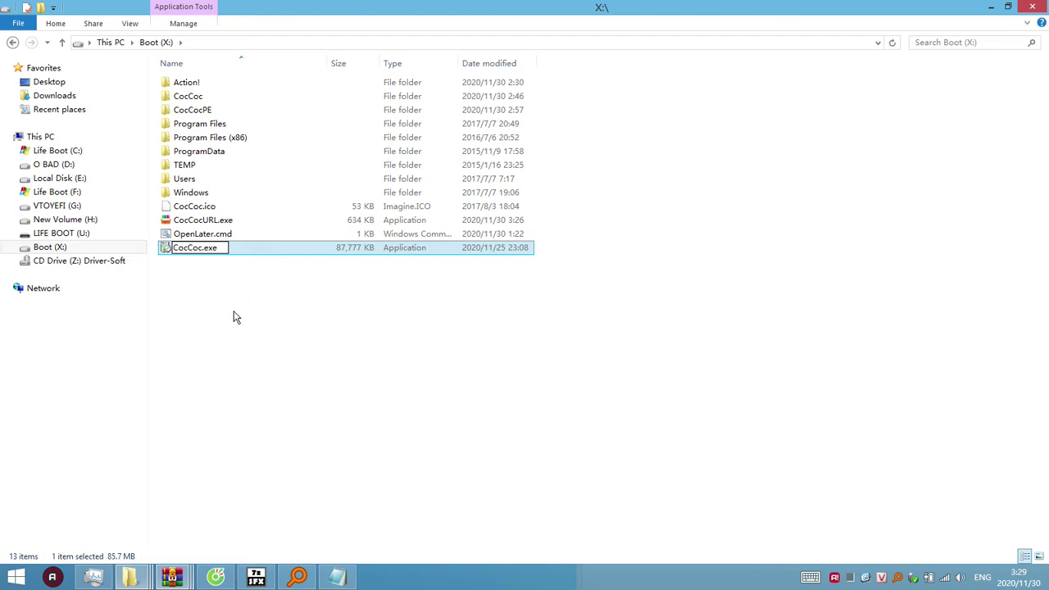
pyautogui.write('Full')
pyautogui.press('Return')
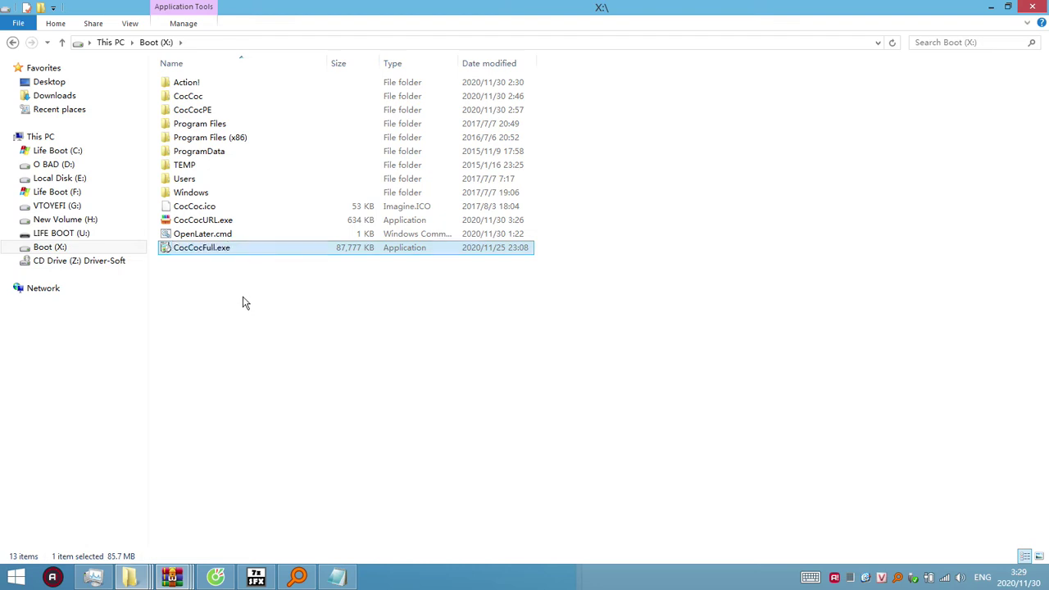
# Step: Select CocCoc.ico, CocCocURL.exe, OpenLater.cmd and CocCocFull.exe in the X: root, and bring up the OpenLater.cmd script in Notepad
pyautogui.keyDown('shift'); pyautogui.click(218, 211); pyautogui.keyUp('shift')
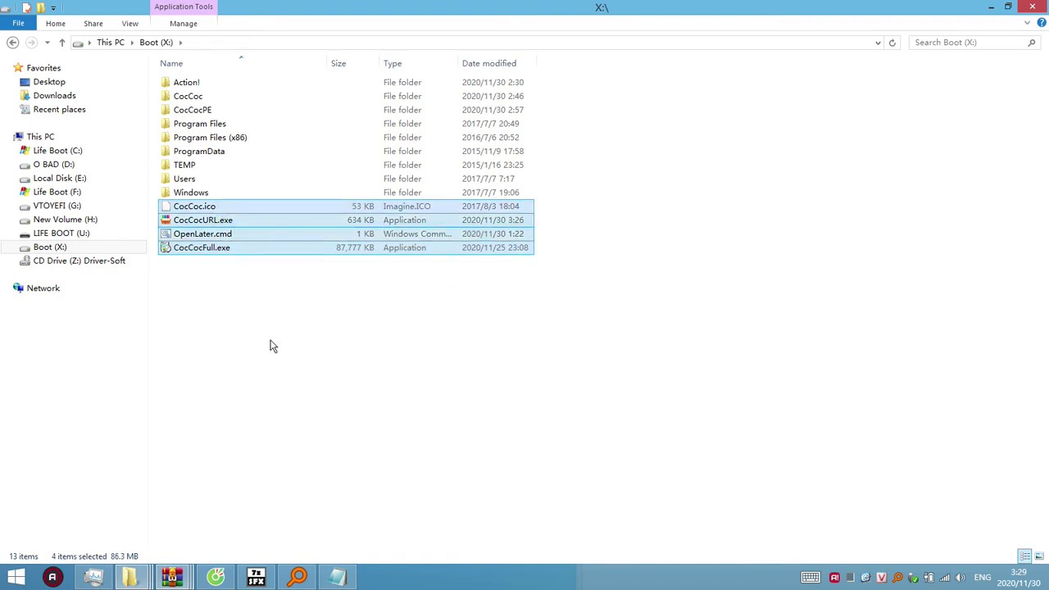
pyautogui.click(338, 574)
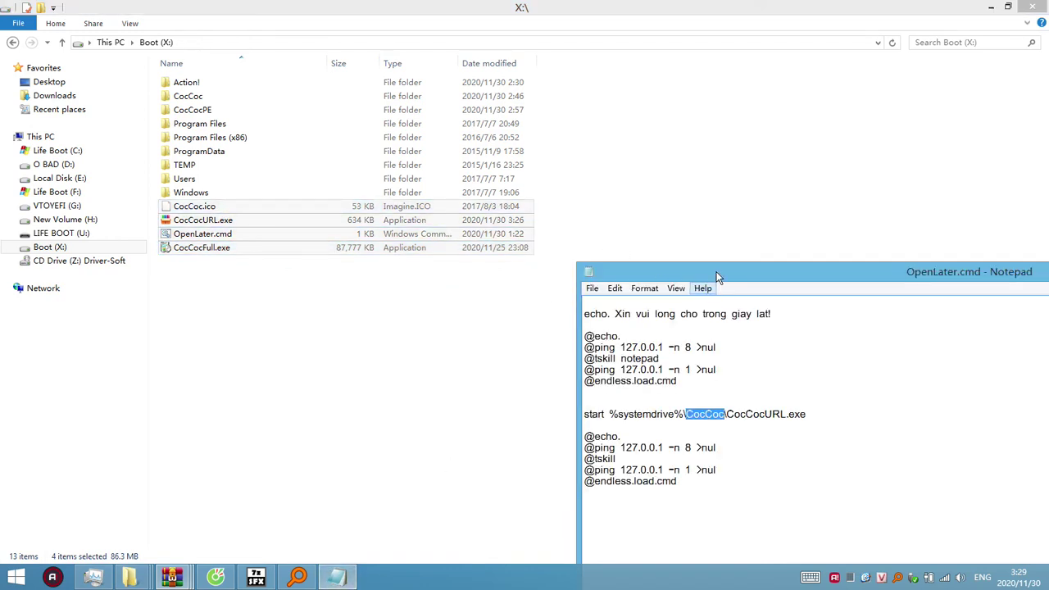
# Step: Remove the CocCoc folder from the start line in OpenLater.cmd, making it start %systemdrive%\CocCocURL.exe
pyautogui.moveTo(718, 271); pyautogui.dragTo(519, 270)
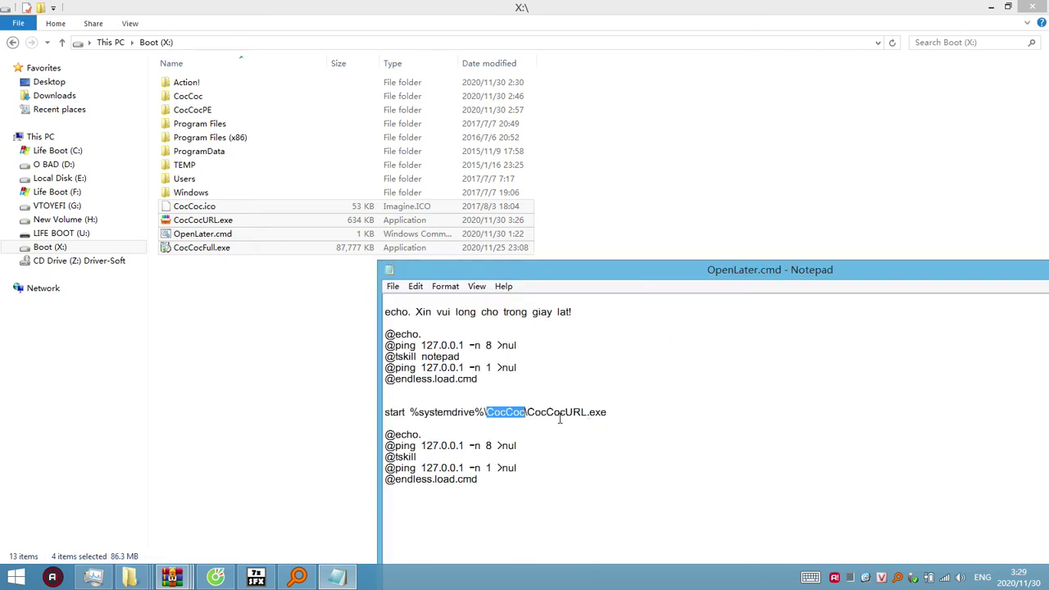
pyautogui.click(519, 426)
pyautogui.moveTo(525, 412); pyautogui.dragTo(500, 412)
pyautogui.press('BackSpace')
pyautogui.press('BackSpace')
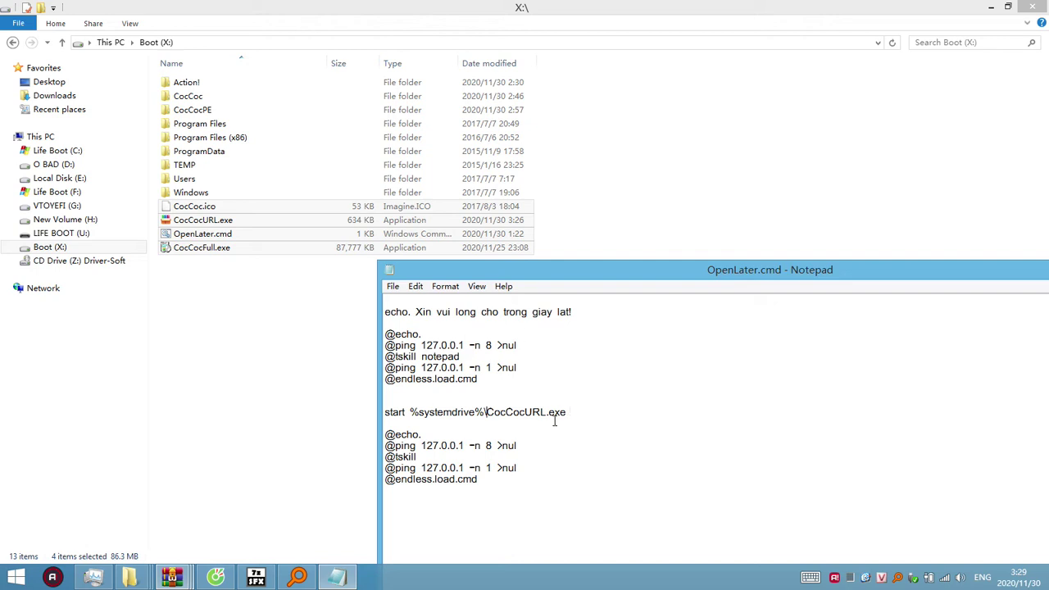
pyautogui.moveTo(781, 273); pyautogui.dragTo(734, 278)
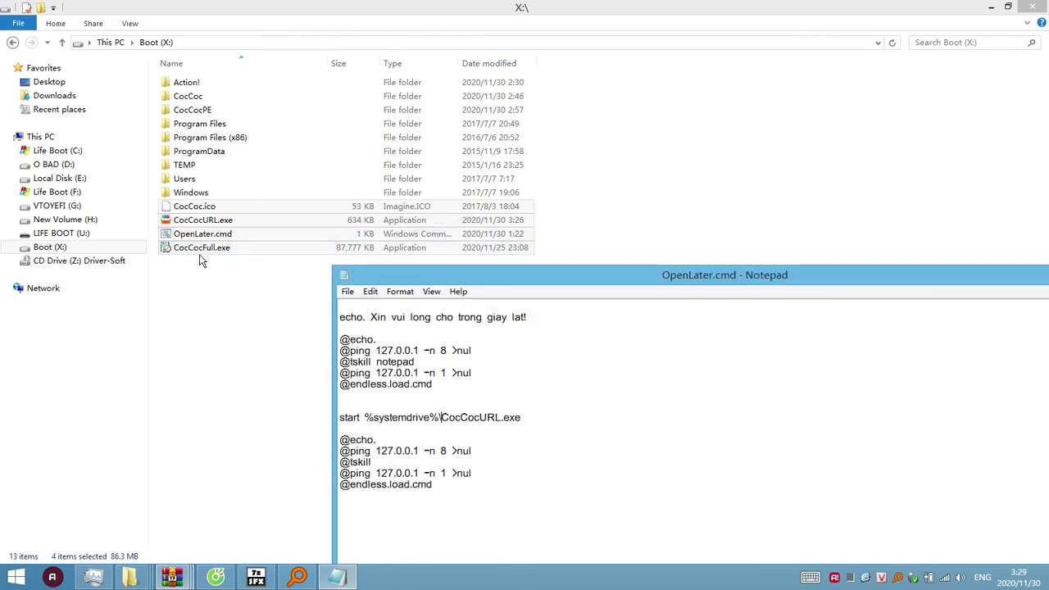
# Step: Select the four files from CocCoc.ico to CocCocFull.exe in the root of Boot (X:), and return to the script
pyautogui.click(216, 221)
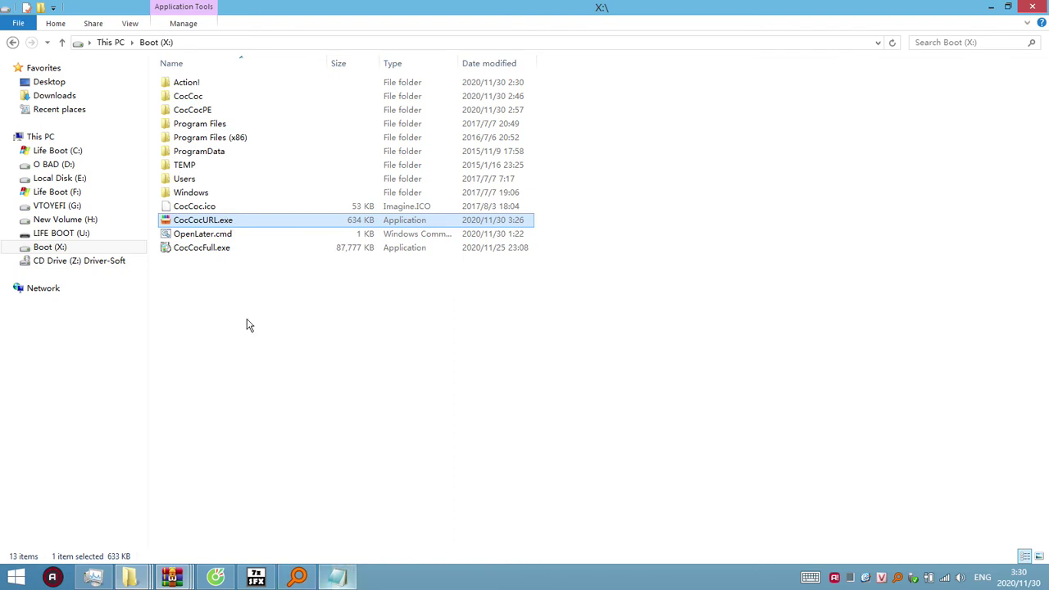
pyautogui.click(209, 250)
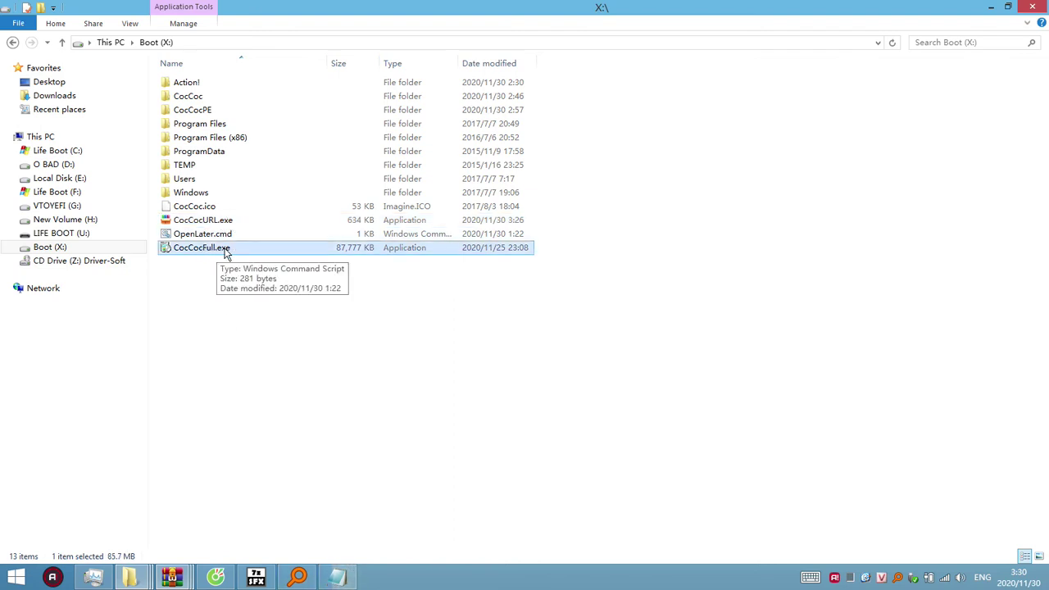
pyautogui.click(205, 207)
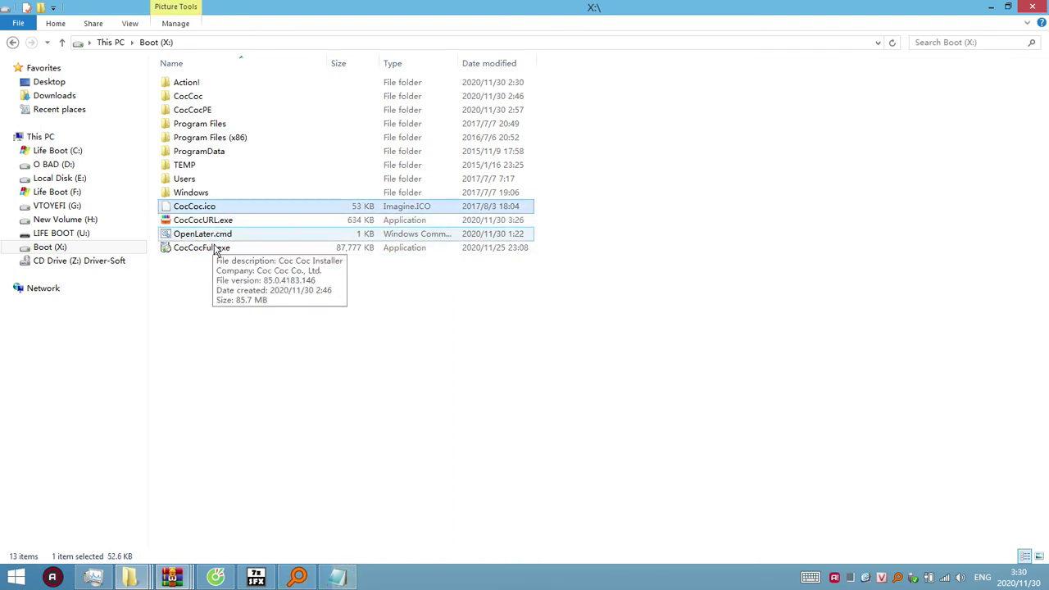
pyautogui.keyDown('shift'); pyautogui.click(216, 249); pyautogui.keyUp('shift')
pyautogui.click(336, 578)
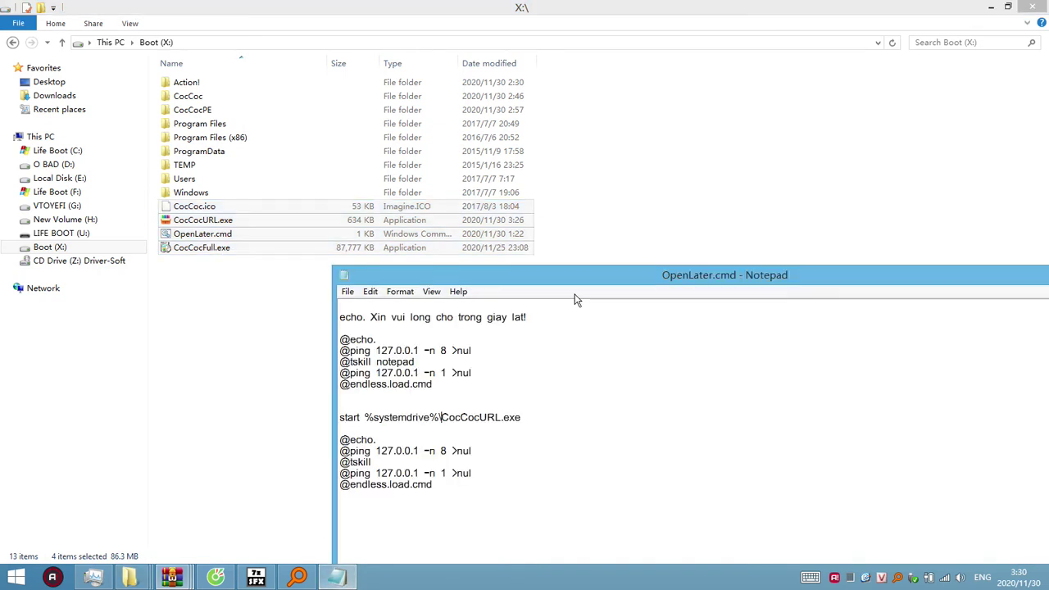
# Step: Cut the file name CocCocURL.exe from the script's start line and paste it back in the same place
pyautogui.click(441, 417)
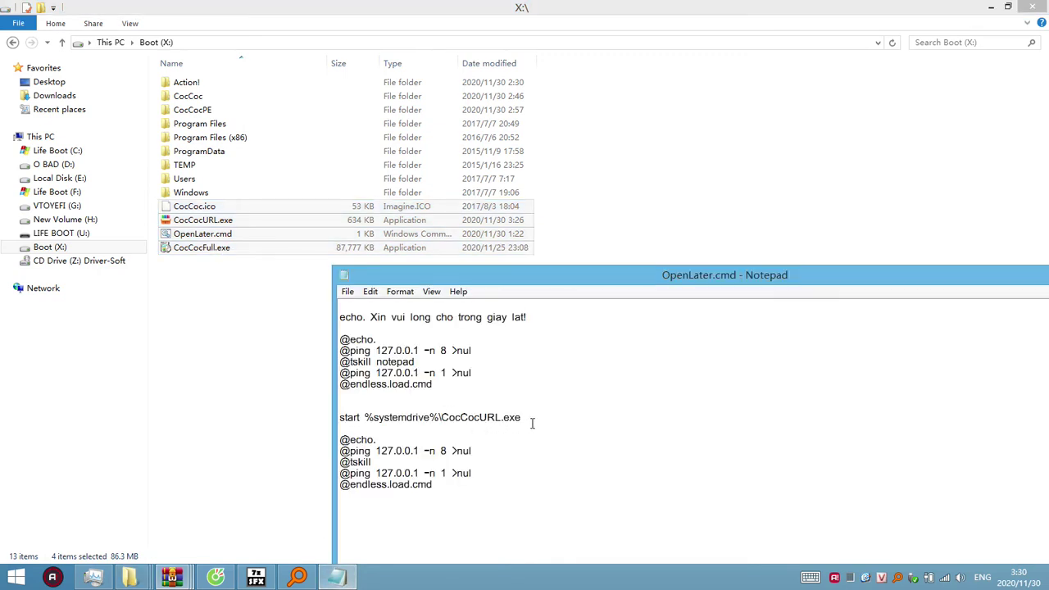
pyautogui.moveTo(537, 417); pyautogui.dragTo(442, 418)
pyautogui.hotkey('ctrl', 'c')
pyautogui.rightClick(463, 419)
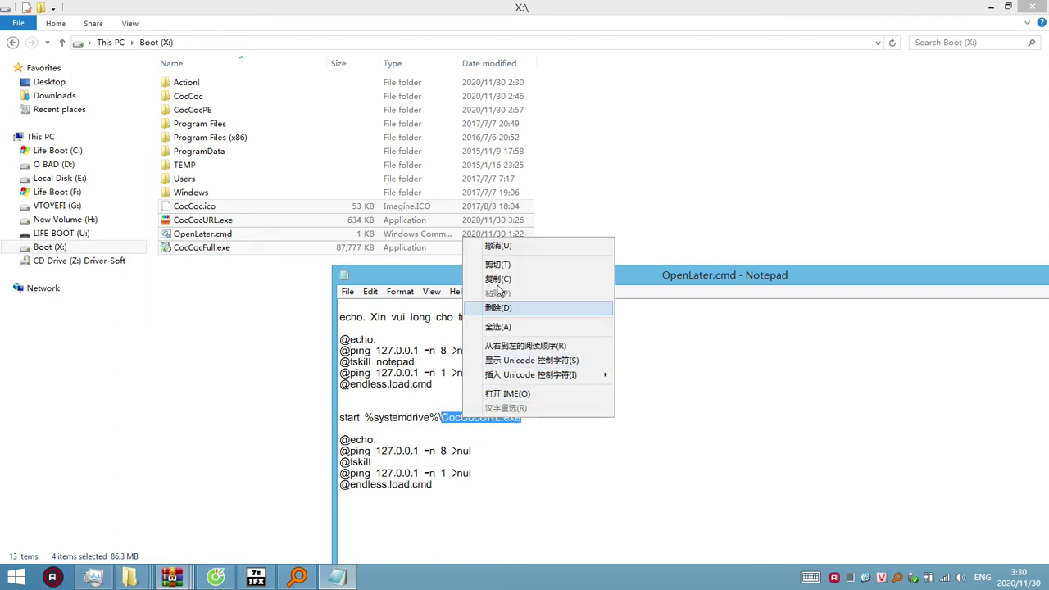
pyautogui.click(497, 264)
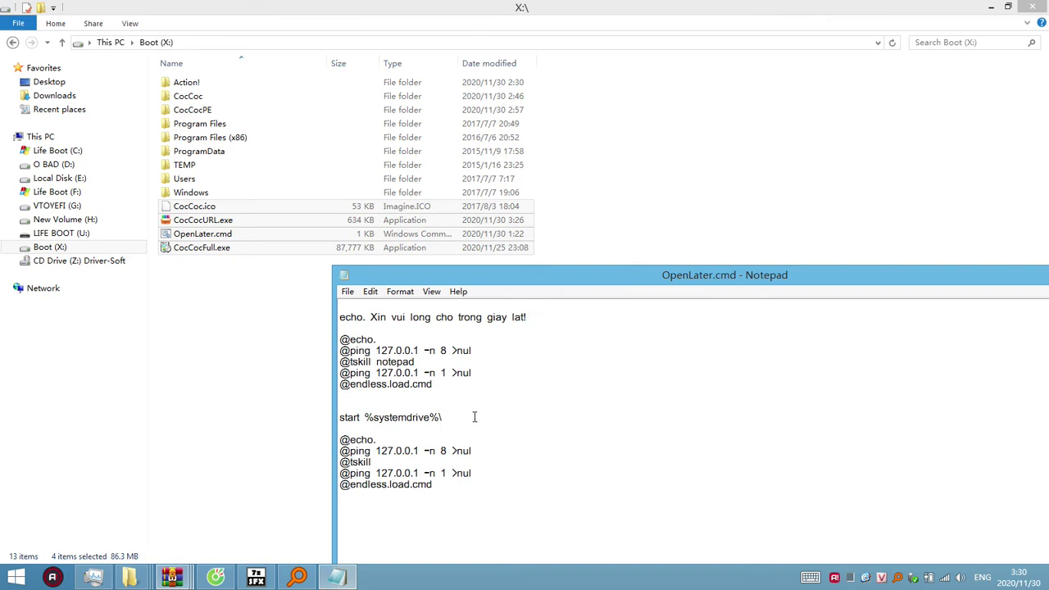
pyautogui.hotkey('ctrl', 'v')
# Step: Replace the name of the CocCocURL.exe file in Boot (X:) with the copied name from the script
pyautogui.click(227, 221)
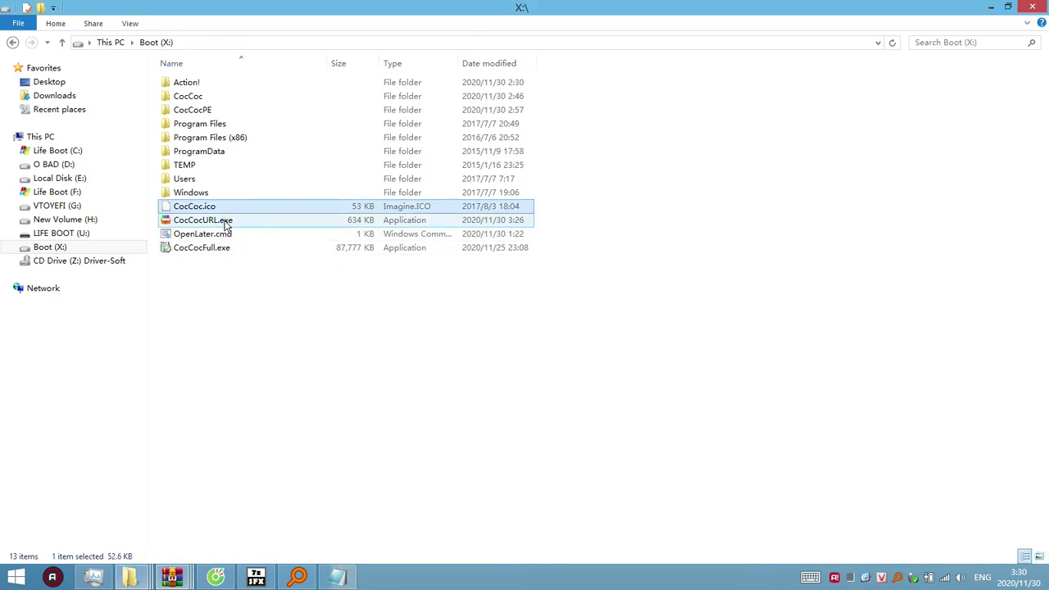
pyautogui.click(238, 220)
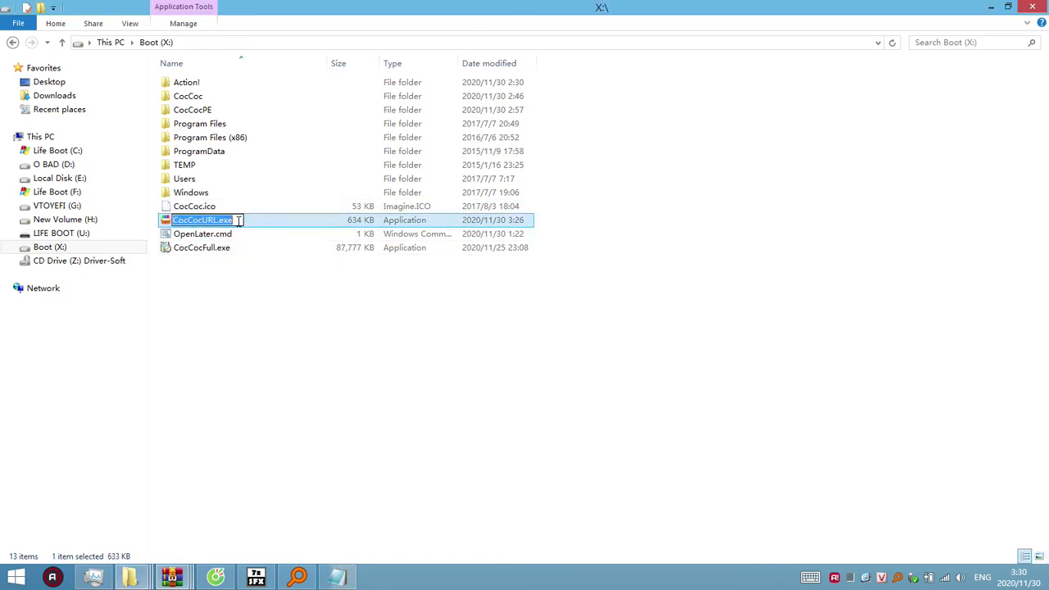
pyautogui.hotkey('ctrl', 'x')
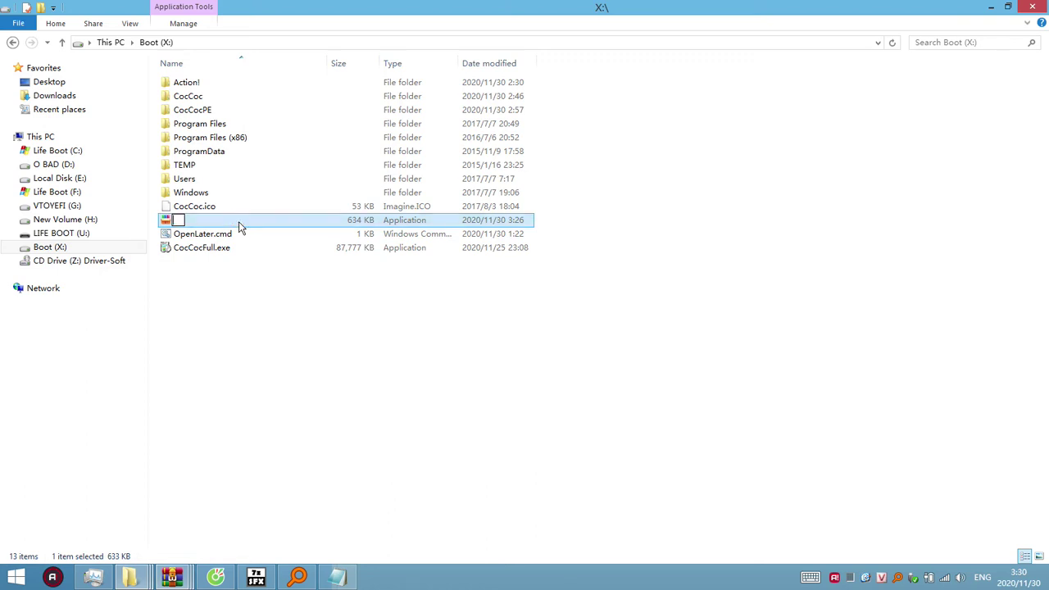
pyautogui.hotkey('ctrl', 'v')
pyautogui.click(246, 286)
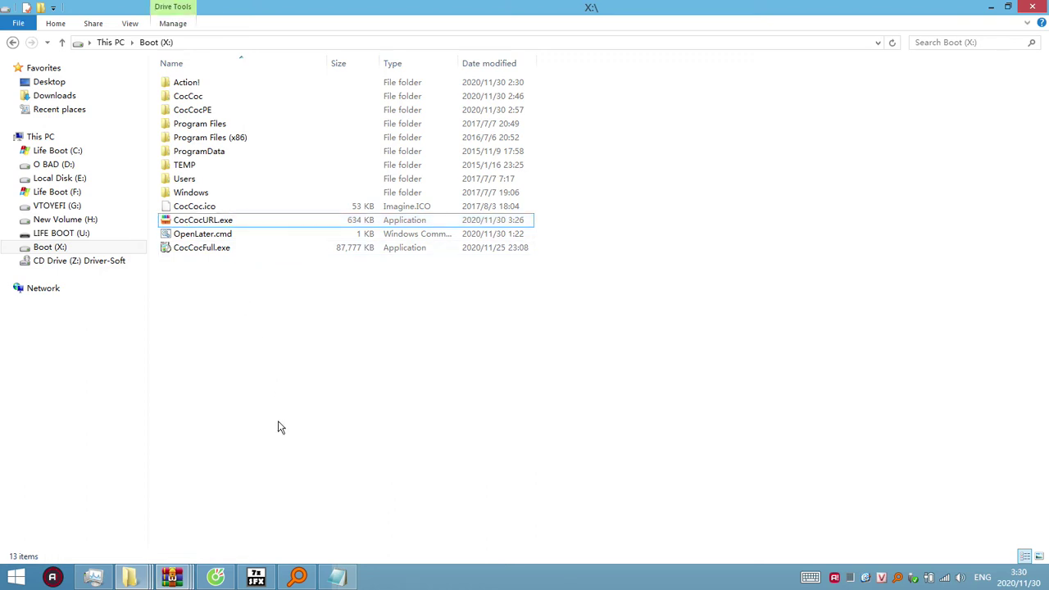
# Step: Examine the tskill notepad line, the second tskill line and the start command in the OpenLater.cmd script
pyautogui.click(333, 574)
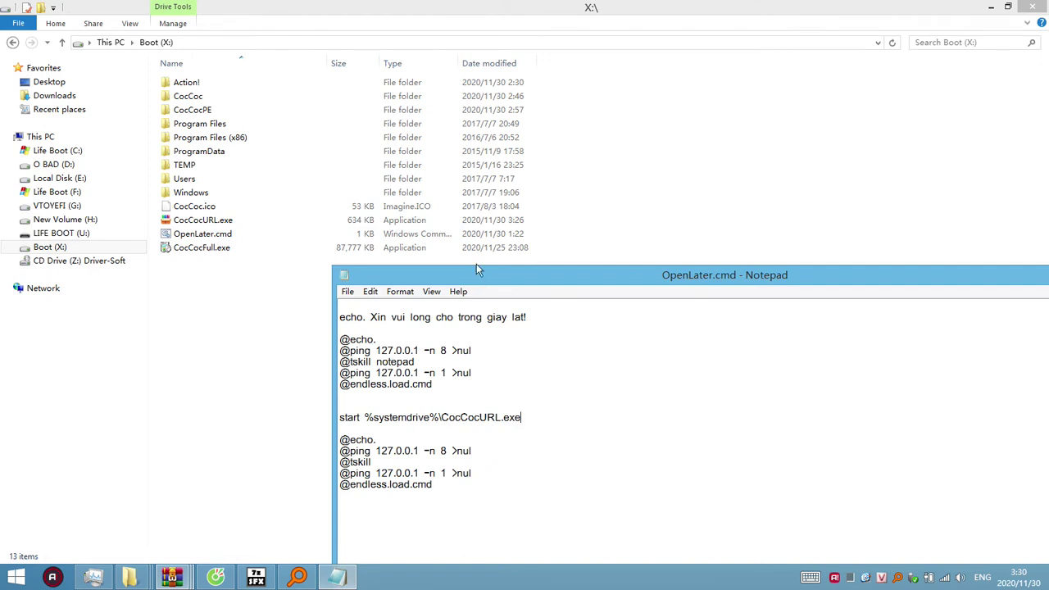
pyautogui.moveTo(477, 265); pyautogui.dragTo(577, 160)
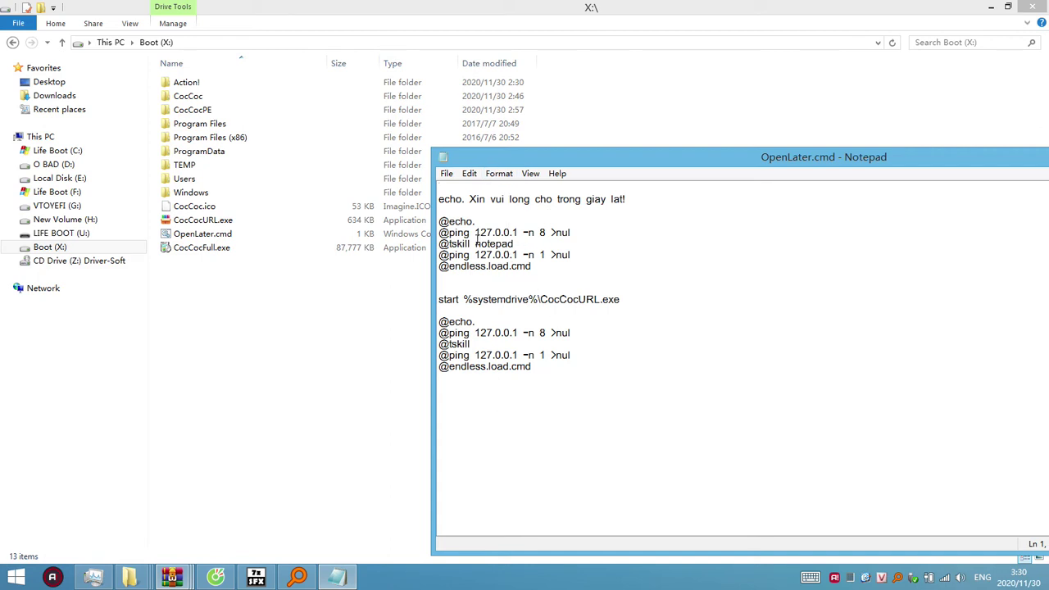
pyautogui.moveTo(476, 243); pyautogui.dragTo(514, 244)
pyautogui.click(482, 344)
pyautogui.click(476, 244)
pyautogui.moveTo(633, 159); pyautogui.dragTo(649, 260)
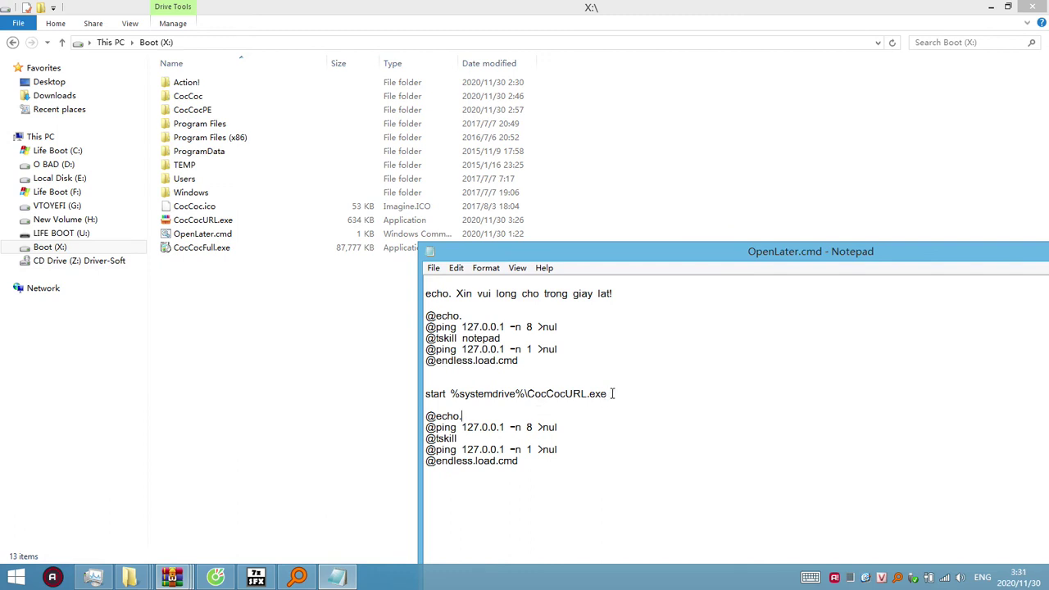
pyautogui.moveTo(612, 394); pyautogui.dragTo(426, 394)
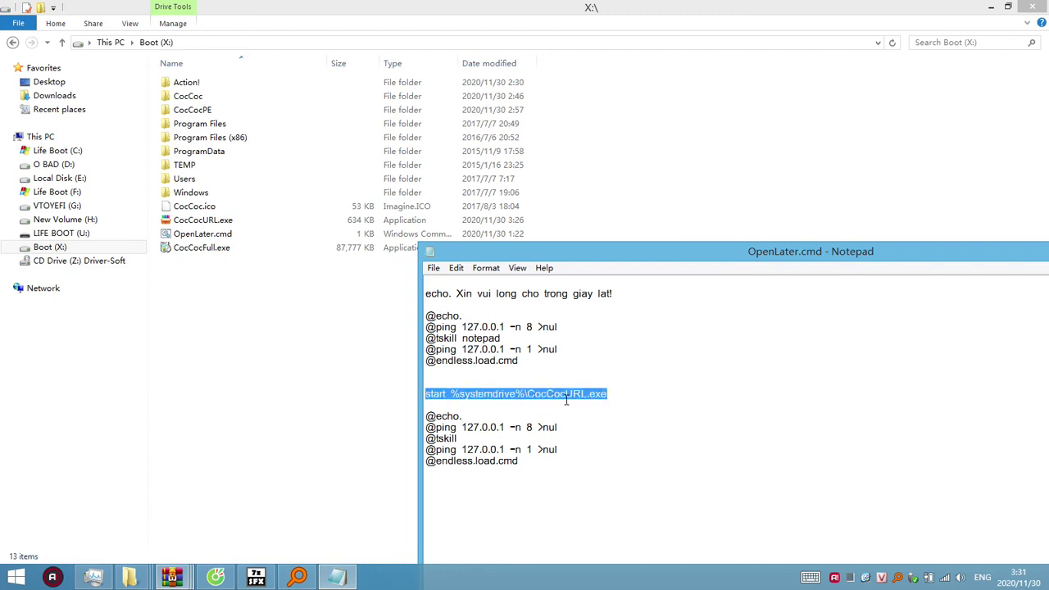
pyautogui.press('Down')
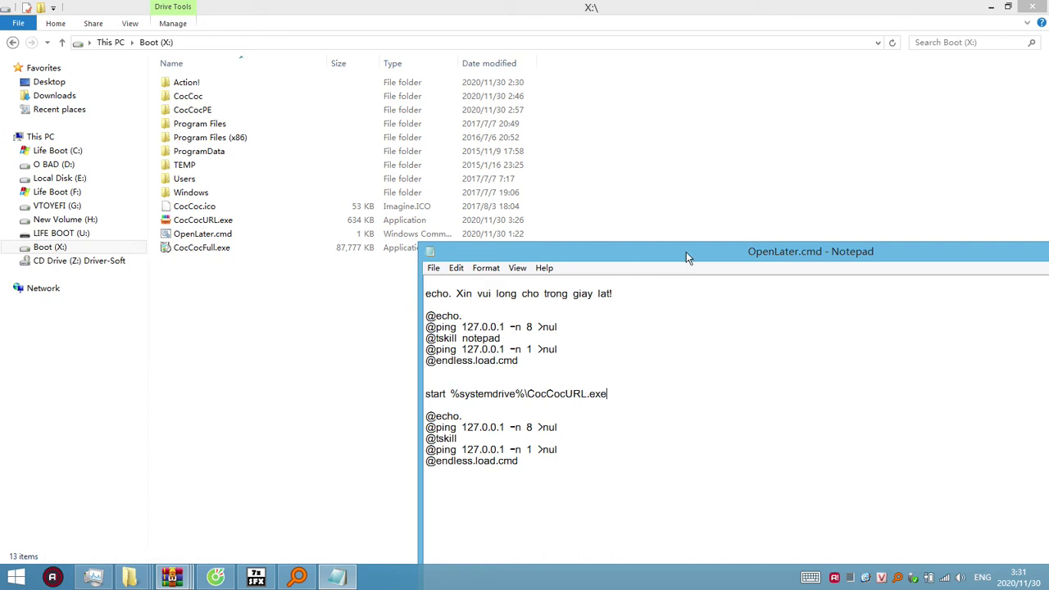
pyautogui.moveTo(686, 254); pyautogui.dragTo(516, 280)
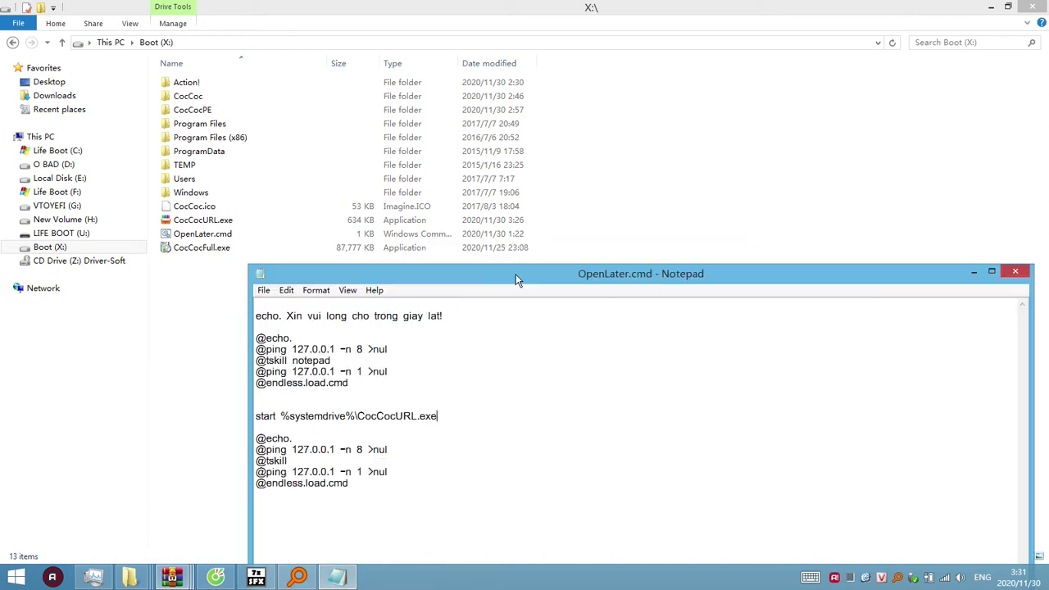
# Step: Copy regedit.exe from the Windows folder into the root of Boot (X:)
pyautogui.click(197, 219)
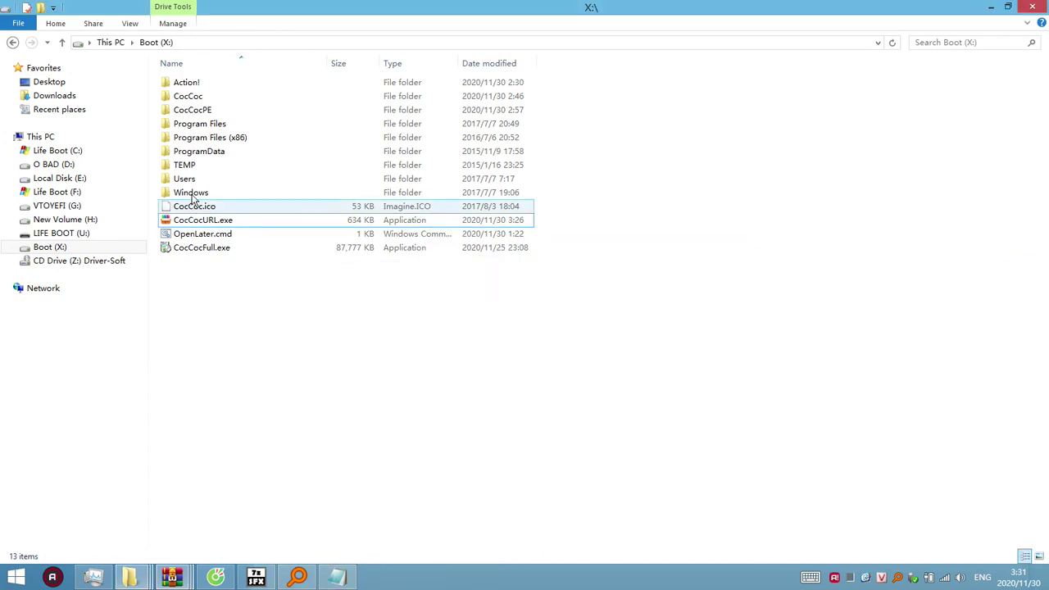
pyautogui.doubleClick(194, 201)
pyautogui.scroll(-4, 234, 496)
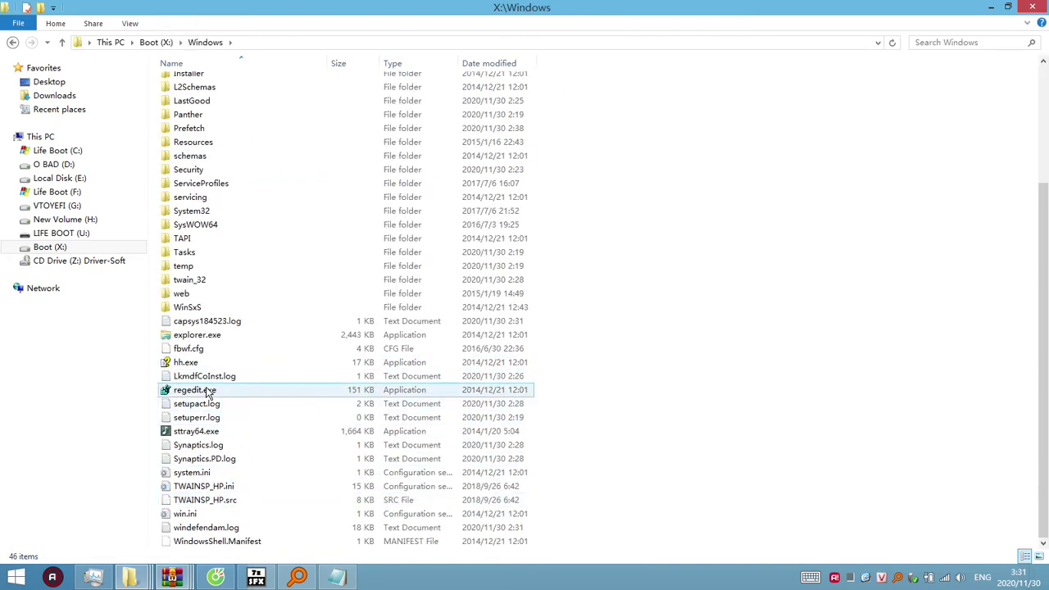
pyautogui.click(210, 393)
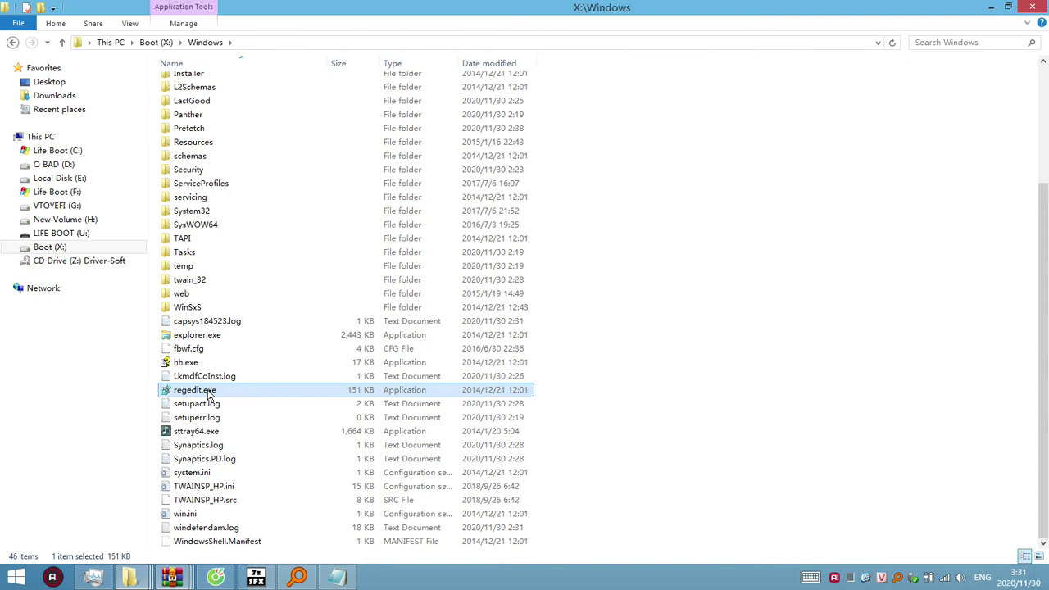
pyautogui.click(163, 42)
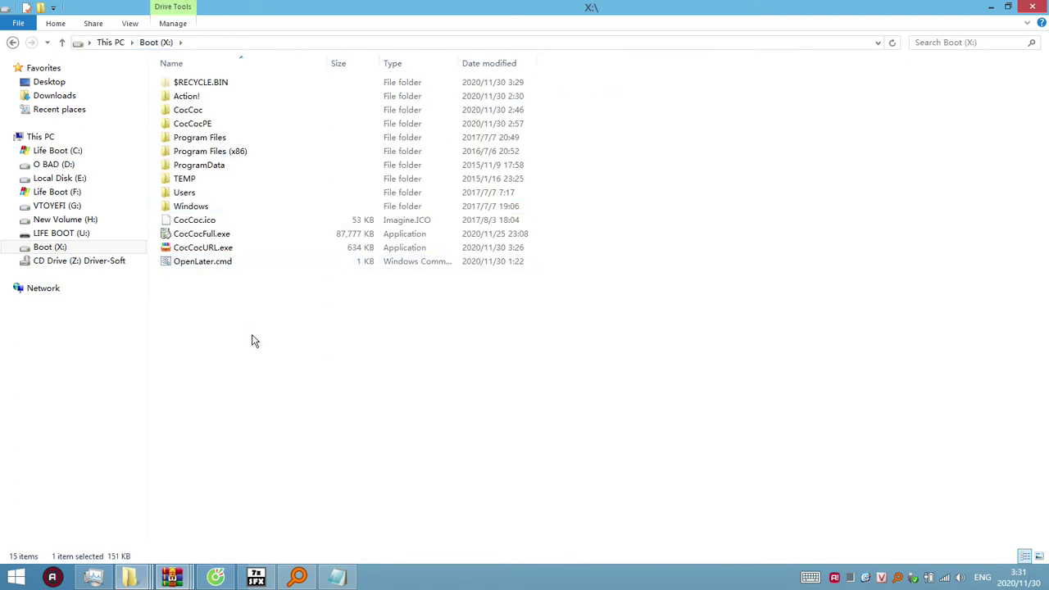
pyautogui.hotkey('ctrl', 'v')
# Step: Change the executable in the script's start line to CocCocURLG.exe and copy that file name
pyautogui.click(332, 580)
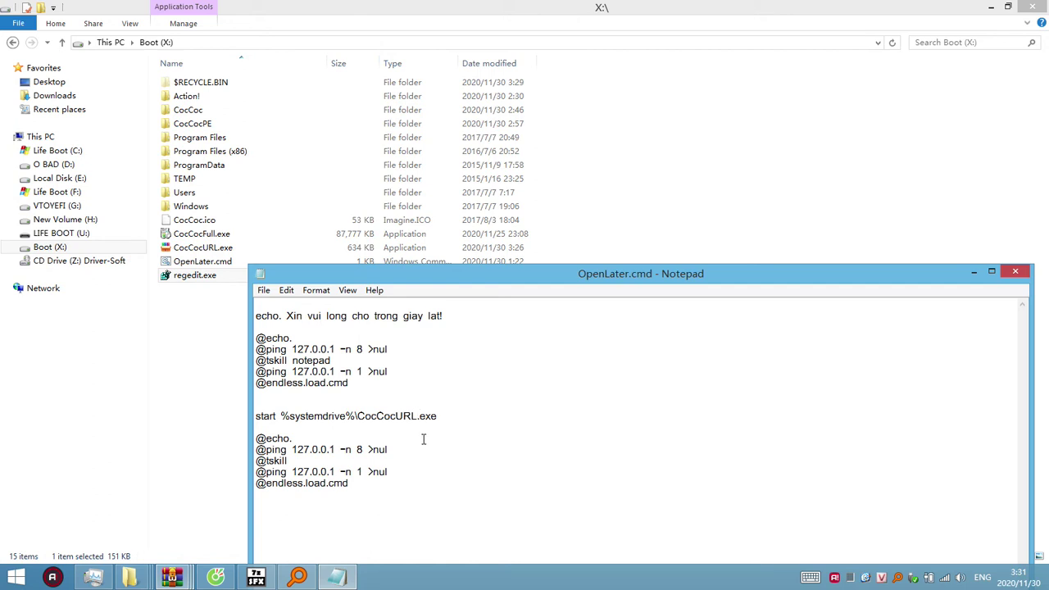
pyautogui.click(417, 416)
pyautogui.write('G')
pyautogui.moveTo(451, 416); pyautogui.dragTo(358, 415)
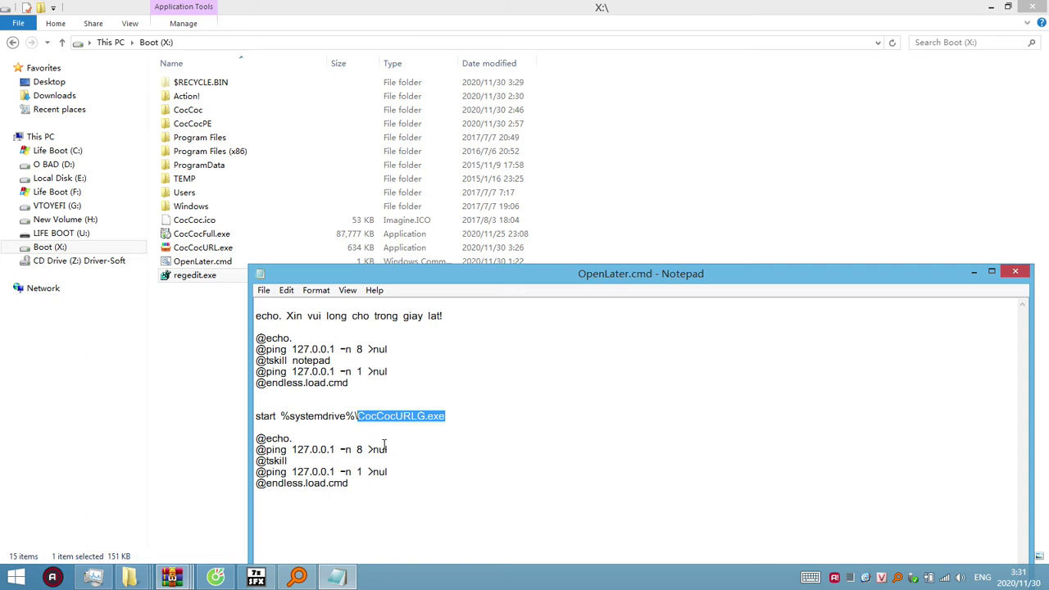
pyautogui.click(421, 444)
pyautogui.click(264, 291)
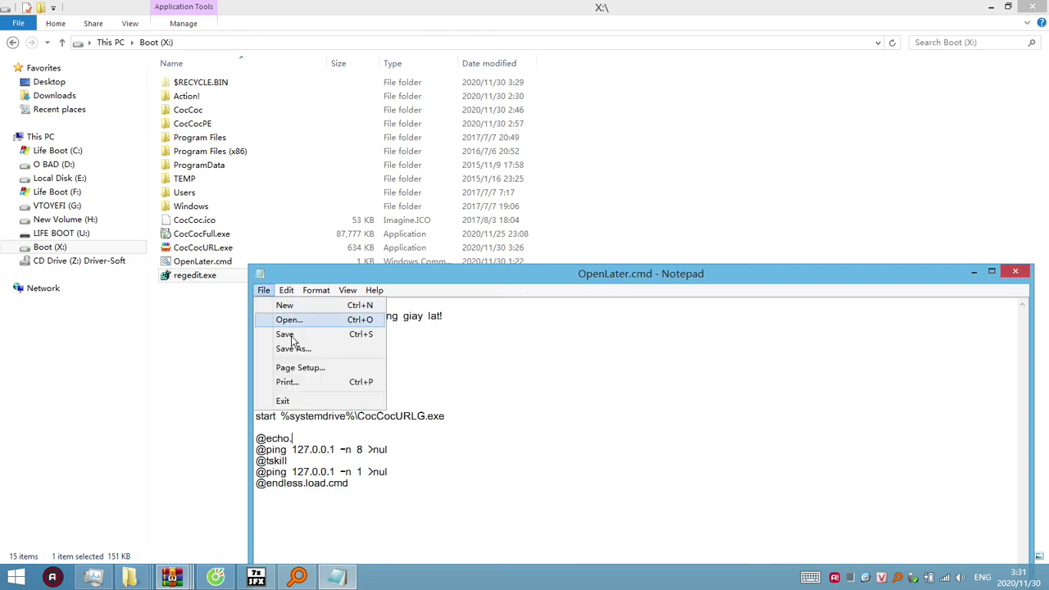
pyautogui.click(264, 291)
# Step: Rename the regedit.exe copy in the root of Boot (X:) to CocCocURLG.exe using the copied name
pyautogui.moveTo(313, 277); pyautogui.dragTo(637, 357)
pyautogui.click(189, 279)
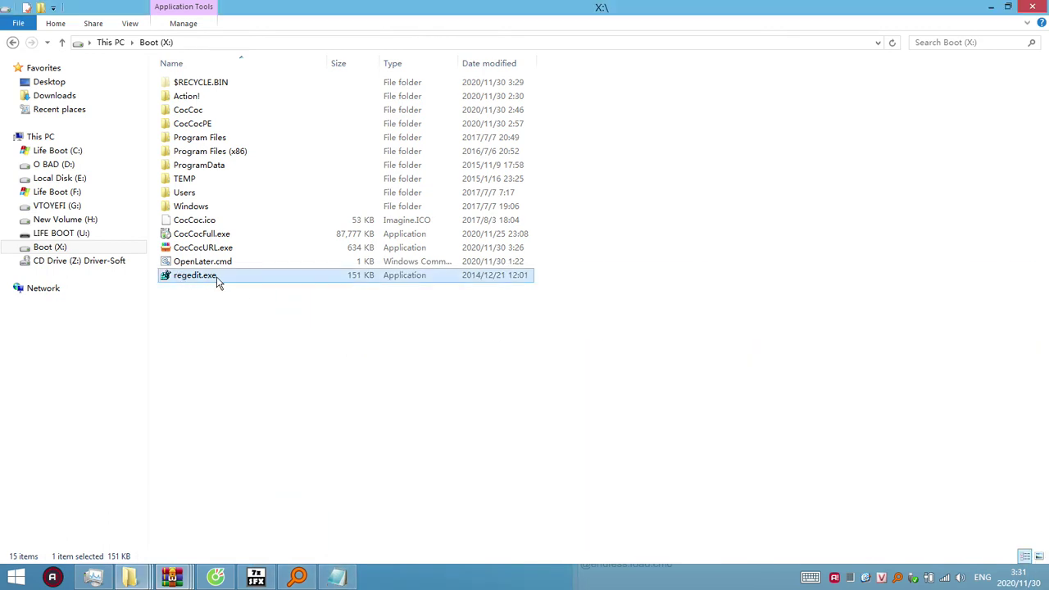
pyautogui.click(221, 277)
pyautogui.hotkey('ctrl', 'v')
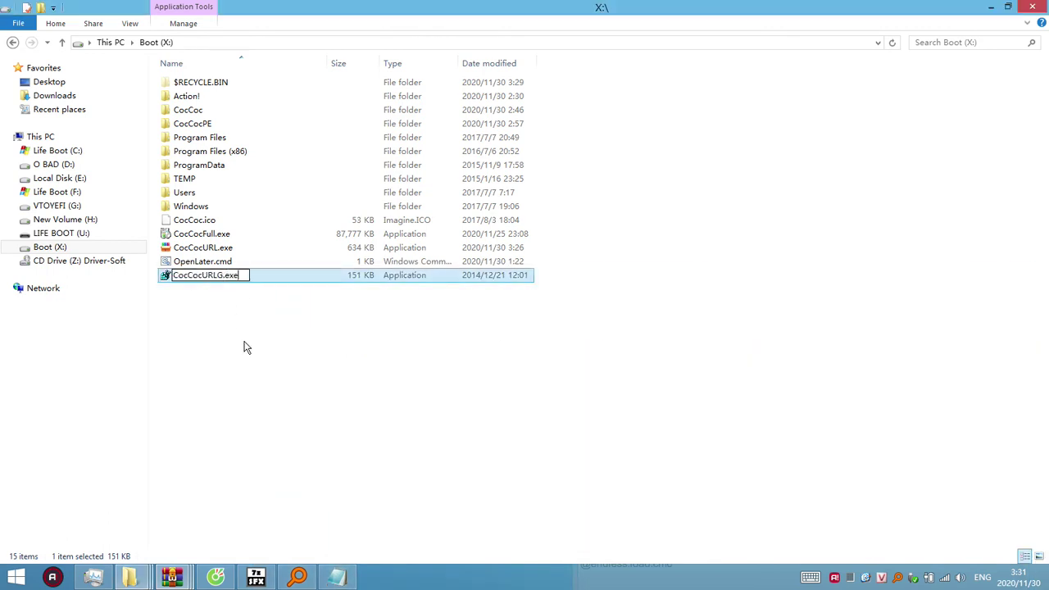
pyautogui.click(256, 304)
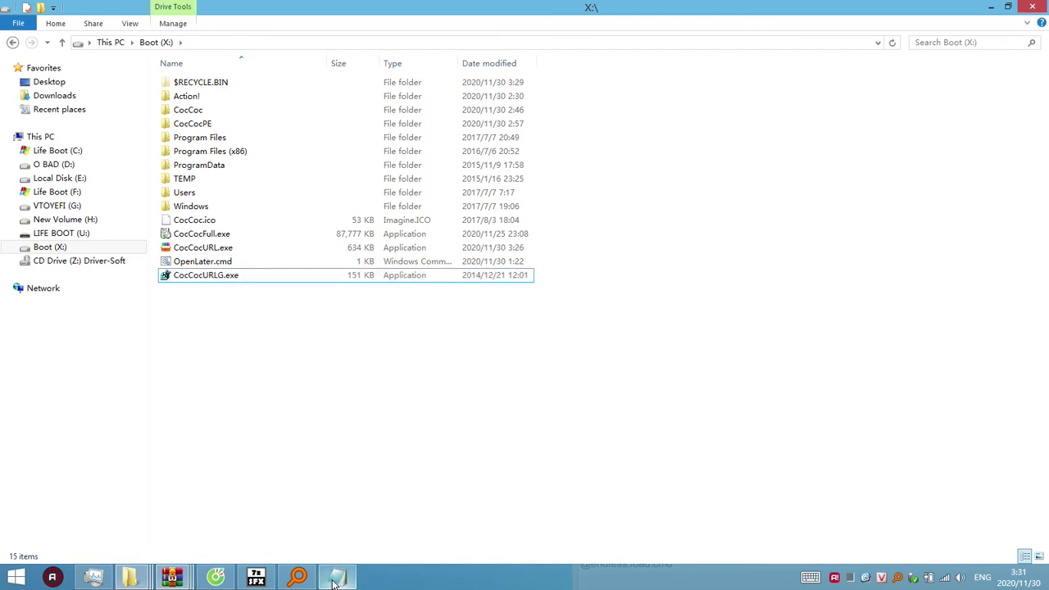
# Step: Run OpenLater.cmd as administrator, and select the CocCocURLG.exe file once the script has closed
pyautogui.click(231, 263)
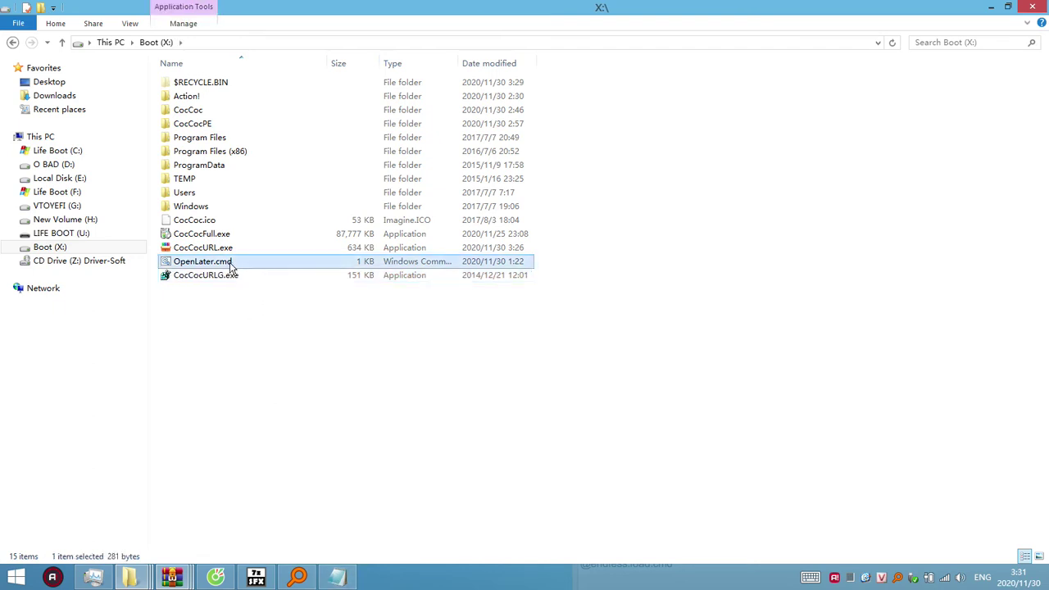
pyautogui.rightClick(231, 266)
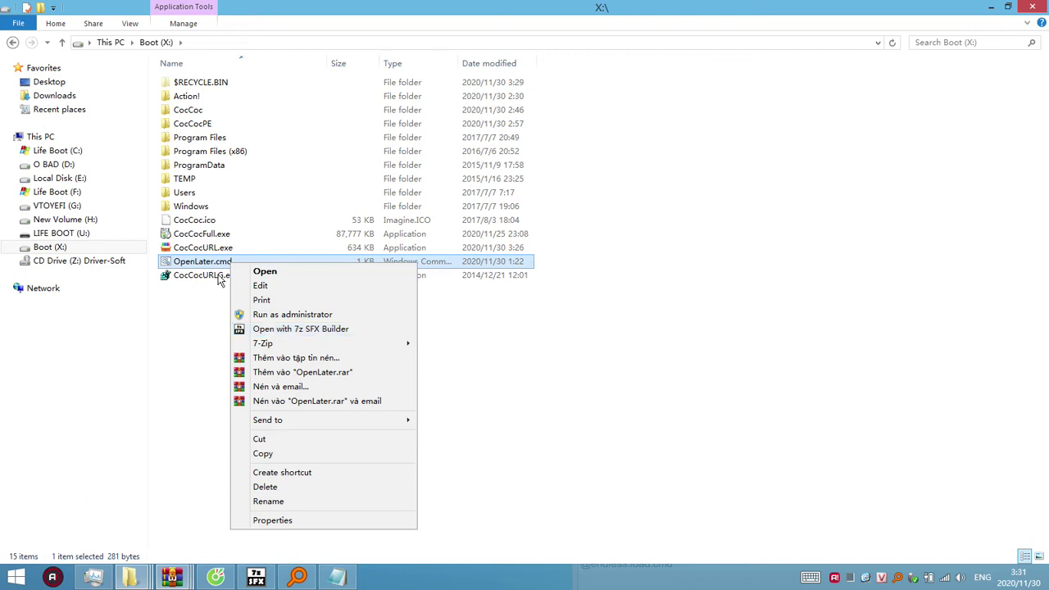
pyautogui.click(292, 314)
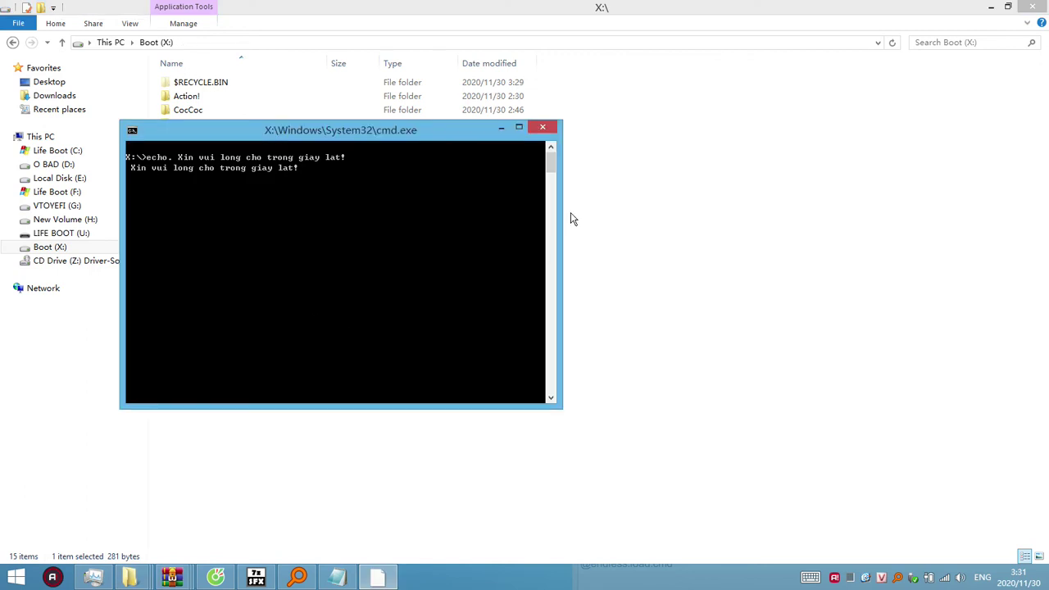
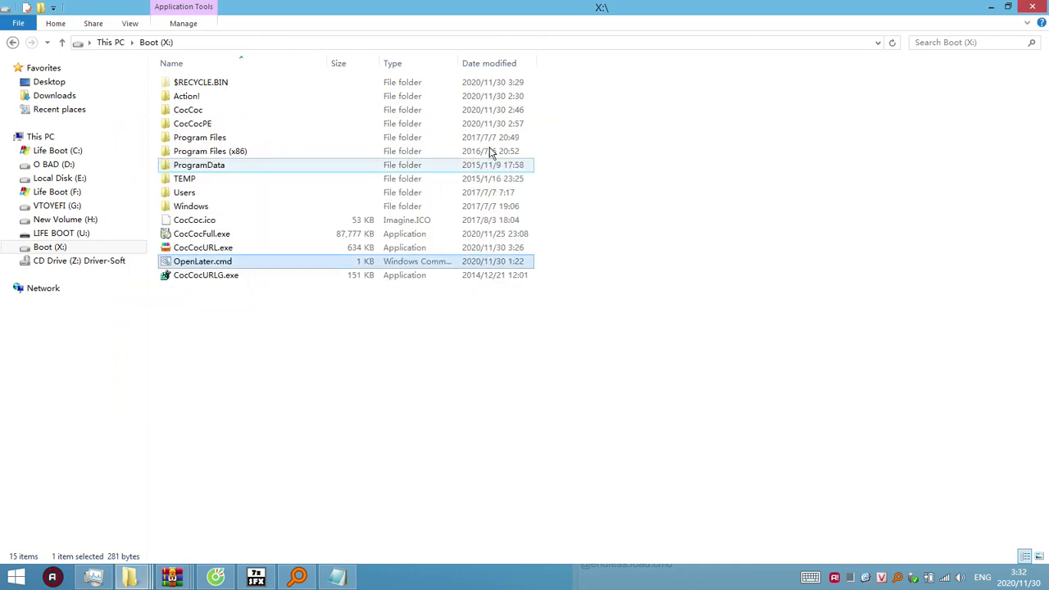
pyautogui.click(236, 280)
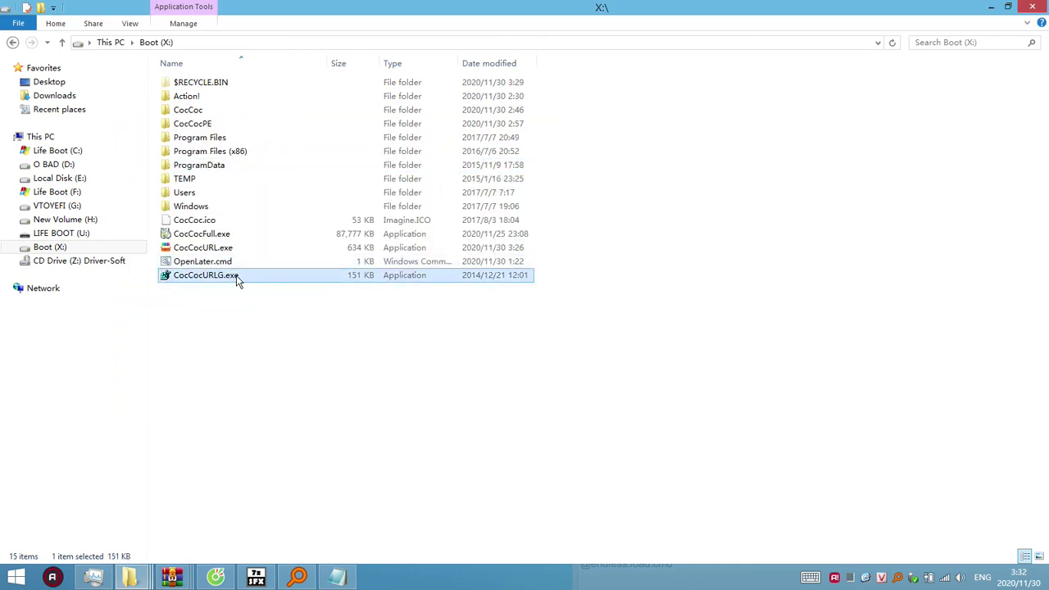
pyautogui.rightClick(236, 280)
pyautogui.click(287, 268)
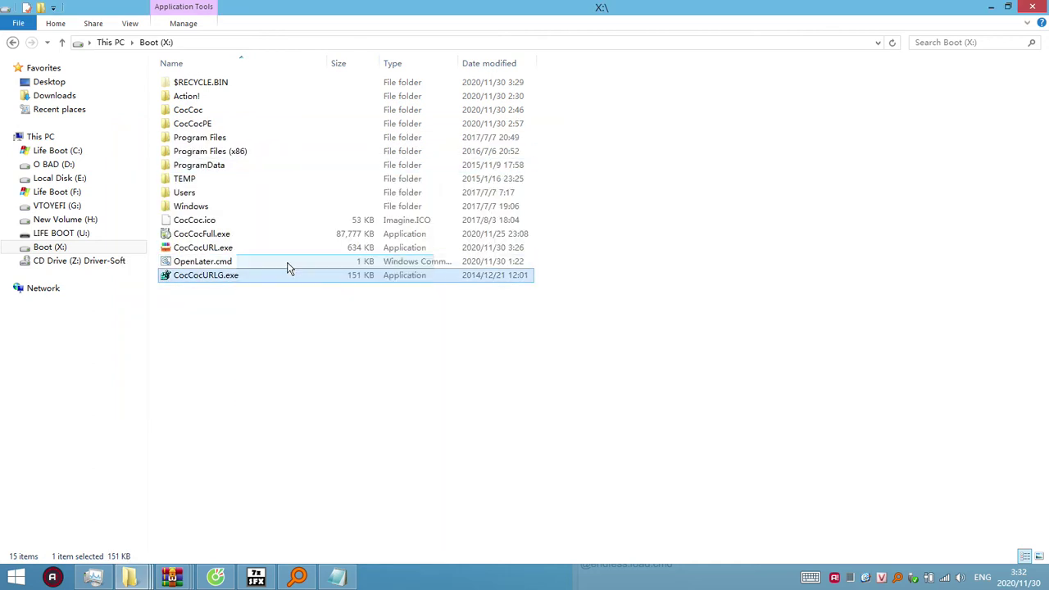
pyautogui.rightClick(233, 277)
pyautogui.click(270, 262)
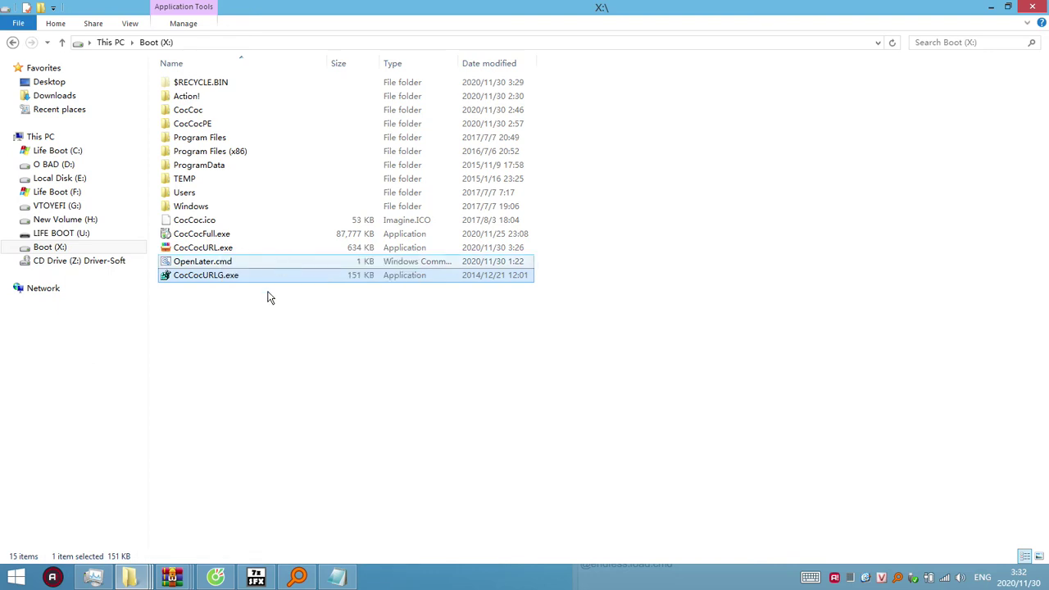
pyautogui.click(236, 285)
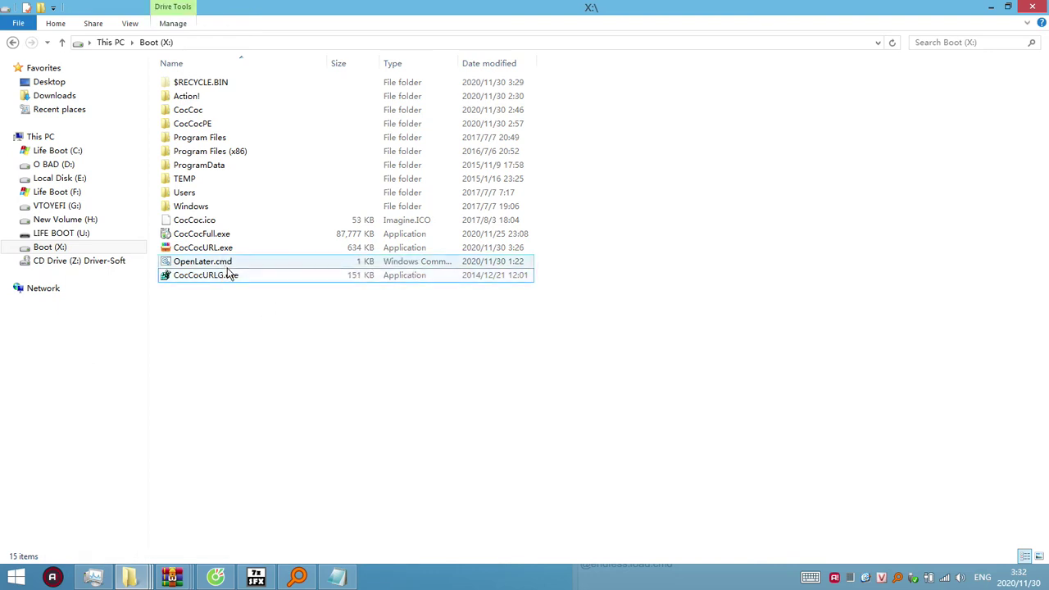
pyautogui.click(229, 280)
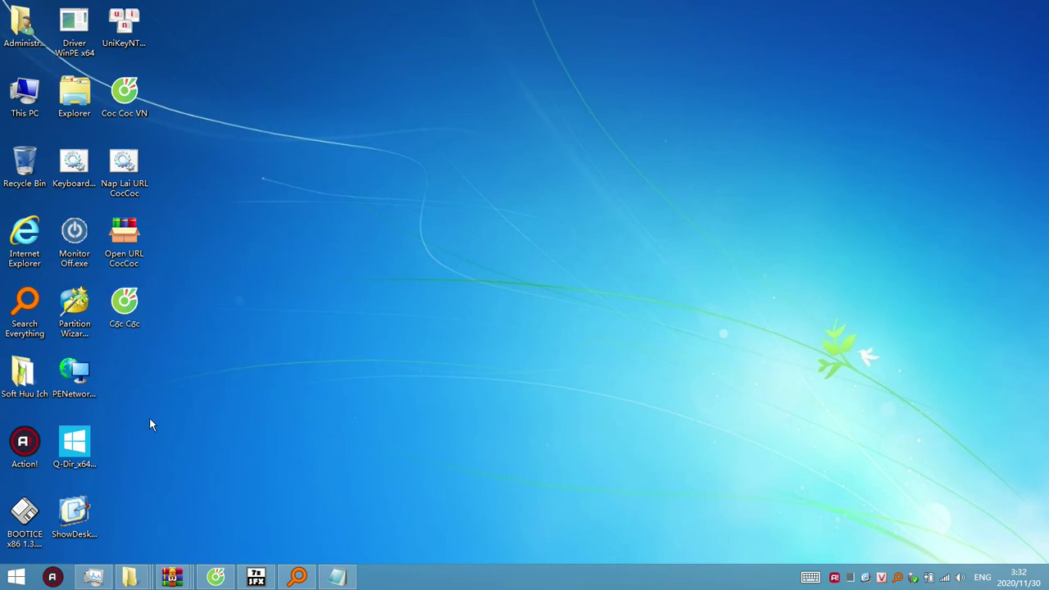
# Step: Copy BOOTICE x86 1.3.3.exe from the desktop into the root of Boot (X:), and remove regedit.exe from there
pyautogui.rightClick(21, 524)
pyautogui.click(51, 502)
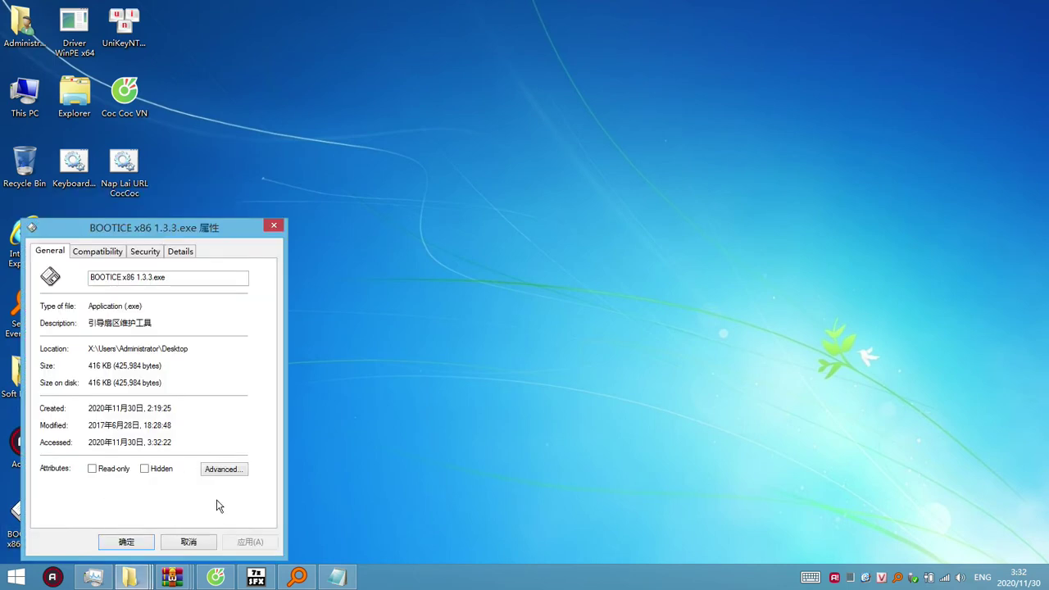
pyautogui.click(195, 541)
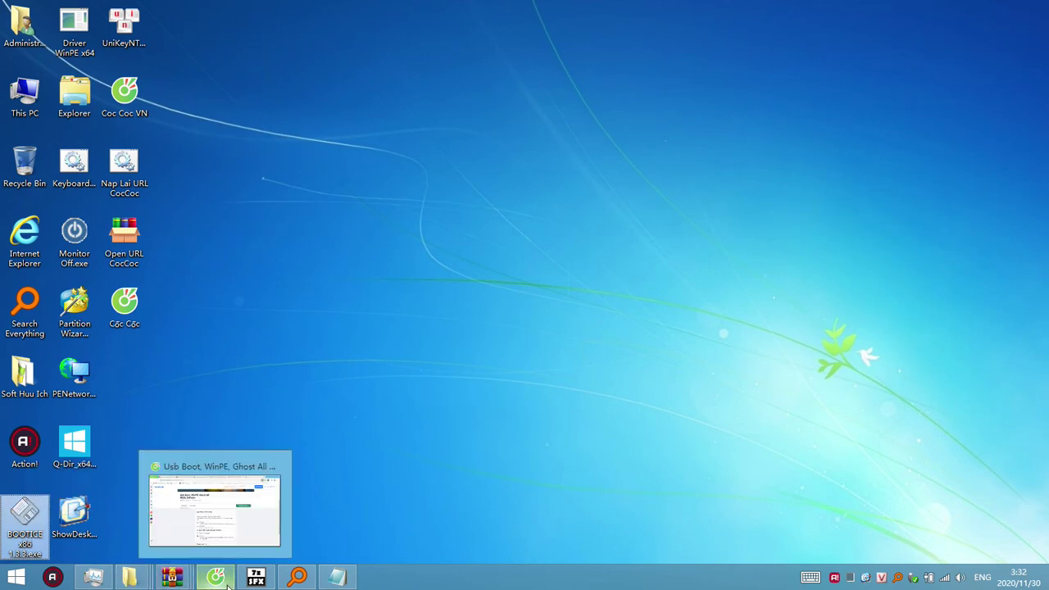
pyautogui.moveTo(144, 583)
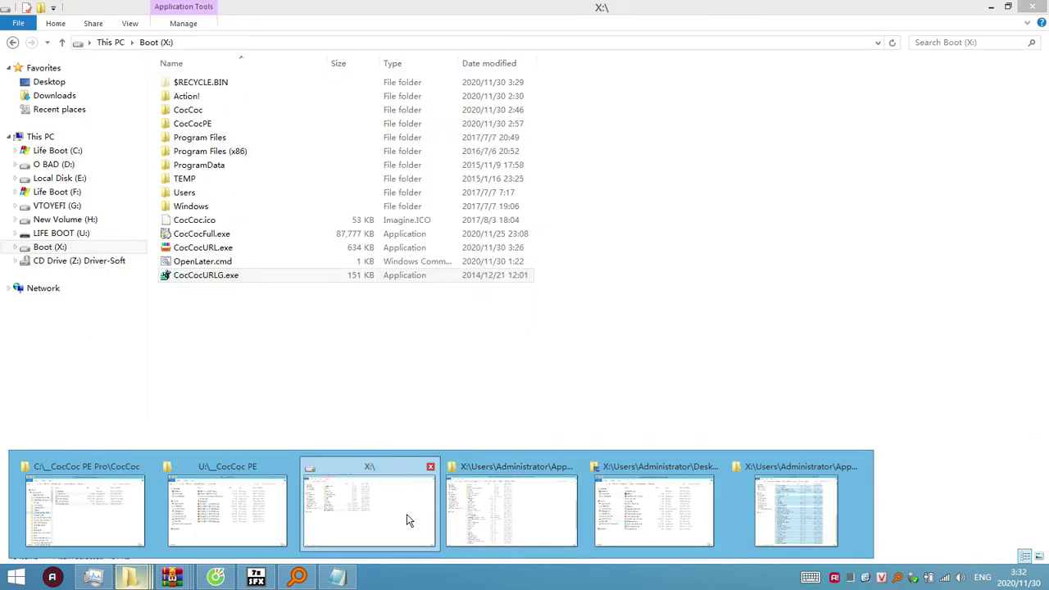
pyautogui.click(407, 514)
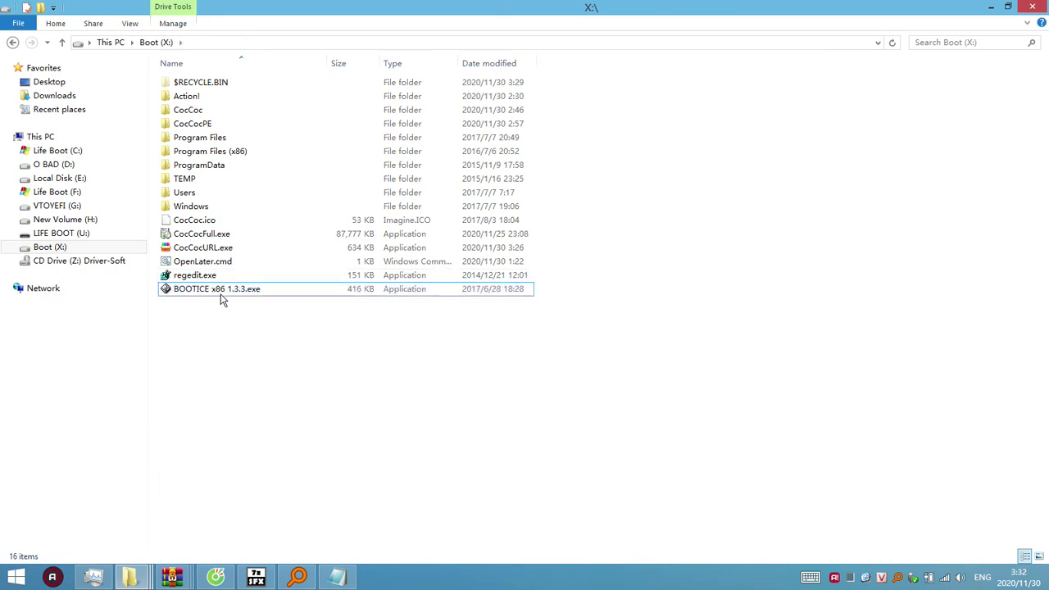
pyautogui.moveTo(194, 276); pyautogui.dragTo(195, 194)
# Step: Rename BOOTICE x86 1.3.3.exe in the root of Boot (X:) to CocCocURLG.exe, matching the executable name in the script's start line
pyautogui.click(234, 278)
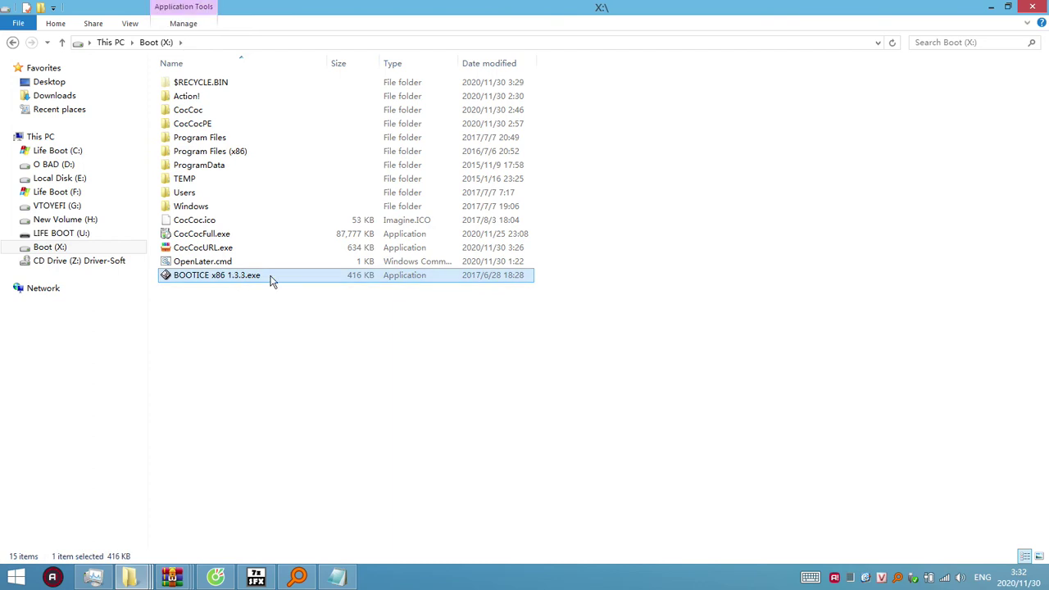
pyautogui.click(271, 276)
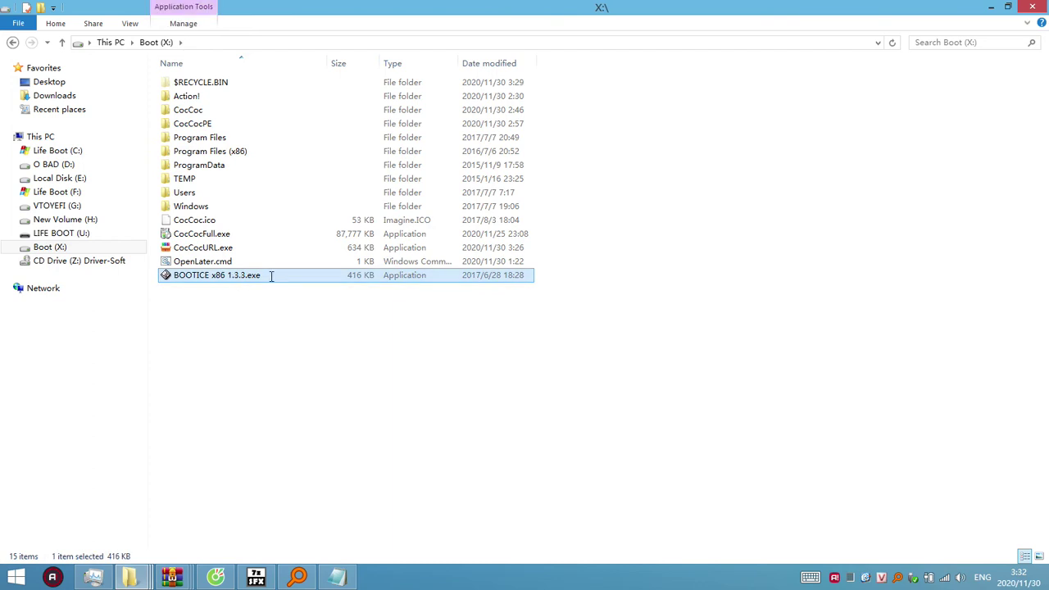
pyautogui.click(277, 365)
pyautogui.click(275, 336)
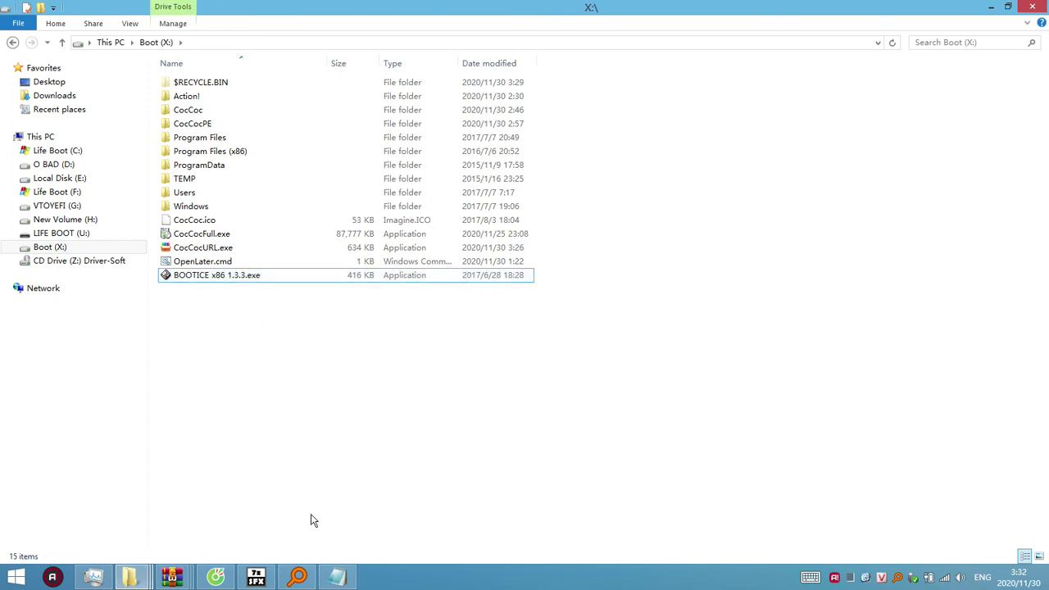
pyautogui.click(336, 577)
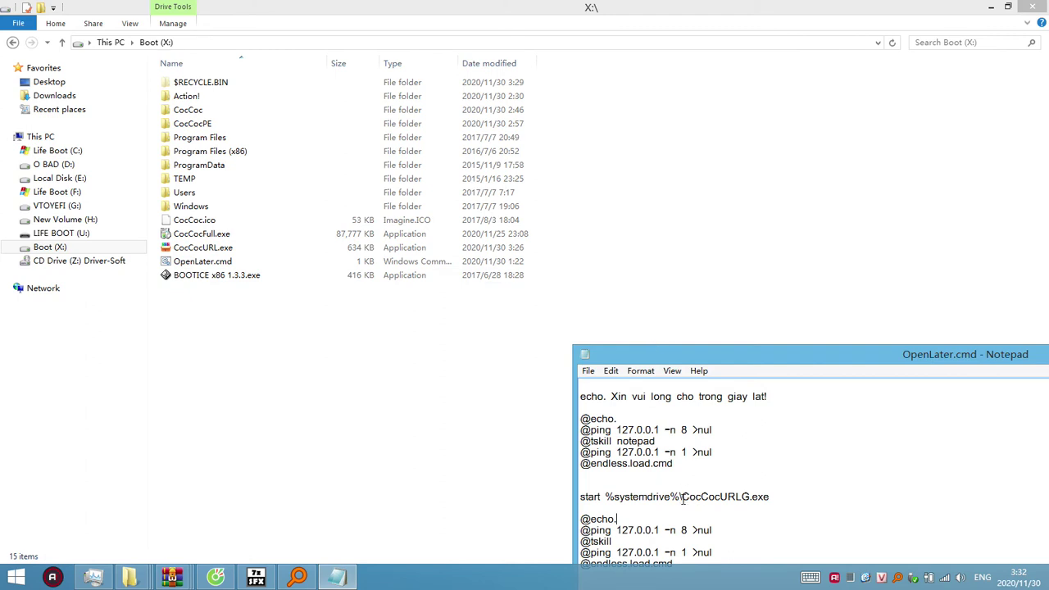
pyautogui.doubleClick(786, 496)
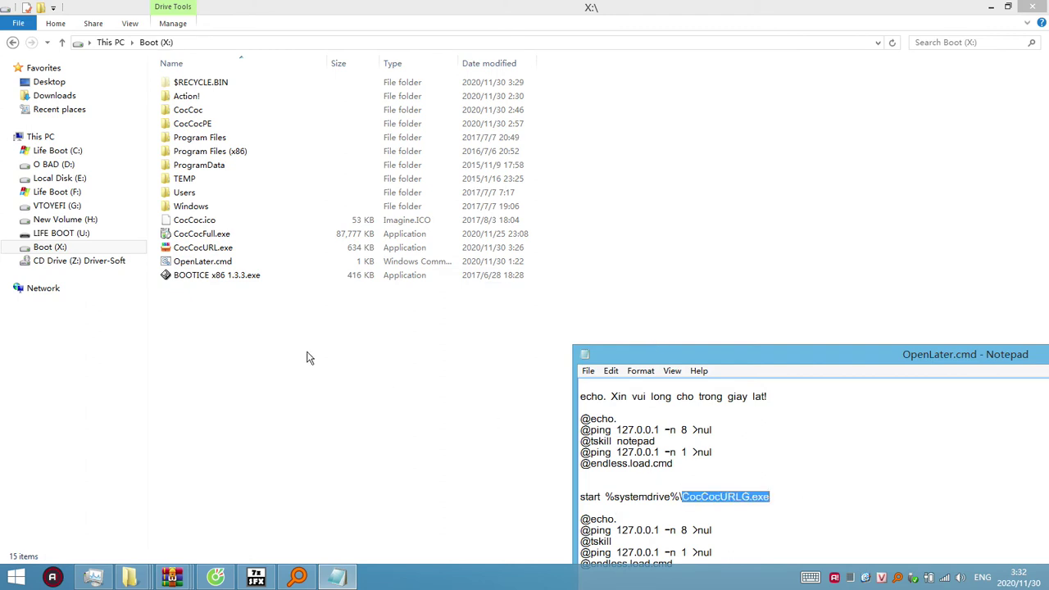
pyautogui.click(236, 278)
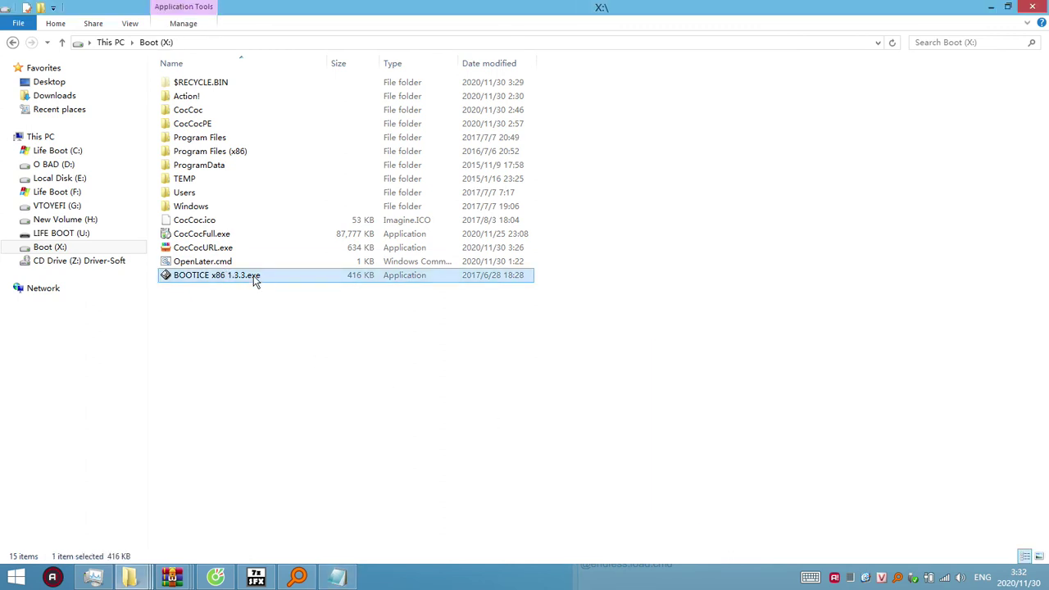
pyautogui.click(263, 275)
pyautogui.write('CocCocURLG')
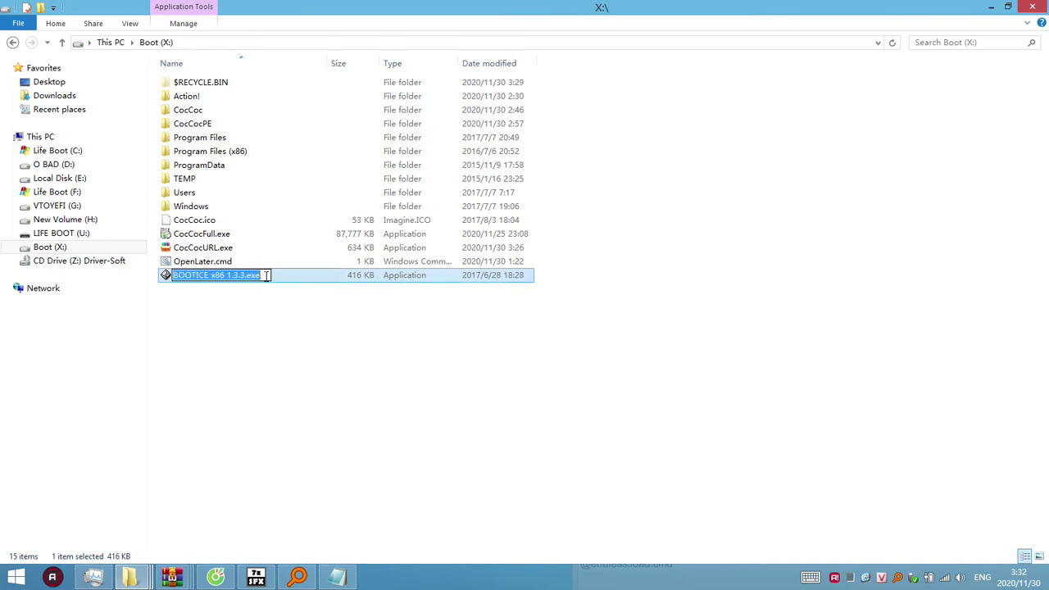
pyautogui.press('Return')
pyautogui.click(232, 293)
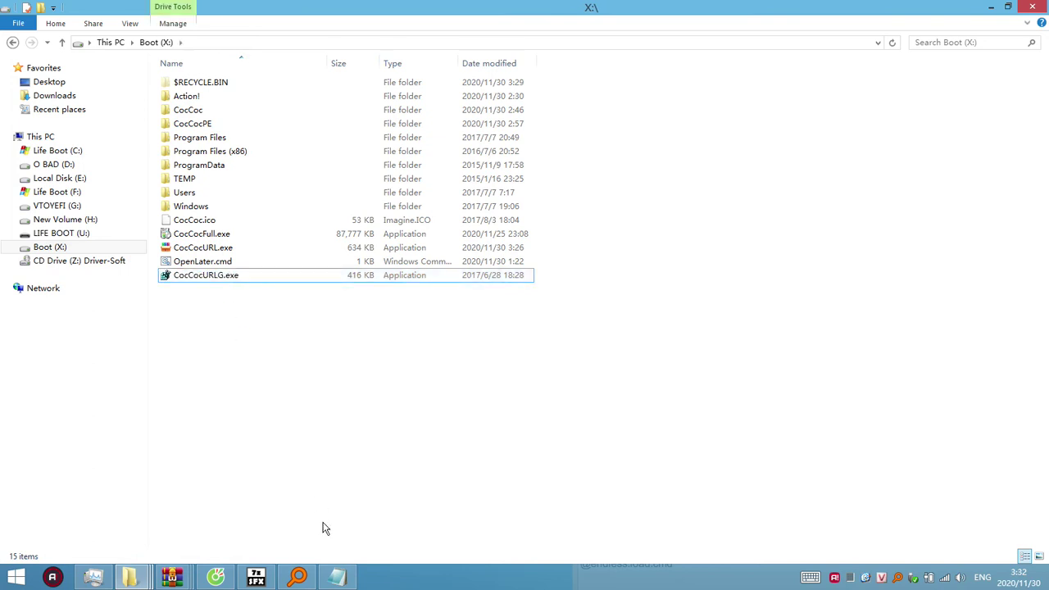
pyautogui.click(230, 264)
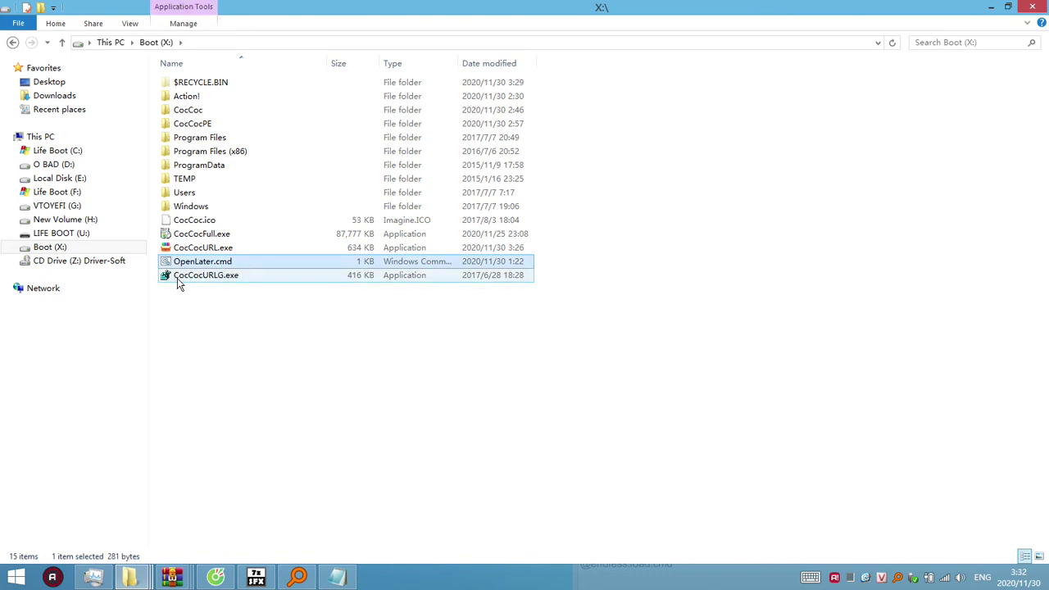
pyautogui.moveTo(170, 279)
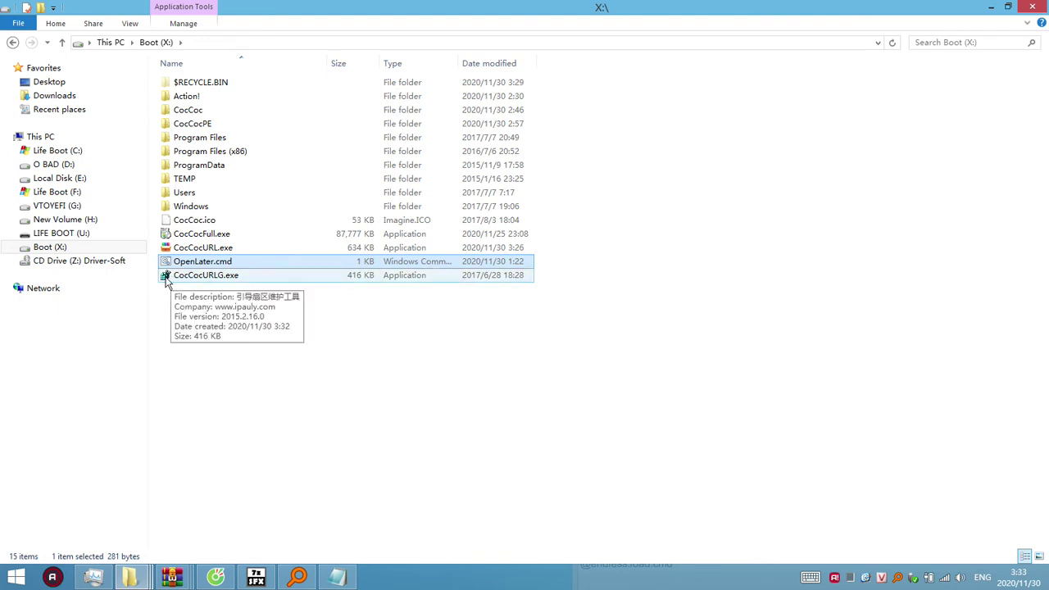
pyautogui.click(205, 275)
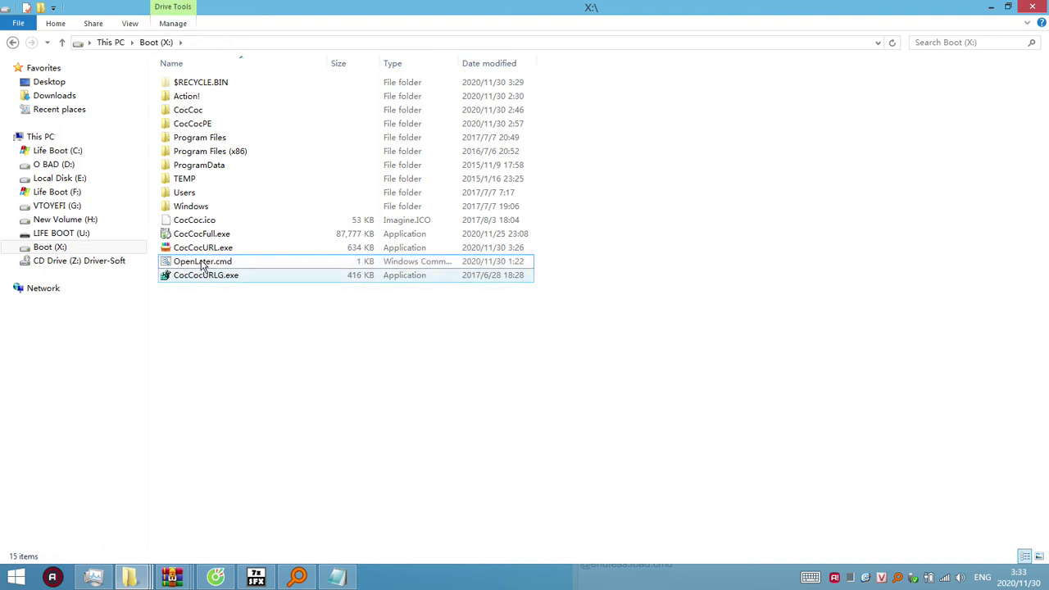
pyautogui.click(197, 263)
pyautogui.click(194, 275)
pyautogui.click(215, 262)
pyautogui.click(228, 279)
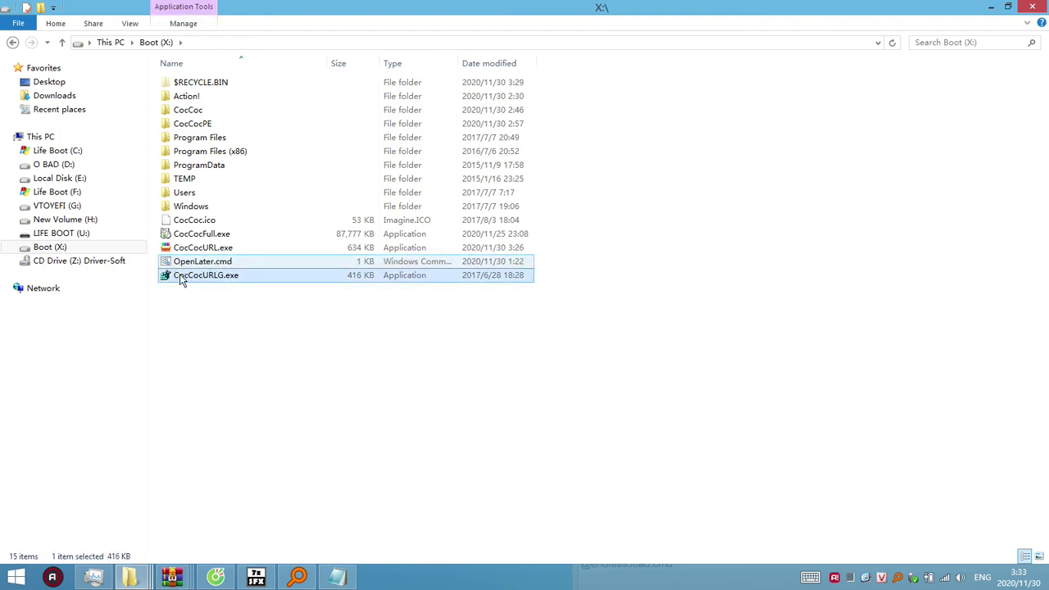
pyautogui.click(227, 263)
pyautogui.click(235, 279)
pyautogui.click(240, 263)
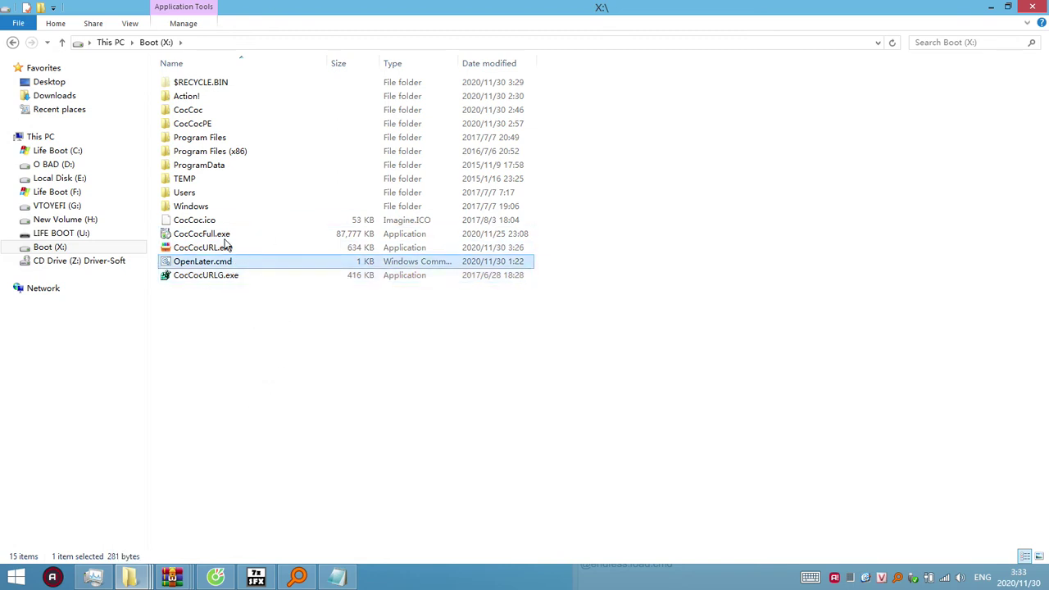
pyautogui.click(234, 277)
# Step: Run OpenLater.cmd as administrator, and close its command window once the start command has been issued
pyautogui.click(225, 264)
pyautogui.rightClick(226, 264)
pyautogui.click(294, 315)
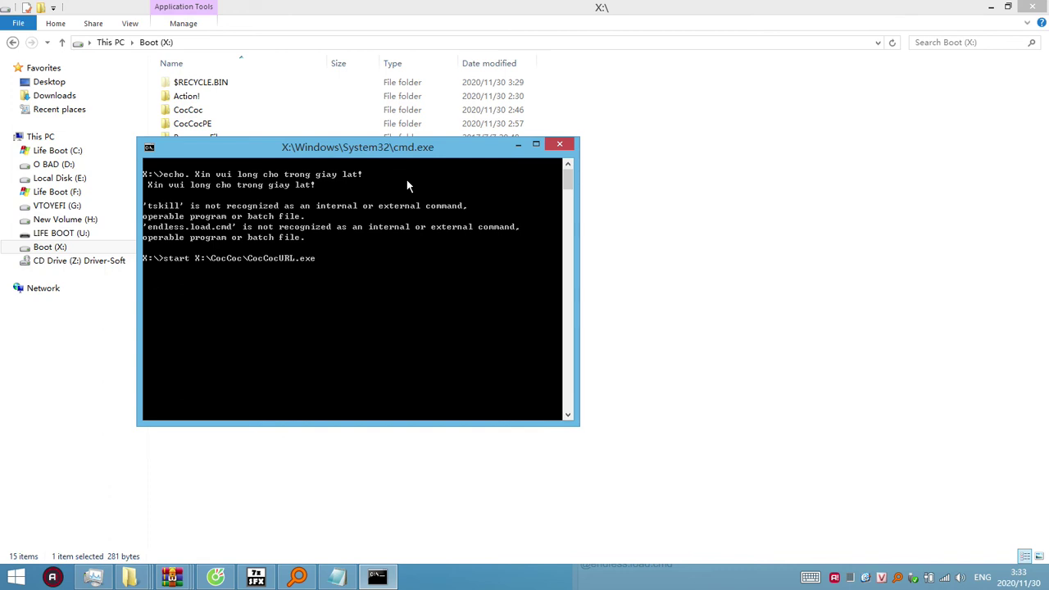
pyautogui.click(571, 148)
# Step: Review the start line of OpenLater.cmd in Notepad, and test CocCocURLG.exe by launching it directly and closing the program window
pyautogui.click(336, 577)
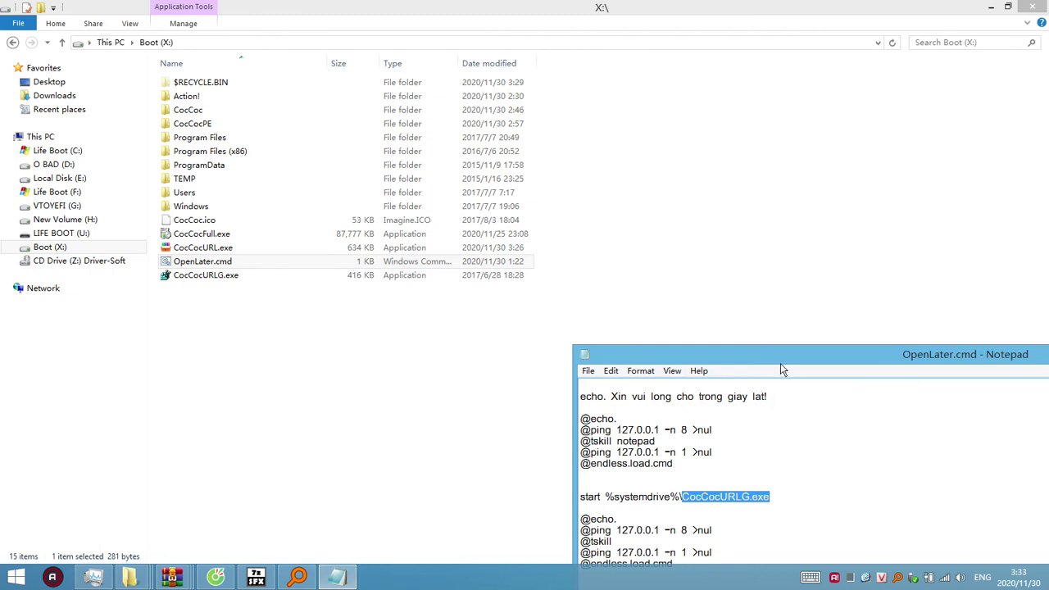
pyautogui.moveTo(749, 356); pyautogui.dragTo(673, 221)
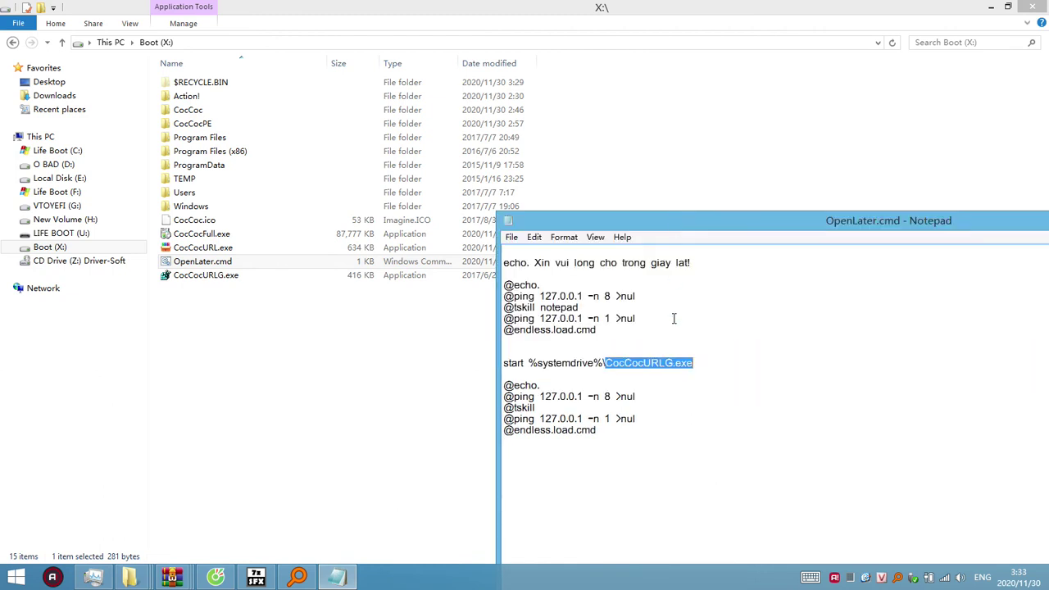
pyautogui.click(621, 381)
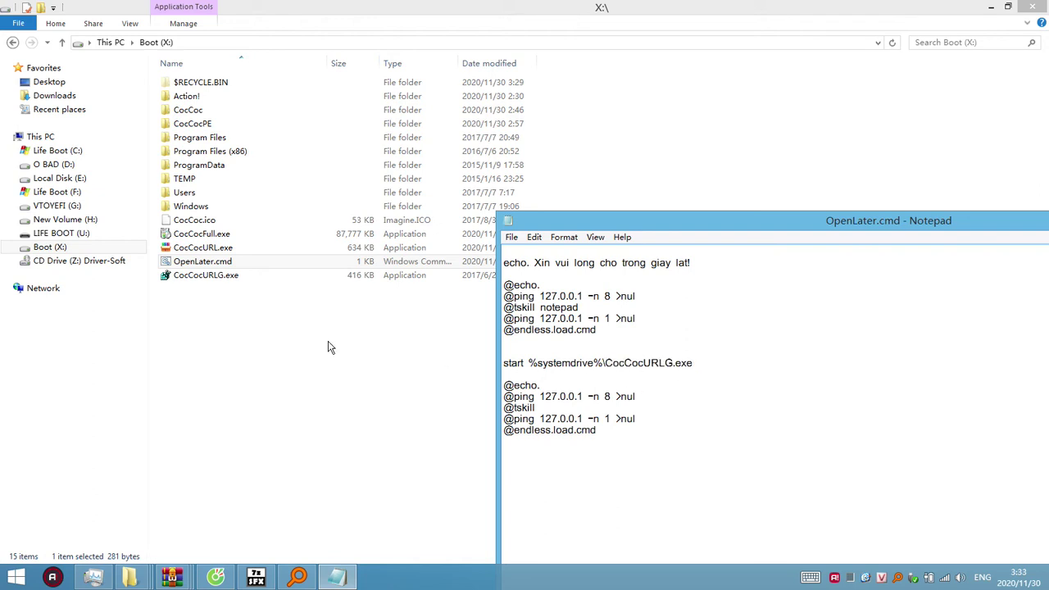
pyautogui.moveTo(221, 283); pyautogui.dragTo(355, 389)
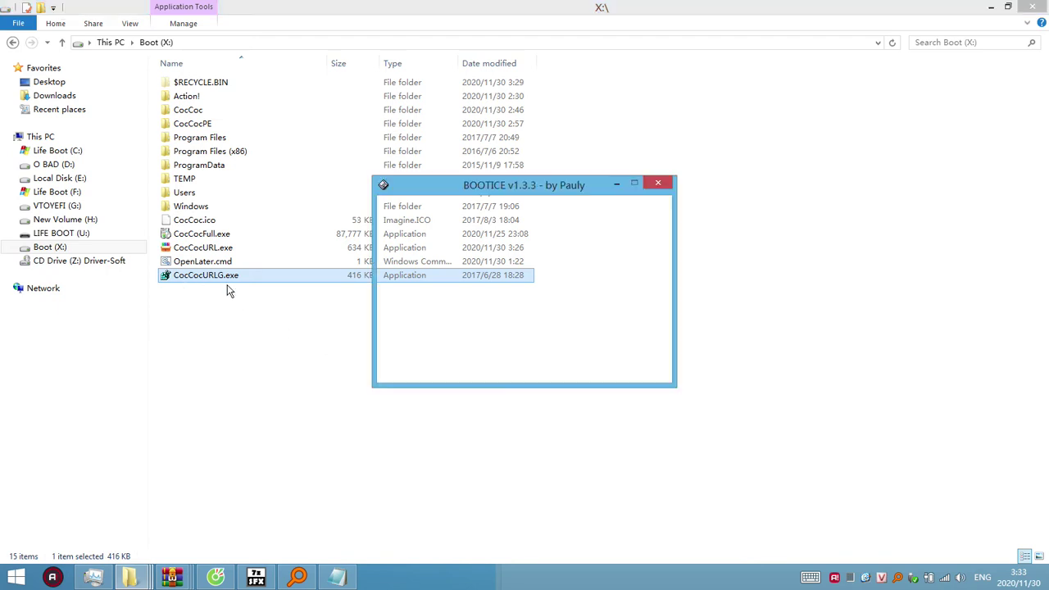
pyautogui.click(657, 183)
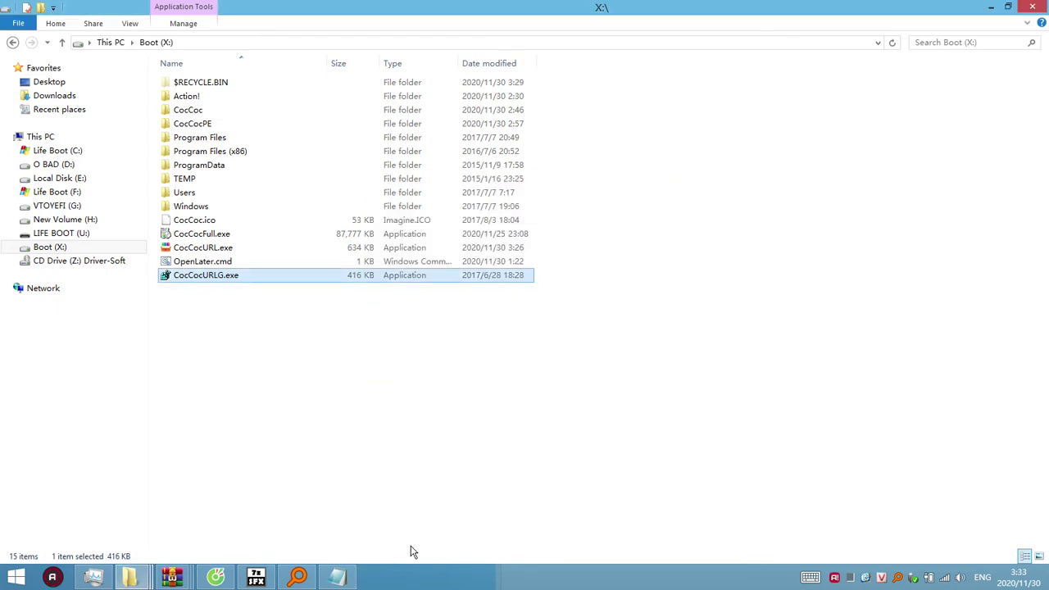
# Step: Highlight CocCocURLG.exe in the script's start line, and launch that file once more before closing its window
pyautogui.click(336, 578)
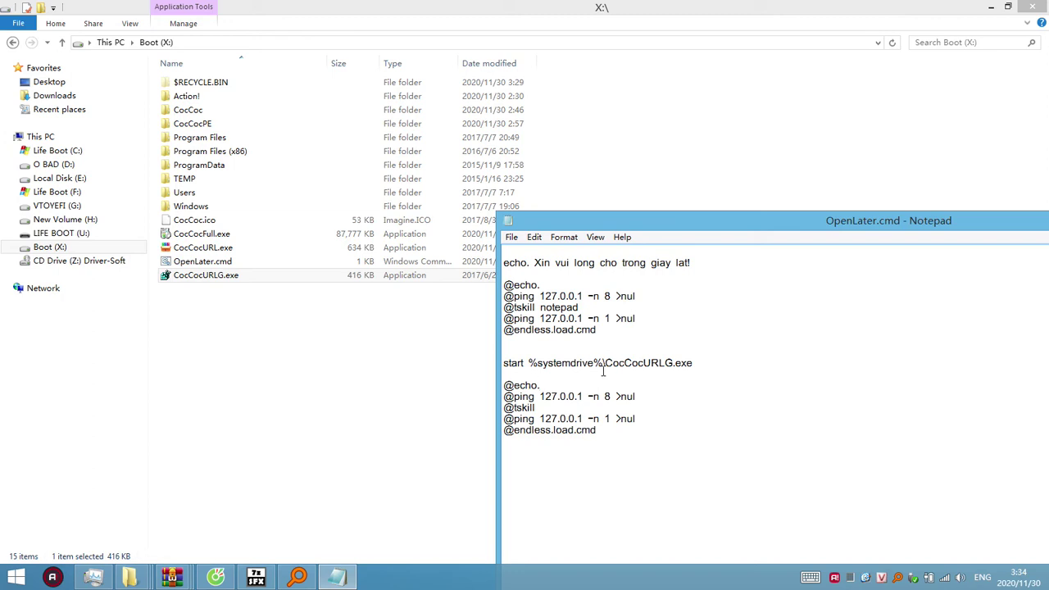
pyautogui.moveTo(606, 362); pyautogui.dragTo(717, 363)
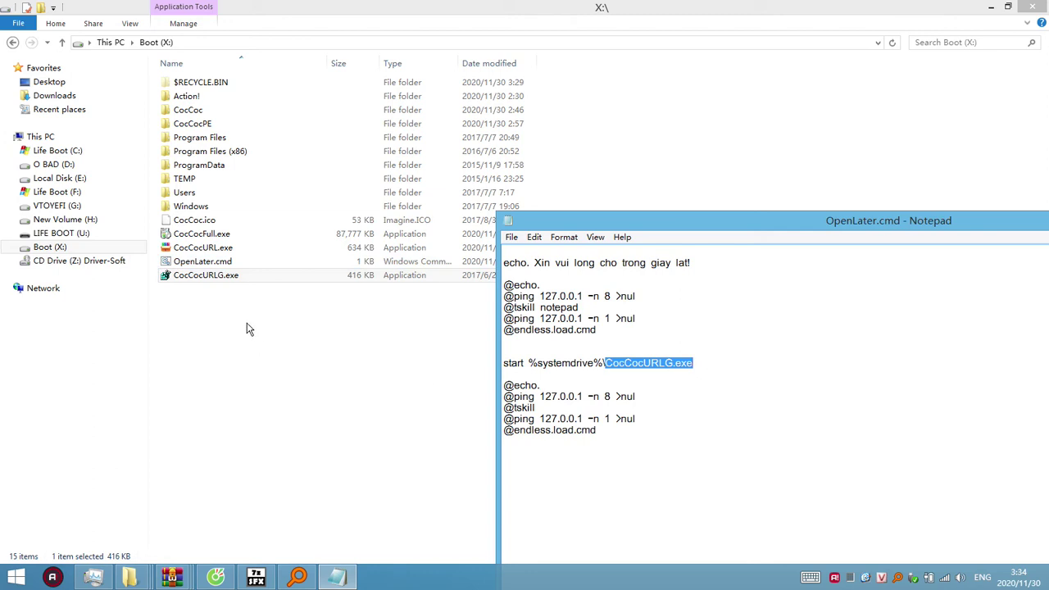
pyautogui.click(209, 278)
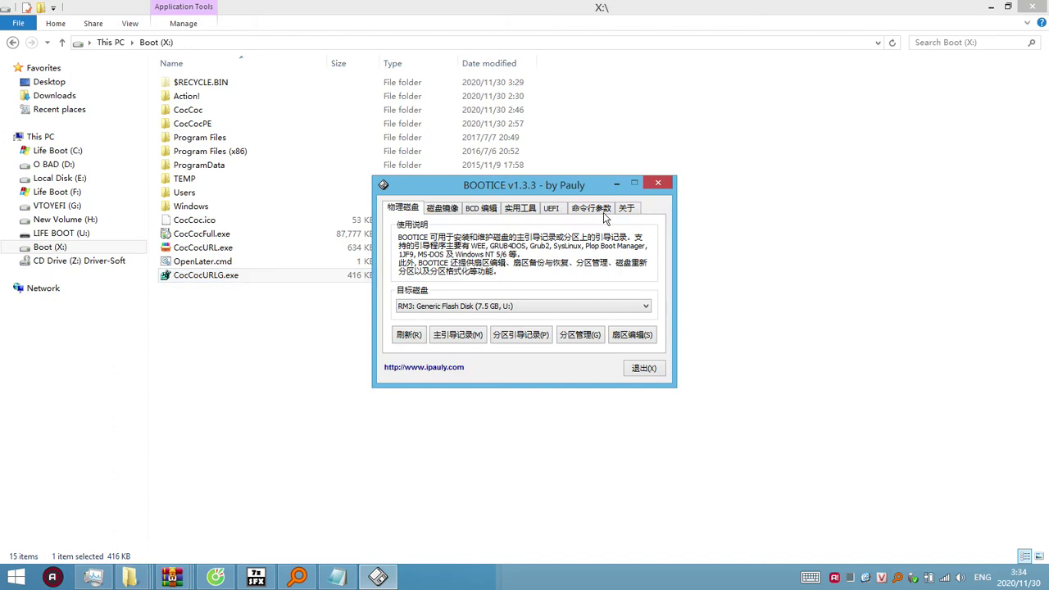
pyautogui.click(657, 183)
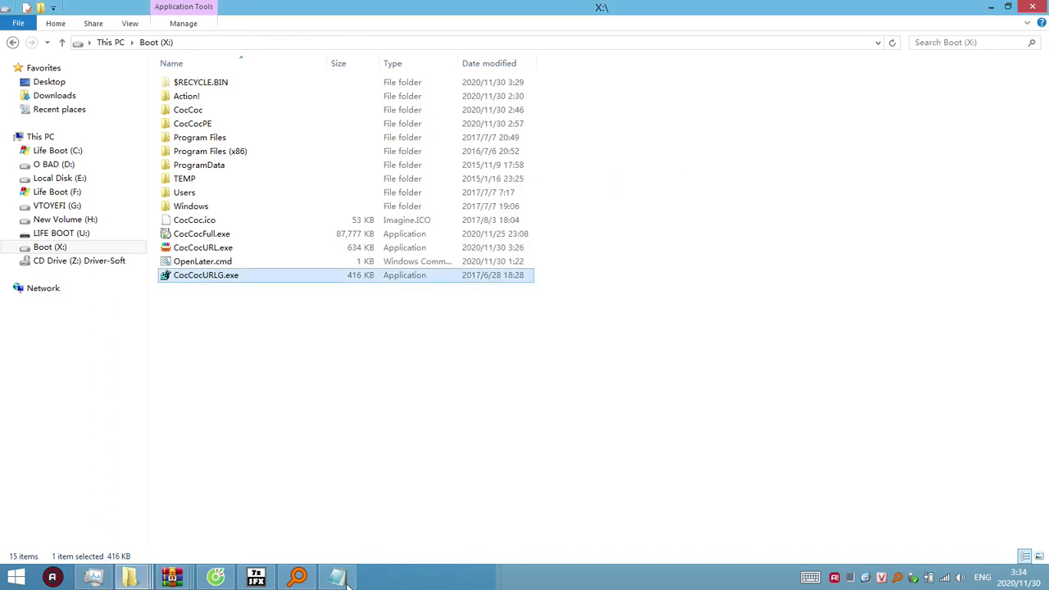
# Step: Save OpenLater.cmd in Notepad and minimize the script window
pyautogui.click(339, 578)
pyautogui.click(511, 237)
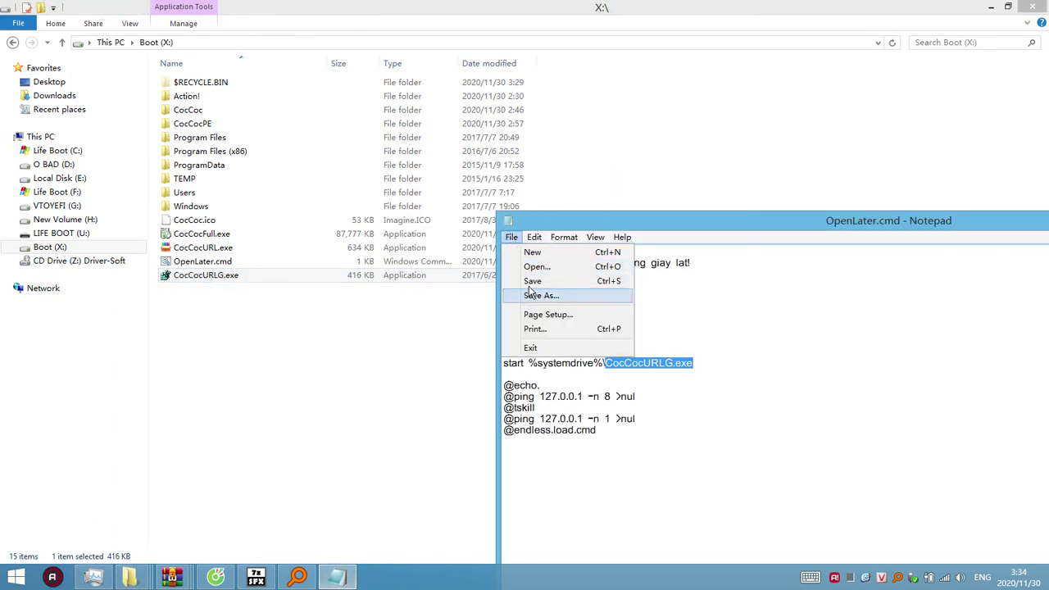
pyautogui.click(528, 282)
pyautogui.moveTo(737, 216); pyautogui.dragTo(550, 316)
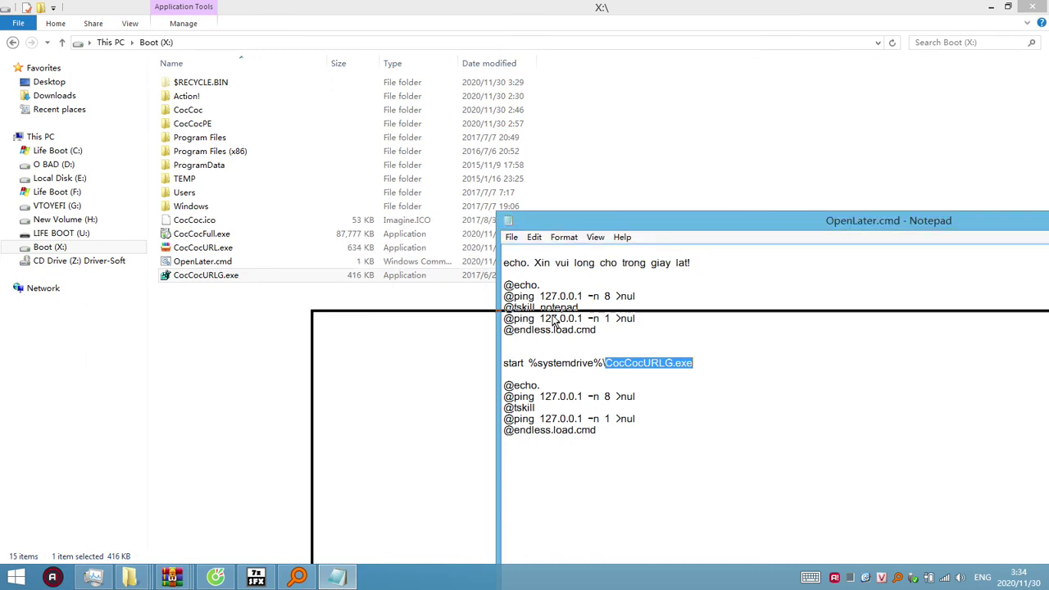
pyautogui.click(1035, 321)
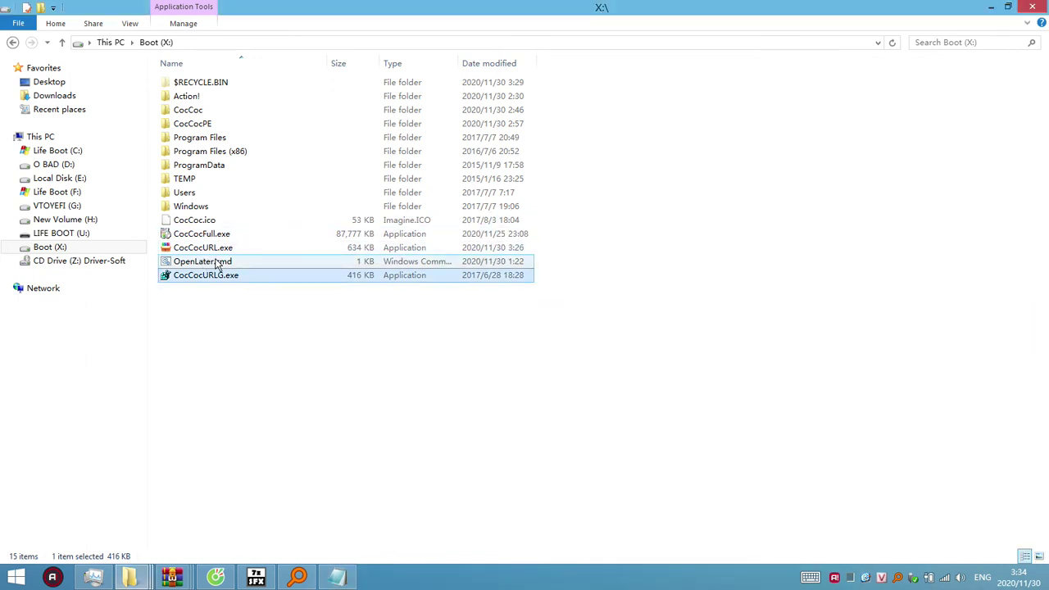
# Step: Run OpenLater.cmd as administrator and highlight the CocCoc folder part of the start command's path in the command window
pyautogui.click(223, 261)
pyautogui.rightClick(228, 262)
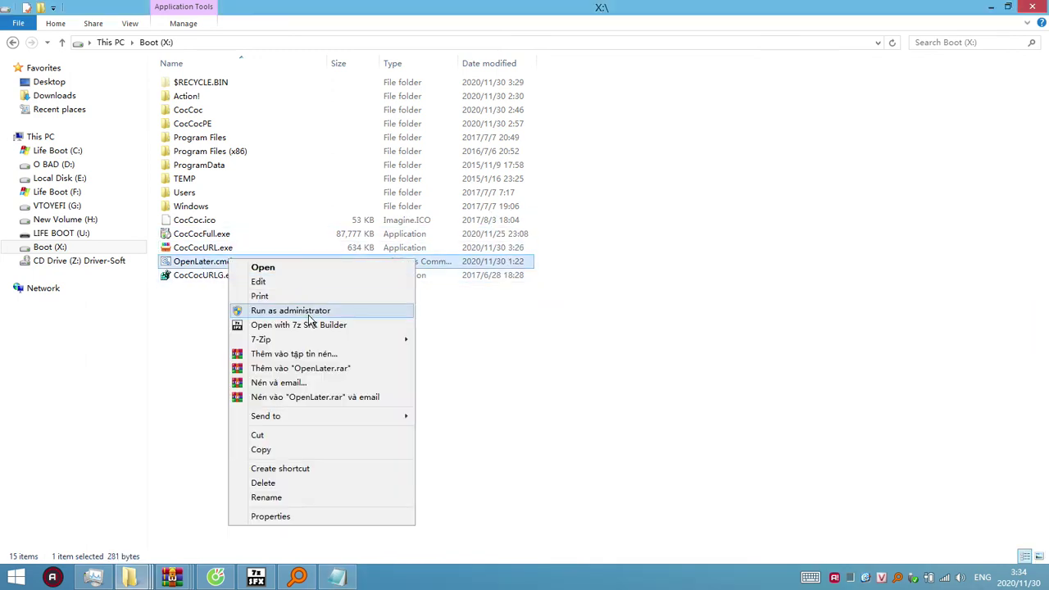
pyautogui.click(311, 311)
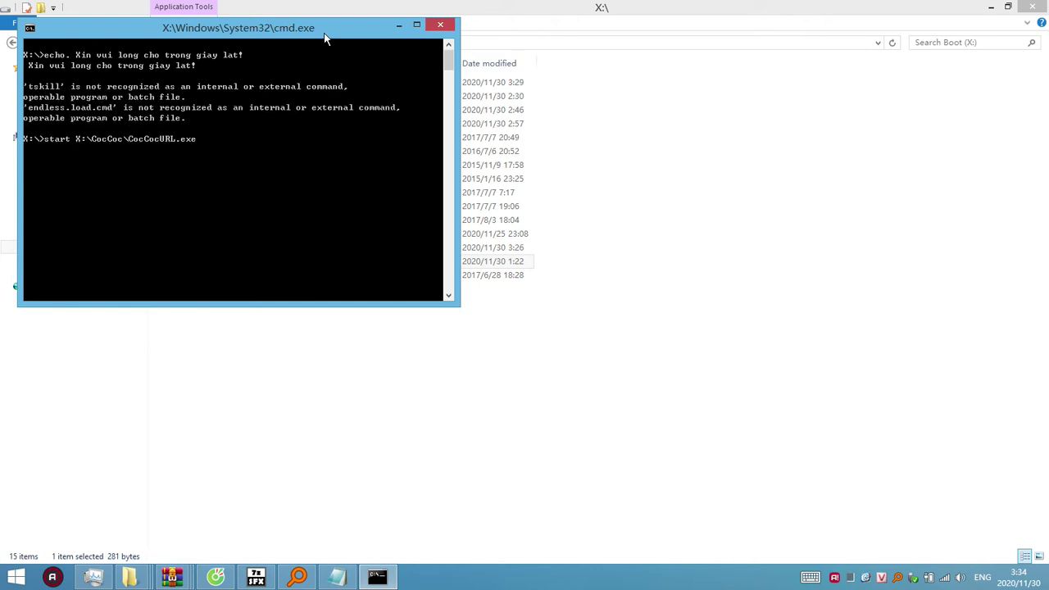
pyautogui.click(127, 141)
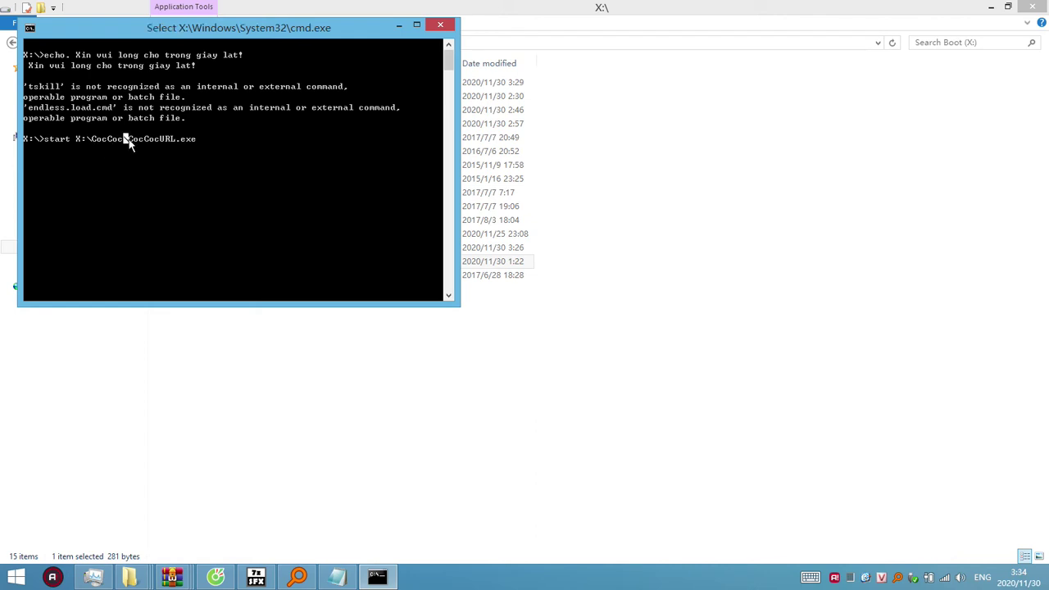
pyautogui.moveTo(128, 141); pyautogui.dragTo(96, 143)
# Step: Compare the command window's output with the start line of OpenLater.cmd in Notepad, and close both windows
pyautogui.click(345, 582)
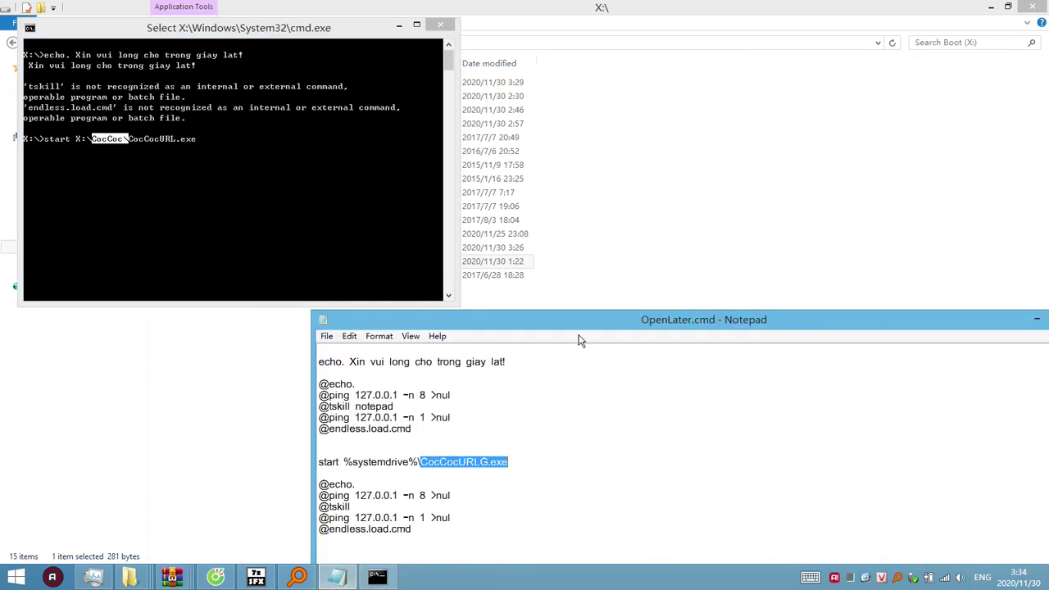
pyautogui.moveTo(583, 320); pyautogui.dragTo(614, 238)
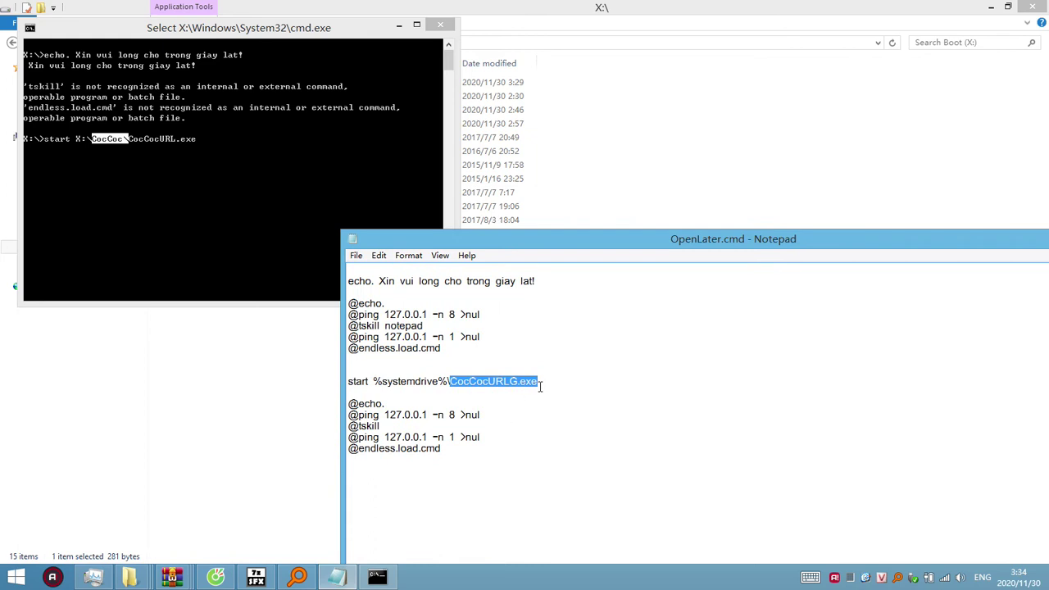
pyautogui.click(540, 385)
pyautogui.moveTo(758, 239); pyautogui.dragTo(603, 247)
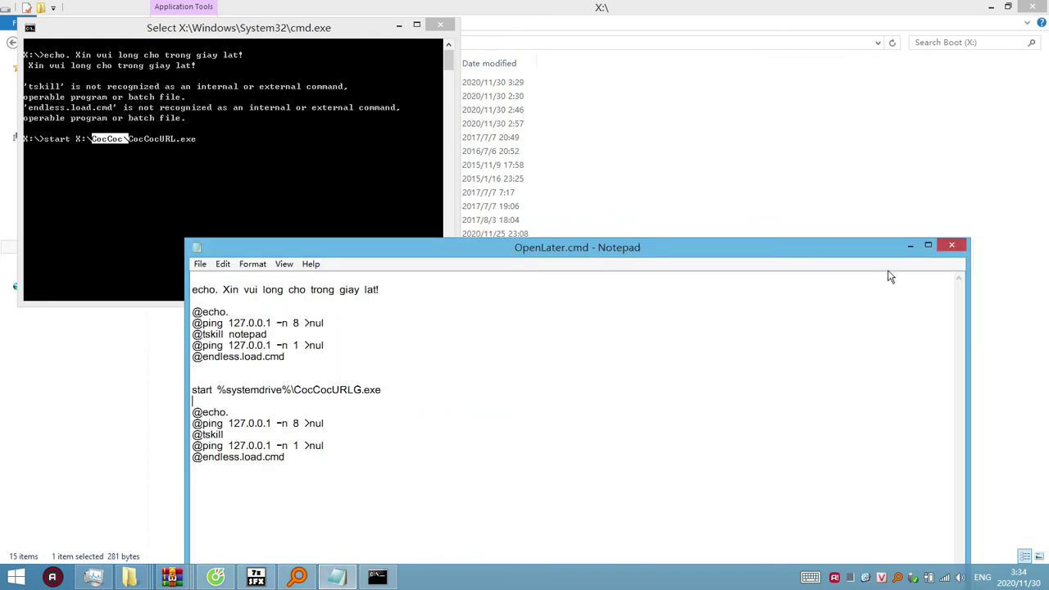
pyautogui.click(950, 248)
pyautogui.click(438, 24)
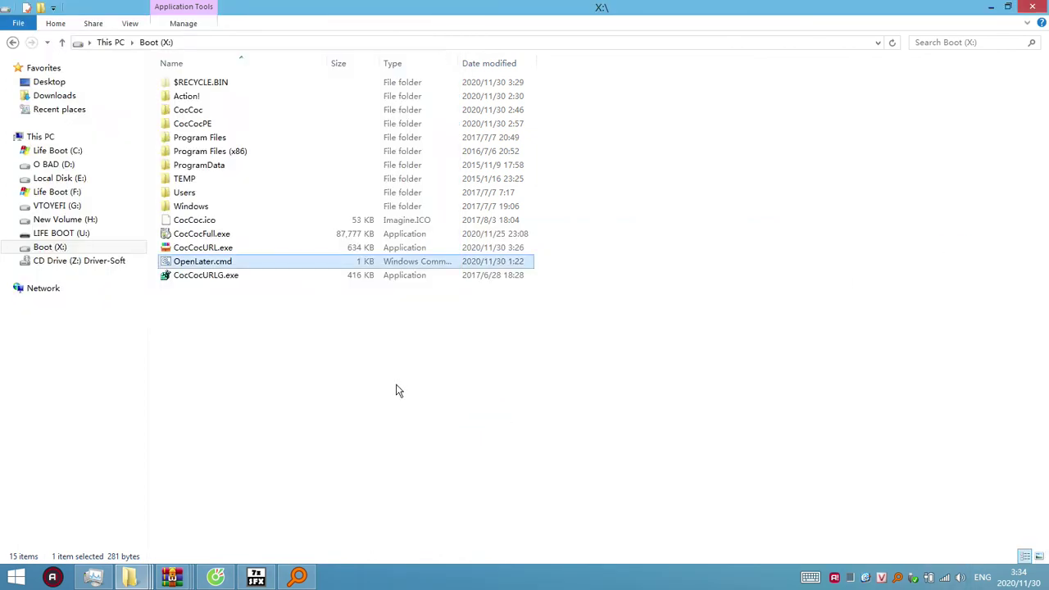
# Step: Edit OpenLater.cmd so its start line reads %systemdrive%\CocCocURLG.exe, save the script, and close Notepad
pyautogui.rightClick(235, 264)
pyautogui.click(277, 285)
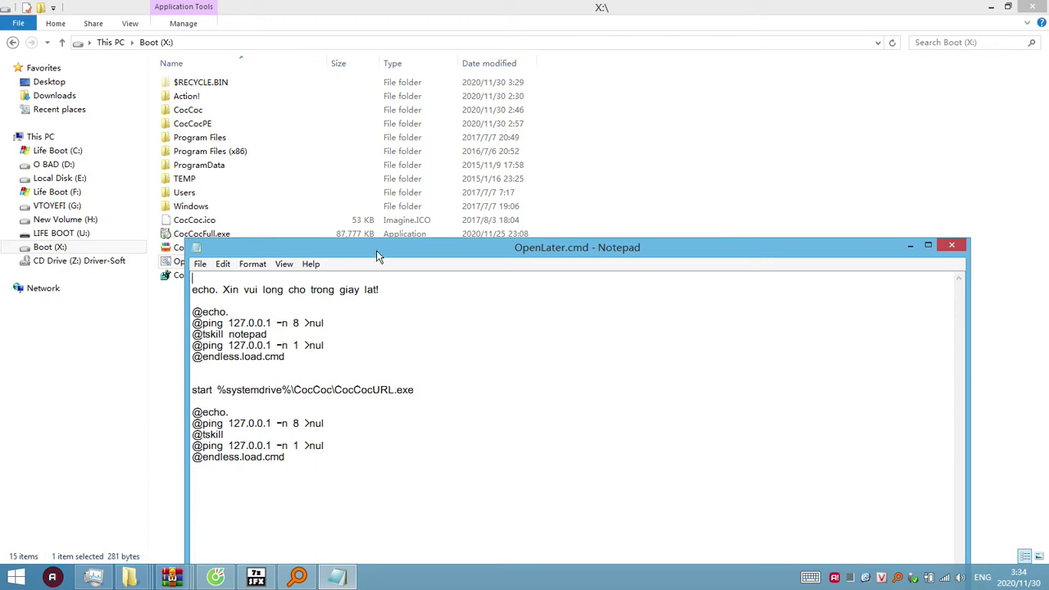
pyautogui.moveTo(376, 250); pyautogui.dragTo(485, 254)
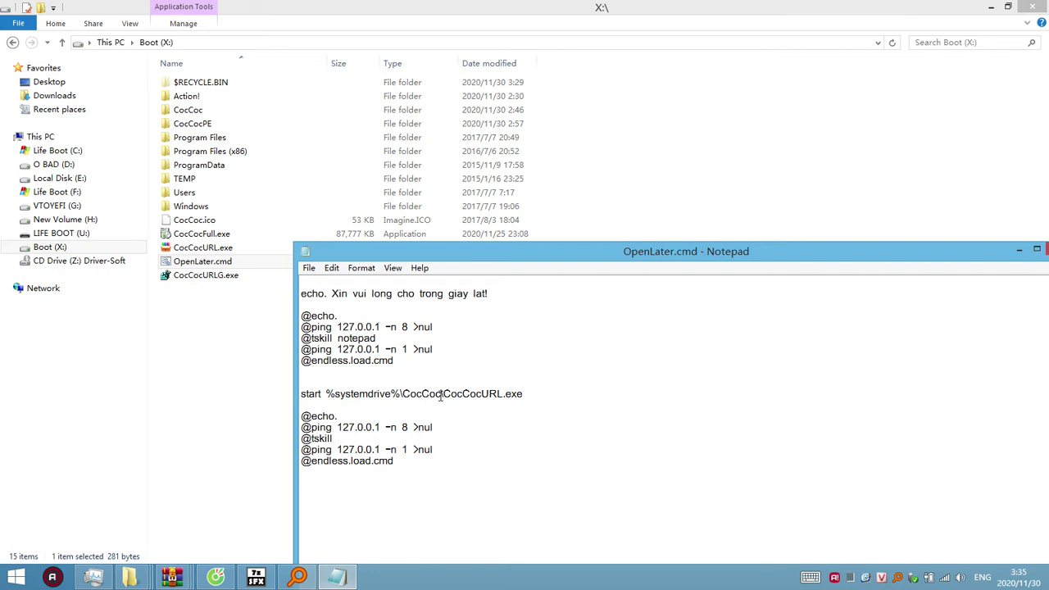
pyautogui.moveTo(441, 394); pyautogui.dragTo(404, 395)
pyautogui.press('Delete')
pyautogui.press('Delete')
pyautogui.write('G')
pyautogui.click(311, 269)
pyautogui.click(342, 312)
pyautogui.moveTo(972, 261); pyautogui.dragTo(932, 261)
pyautogui.click(1016, 248)
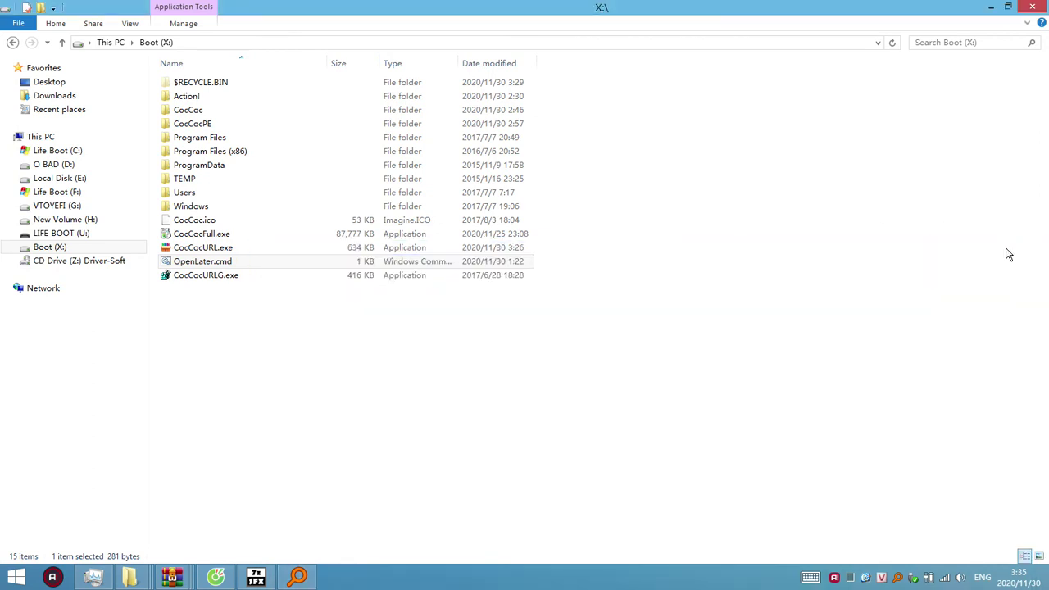
# Step: Reopen OpenLater.cmd for editing, check its saved start line, and close Notepad
pyautogui.rightClick(232, 264)
pyautogui.click(246, 283)
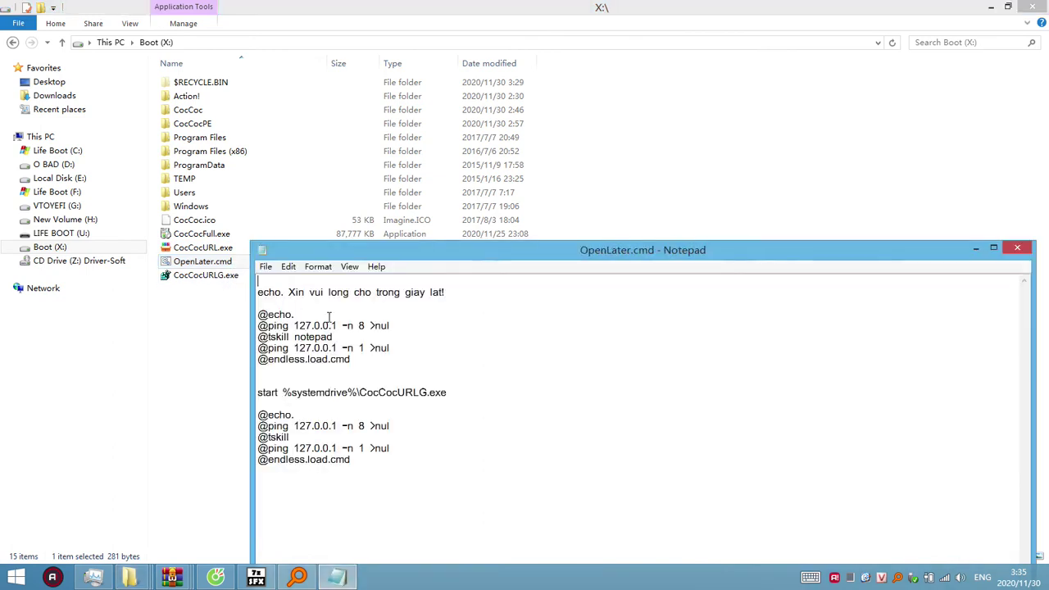
pyautogui.moveTo(462, 395); pyautogui.dragTo(246, 385)
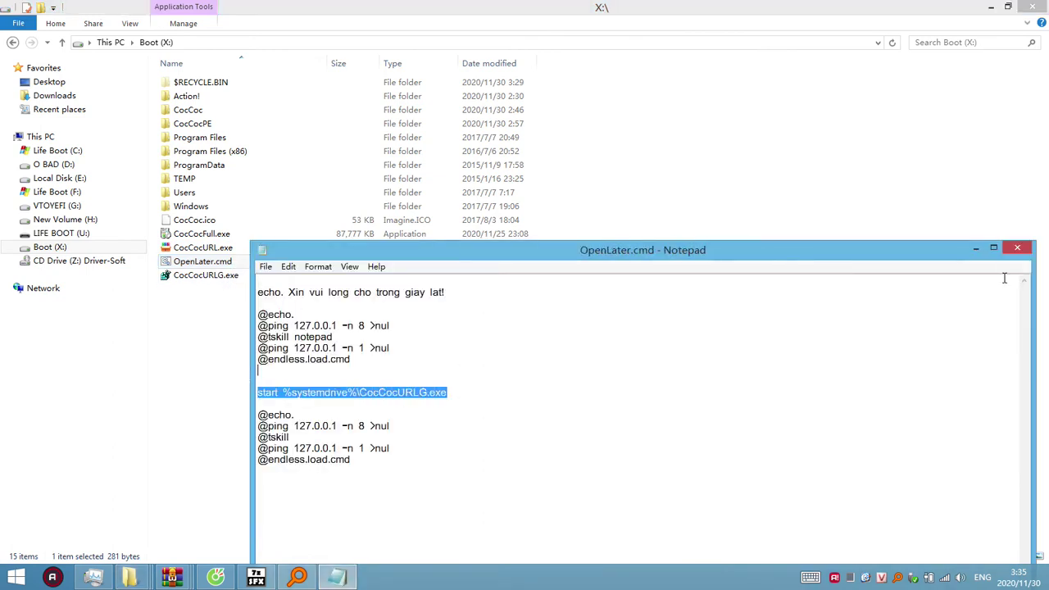
pyautogui.click(1017, 250)
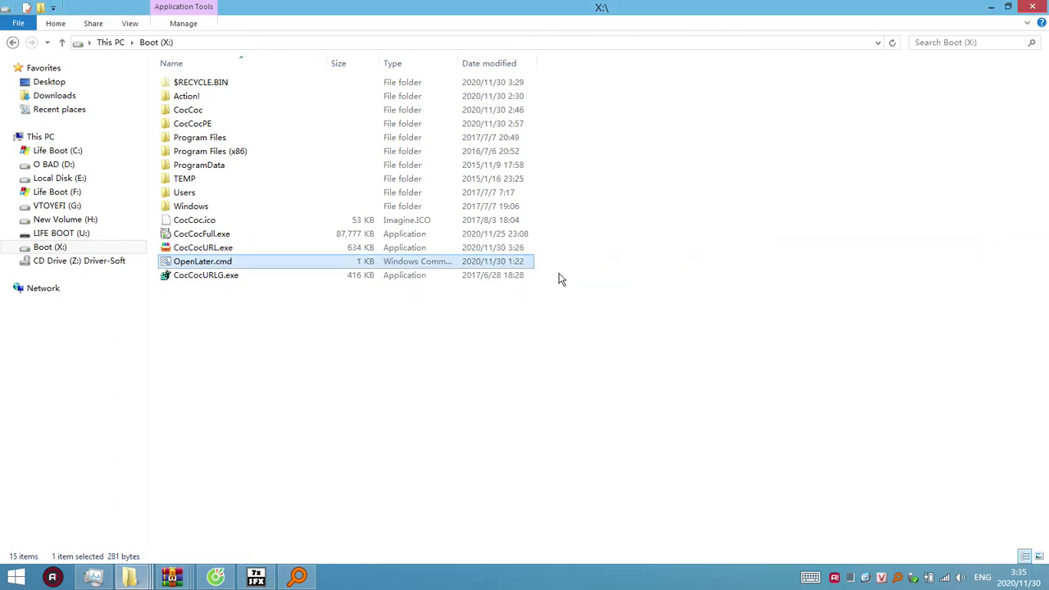
# Step: Test OpenLater.cmd by running it as administrator, and close the launched BOOTICE window and the command window
pyautogui.rightClick(234, 262)
pyautogui.click(315, 308)
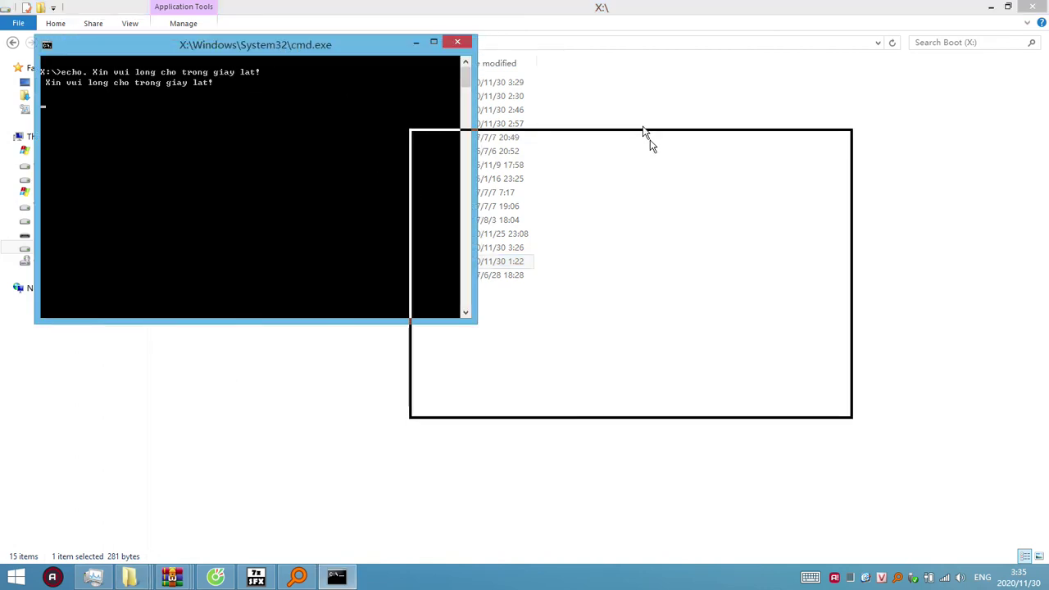
pyautogui.moveTo(625, 93); pyautogui.dragTo(624, 93)
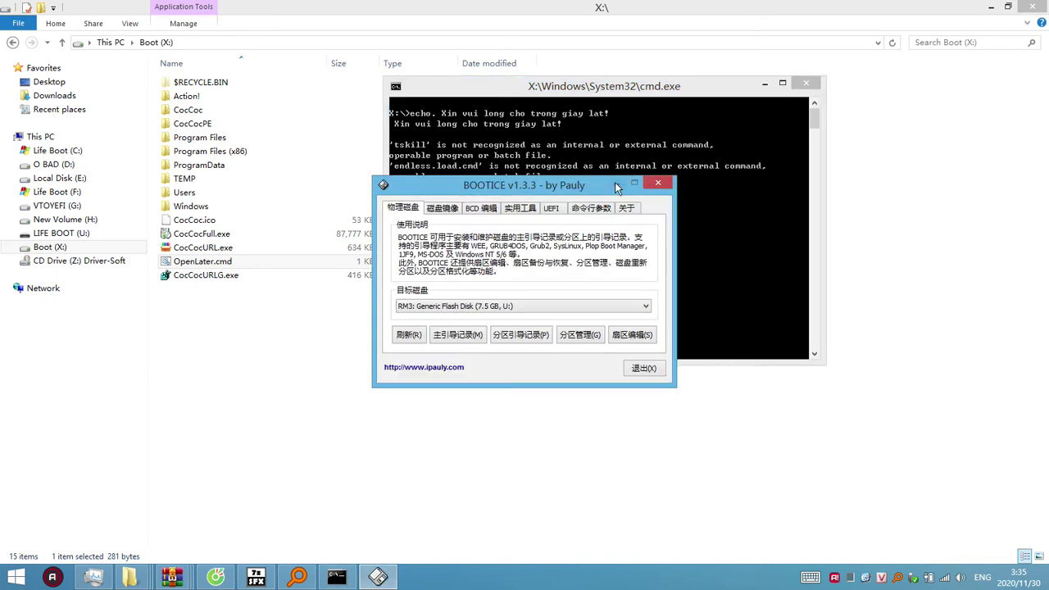
pyautogui.moveTo(668, 192); pyautogui.dragTo(722, 246)
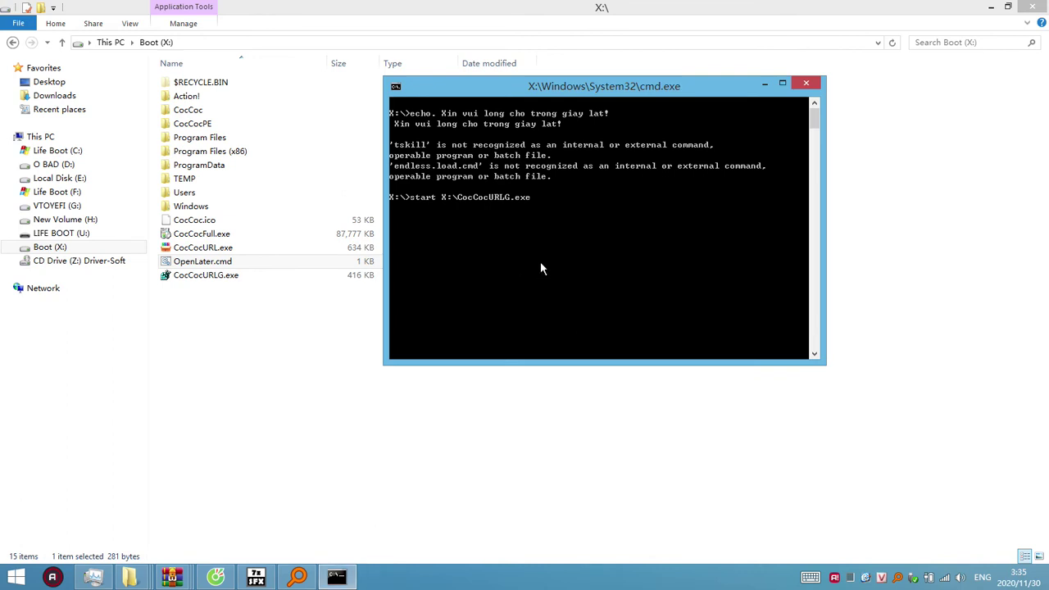
pyautogui.moveTo(552, 198); pyautogui.dragTo(373, 201)
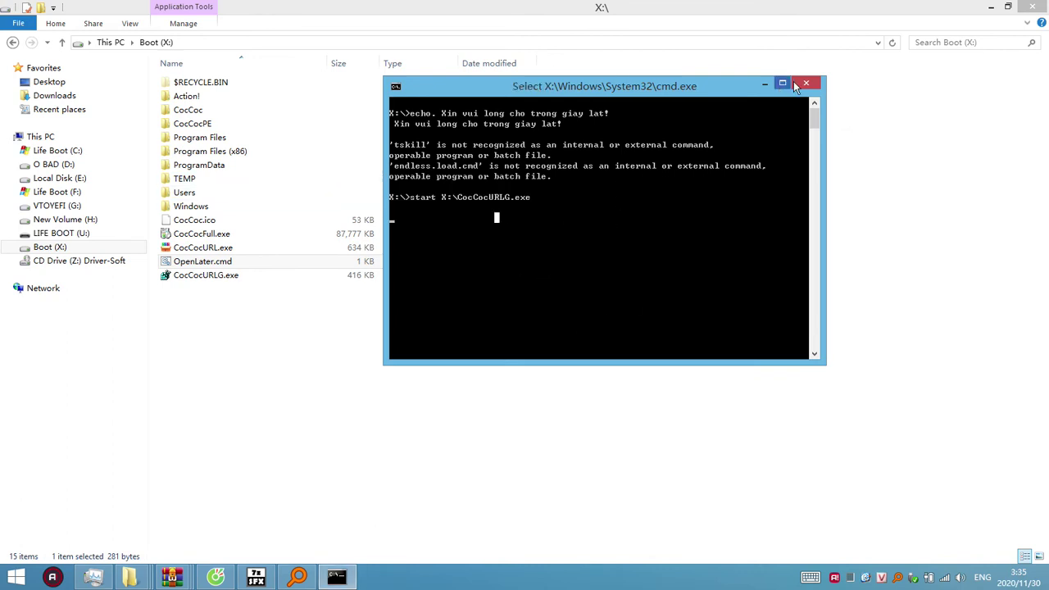
pyautogui.click(795, 83)
# Step: Delete CocCocURLG.exe from the root of Boot (X:)
pyautogui.click(241, 307)
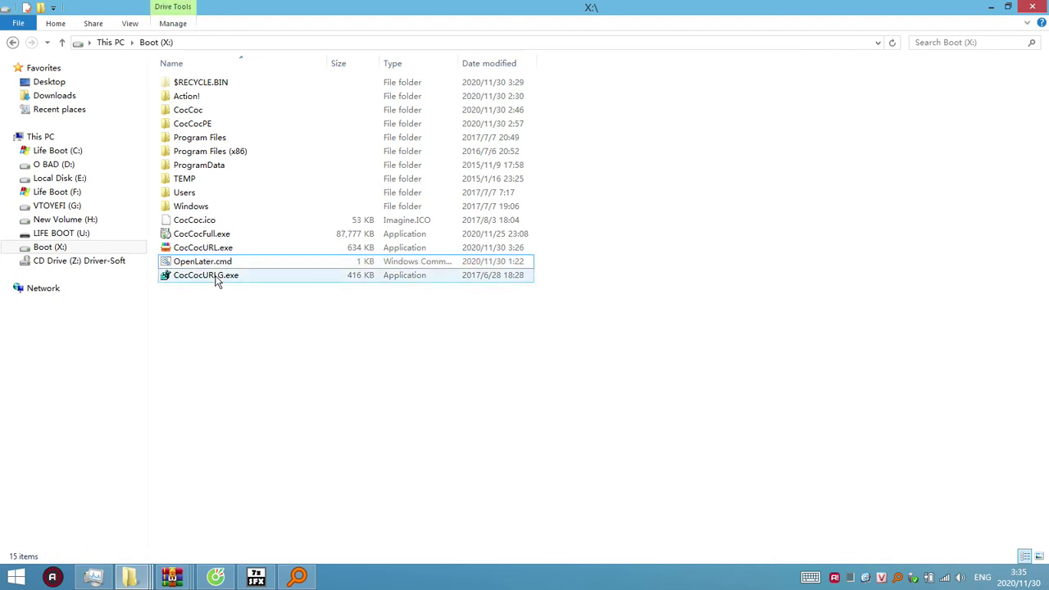
pyautogui.click(217, 278)
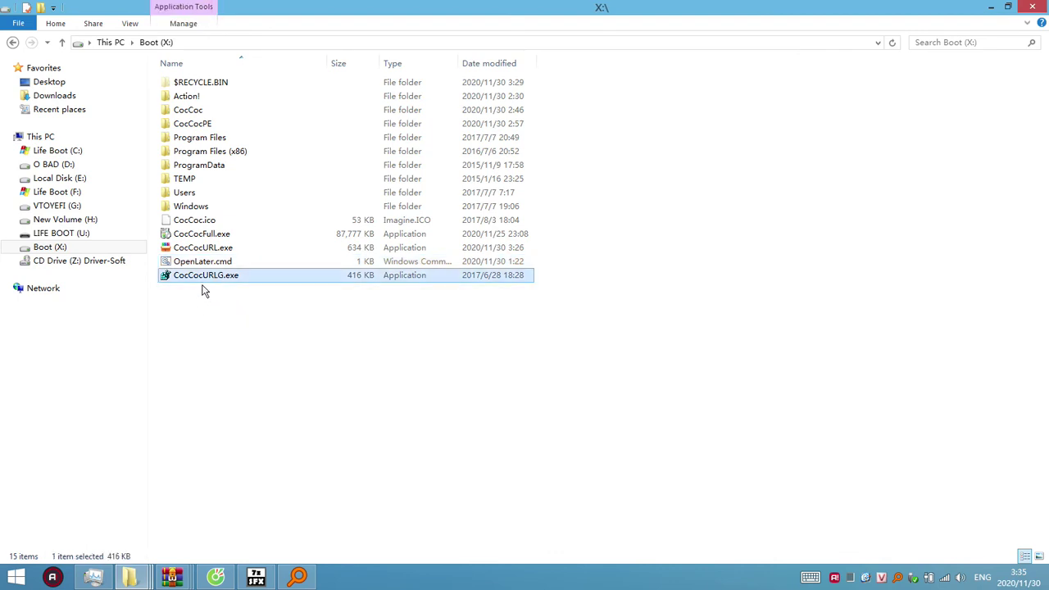
pyautogui.moveTo(207, 287); pyautogui.dragTo(180, 194)
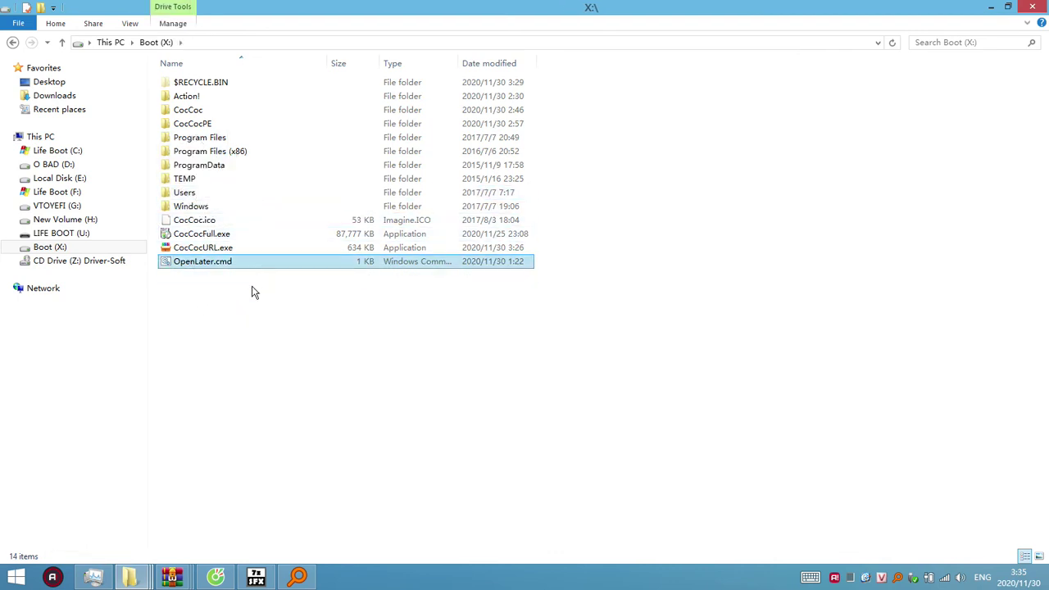
# Step: Change the program name in OpenLater.cmd's start line to CocCocURL.exe, save the script, and close Notepad
pyautogui.click(219, 267)
pyautogui.rightClick(219, 268)
pyautogui.click(246, 291)
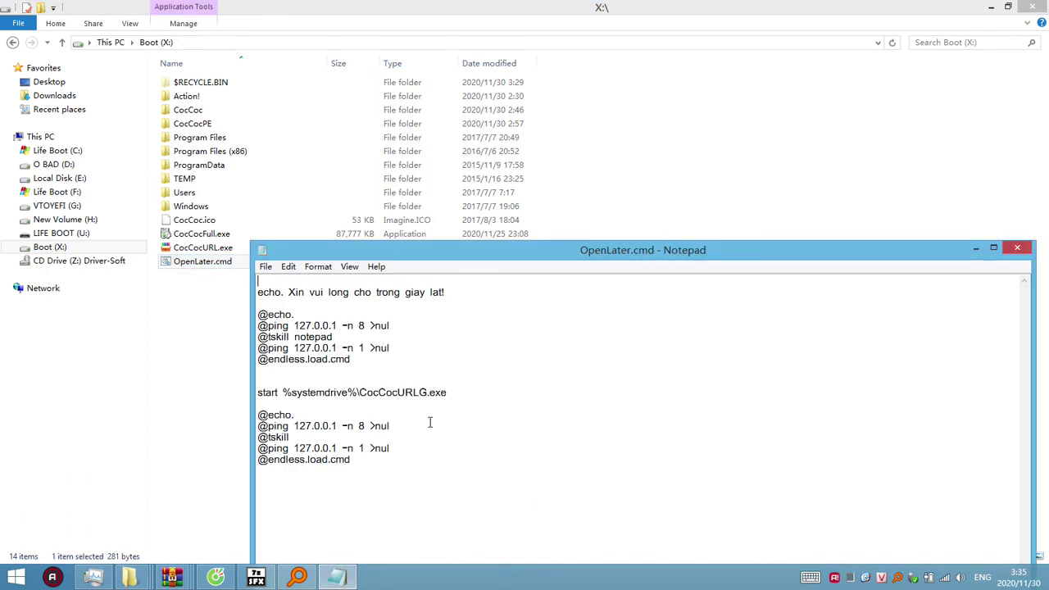
pyautogui.press('BackSpace')
pyautogui.click(264, 267)
pyautogui.click(291, 307)
pyautogui.click(1017, 247)
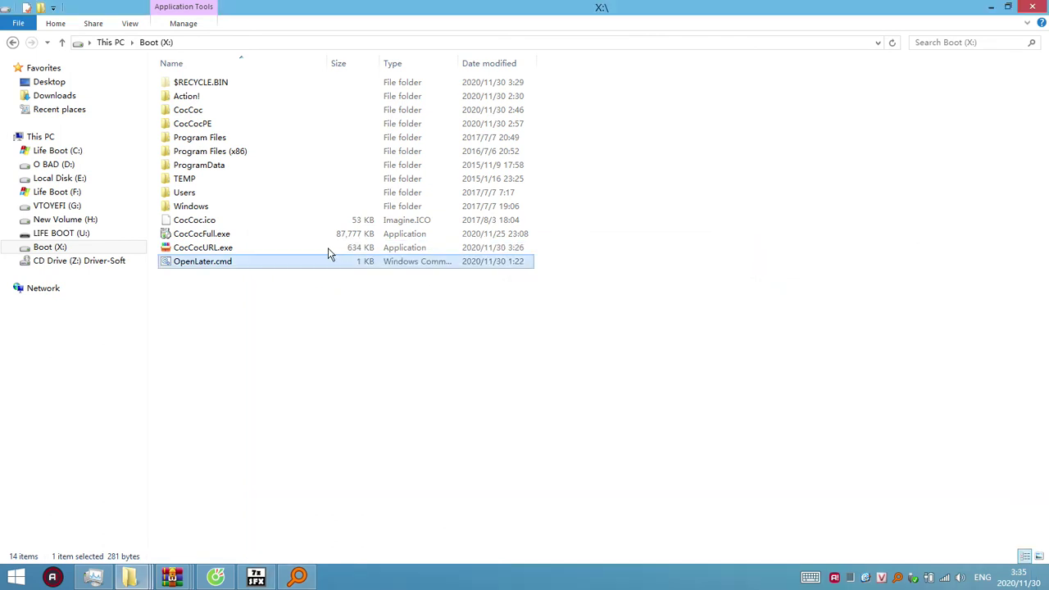
# Step: Reopen OpenLater.cmd, check that its start line points to %systemdrive%\CocCocURL.exe, and close Notepad
pyautogui.rightClick(220, 264)
pyautogui.click(251, 284)
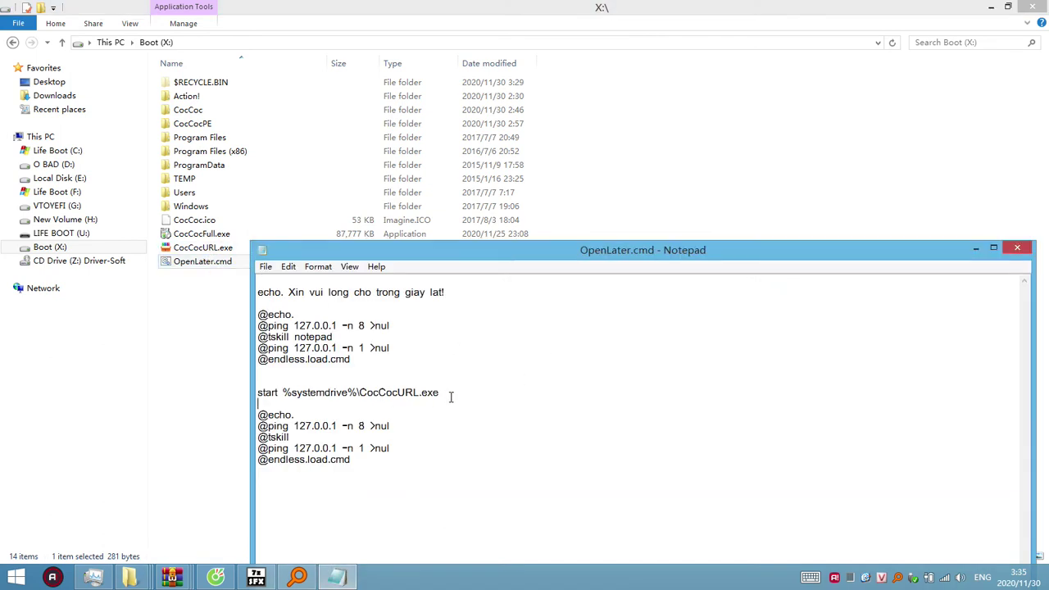
pyautogui.moveTo(451, 394); pyautogui.dragTo(310, 393)
pyautogui.click(1023, 252)
pyautogui.click(251, 304)
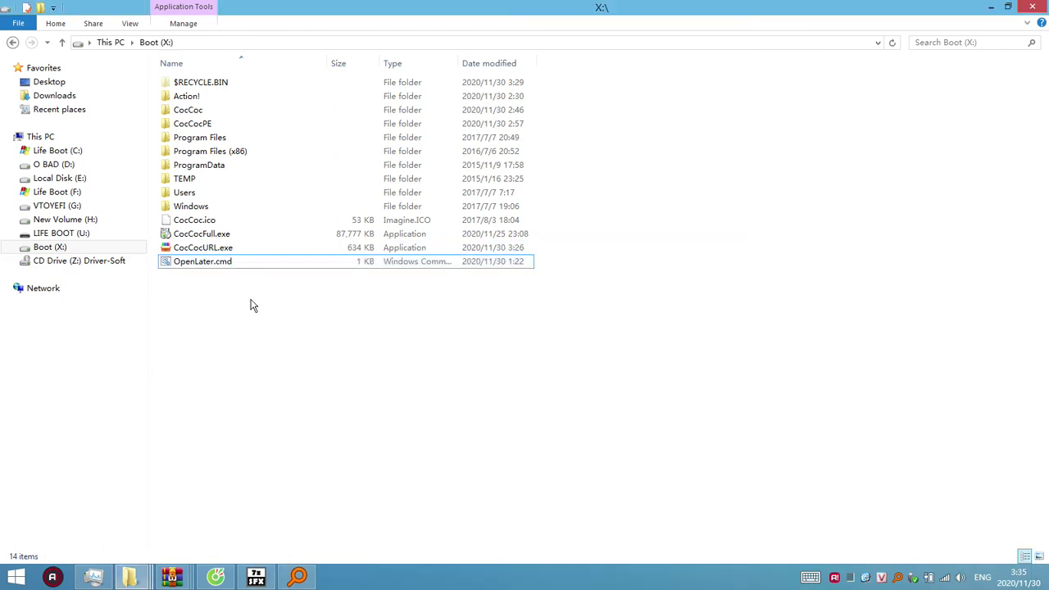
# Step: Examine CocCoc.ico, CocCocFull.exe, CocCocURL.exe and OpenLater.cmd in the root of Boot (X:)
pyautogui.click(209, 221)
pyautogui.keyDown('shift'); pyautogui.click(227, 263); pyautogui.keyUp('shift')
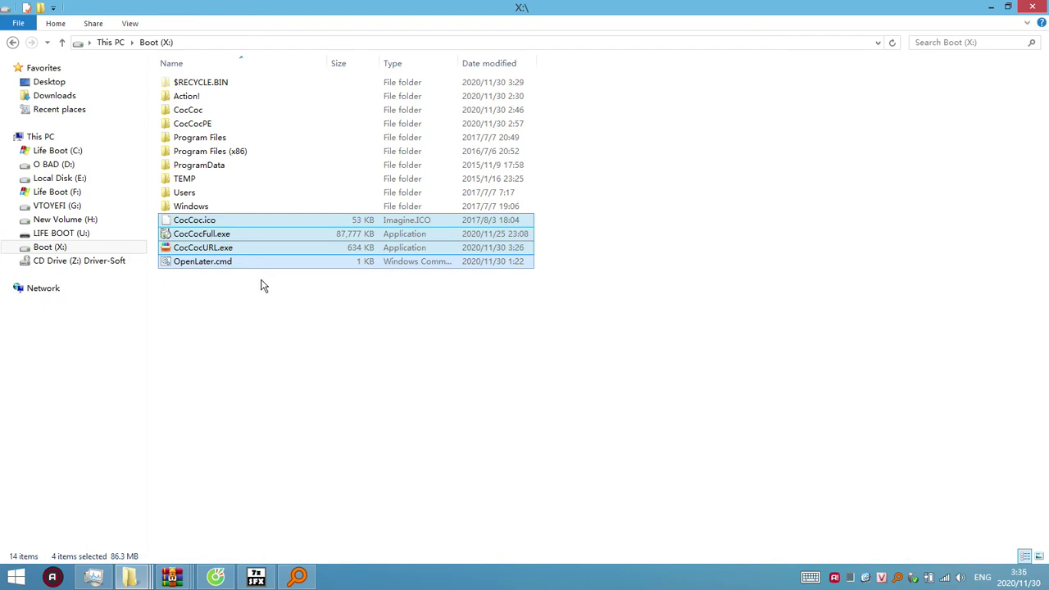
pyautogui.click(218, 263)
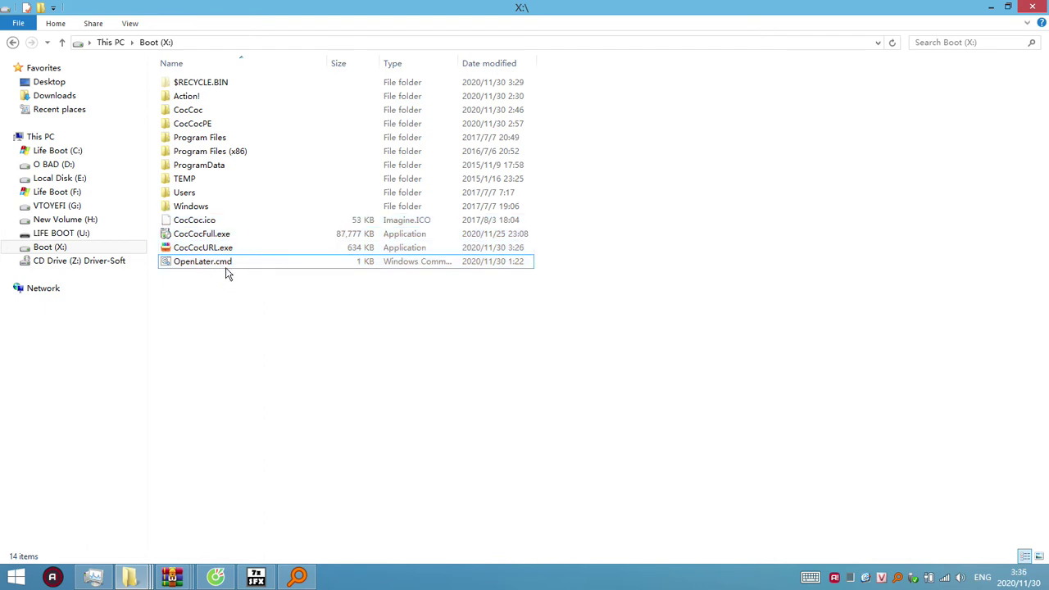
pyautogui.click(228, 236)
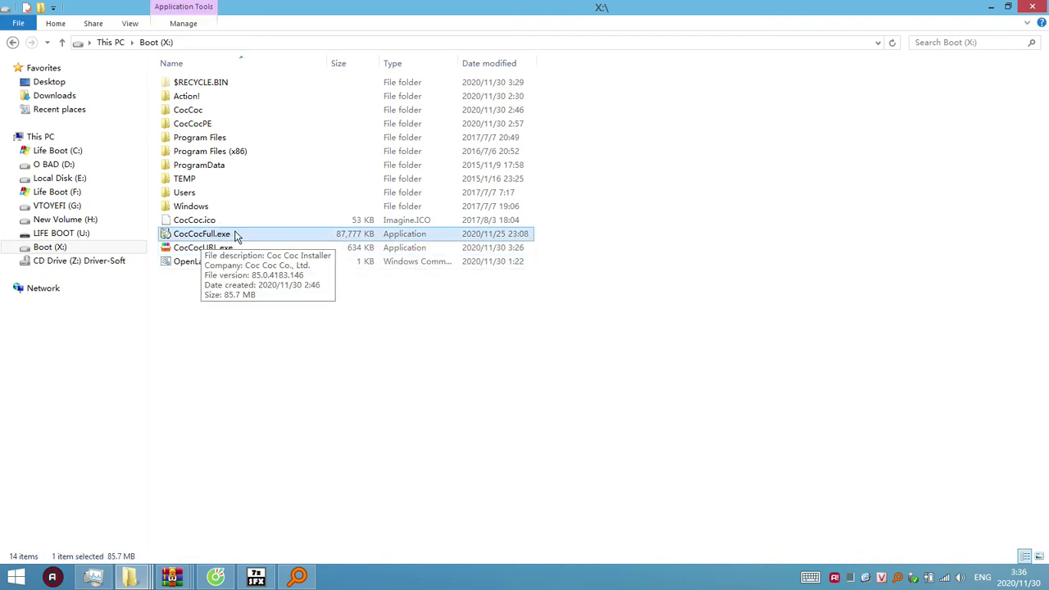
pyautogui.moveTo(236, 267); pyautogui.dragTo(208, 223)
pyautogui.click(256, 288)
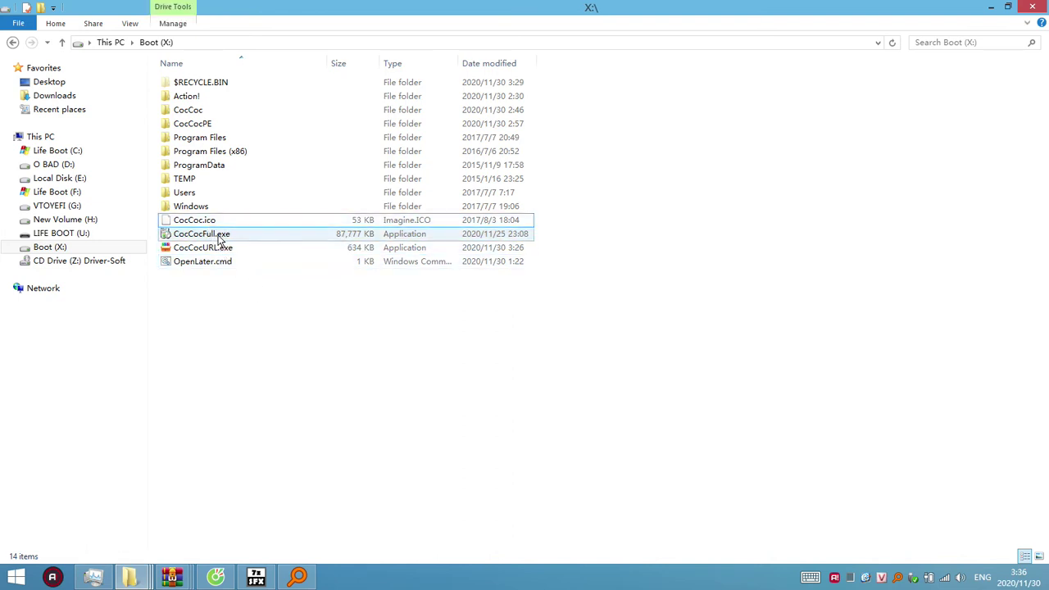
pyautogui.click(210, 262)
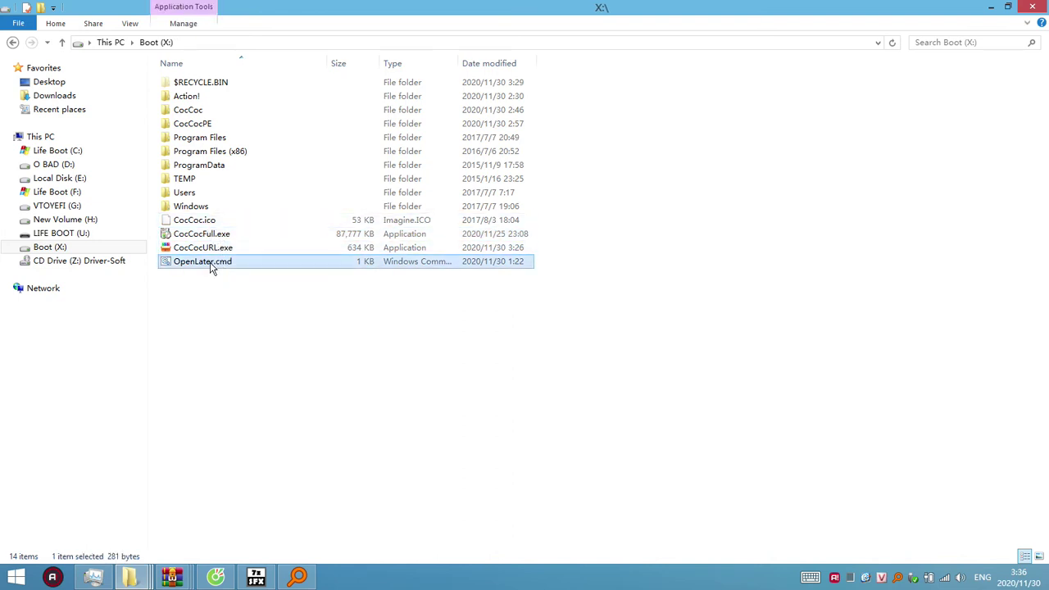
pyautogui.click(227, 254)
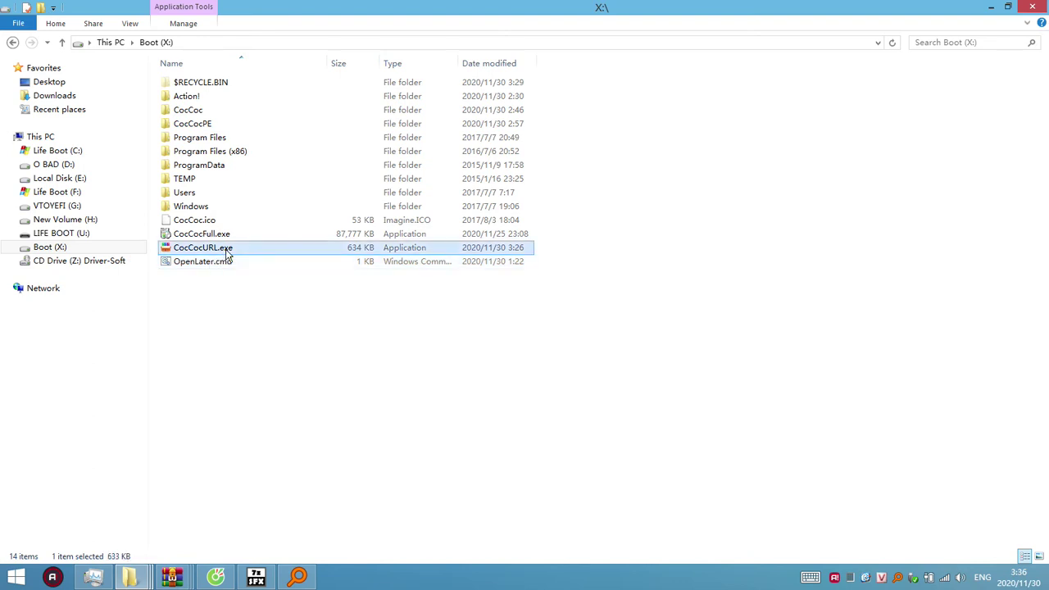
pyautogui.click(230, 262)
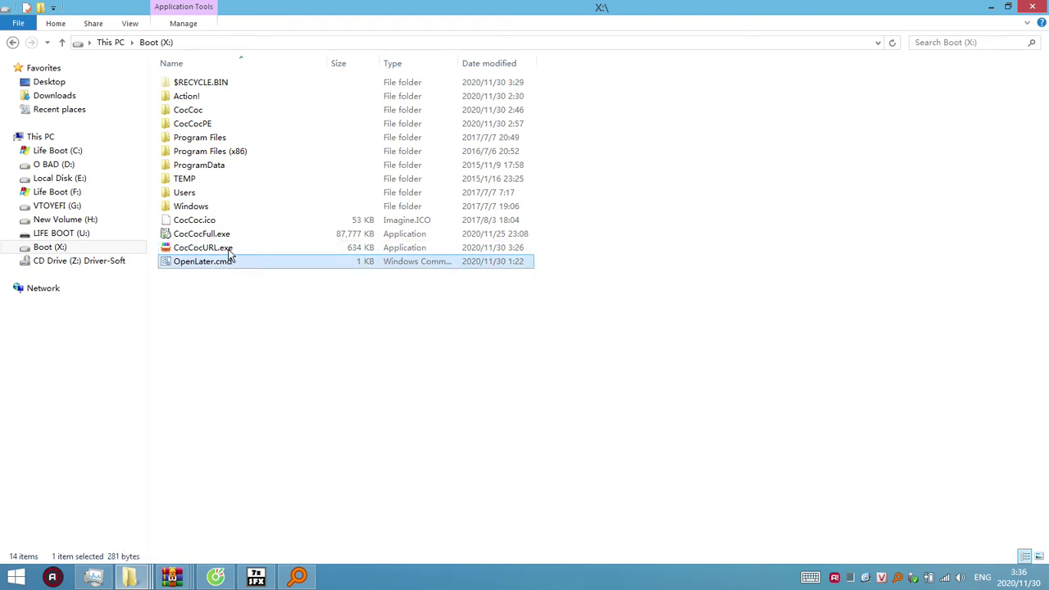
pyautogui.click(230, 251)
pyautogui.click(228, 261)
pyautogui.click(228, 251)
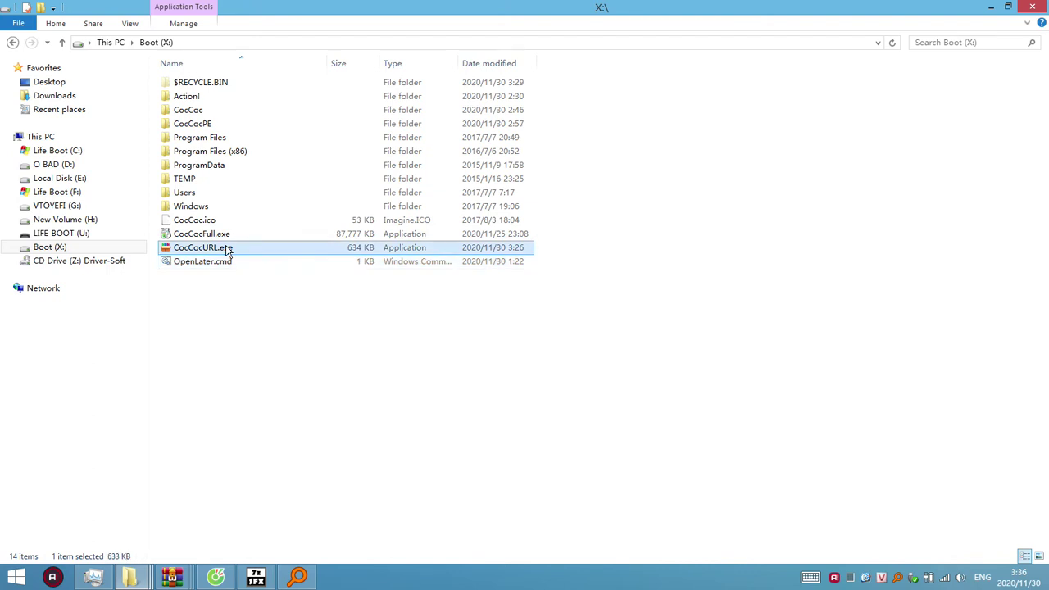
pyautogui.click(232, 262)
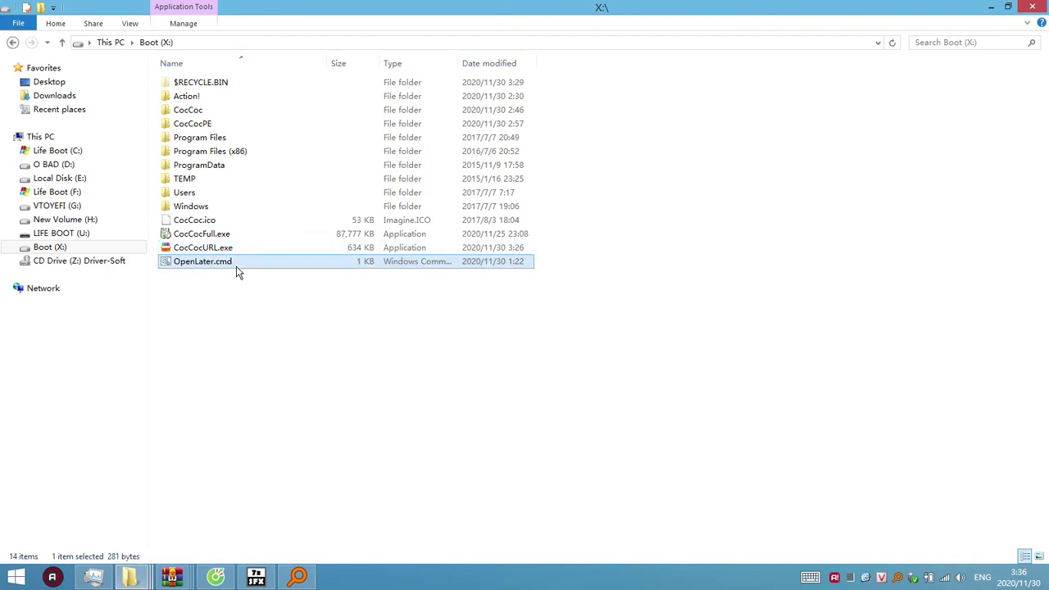
pyautogui.click(230, 250)
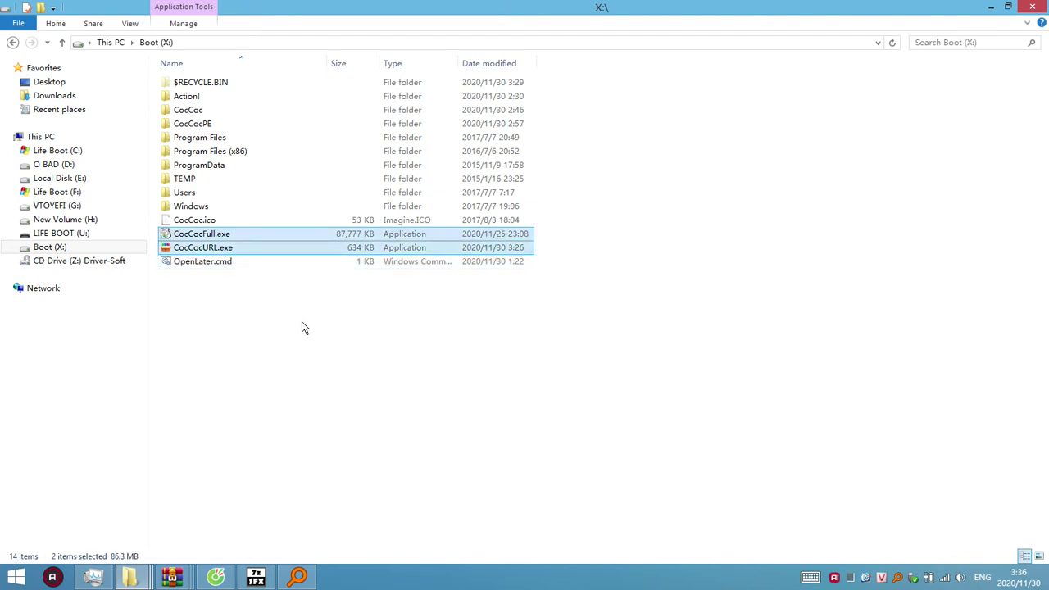
pyautogui.click(220, 261)
pyautogui.click(224, 236)
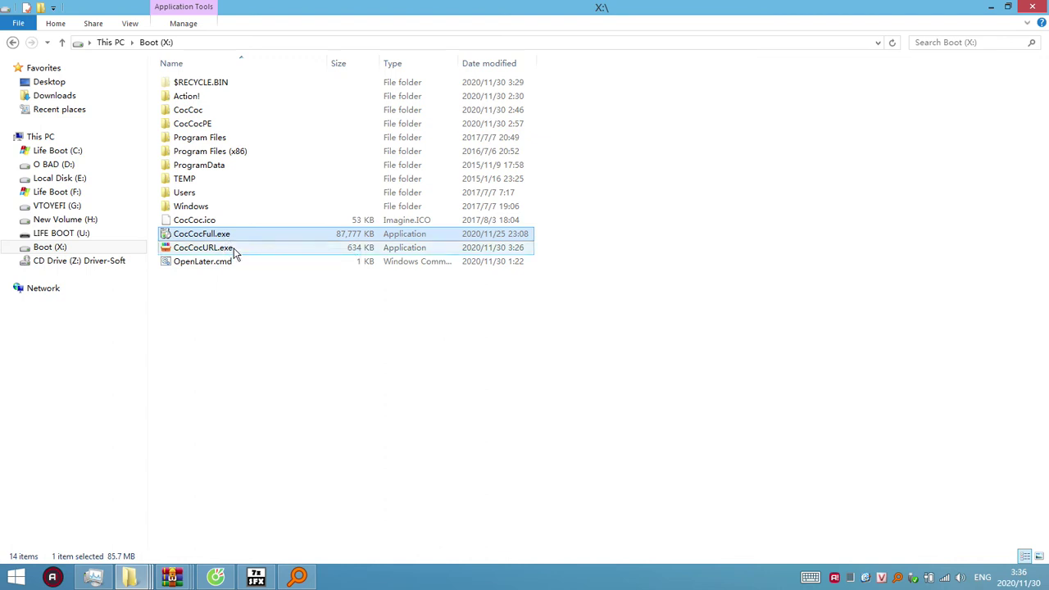
# Step: Compare CocCocFull.exe and CocCocURL.exe in the root of Boot (X:)
pyautogui.click(233, 248)
pyautogui.click(232, 237)
pyautogui.click(233, 247)
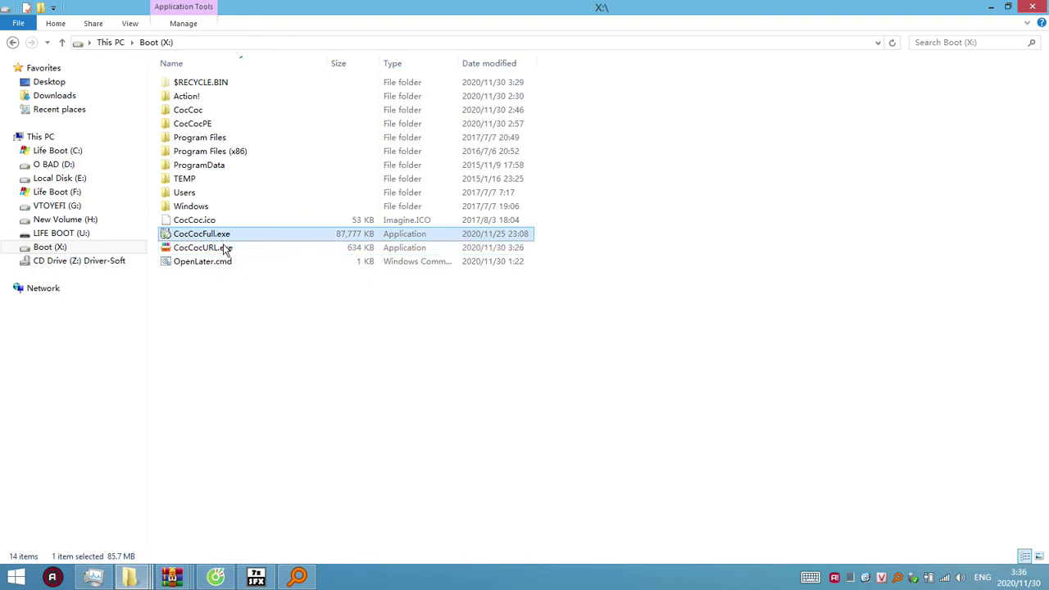
pyautogui.click(222, 248)
pyautogui.click(220, 235)
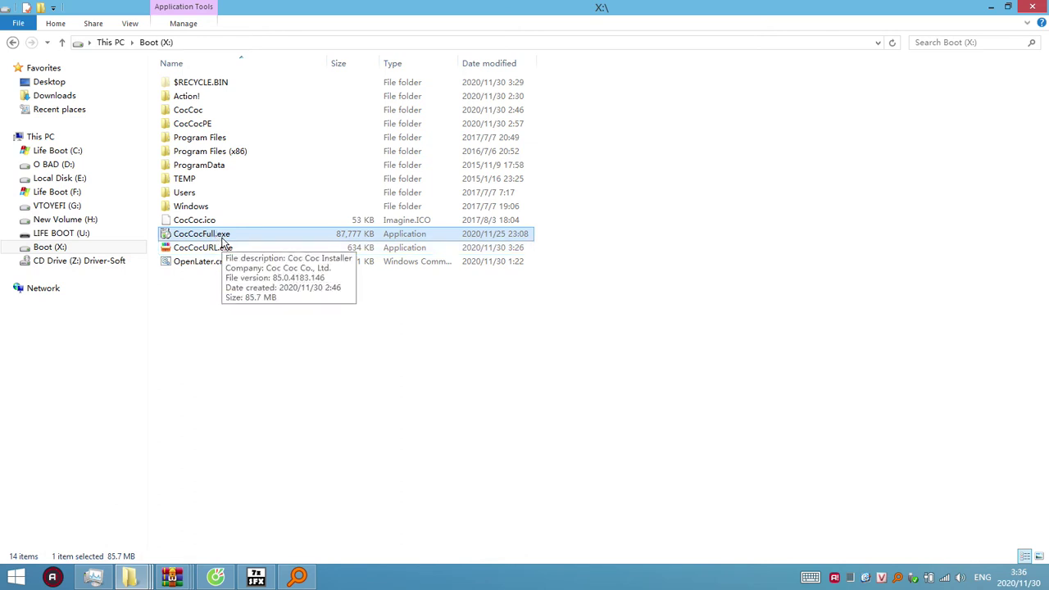
pyautogui.click(221, 250)
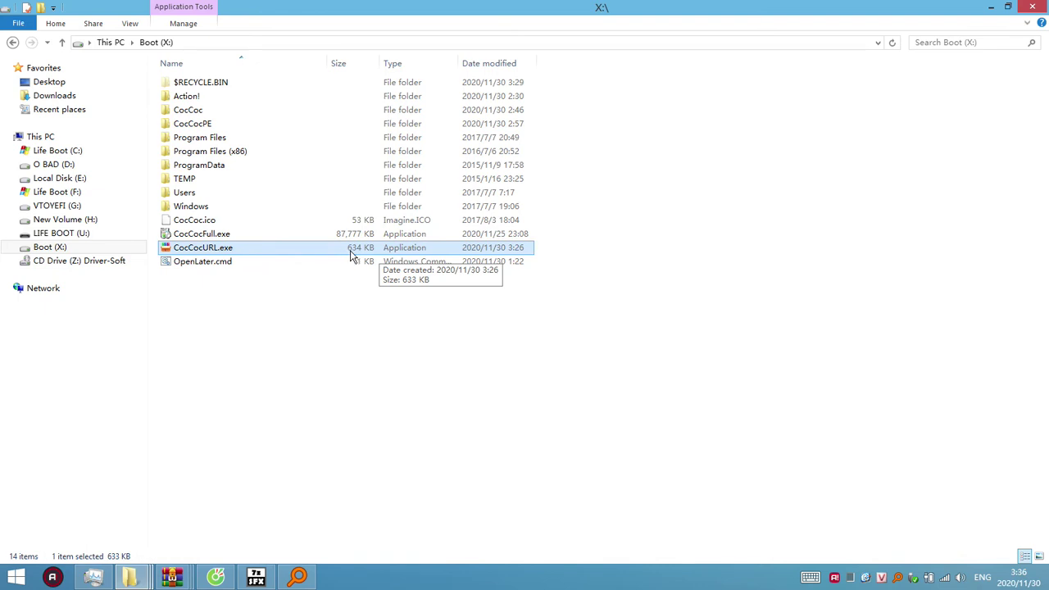
pyautogui.click(222, 236)
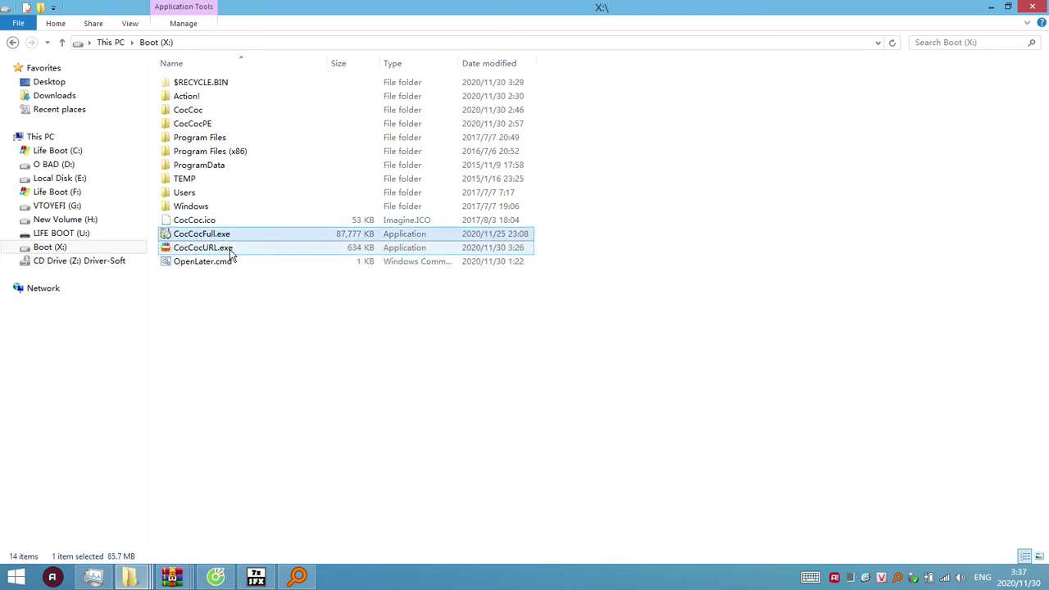
pyautogui.click(245, 250)
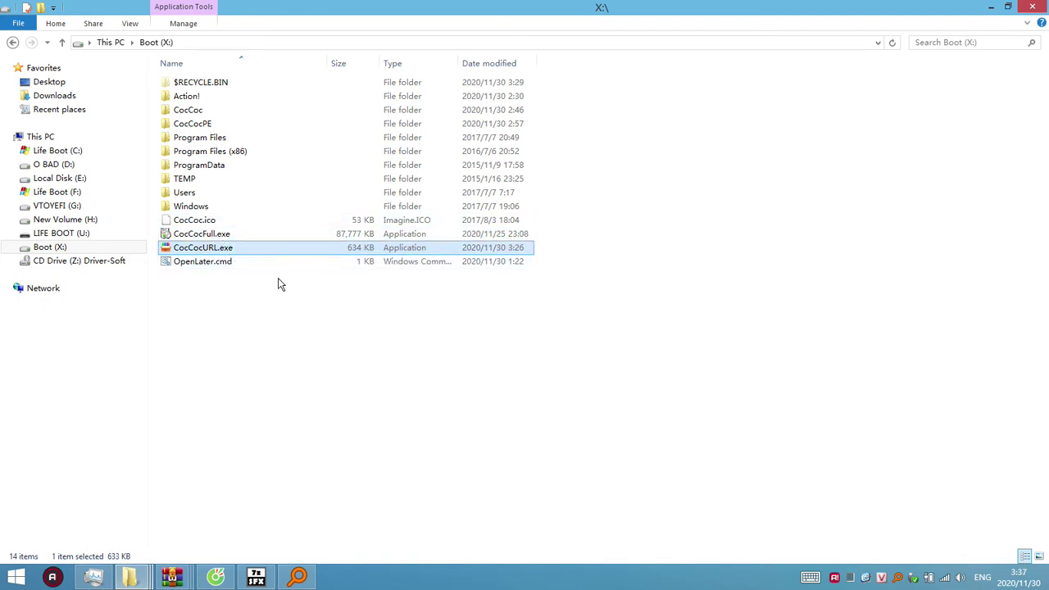
# Step: Open OpenLater.cmd for editing and set the ping count before the tskill notepad line to 12
pyautogui.click(223, 264)
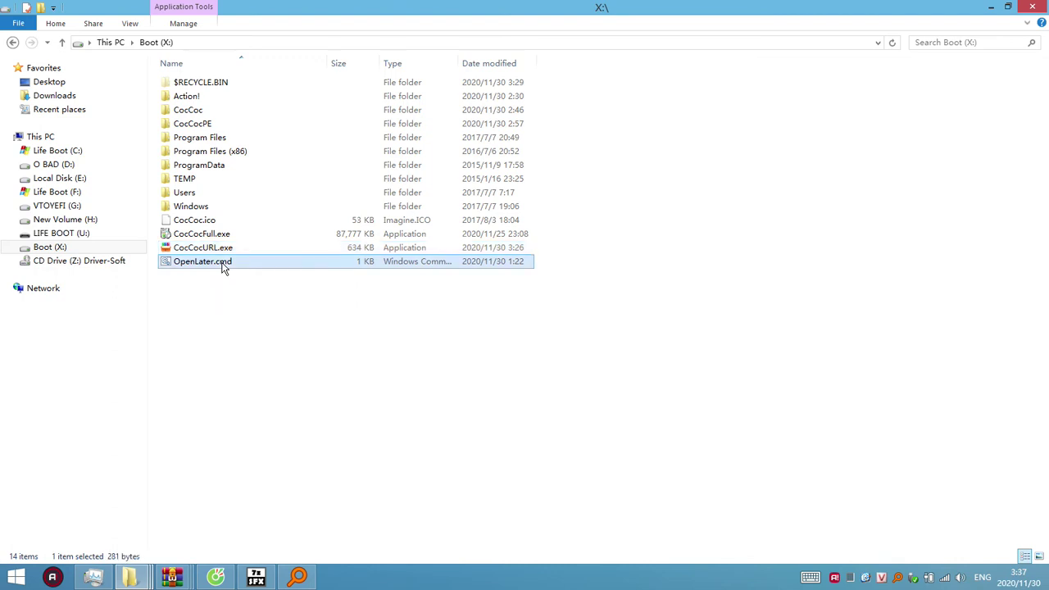
pyautogui.rightClick(223, 264)
pyautogui.click(250, 286)
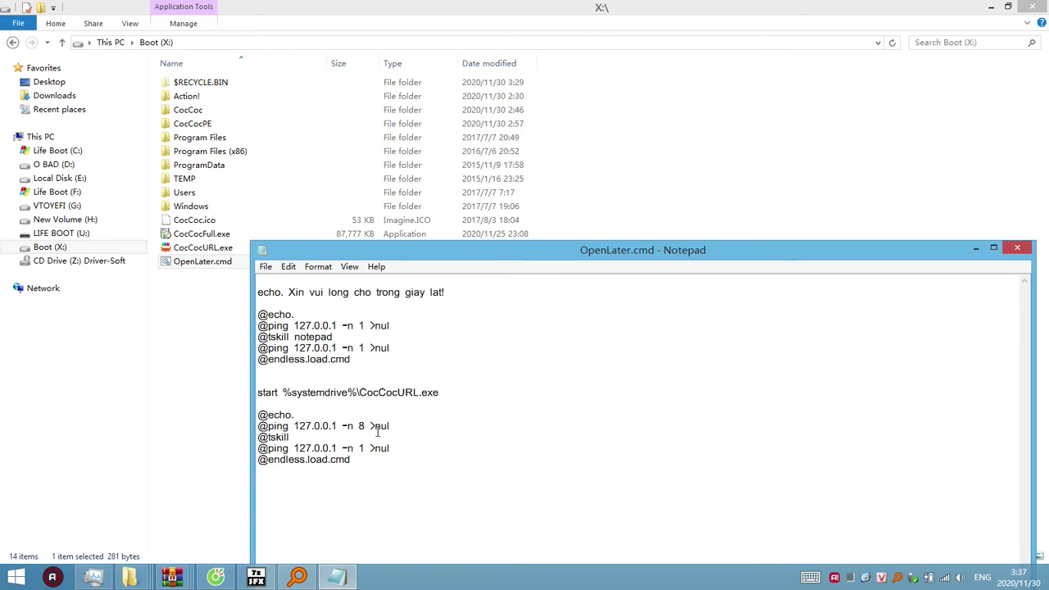
pyautogui.write('2')
pyautogui.moveTo(334, 371); pyautogui.dragTo(162, 232)
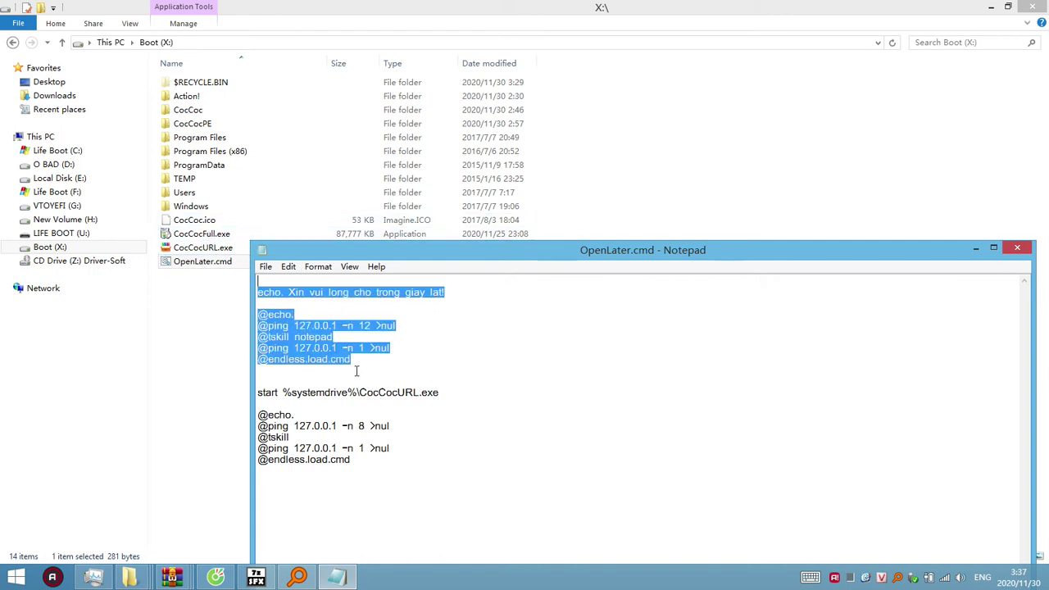
# Step: Set the ping count below OpenLater.cmd's start line to 3, save the script, and close Notepad
pyautogui.moveTo(470, 399); pyautogui.dragTo(256, 390)
pyautogui.click(371, 427)
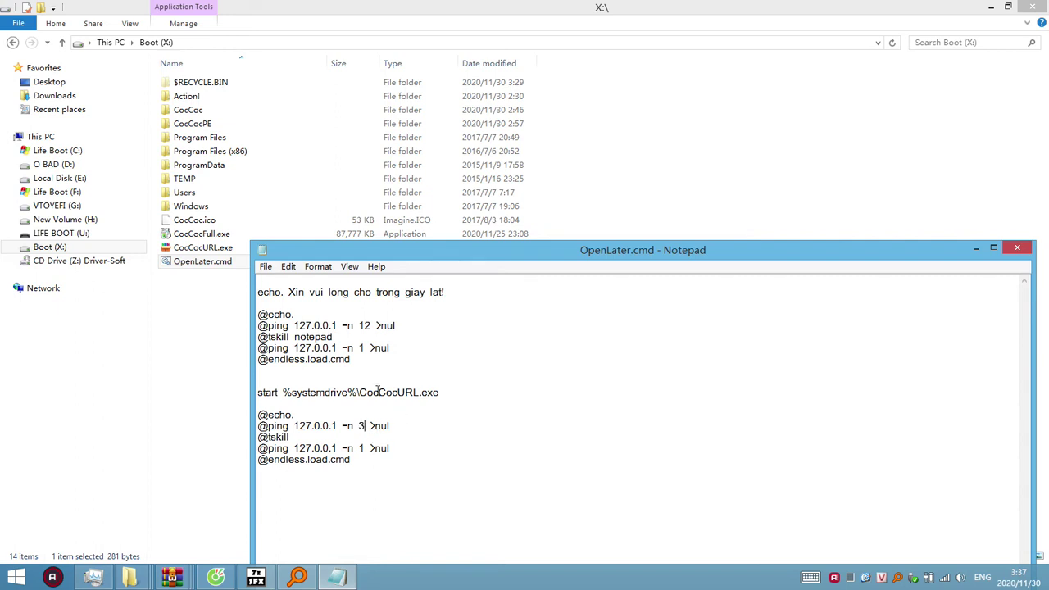
pyautogui.click(265, 266)
pyautogui.click(281, 309)
pyautogui.click(1017, 247)
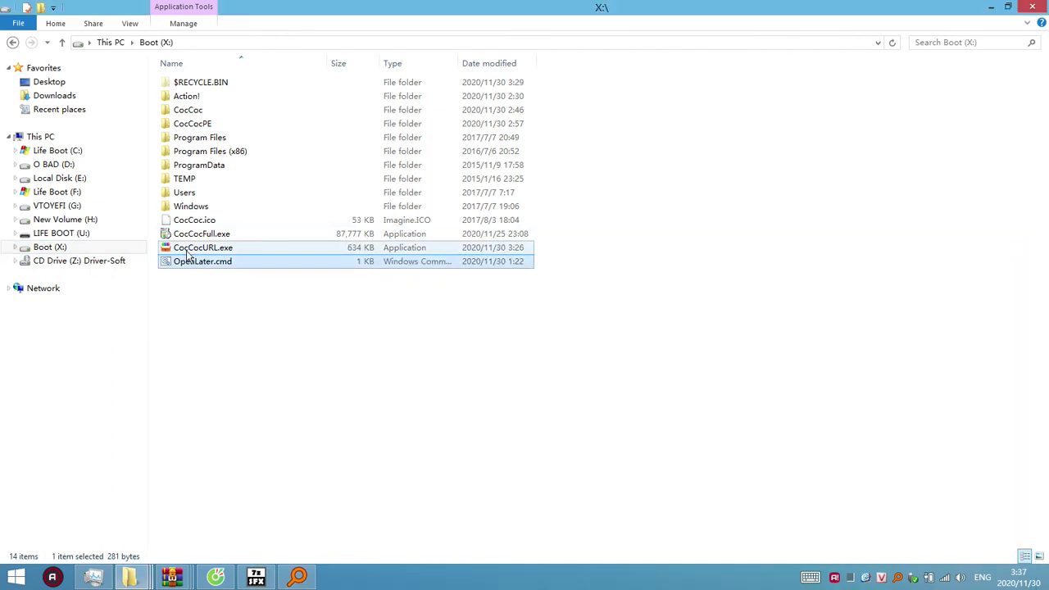
# Step: Reopen OpenLater.cmd, check its ping counts, and close Notepad
pyautogui.rightClick(230, 262)
pyautogui.click(276, 286)
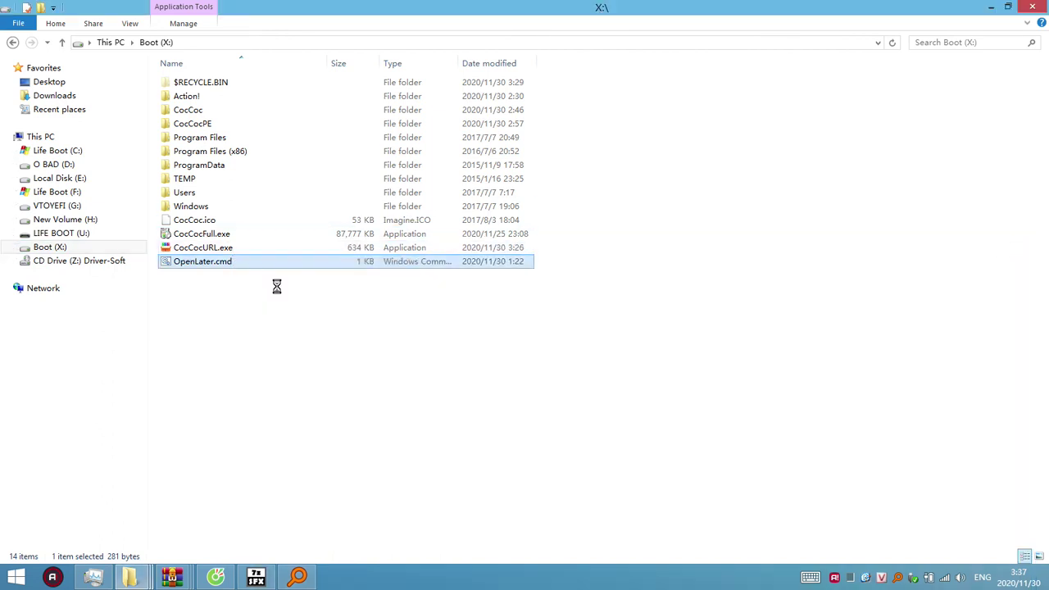
pyautogui.doubleClick(365, 326)
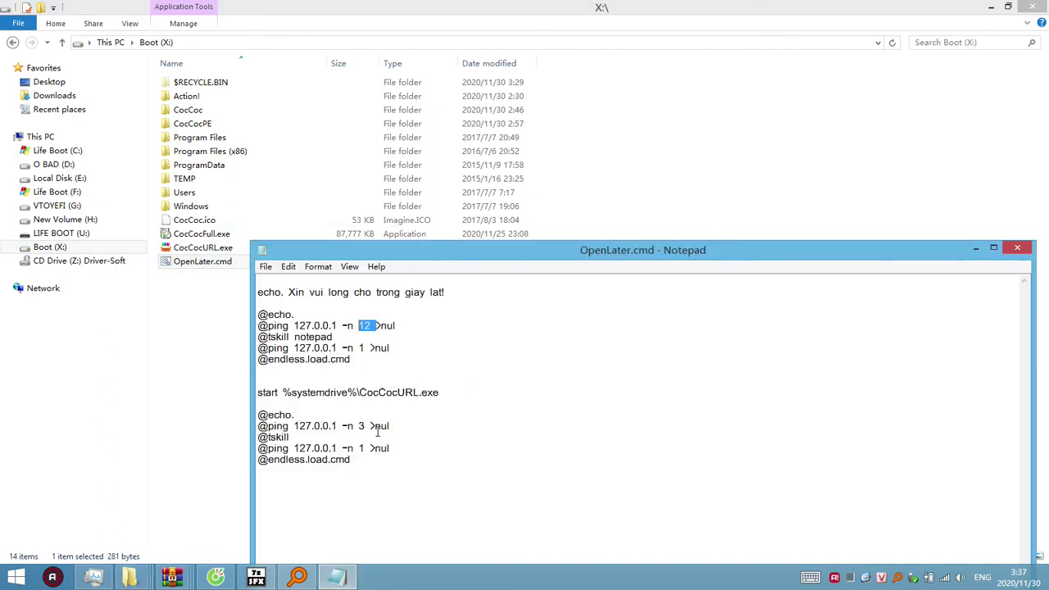
pyautogui.click(784, 303)
pyautogui.click(1018, 249)
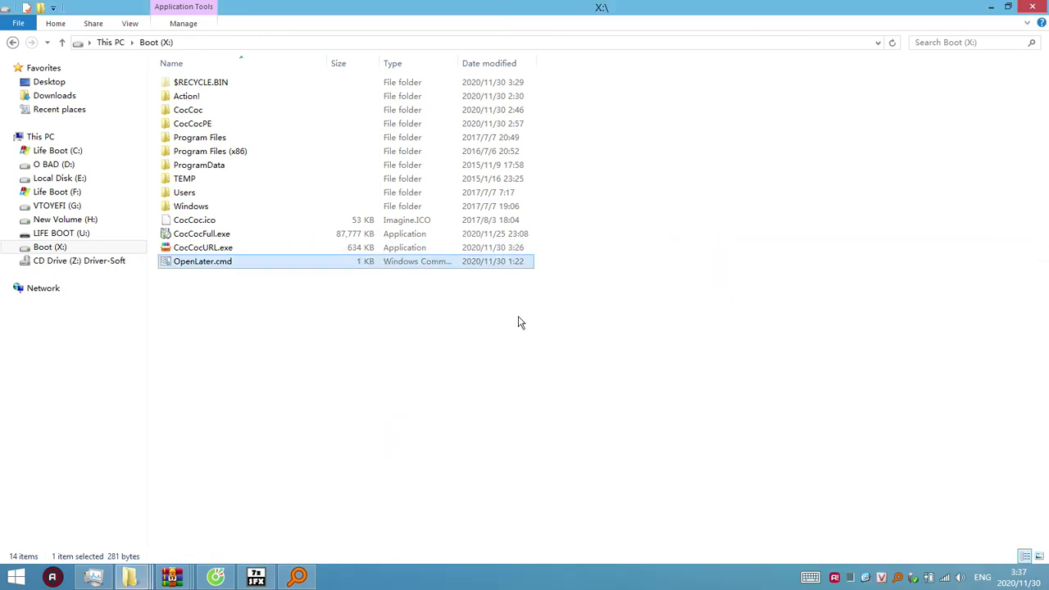
# Step: Select CocCoc.ico, CocCocFull.exe, CocCocURL.exe and OpenLater.cmd together in the root of Boot (X:)
pyautogui.click(520, 320)
pyautogui.click(269, 222)
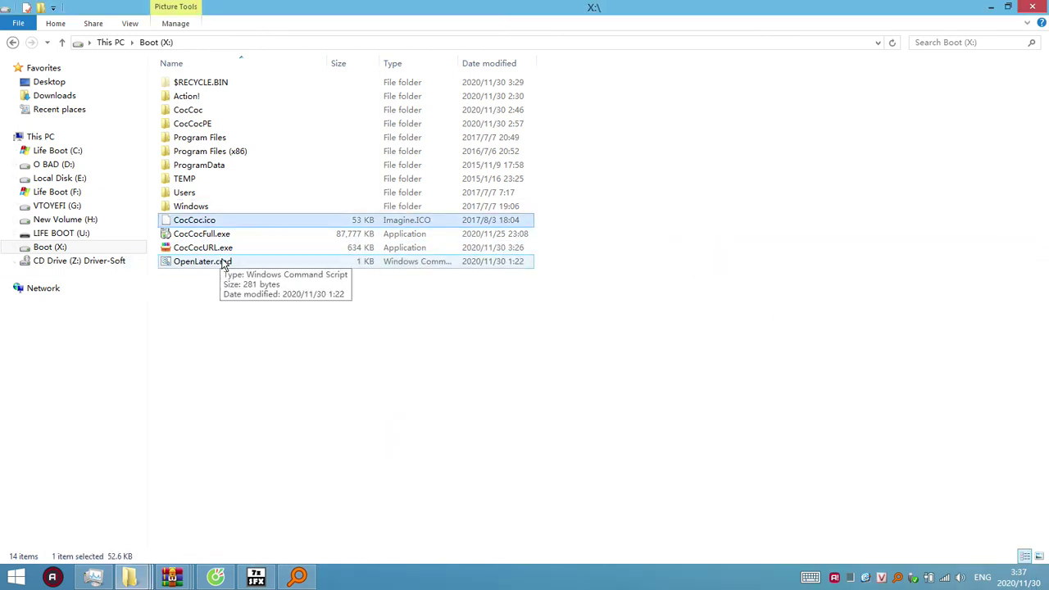
pyautogui.keyDown('shift'); pyautogui.click(225, 262); pyautogui.keyUp('shift')
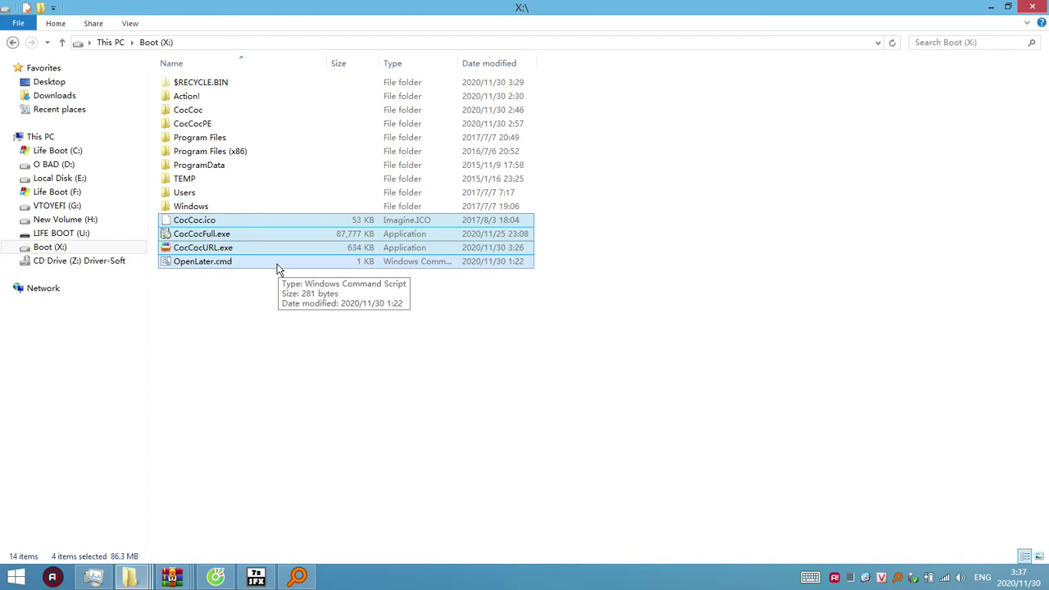
pyautogui.rightClick(253, 248)
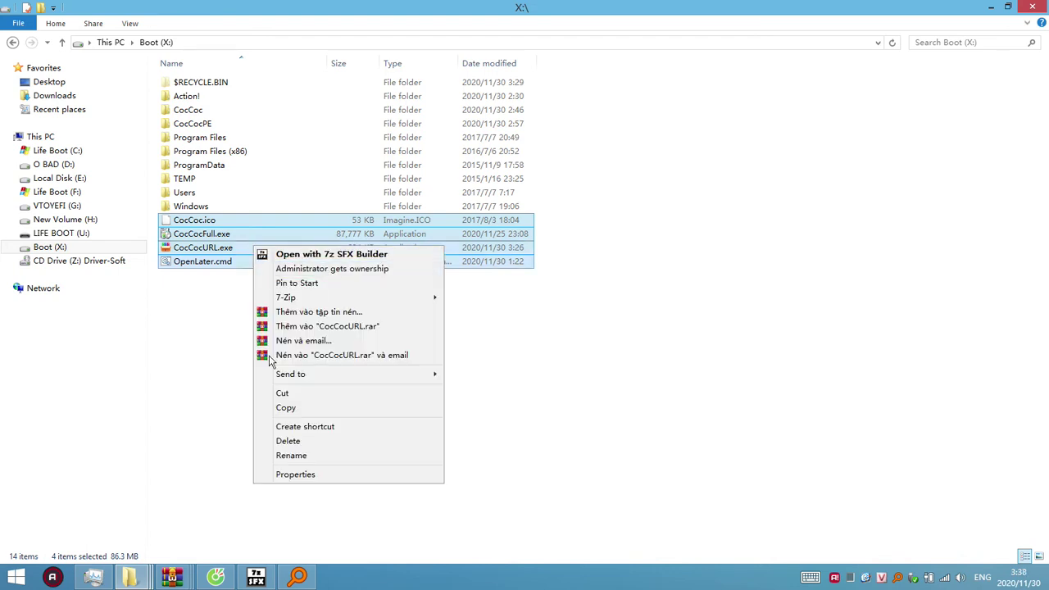
# Step: Close the open WinRAR windows of CocCocURL.exe, CocCoc2021.exe and CocCoc All.exe
pyautogui.click(172, 577)
pyautogui.click(377, 502)
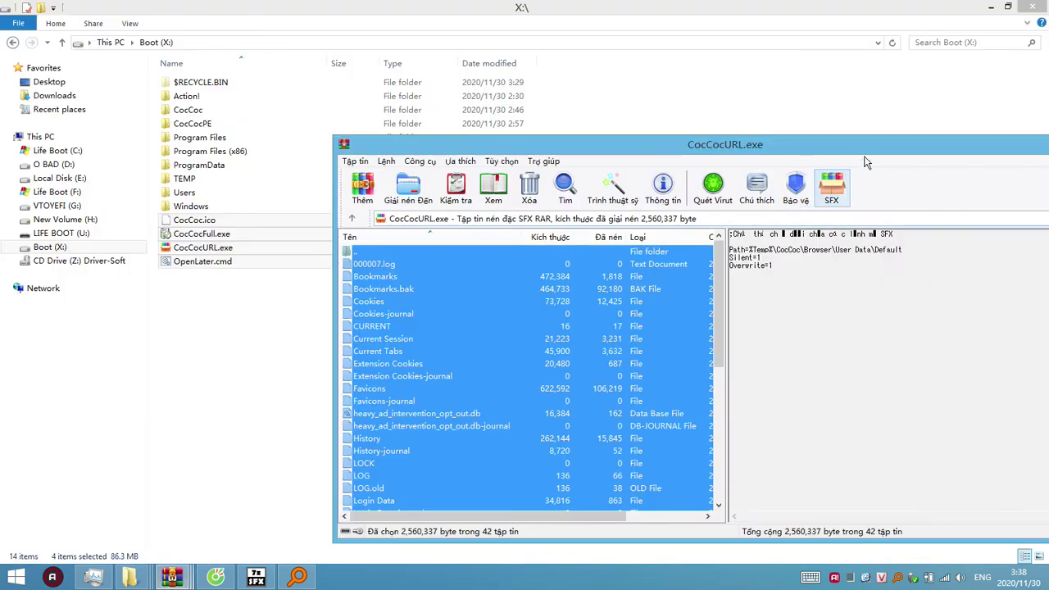
pyautogui.press('Escape')
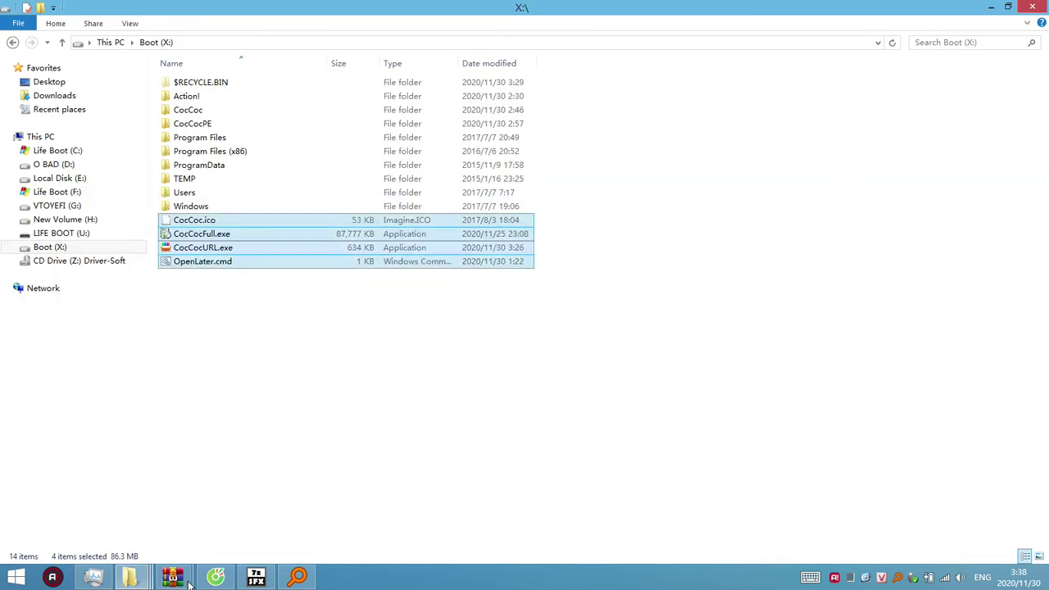
pyautogui.click(187, 580)
pyautogui.click(271, 517)
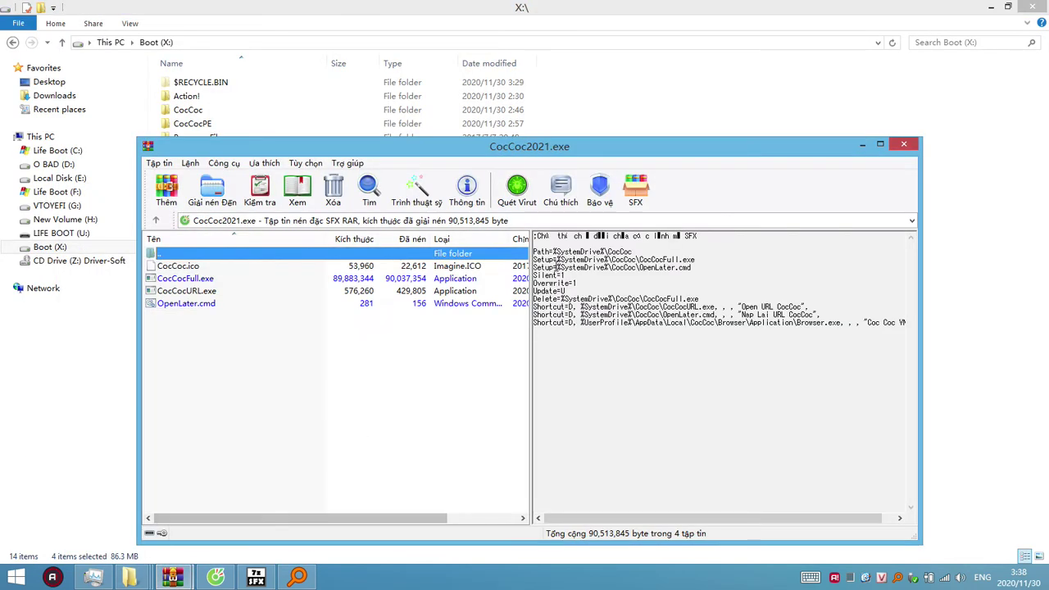
pyautogui.click(905, 146)
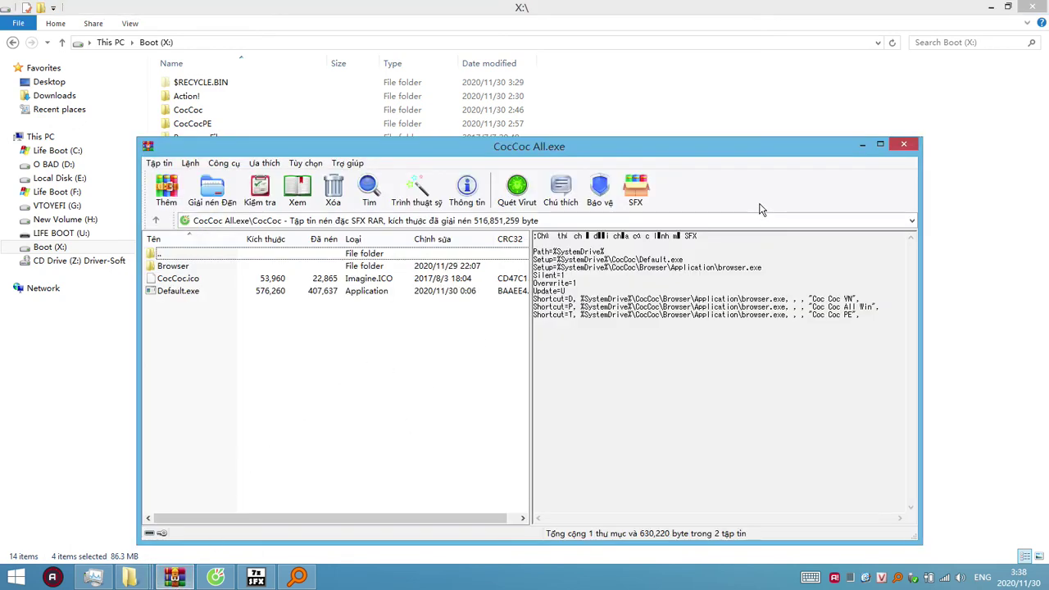
pyautogui.click(903, 144)
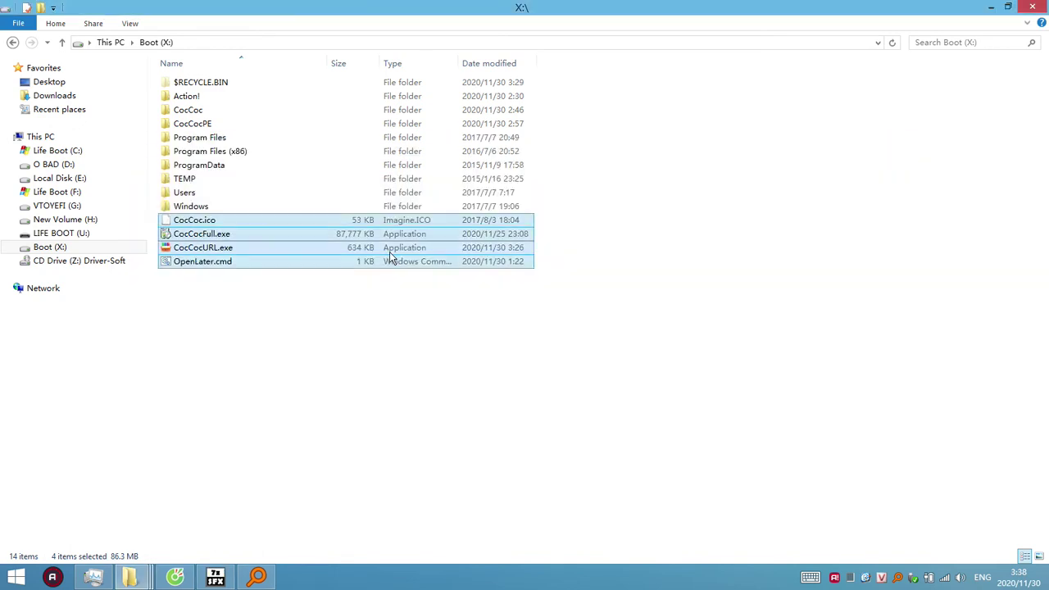
# Step: Start adding the four selected files to a WinRAR archive in RAR format with the Tốt nhất compression method
pyautogui.rightClick(240, 248)
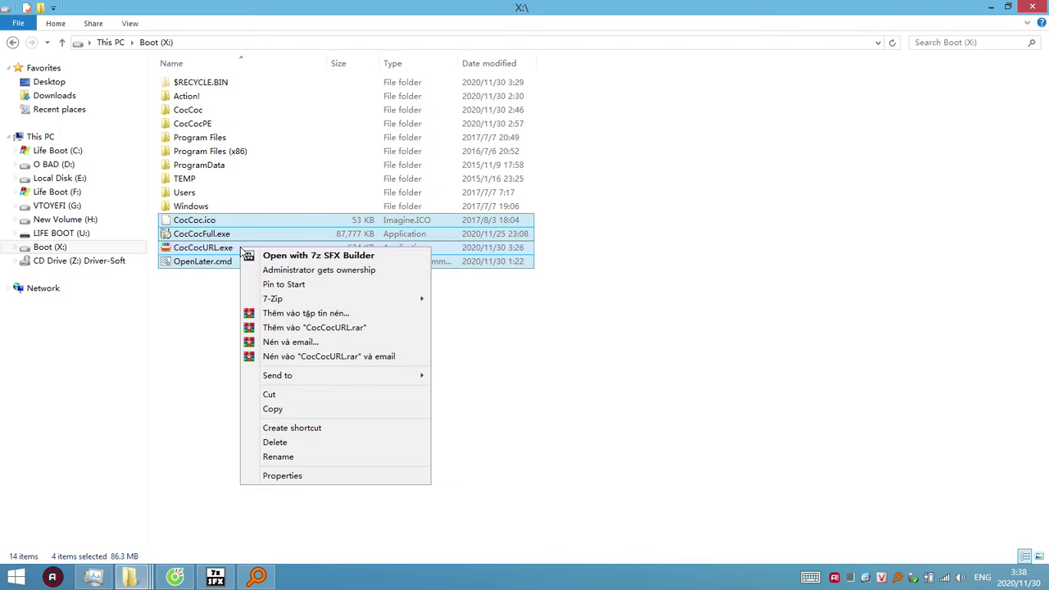
pyautogui.click(300, 313)
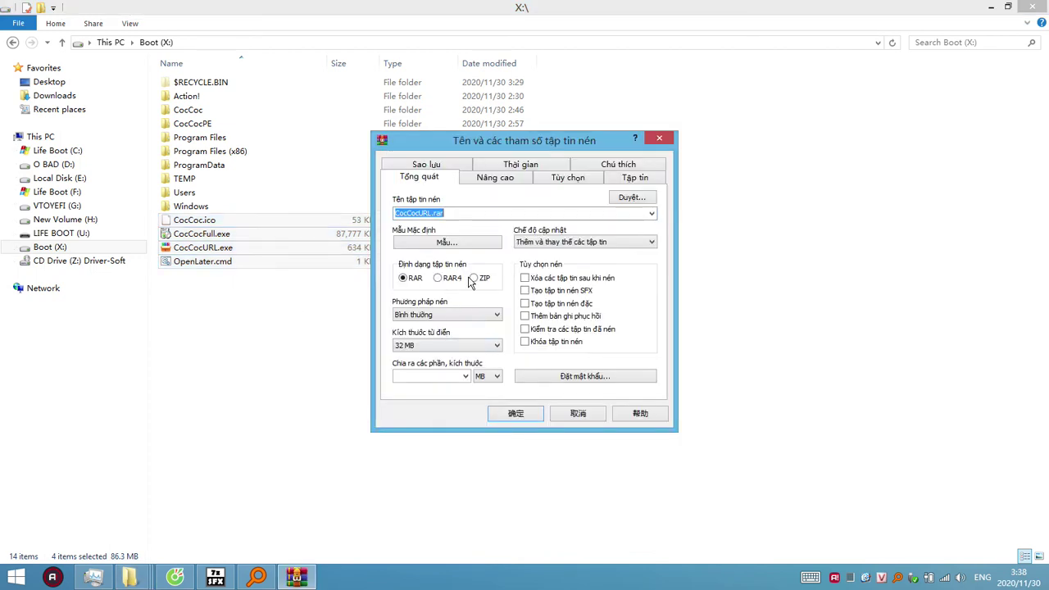
pyautogui.click(471, 317)
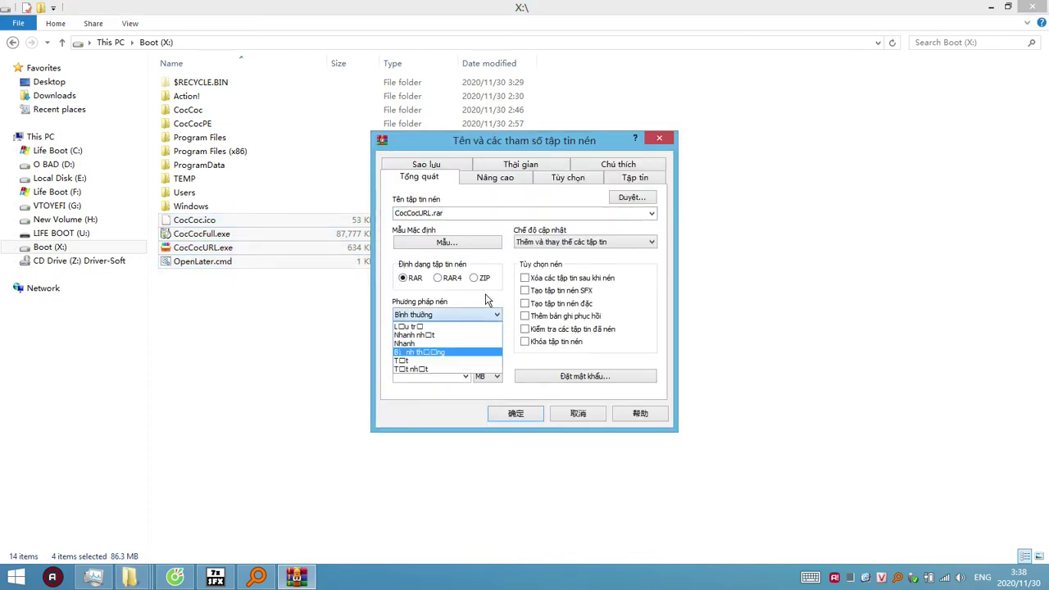
pyautogui.click(474, 280)
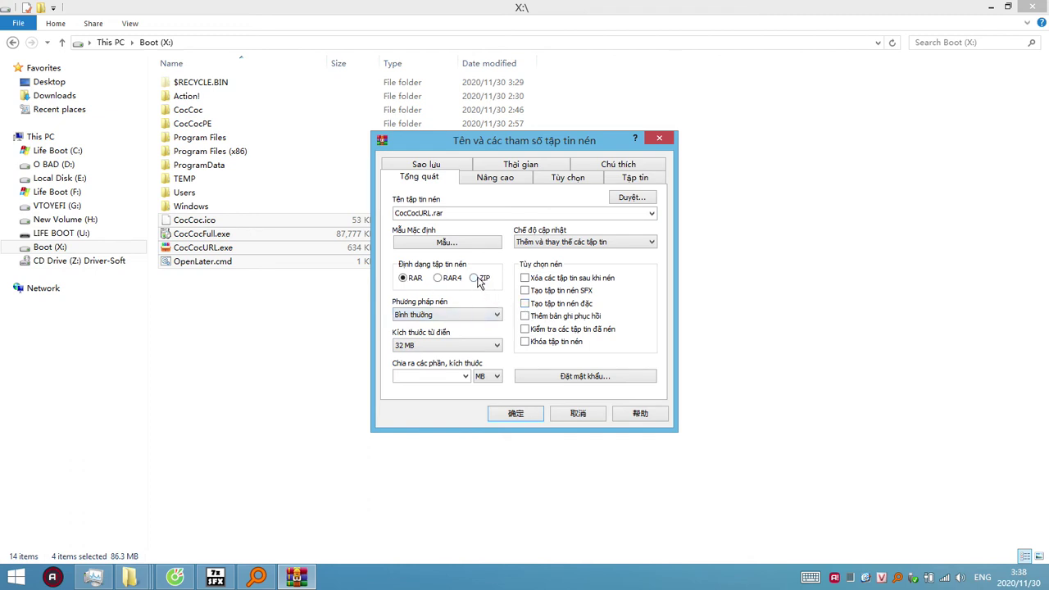
pyautogui.click(476, 279)
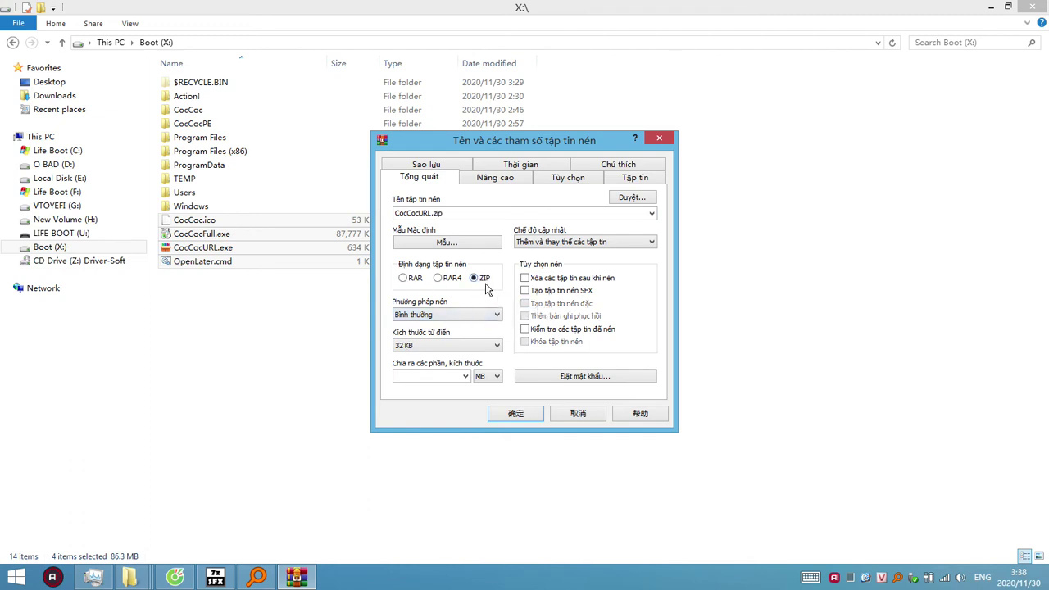
pyautogui.click(404, 278)
pyautogui.click(447, 316)
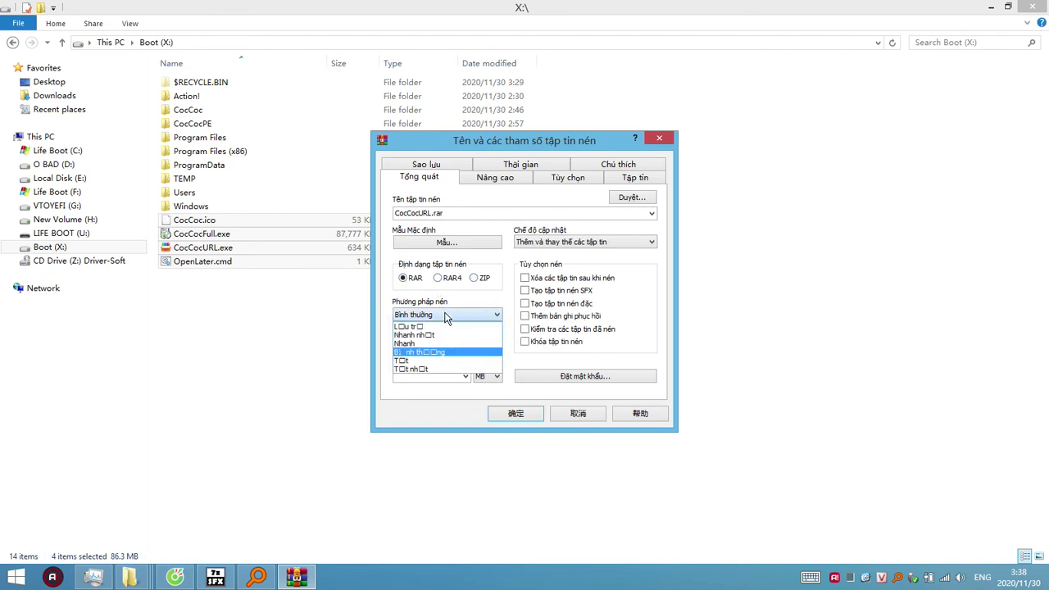
pyautogui.click(431, 370)
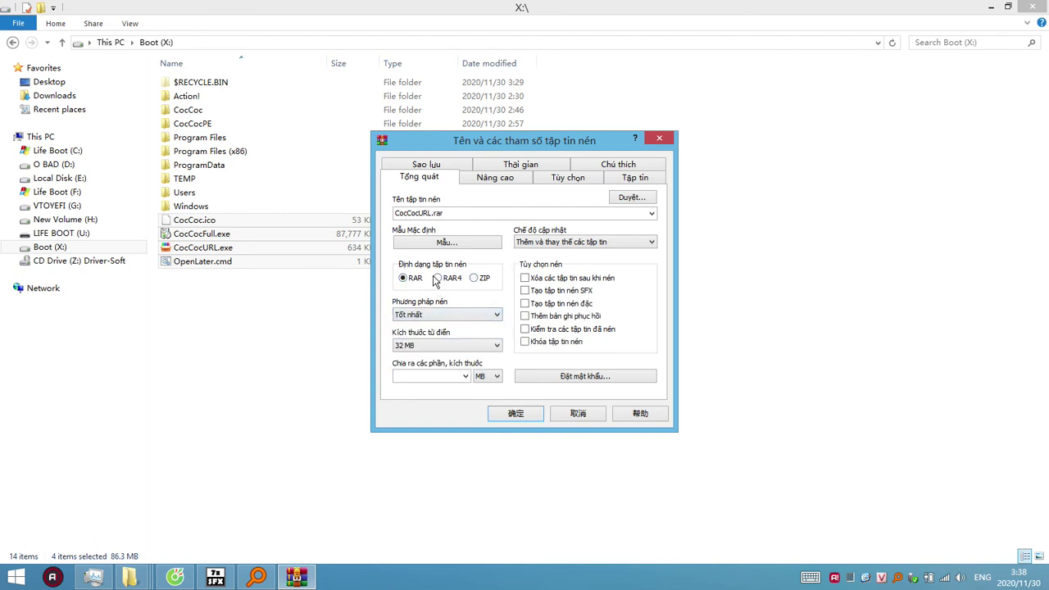
# Step: Open CocCocFull.exe in WinRAR and examine the setup.exe it contains
pyautogui.click(244, 356)
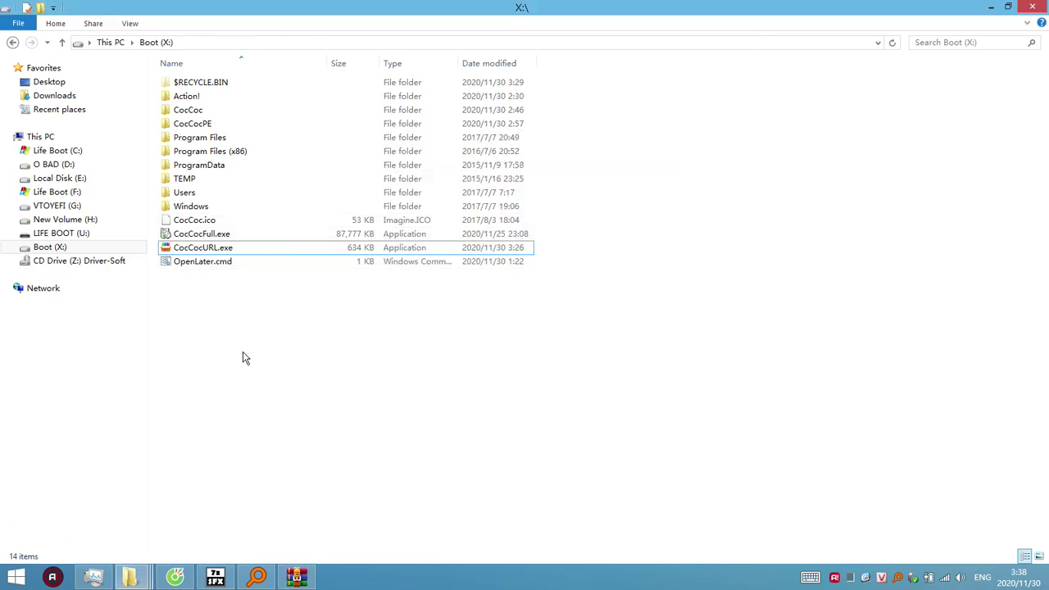
pyautogui.click(224, 251)
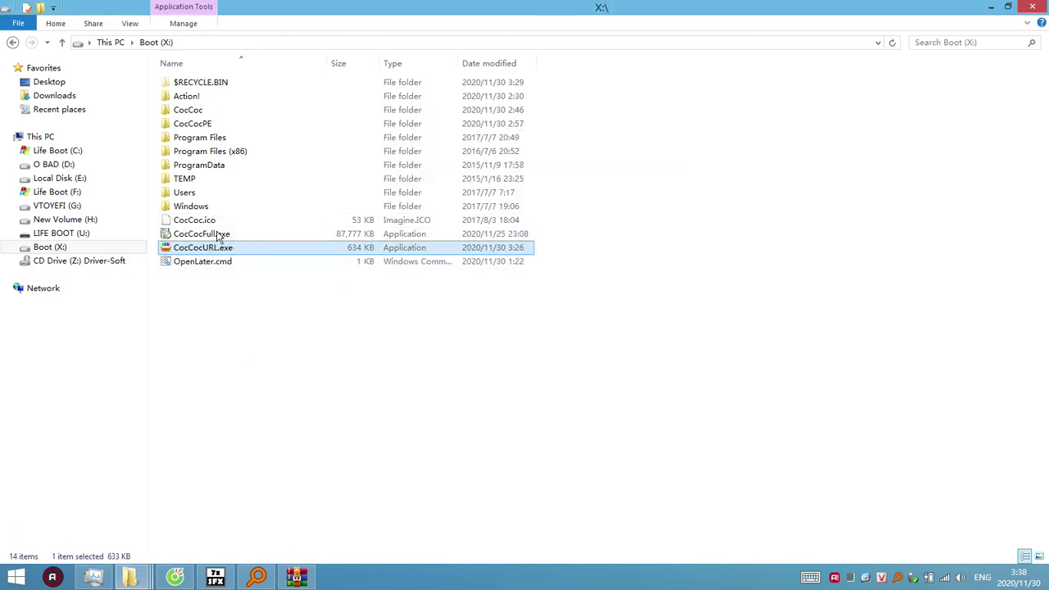
pyautogui.click(232, 236)
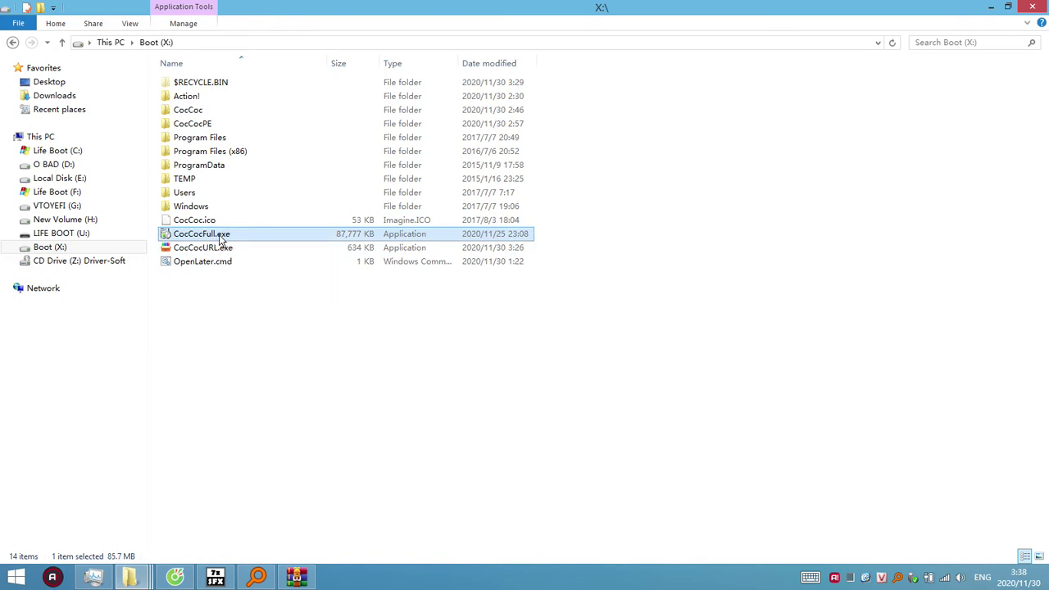
pyautogui.rightClick(220, 238)
pyautogui.click(328, 306)
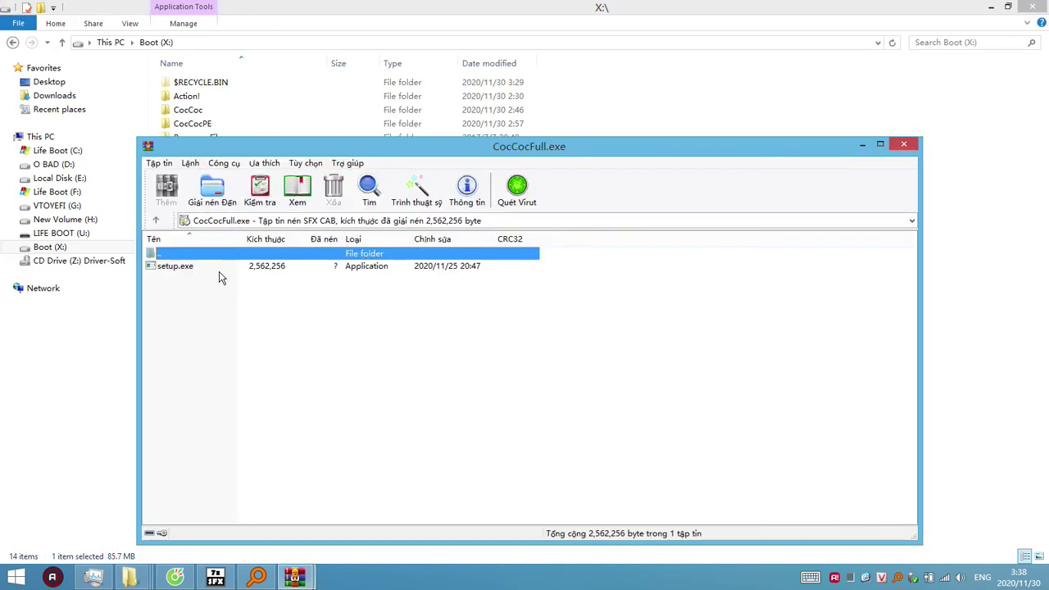
pyautogui.moveTo(244, 239); pyautogui.dragTo(293, 239)
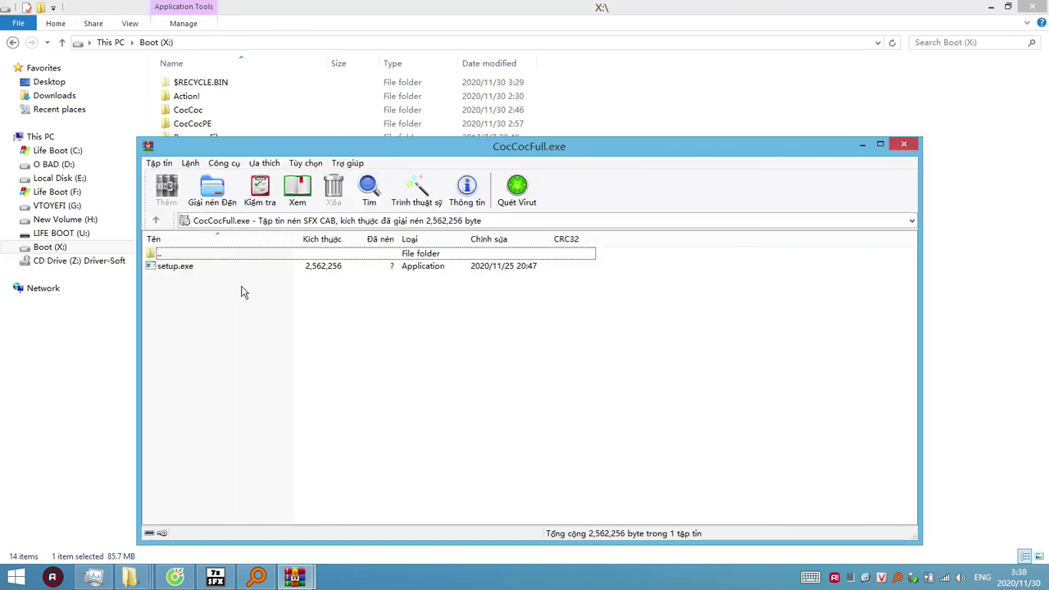
pyautogui.moveTo(436, 149); pyautogui.dragTo(557, 149)
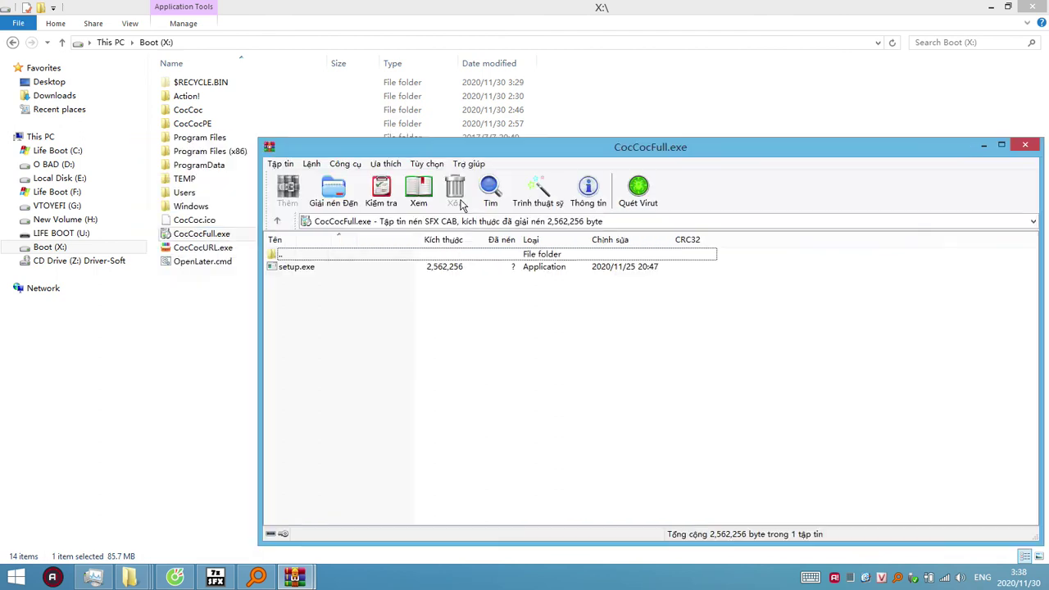
pyautogui.click(293, 271)
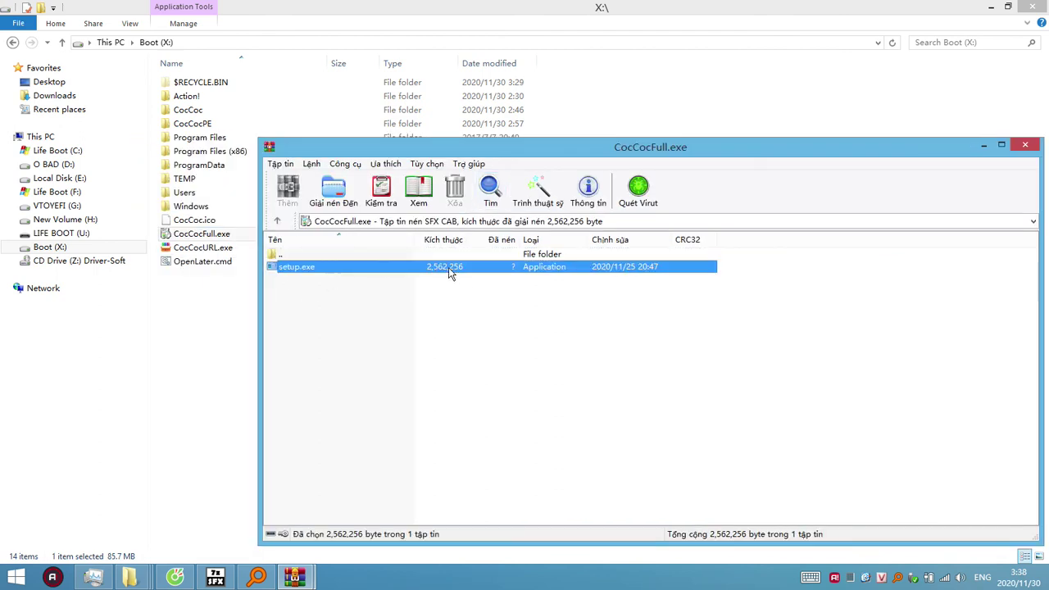
# Step: Close the WinRAR view of CocCocFull.exe, reopen the file with 7-Zip, examine the browser.7z inside it, and close 7-Zip
pyautogui.click(1024, 146)
pyautogui.rightClick(226, 237)
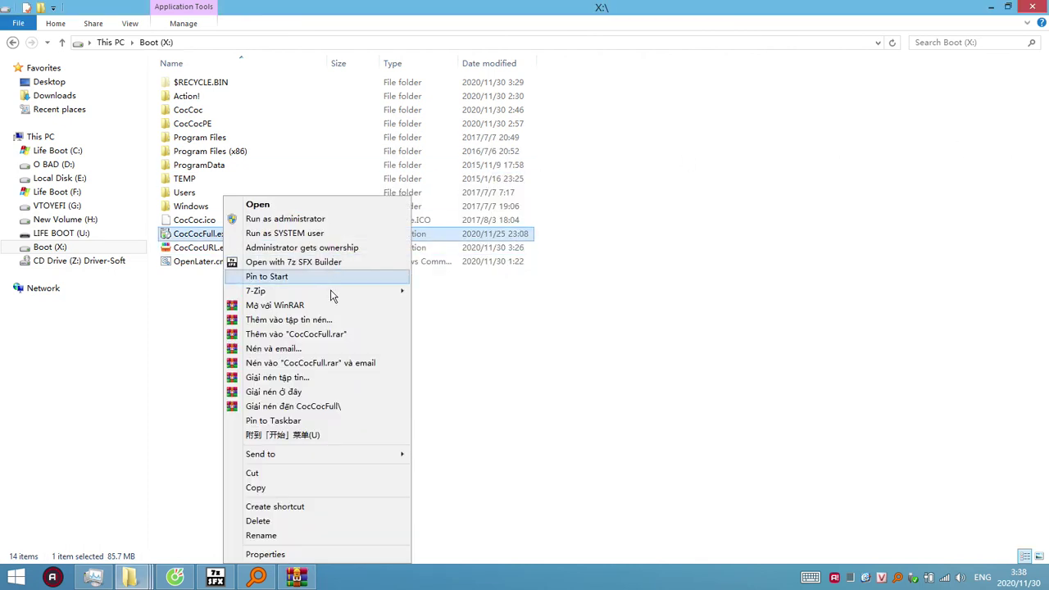
pyautogui.moveTo(377, 295)
pyautogui.click(441, 295)
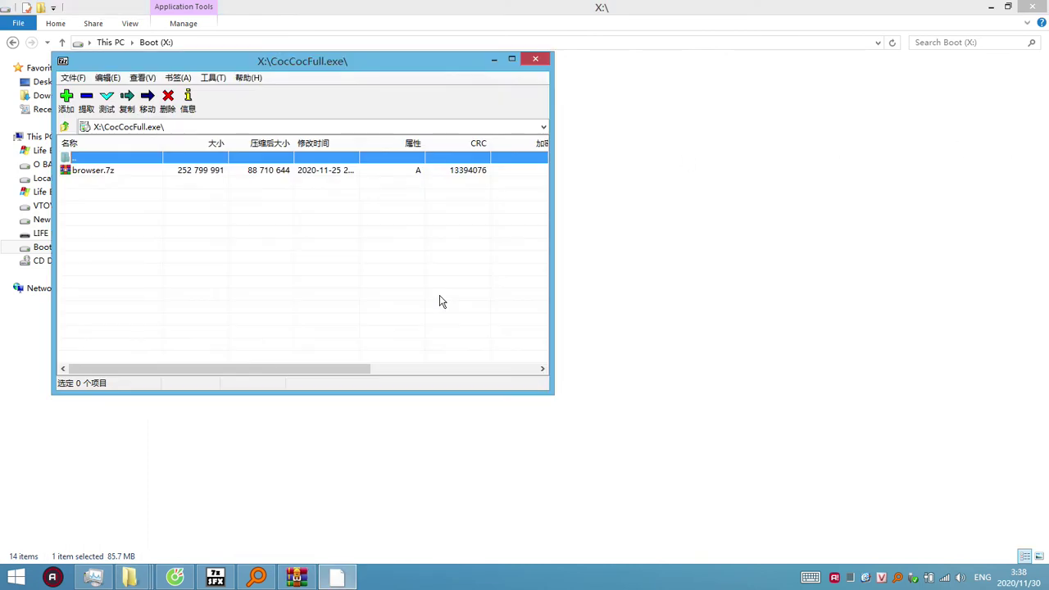
pyautogui.click(119, 172)
pyautogui.moveTo(228, 59); pyautogui.dragTo(551, 208)
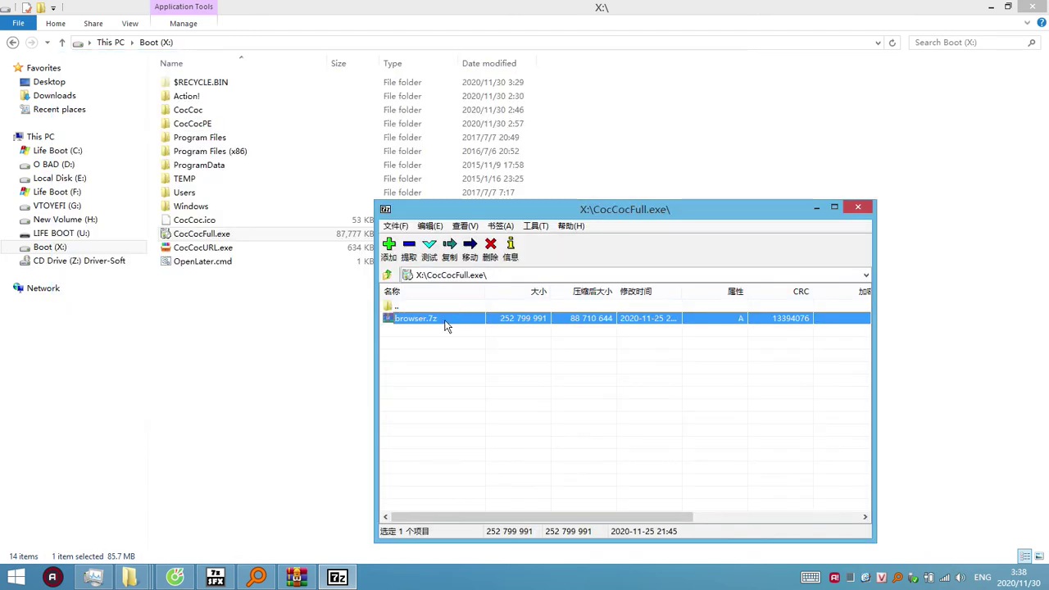
pyautogui.click(429, 340)
pyautogui.click(857, 207)
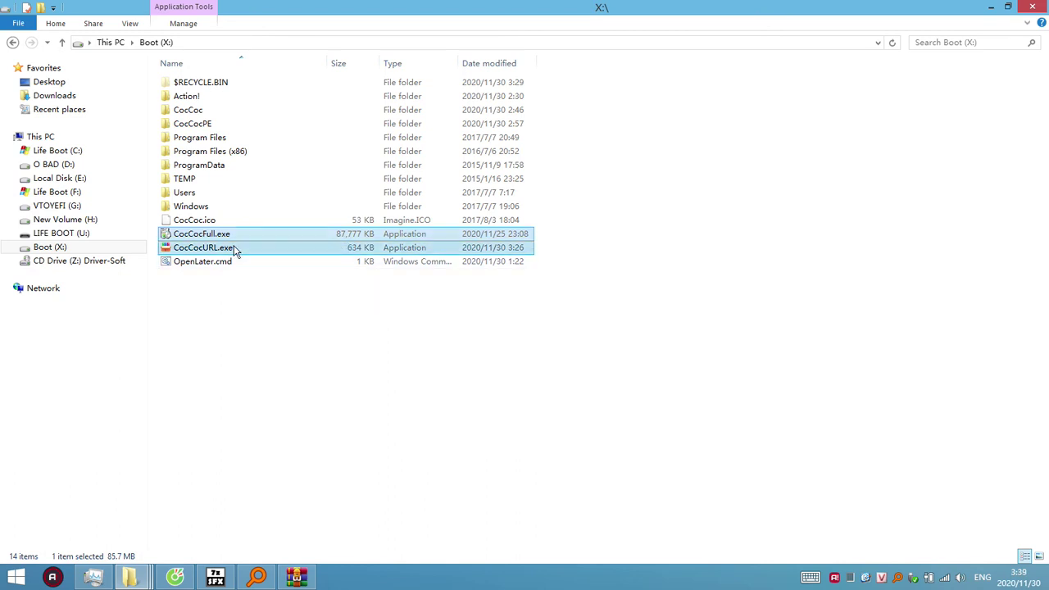
# Step: Return to the pending WinRAR archive settings and set the compression method to Bình thường
pyautogui.click(246, 344)
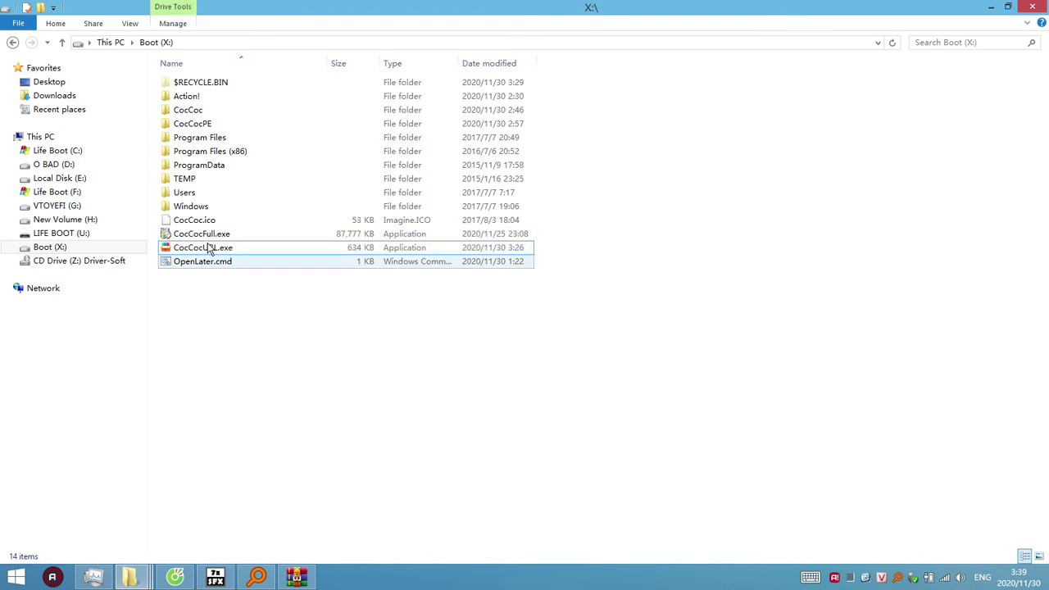
pyautogui.moveTo(209, 249); pyautogui.dragTo(297, 577)
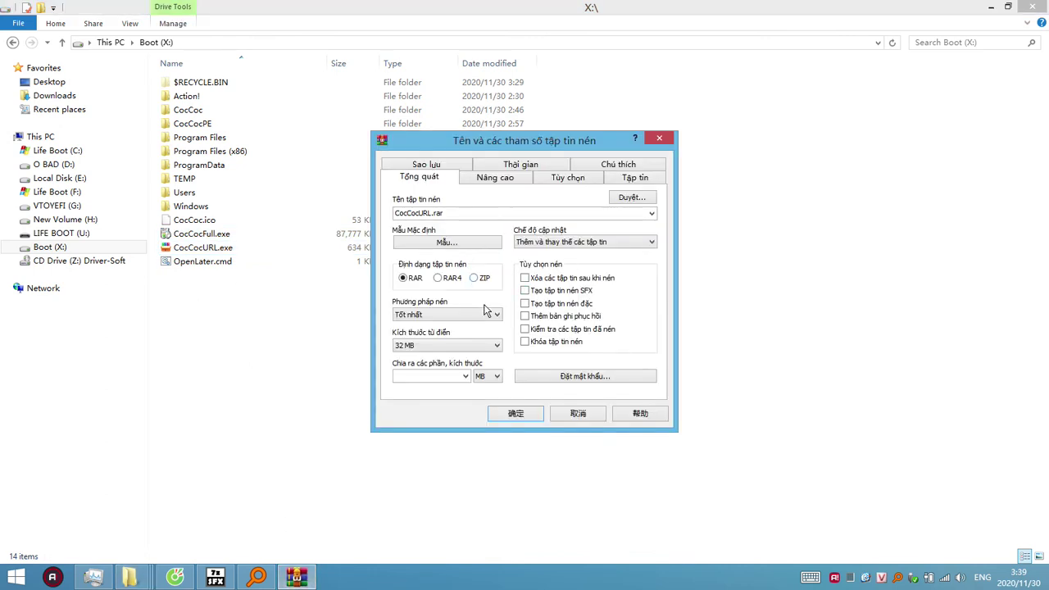
pyautogui.click(484, 318)
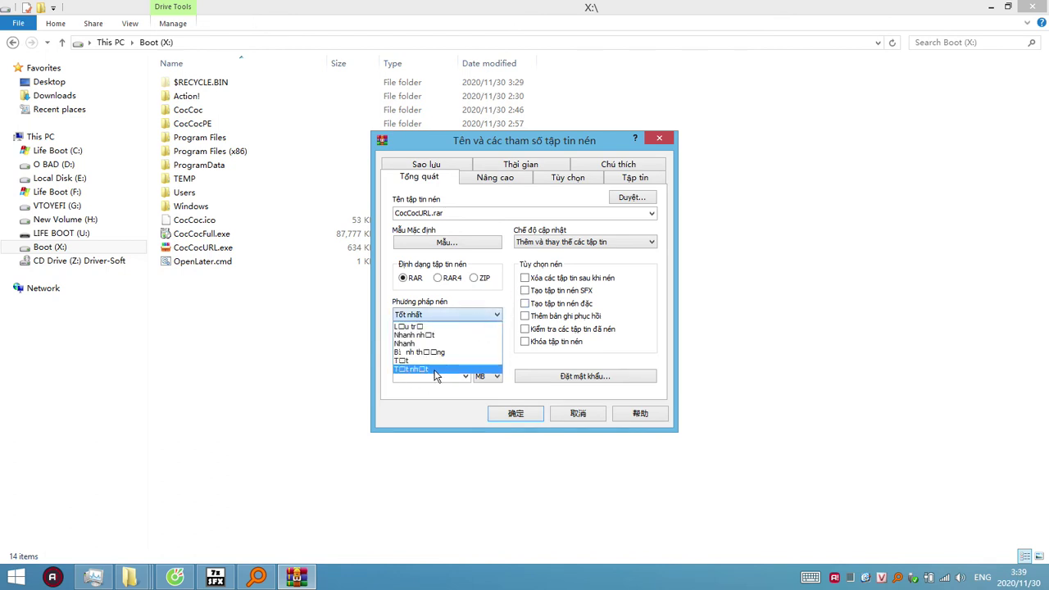
pyautogui.click(433, 368)
pyautogui.click(468, 316)
pyautogui.click(444, 373)
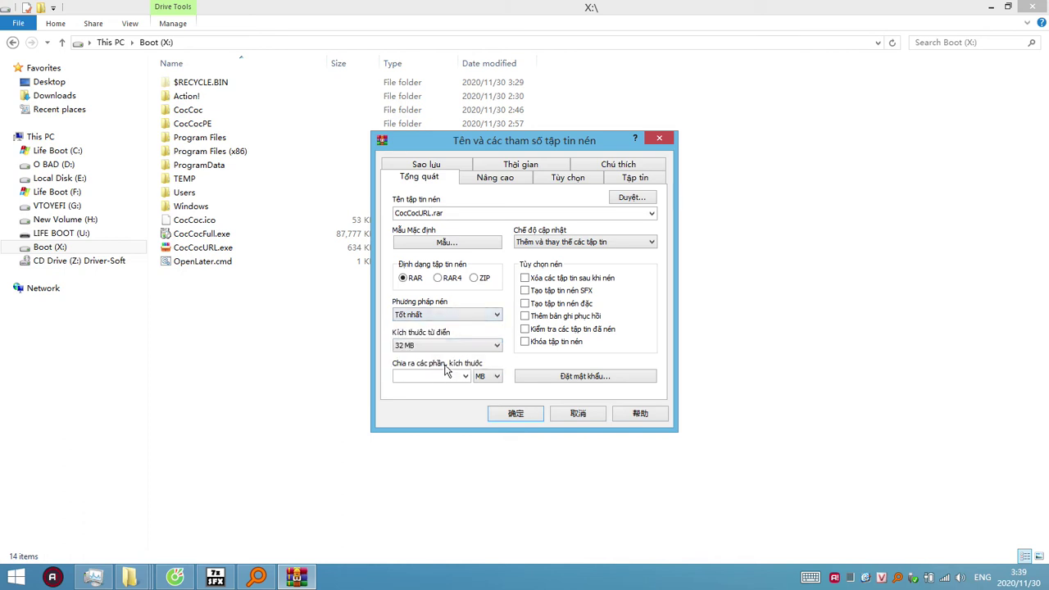
pyautogui.click(470, 317)
pyautogui.click(443, 353)
pyautogui.click(266, 235)
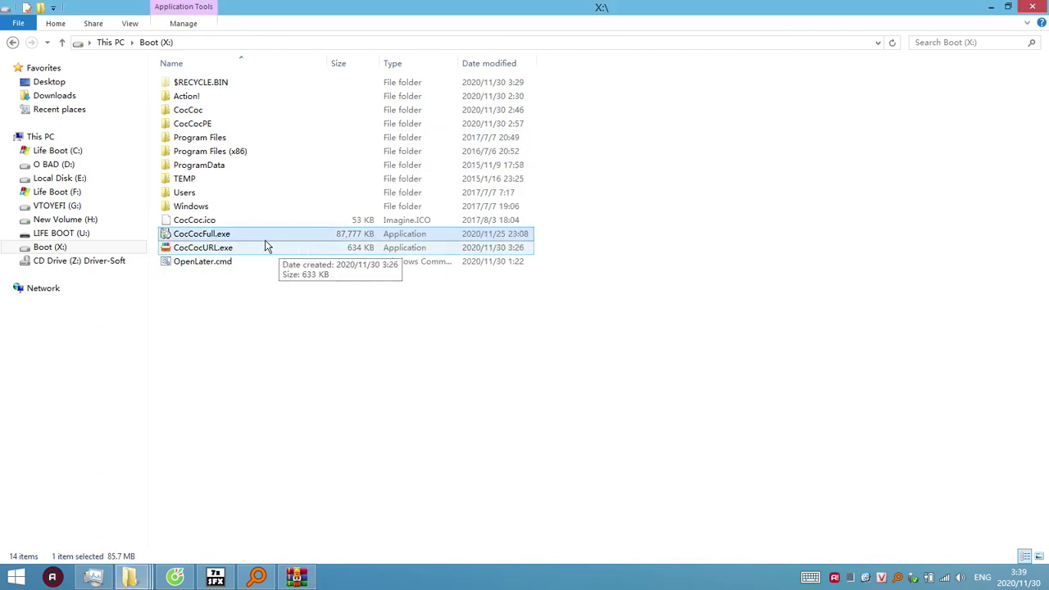
pyautogui.rightClick(222, 235)
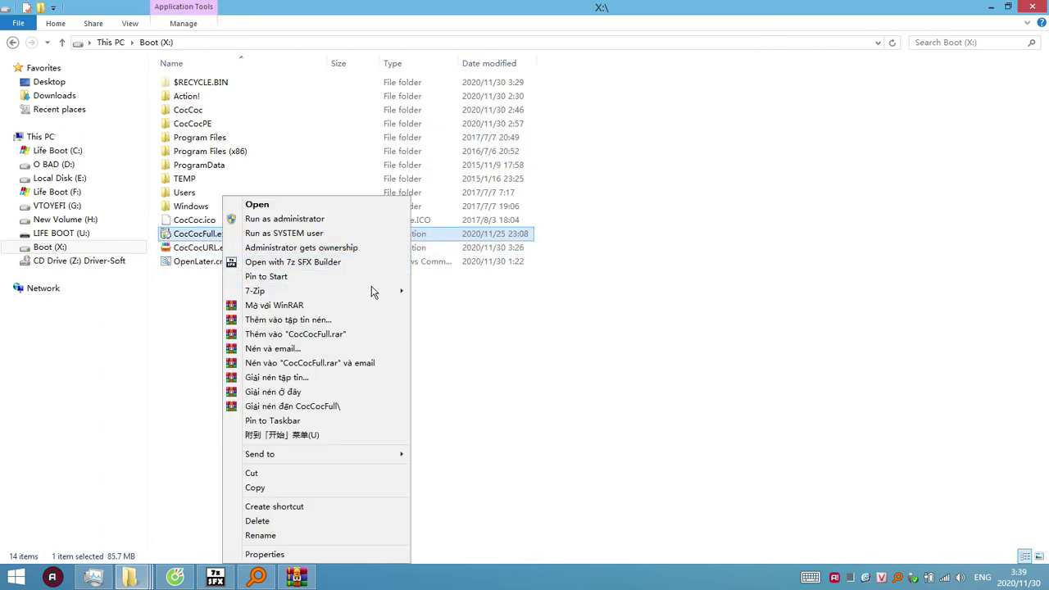
pyautogui.moveTo(375, 293)
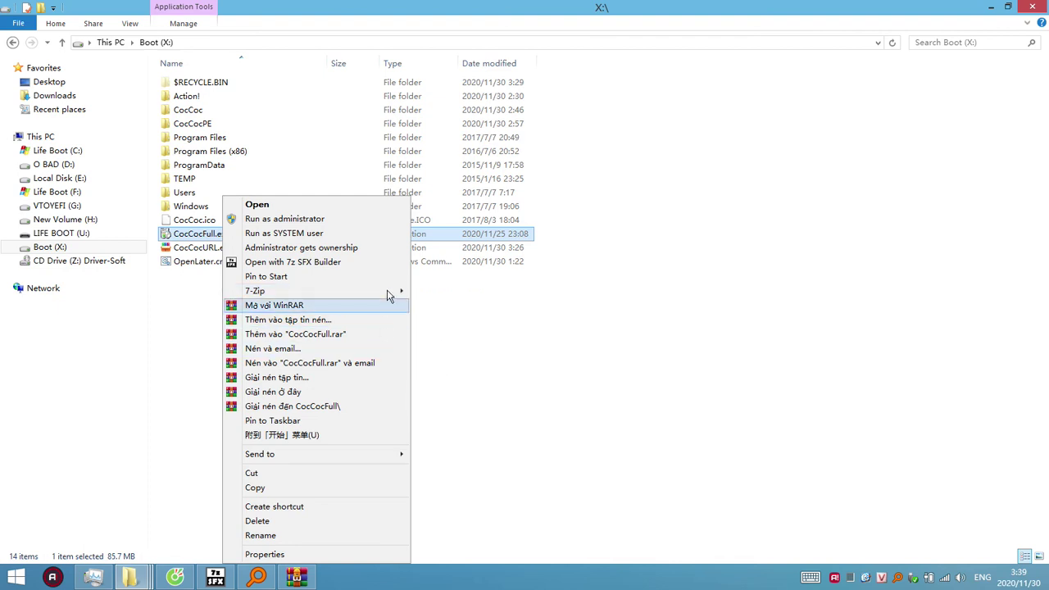
pyautogui.click(467, 382)
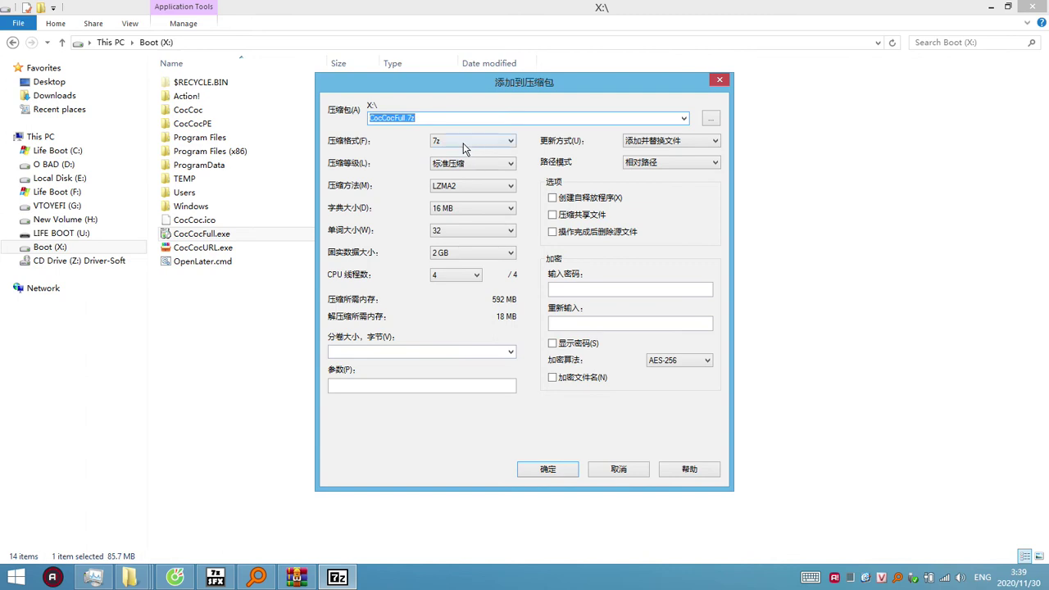
pyautogui.click(427, 117)
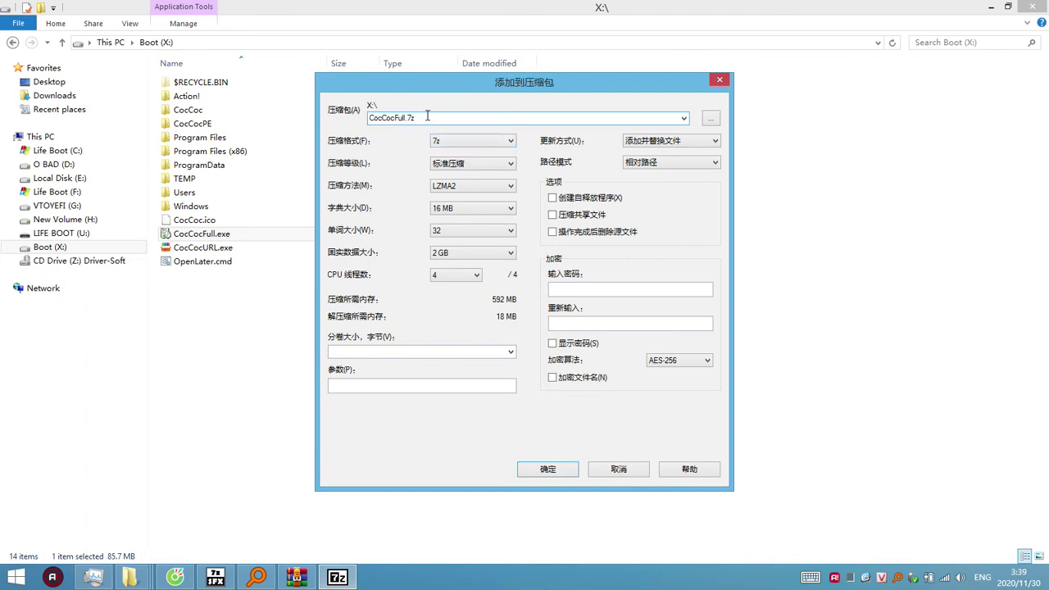
pyautogui.click(480, 165)
pyautogui.click(451, 218)
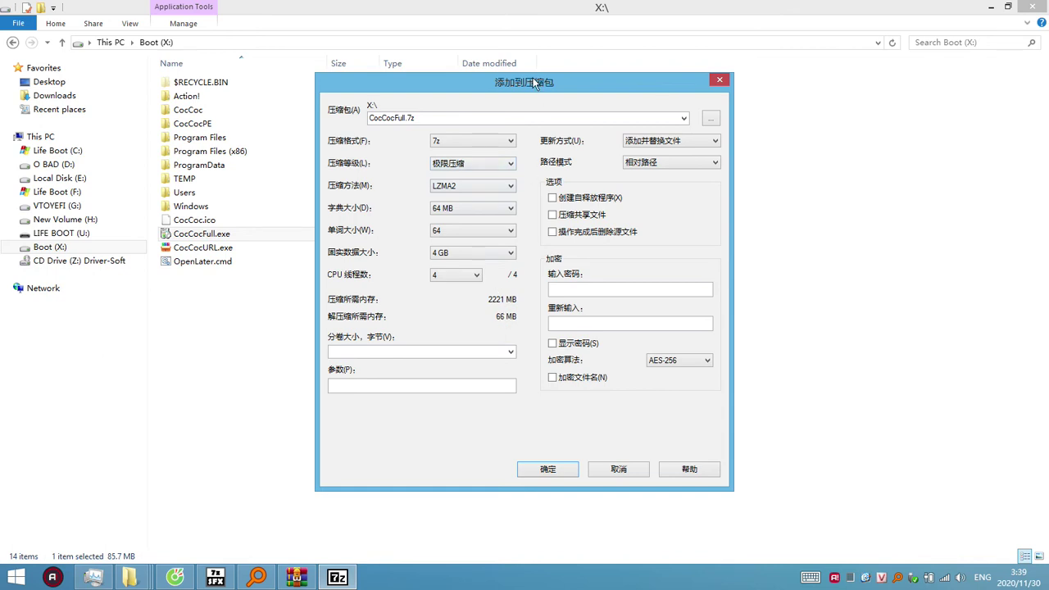
pyautogui.moveTo(534, 85); pyautogui.dragTo(645, 132)
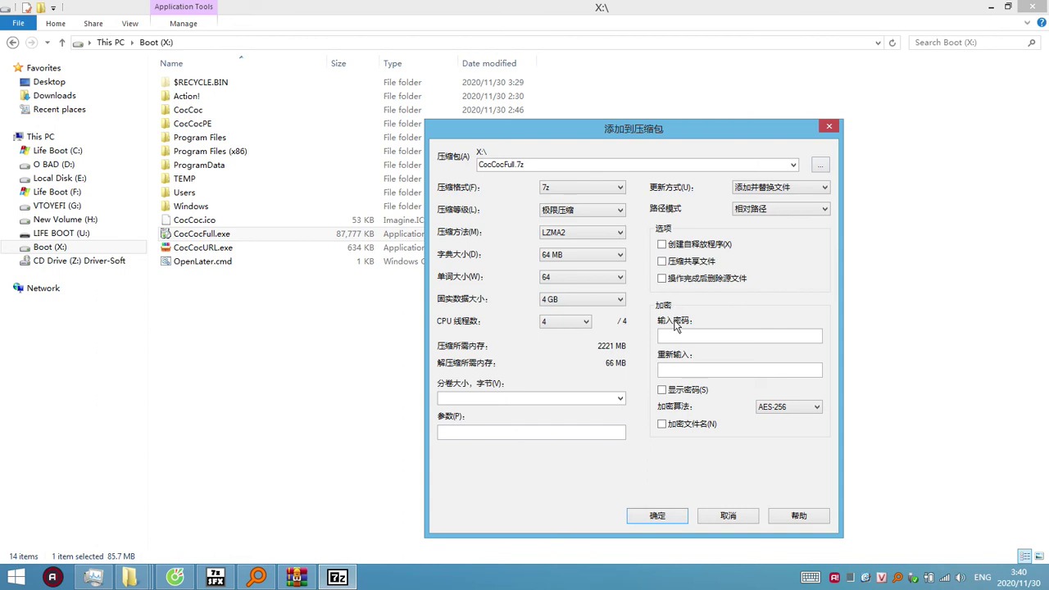
pyautogui.click(729, 516)
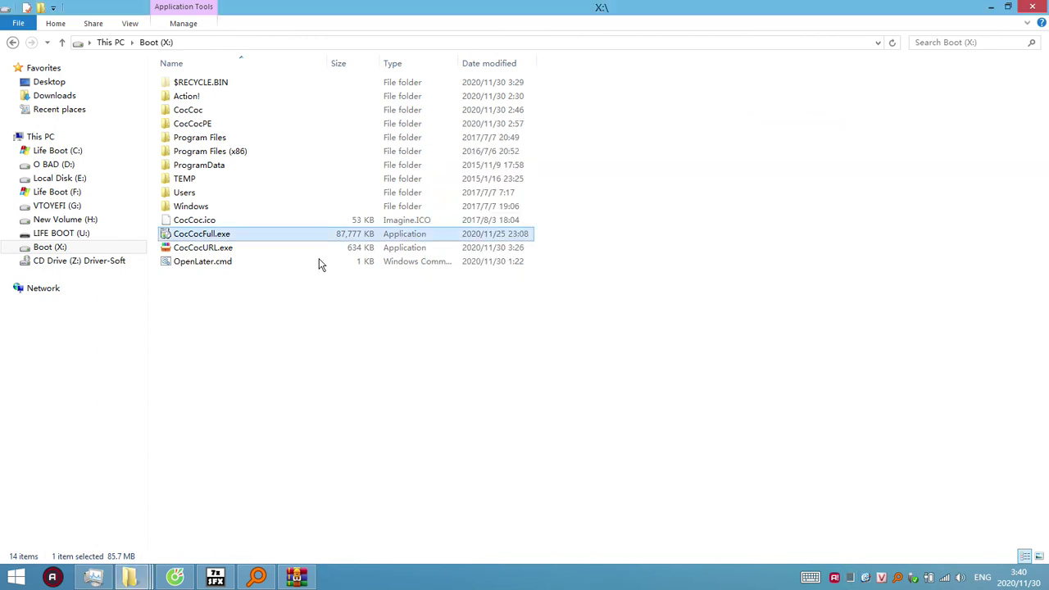
# Step: Enable Tạo tập tin nén SFX and Tạo tập tin nén đặc in the pending WinRAR archive's settings
pyautogui.click(222, 251)
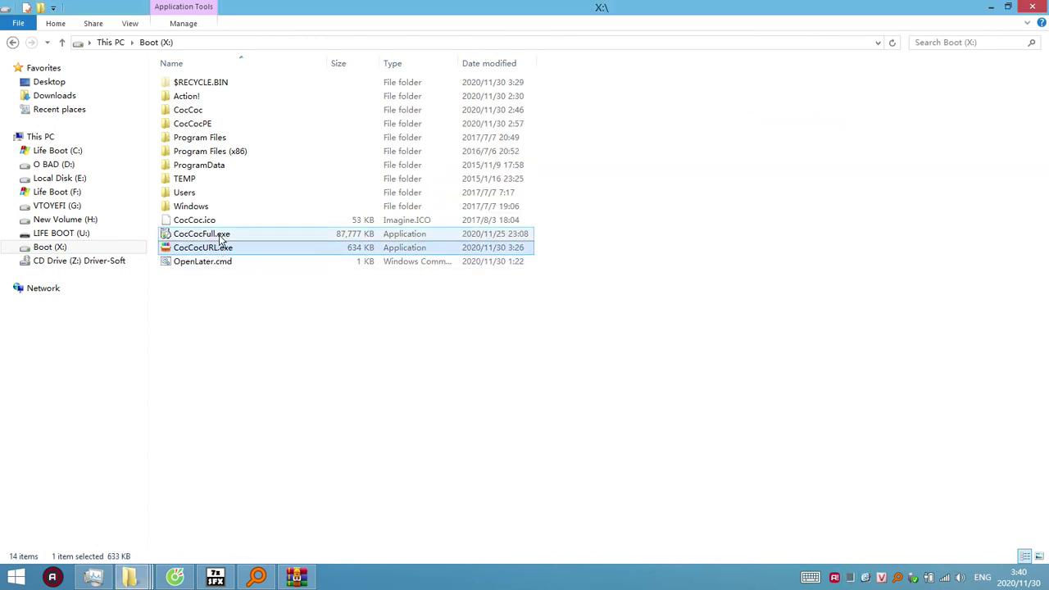
pyautogui.click(220, 237)
pyautogui.click(296, 578)
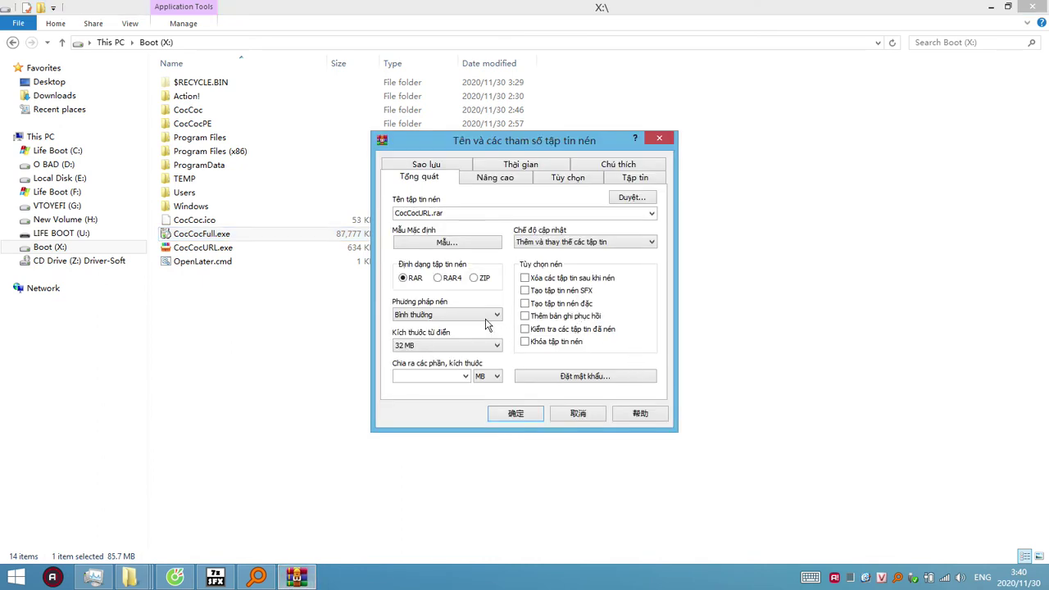
pyautogui.click(500, 182)
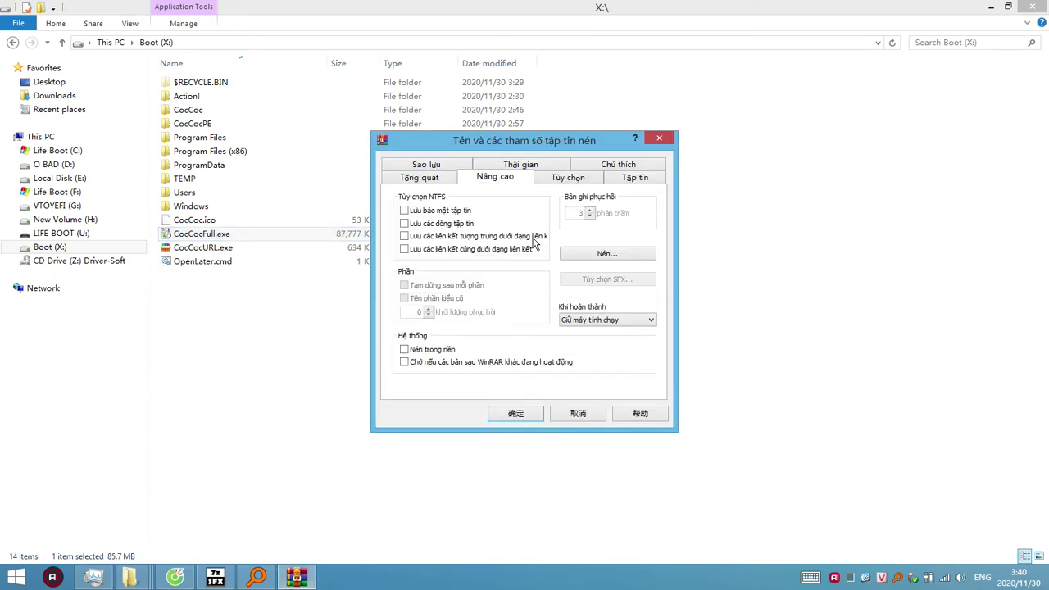
pyautogui.click(422, 176)
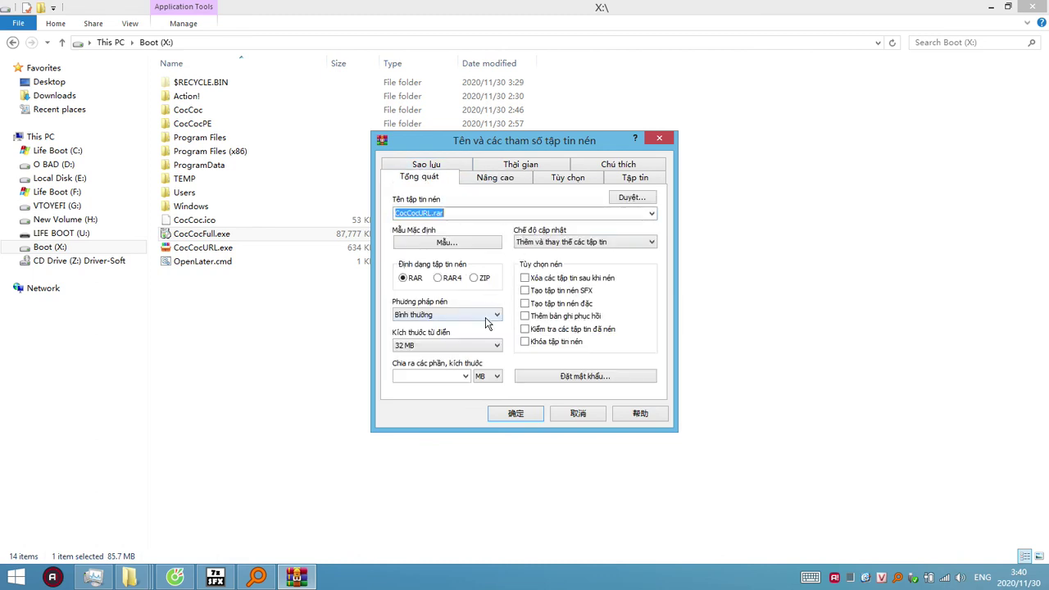
pyautogui.click(524, 290)
pyautogui.click(524, 303)
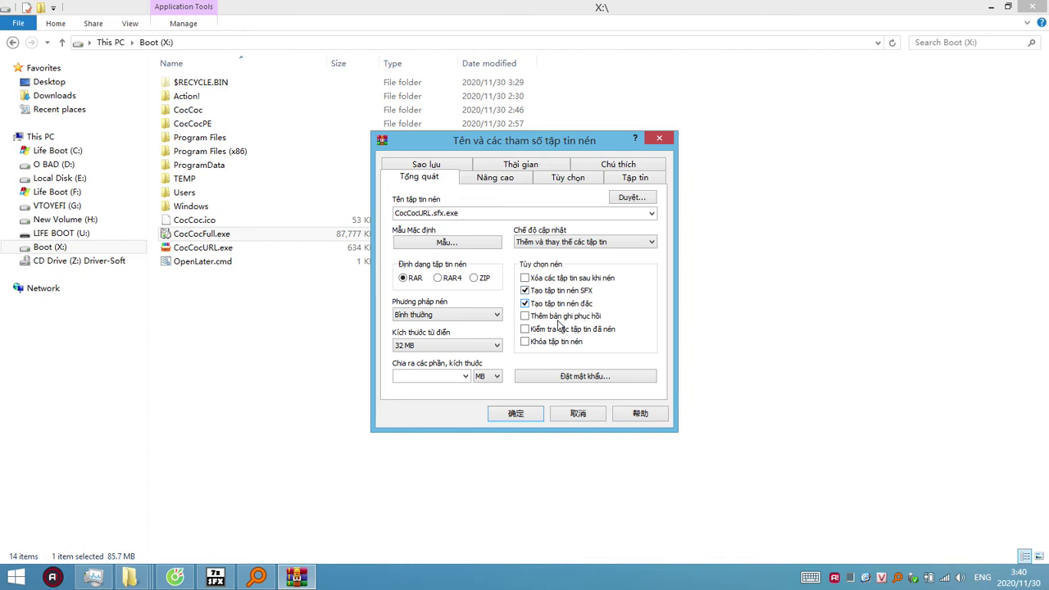
# Step: Enter %SystemDrive% as the extraction path in the advanced SFX options, copy the text, and clear the field
pyautogui.click(506, 180)
pyautogui.click(614, 281)
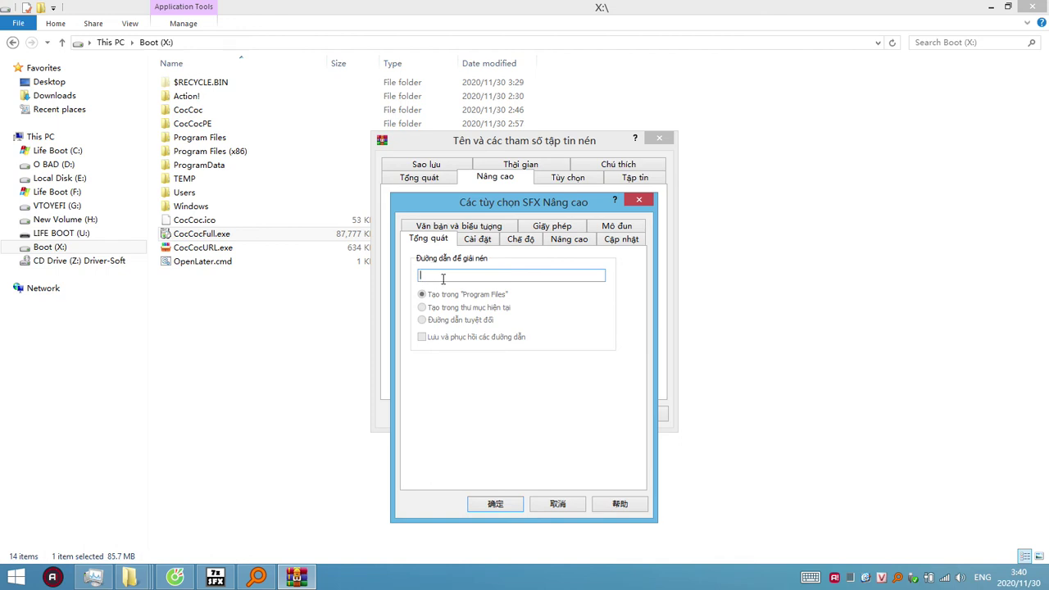
pyautogui.write('%SystemDrive')
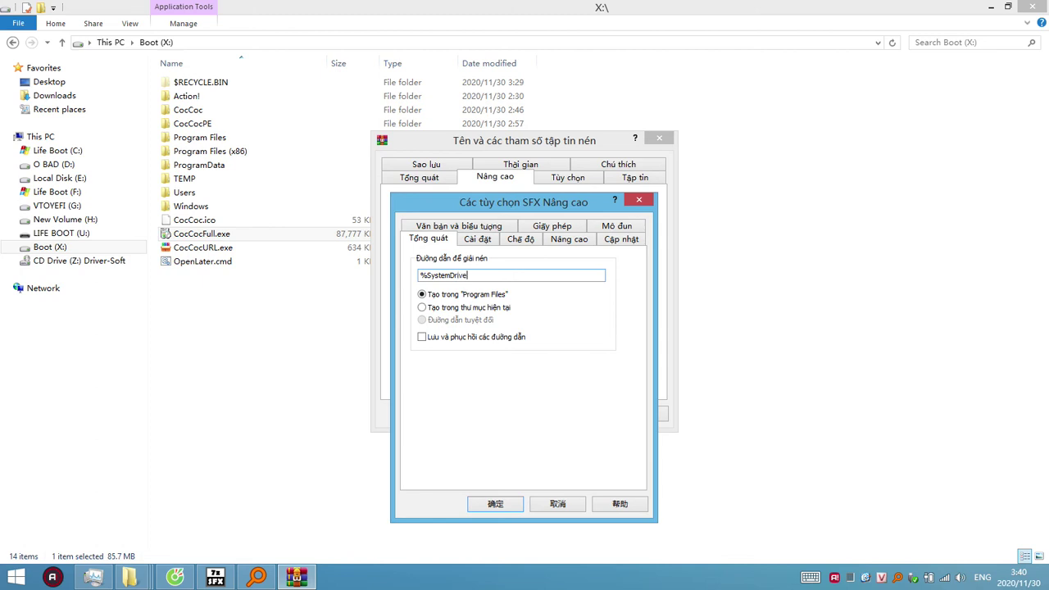
pyautogui.write('%')
pyautogui.hotkey('shift', 'Home')
pyautogui.hotkey('ctrl', 'c')
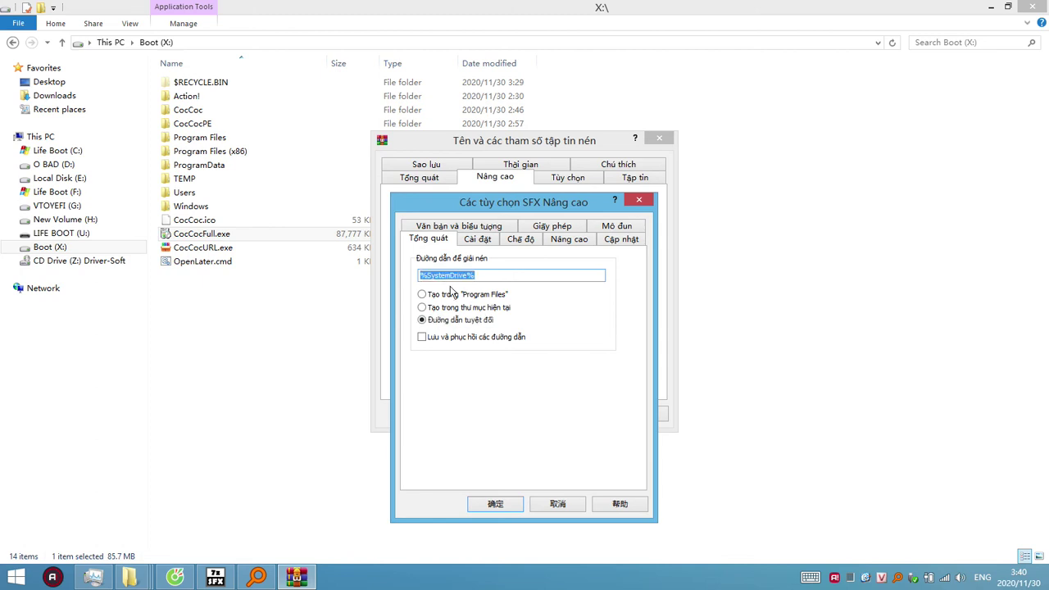
pyautogui.press('BackSpace')
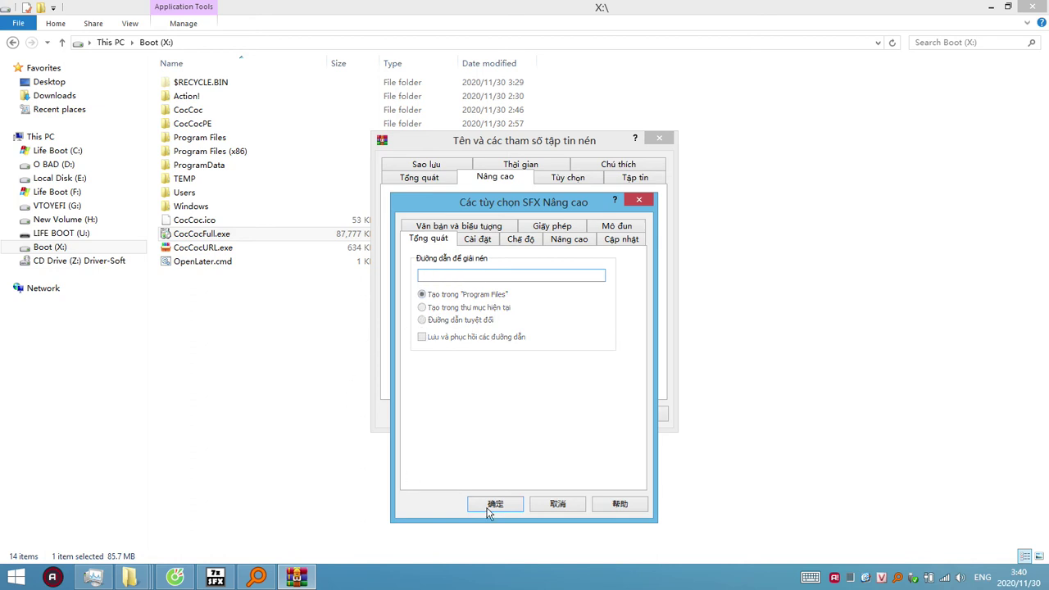
# Step: Check which drive the copied %SystemDrive% variable resolves to in File Explorer, starting from This PC
pyautogui.click(299, 400)
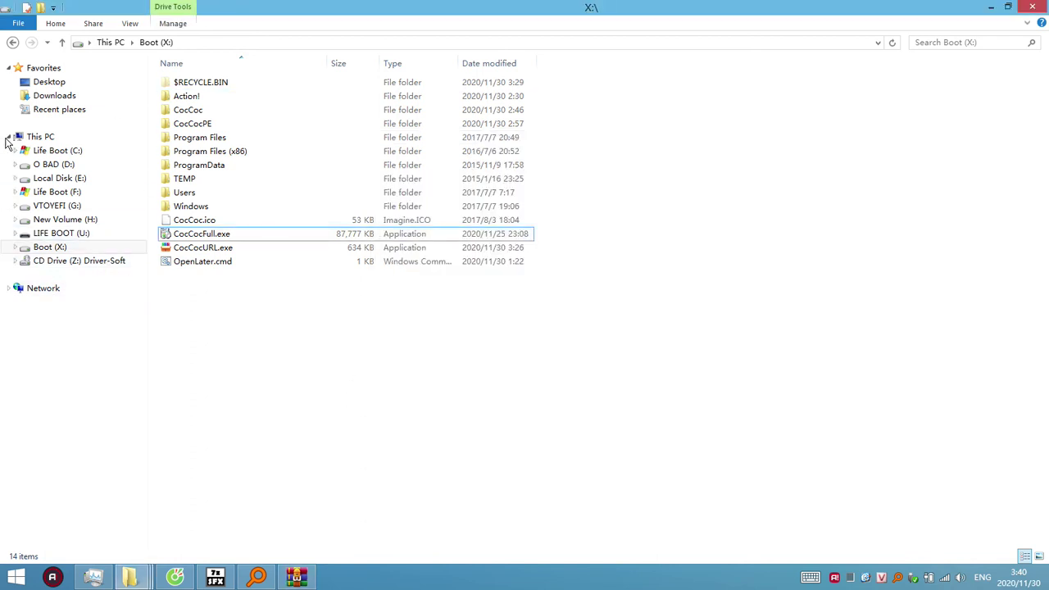
pyautogui.click(43, 137)
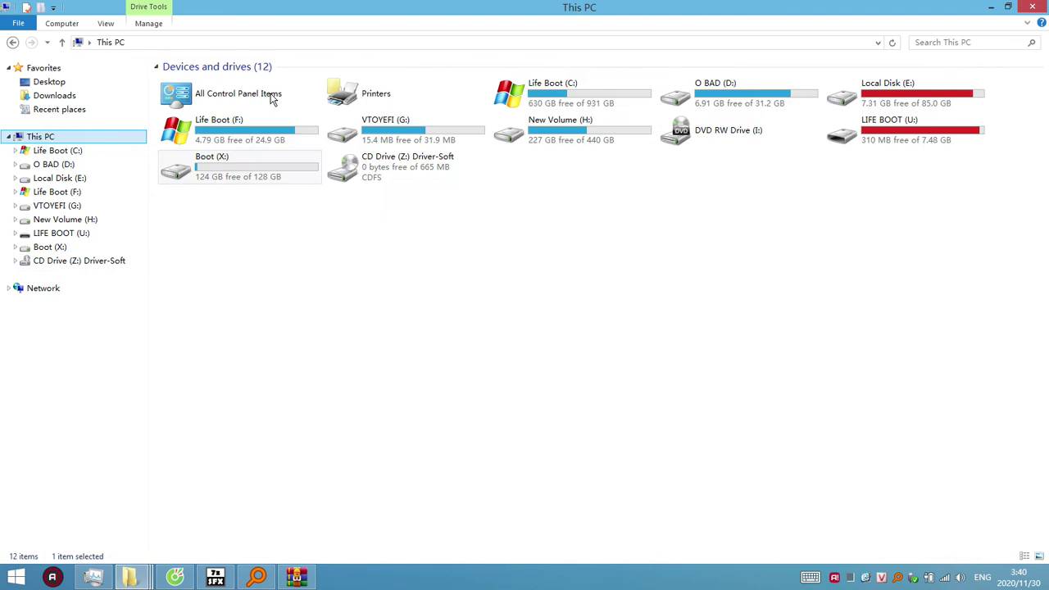
pyautogui.click(288, 41)
pyautogui.hotkey('ctrl', 'v')
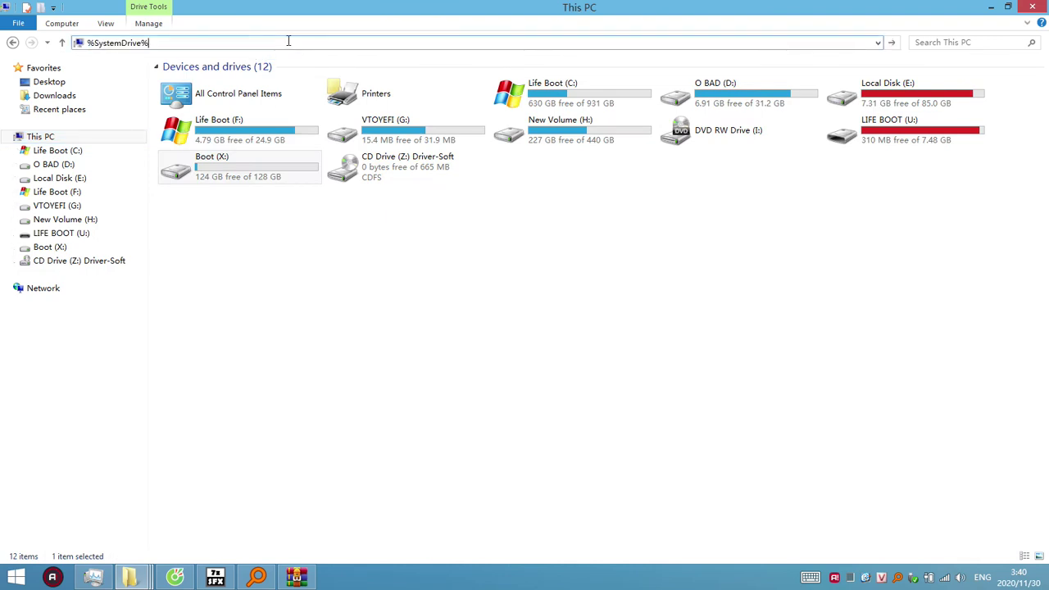
pyautogui.press('Return')
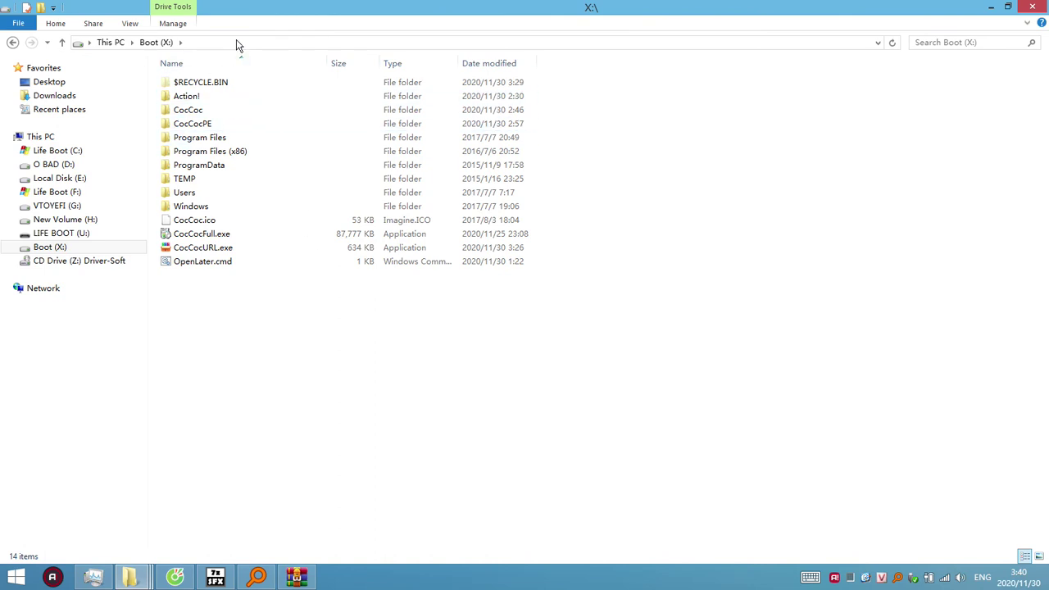
# Step: Return to the advanced SFX options and set the extraction path to %SystemDrive%
pyautogui.write('coccocurl')
pyautogui.press('Return')
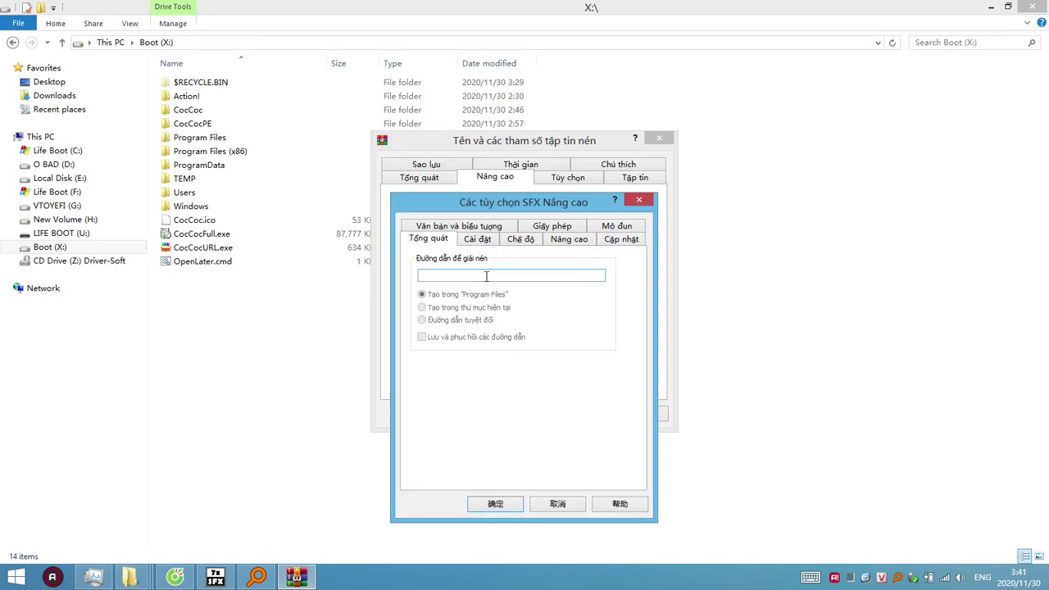
pyautogui.hotkey('ctrl', 'v')
# Step: Copy the full file name of CocCocFull.exe and set it as the program the SFX archive runs after extraction
pyautogui.click(480, 240)
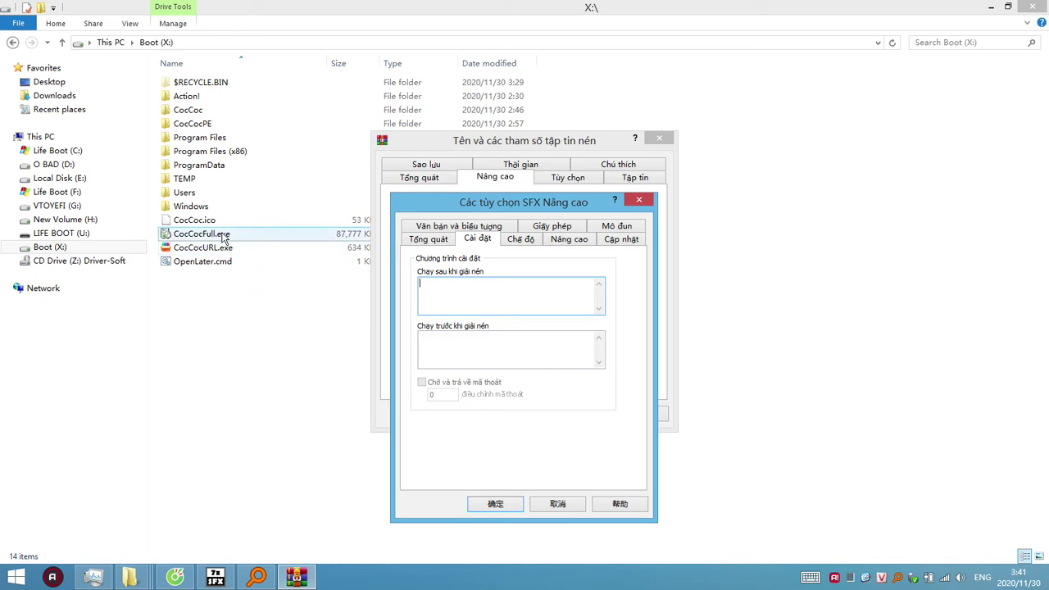
pyautogui.click(213, 264)
pyautogui.click(221, 235)
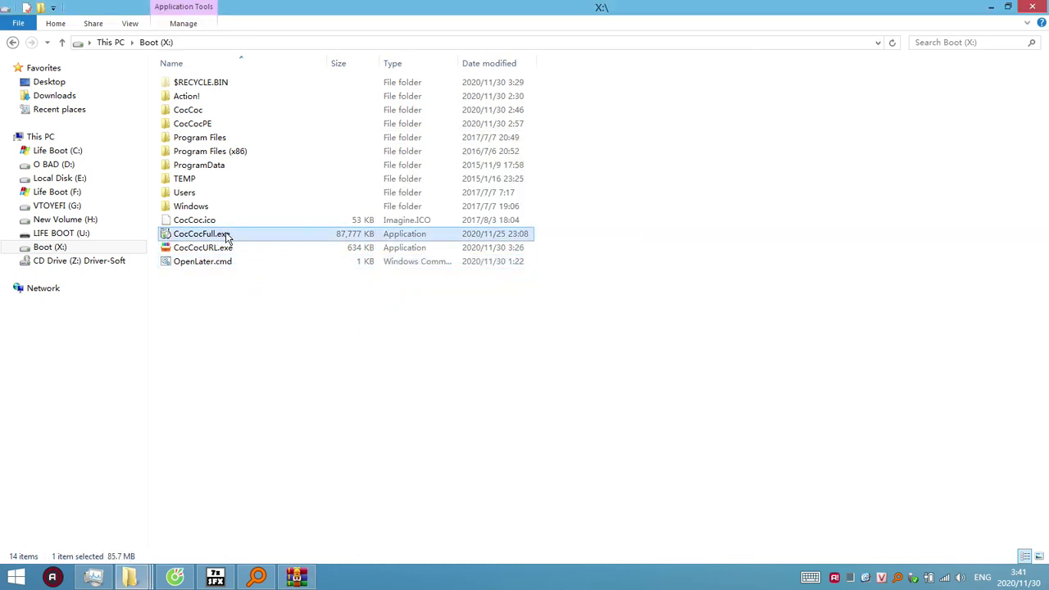
pyautogui.click(232, 234)
pyautogui.hotkey('ctrl', 'a')
pyautogui.hotkey('ctrl', 'c')
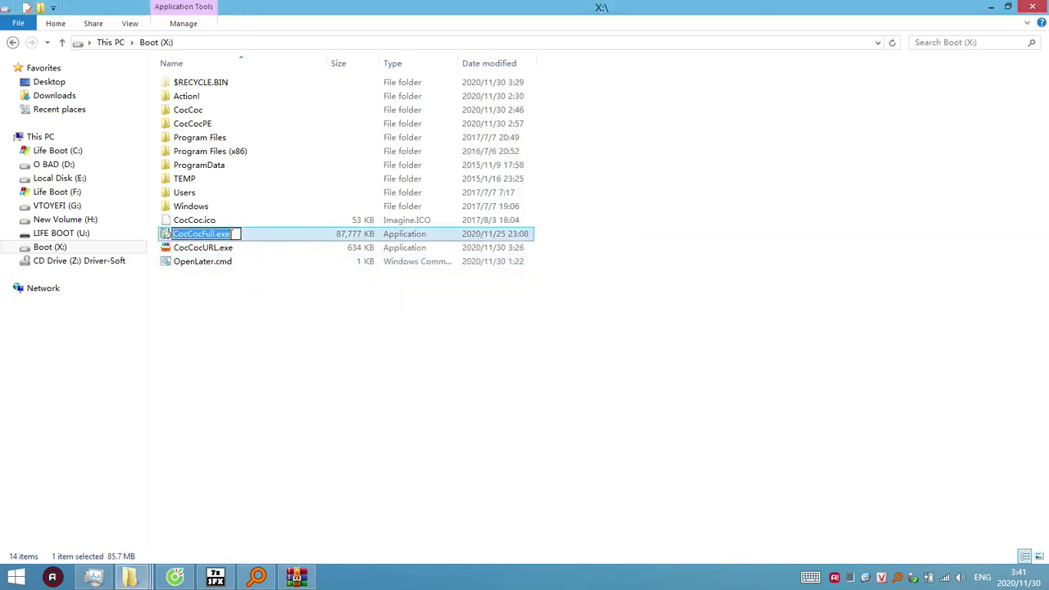
pyautogui.click(297, 577)
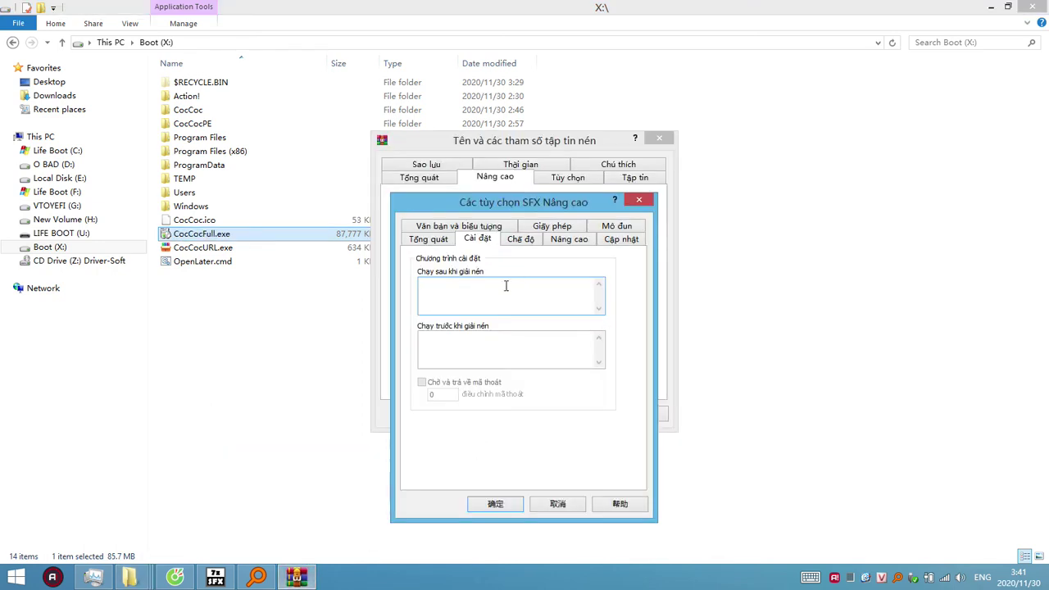
pyautogui.hotkey('ctrl', 'v')
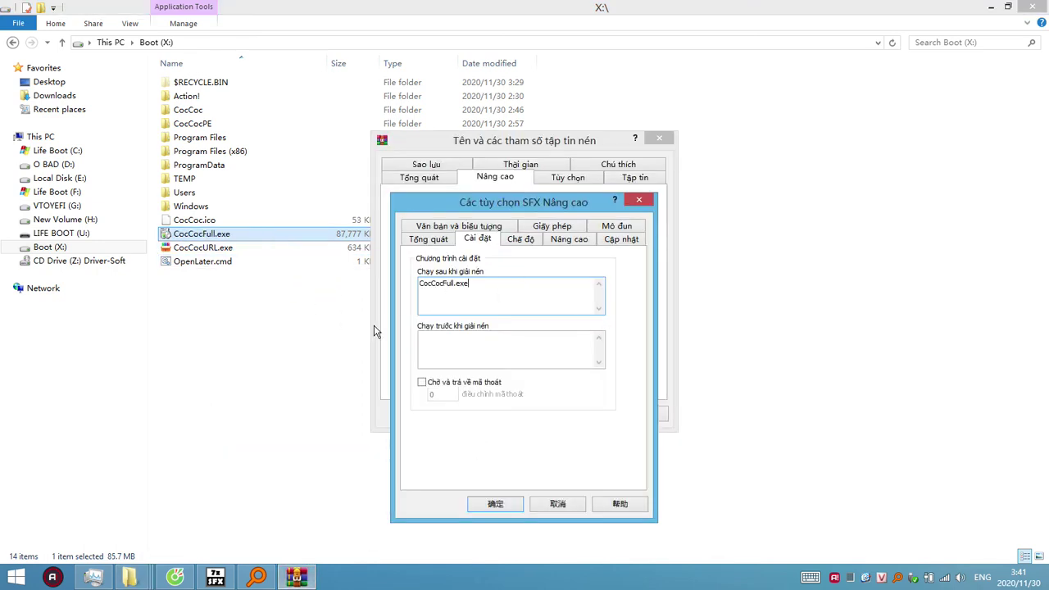
# Step: Copy the %SystemDrive% extraction path and prefix the run-after-extraction program with it, making %SystemDrive%\CocCocFull.exe
pyautogui.click(429, 240)
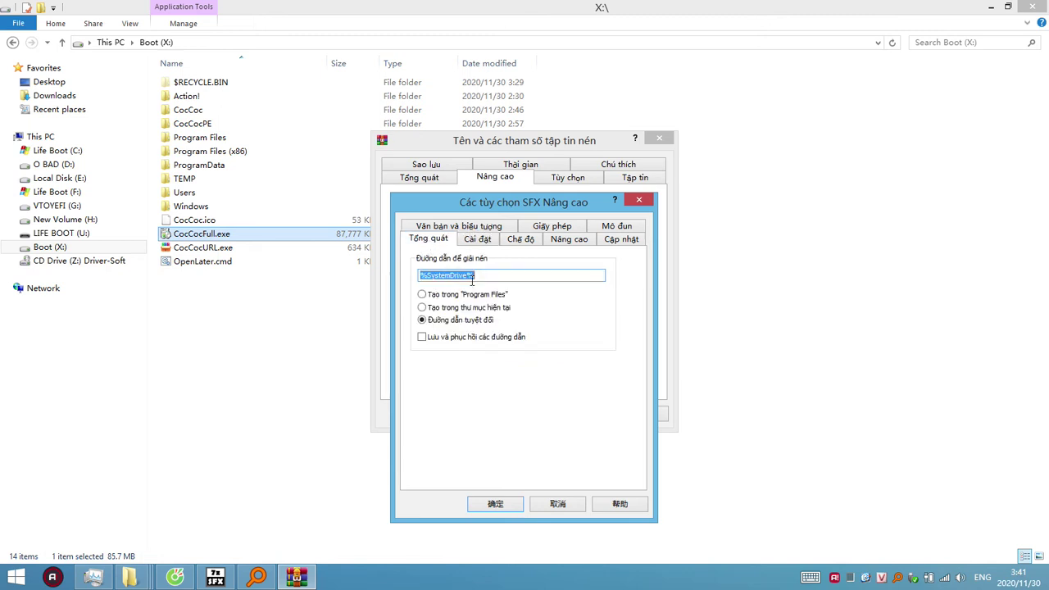
pyautogui.hotkey('ctrl', 'x')
pyautogui.hotkey('ctrl', 'v')
pyautogui.click(479, 240)
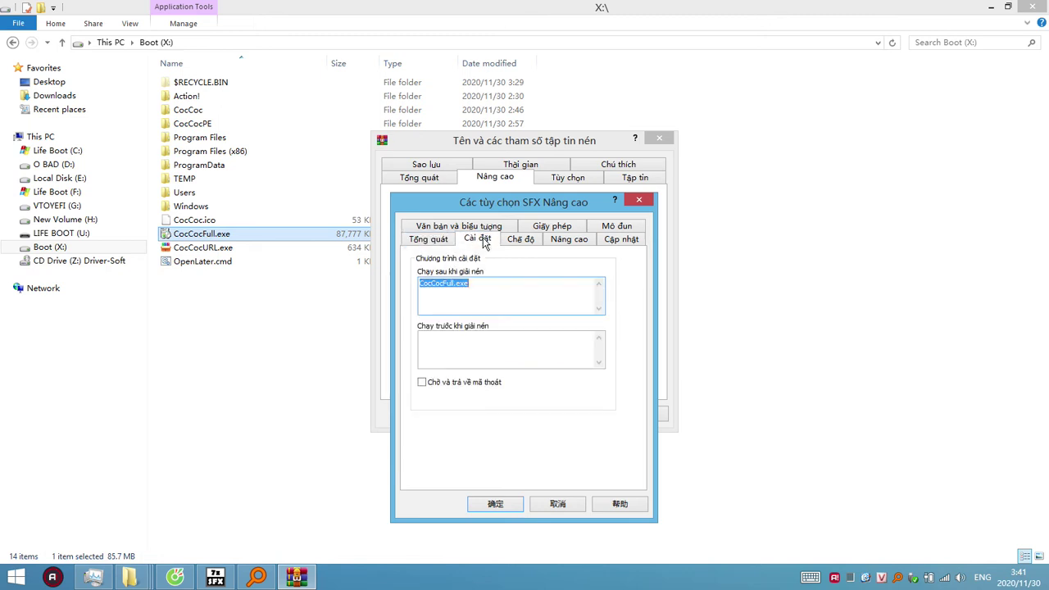
pyautogui.click(420, 284)
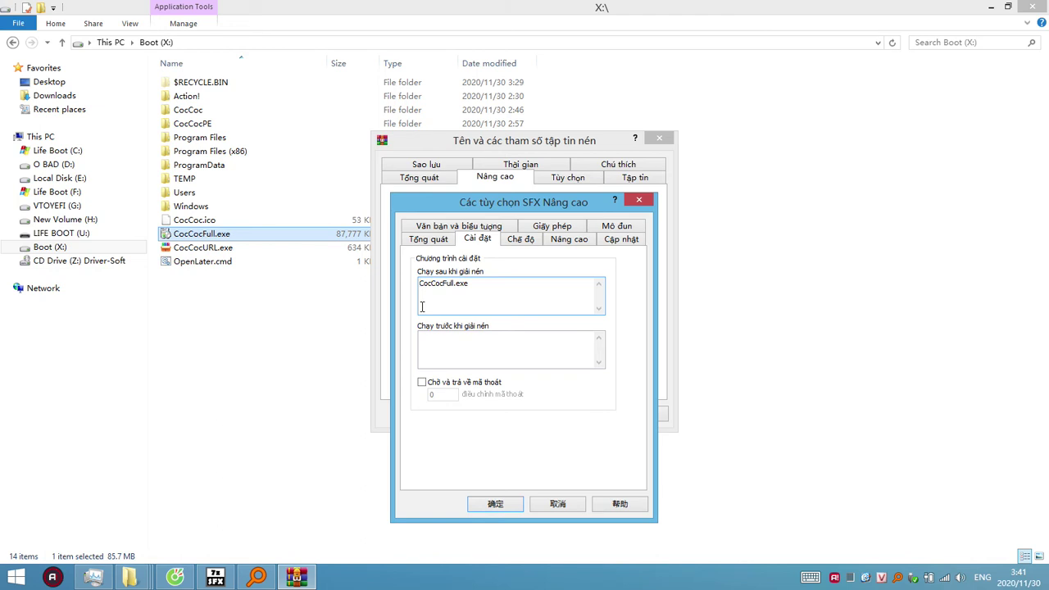
pyautogui.hotkey('ctrl', 'v')
pyautogui.write('\\')
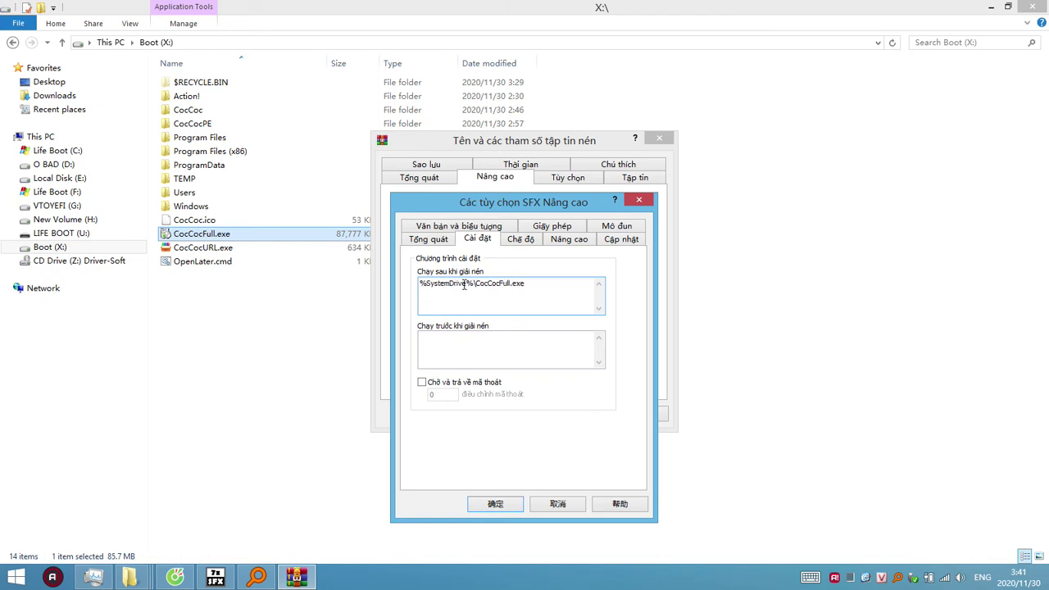
pyautogui.moveTo(474, 284); pyautogui.dragTo(420, 286)
pyautogui.moveTo(548, 287); pyautogui.dragTo(474, 285)
pyautogui.click(543, 287)
pyautogui.moveTo(529, 284); pyautogui.dragTo(419, 285)
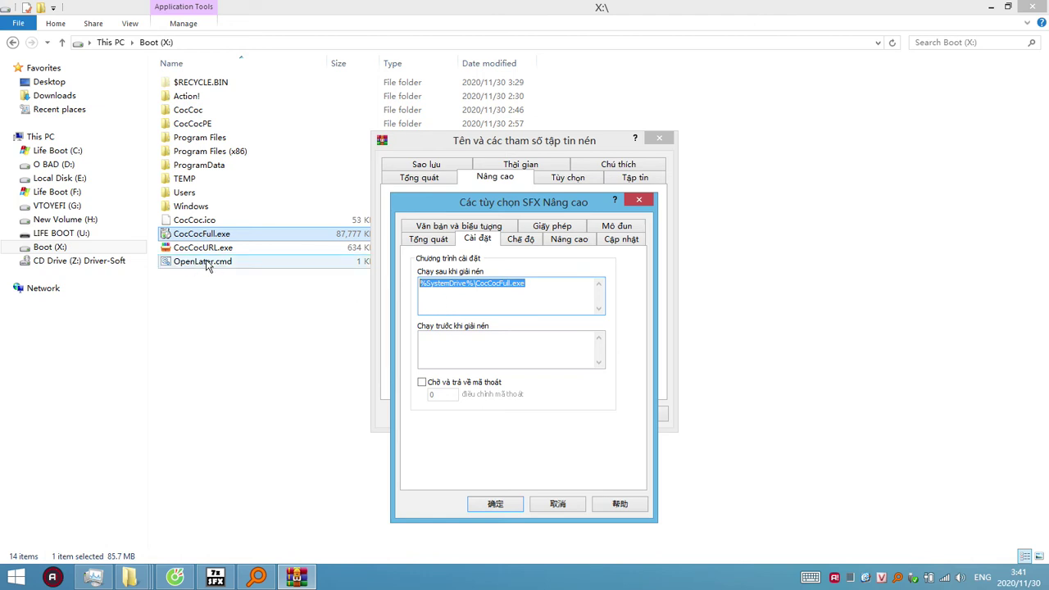
# Step: Add %SystemDrive%\OpenLater.cmd as a second line in the run-after-extraction programs, copying the script's file name from File Explorer
pyautogui.click(459, 294)
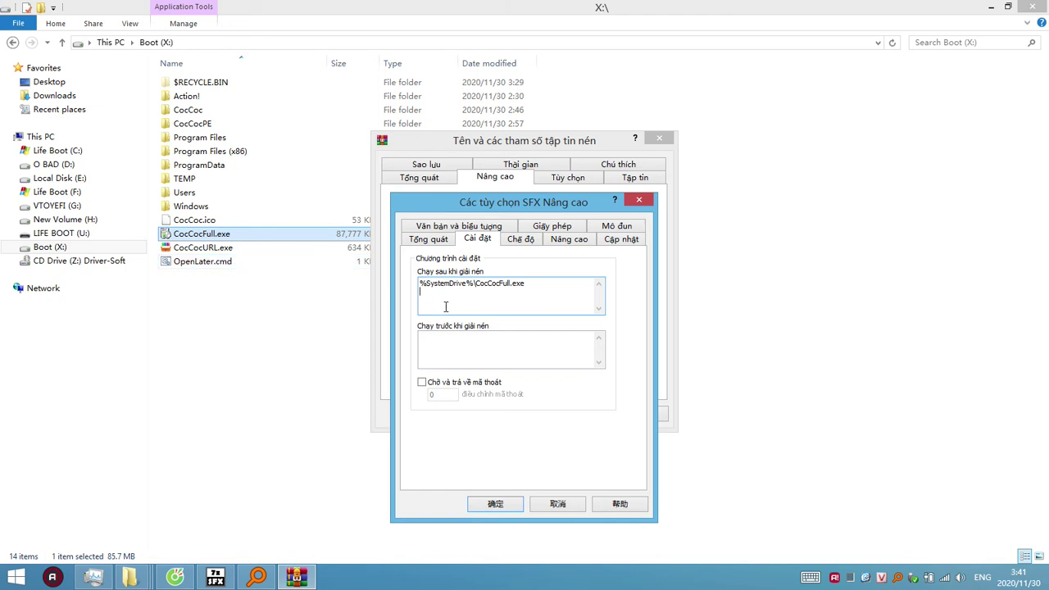
pyautogui.hotkey('ctrl', 'v')
pyautogui.click(234, 266)
pyautogui.click(239, 261)
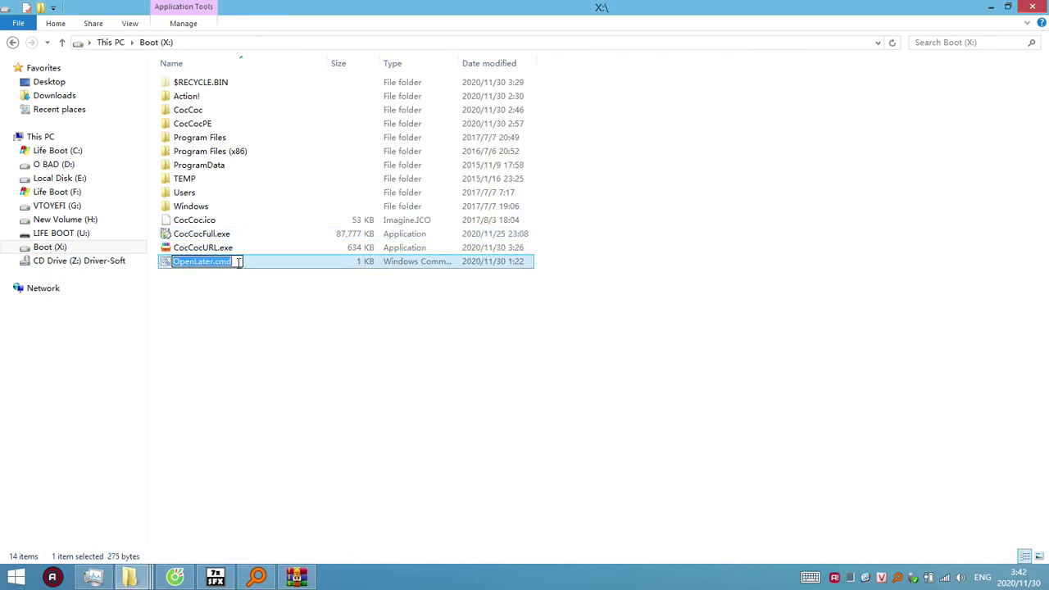
pyautogui.click(288, 580)
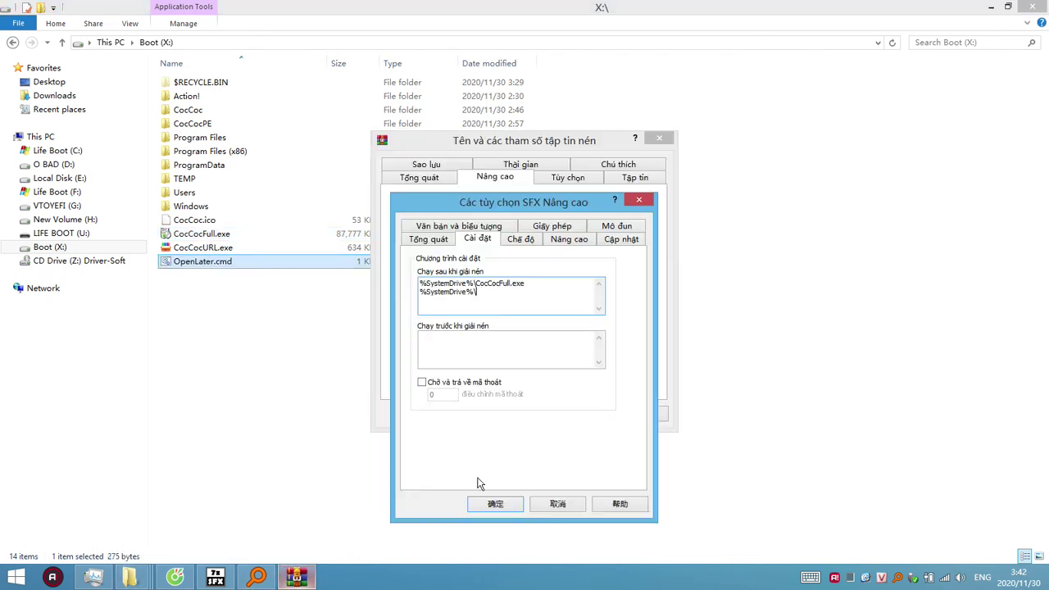
pyautogui.hotkey('ctrl', 'v')
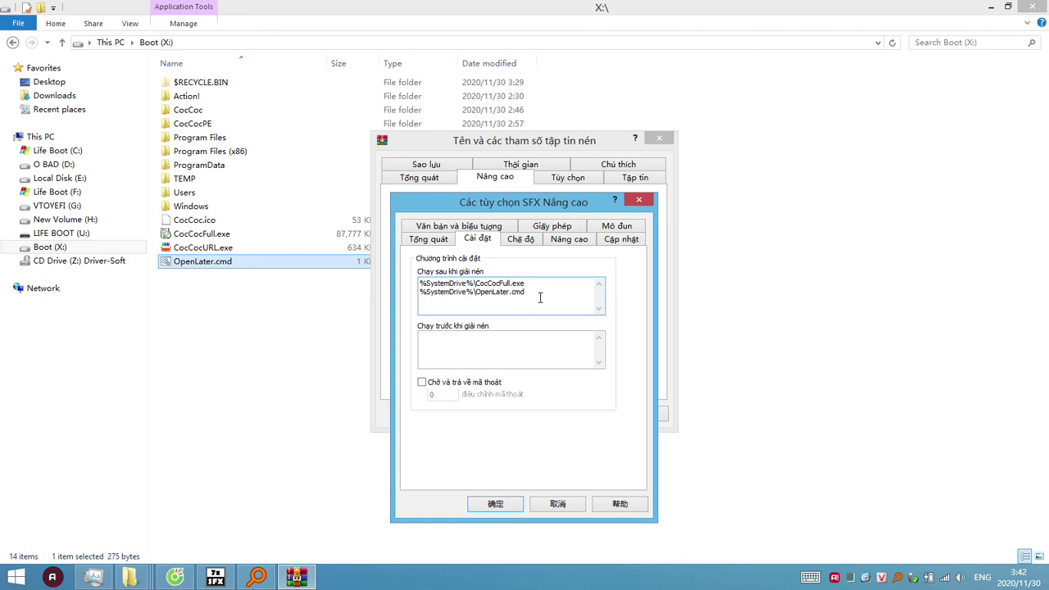
# Step: Set the SFX archive's silent mode to hide everything (Ẩn tất cả)
pyautogui.click(219, 252)
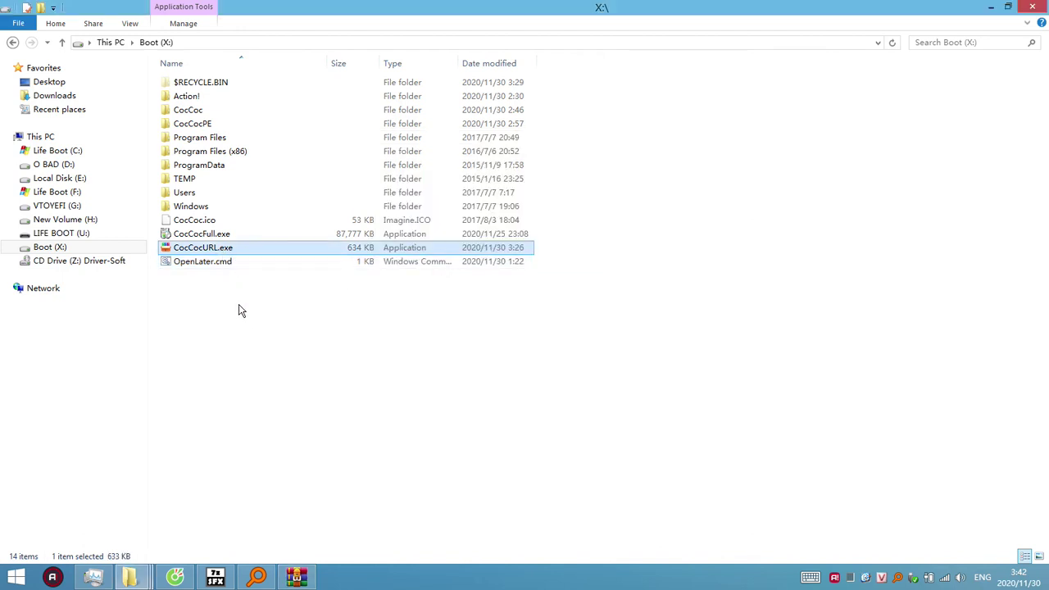
pyautogui.click(295, 577)
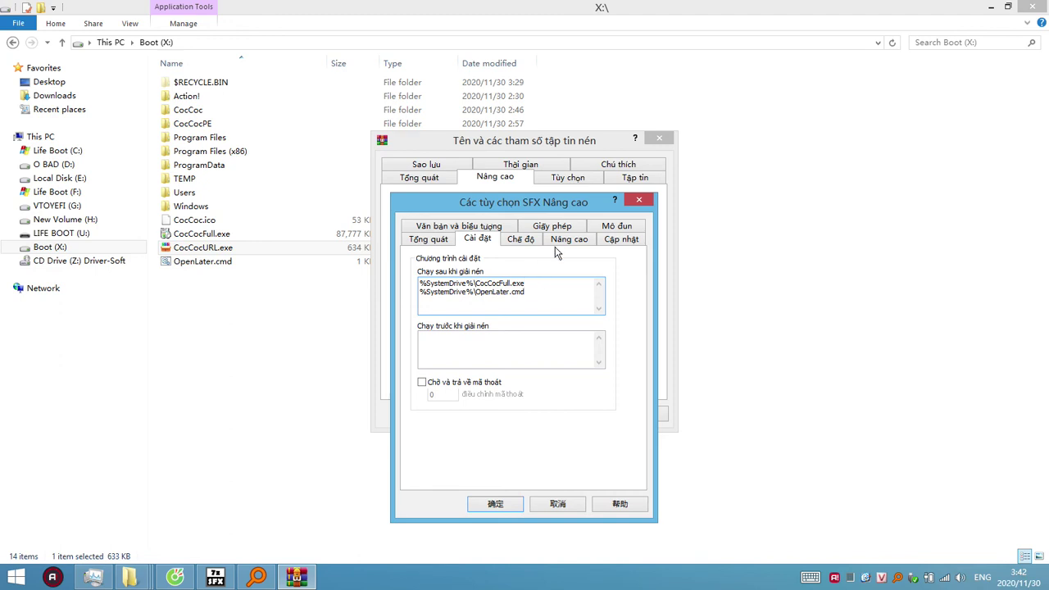
pyautogui.click(516, 239)
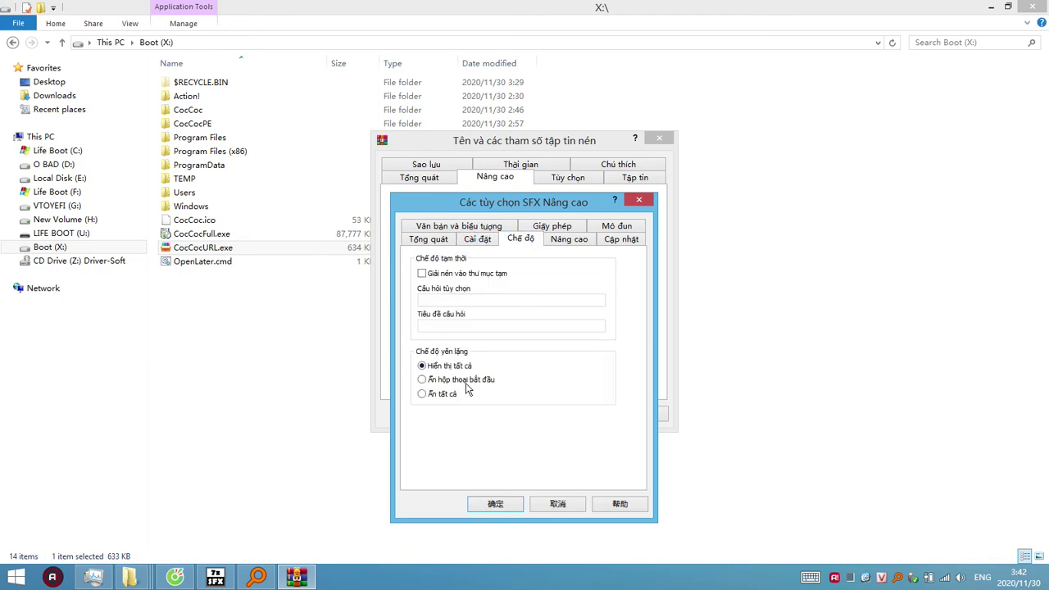
pyautogui.click(424, 396)
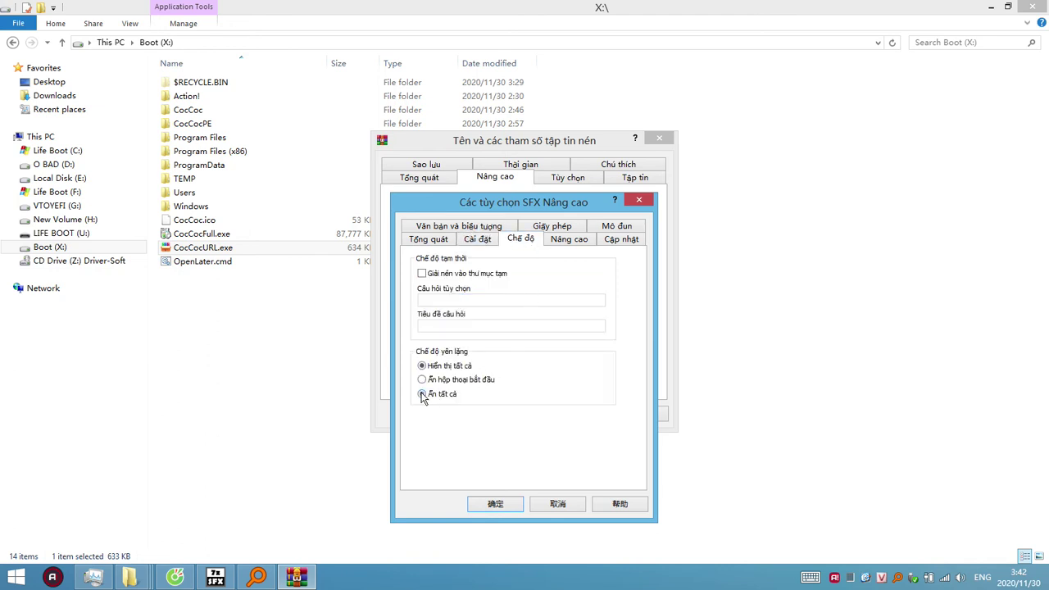
# Step: Set CocCocFull.exe as the file to delete in the destination folder, copying its full name from File Explorer
pyautogui.click(569, 243)
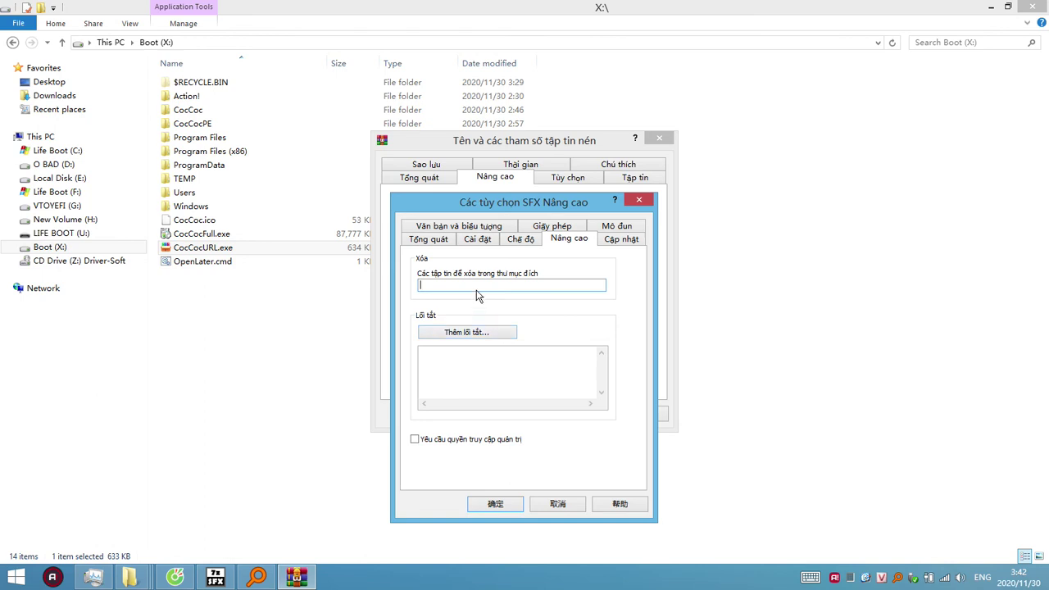
pyautogui.hotkey('ctrl', 'v')
pyautogui.click(229, 236)
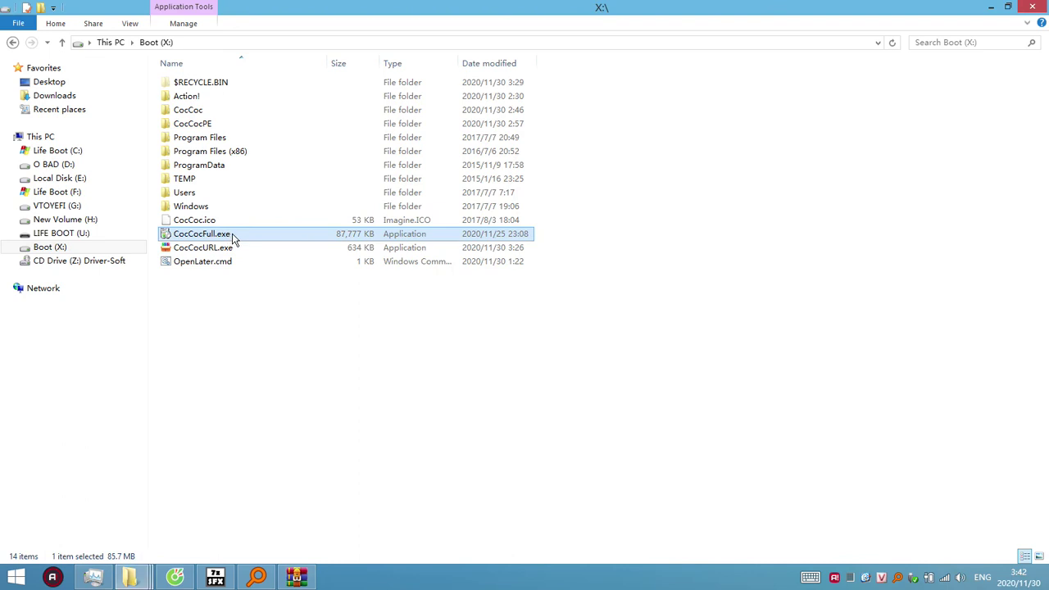
pyautogui.click(232, 235)
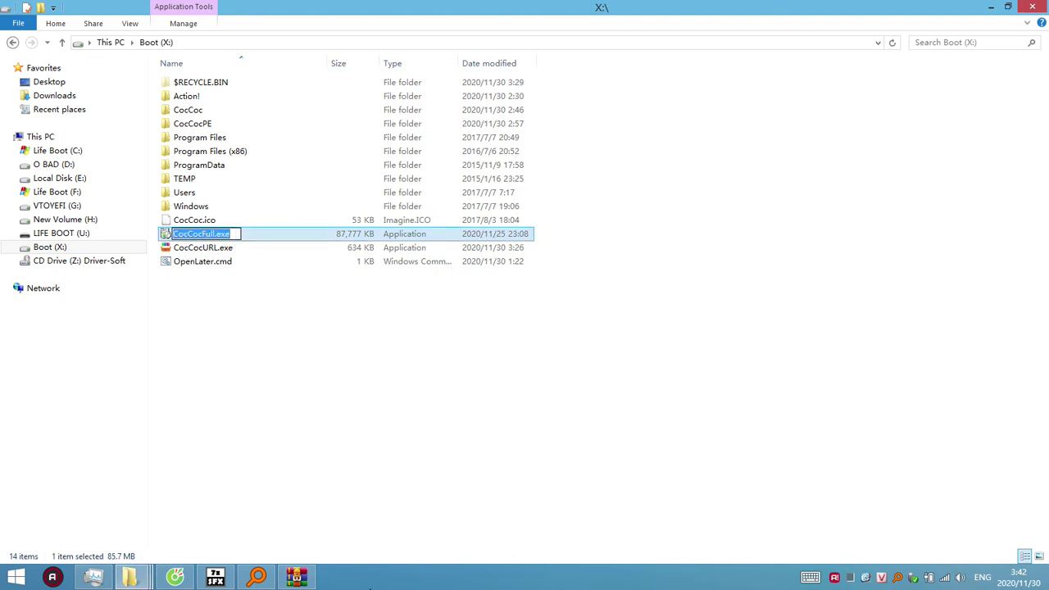
pyautogui.click(297, 577)
pyautogui.moveTo(498, 284); pyautogui.dragTo(362, 285)
pyautogui.hotkey('ctrl', 'v')
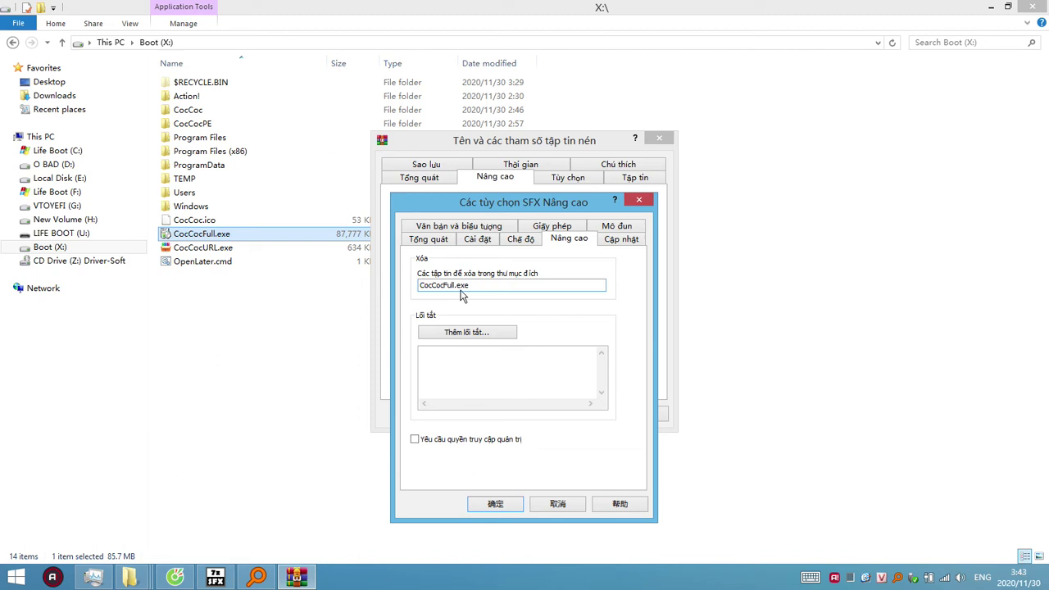
pyautogui.moveTo(475, 285); pyautogui.dragTo(410, 288)
# Step: Copy the %SystemDrive%\CocCocFull.exe line from the run-after-extraction programs, keeping the line in place
pyautogui.click(491, 339)
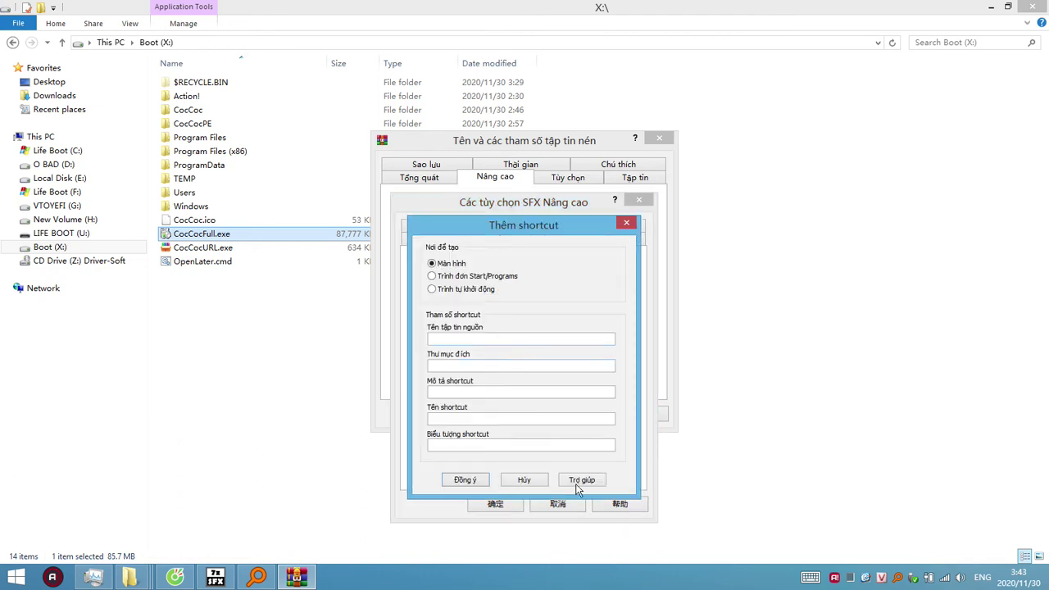
pyautogui.click(524, 480)
pyautogui.click(478, 239)
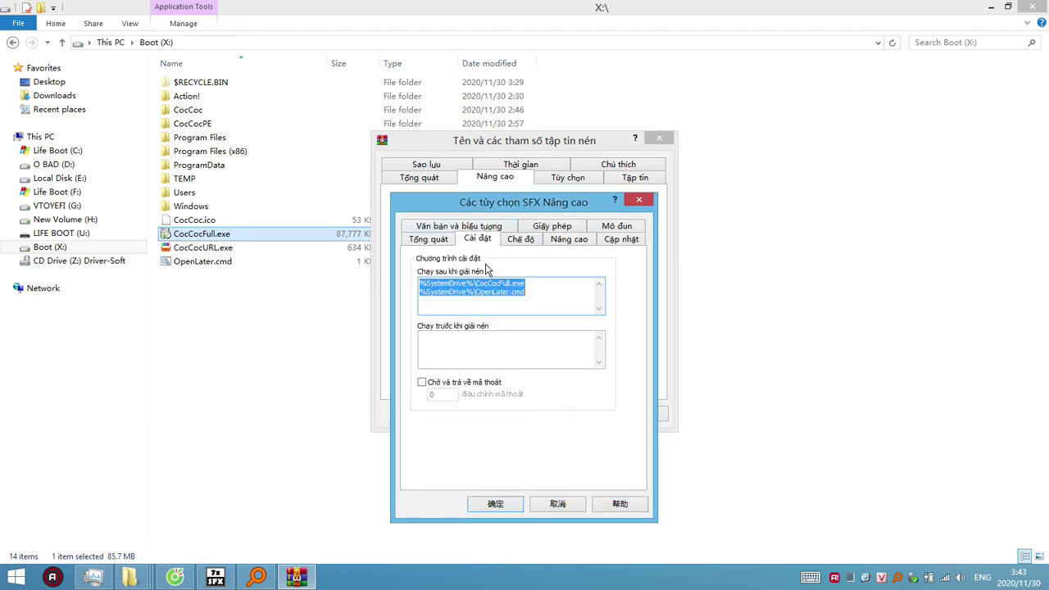
pyautogui.click(536, 294)
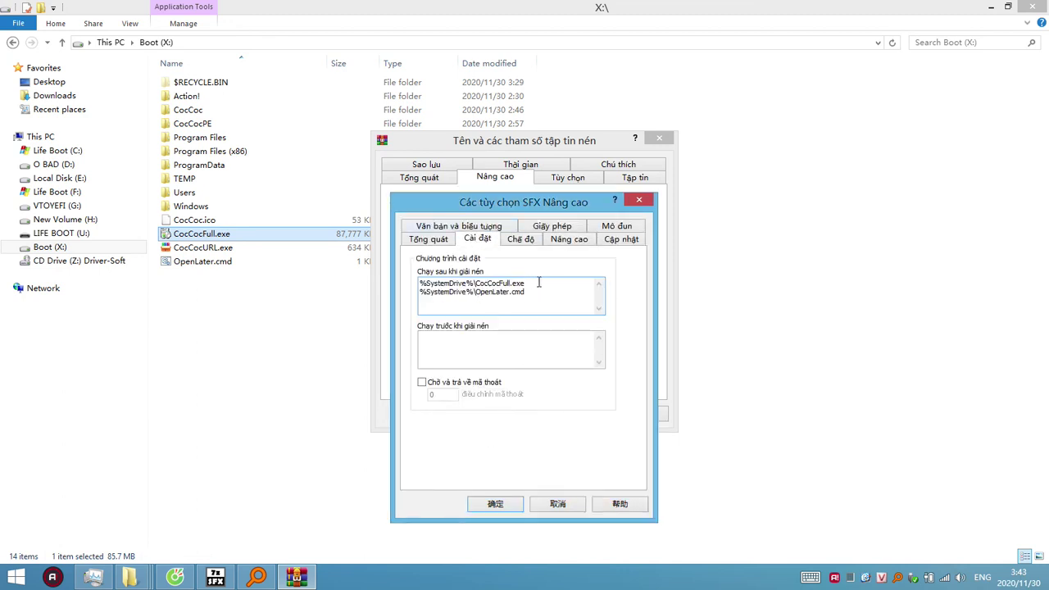
pyautogui.moveTo(538, 282); pyautogui.dragTo(414, 283)
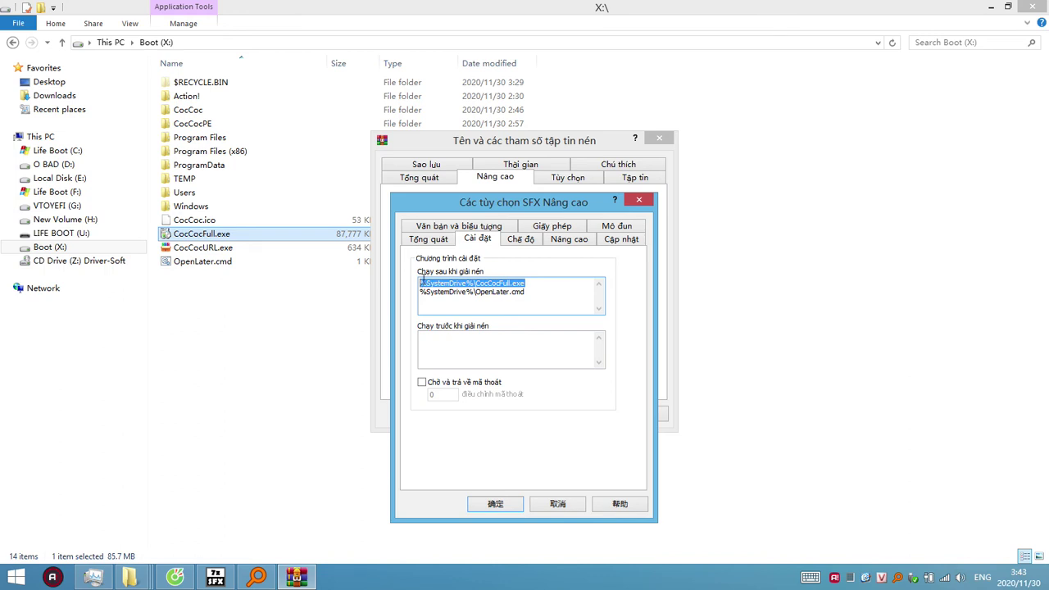
pyautogui.hotkey('ctrl', 'x')
pyautogui.hotkey('ctrl', 'z')
# Step: Start a new desktop shortcut for the SFX archive with %SystemDrive%\CocCocFull.exe as its source file
pyautogui.click(531, 241)
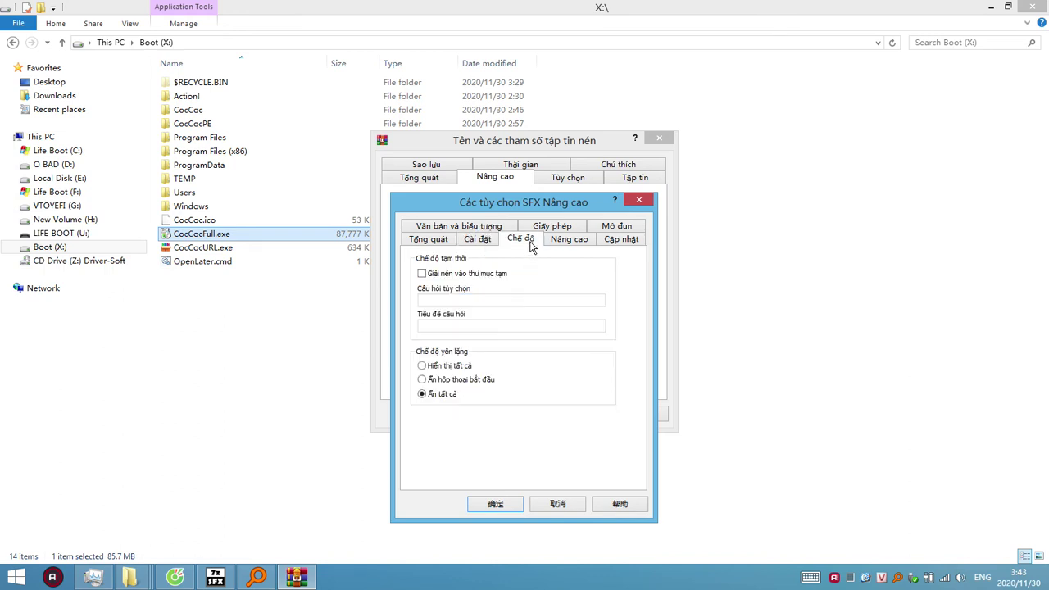
pyautogui.click(578, 239)
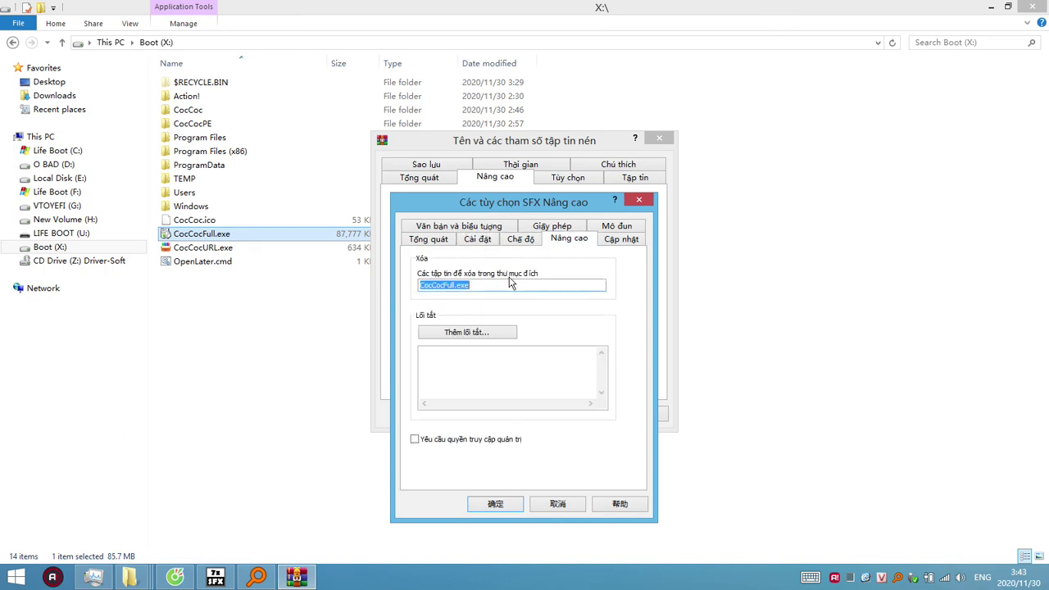
pyautogui.click(488, 331)
pyautogui.click(464, 337)
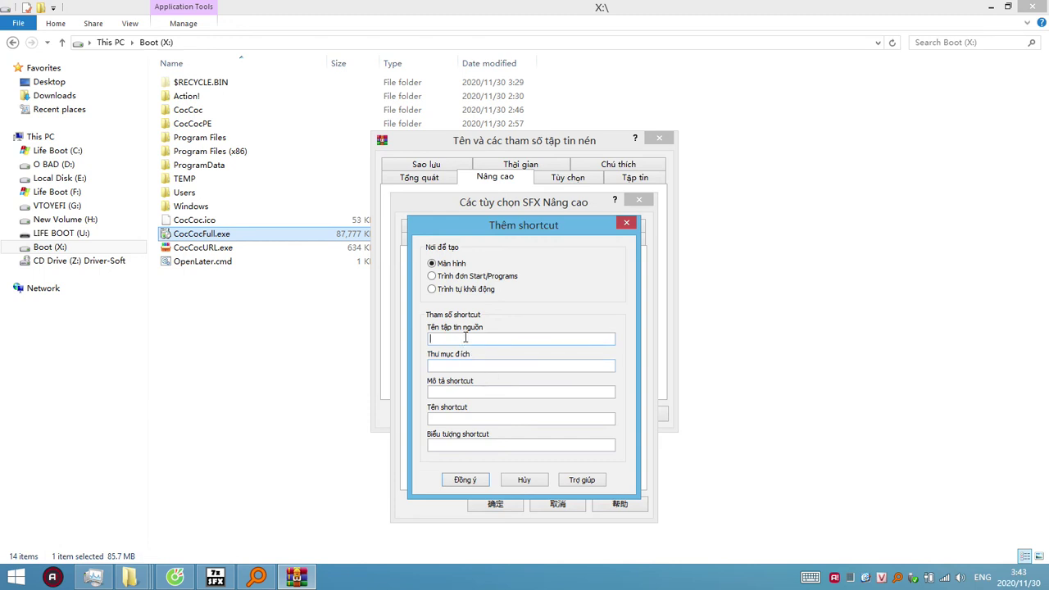
pyautogui.hotkey('ctrl', 'v')
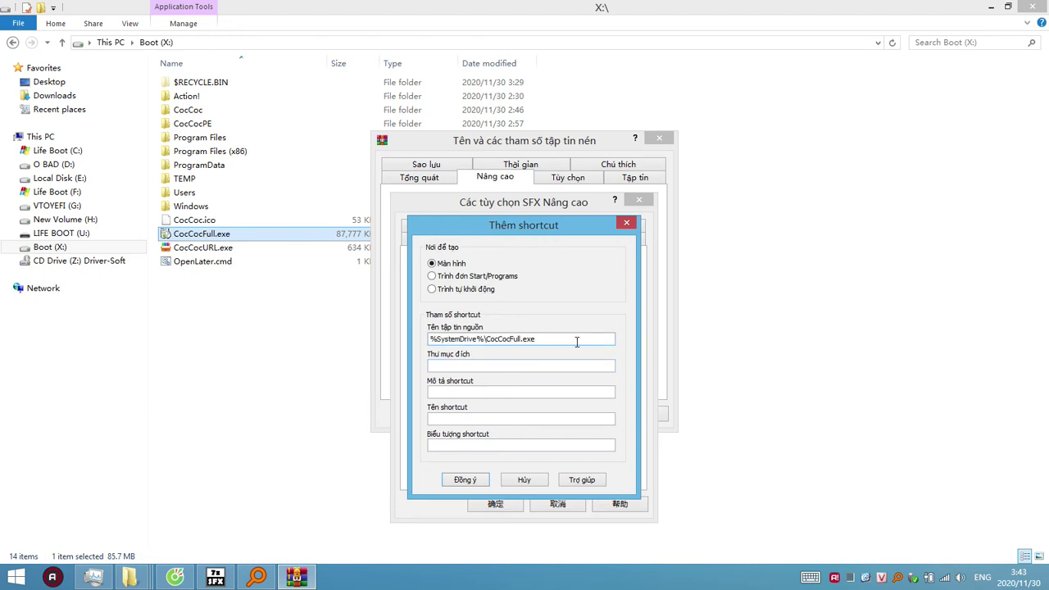
pyautogui.moveTo(577, 341); pyautogui.dragTo(428, 341)
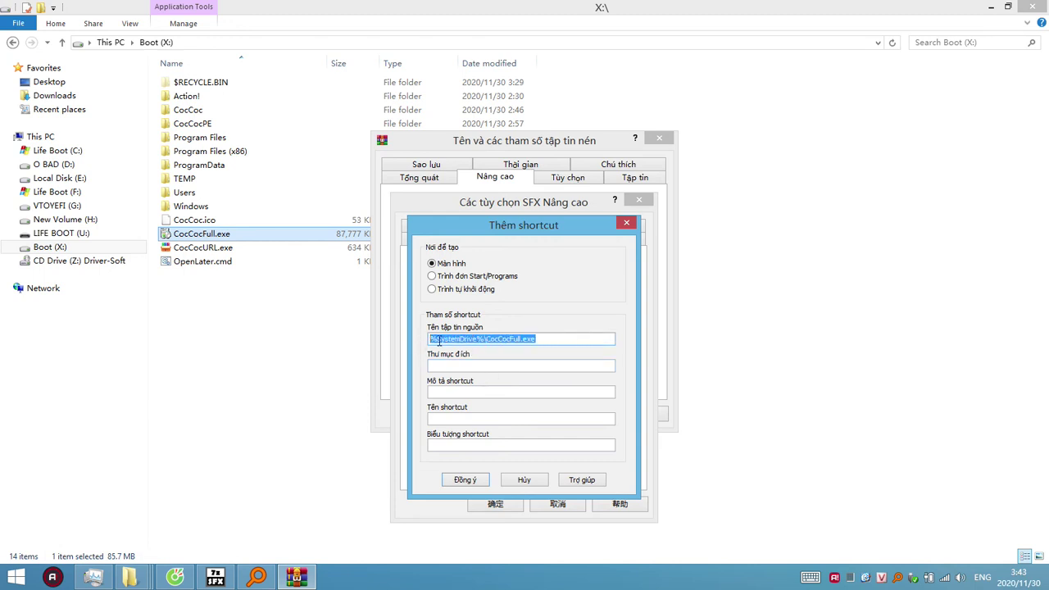
pyautogui.moveTo(545, 339); pyautogui.dragTo(402, 333)
pyautogui.click(556, 339)
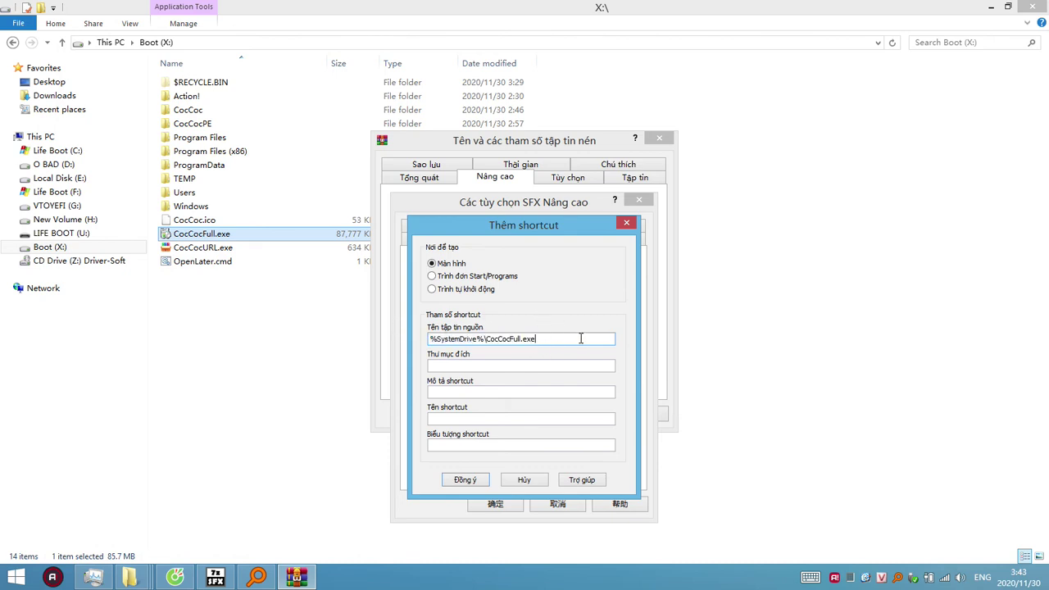
pyautogui.moveTo(541, 339); pyautogui.dragTo(410, 343)
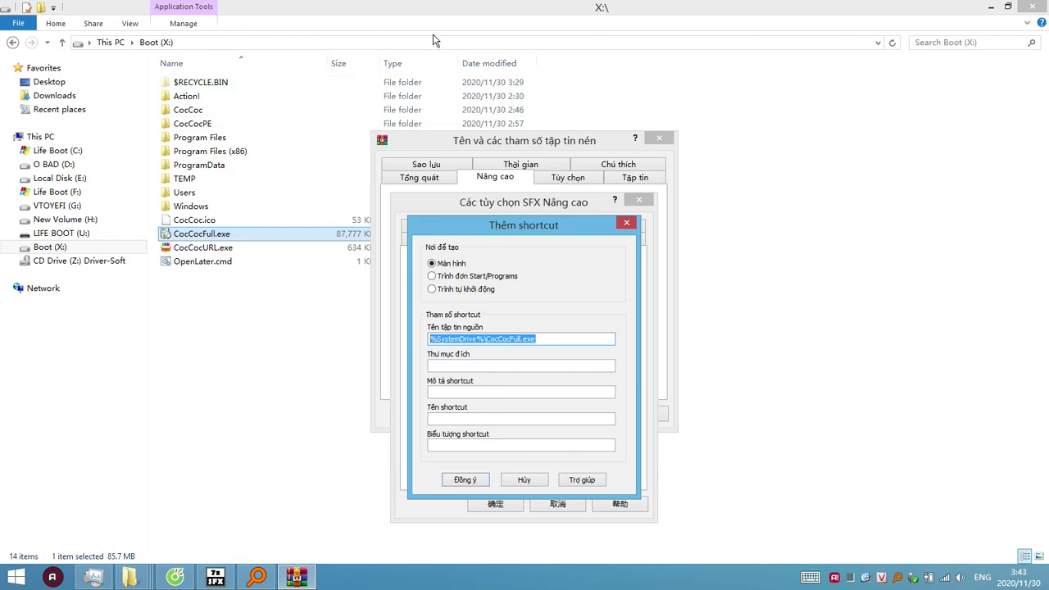
# Step: Name the shortcut Coc Coc VN and add it to the SFX shortcut list
pyautogui.click(482, 420)
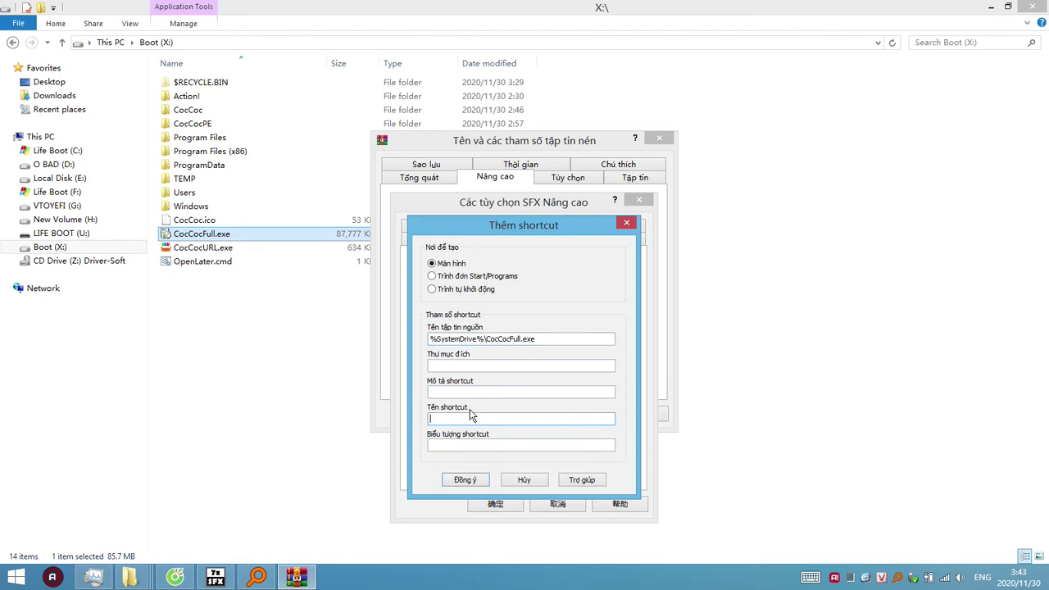
pyautogui.write('C')
pyautogui.click(465, 480)
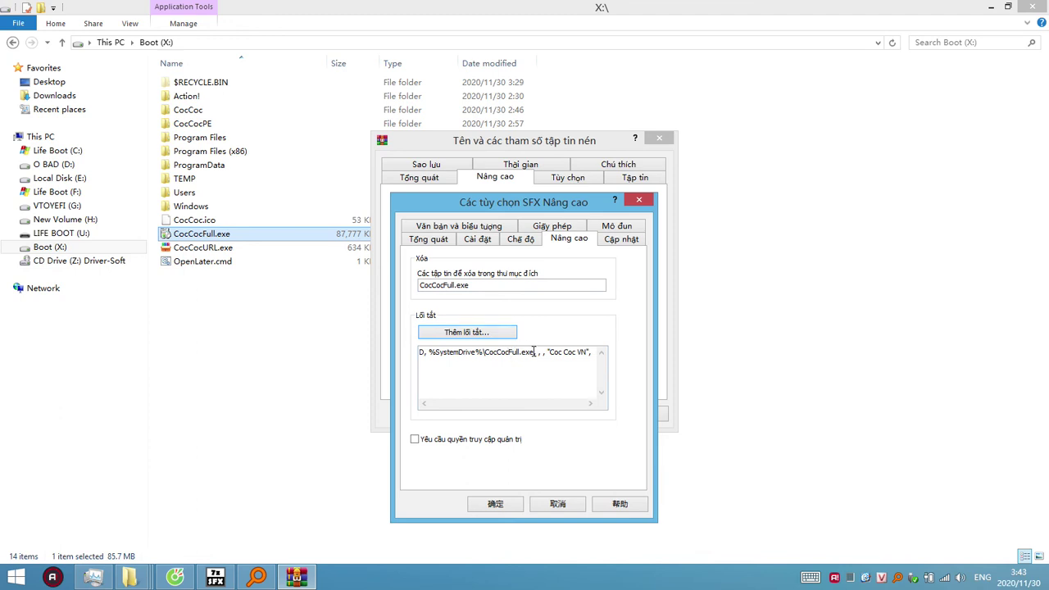
# Step: Compare the new shortcut entry with the CocCoc icons on the desktop and review the silent mode, deletion and run-after-extraction settings
pyautogui.moveTo(534, 352); pyautogui.dragTo(486, 352)
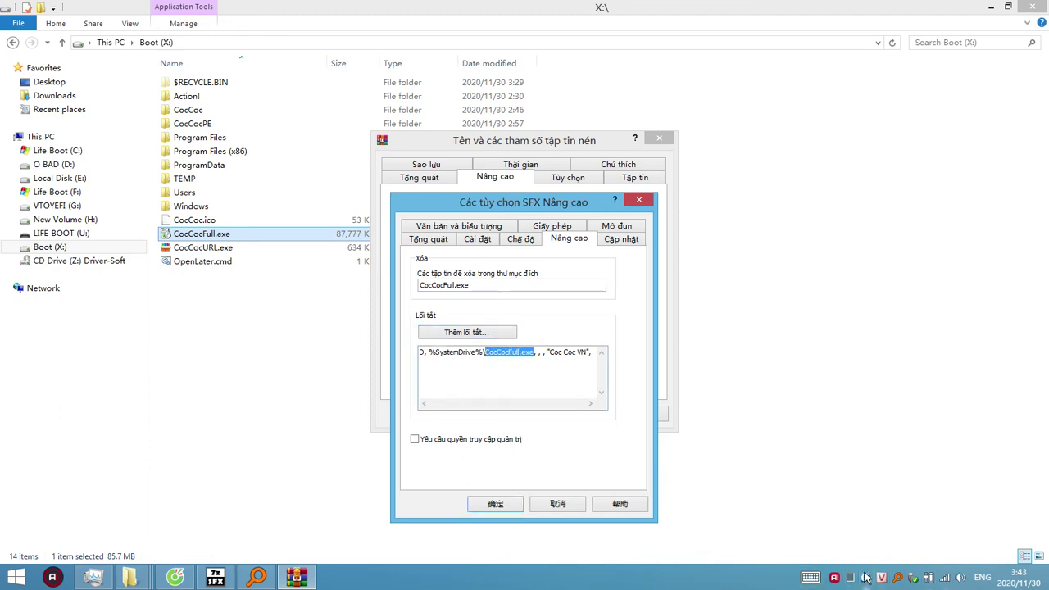
pyautogui.press('super+d')
pyautogui.click(118, 313)
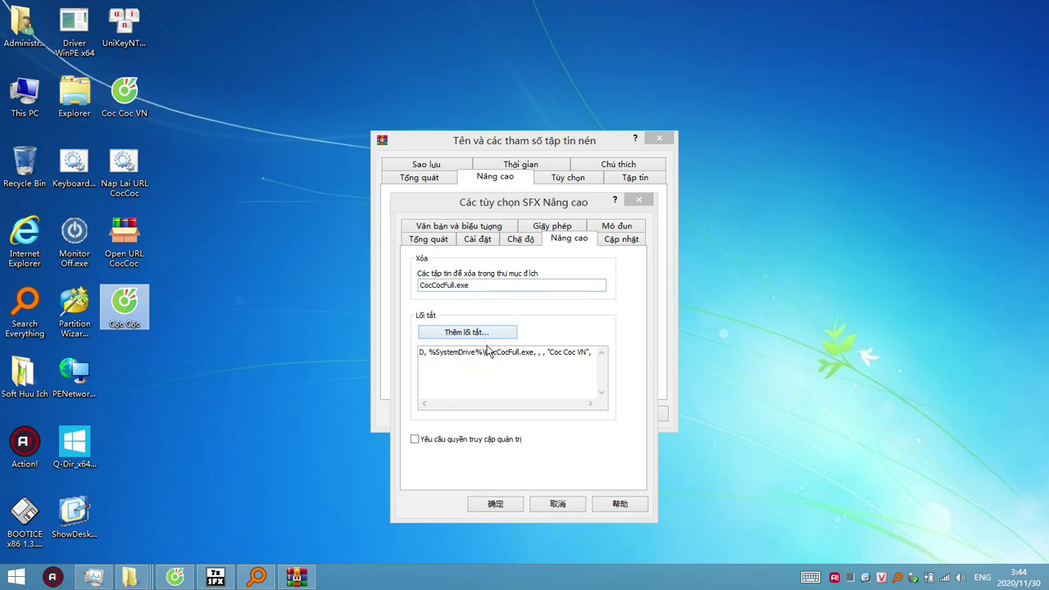
pyautogui.click(521, 239)
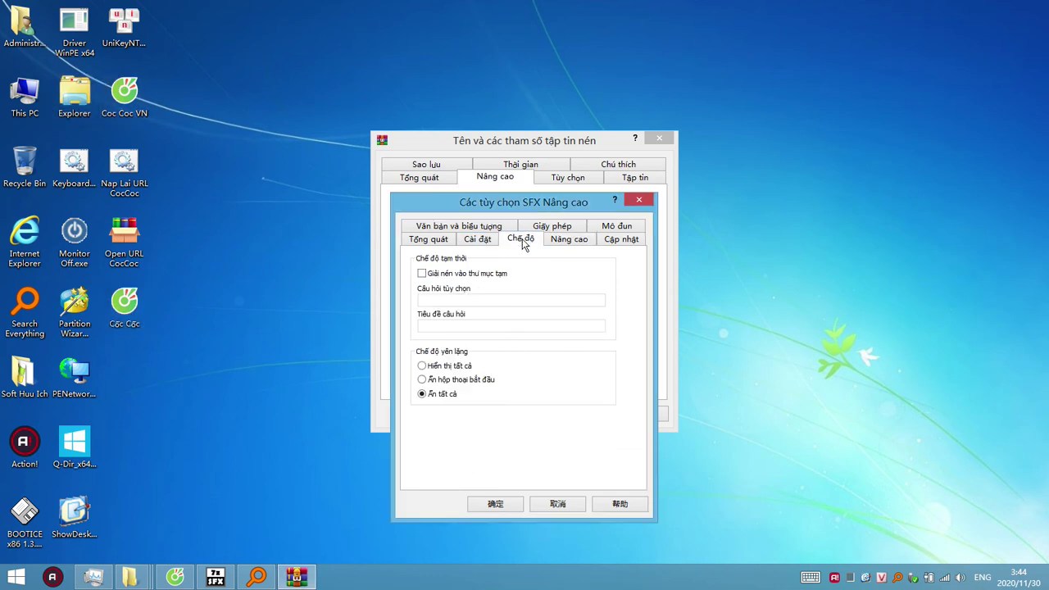
pyautogui.click(564, 239)
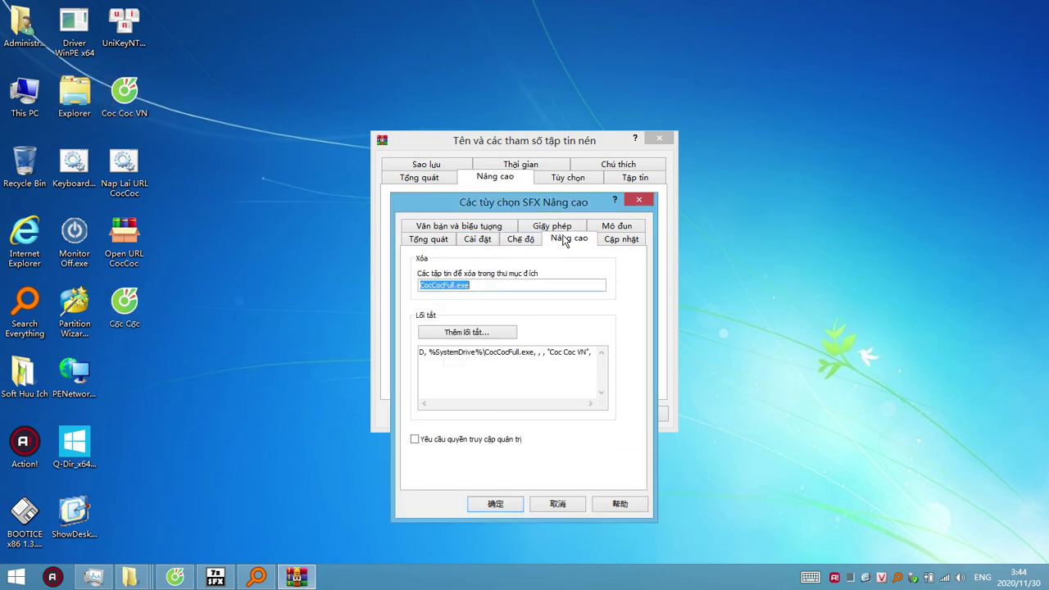
pyautogui.click(481, 240)
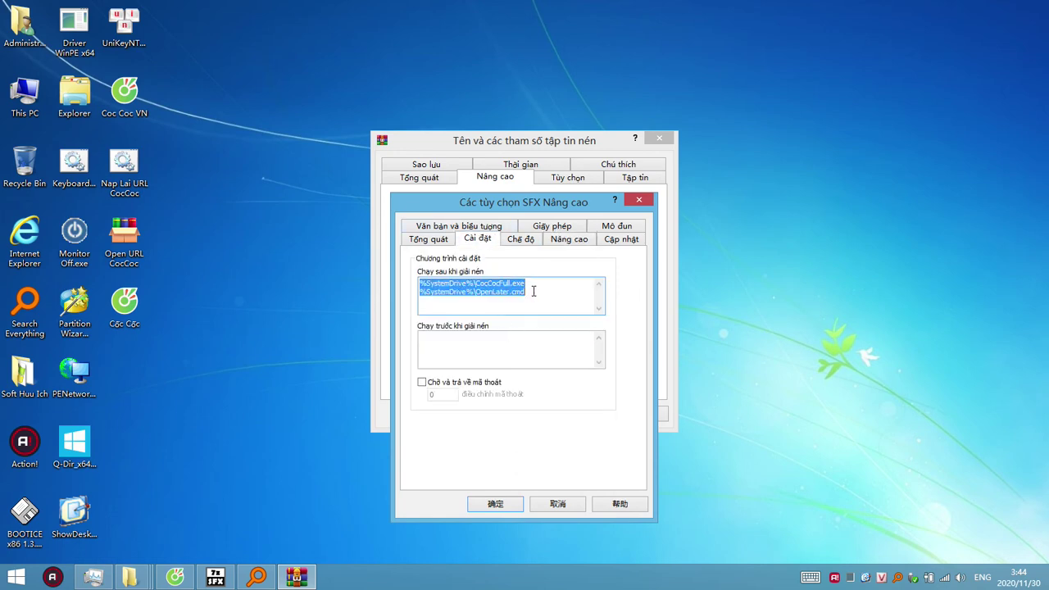
# Step: Copy the OpenLater.cmd line and add a desktop shortcut named URL CocCoc with %SystemDrive%\OpenLater.cmd as its source file
pyautogui.moveTo(533, 291); pyautogui.dragTo(419, 292)
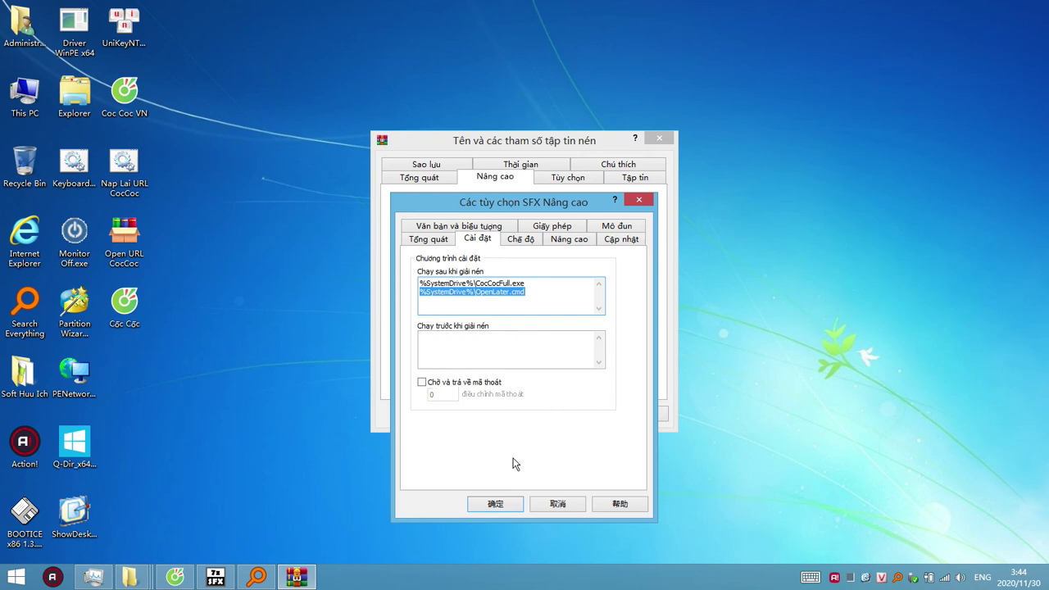
pyautogui.click(558, 240)
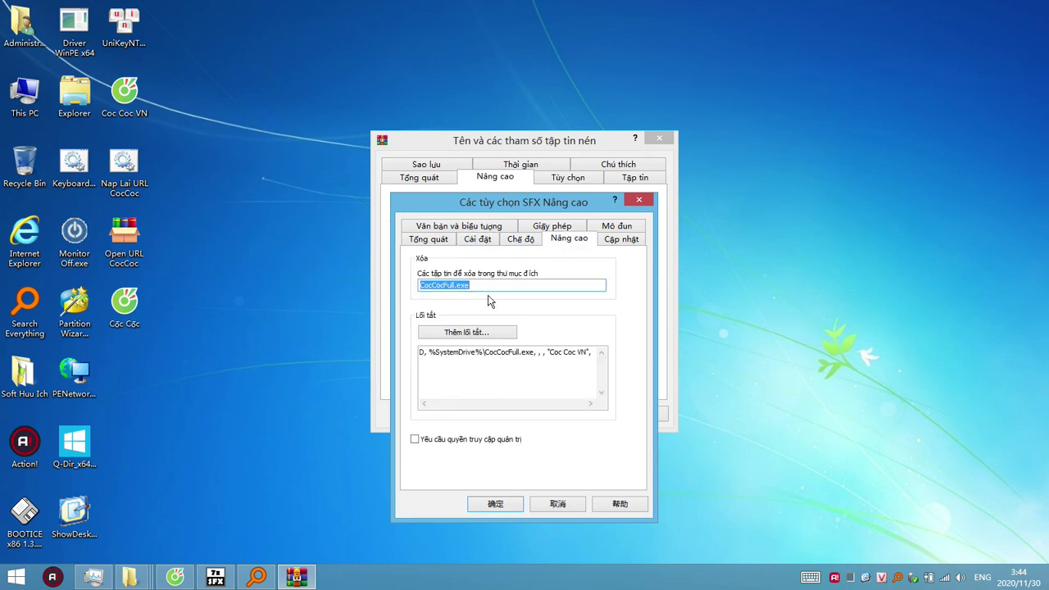
pyautogui.click(502, 337)
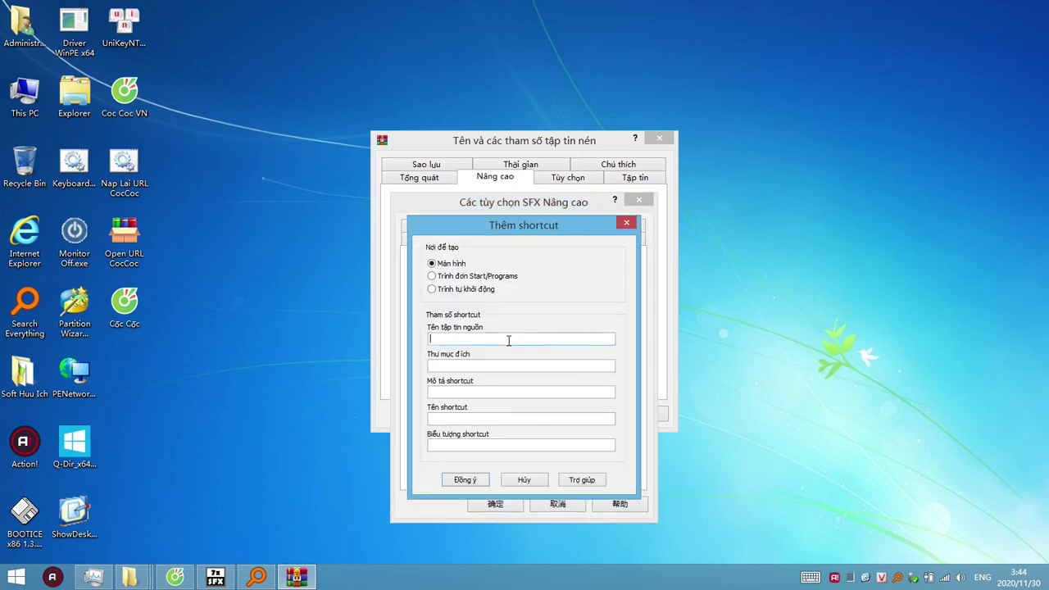
pyautogui.click(510, 339)
pyautogui.hotkey('ctrl', 'v')
pyautogui.click(492, 419)
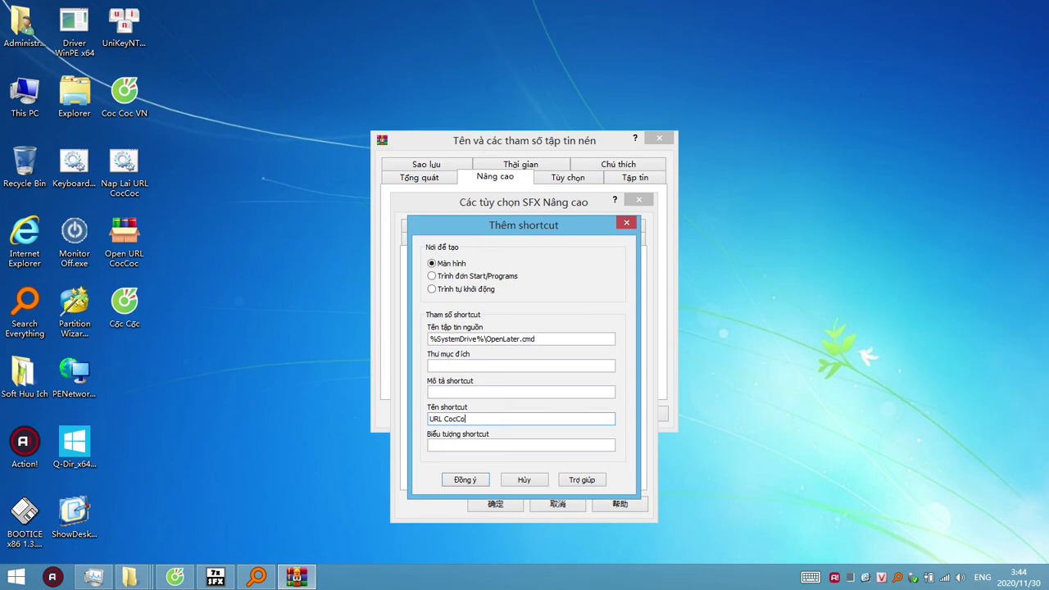
pyautogui.click(463, 479)
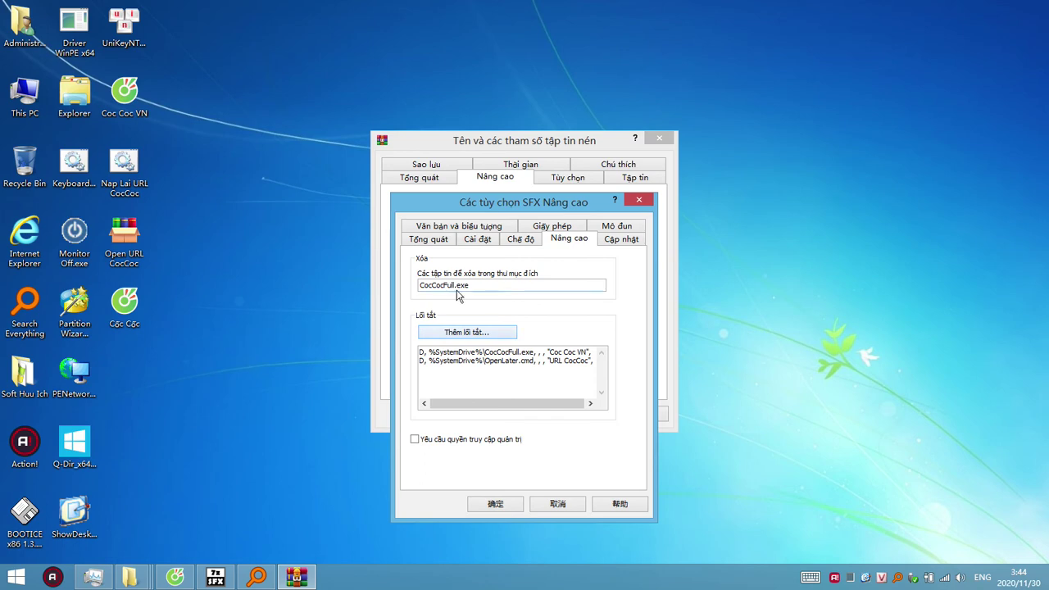
# Step: Start another desktop shortcut from the copied OpenLater.cmd path and grab the CocCocURL.exe file name from the Boot (X:) drive
pyautogui.click(482, 334)
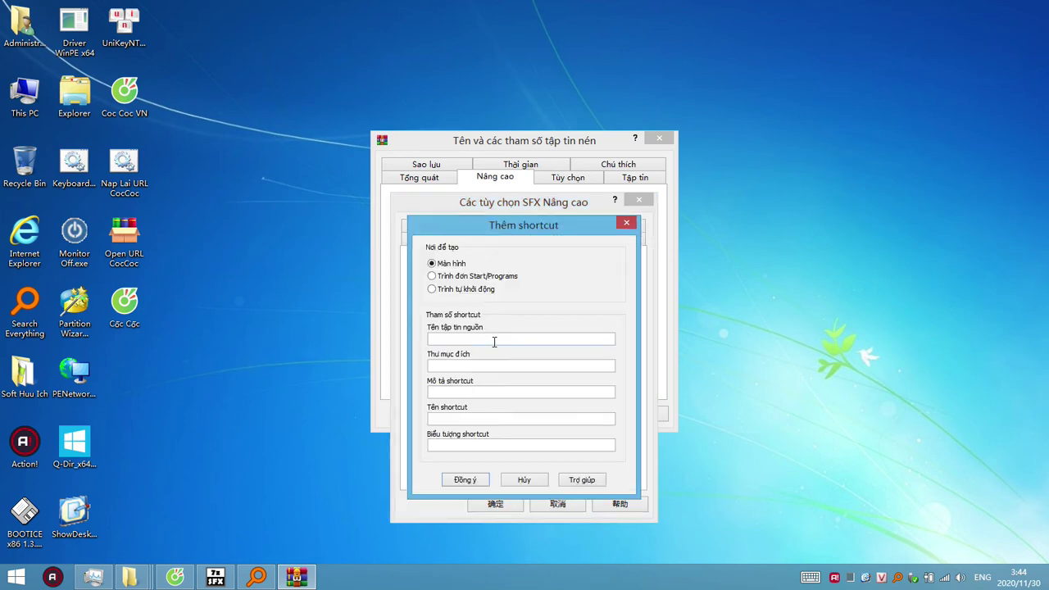
pyautogui.hotkey('ctrl', 'v')
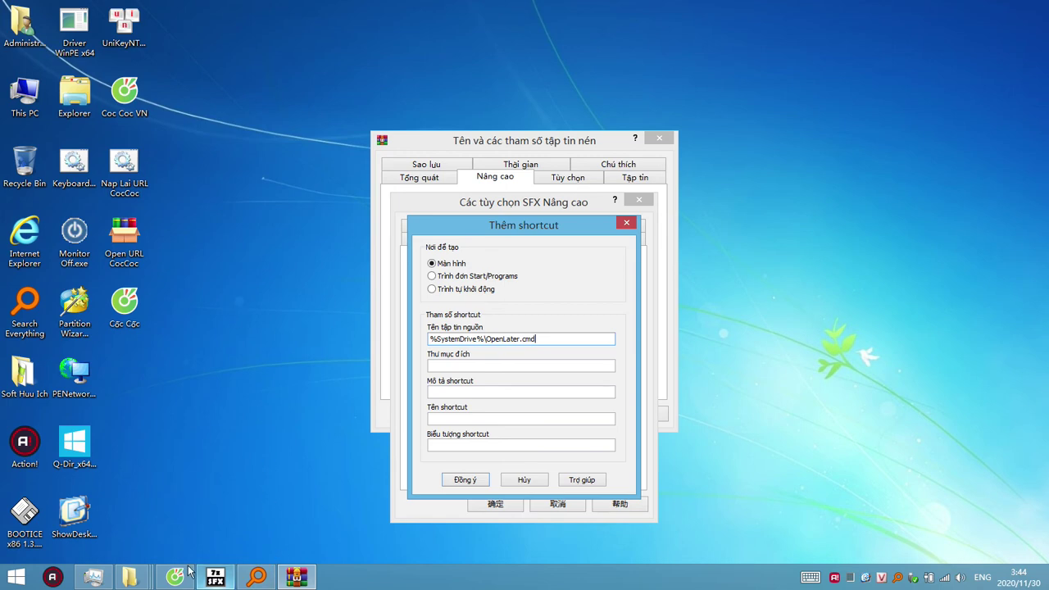
pyautogui.click(130, 577)
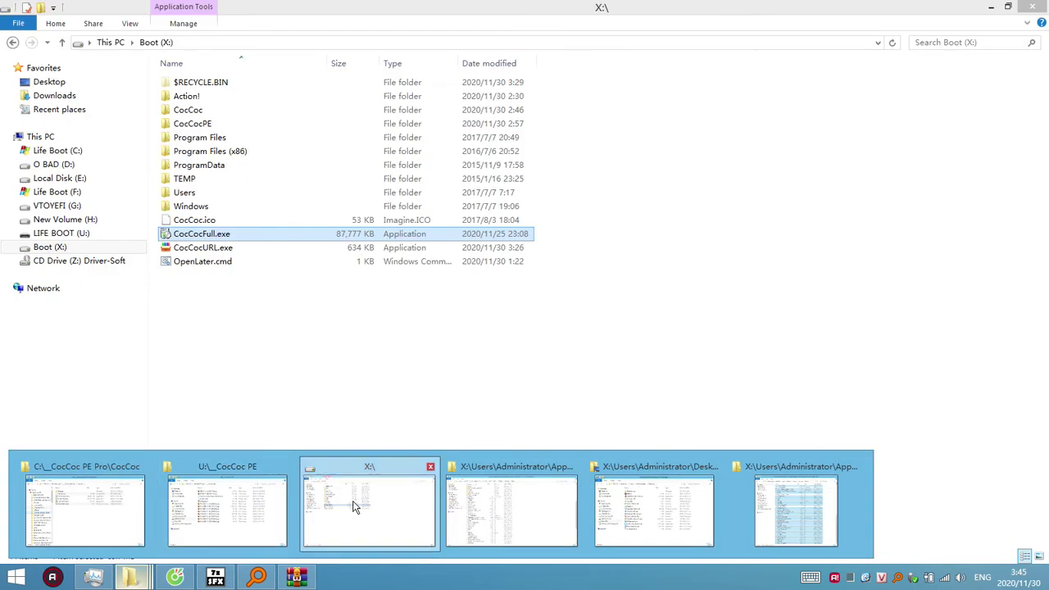
pyautogui.click(320, 520)
pyautogui.click(243, 263)
pyautogui.click(244, 253)
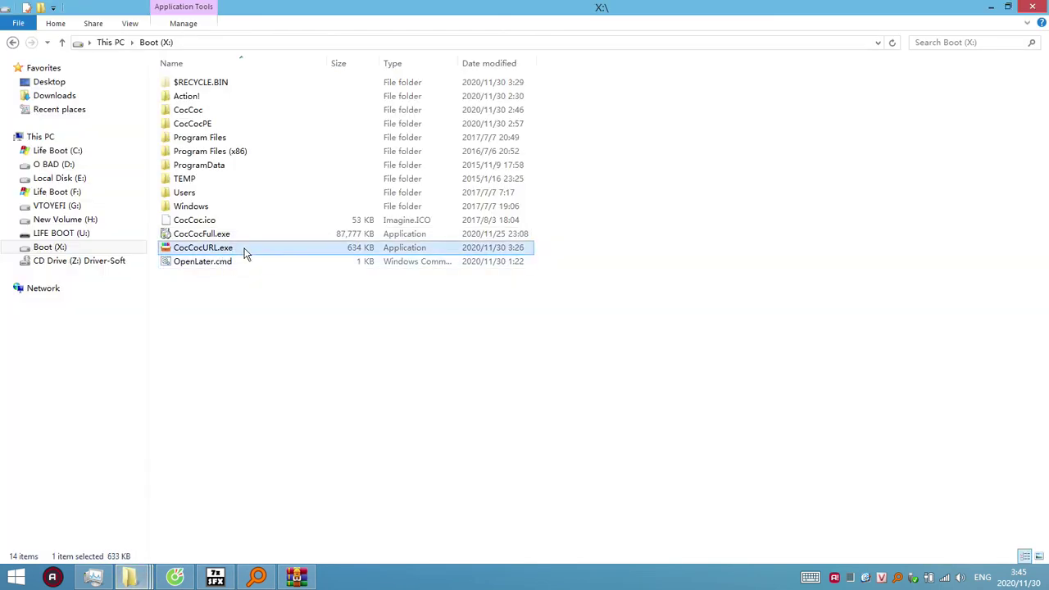
pyautogui.click(233, 254)
pyautogui.hotkey('ctrl', 'a')
pyautogui.press('Delete')
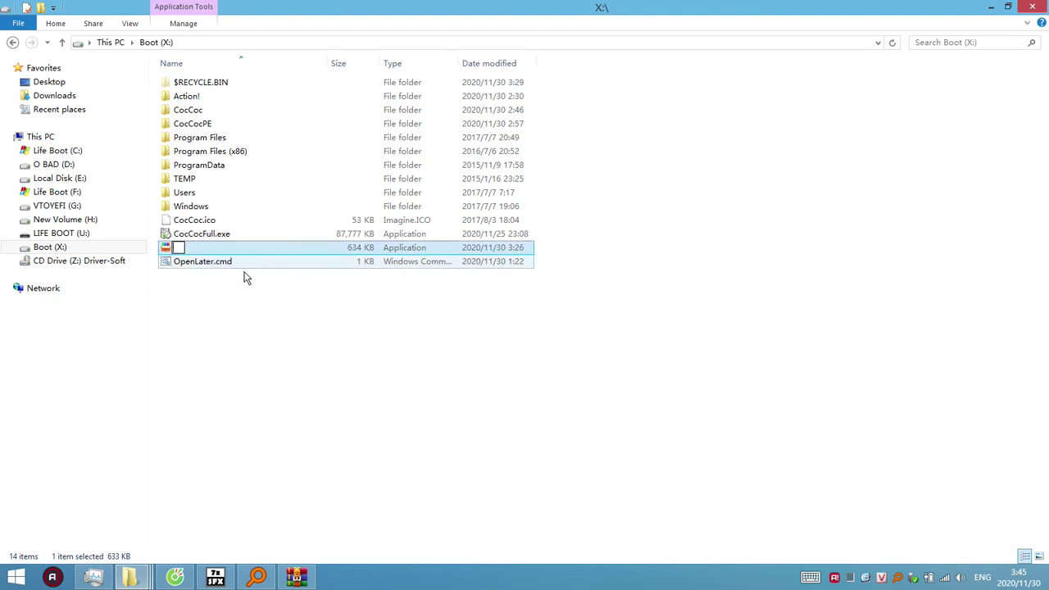
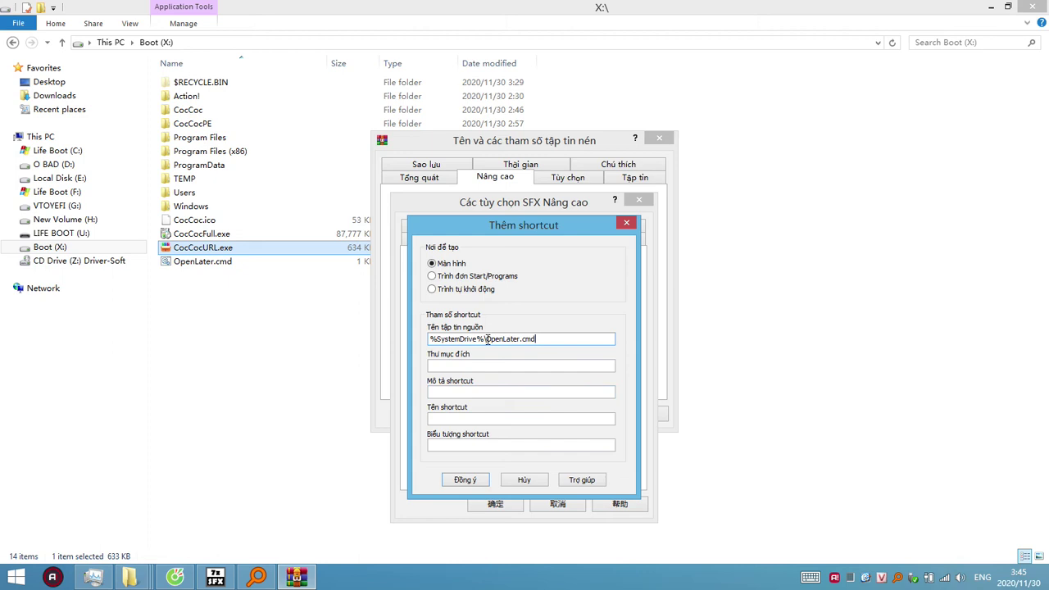
# Step: Change the shortcut's source file to %SystemDrive%\CocCocURL.exe and fill its name with CocCocURL.exe
pyautogui.moveTo(487, 340); pyautogui.dragTo(584, 358)
pyautogui.write('CocCocURL.exe')
pyautogui.write('CocCocURL.exe')
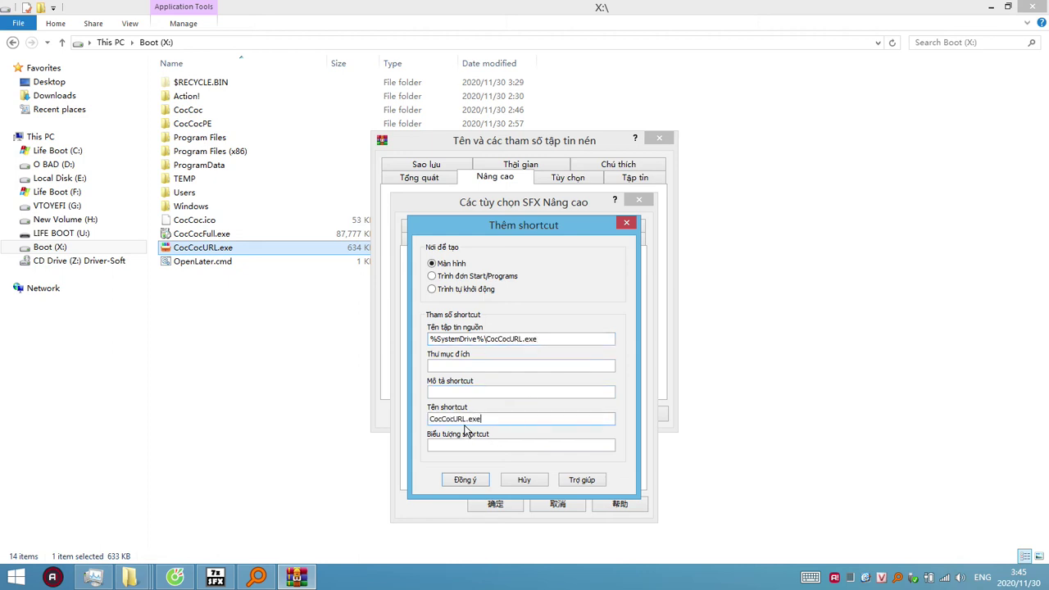
# Step: Rename the shortcut Restore URL and add it to the SFX shortcut list
pyautogui.moveTo(467, 418); pyautogui.dragTo(540, 418)
pyautogui.press('BackSpace')
pyautogui.moveTo(456, 419); pyautogui.dragTo(390, 418)
pyautogui.press('BackSpace')
pyautogui.moveTo(477, 414); pyautogui.dragTo(388, 439)
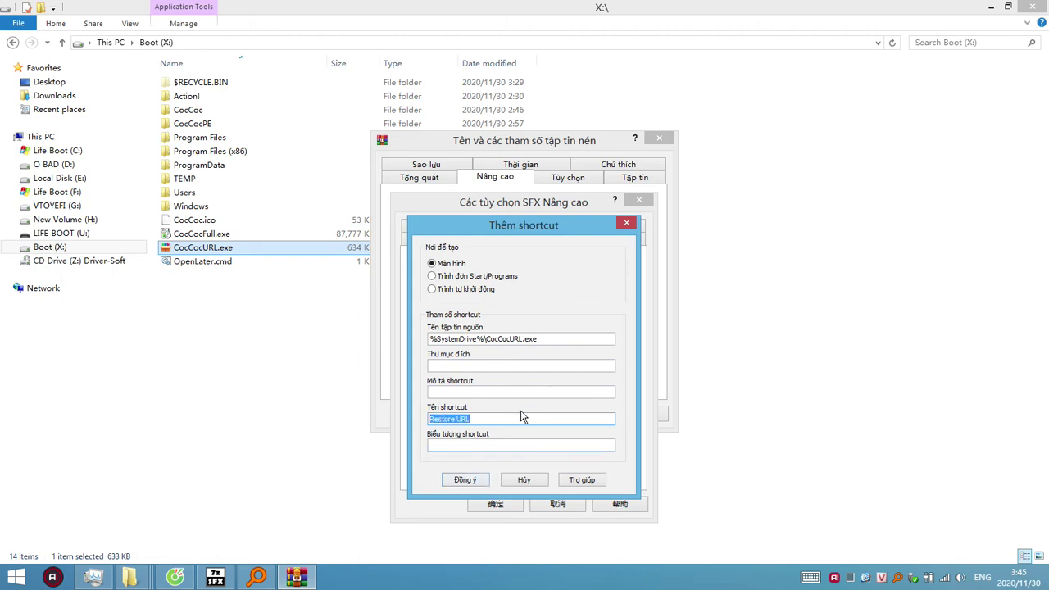
pyautogui.click(518, 417)
pyautogui.click(465, 481)
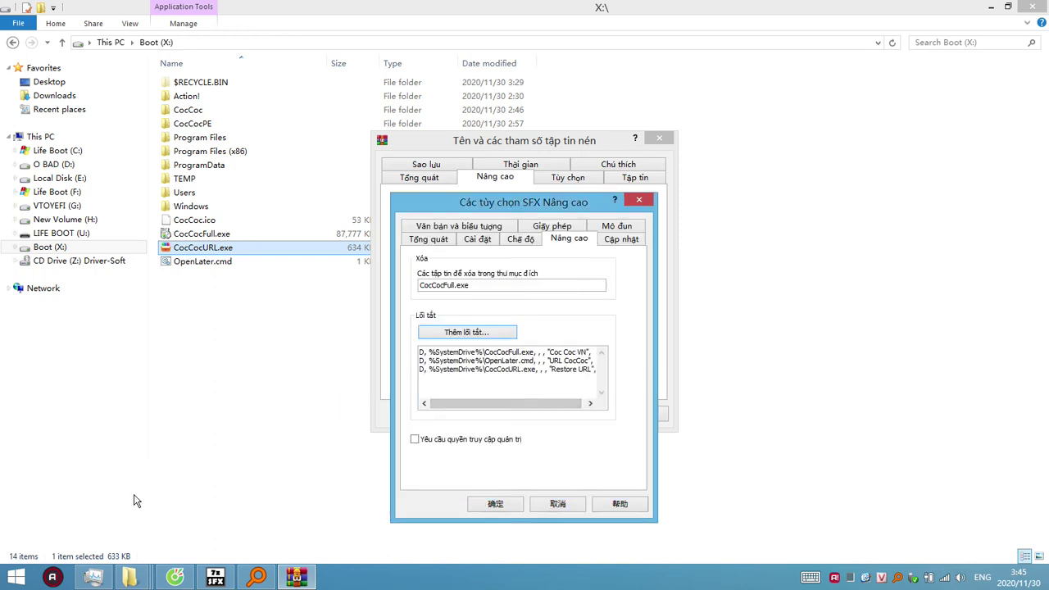
pyautogui.click(16, 577)
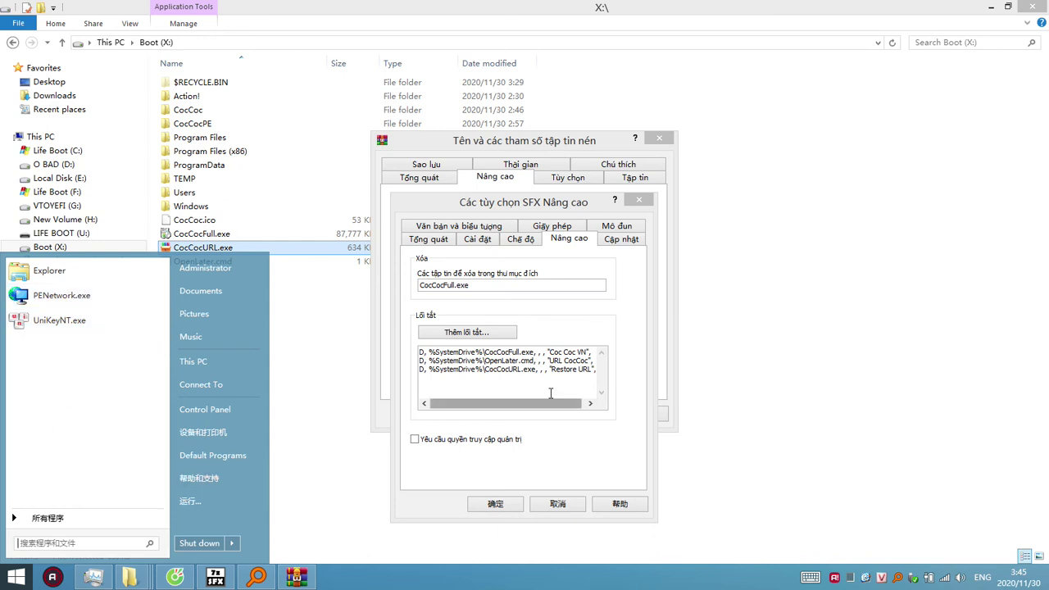
pyautogui.click(499, 333)
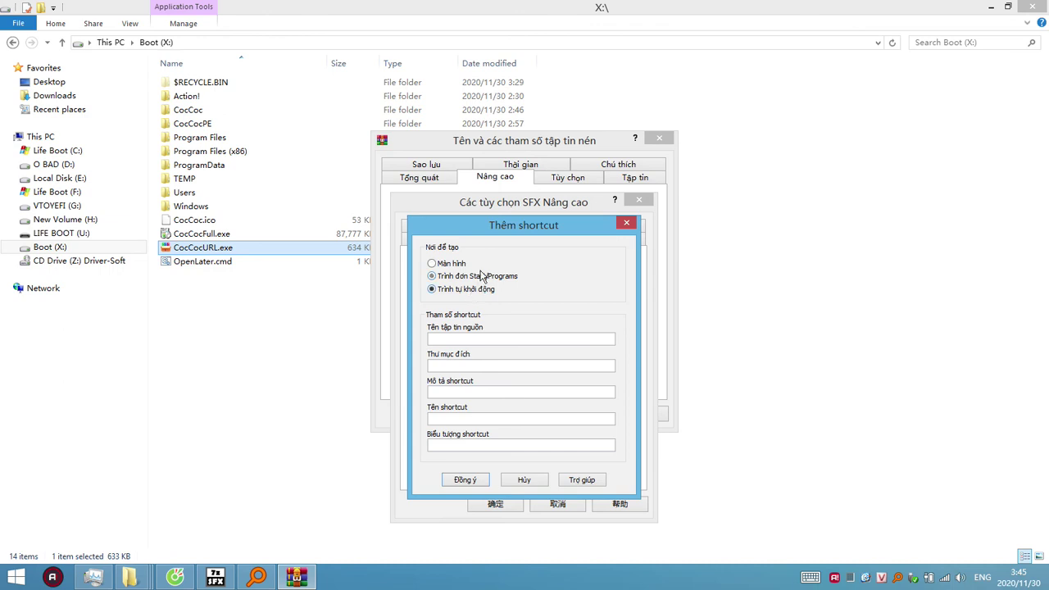
pyautogui.click(480, 292)
pyautogui.click(485, 292)
pyautogui.click(540, 482)
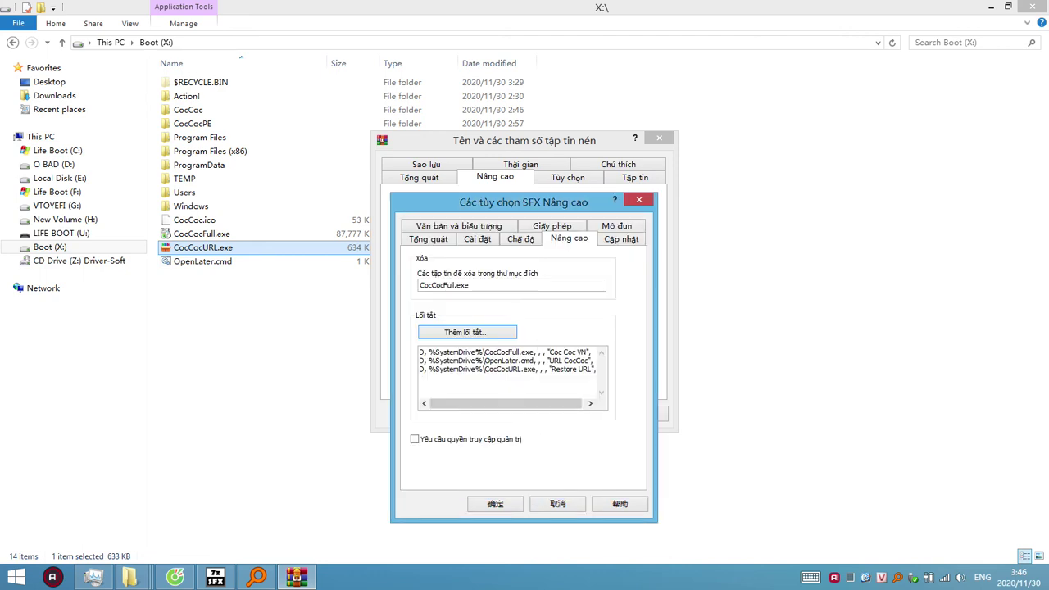
# Step: Set the SFX to extract and update files and overwrite all files, checking the four CocCoc files on the X: drive
pyautogui.click(608, 249)
pyautogui.click(452, 360)
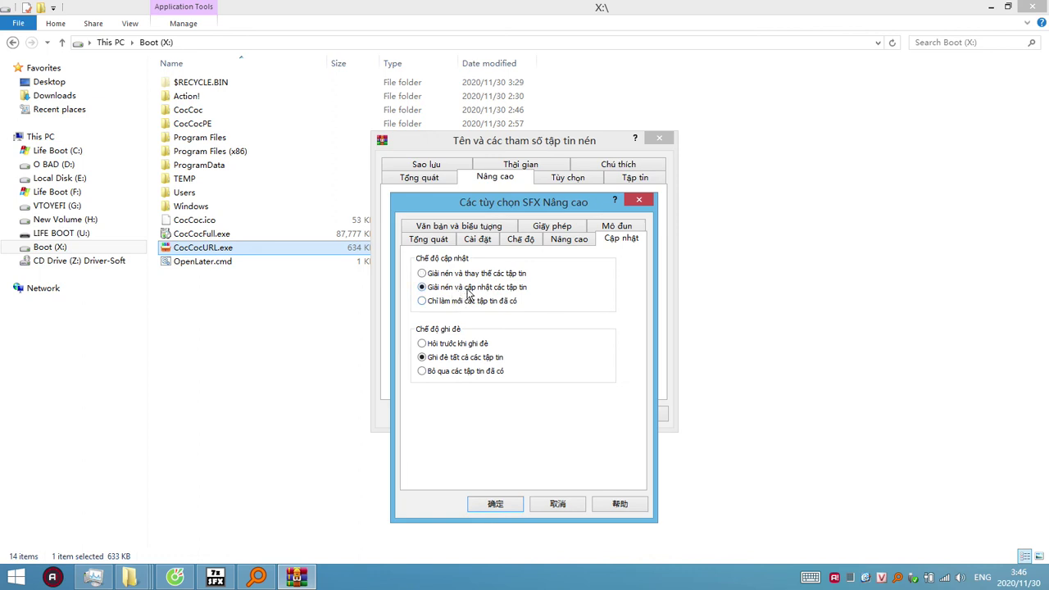
pyautogui.click(235, 291)
pyautogui.moveTo(238, 287); pyautogui.dragTo(131, 215)
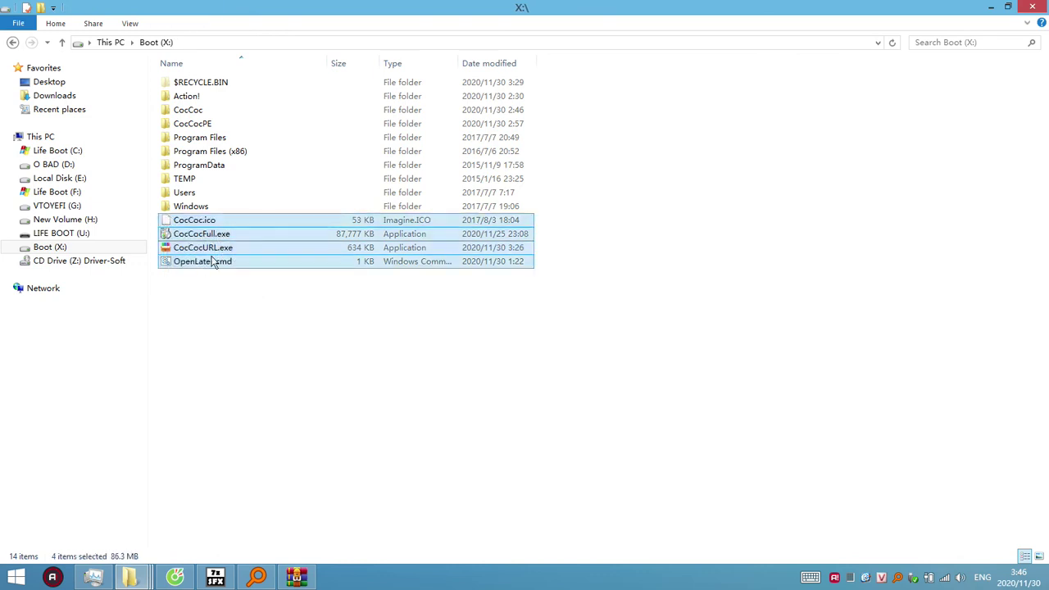
pyautogui.click(291, 579)
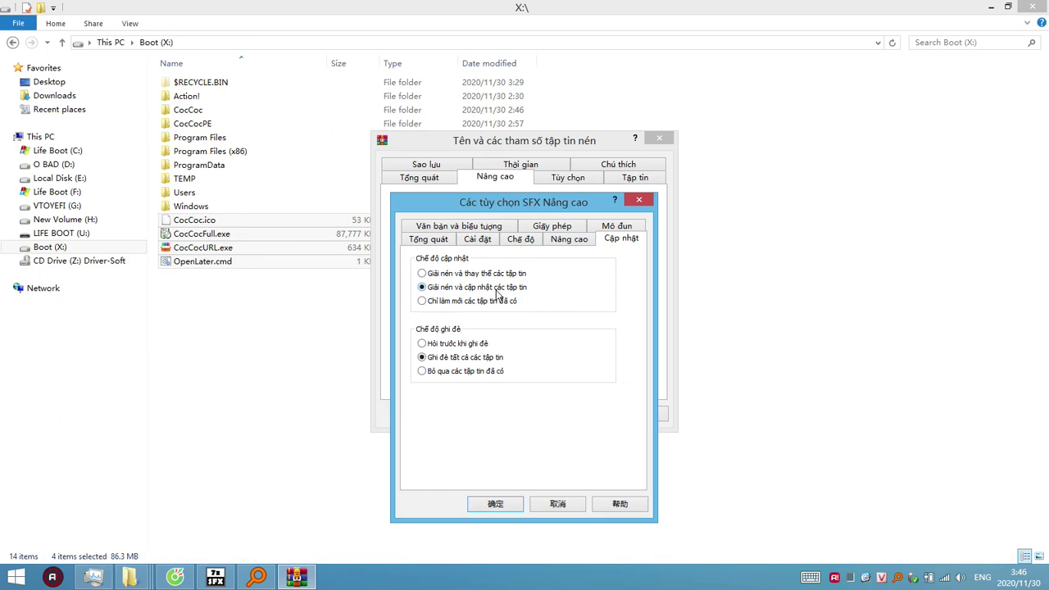
# Step: Review the SFX module, license, and text and icon settings
pyautogui.click(615, 229)
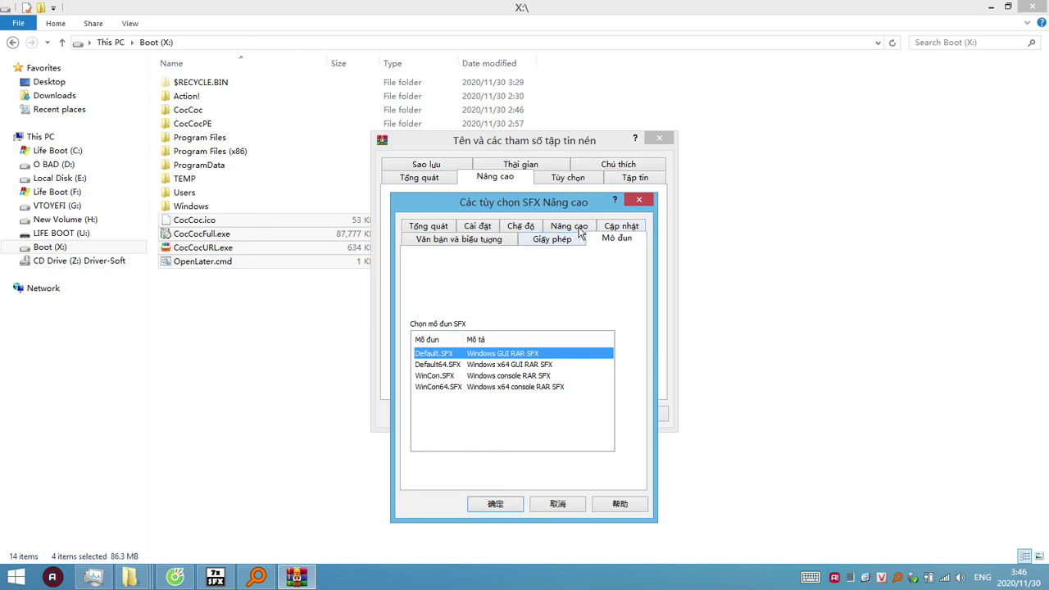
pyautogui.click(559, 243)
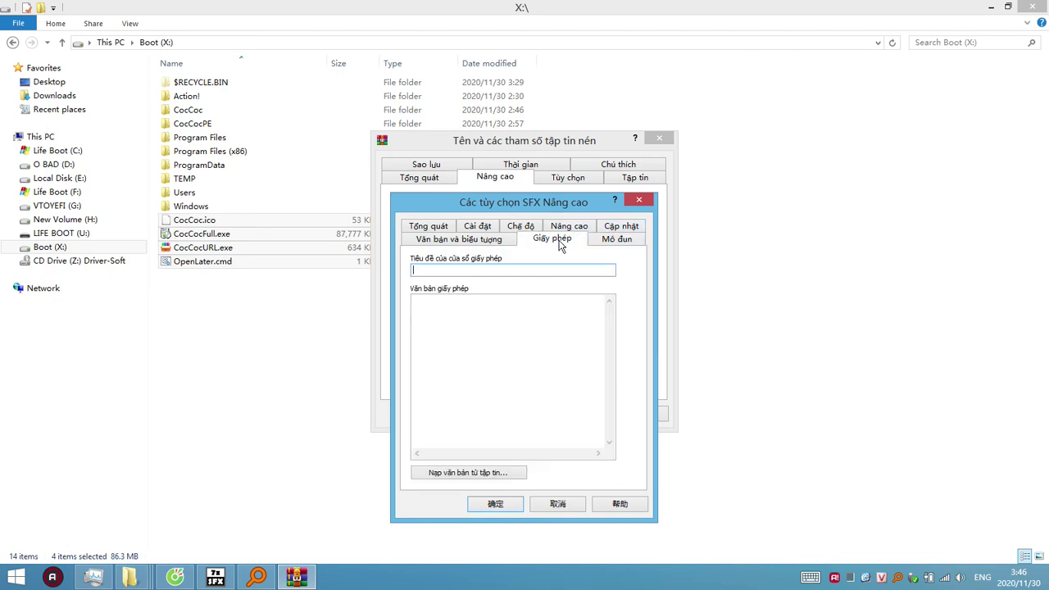
pyautogui.click(486, 243)
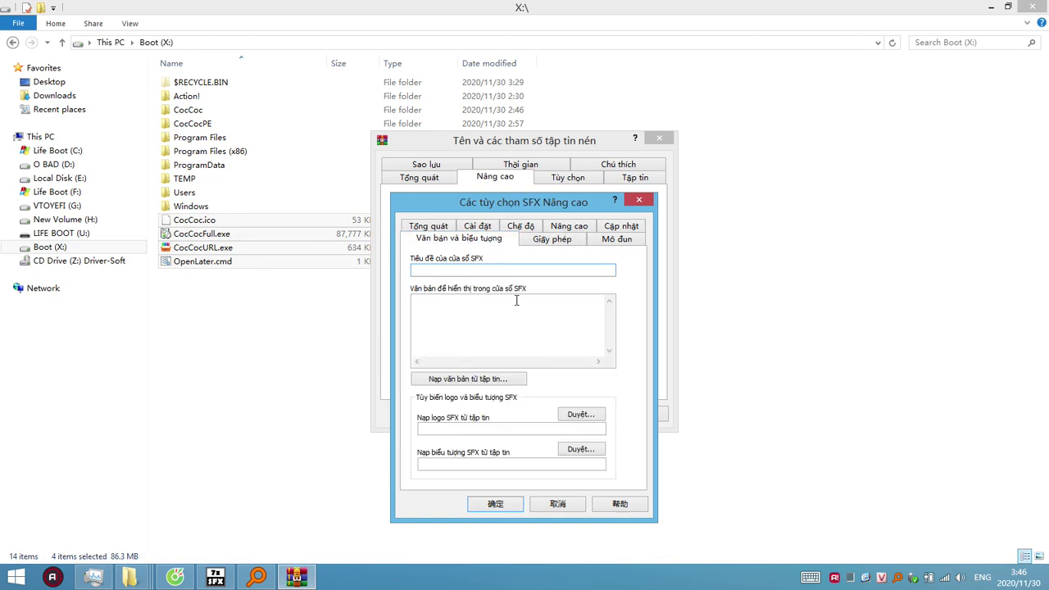
pyautogui.click(539, 346)
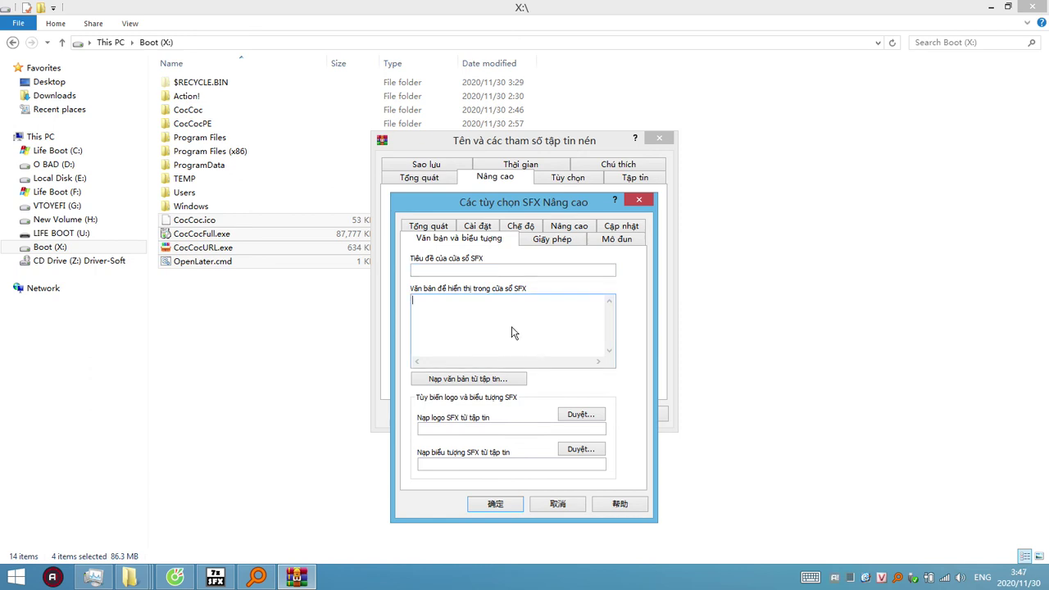
# Step: Browse for the SFX icon on the X: drive and select CocCoc.ico, keeping the *.ico file filter
pyautogui.click(578, 454)
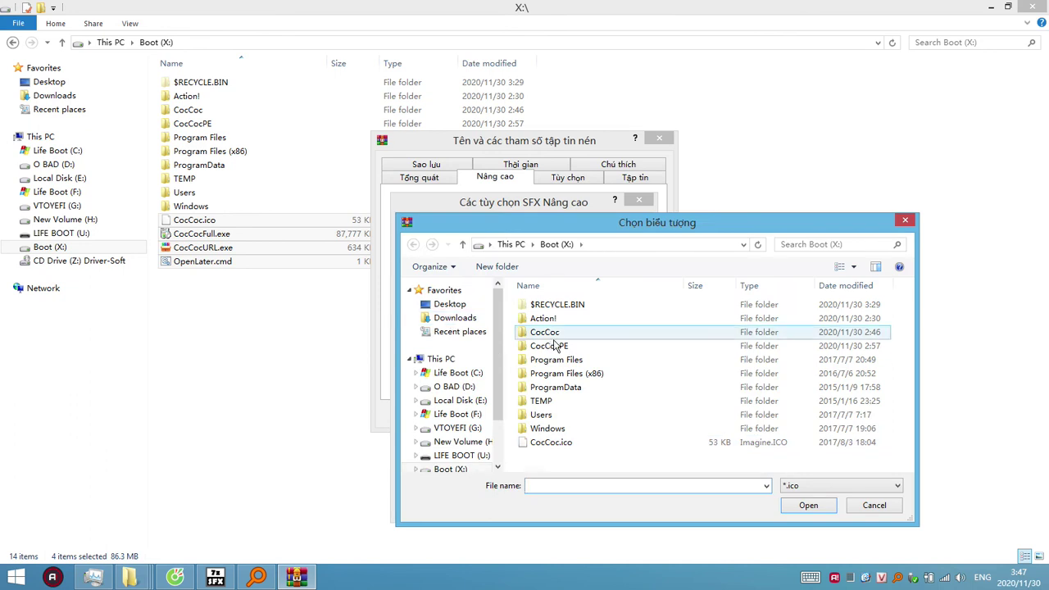
pyautogui.click(570, 444)
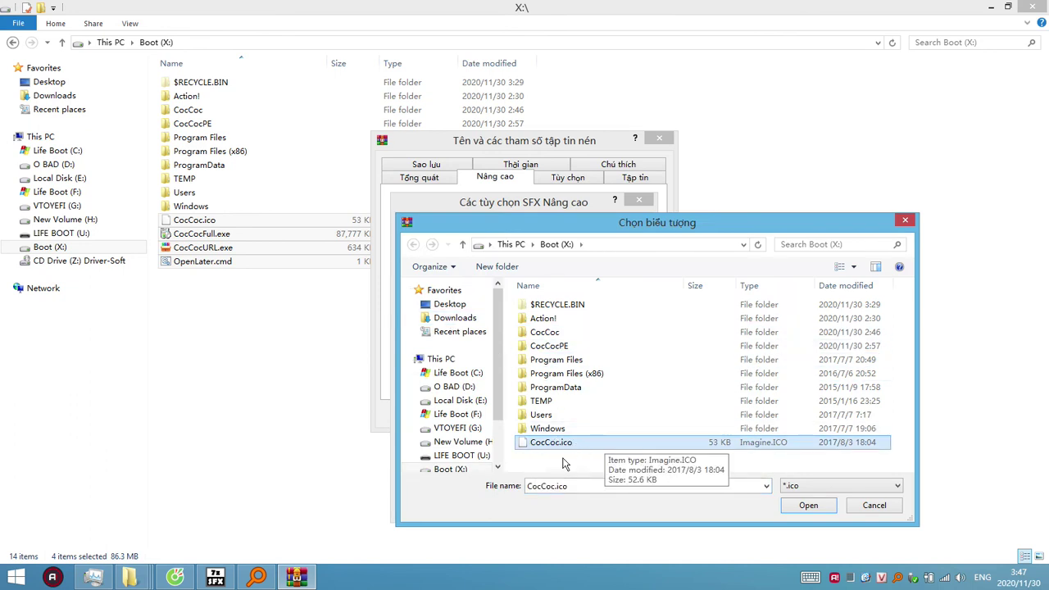
pyautogui.click(814, 490)
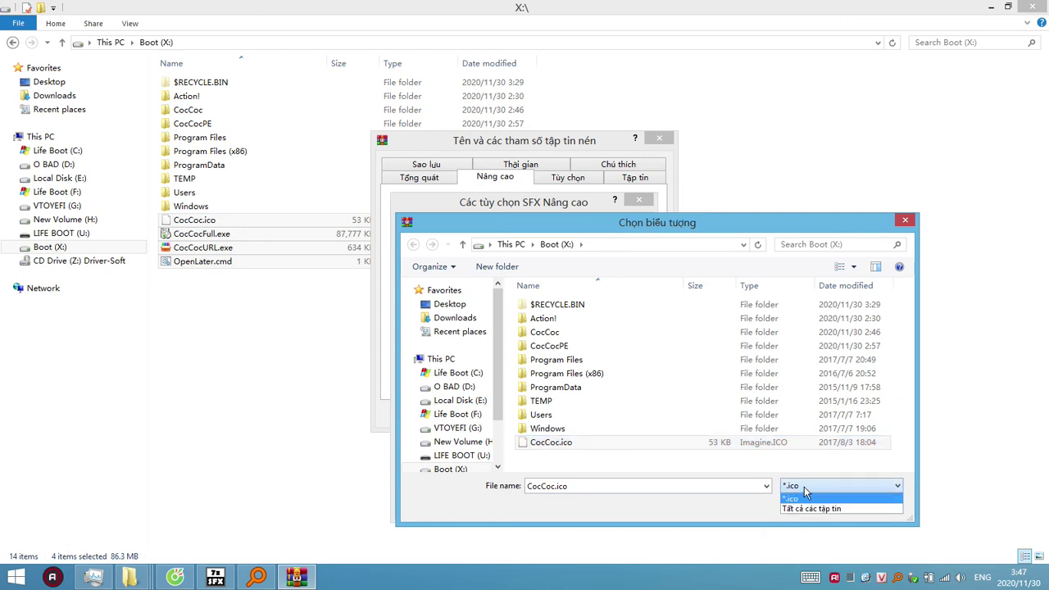
pyautogui.click(756, 509)
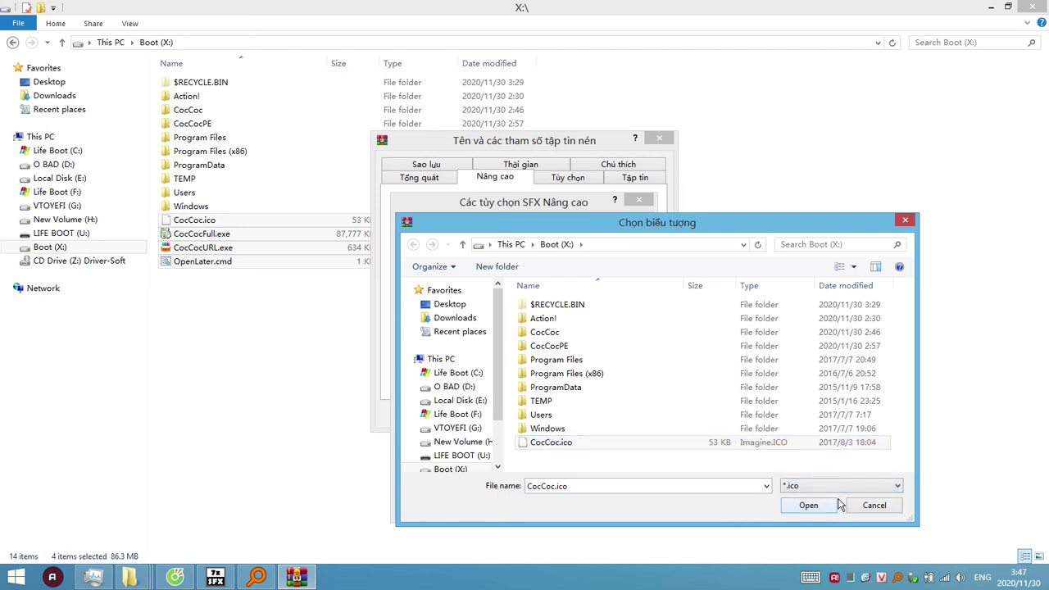
# Step: Switch to Everything, search for hacker, launch ResourceHacker.exe and look at its menus
pyautogui.click(899, 576)
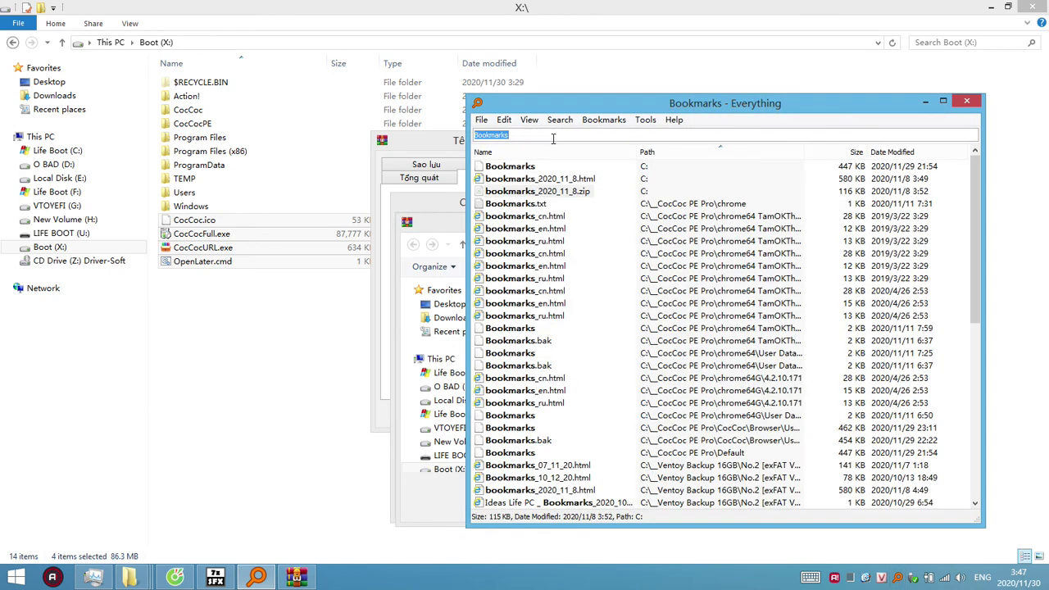
pyautogui.write('hac')
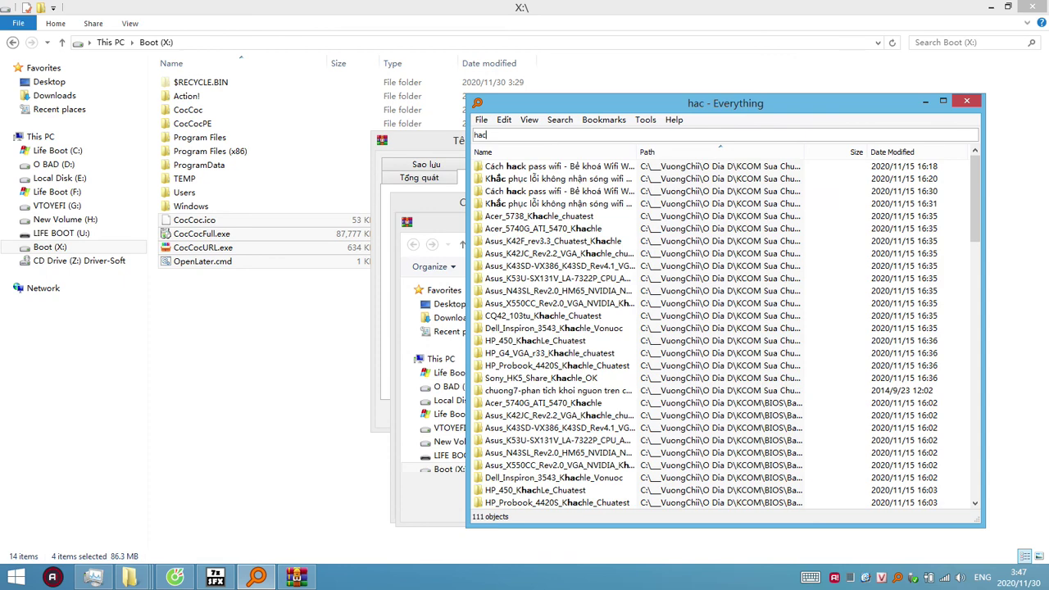
pyautogui.write('ker')
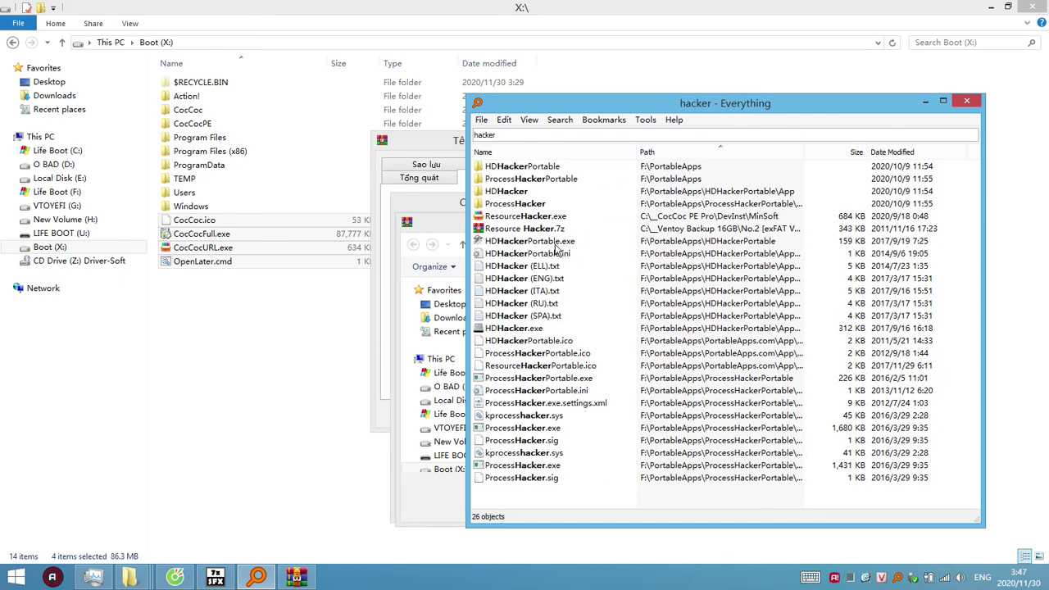
pyautogui.doubleClick(549, 216)
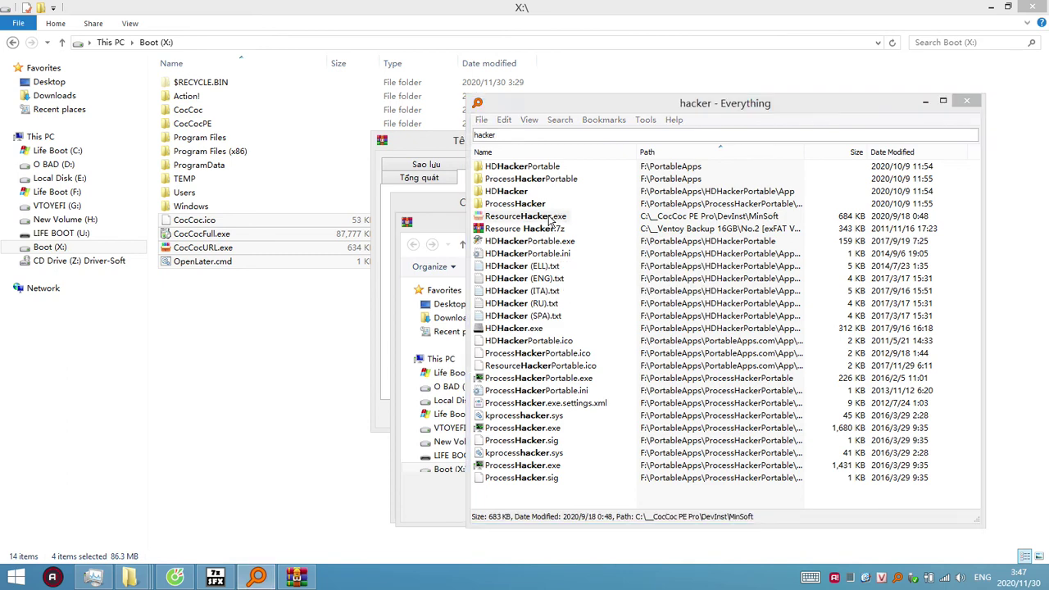
pyautogui.doubleClick(227, 12)
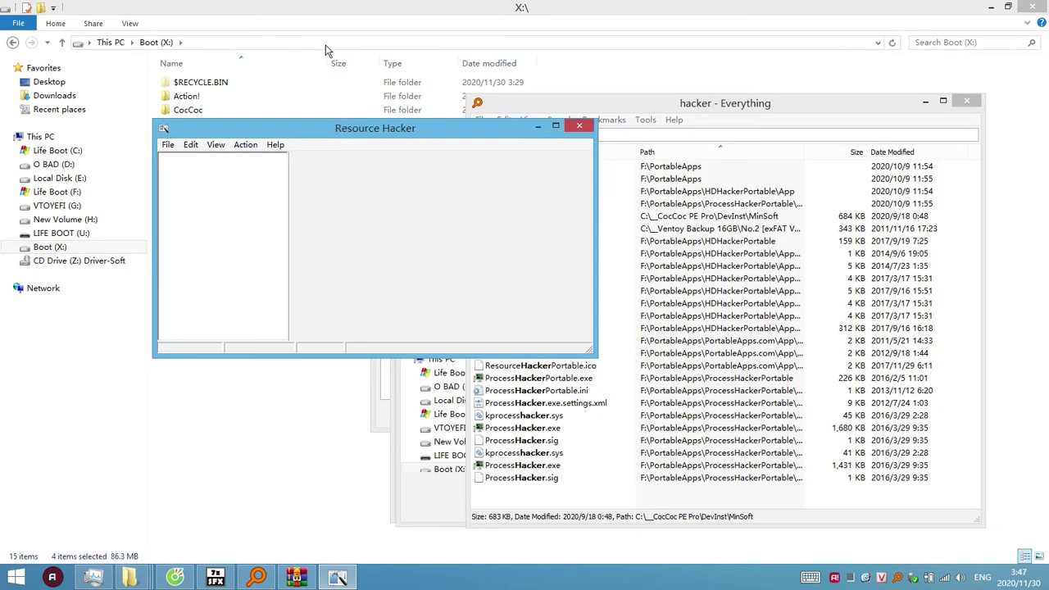
pyautogui.moveTo(314, 139); pyautogui.dragTo(424, 286)
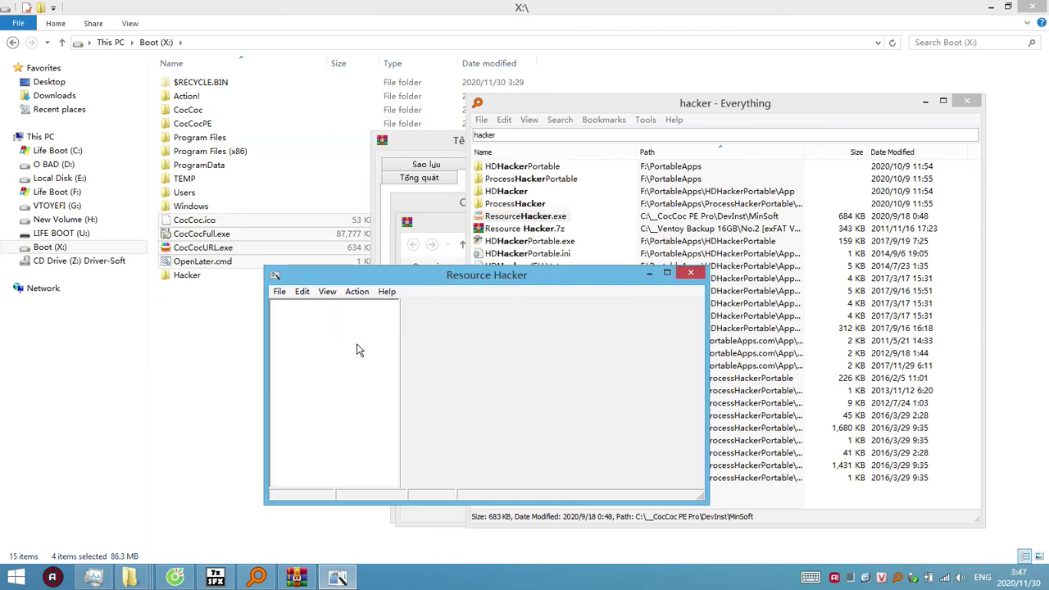
pyautogui.click(279, 292)
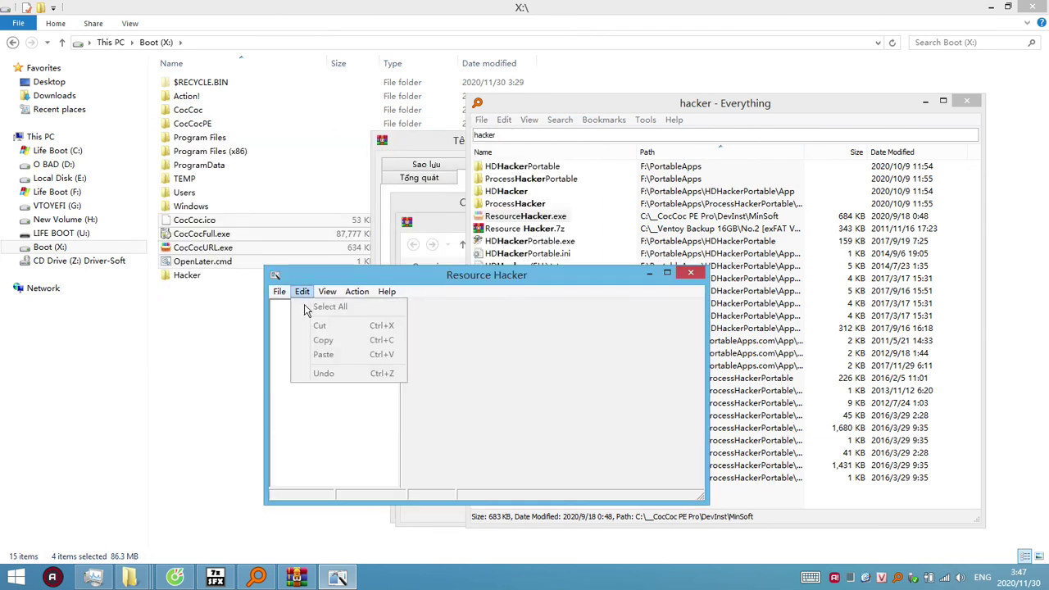
# Step: Open AweSun_1.5.0.30116.exe from the C: drive in Resource Hacker and maximize the window
pyautogui.click(280, 294)
pyautogui.click(280, 292)
pyautogui.click(283, 307)
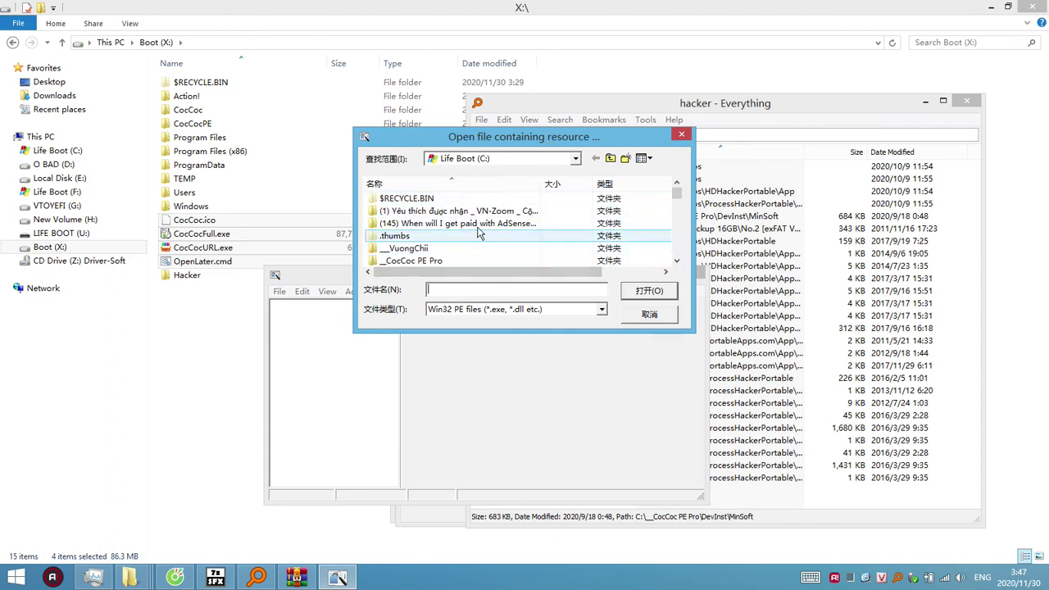
pyautogui.scroll(-3, 474, 228)
pyautogui.scroll(-3, 473, 228)
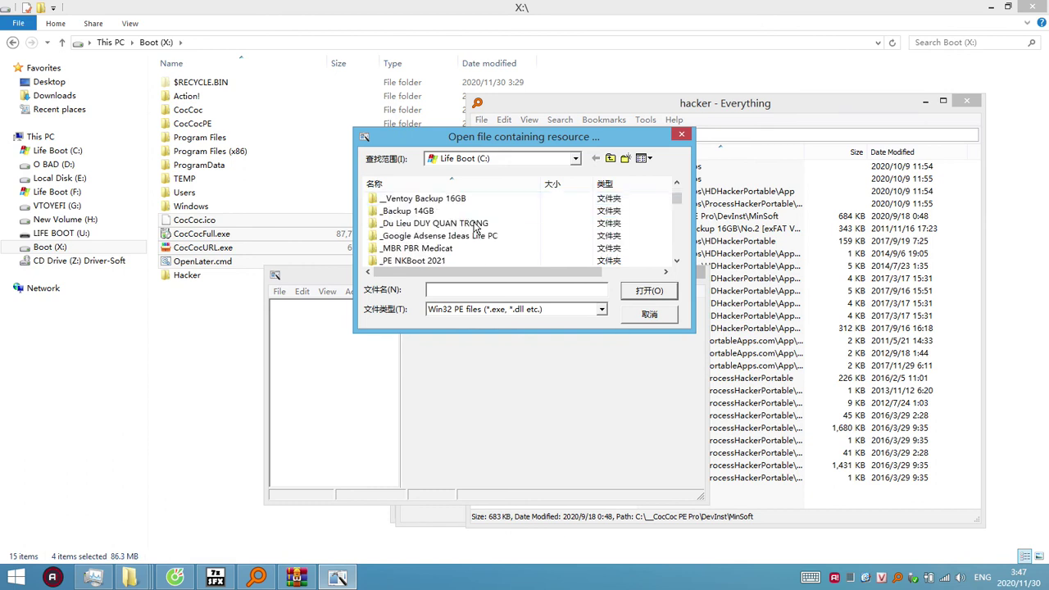
pyautogui.scroll(-5, 474, 228)
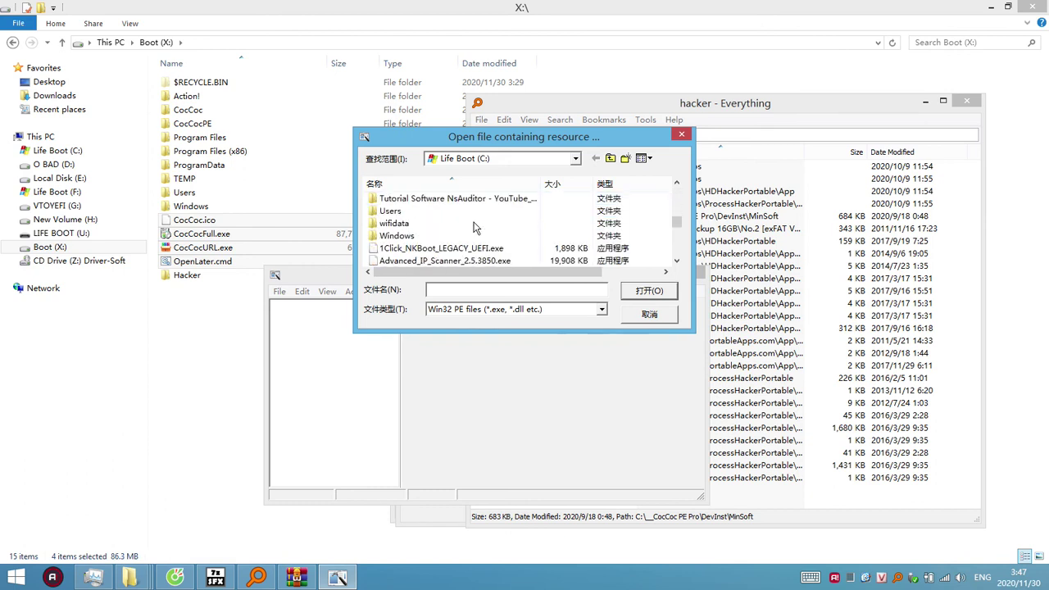
pyautogui.scroll(-1, 474, 228)
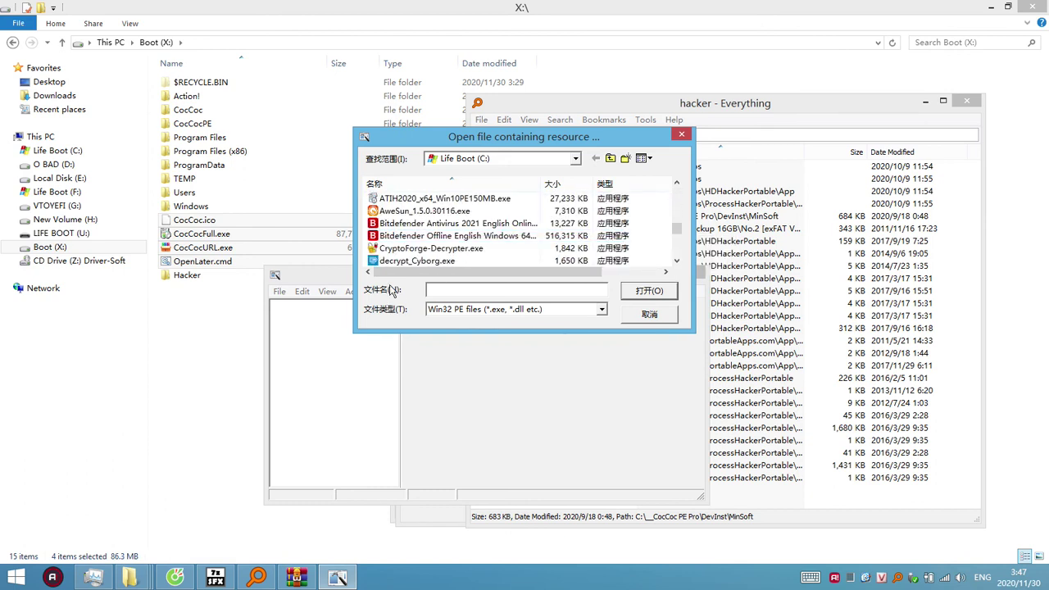
pyautogui.click(410, 211)
pyautogui.click(646, 291)
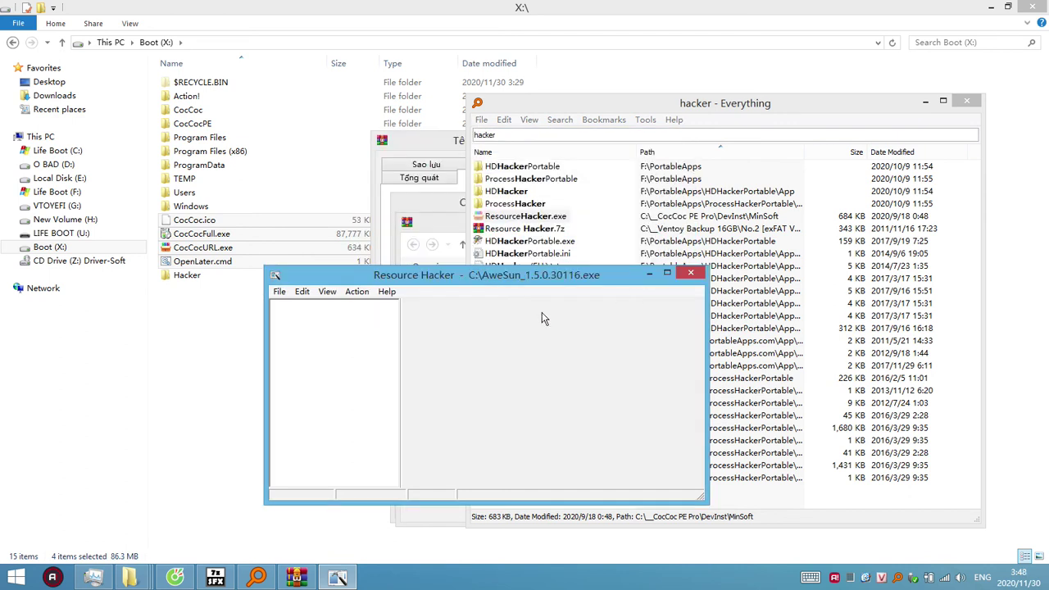
pyautogui.click(667, 274)
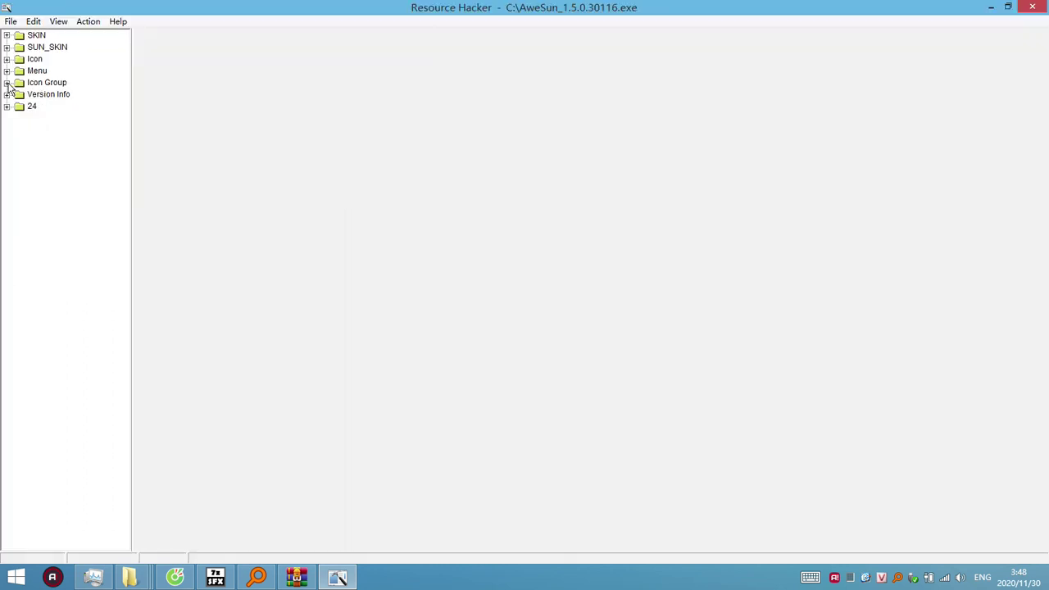
# Step: Expand the Icon Group resources and examine the 2052 entries of groups 101, 102 and 103
pyautogui.click(7, 82)
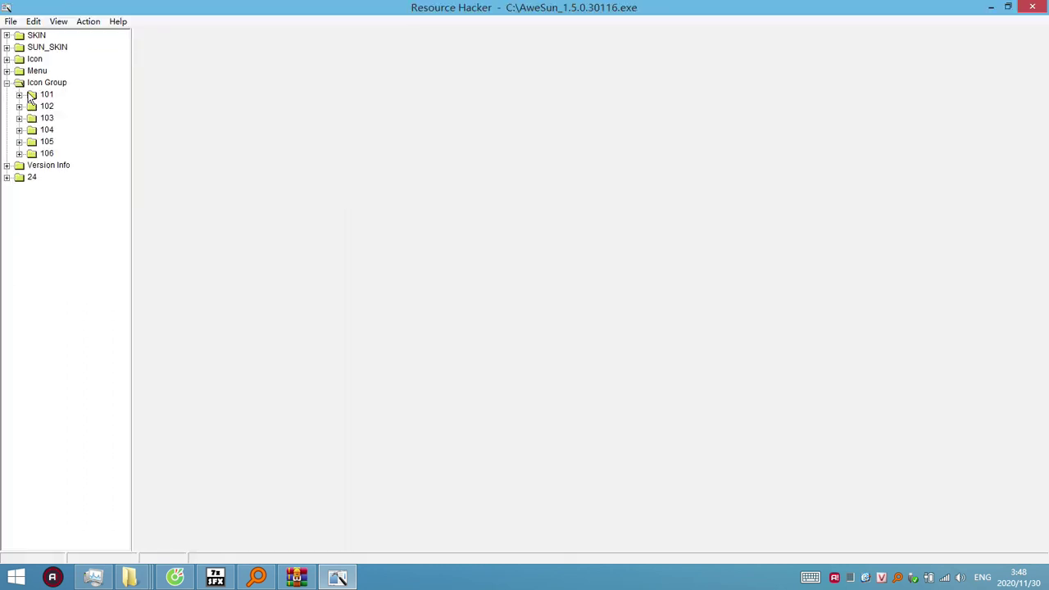
pyautogui.click(37, 96)
pyautogui.click(19, 95)
pyautogui.click(61, 106)
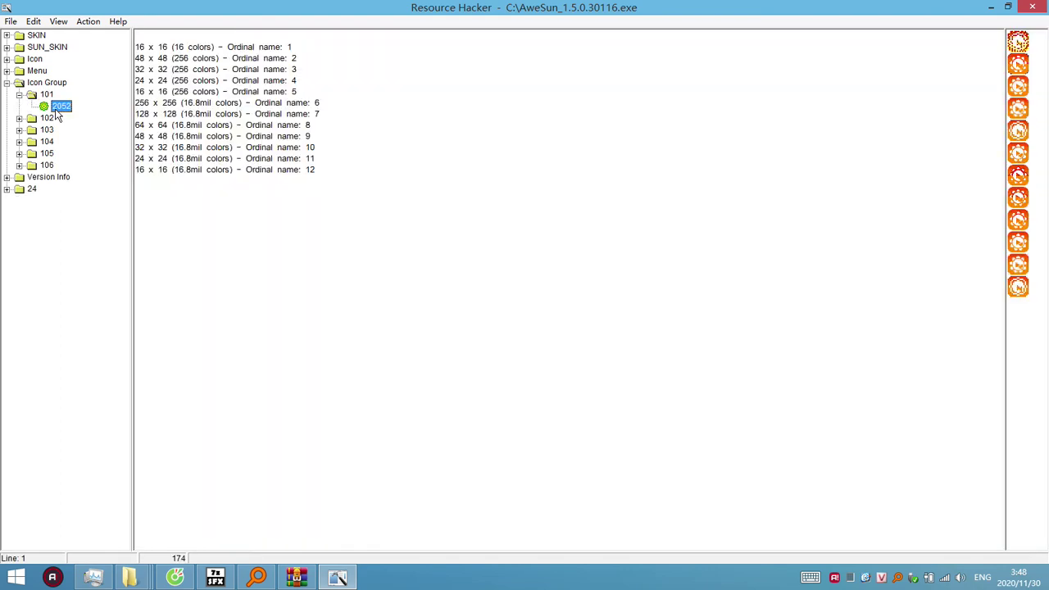
pyautogui.doubleClick(41, 123)
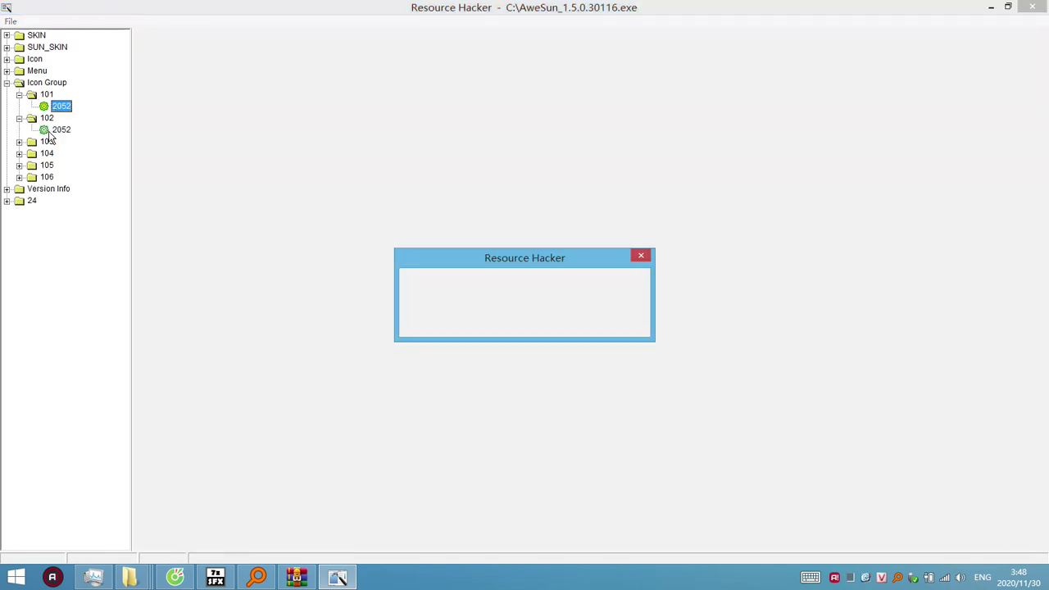
pyautogui.click(525, 319)
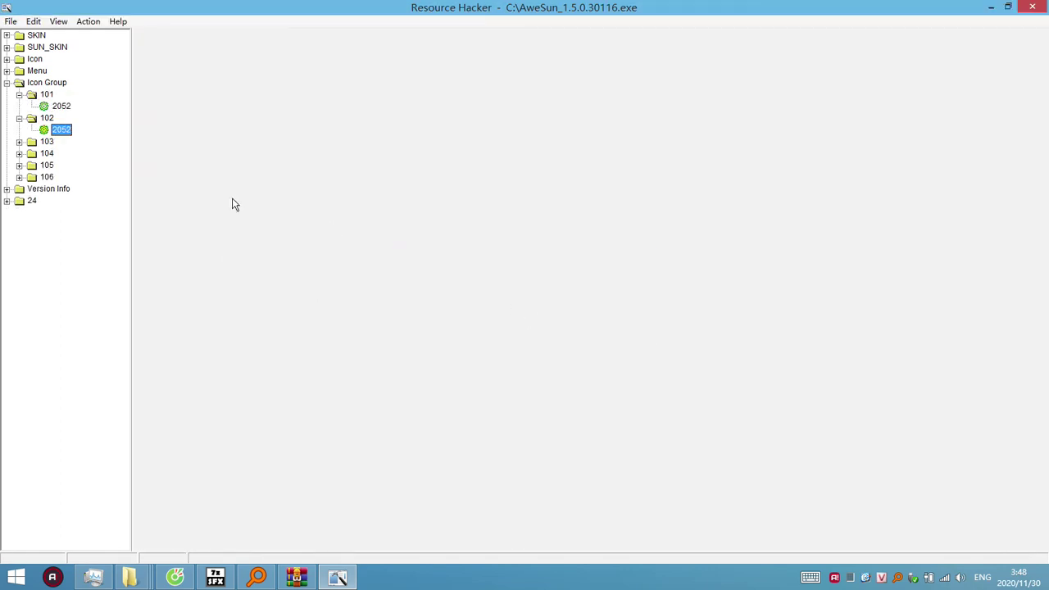
pyautogui.click(19, 142)
pyautogui.click(59, 154)
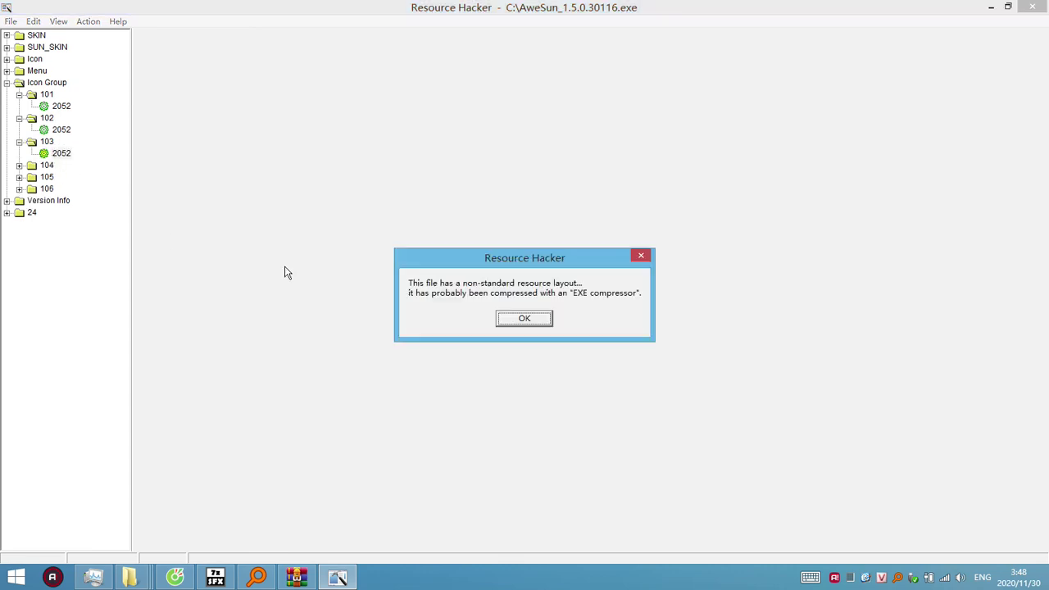
pyautogui.click(512, 319)
# Step: Examine the 2052 entries of icon groups 104, 105 and 106
pyautogui.click(19, 165)
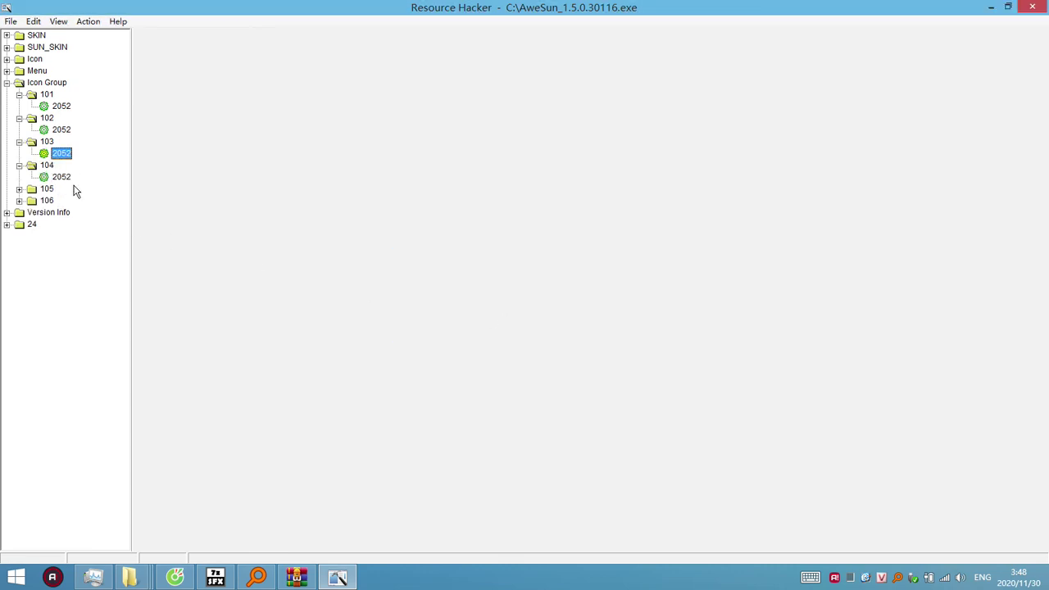
pyautogui.click(65, 178)
pyautogui.press('Return')
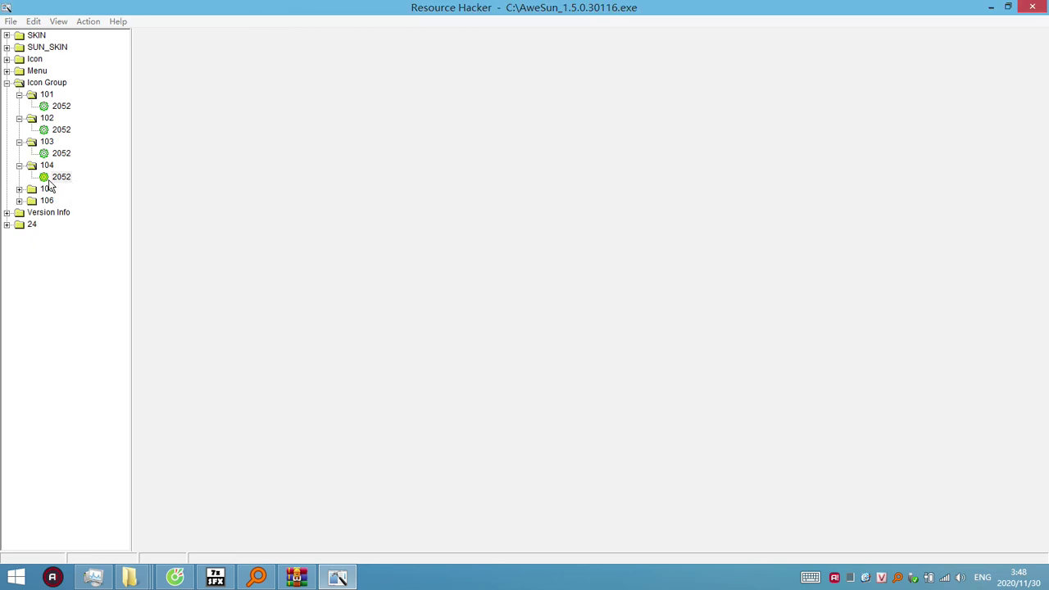
pyautogui.click(19, 189)
pyautogui.click(59, 201)
pyautogui.press('Return')
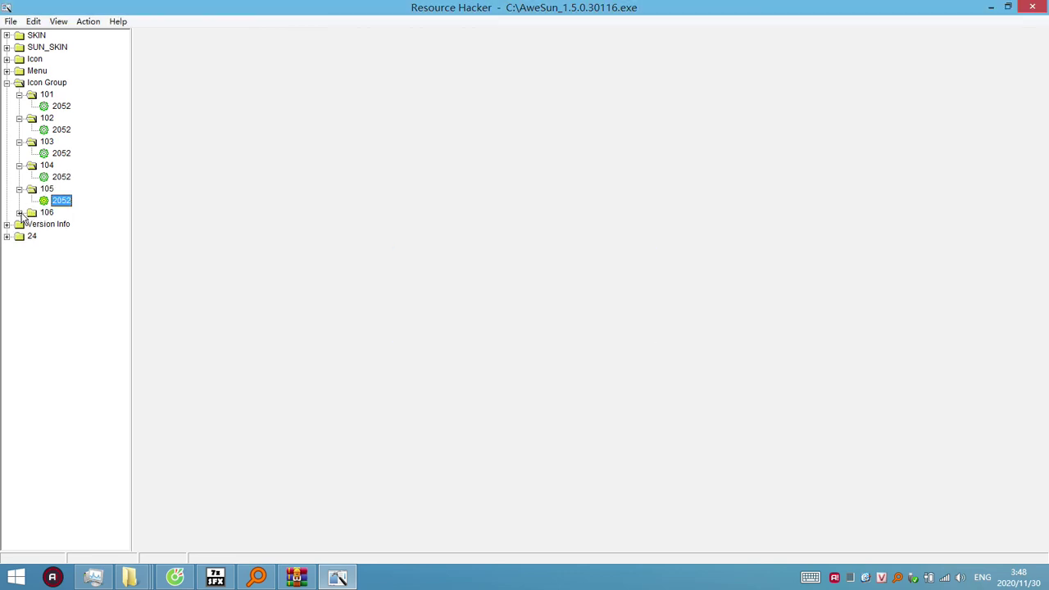
pyautogui.click(19, 212)
pyautogui.click(61, 224)
pyautogui.press('Return')
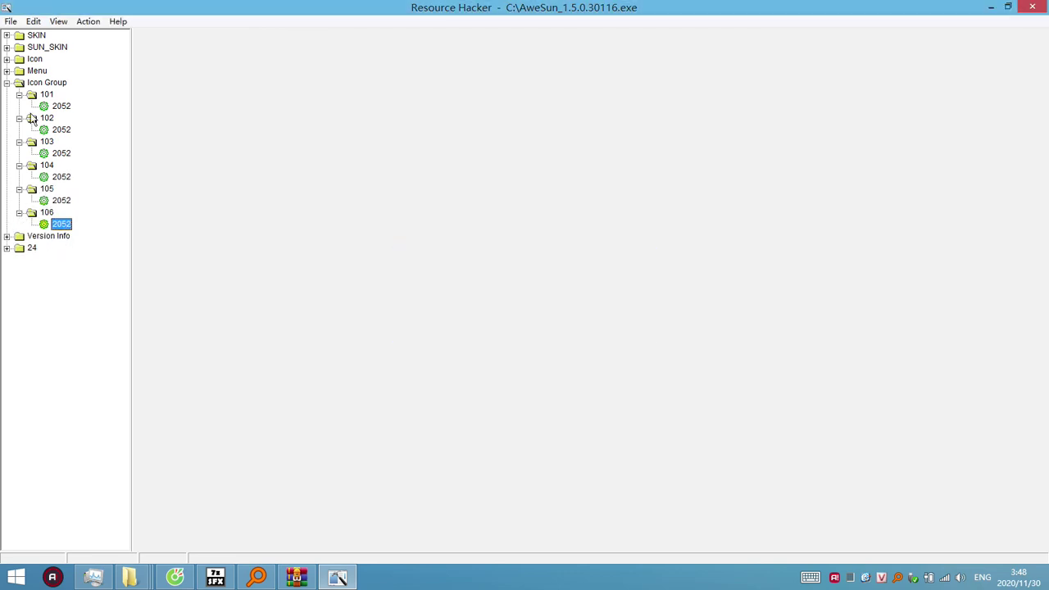
# Step: Expand the Icon resources, preview the images of entries 1 to 4 and expand entry 5
pyautogui.click(6, 59)
pyautogui.click(19, 72)
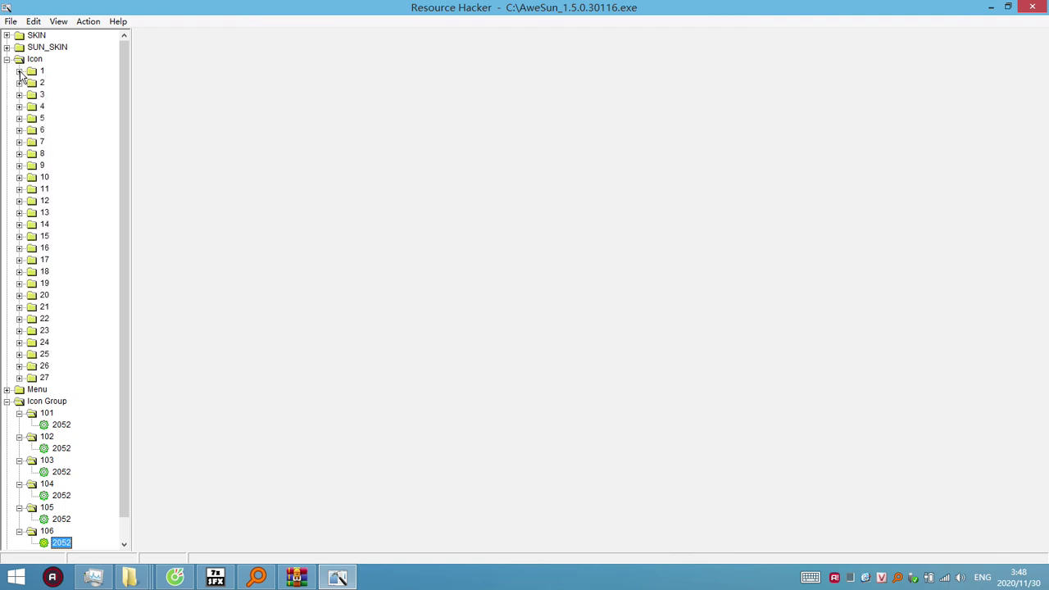
pyautogui.click(55, 82)
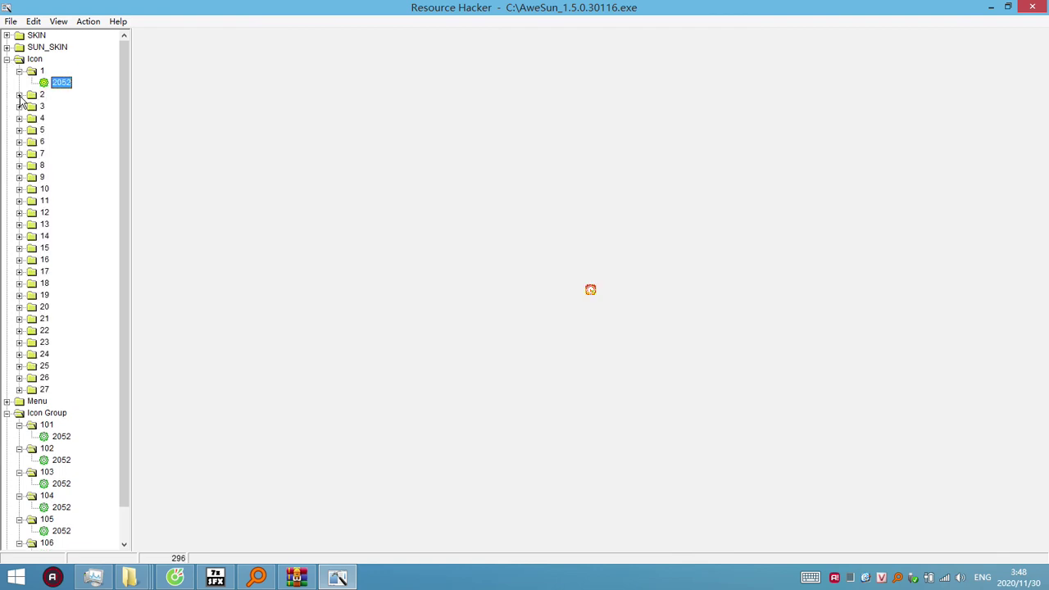
pyautogui.click(18, 95)
pyautogui.click(50, 107)
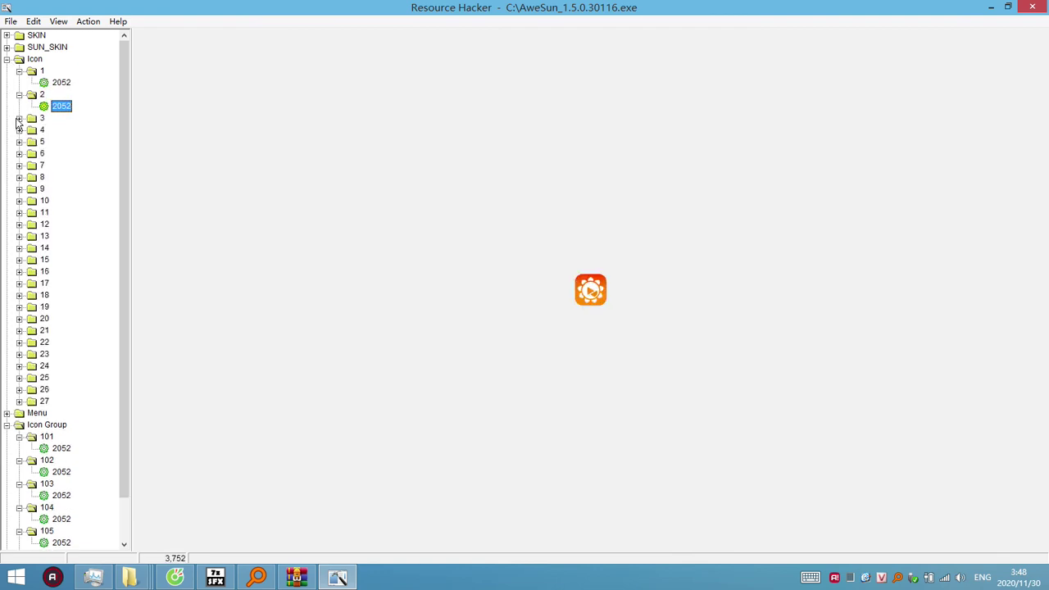
pyautogui.click(19, 119)
pyautogui.click(45, 131)
pyautogui.click(19, 142)
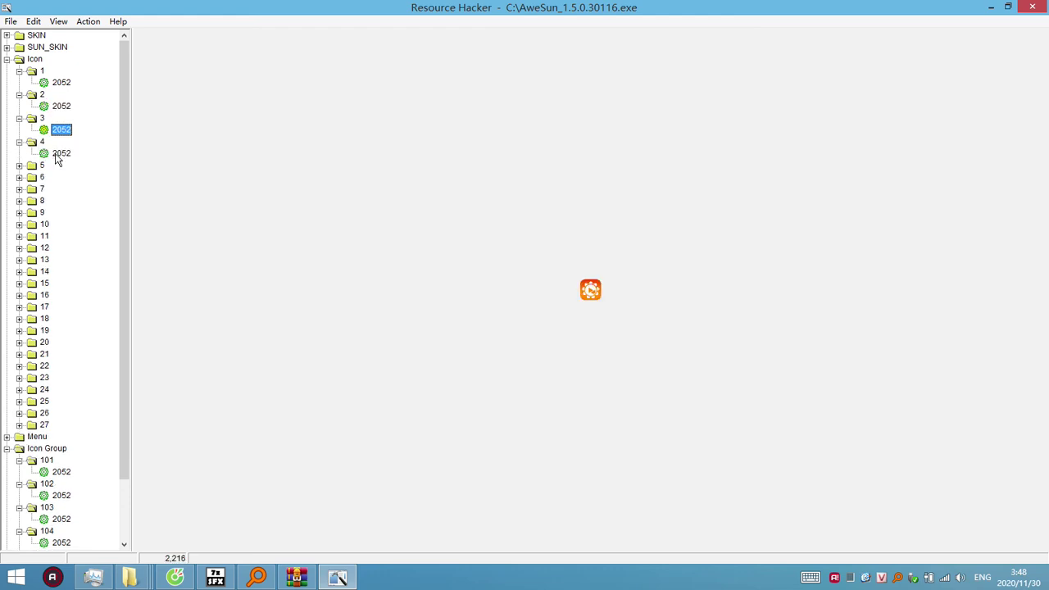
pyautogui.click(56, 154)
pyautogui.click(51, 179)
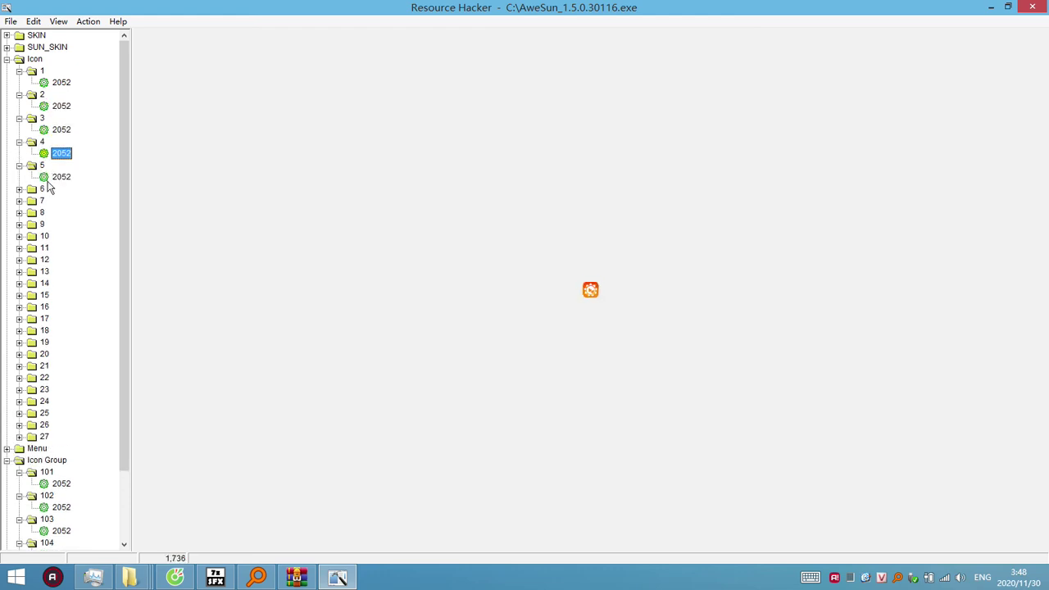
# Step: Preview the images stored in Icon entries 6, 7, 8 and 9
pyautogui.click(19, 189)
pyautogui.click(56, 201)
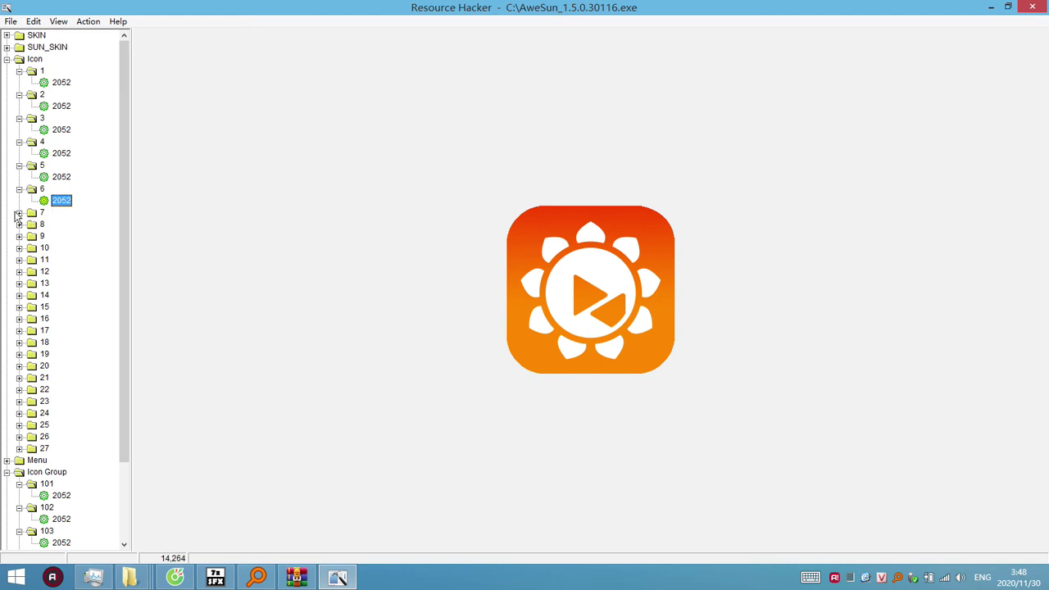
pyautogui.click(19, 213)
pyautogui.click(45, 224)
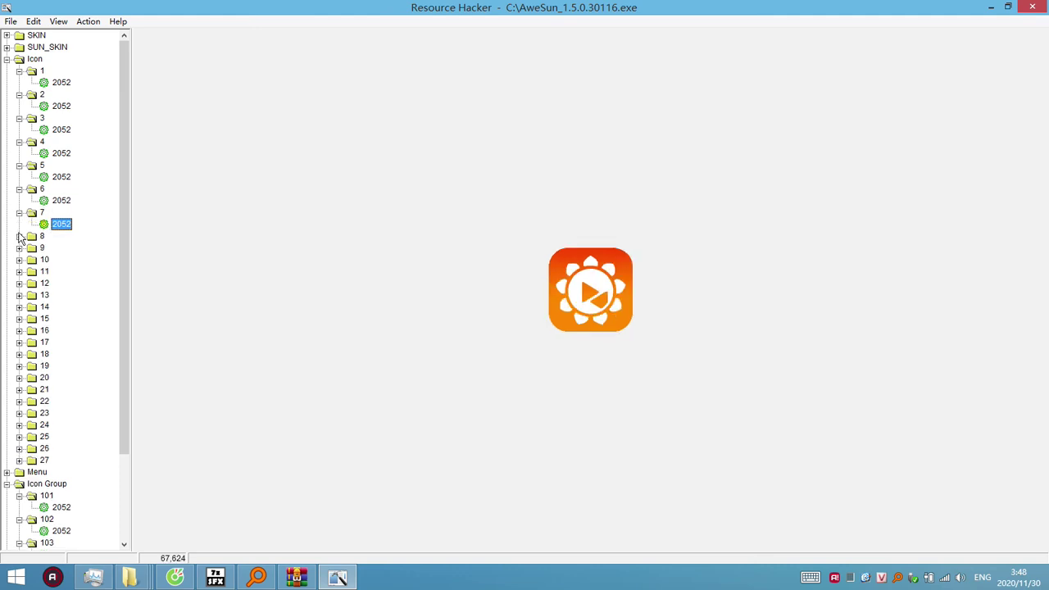
pyautogui.click(19, 236)
pyautogui.click(45, 247)
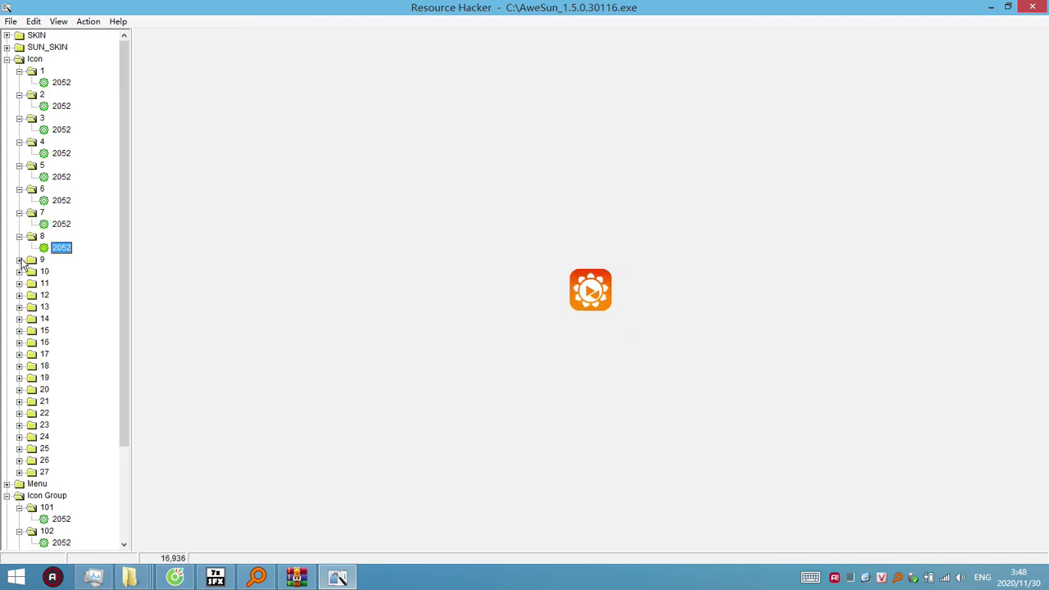
pyautogui.click(19, 260)
pyautogui.click(59, 272)
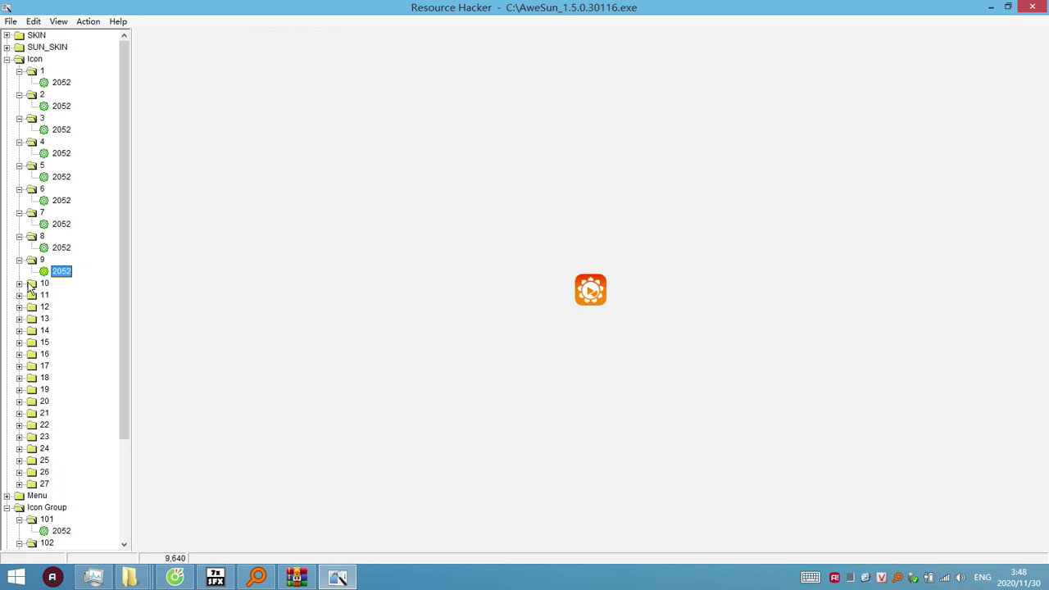
# Step: Select Icon entry 6 and try to save the Icon resources to the Libraries location under the name AAAA
pyautogui.click(61, 201)
pyautogui.rightClick(64, 205)
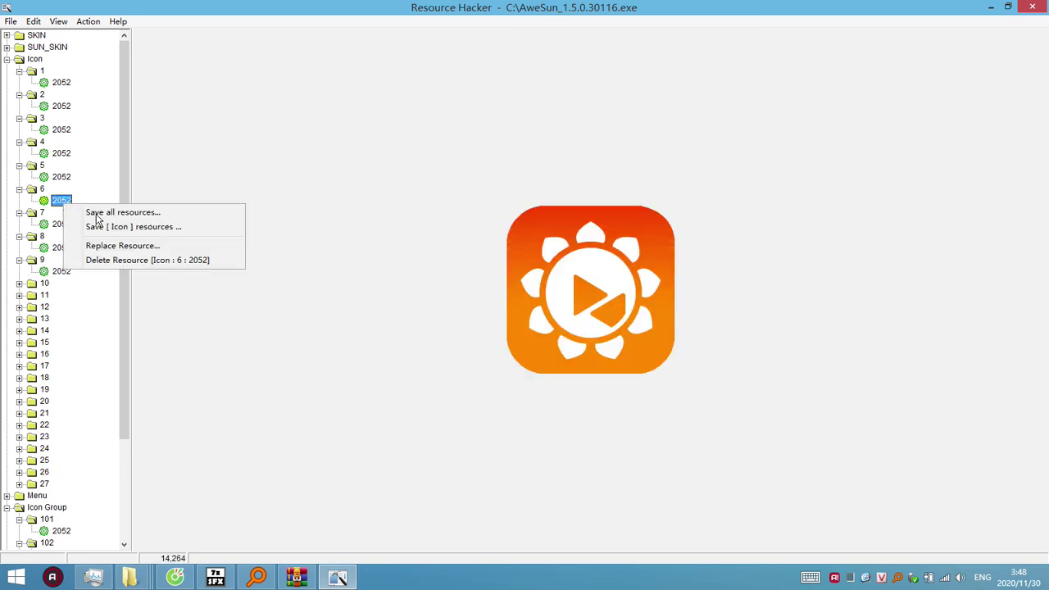
pyautogui.click(143, 228)
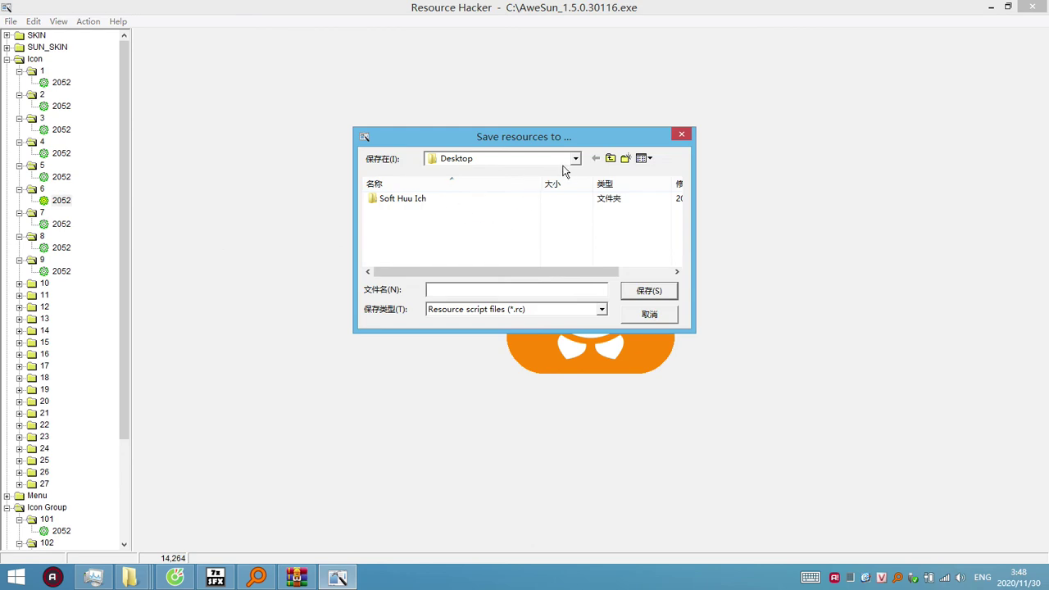
pyautogui.click(574, 160)
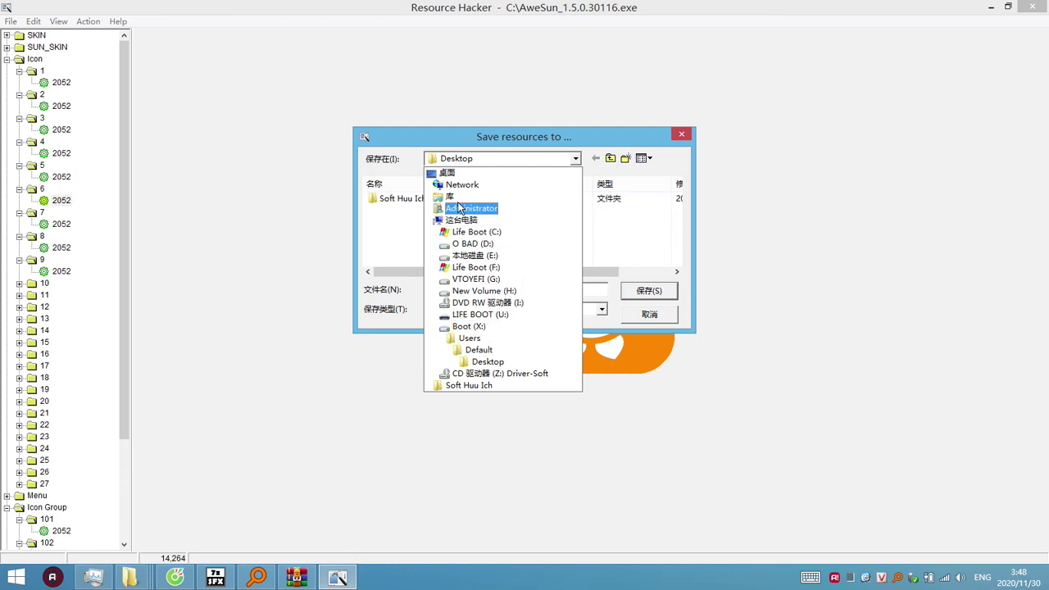
pyautogui.click(457, 198)
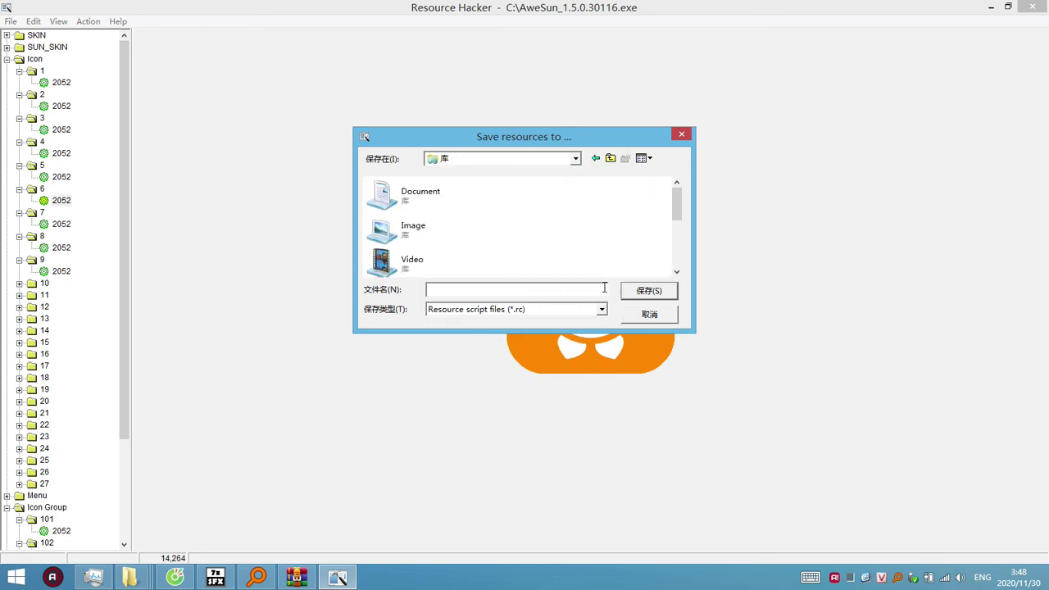
pyautogui.write('AAAA')
pyautogui.click(646, 292)
pyautogui.click(622, 289)
pyautogui.click(869, 579)
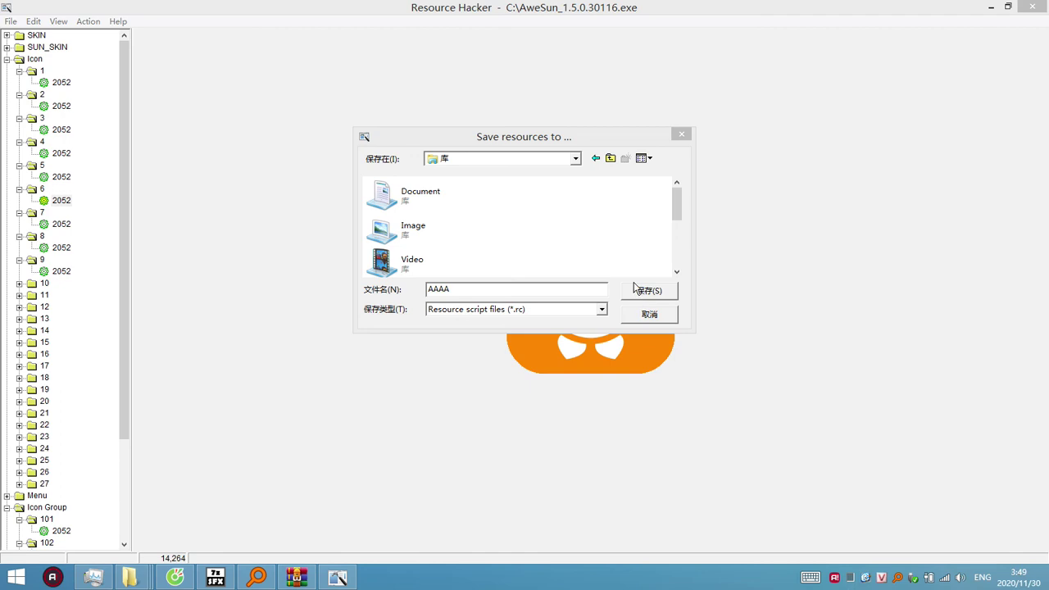
# Step: Browse the save locations and save the Icon resources as AAAA in the Image library
pyautogui.moveTo(681, 203); pyautogui.dragTo(529, 189)
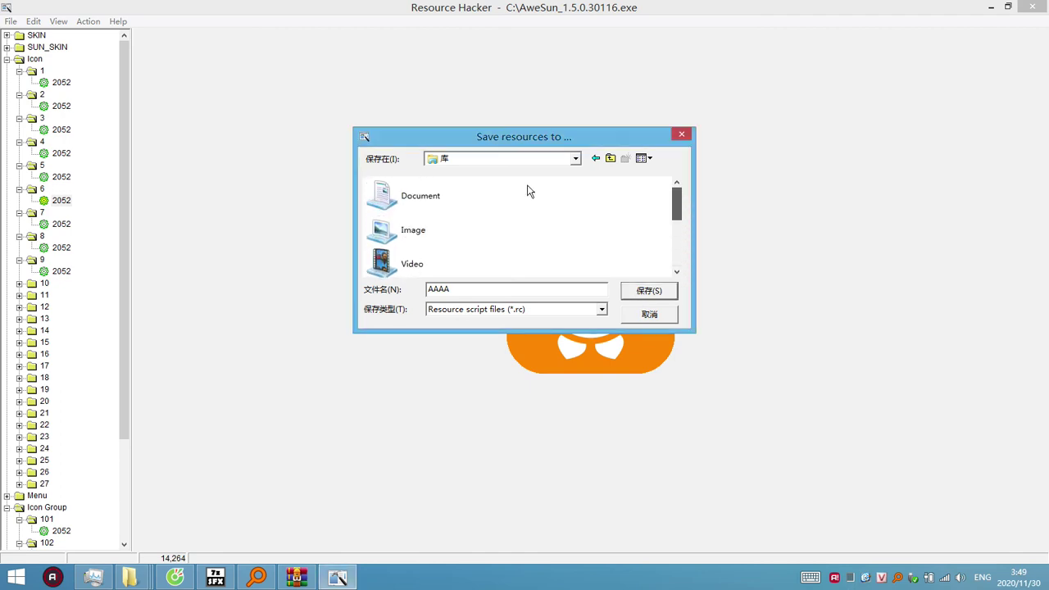
pyautogui.click(573, 159)
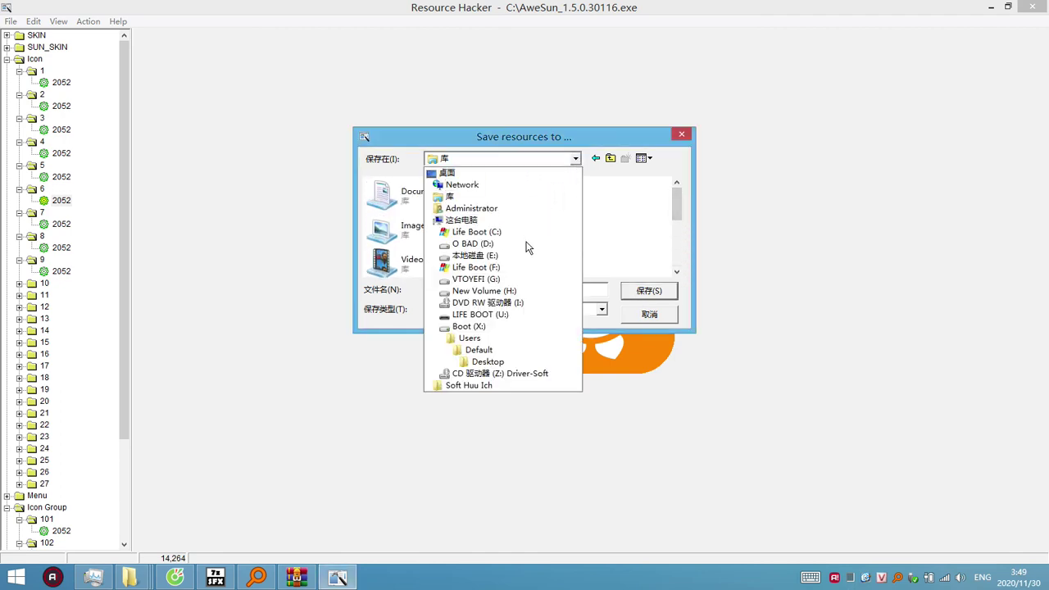
pyautogui.click(502, 233)
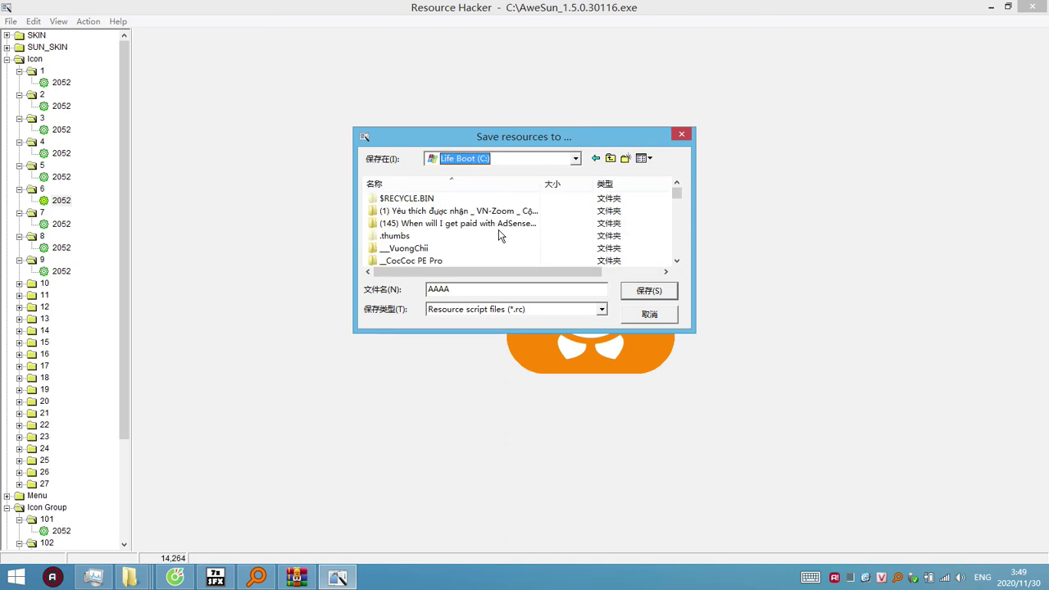
pyautogui.click(576, 160)
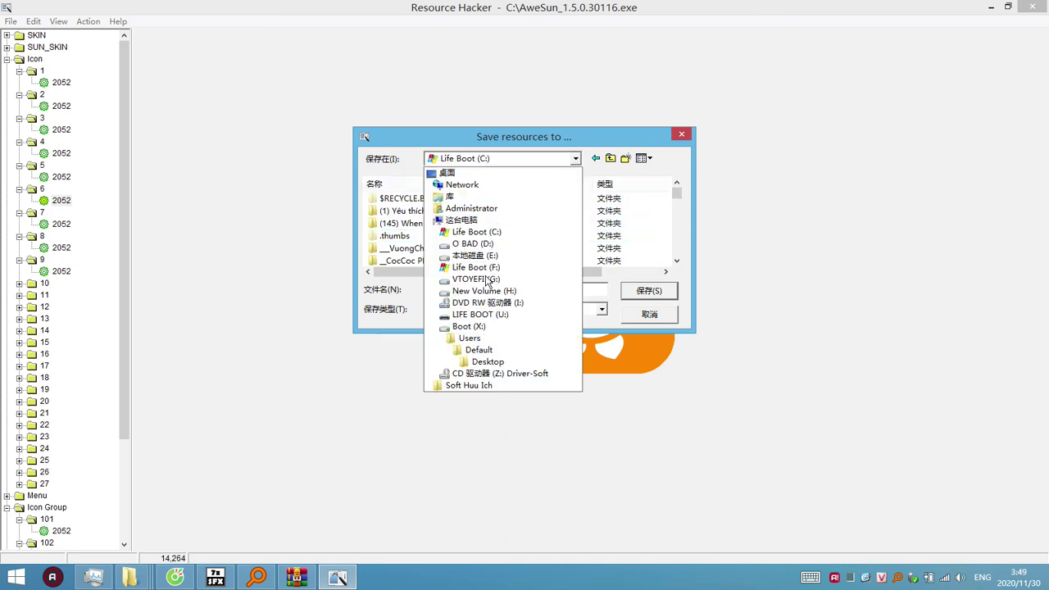
pyautogui.click(453, 198)
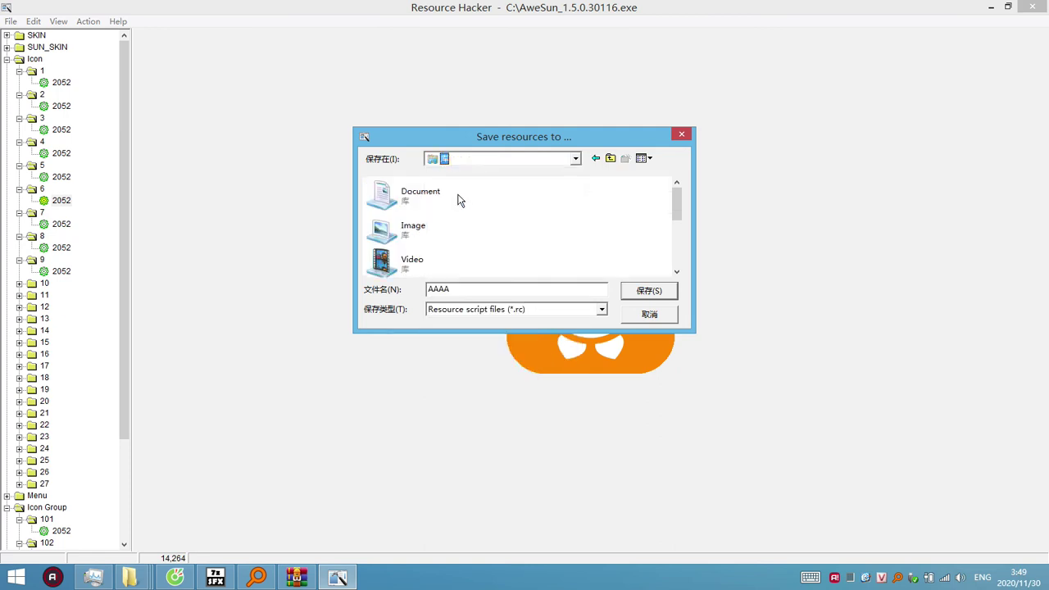
pyautogui.doubleClick(426, 223)
pyautogui.click(663, 285)
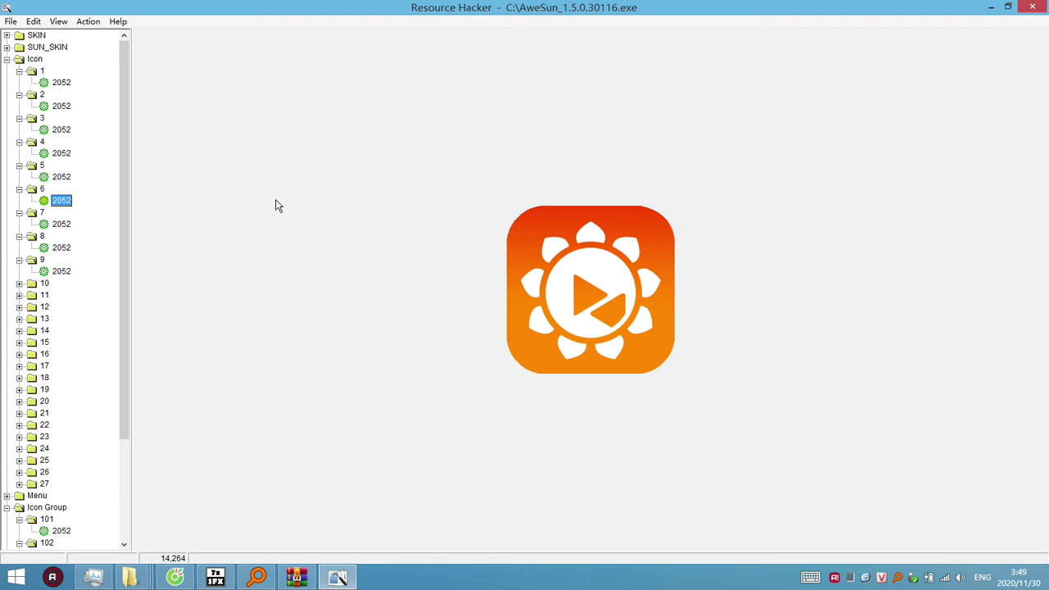
# Step: Switch to File Explorer, open the Image library from the recent places and select Icon_1.ico
pyautogui.moveTo(150, 577)
pyautogui.moveTo(182, 514)
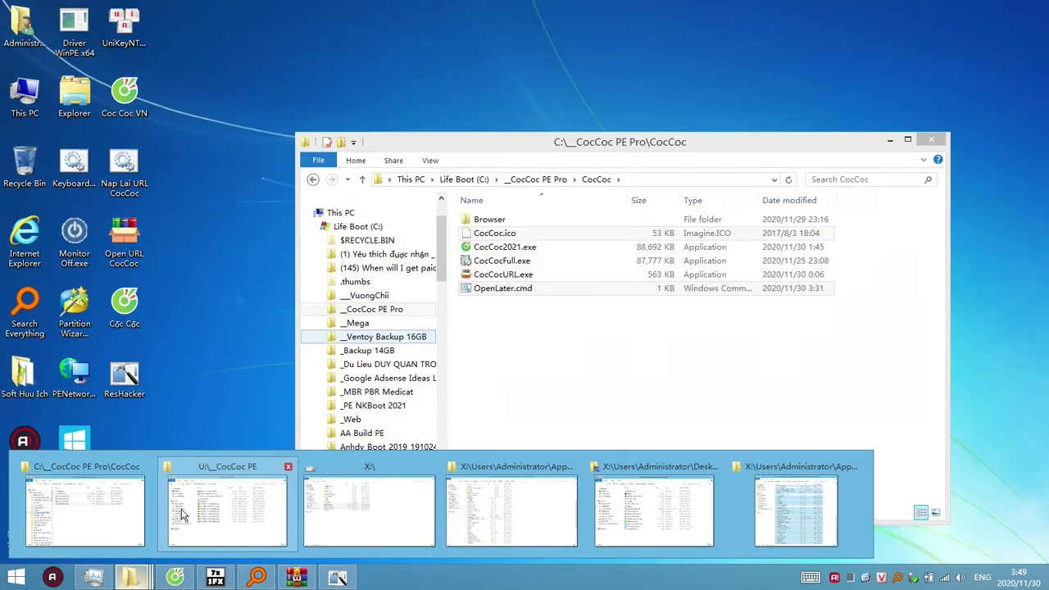
pyautogui.click(254, 514)
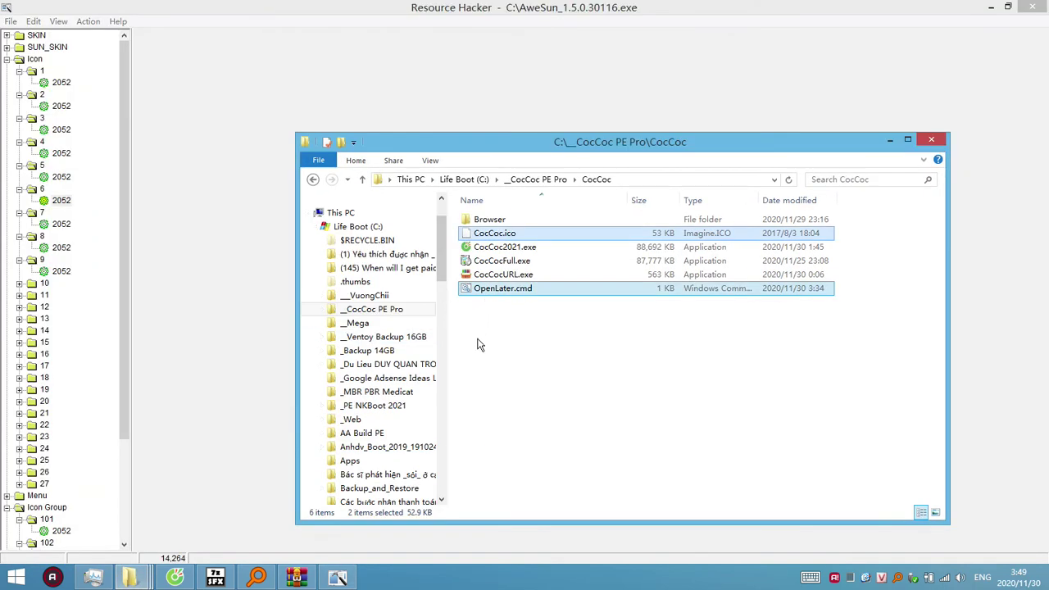
pyautogui.scroll(2, 442, 232)
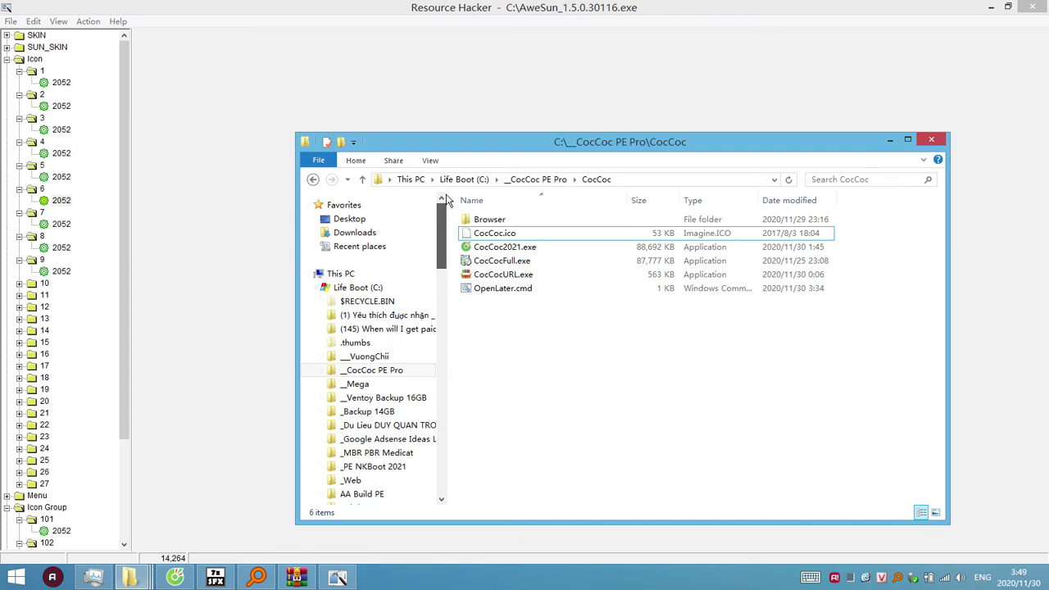
pyautogui.click(369, 248)
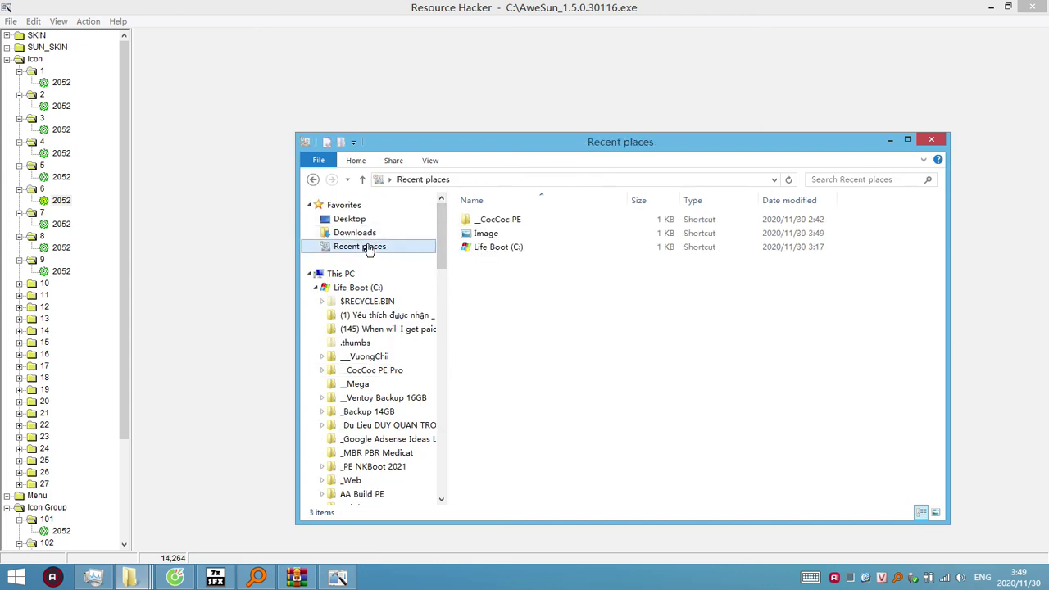
pyautogui.click(484, 237)
pyautogui.doubleClick(482, 236)
pyautogui.click(633, 246)
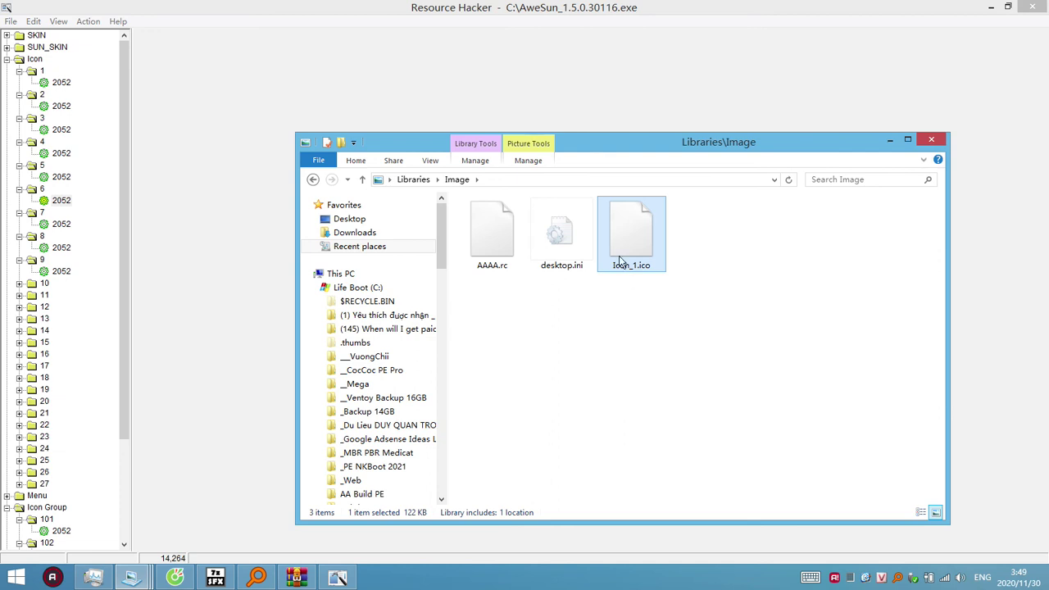
# Step: Open Icon_1.ico in Paint, enlarge its canvas to about 185 × 197 px and close it without saving
pyautogui.doubleClick(621, 246)
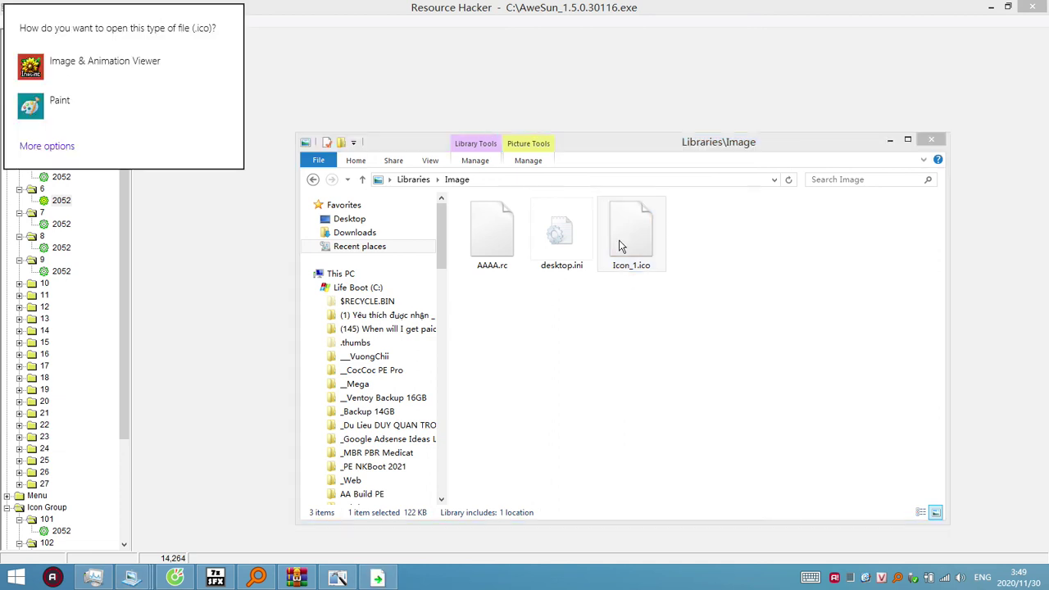
pyautogui.click(90, 121)
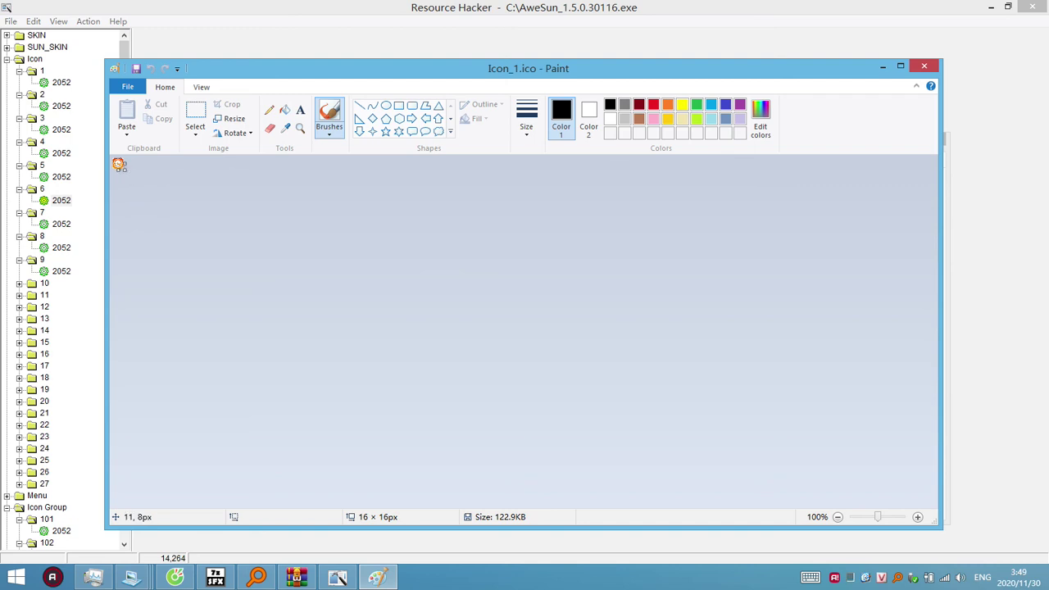
pyautogui.moveTo(125, 171); pyautogui.dragTo(235, 288)
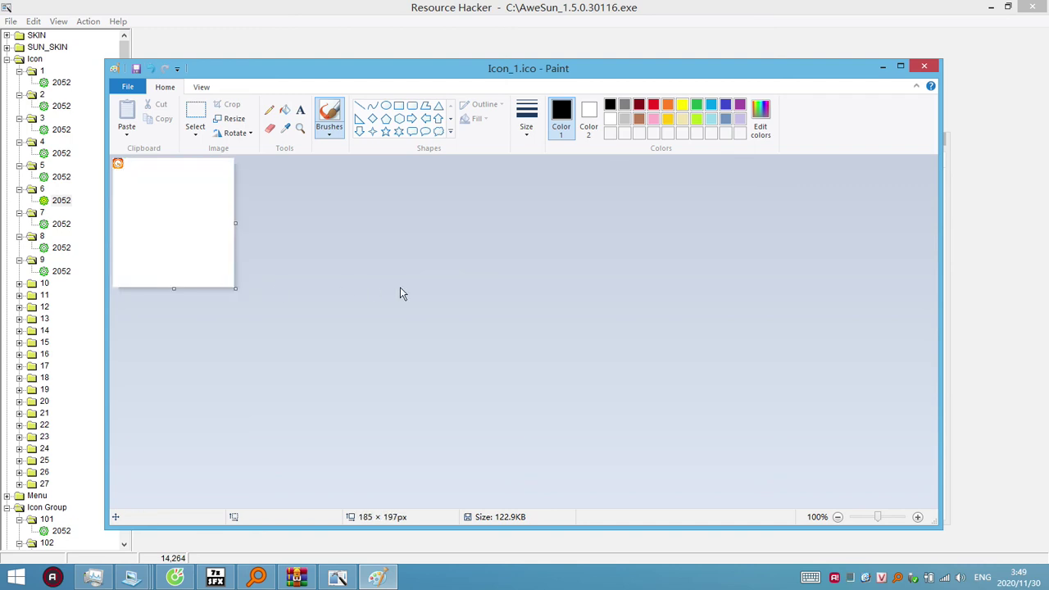
pyautogui.click(924, 66)
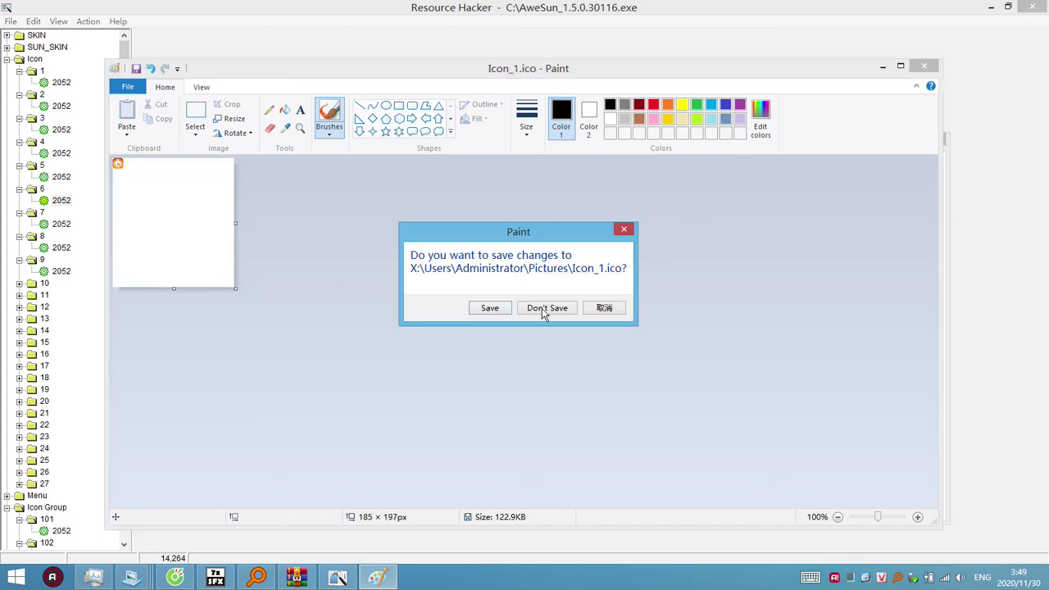
pyautogui.click(543, 310)
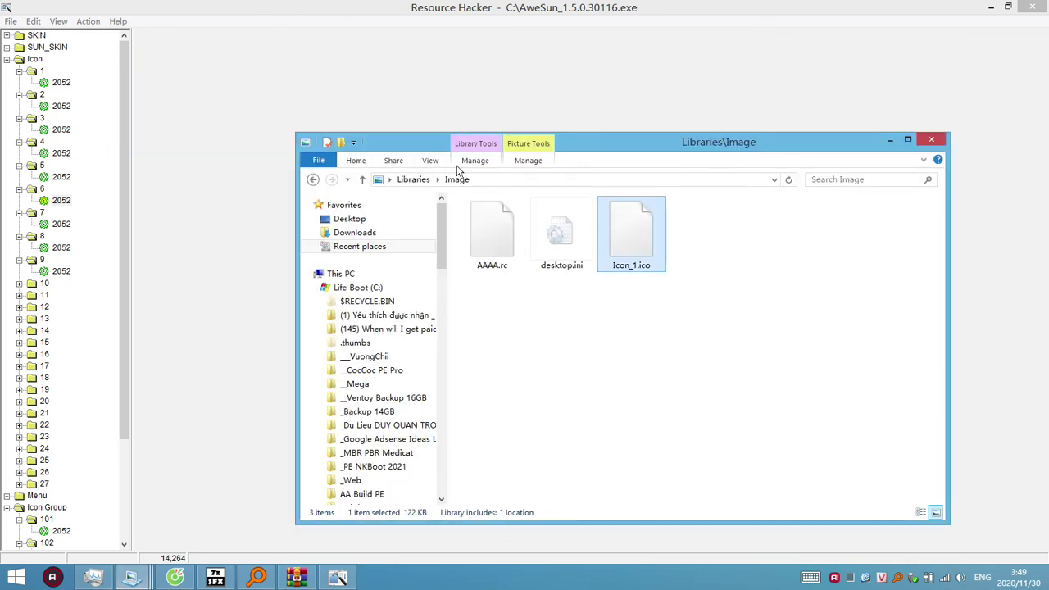
# Step: Show the files of the Image library in the Details layout
pyautogui.click(430, 160)
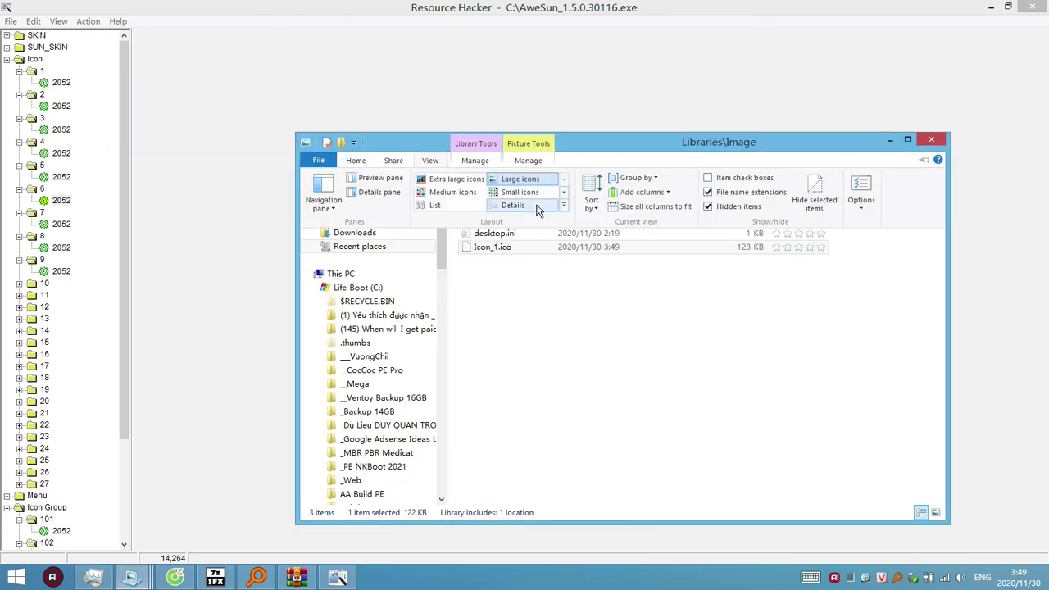
pyautogui.click(510, 206)
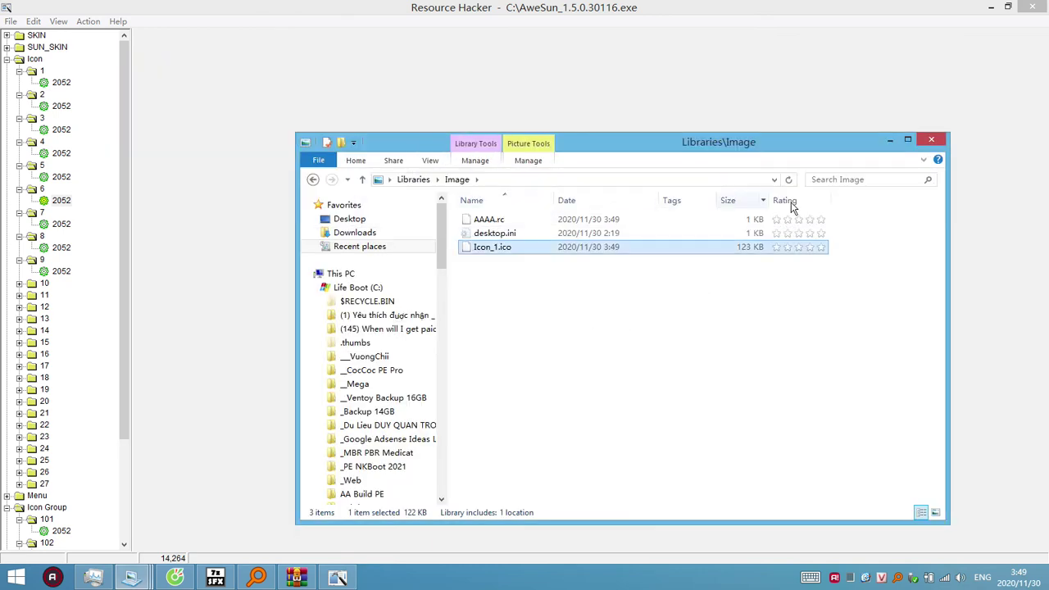
pyautogui.click(443, 162)
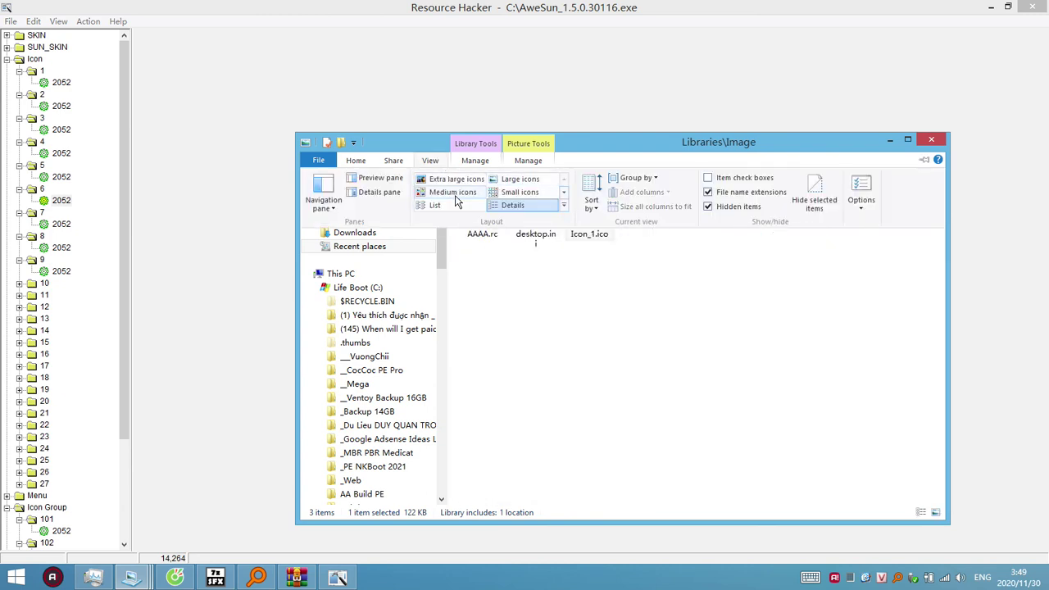
pyautogui.click(562, 318)
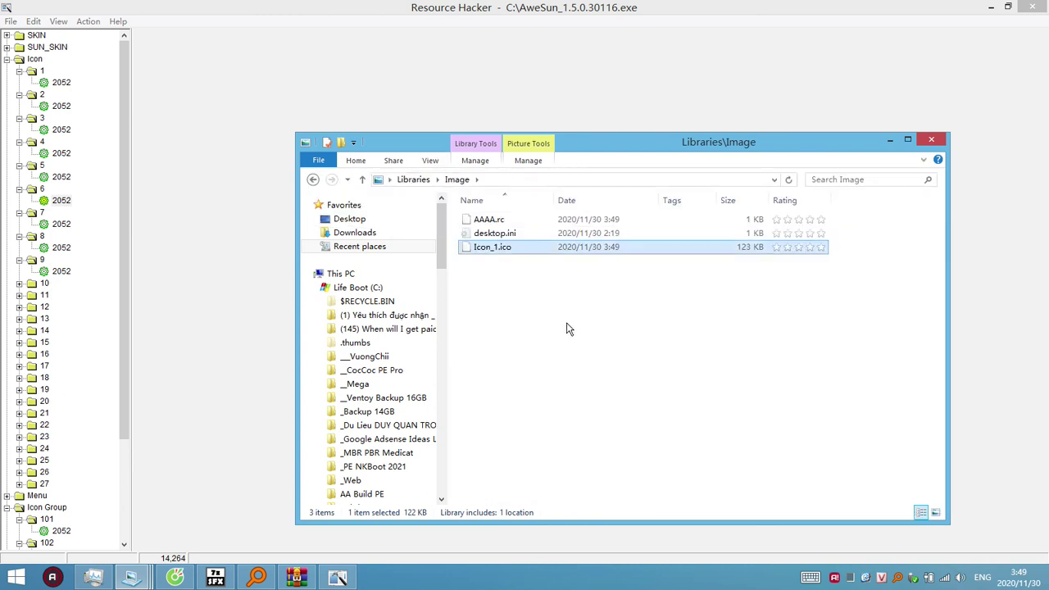
# Step: Copy Icon_1.ico from the Image library and paste it into Boot (X:) within WinRAR's icon selection window
pyautogui.rightClick(504, 247)
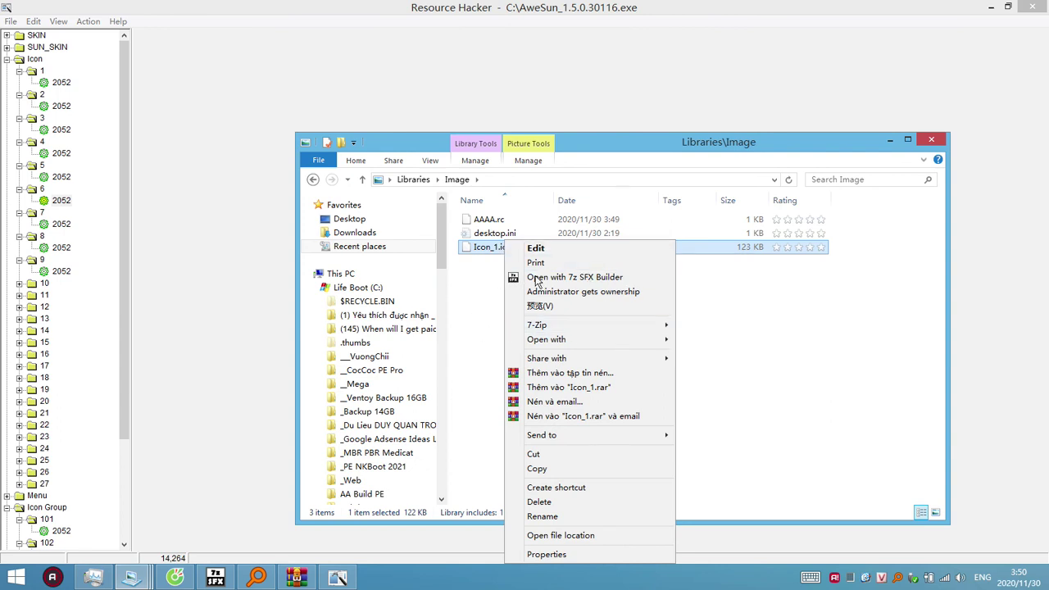
pyautogui.click(755, 313)
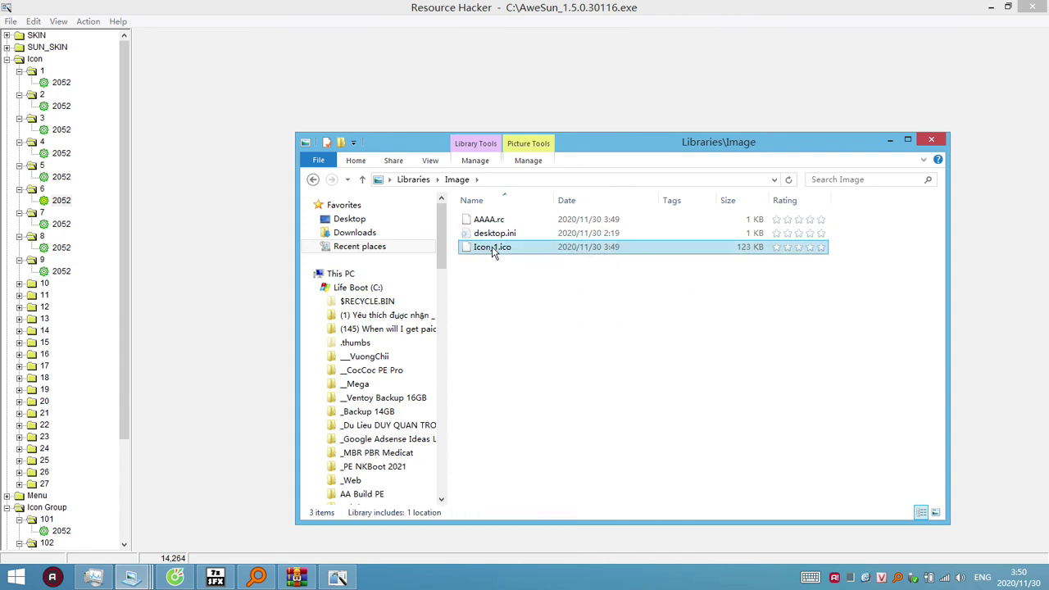
pyautogui.click(500, 250)
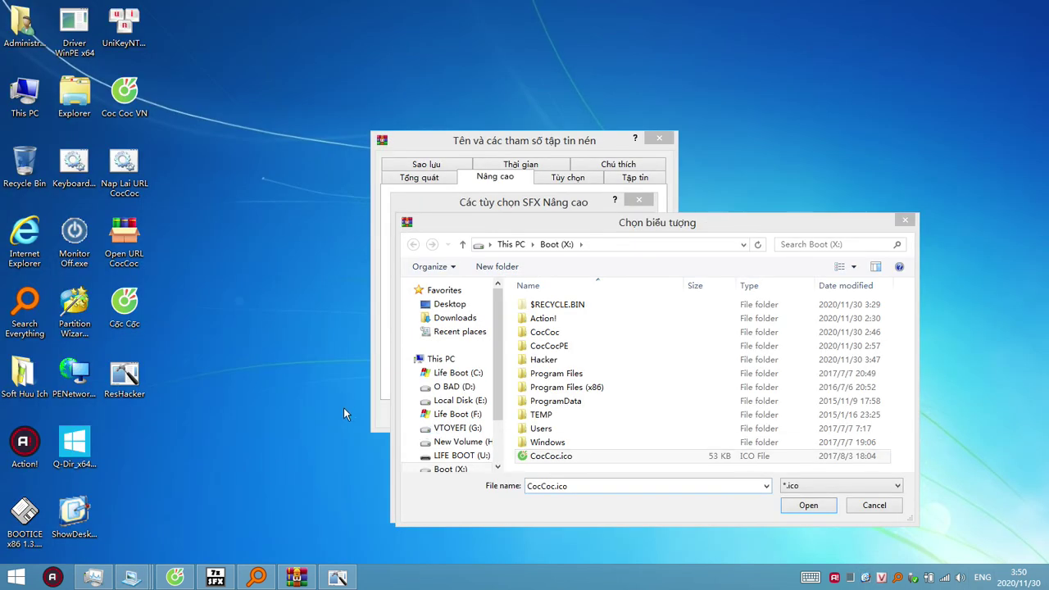
pyautogui.click(560, 462)
pyautogui.rightClick(560, 471)
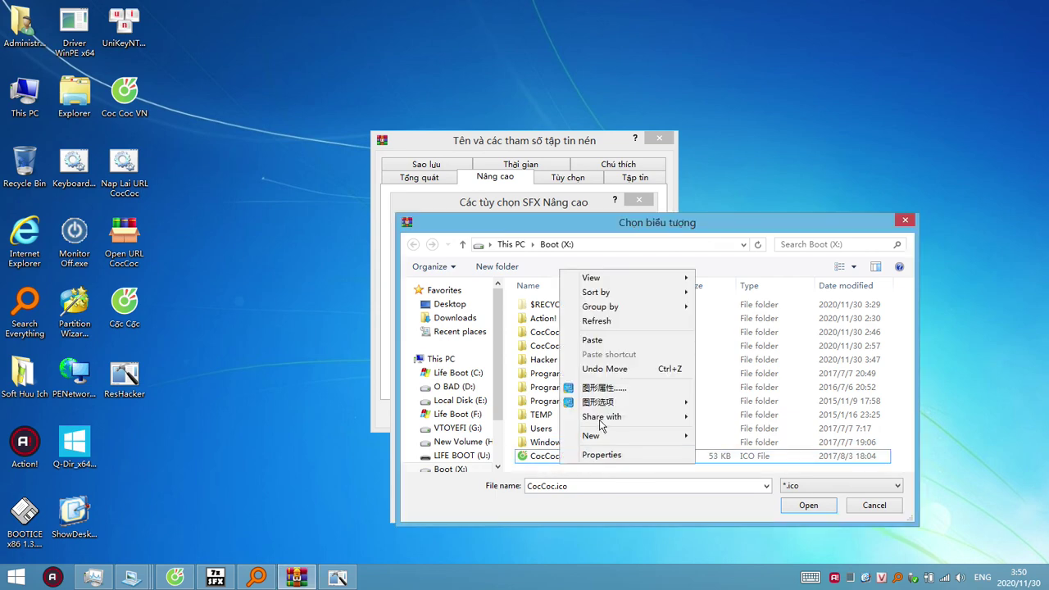
pyautogui.click(604, 341)
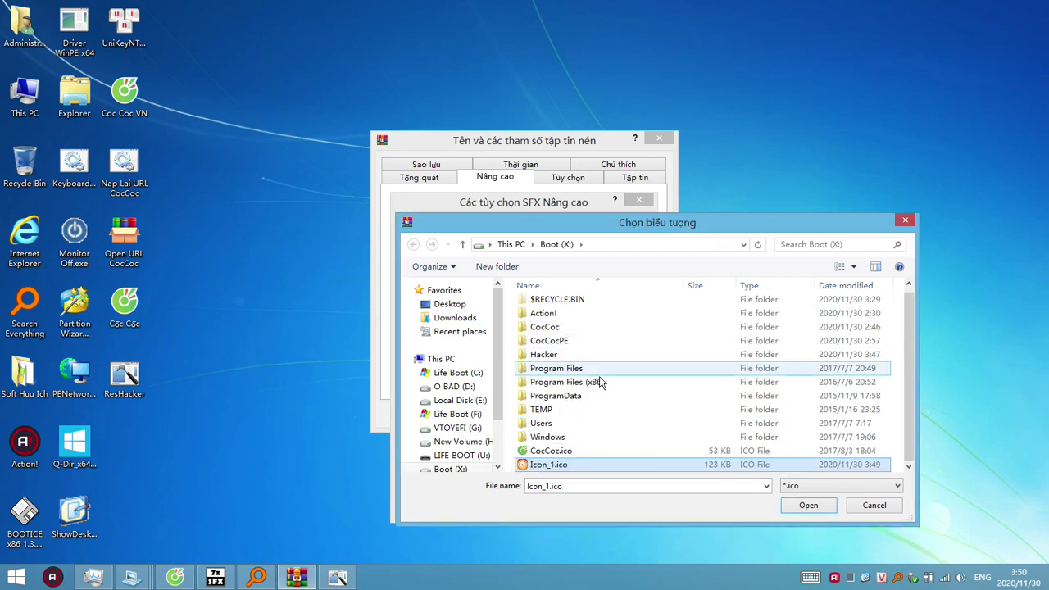
# Step: Load Icon_1.ico from Boot (X:) as the SFX icon
pyautogui.click(554, 453)
pyautogui.click(564, 465)
pyautogui.click(805, 505)
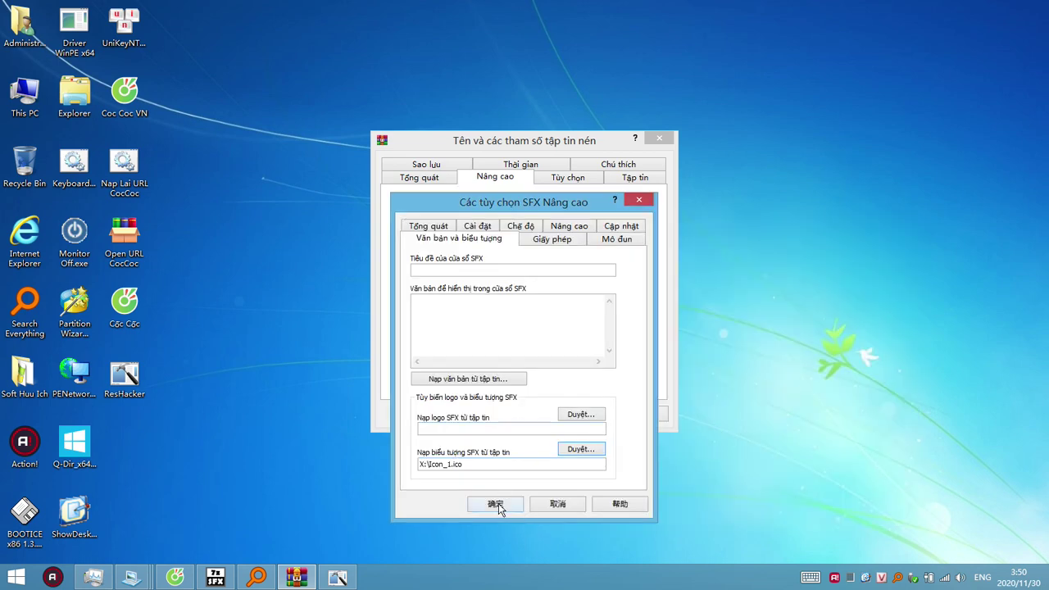
# Step: Set CocCoc.ico from Boot (X:) as the SFX icon in place of Icon_1.ico
pyautogui.click(584, 450)
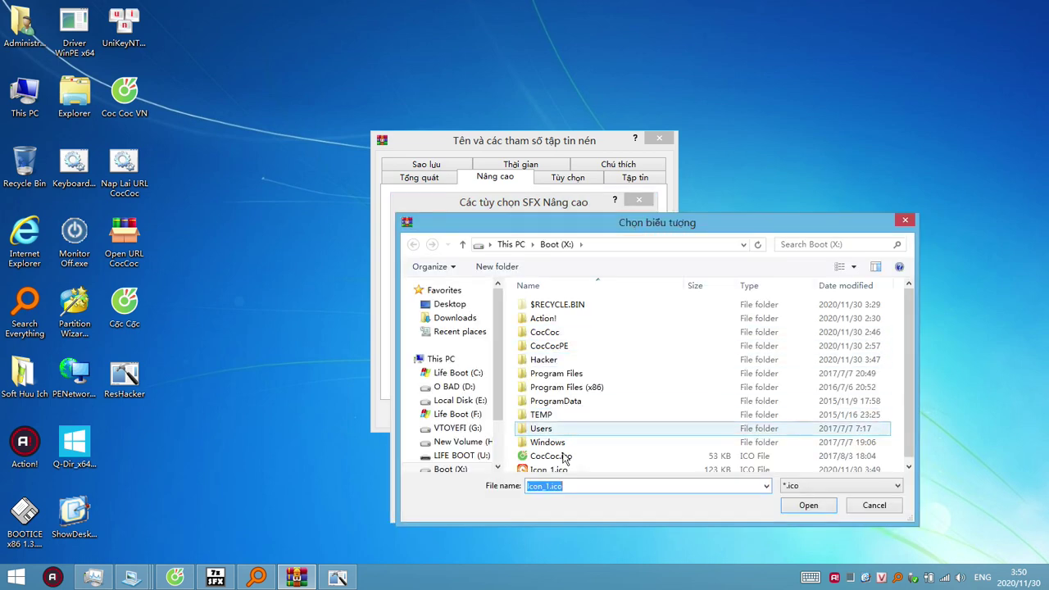
pyautogui.click(564, 457)
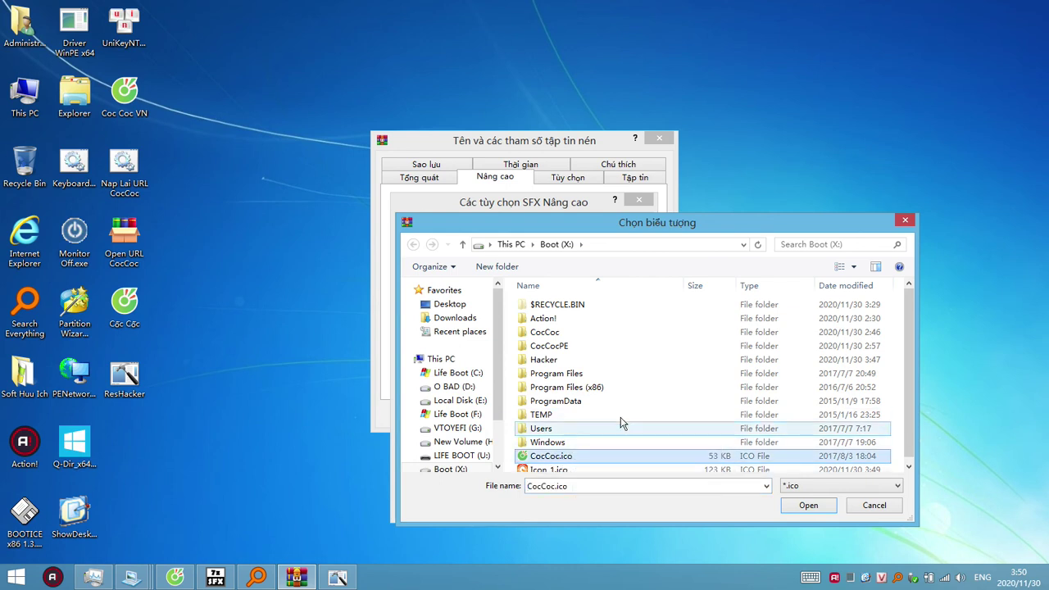
pyautogui.scroll(-1, 574, 442)
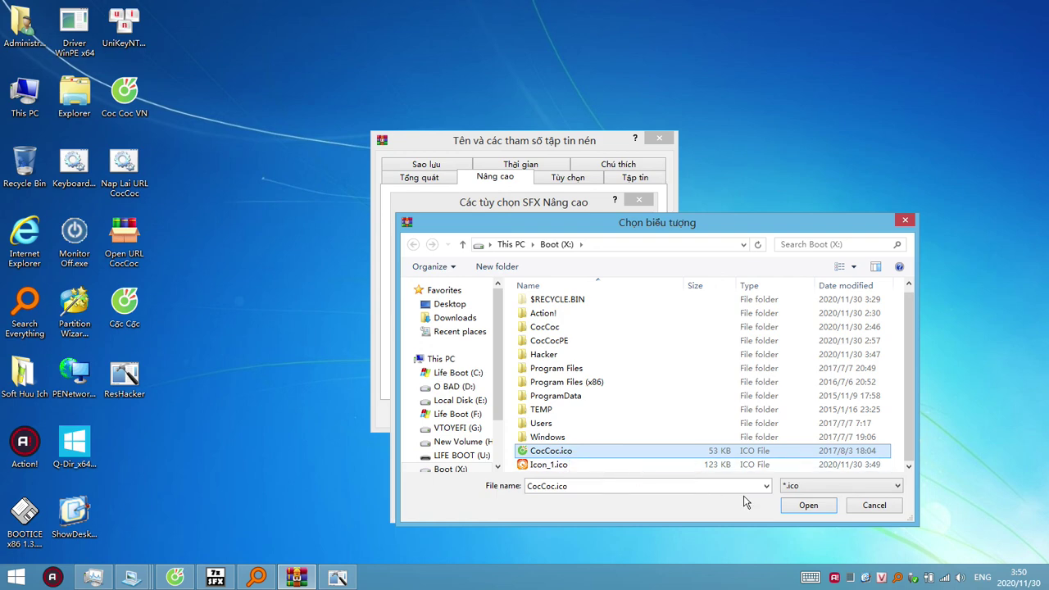
pyautogui.click(807, 506)
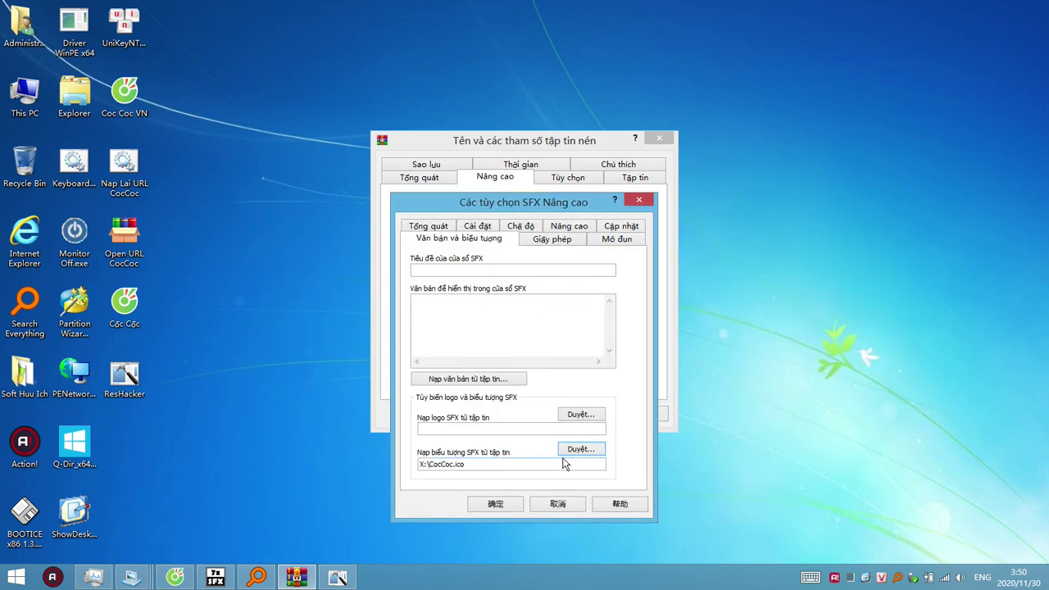
pyautogui.moveTo(489, 468); pyautogui.dragTo(409, 469)
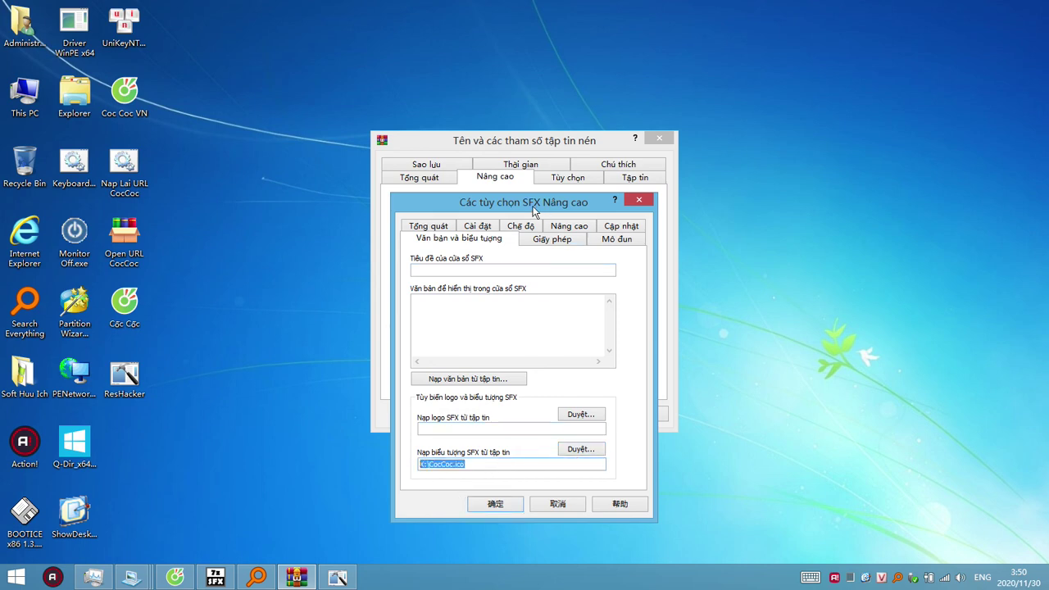
# Step: Review the SFX extraction path, setup programs, silent mode, deletion and shortcut entries, and update settings
pyautogui.moveTo(527, 207); pyautogui.dragTo(822, 196)
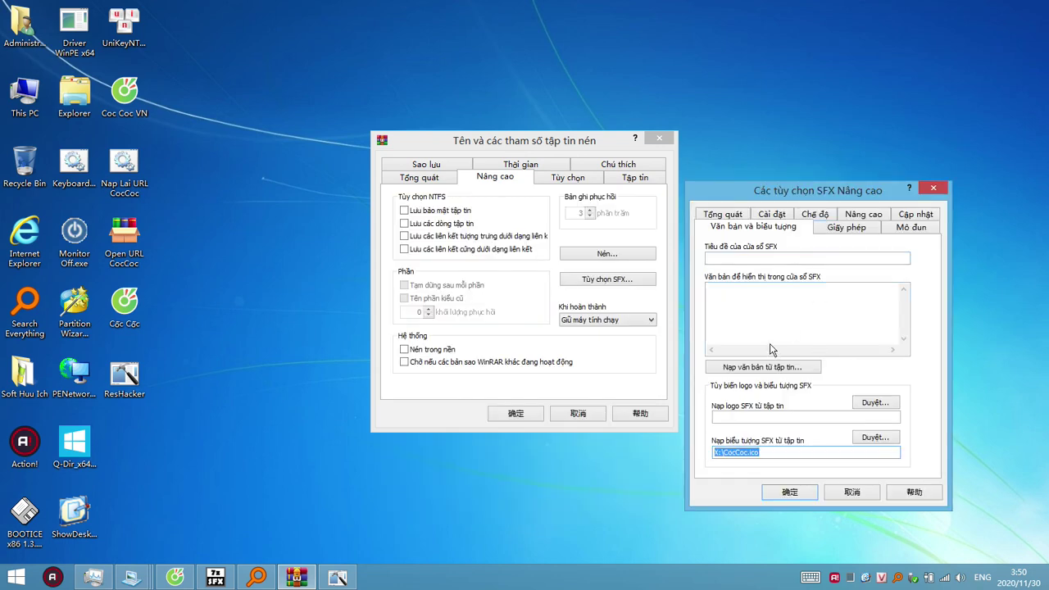
pyautogui.click(728, 217)
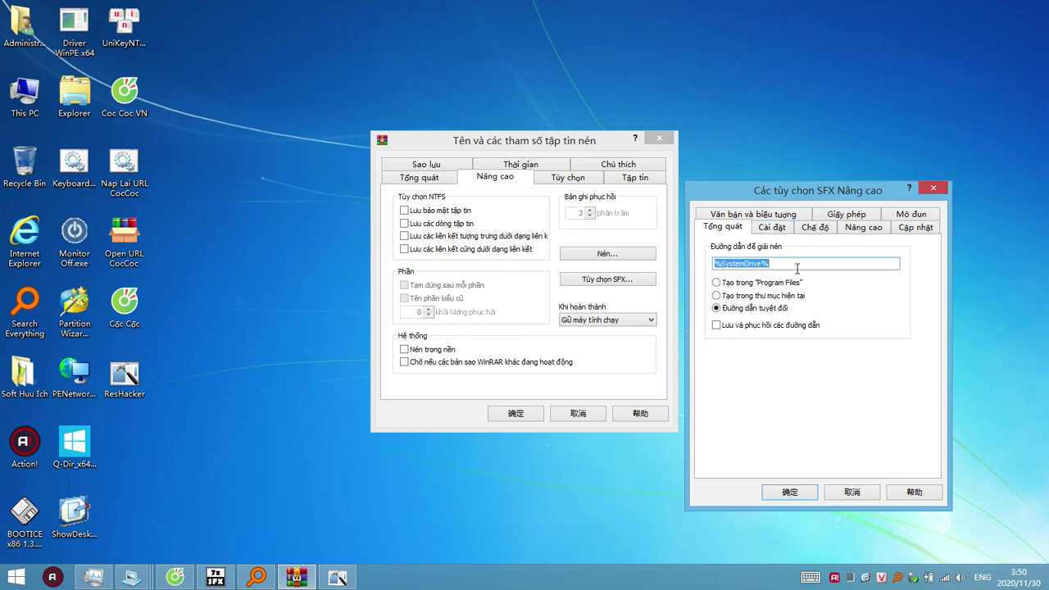
pyautogui.click(775, 228)
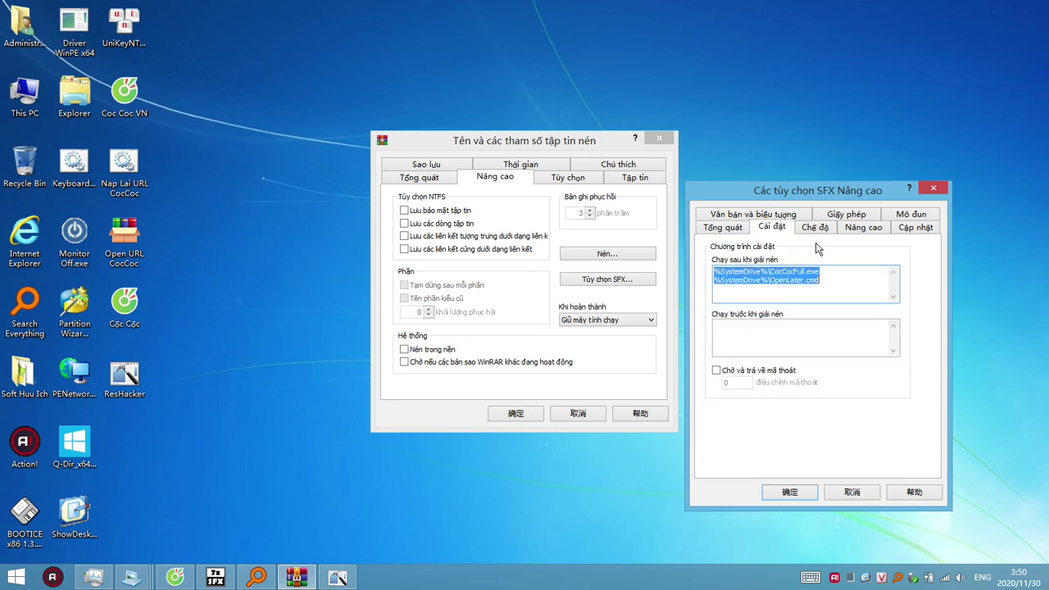
pyautogui.click(814, 230)
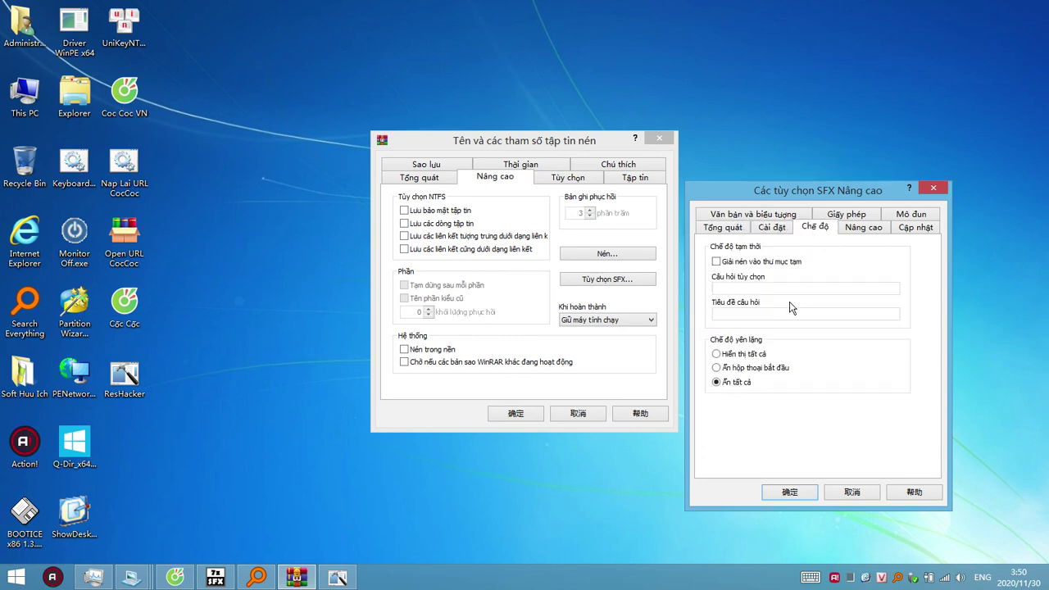
pyautogui.click(864, 229)
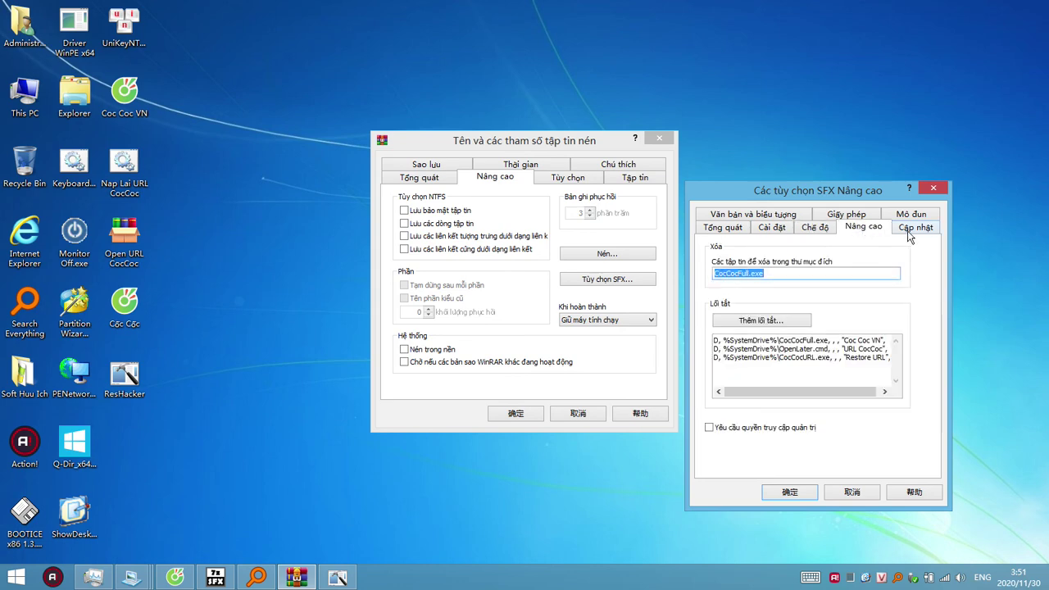
pyautogui.click(910, 233)
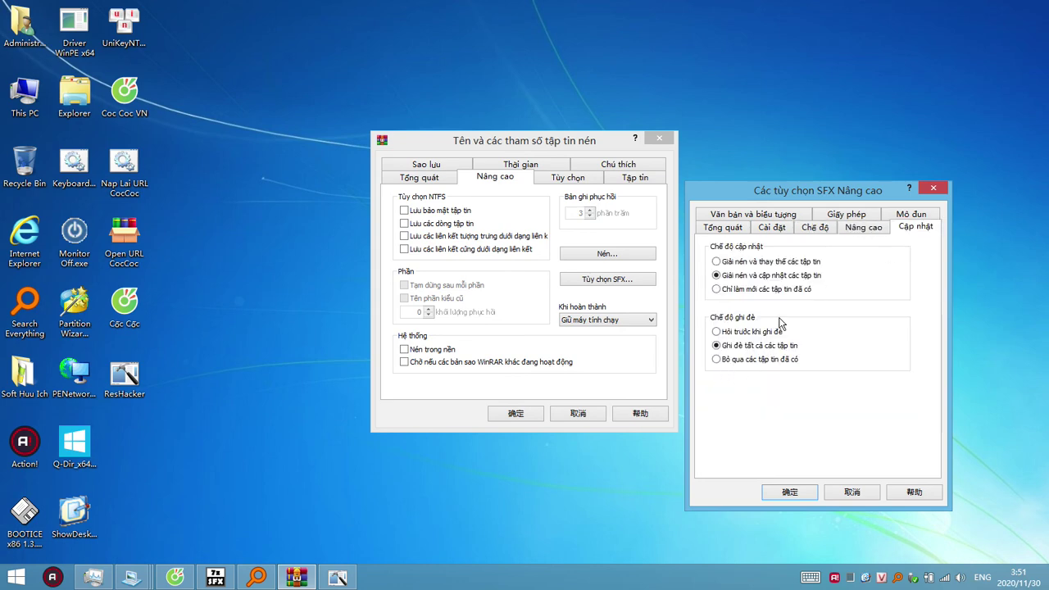
# Step: Check the SFX icon, license and module settings, accept the advanced SFX options and return to the general archive settings
pyautogui.click(789, 217)
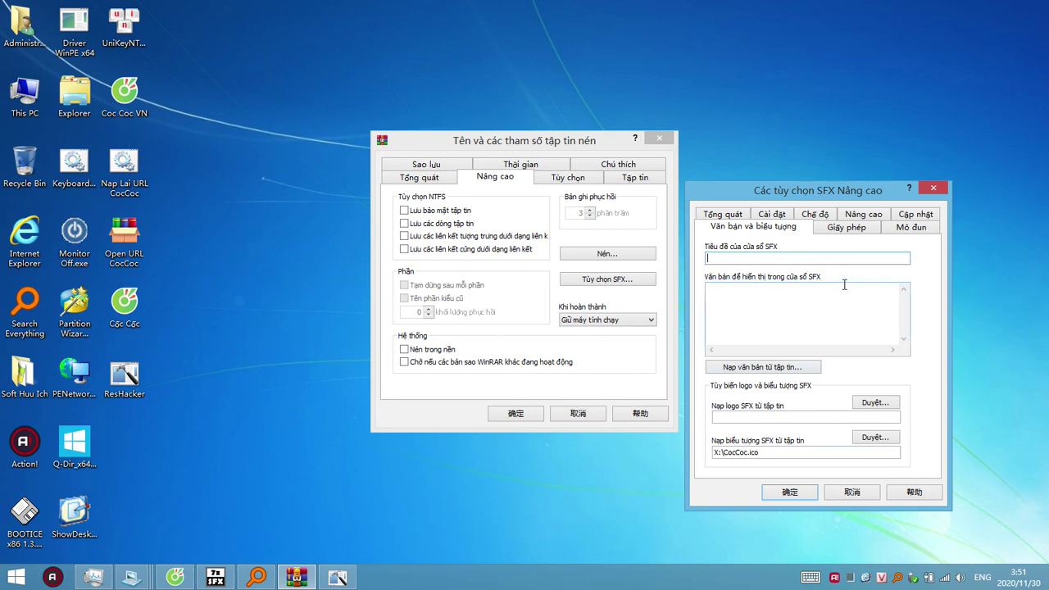
pyautogui.click(855, 234)
pyautogui.click(930, 233)
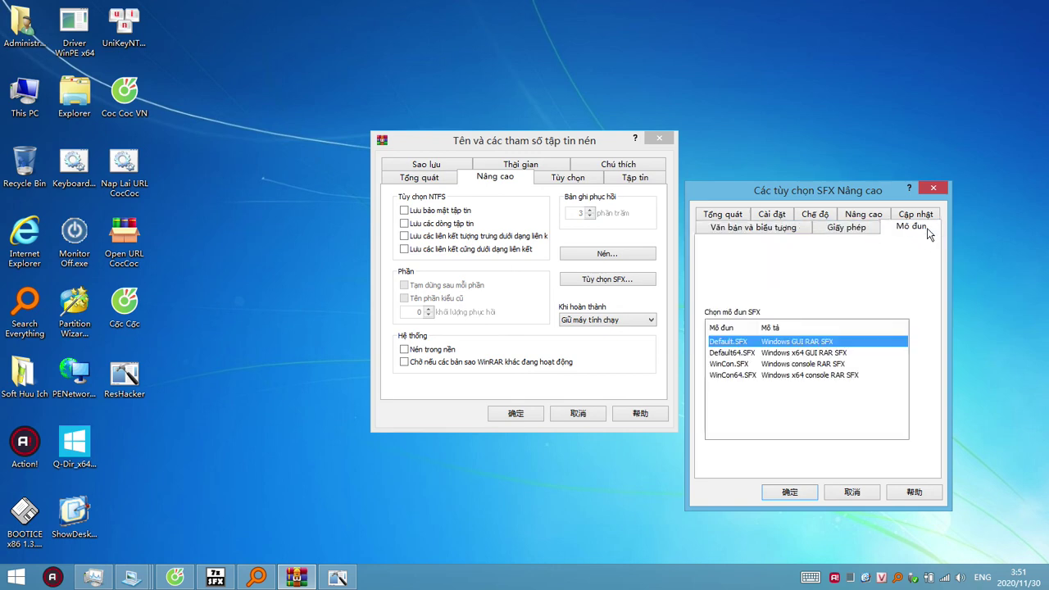
pyautogui.click(844, 230)
pyautogui.click(902, 229)
pyautogui.click(758, 230)
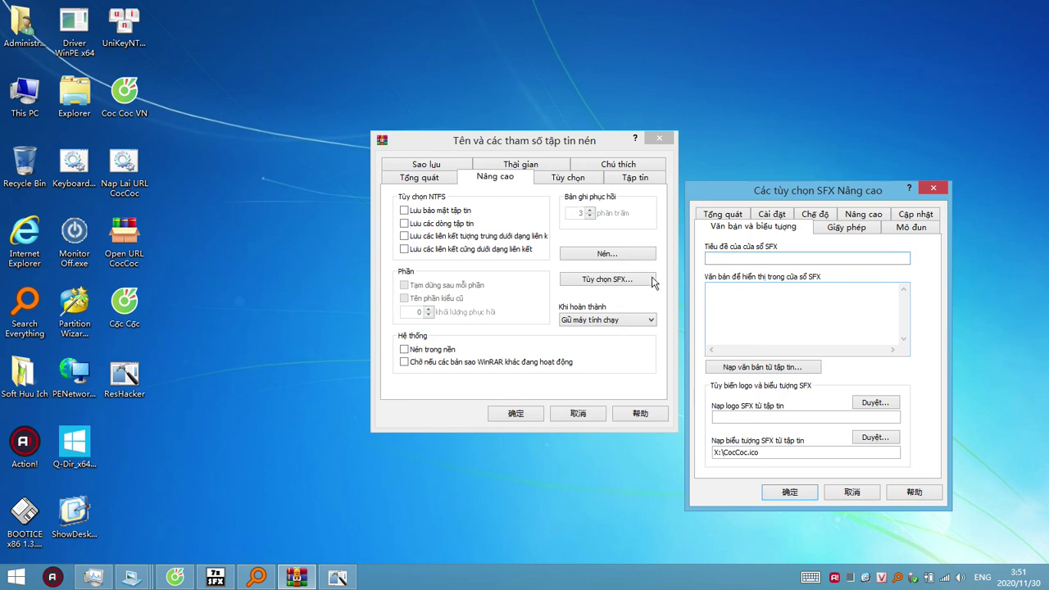
pyautogui.click(789, 492)
pyautogui.click(441, 179)
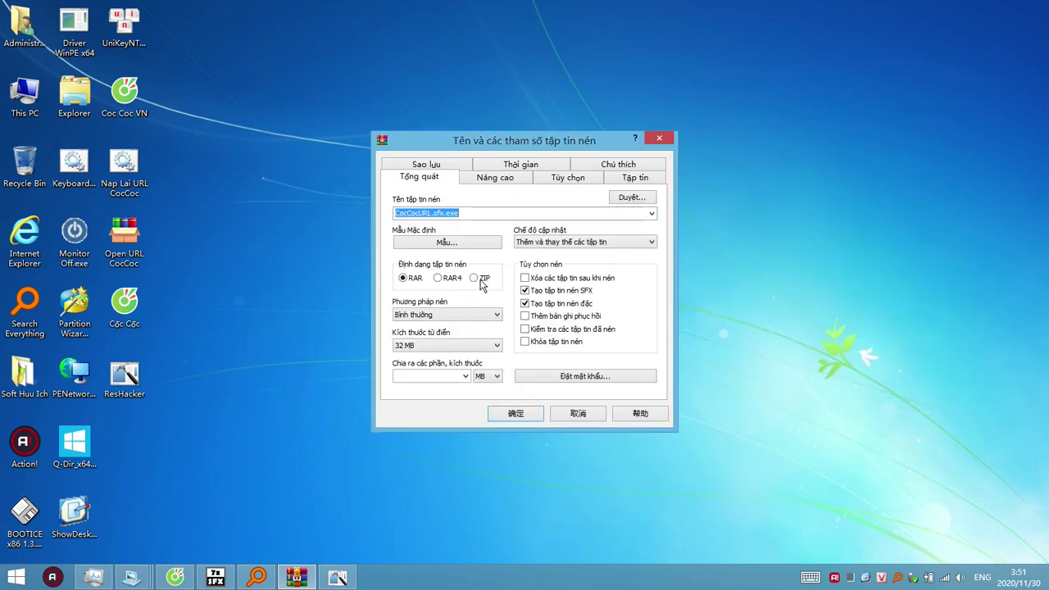
# Step: Set the SFX archive's output file to CocCocFull.exe in Boot (X:)
pyautogui.click(631, 198)
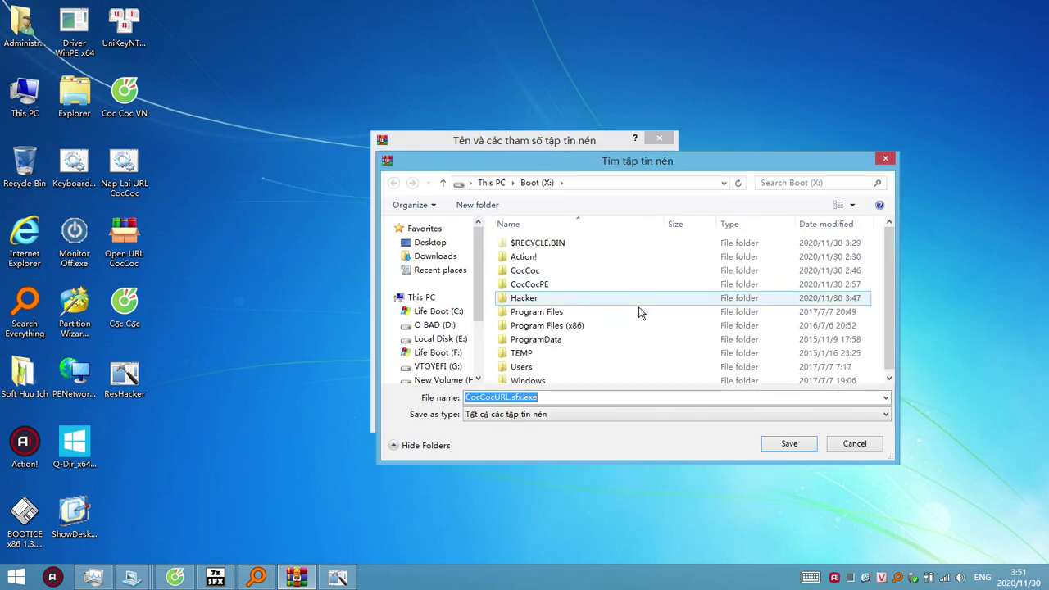
pyautogui.click(536, 352)
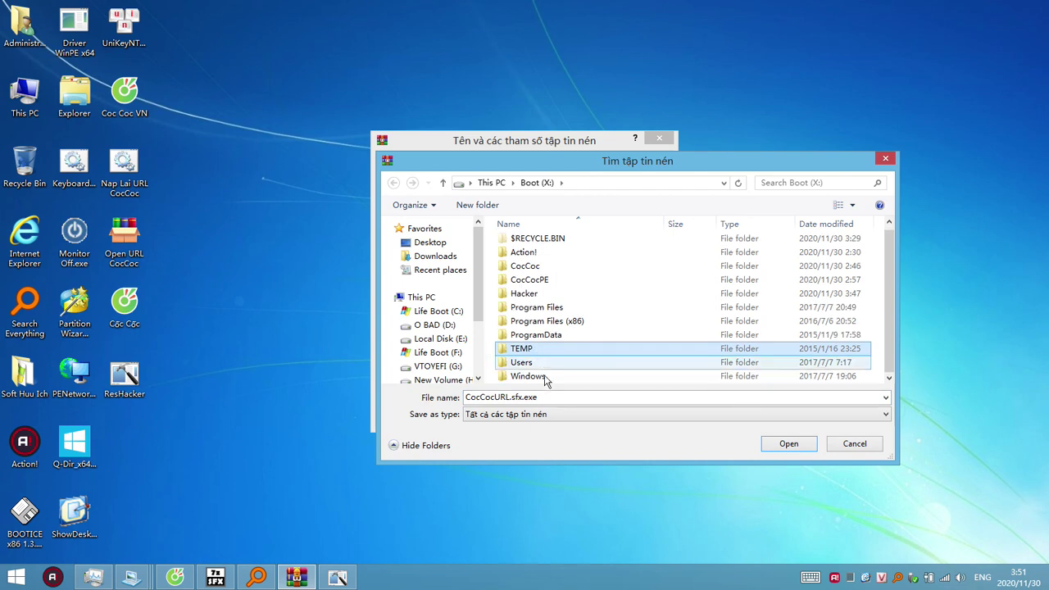
pyautogui.scroll(-1, 533, 380)
pyautogui.click(522, 398)
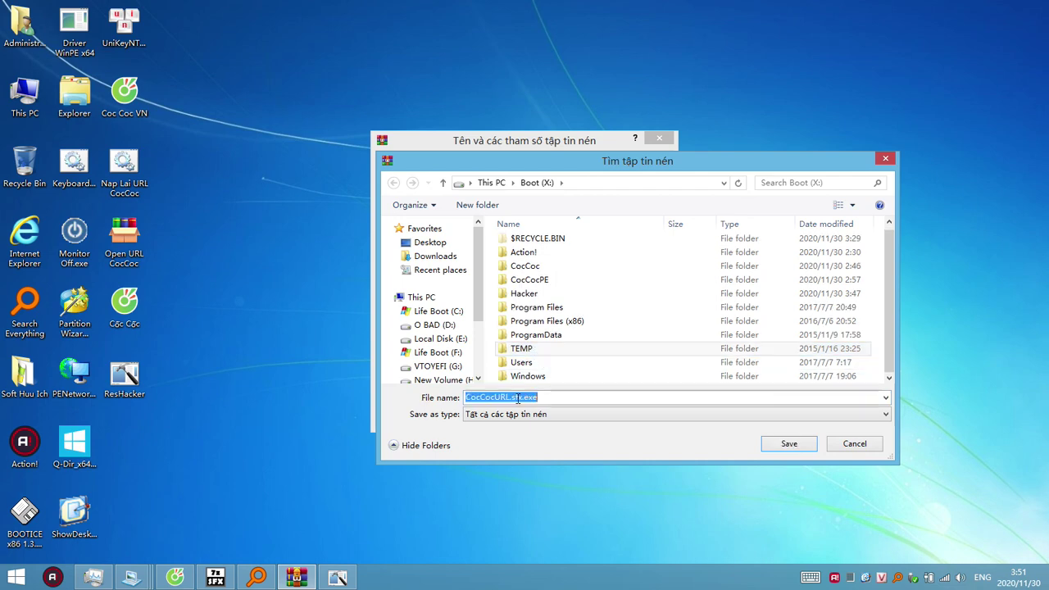
pyautogui.click(525, 398)
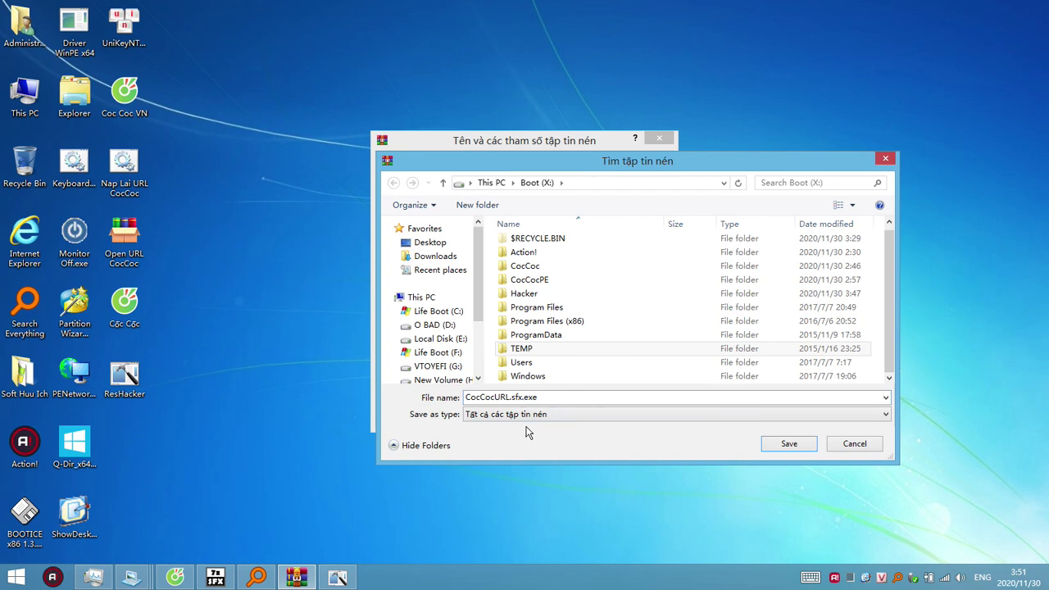
pyautogui.press('BackSpace')
pyautogui.press('BackSpace')
pyautogui.press('BackSpace')
pyautogui.press('BackSpace')
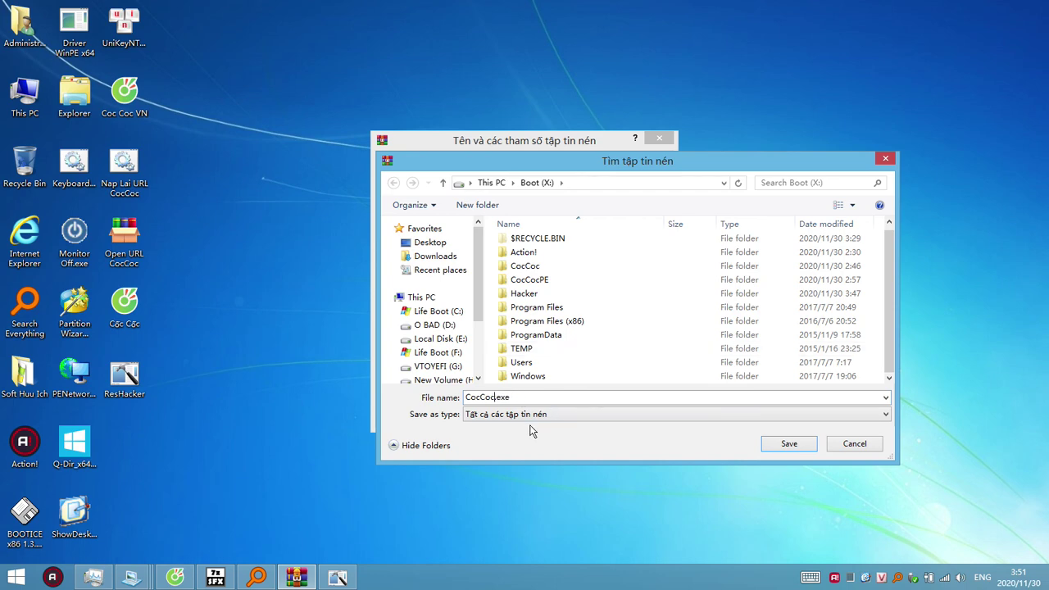
pyautogui.write('Full.')
pyautogui.click(791, 447)
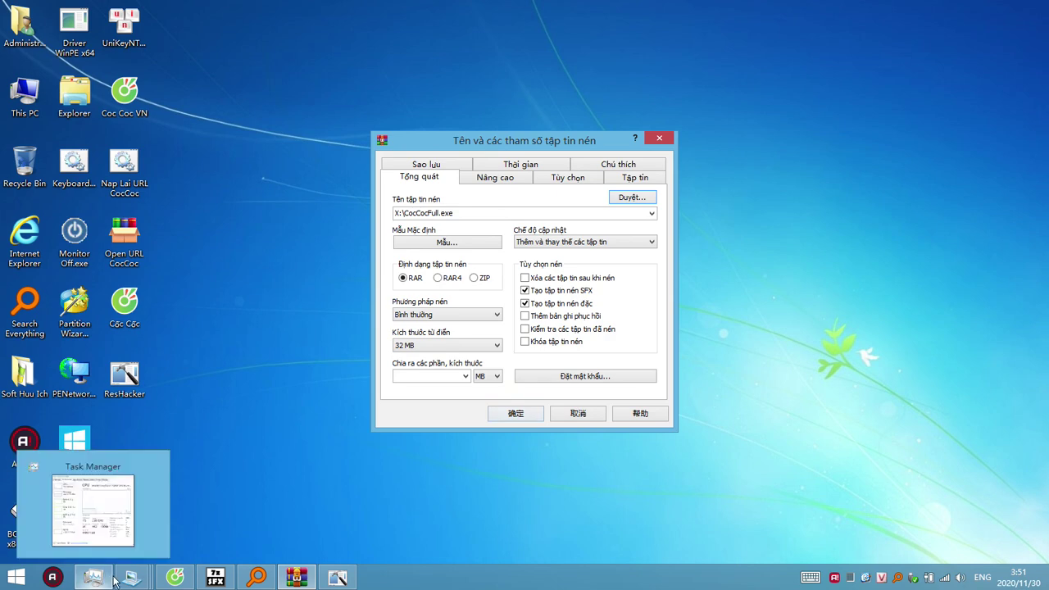
# Step: Show the Boot (X:) folder and place the archive settings dialog beside its file list to compare existing file names
pyautogui.click(149, 584)
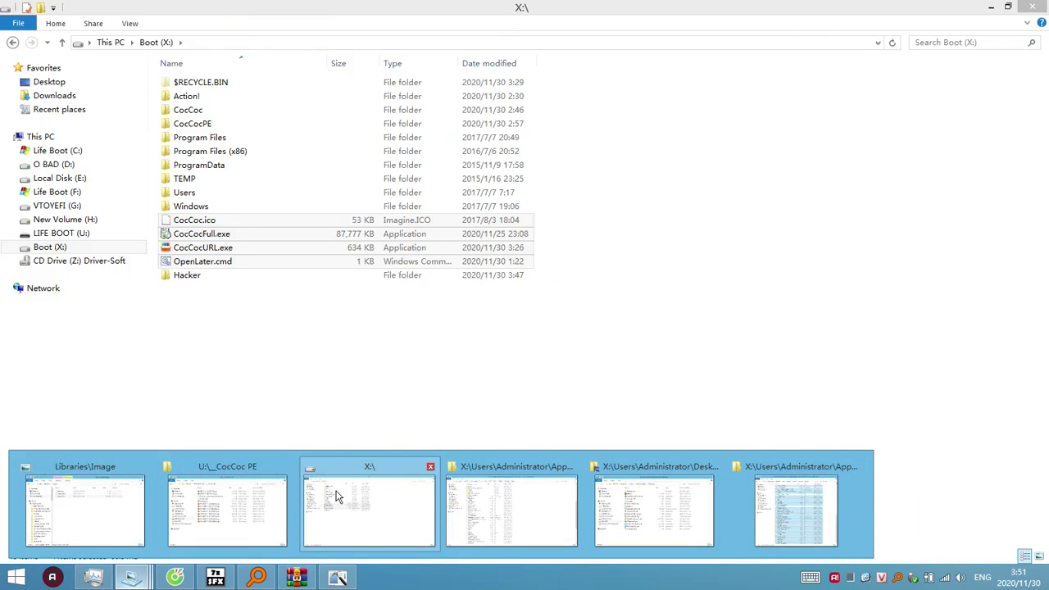
pyautogui.click(334, 488)
pyautogui.click(332, 365)
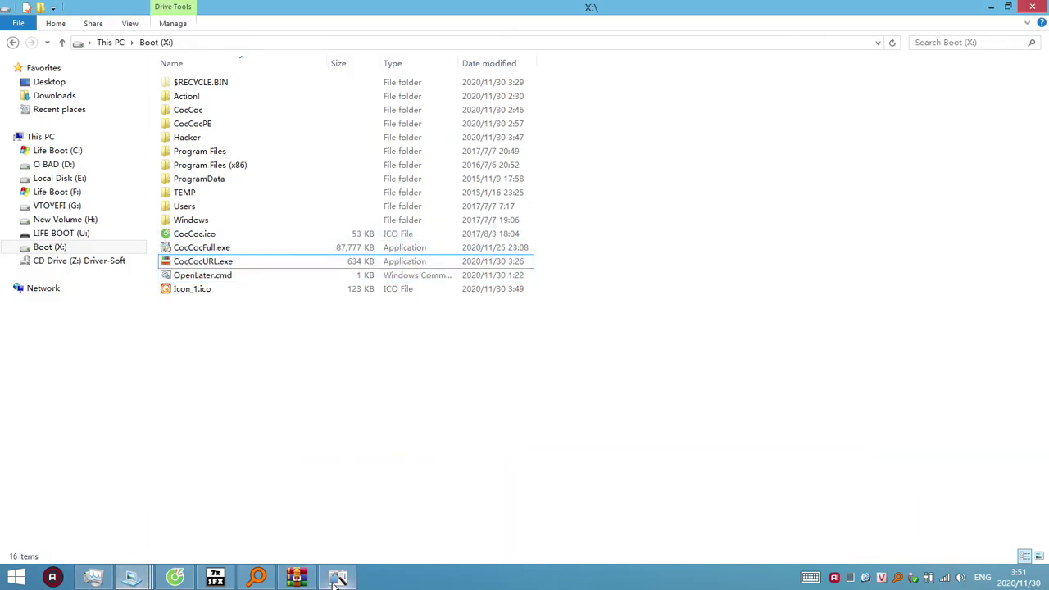
pyautogui.click(299, 580)
pyautogui.moveTo(524, 143); pyautogui.dragTo(682, 169)
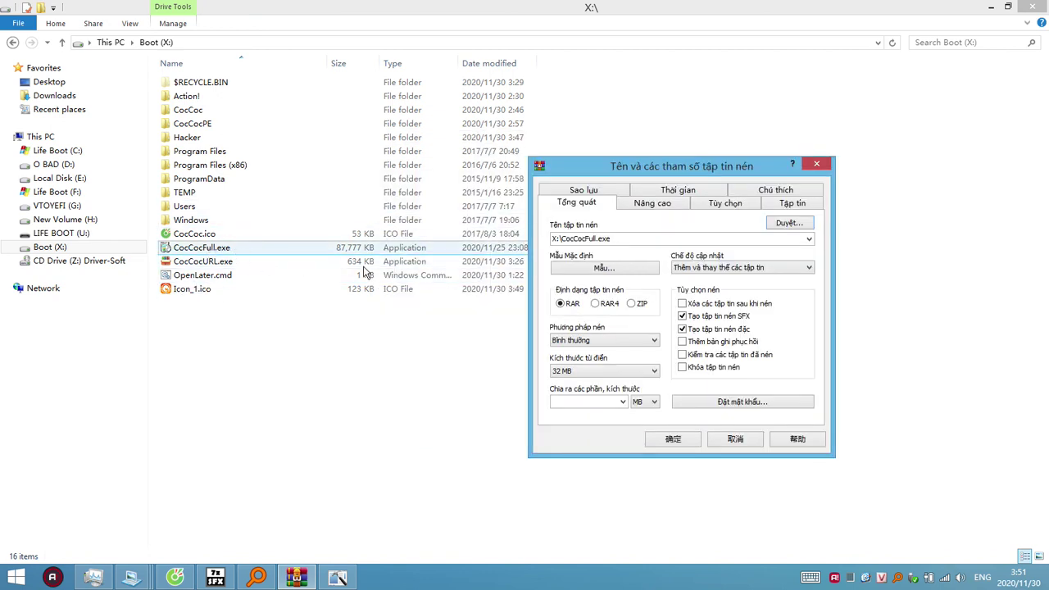
# Step: Change the archive name to X:\CocCocAll.exe, build the SFX archive, and check the new file in Boot (X:)
pyautogui.doubleClick(599, 239)
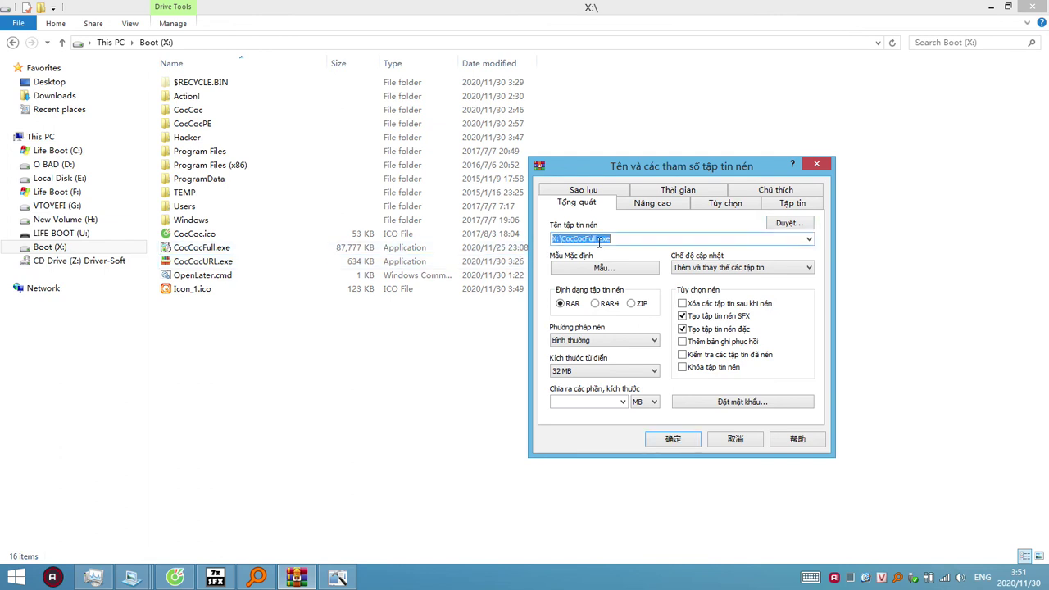
pyautogui.click(599, 239)
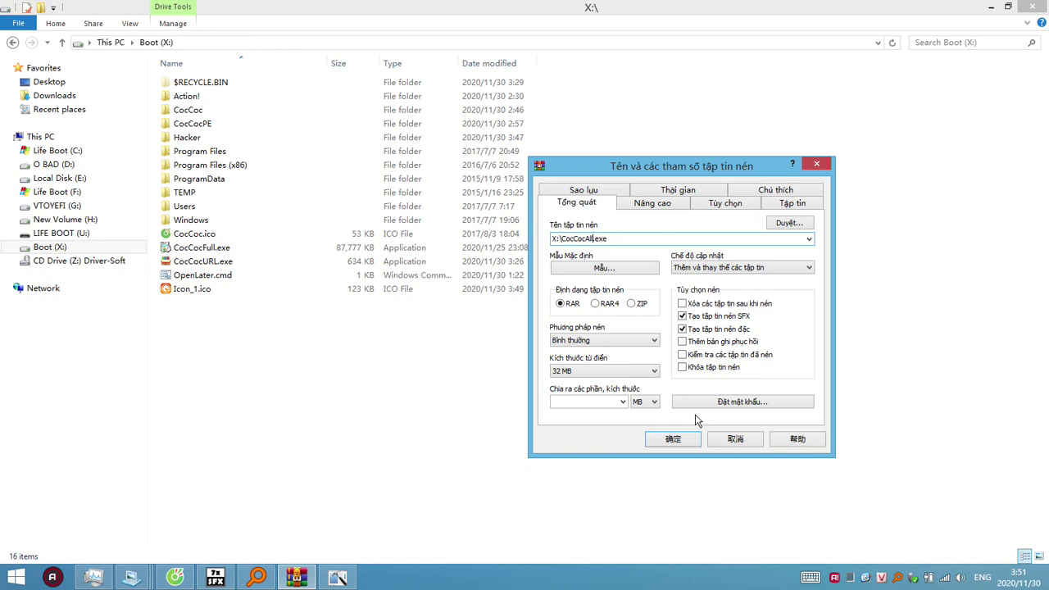
pyautogui.click(673, 441)
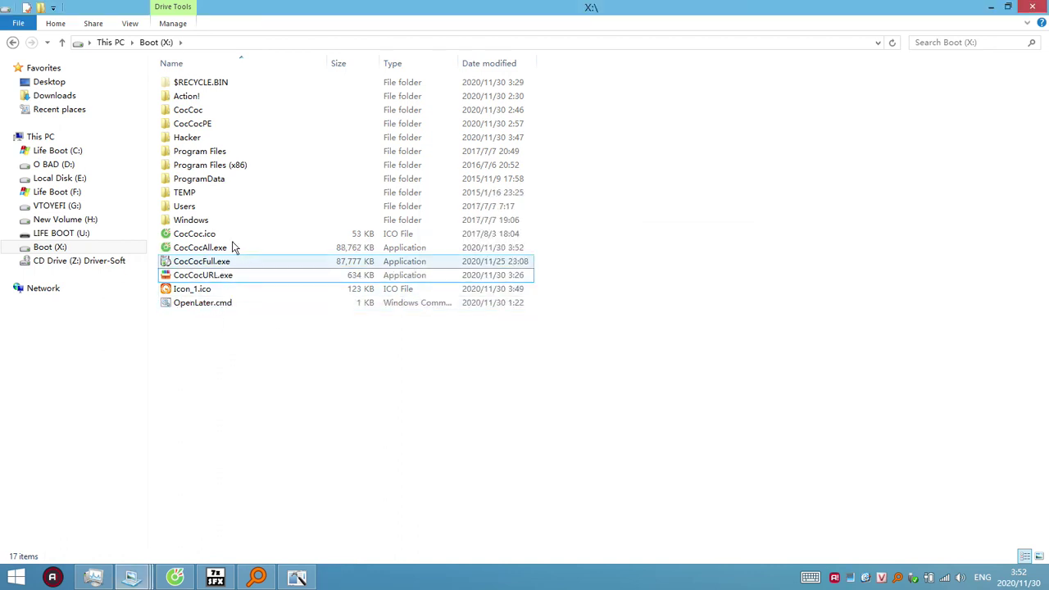
pyautogui.click(210, 249)
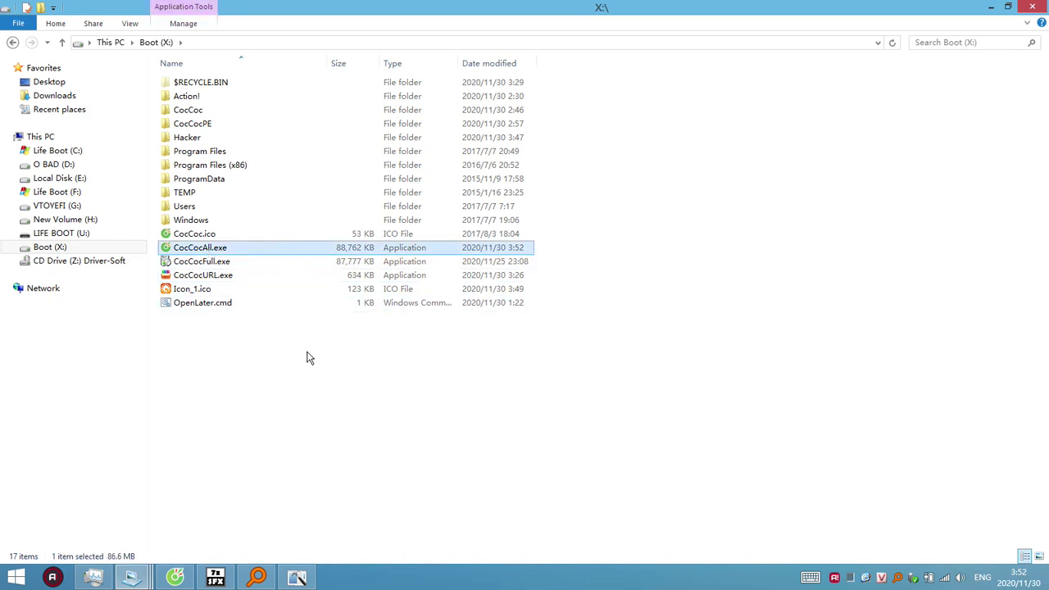
pyautogui.click(460, 453)
# Step: Close the Cốc Cốc browser together with all its open tabs
pyautogui.click(176, 579)
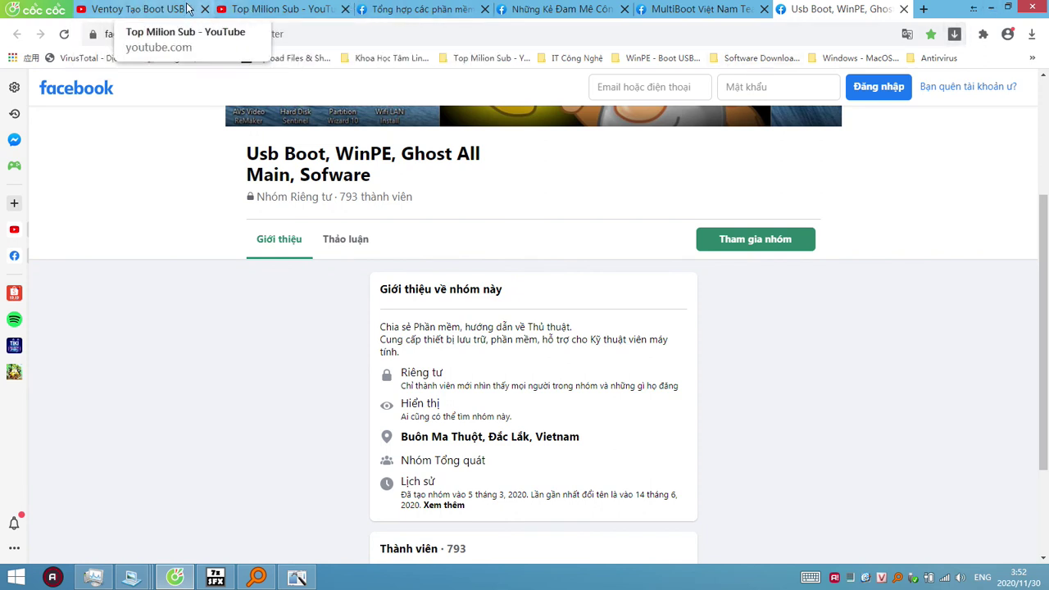
pyautogui.click(1032, 9)
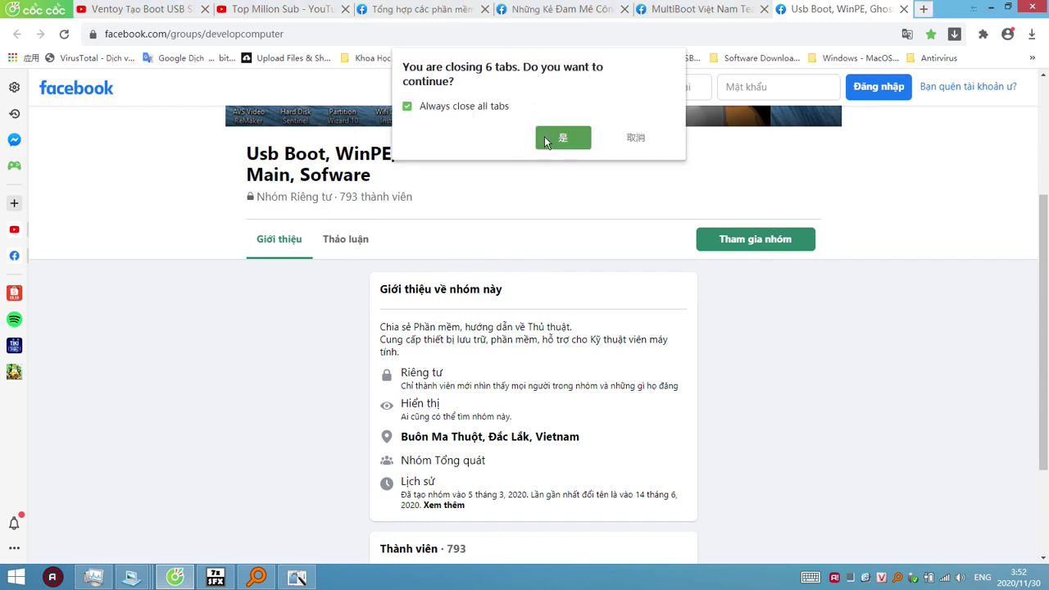
pyautogui.click(545, 140)
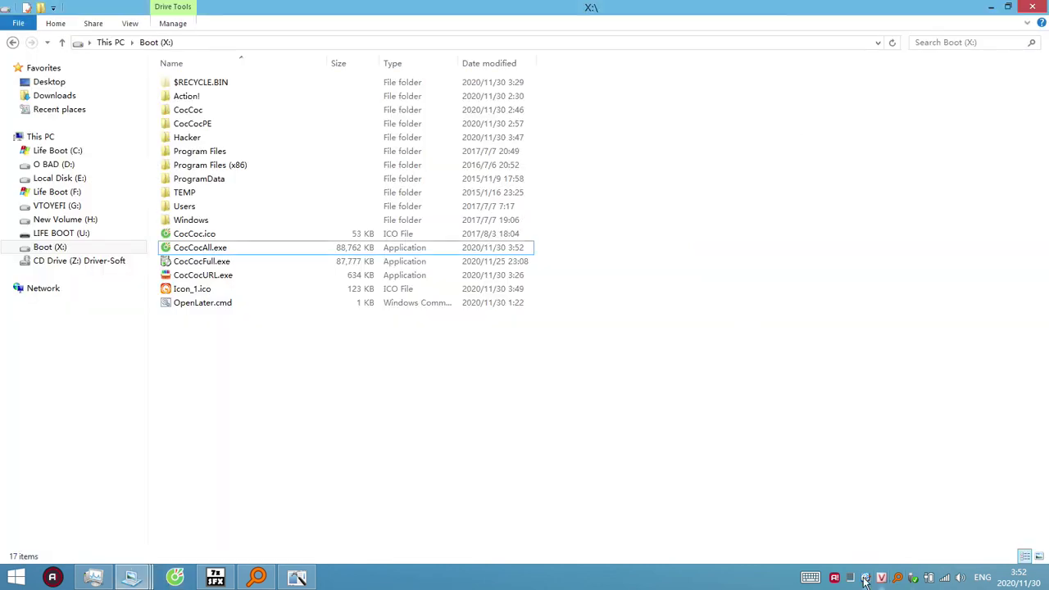
# Step: Shrink the Boot (X:) window, locate the Cốc Cốc desktop shortcut's target, and permanently delete the CocCoc folder from AppData\Local
pyautogui.doubleClick(794, 9)
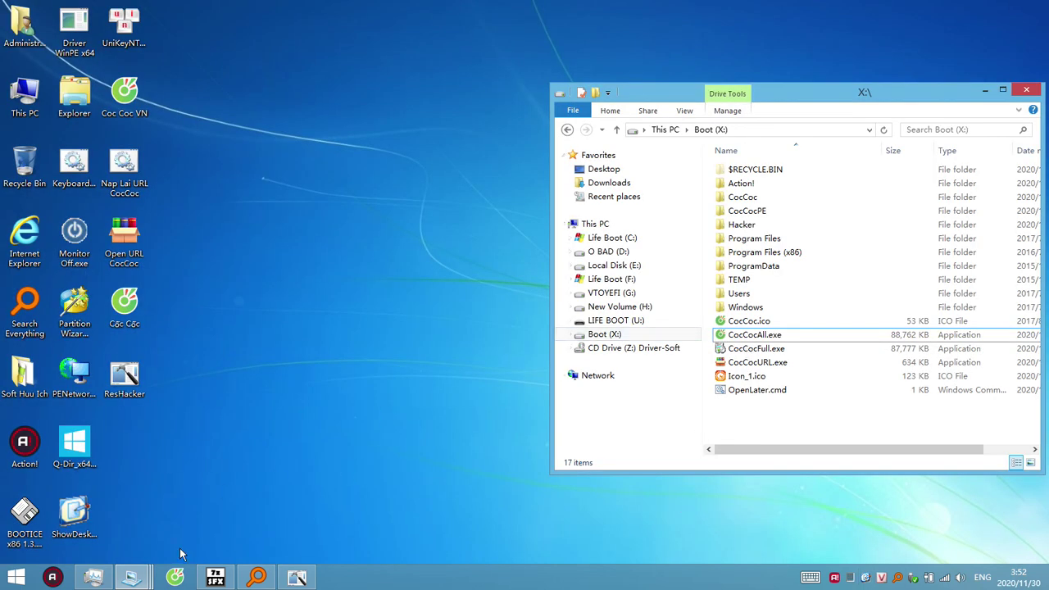
pyautogui.rightClick(127, 305)
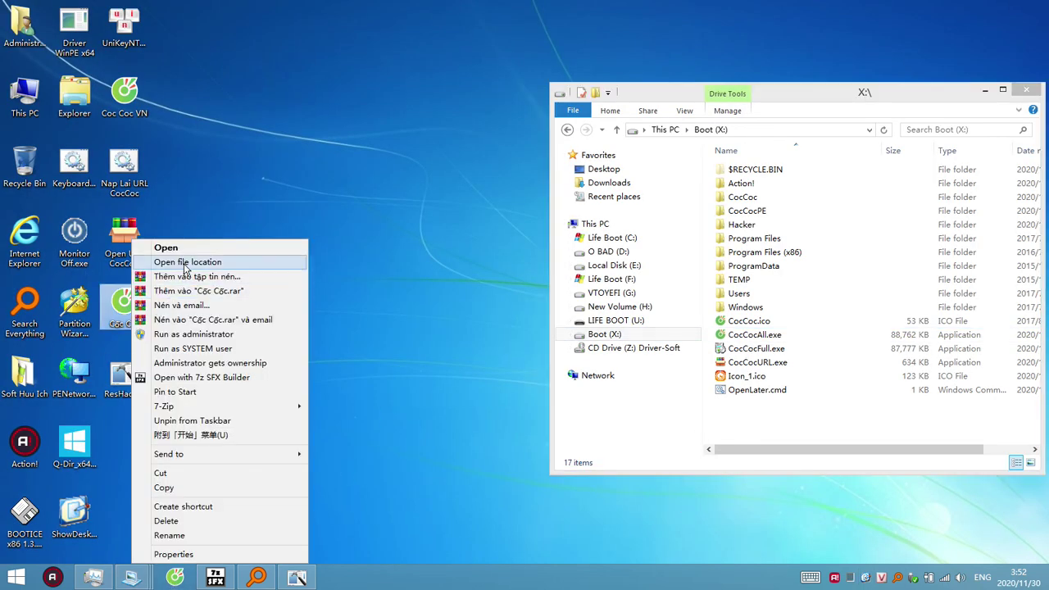
pyautogui.click(183, 261)
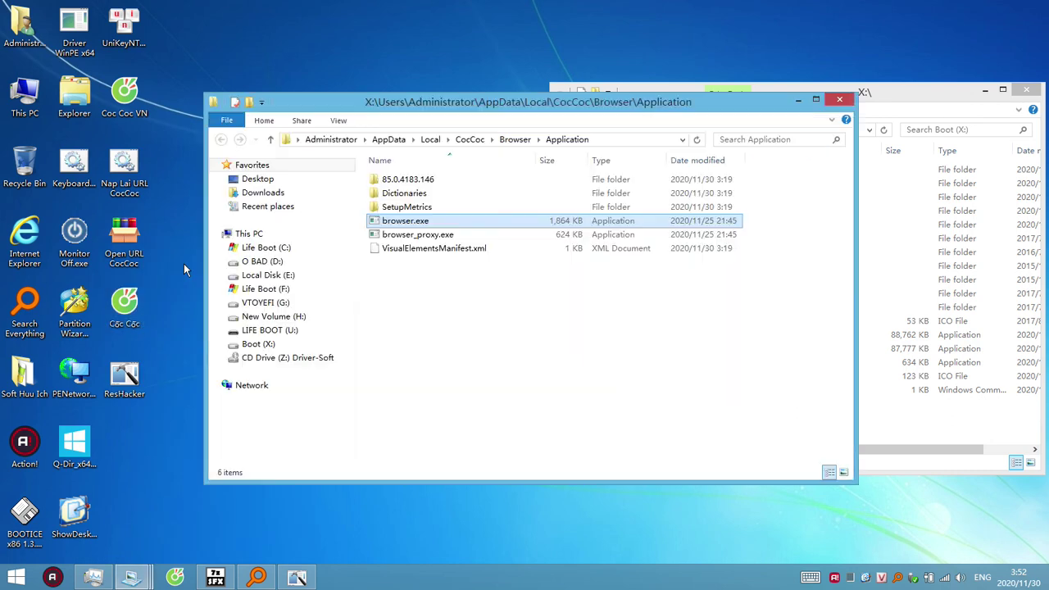
pyautogui.click(430, 139)
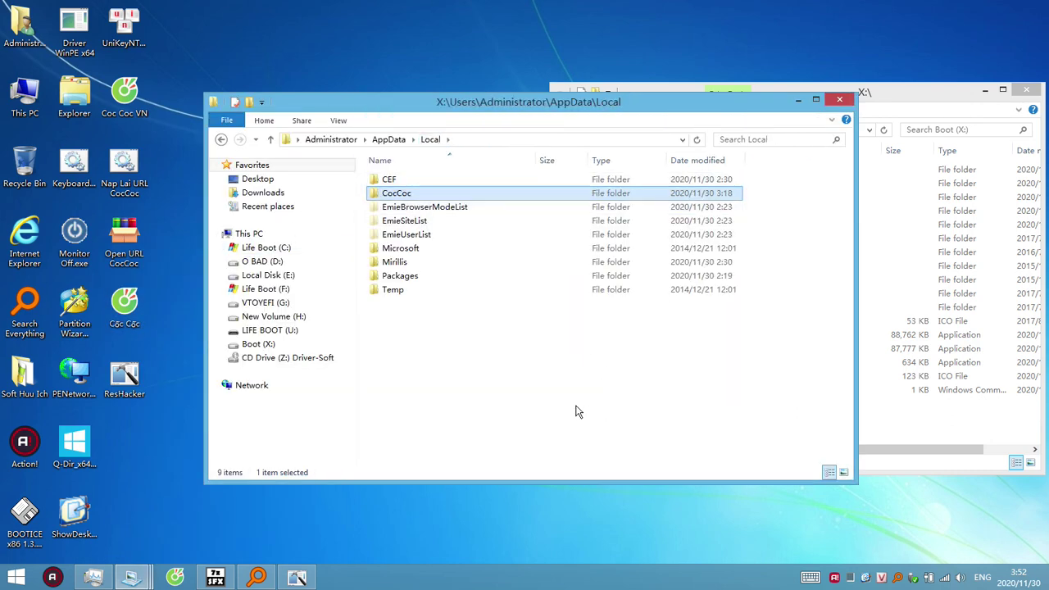
pyautogui.hotkey('shift', 'Delete')
pyautogui.press('Return')
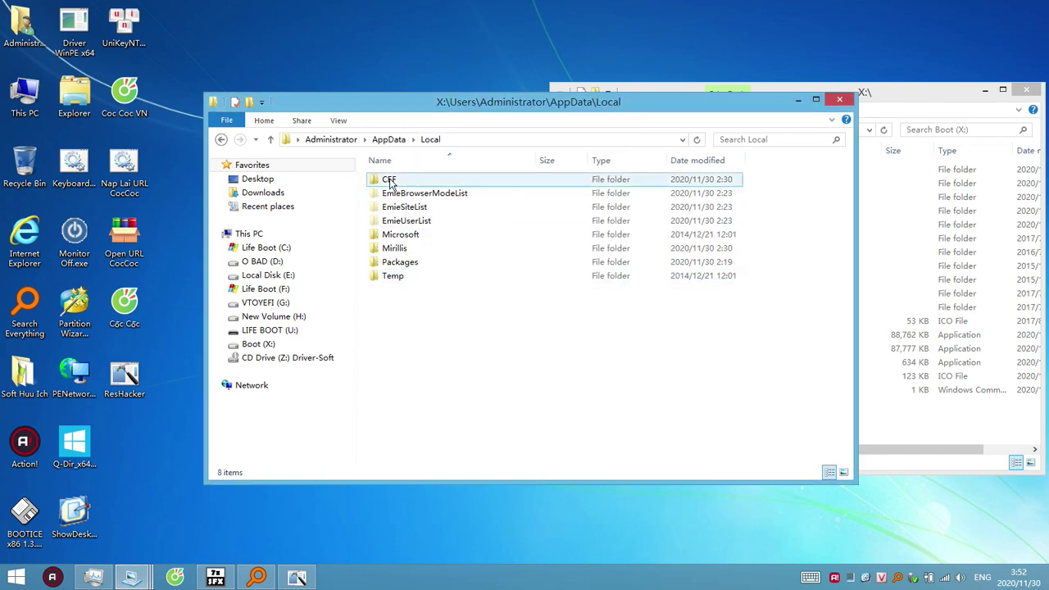
# Step: Check the contents of the CocCoc folder in AppData\Roaming and permanently delete that folder
pyautogui.click(389, 140)
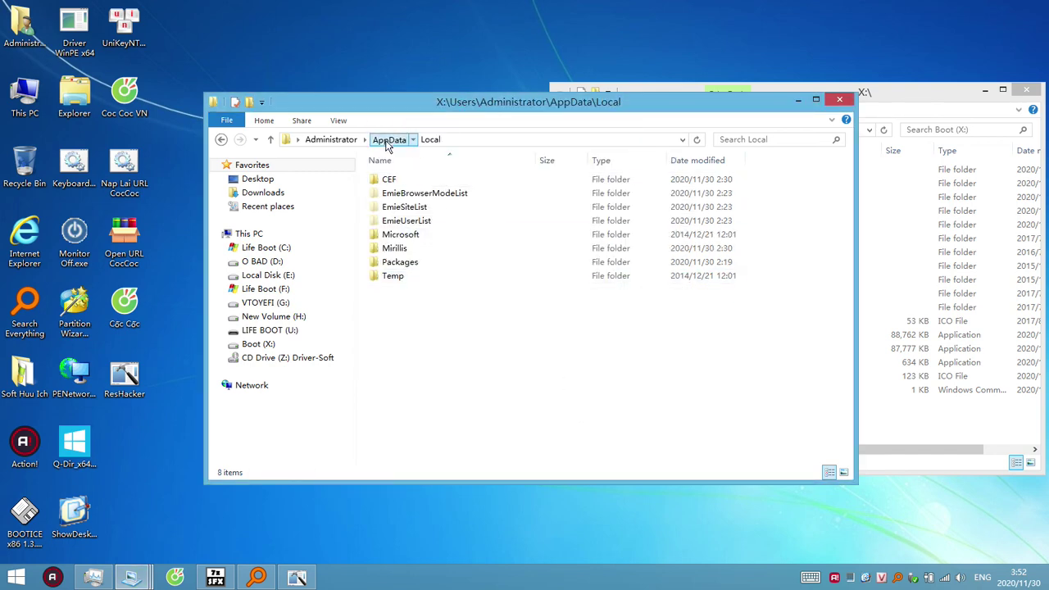
pyautogui.doubleClick(414, 208)
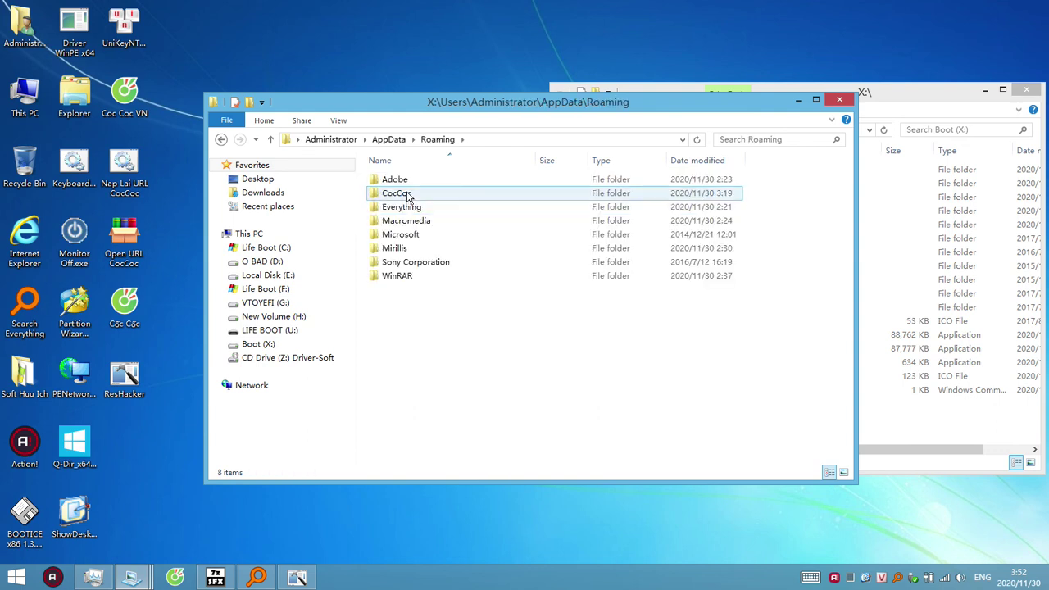
pyautogui.doubleClick(402, 193)
pyautogui.click(406, 192)
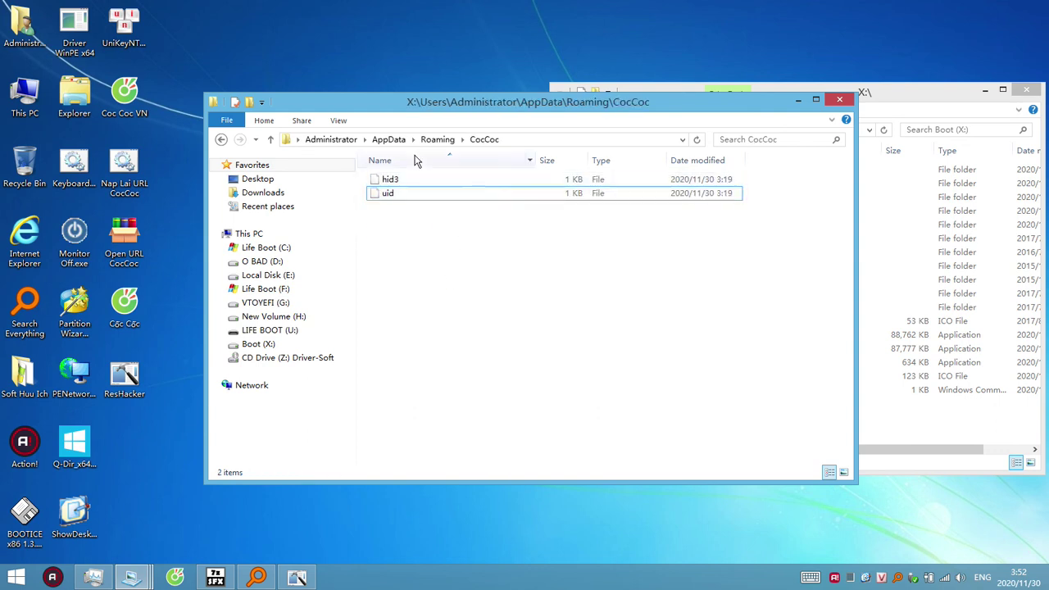
pyautogui.click(437, 140)
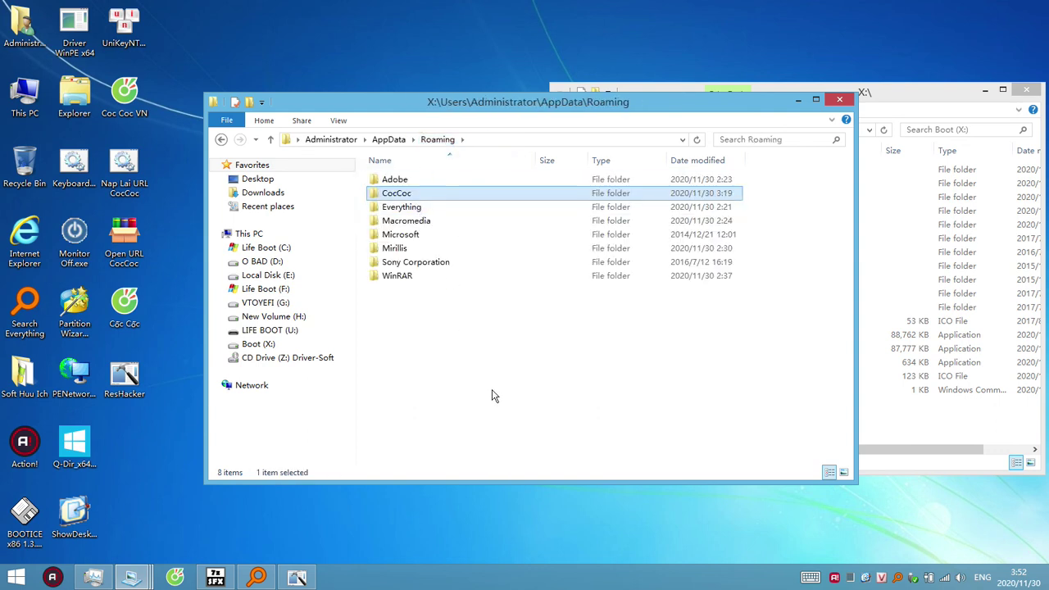
pyautogui.hotkey('shift', 'Delete')
pyautogui.press('Return')
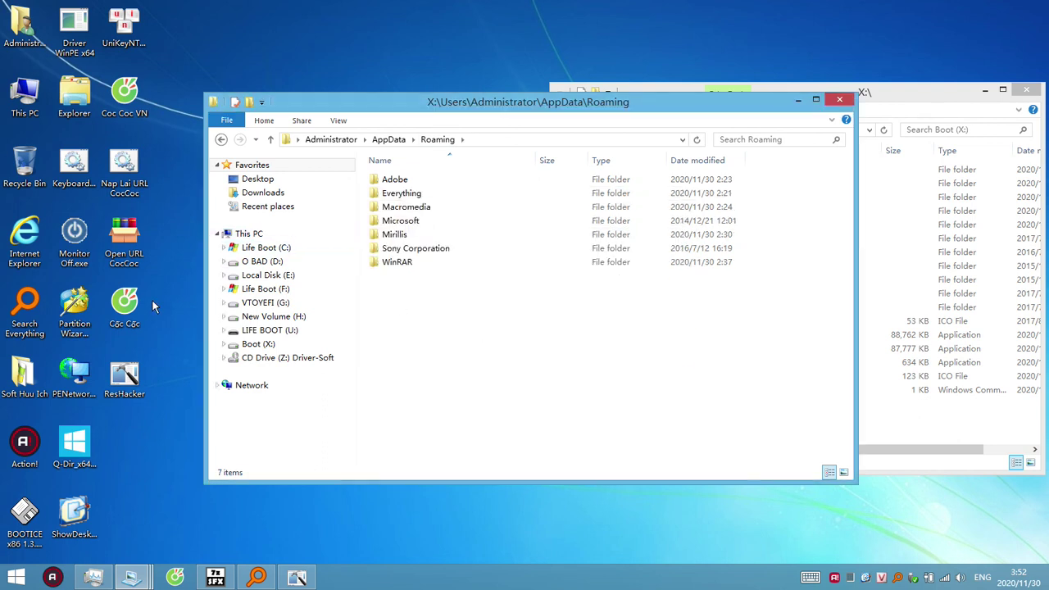
# Step: Send the Cốc Cốc, Open URL CocCoc, Nap Lai URL CocCoc and Coc Coc VN desktop icons to the Recycle Bin, and place ResHacker below UniKeyNT
pyautogui.click(135, 312)
pyautogui.keyDown('ctrl'); pyautogui.click(141, 236); pyautogui.keyUp('ctrl')
pyautogui.keyDown('ctrl'); pyautogui.click(135, 168); pyautogui.keyUp('ctrl')
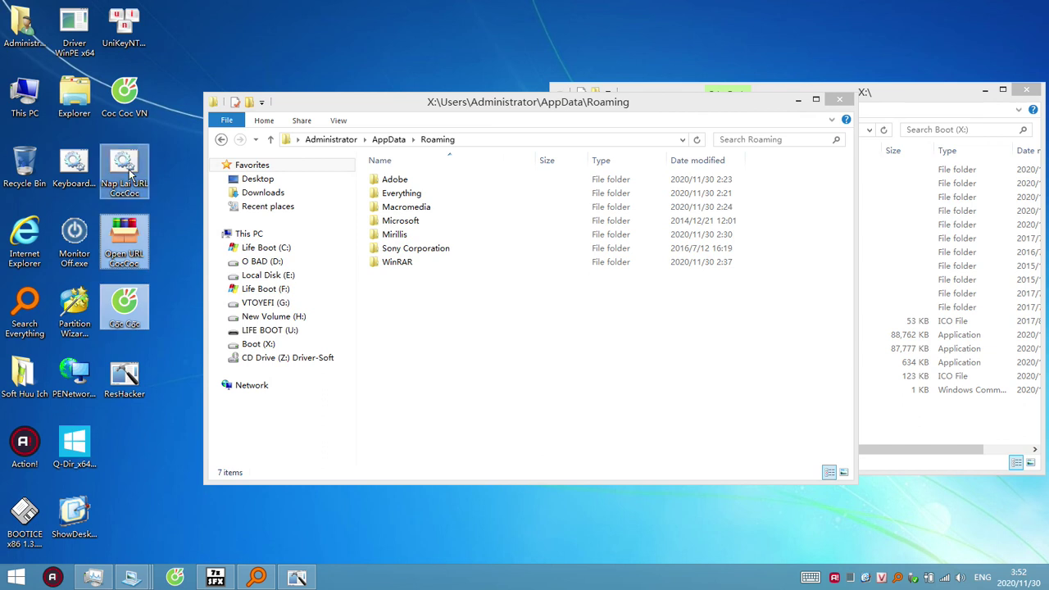
pyautogui.keyDown('ctrl'); pyautogui.click(137, 100); pyautogui.keyUp('ctrl')
pyautogui.moveTo(137, 100); pyautogui.dragTo(26, 169)
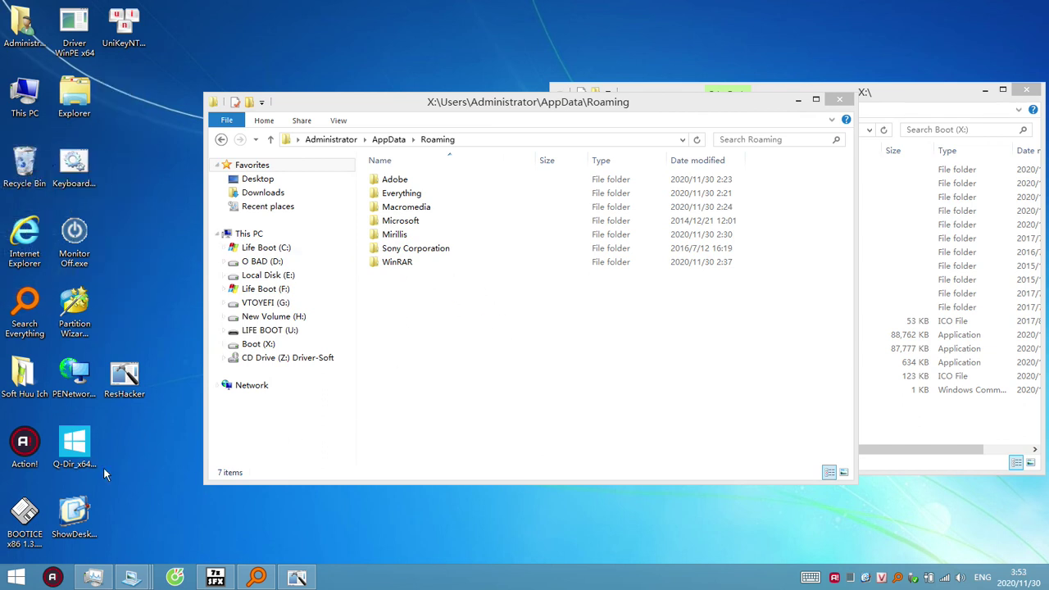
pyautogui.moveTo(123, 377); pyautogui.dragTo(115, 108)
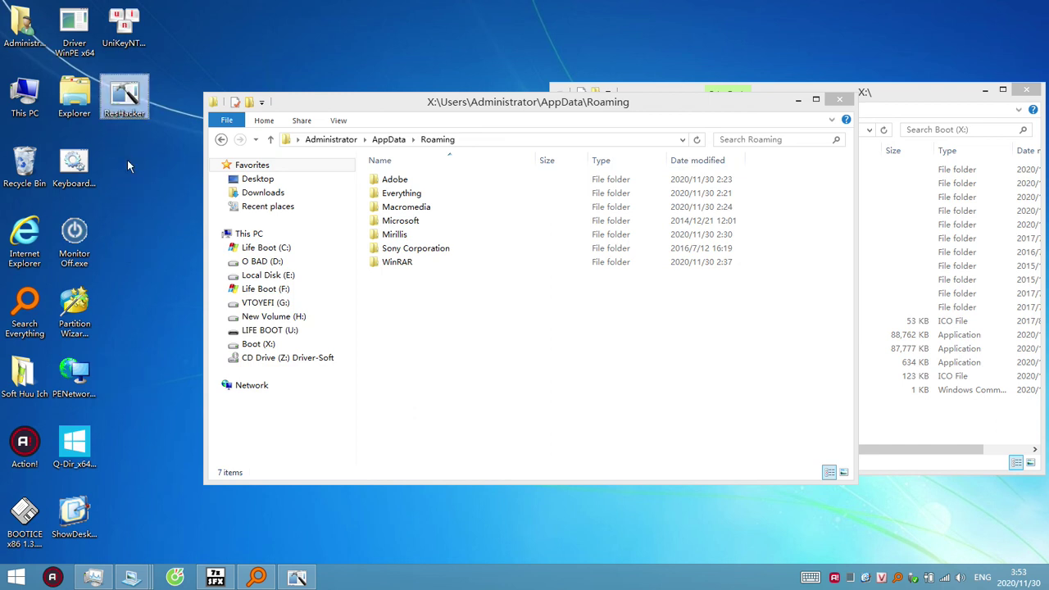
# Step: Show the AppData\Local folder in a narrower window beside the Boot (X:) window and select CocCocAll.exe
pyautogui.click(607, 338)
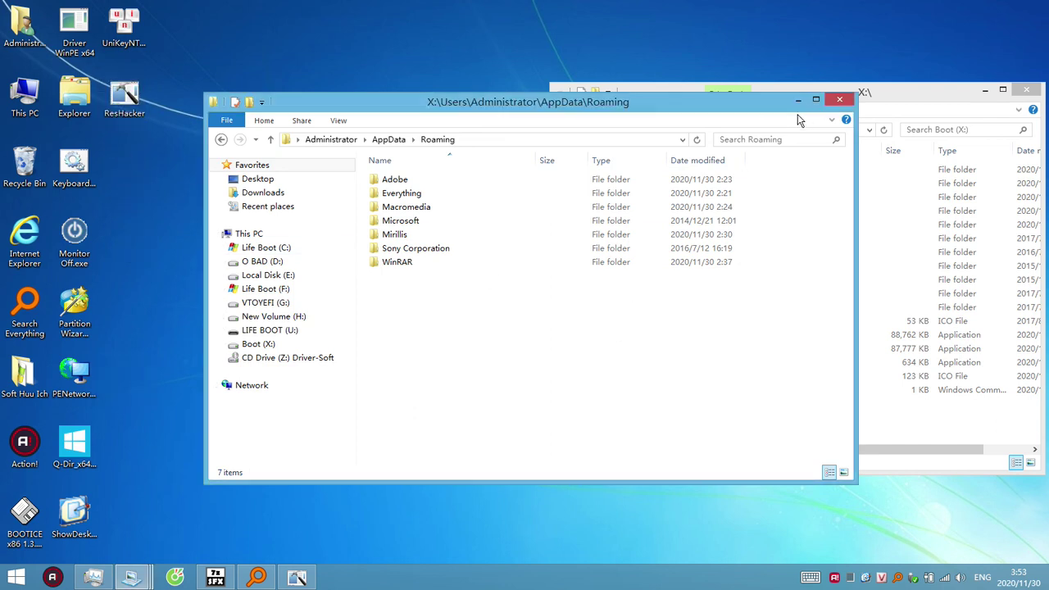
pyautogui.click(387, 141)
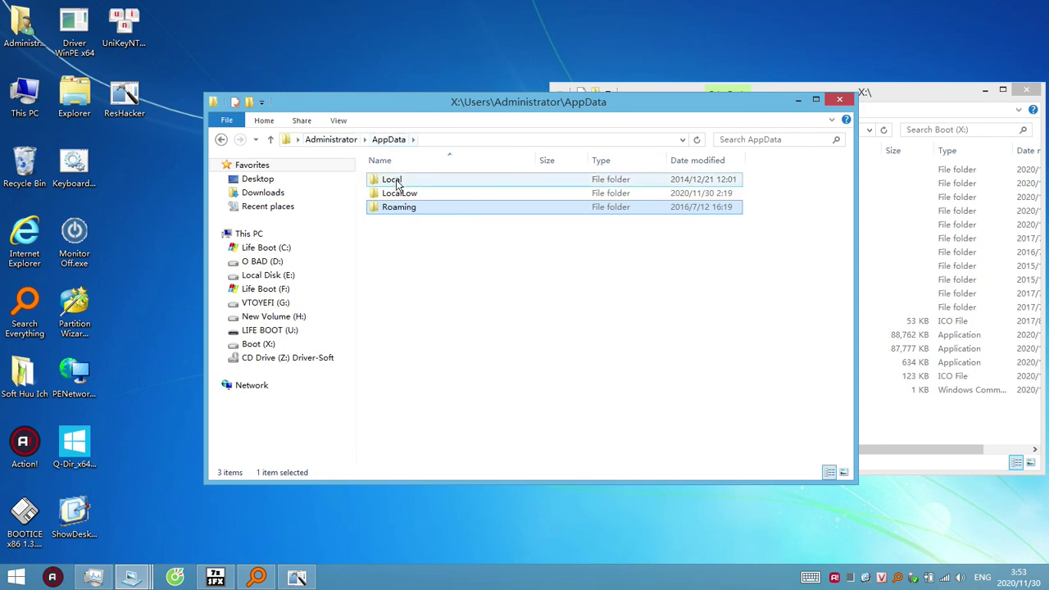
pyautogui.doubleClick(393, 180)
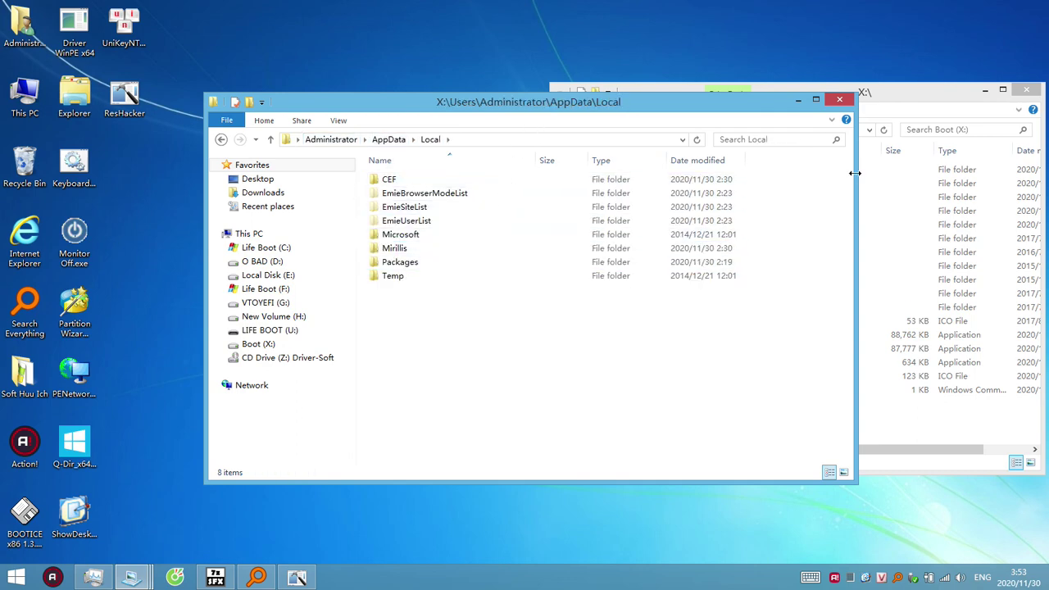
pyautogui.moveTo(855, 173); pyautogui.dragTo(615, 175)
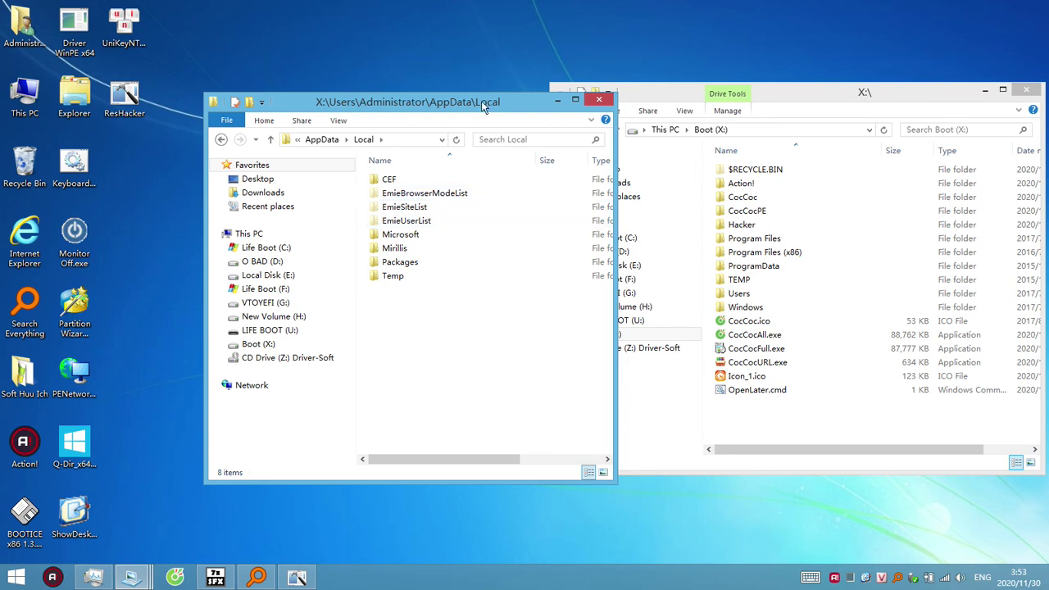
pyautogui.moveTo(481, 101); pyautogui.dragTo(543, 110)
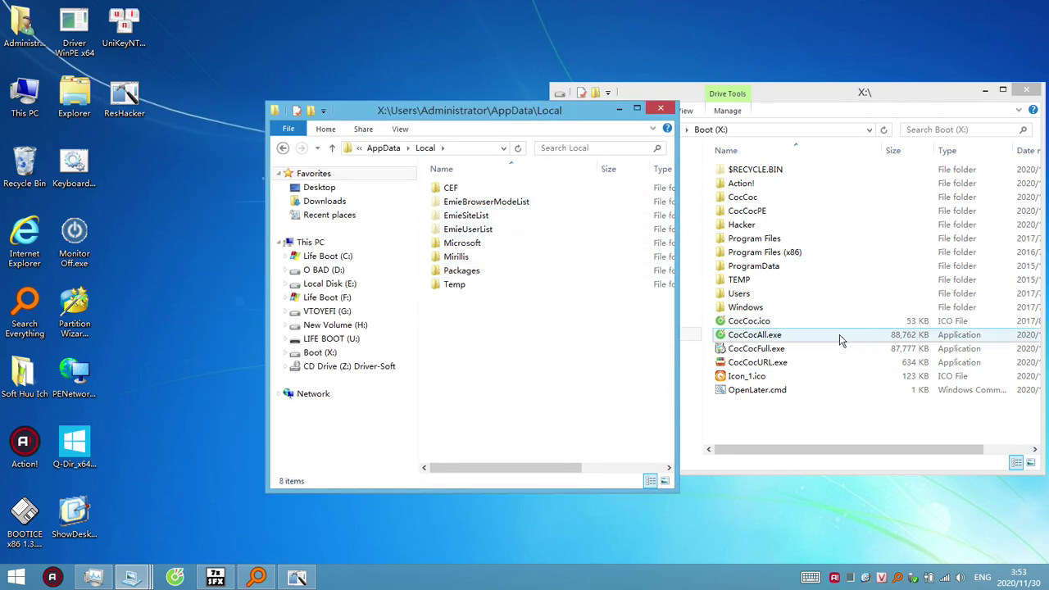
pyautogui.click(819, 340)
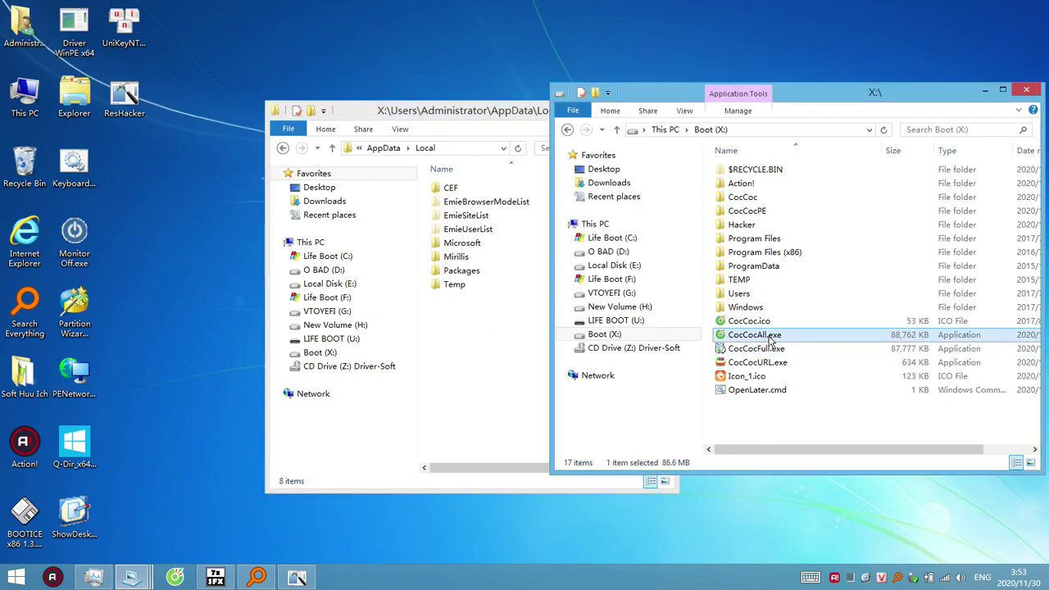
# Step: Run CocCocAll.exe and check the AppData\Local folder and the desktop shortcuts it creates
pyautogui.doubleClick(775, 341)
pyautogui.click(490, 287)
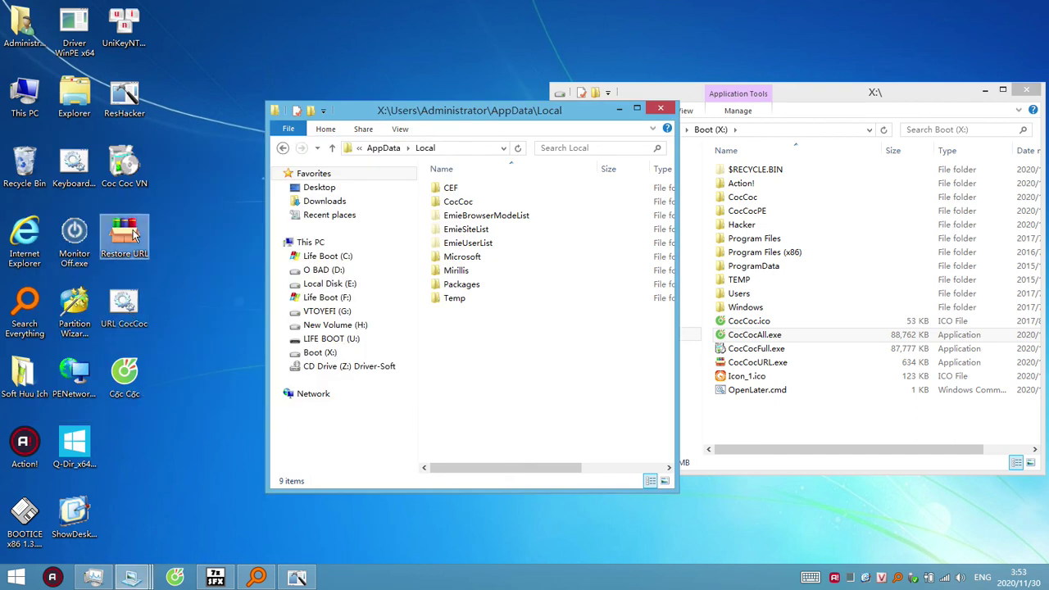
pyautogui.click(136, 171)
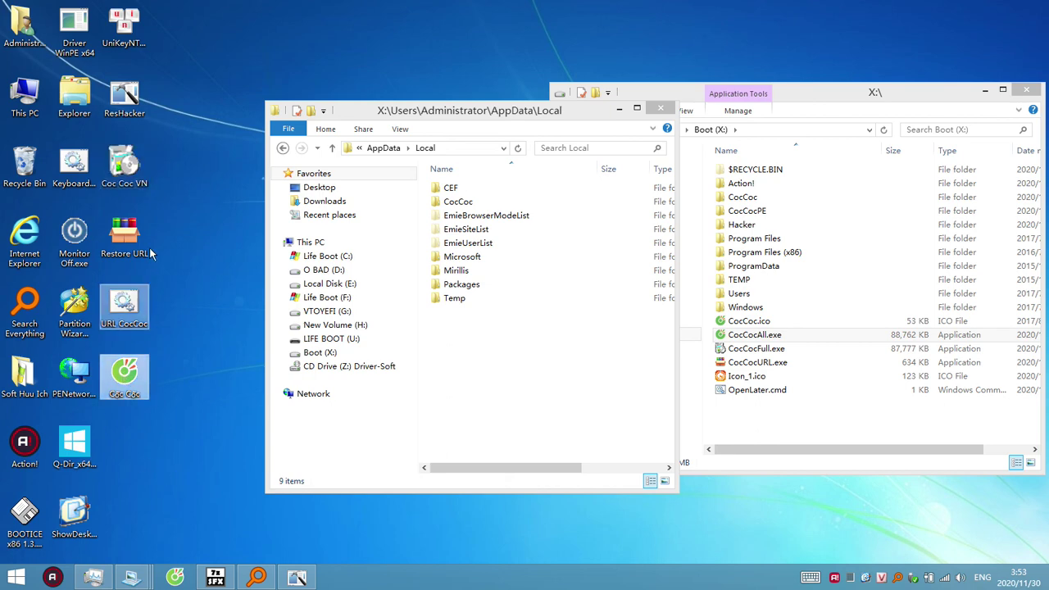
# Step: Show the file location of the Coc Coc VN desktop shortcut
pyautogui.rightClick(129, 165)
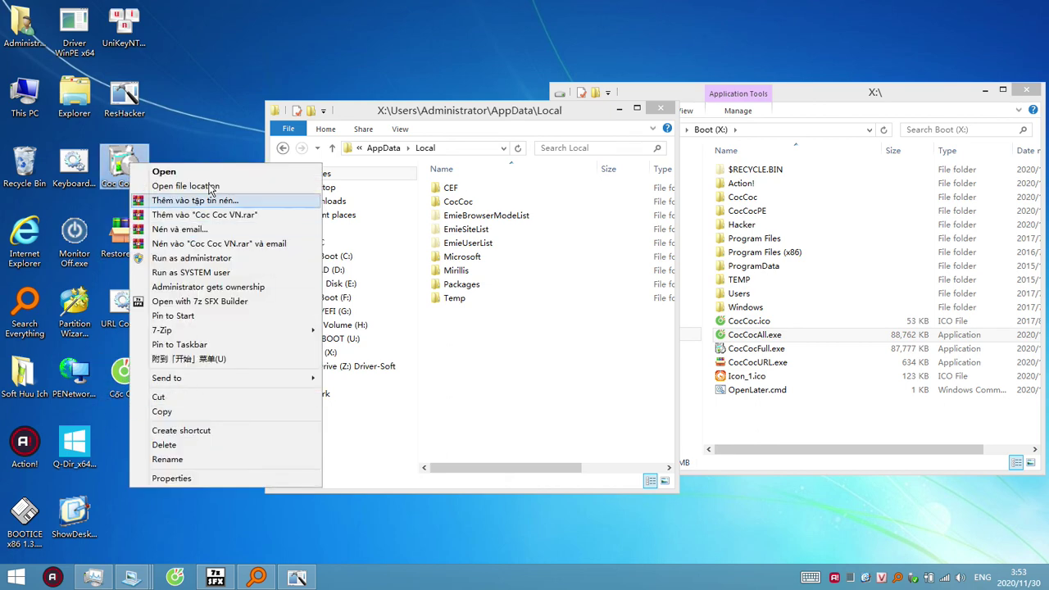
pyautogui.click(214, 201)
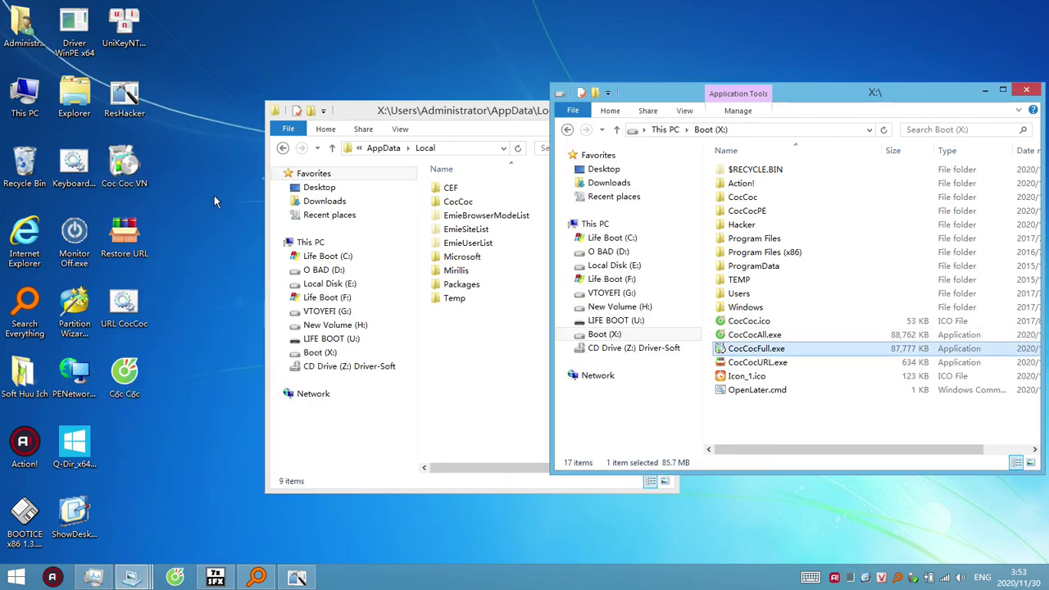
pyautogui.click(132, 167)
pyautogui.rightClick(139, 168)
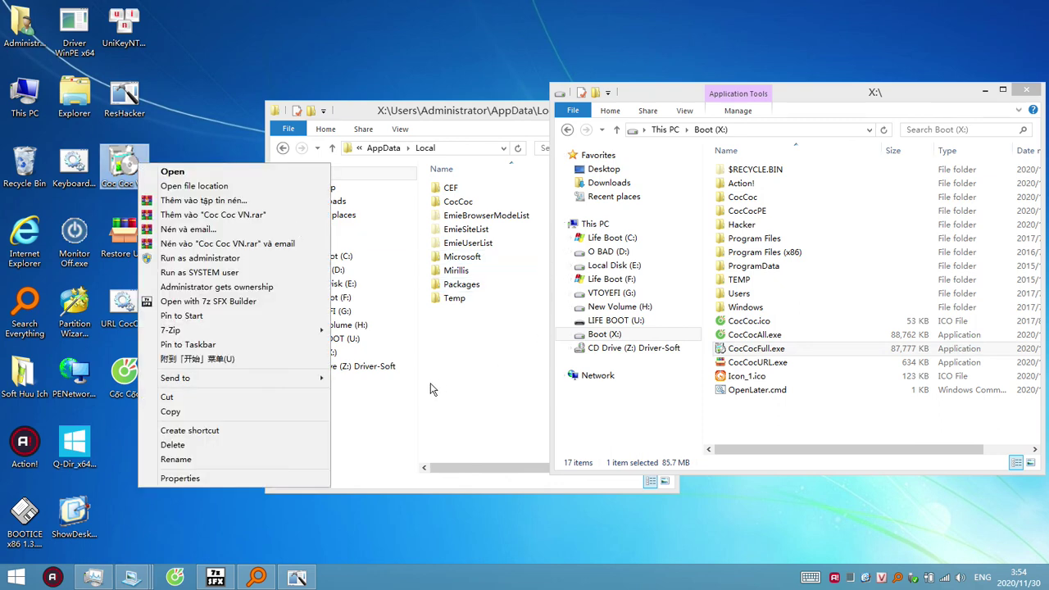
pyautogui.click(161, 460)
# Step: Show the file location of the Cốc Cốc desktop shortcut and highlight the user-profile and AppData parts of its folder path
pyautogui.click(125, 379)
pyautogui.rightClick(125, 378)
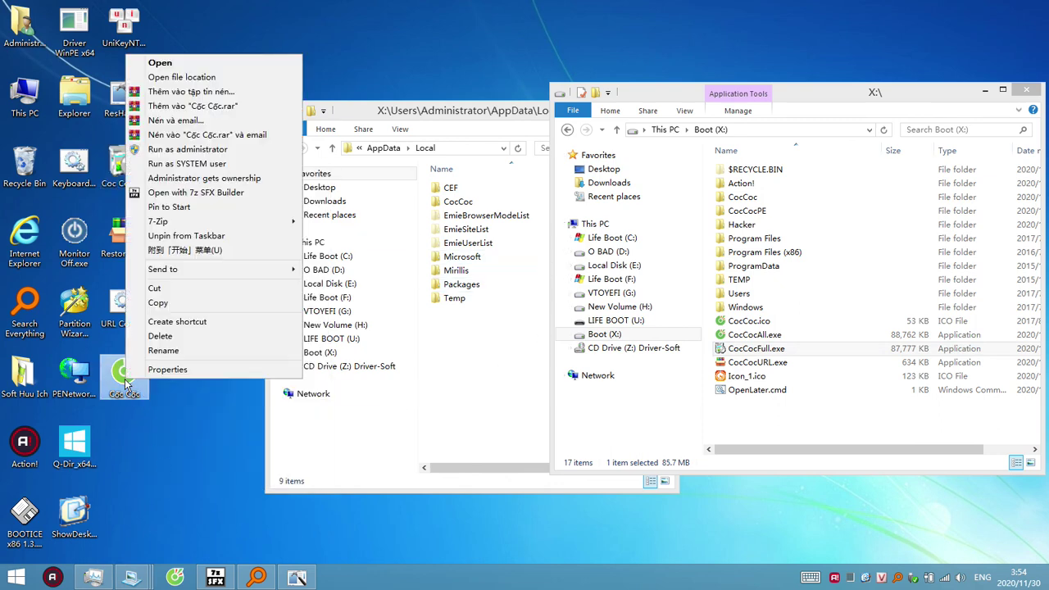
pyautogui.click(197, 77)
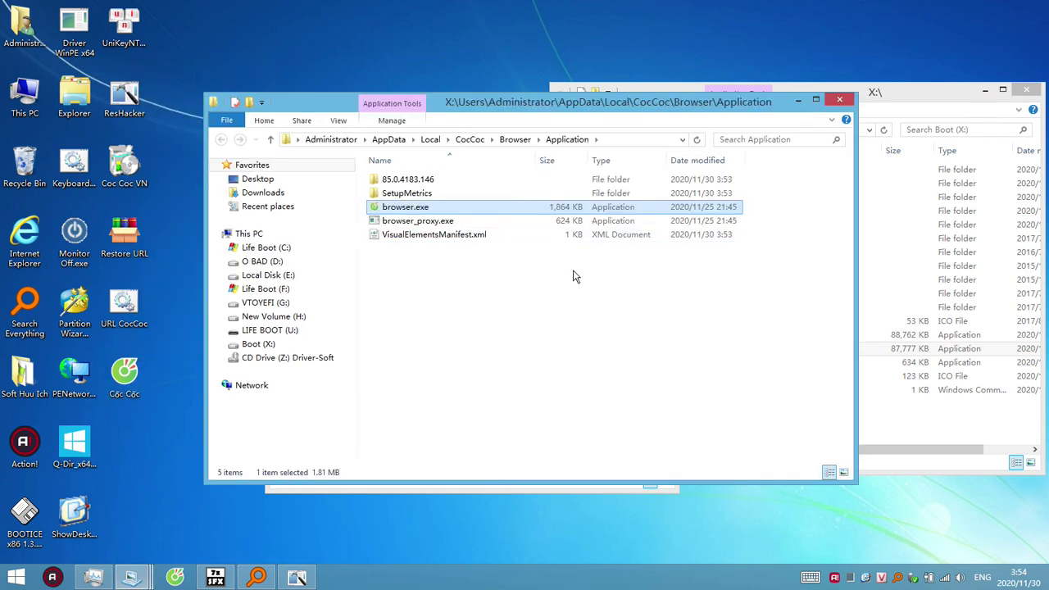
pyautogui.click(631, 141)
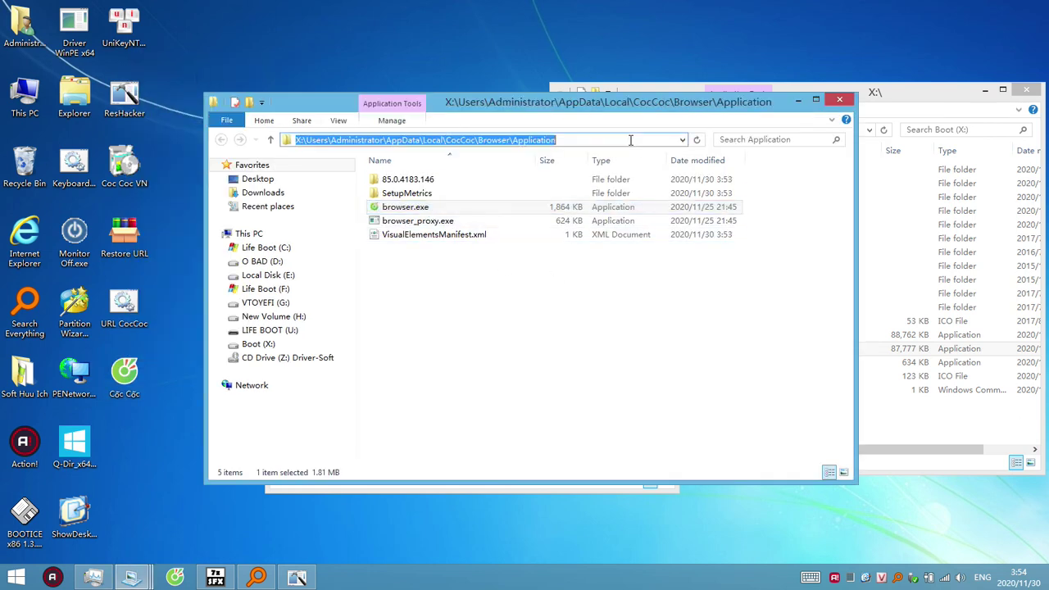
pyautogui.click(636, 142)
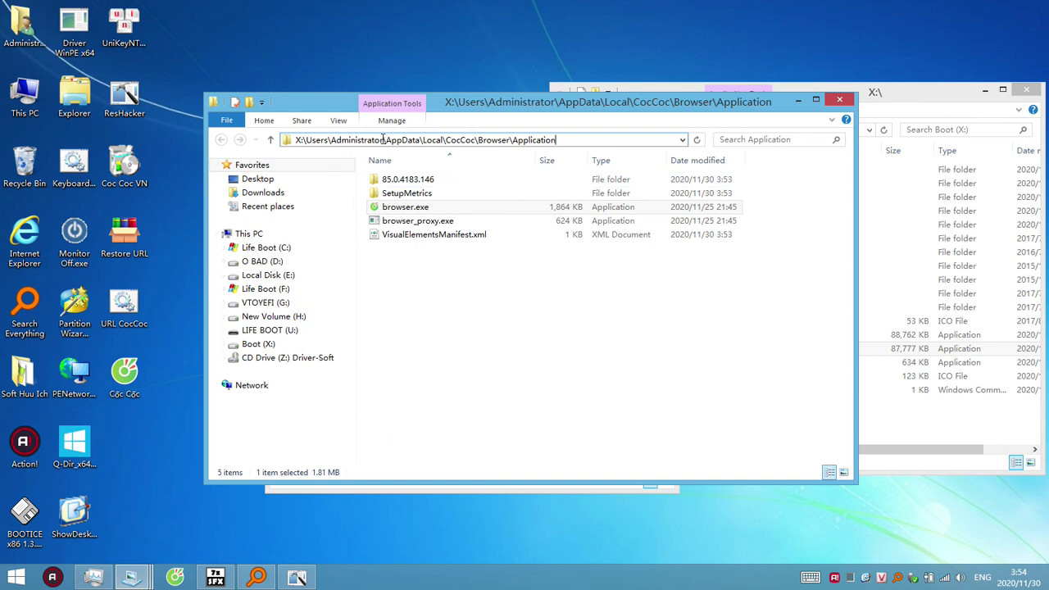
pyautogui.moveTo(383, 139); pyautogui.dragTo(281, 144)
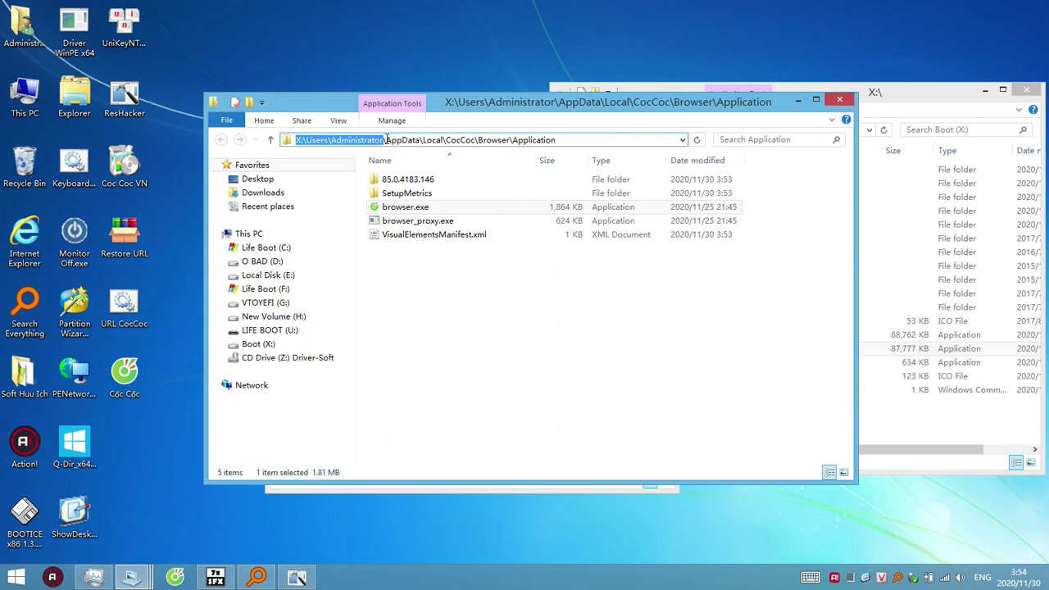
pyautogui.moveTo(386, 140); pyautogui.dragTo(620, 139)
pyautogui.click(577, 313)
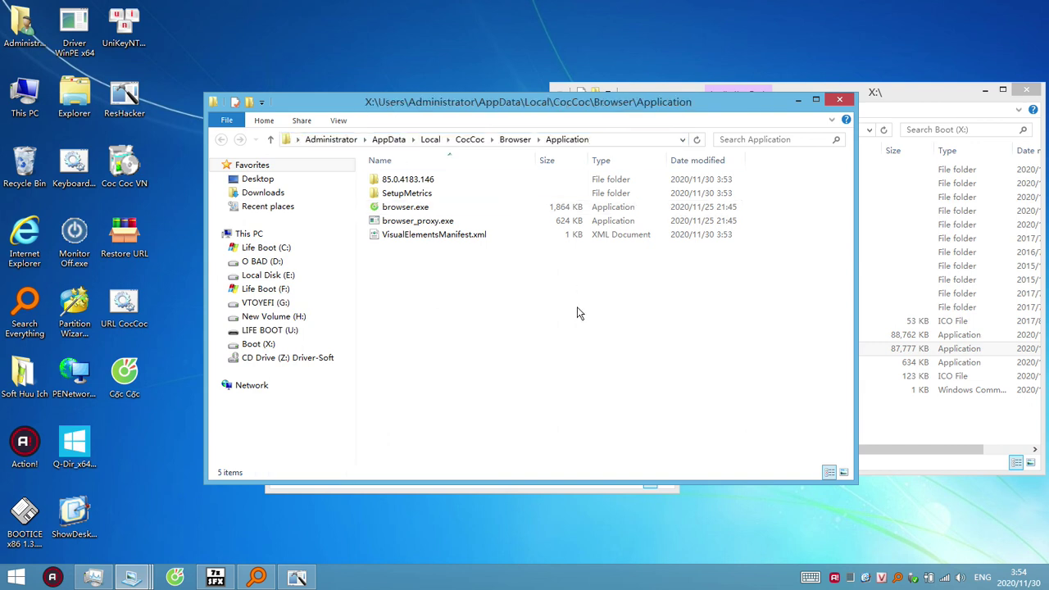
# Step: Extend the Application folder's path with \browser.exe, using the name copied from the browser.exe file
pyautogui.click(432, 209)
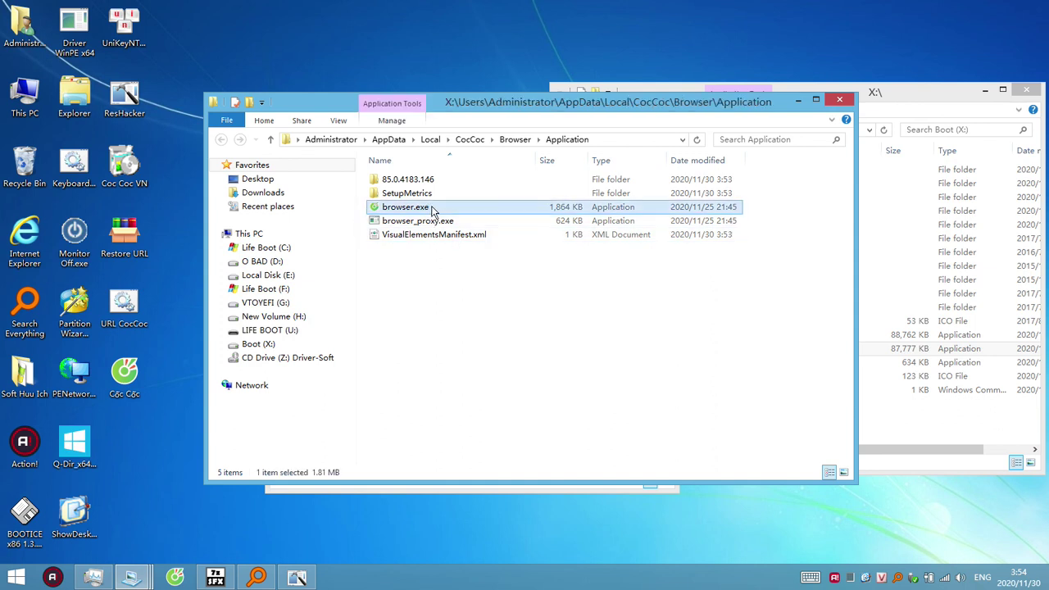
pyautogui.click(437, 206)
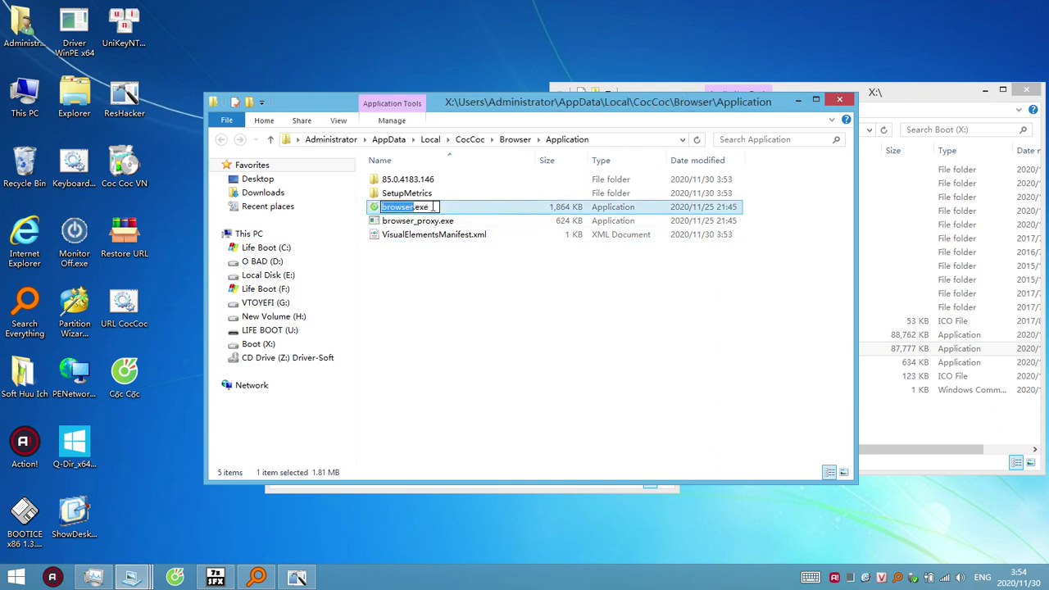
pyautogui.click(629, 139)
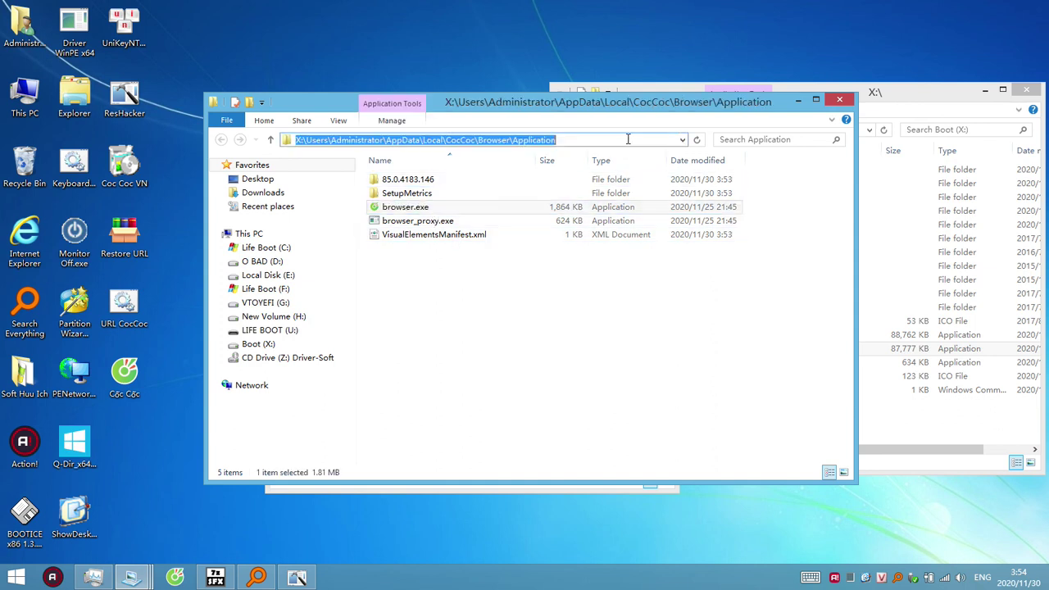
pyautogui.click(630, 139)
pyautogui.write('\\')
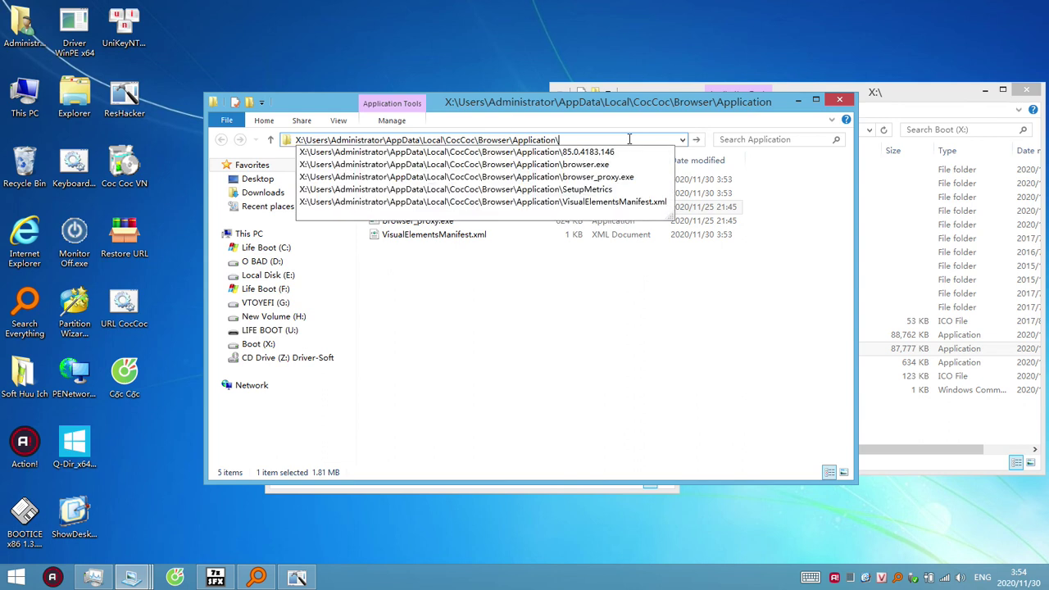
pyautogui.write('browser.exe')
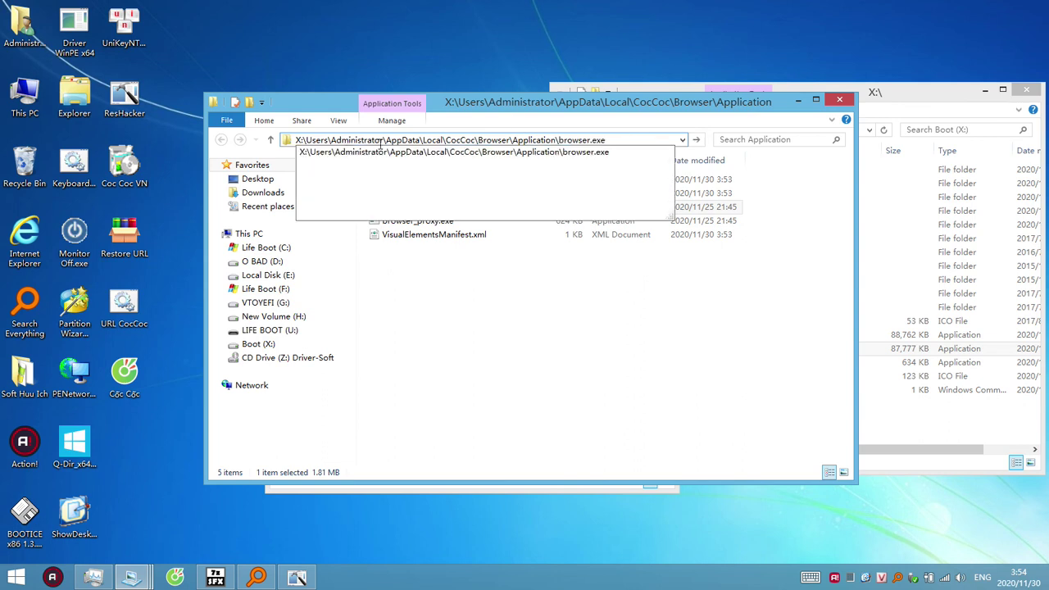
# Step: Replace X:\Users\Administrator in the browser.exe path with %userprofile% and cut the full path
pyautogui.moveTo(383, 139); pyautogui.dragTo(279, 141)
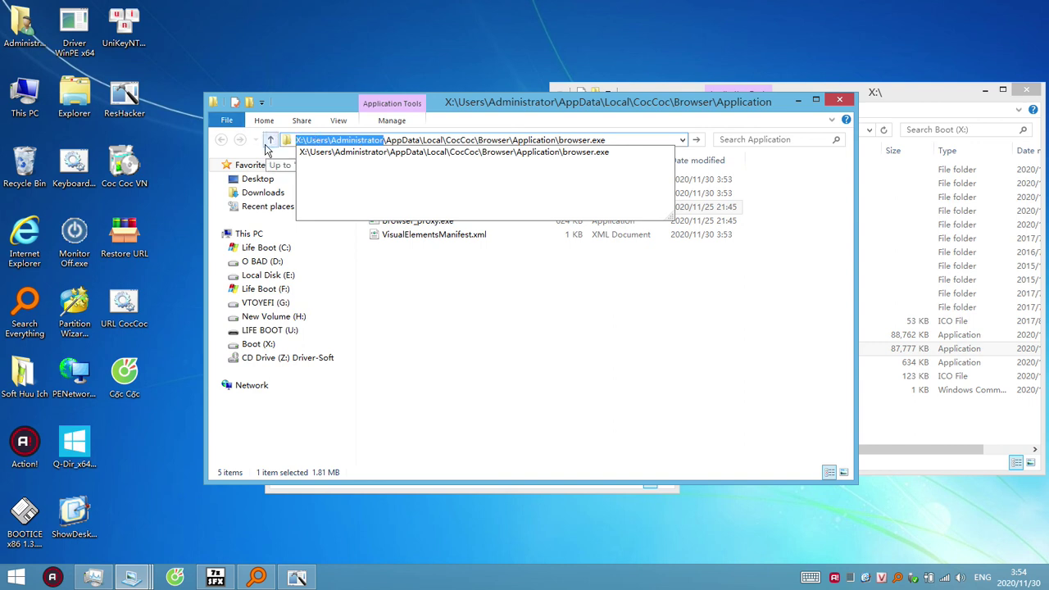
pyautogui.press('BackSpace')
pyautogui.write('us')
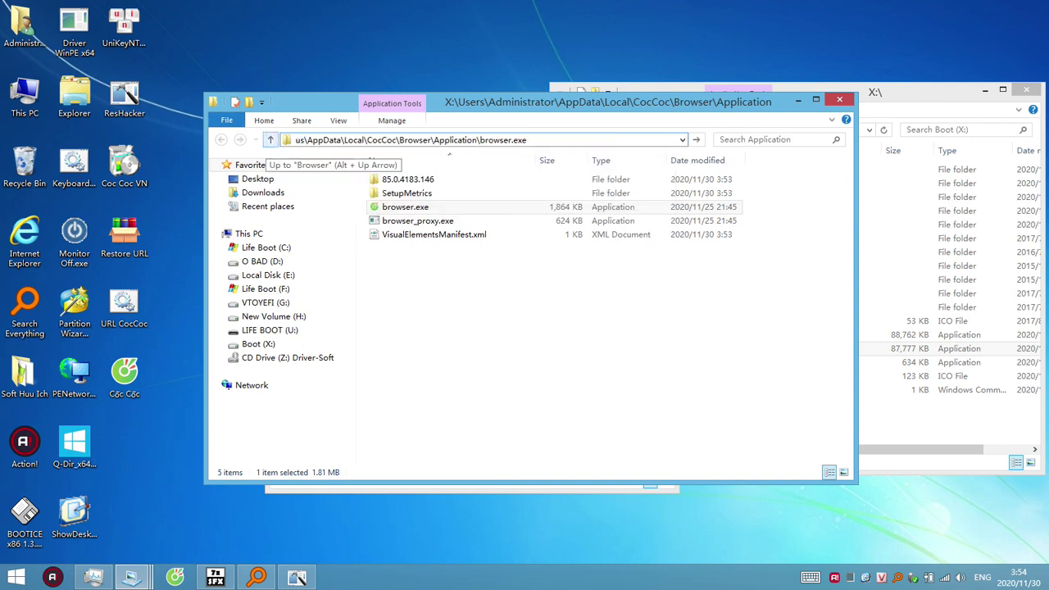
pyautogui.write('er')
pyautogui.write('profile')
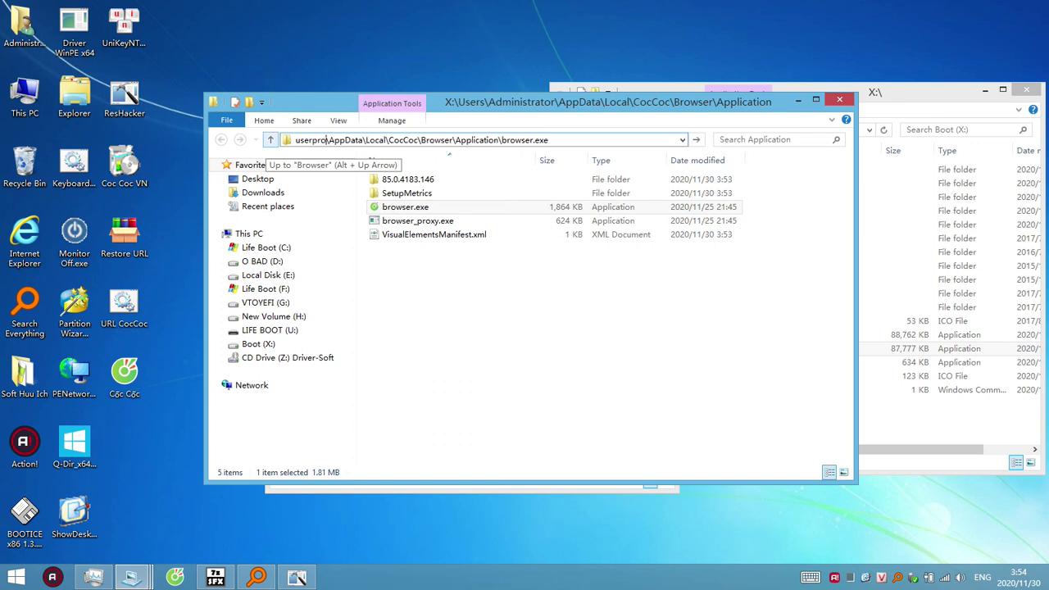
pyautogui.write('s\\')
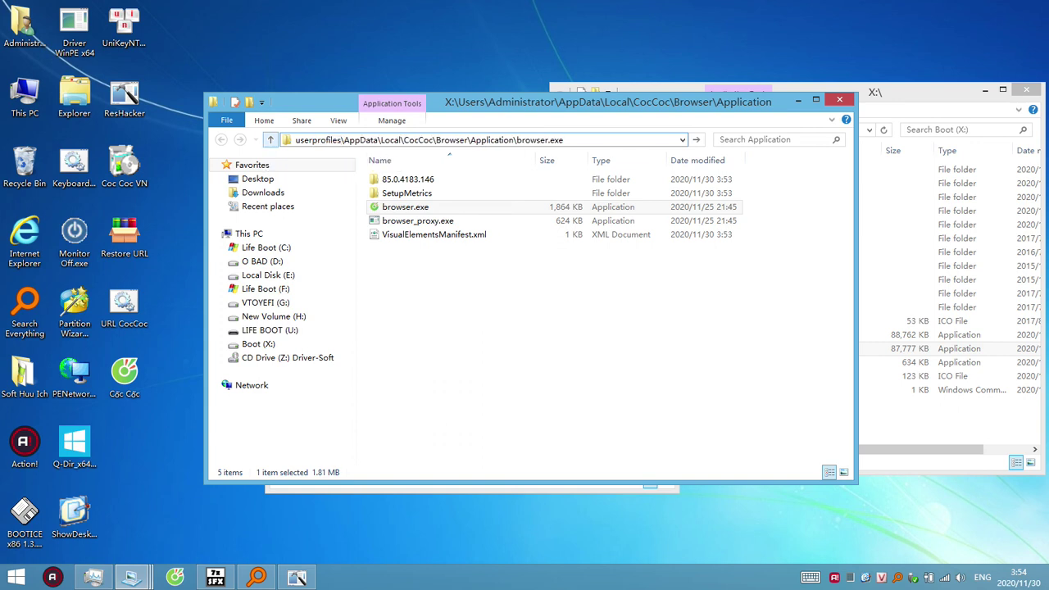
pyautogui.press('BackSpace')
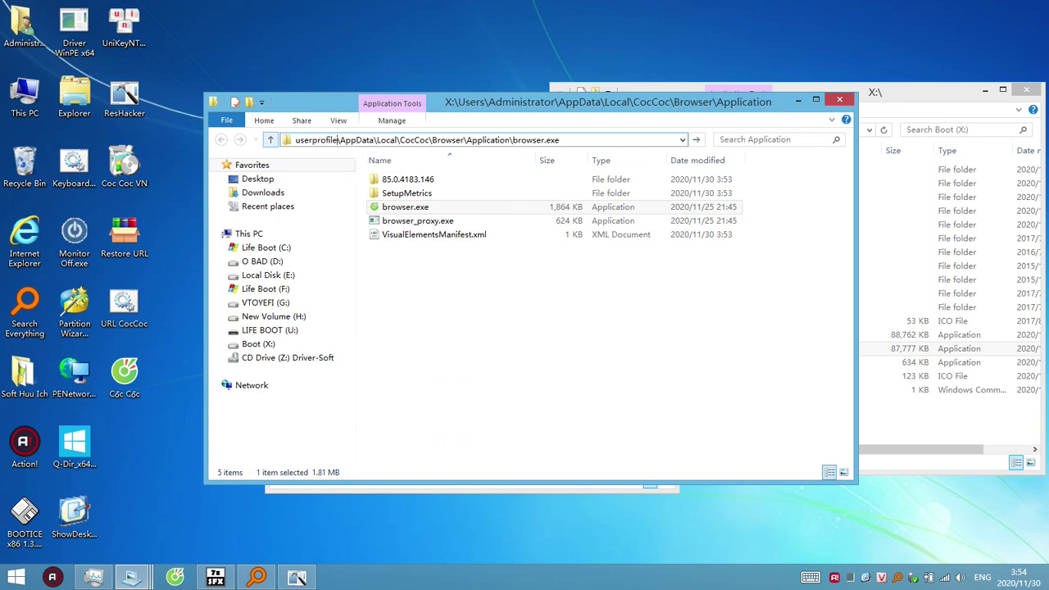
pyautogui.write('%')
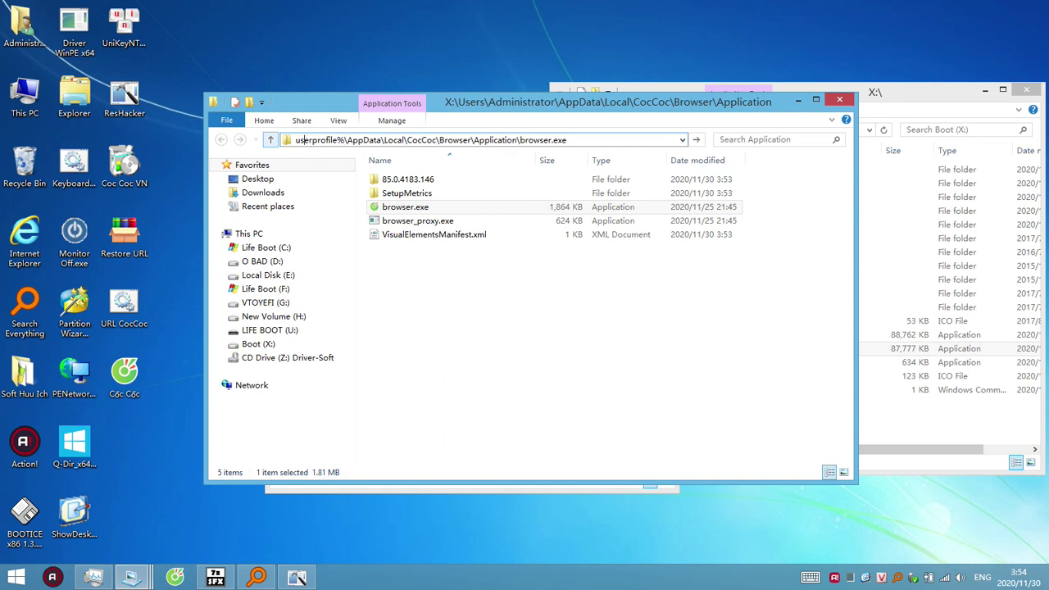
pyautogui.press('Home')
pyautogui.write('%')
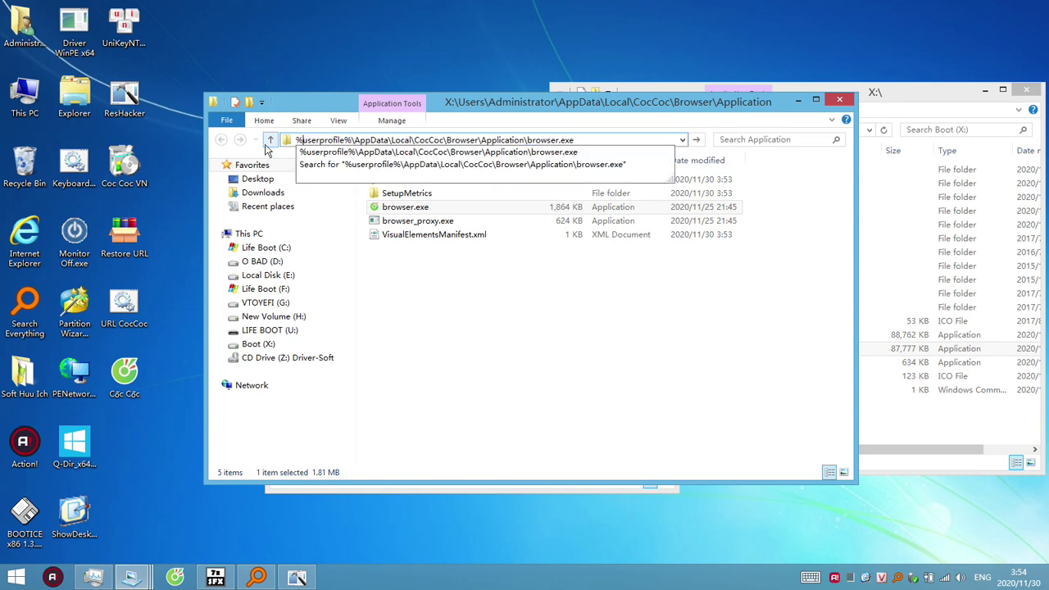
pyautogui.press('Return')
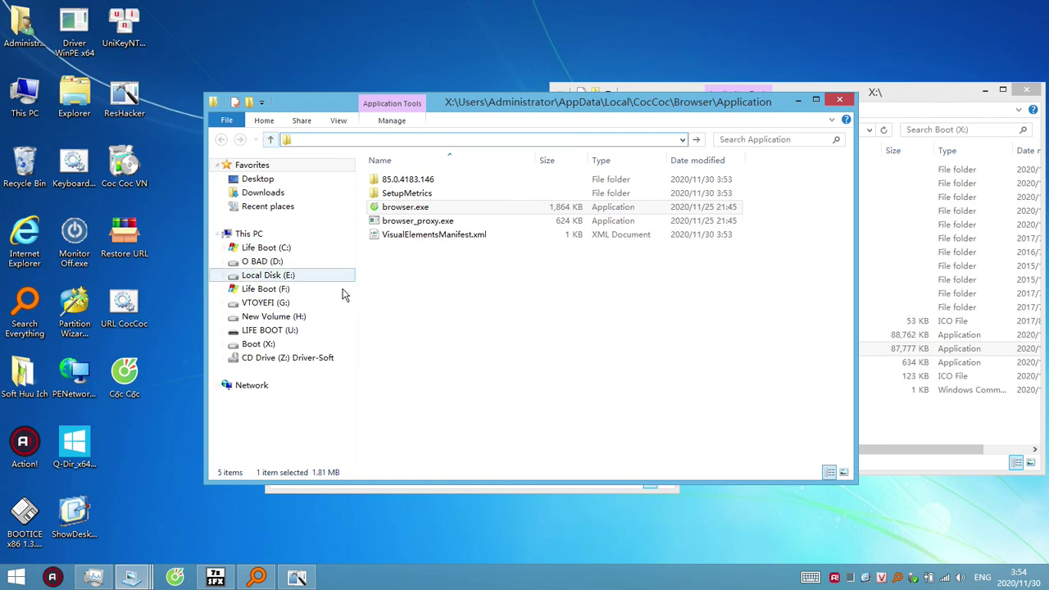
# Step: From Boot (X:), launch %userprofile%\AppData\Local\CocCoc\Browser\Application\browser.exe and close the browser again
pyautogui.click(260, 343)
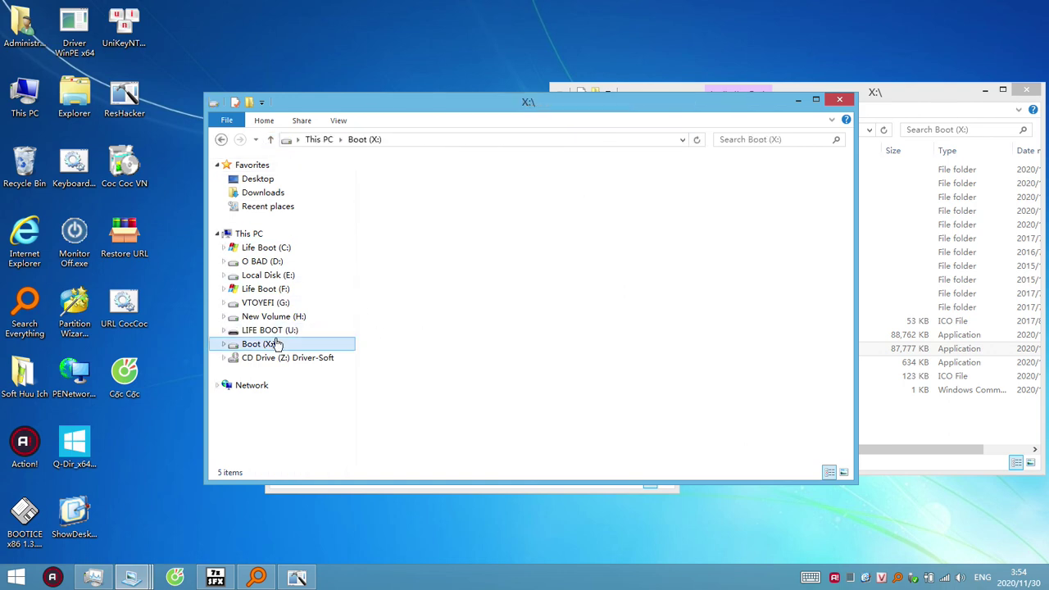
pyautogui.click(454, 141)
pyautogui.write('%userprofile%\\AppData\\Local\\CocCoc\\Browser\\Application\\browser.exe')
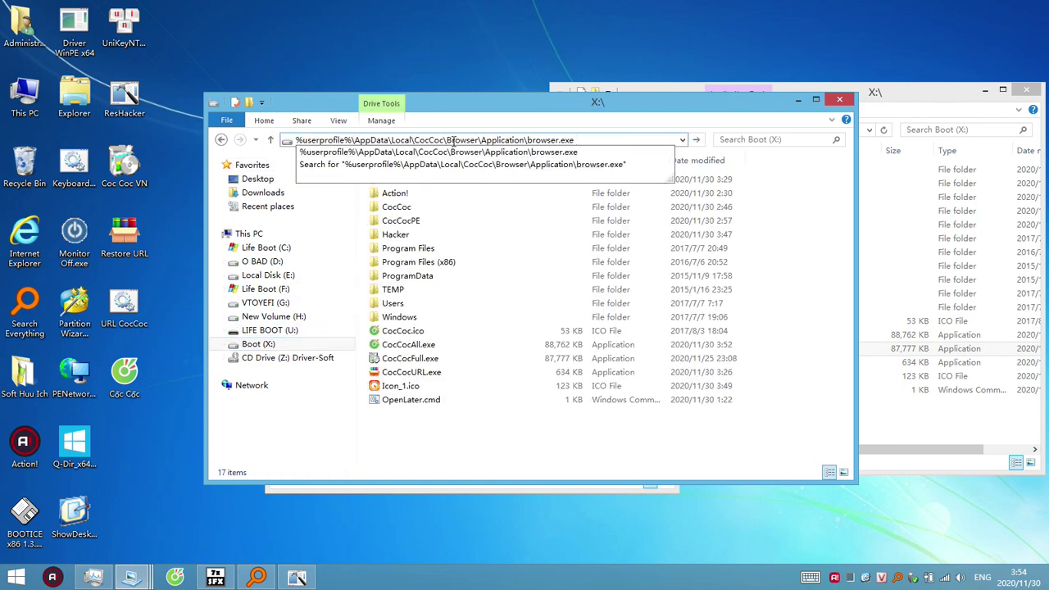
pyautogui.press('Return')
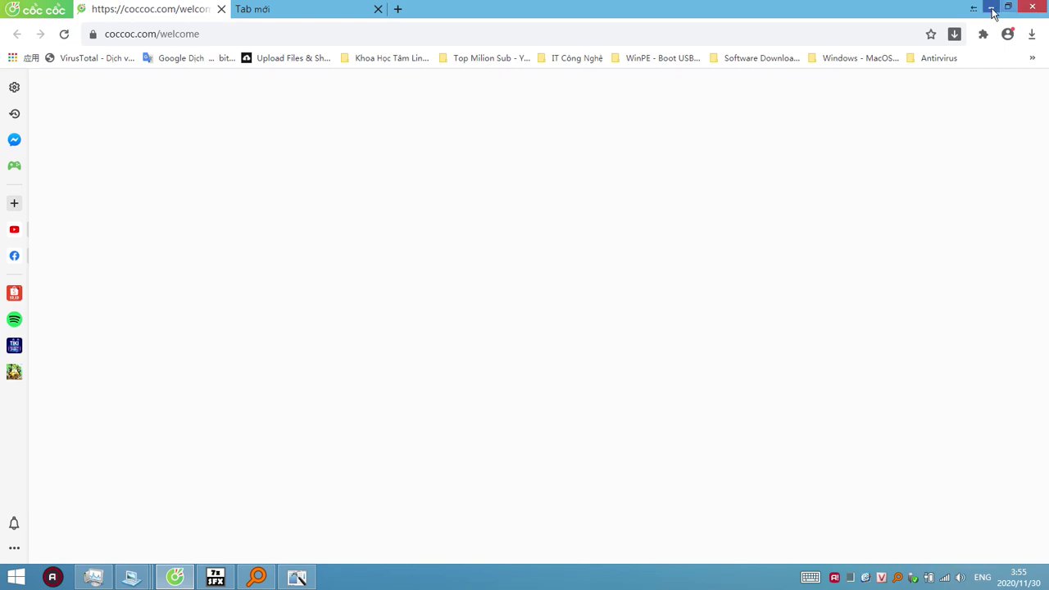
pyautogui.click(1033, 7)
# Step: Locate the Coc Coc VN shortcut's target on Boot (X:) again and minimize that window
pyautogui.rightClick(136, 169)
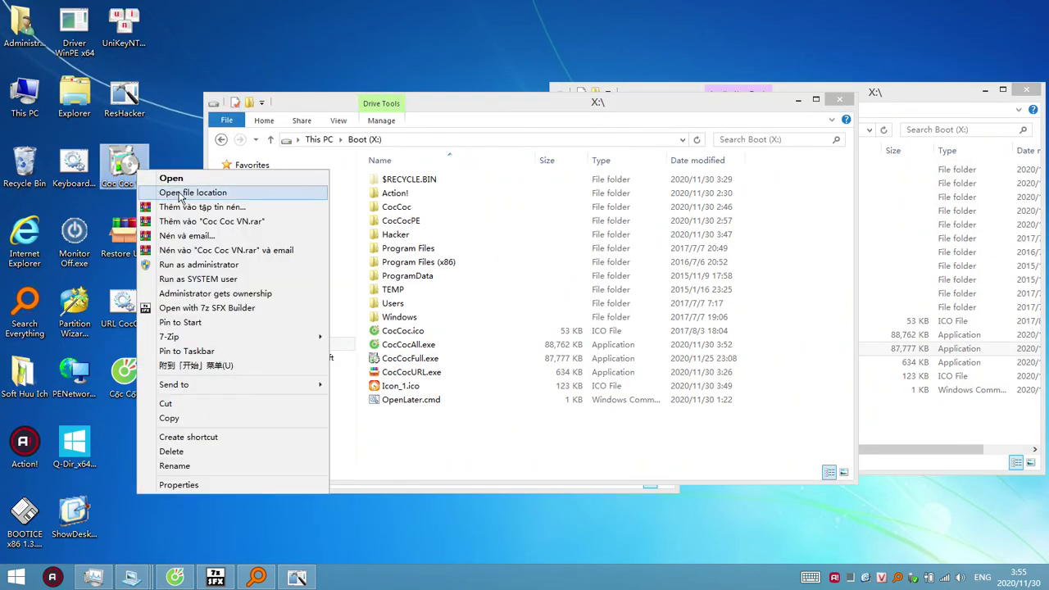
pyautogui.click(185, 193)
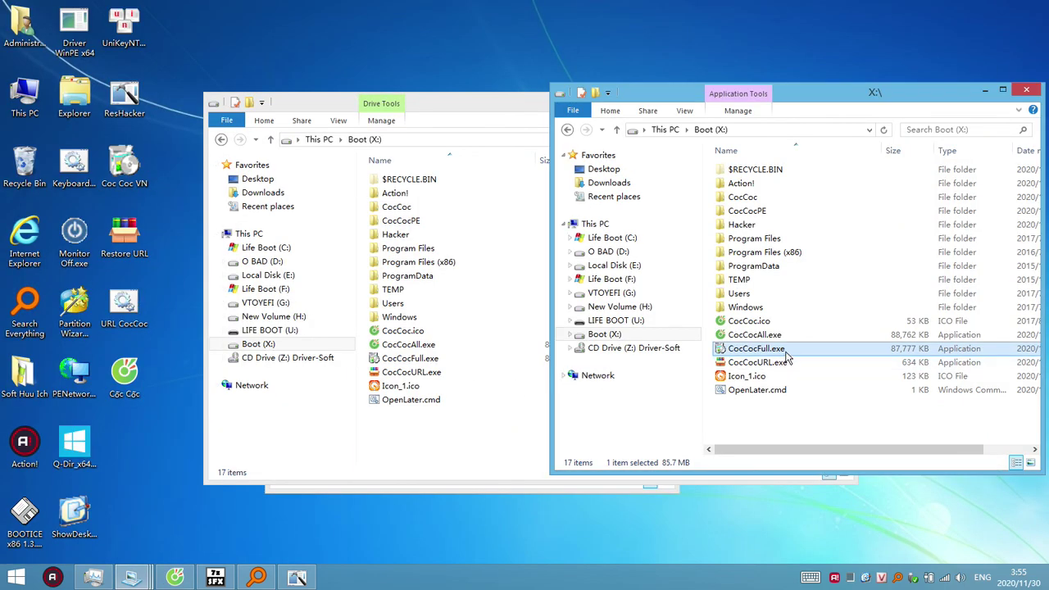
pyautogui.click(807, 414)
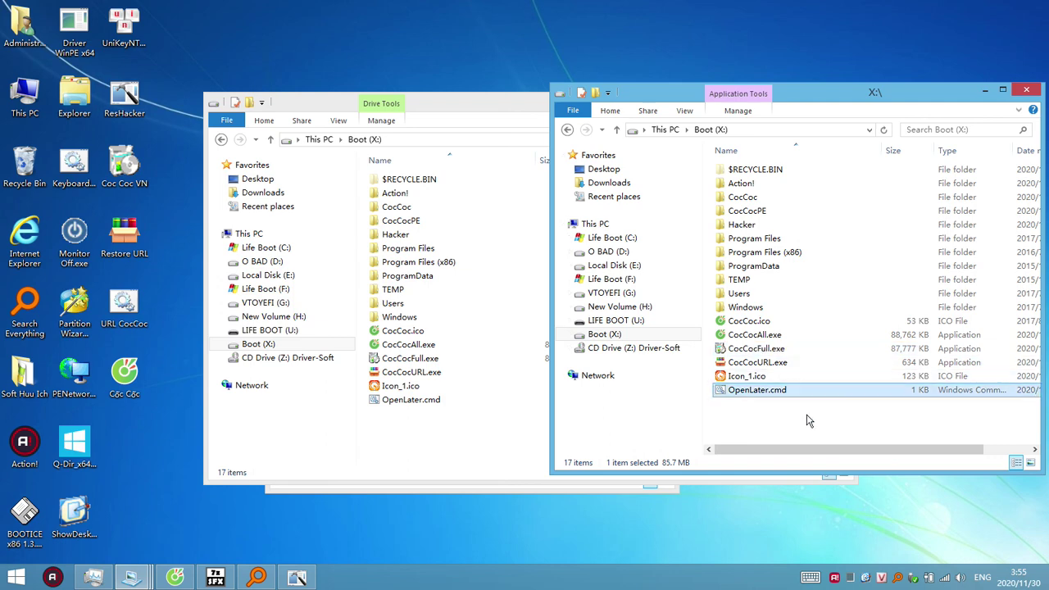
pyautogui.click(991, 88)
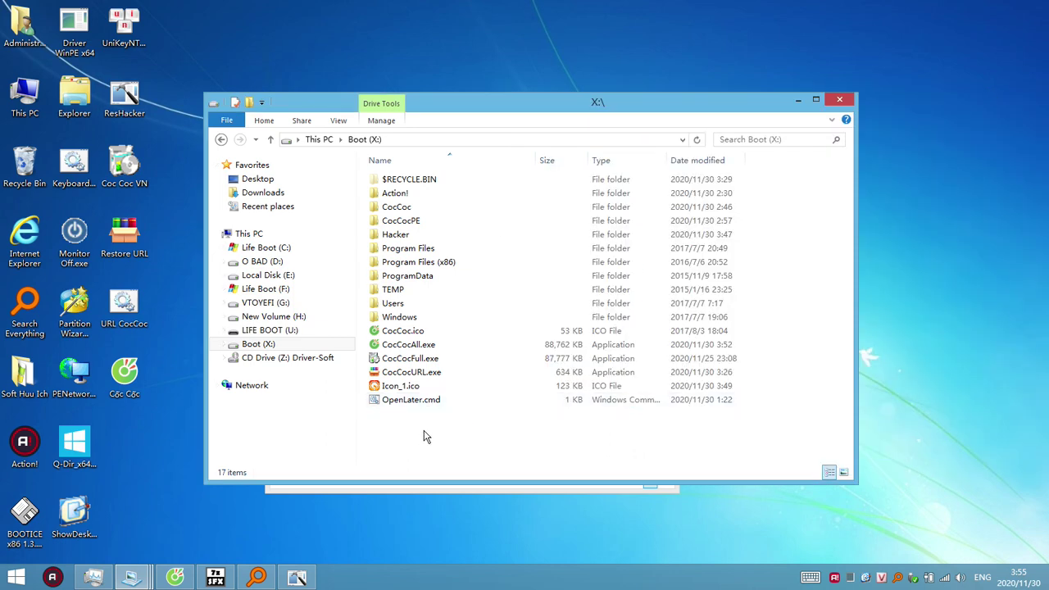
# Step: Start Cốc Cốc from its desktop shortcut and reopen the six recently closed tabs from the history
pyautogui.doubleClick(120, 387)
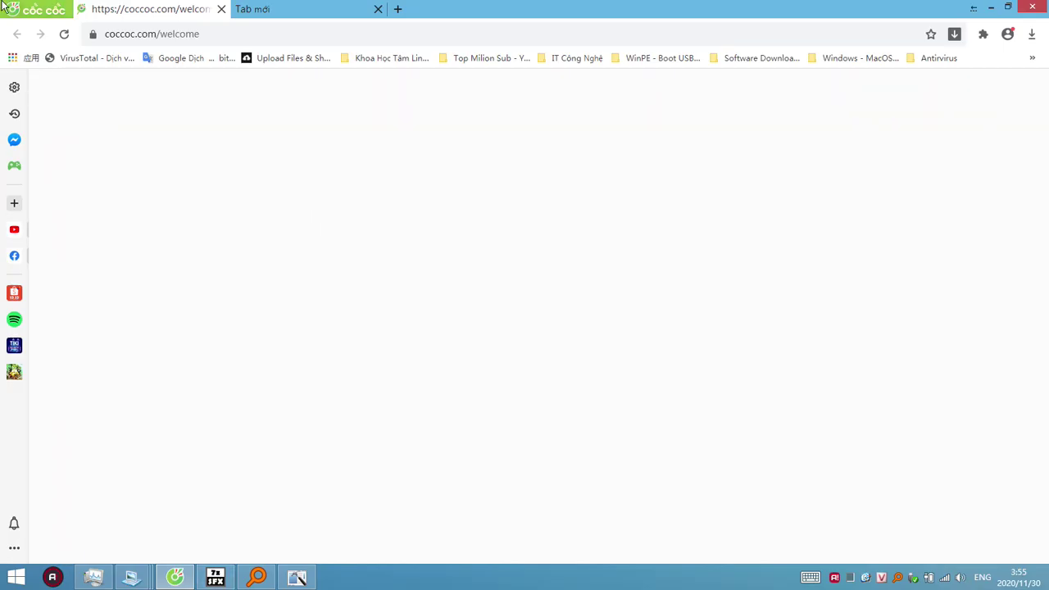
pyautogui.click(37, 9)
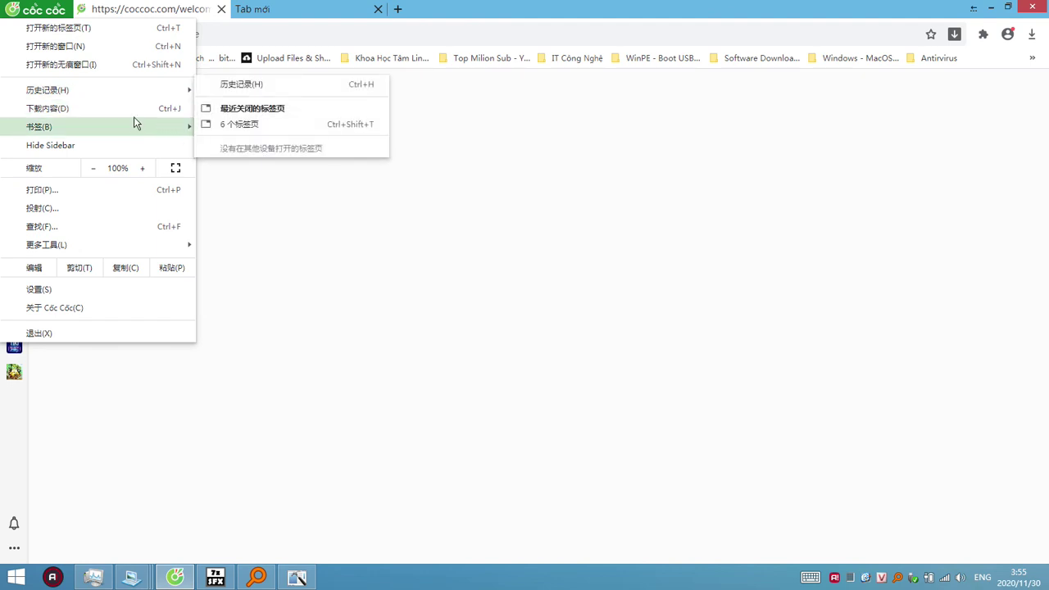
pyautogui.moveTo(134, 120)
pyautogui.moveTo(149, 92)
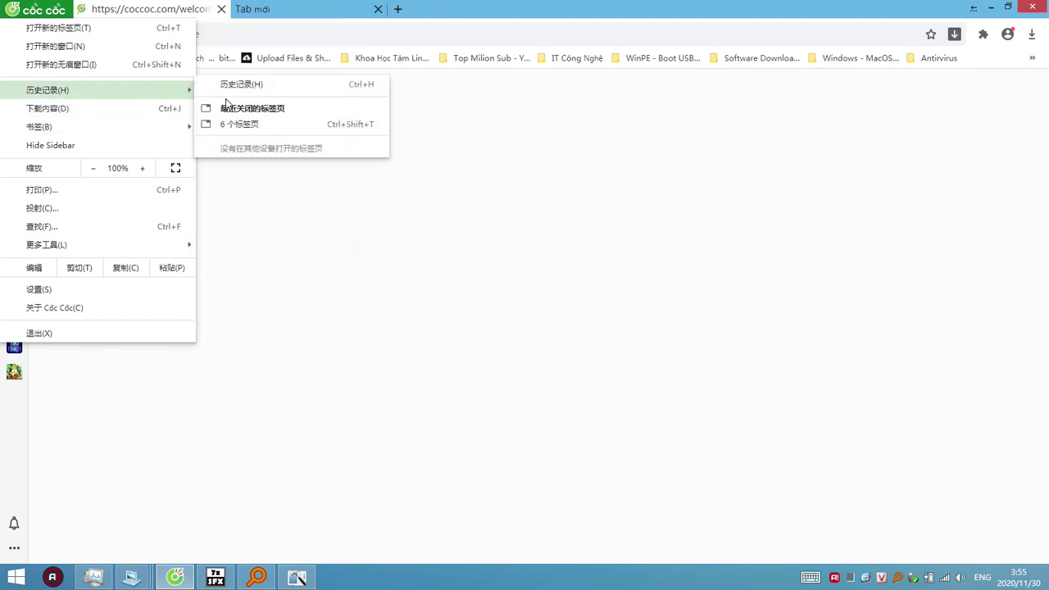
pyautogui.click(271, 127)
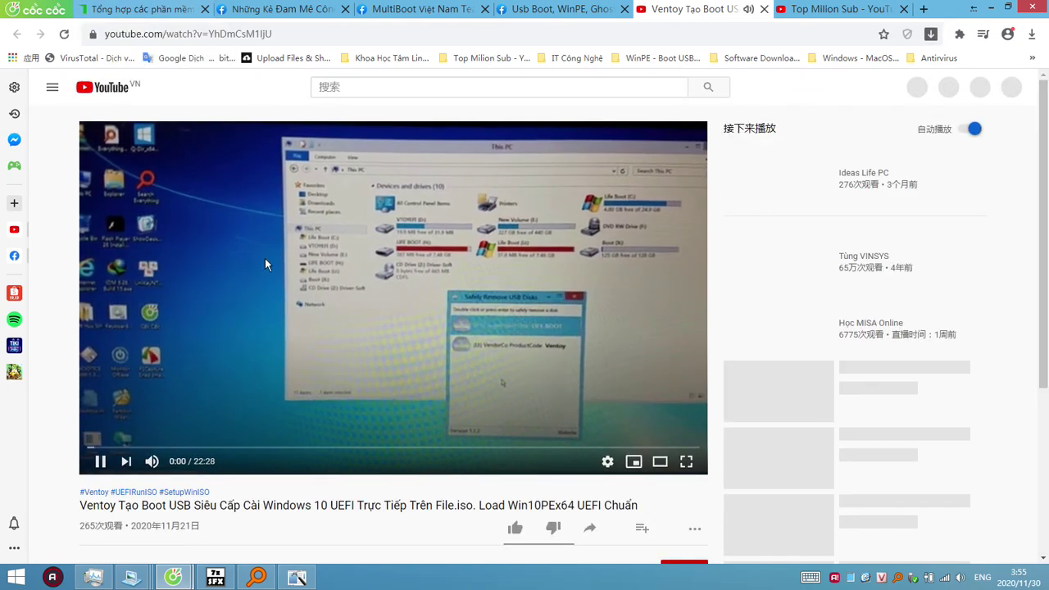
# Step: Look through the restored Facebook group and YouTube tabs to check that they load, ending on the Ventoy boot USB video
pyautogui.click(174, 9)
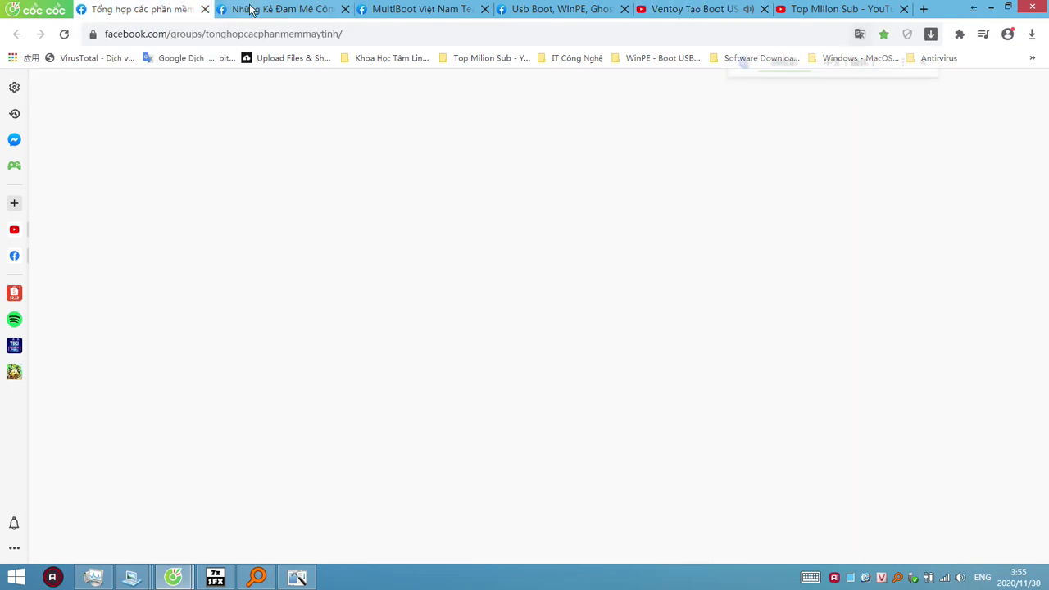
pyautogui.click(252, 9)
pyautogui.click(158, 9)
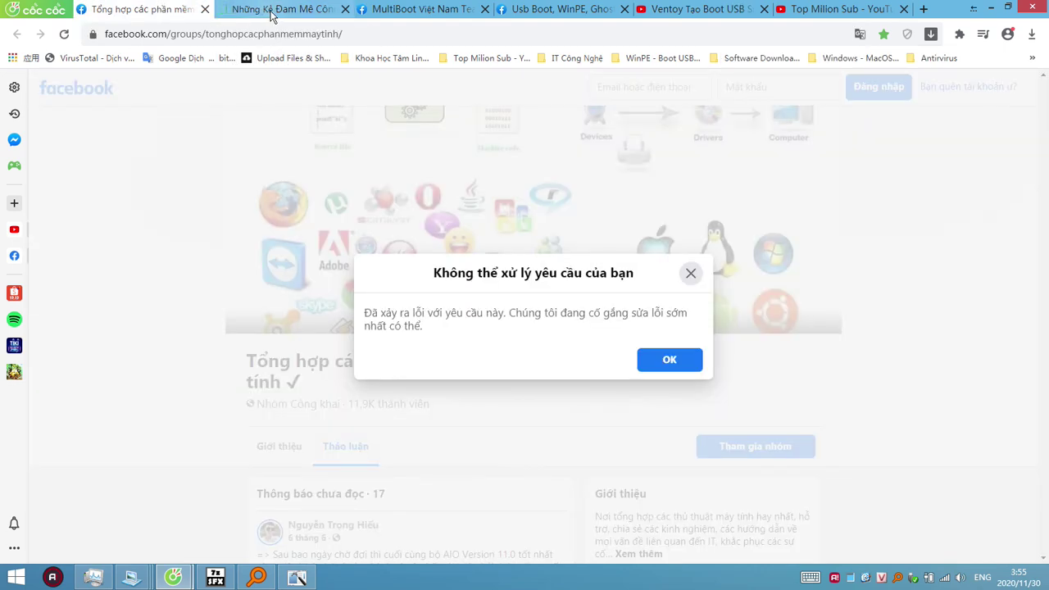
pyautogui.click(273, 10)
pyautogui.click(710, 9)
pyautogui.click(816, 10)
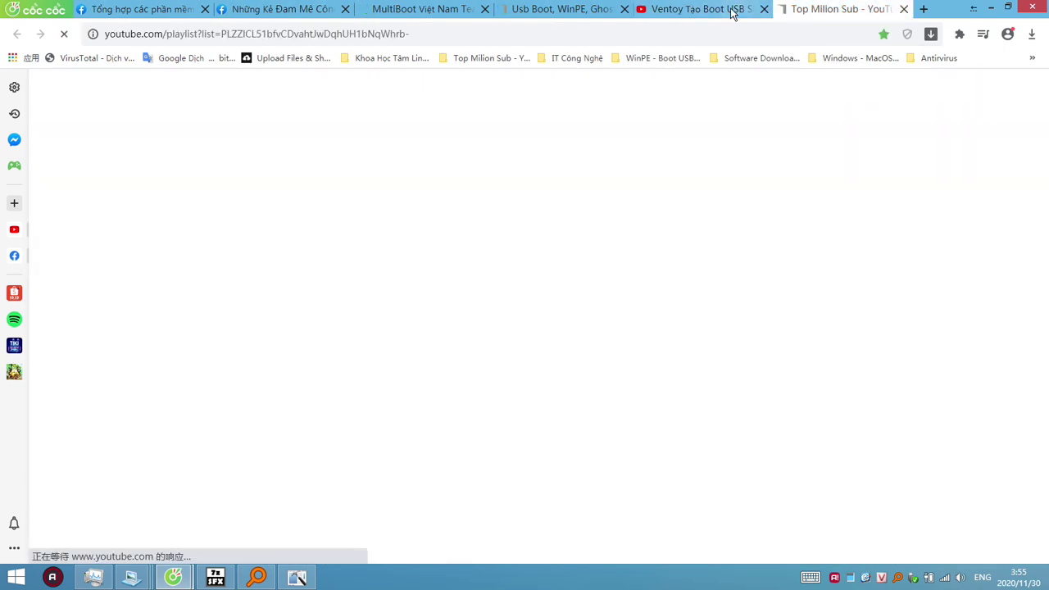
pyautogui.click(732, 12)
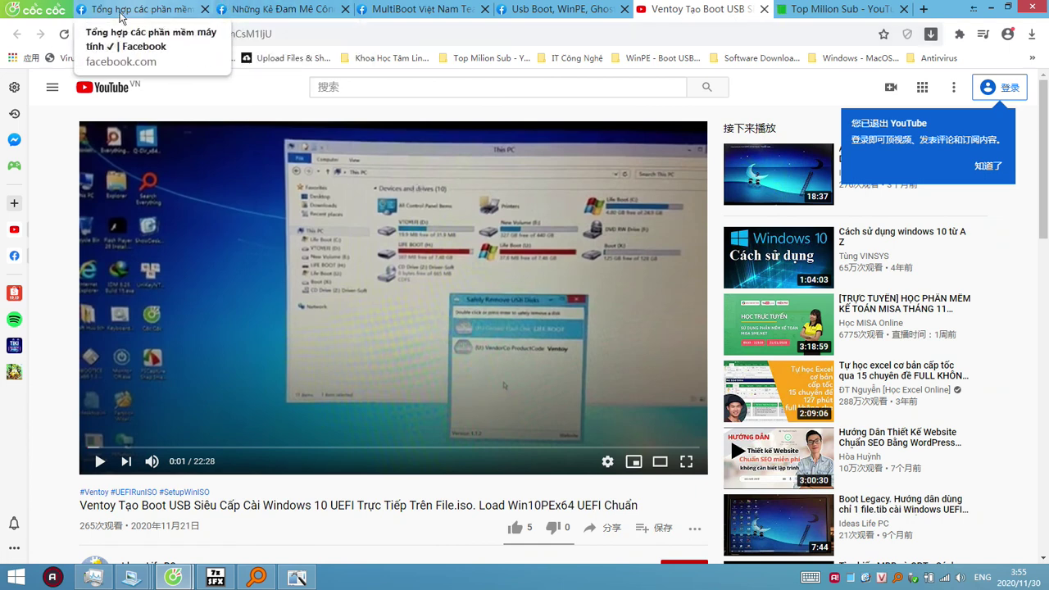
# Step: Close the browser window holding the restored tabs and minimize the remaining Cốc Cốc welcome window
pyautogui.click(32, 10)
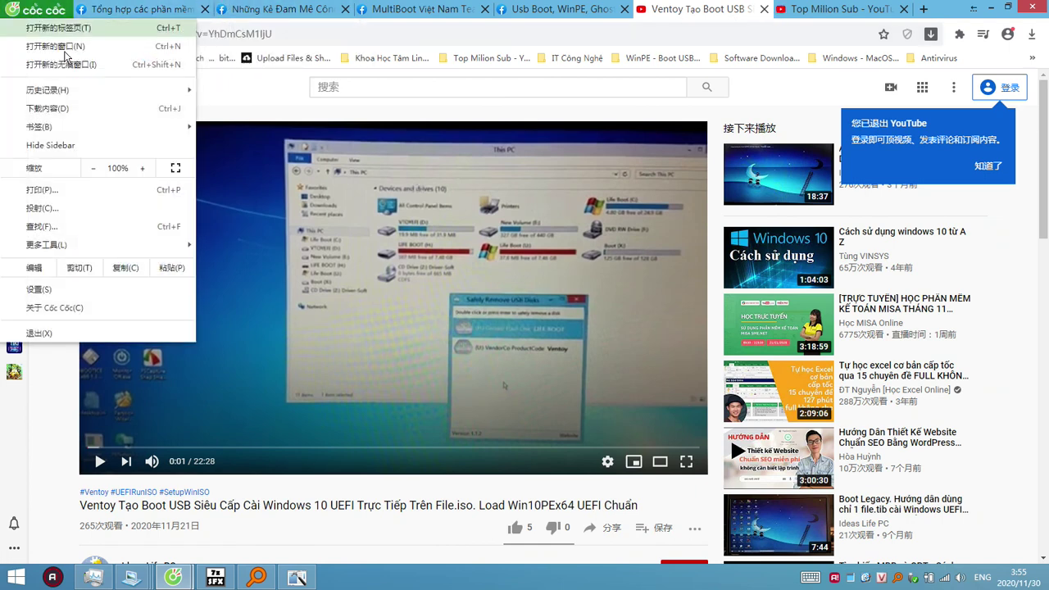
pyautogui.click(642, 115)
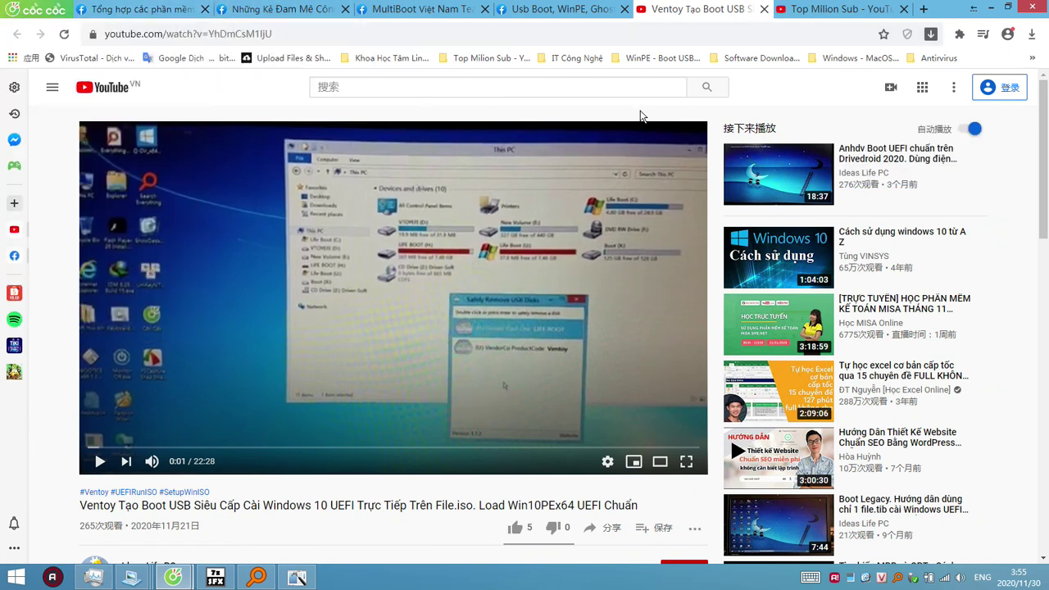
pyautogui.click(1039, 6)
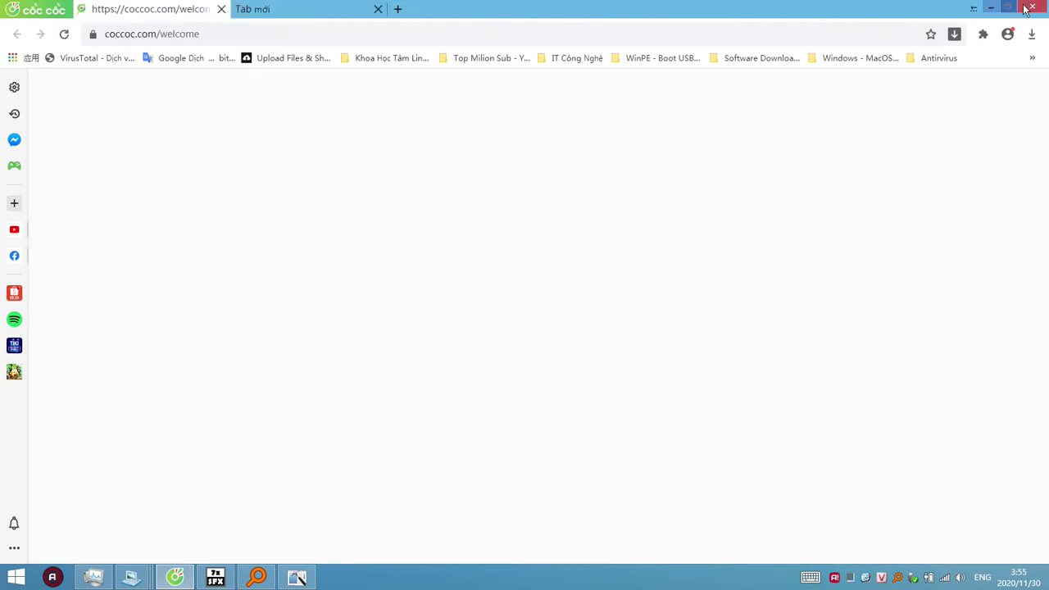
pyautogui.click(992, 7)
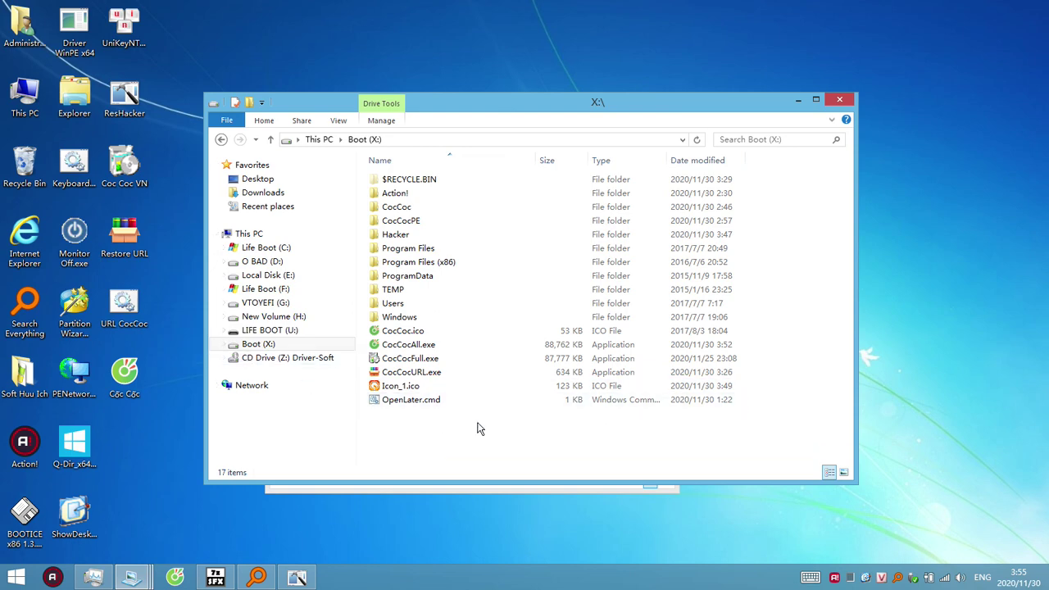
# Step: Locate the finished CocCocAll.exe on Boot (X:) and close the Resource Hacker window
pyautogui.click(433, 346)
pyautogui.click(443, 436)
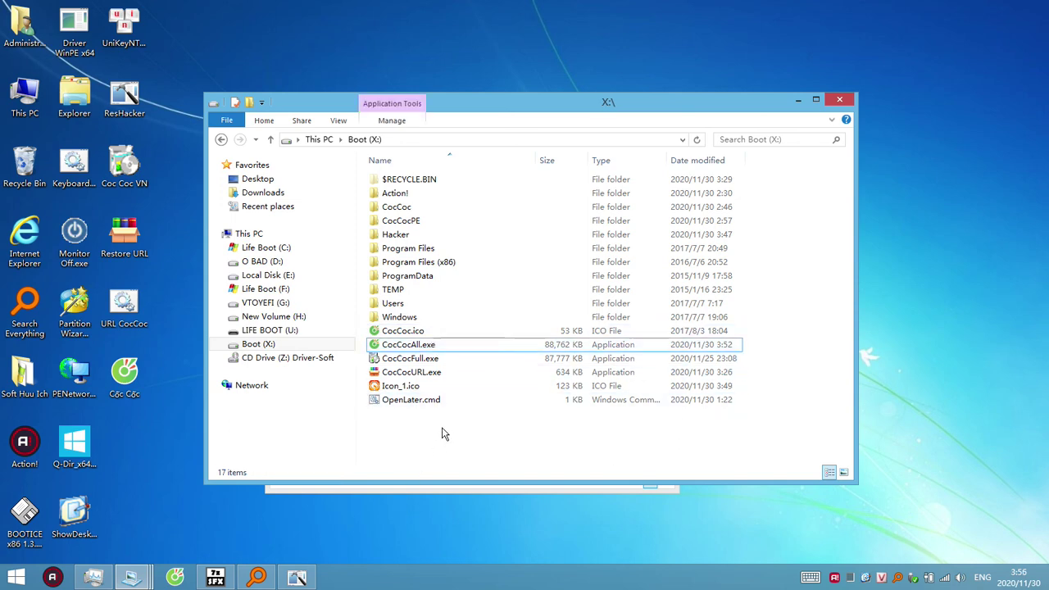
pyautogui.click(462, 348)
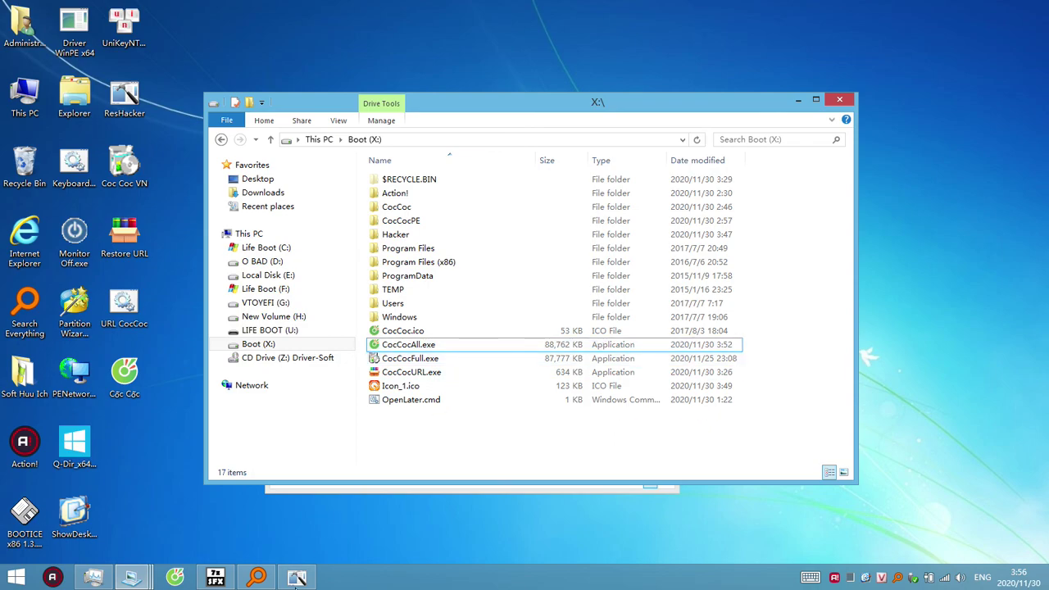
pyautogui.hotkey('alt', 'Tab')
pyautogui.click(1035, 7)
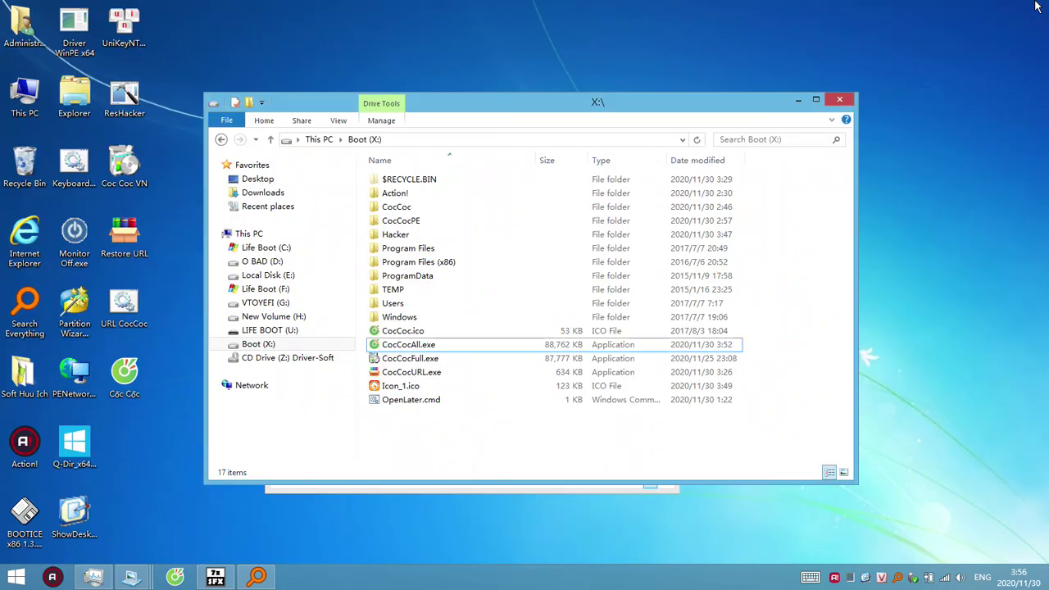